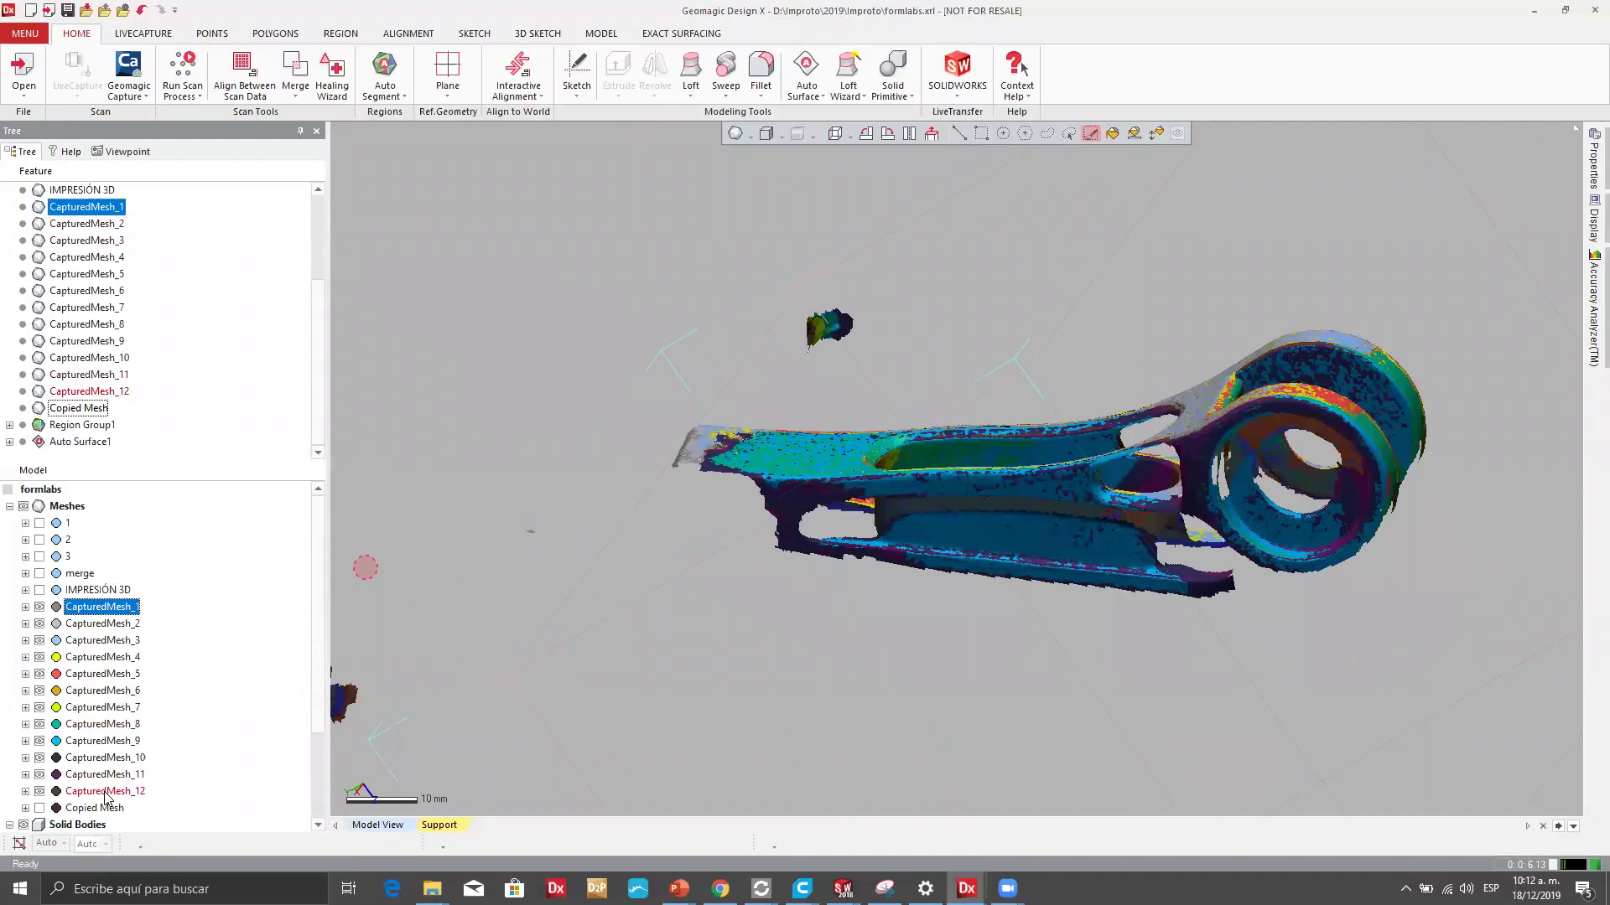
# Align CapturedMesh_1 through CapturedMesh_12 to each other with Align Between Scan Data, using the Global And Fine method.
pyautogui.keyDown('shift'); pyautogui.click(105, 791); pyautogui.keyUp('shift')
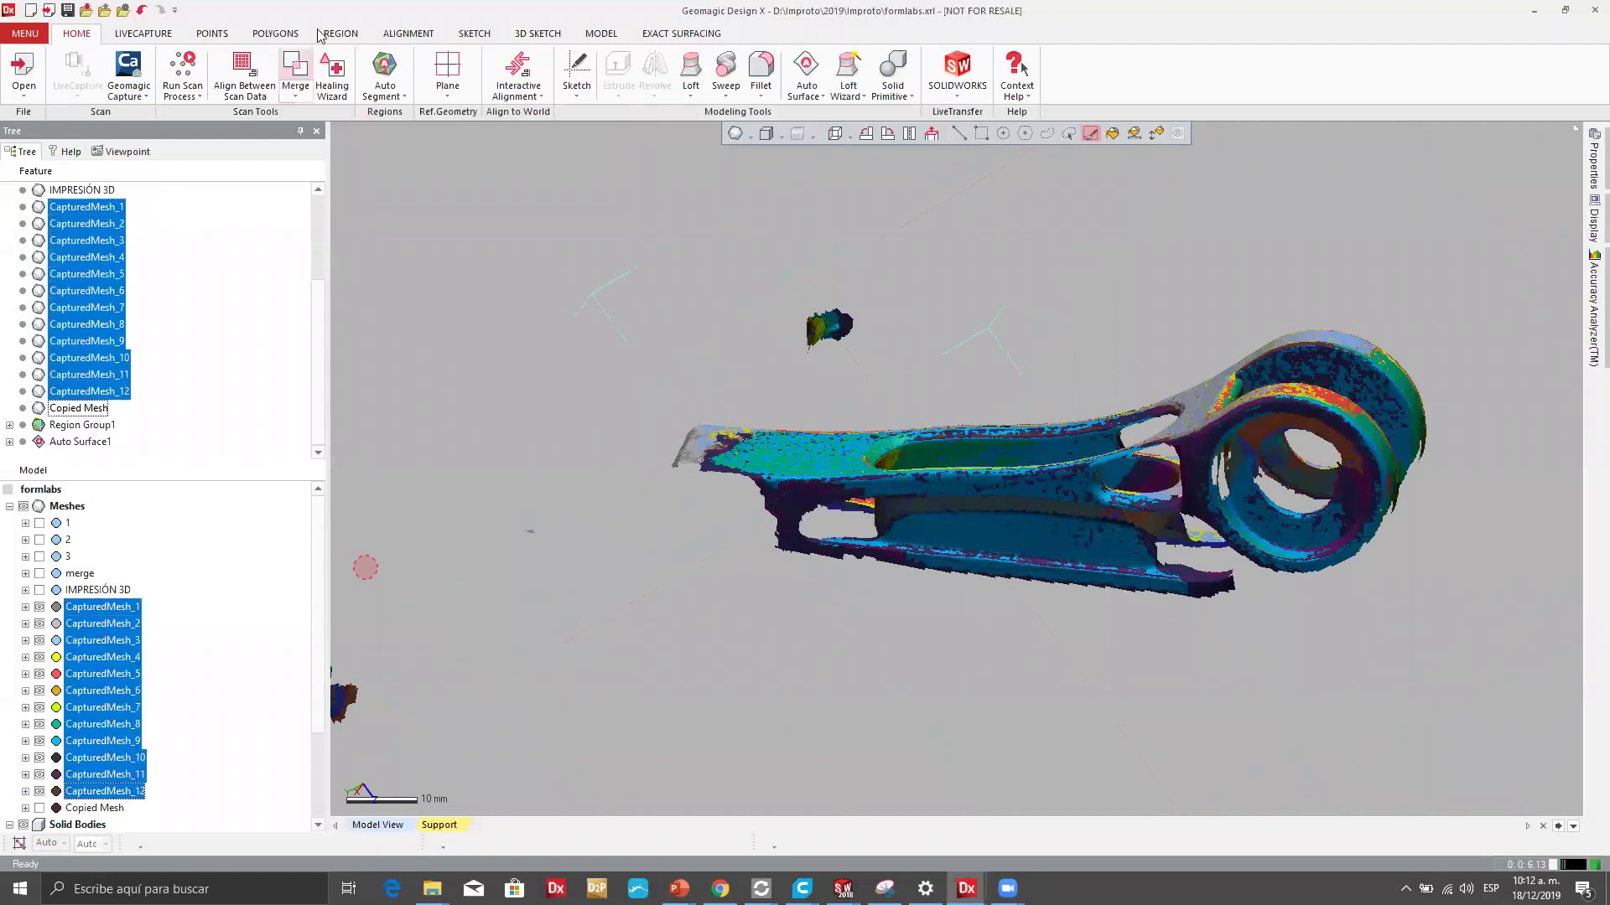
pyautogui.click(409, 34)
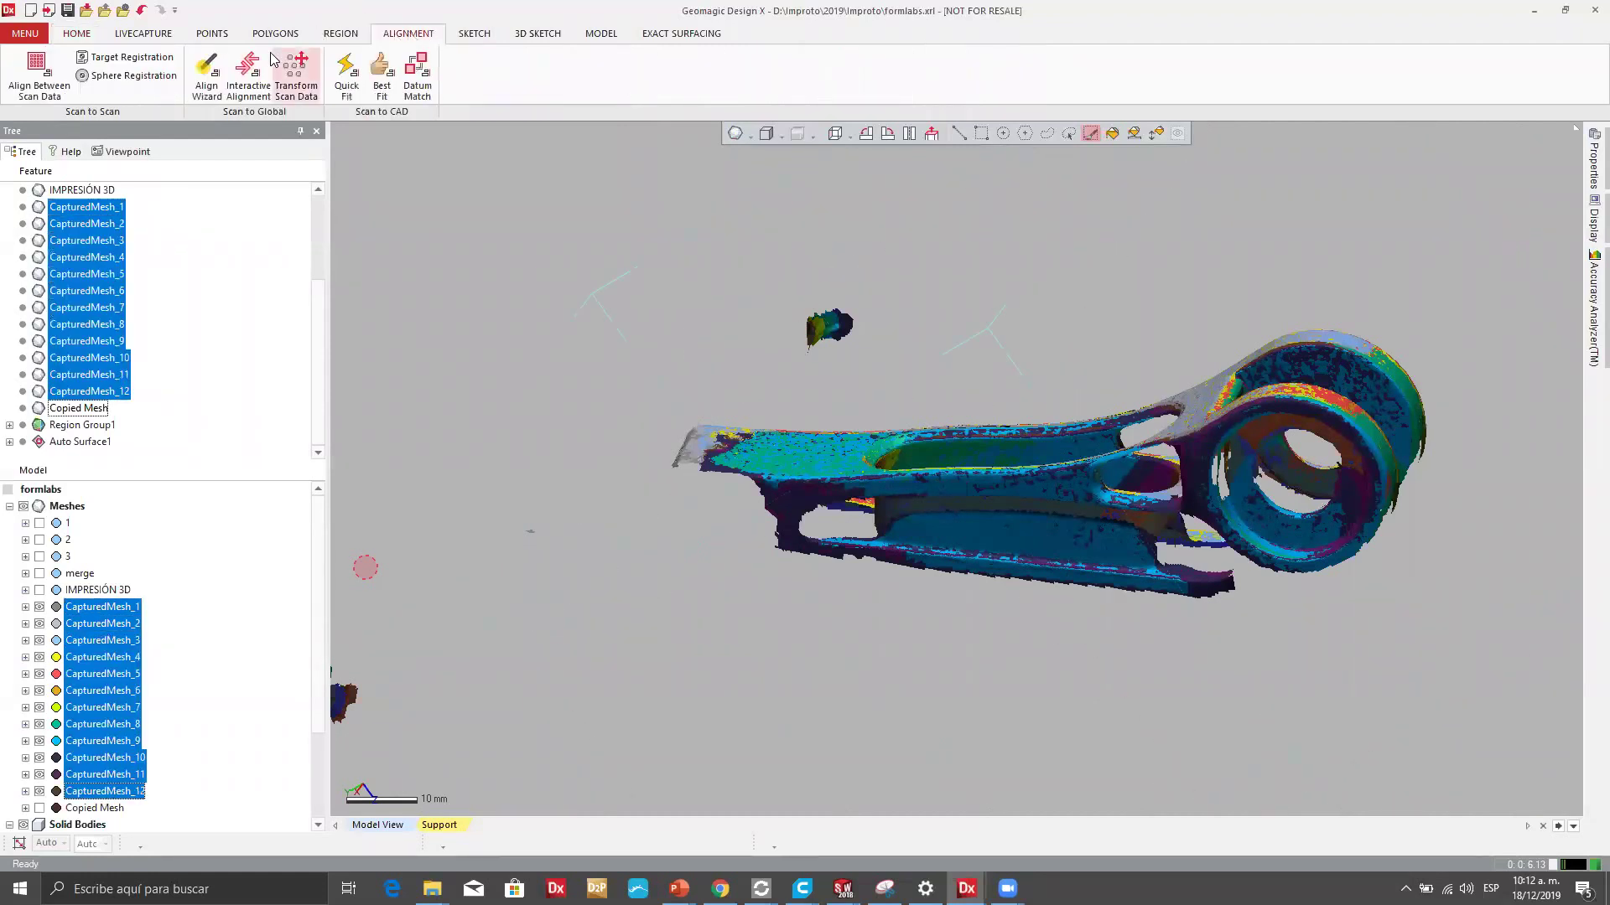
pyautogui.click(199, 72)
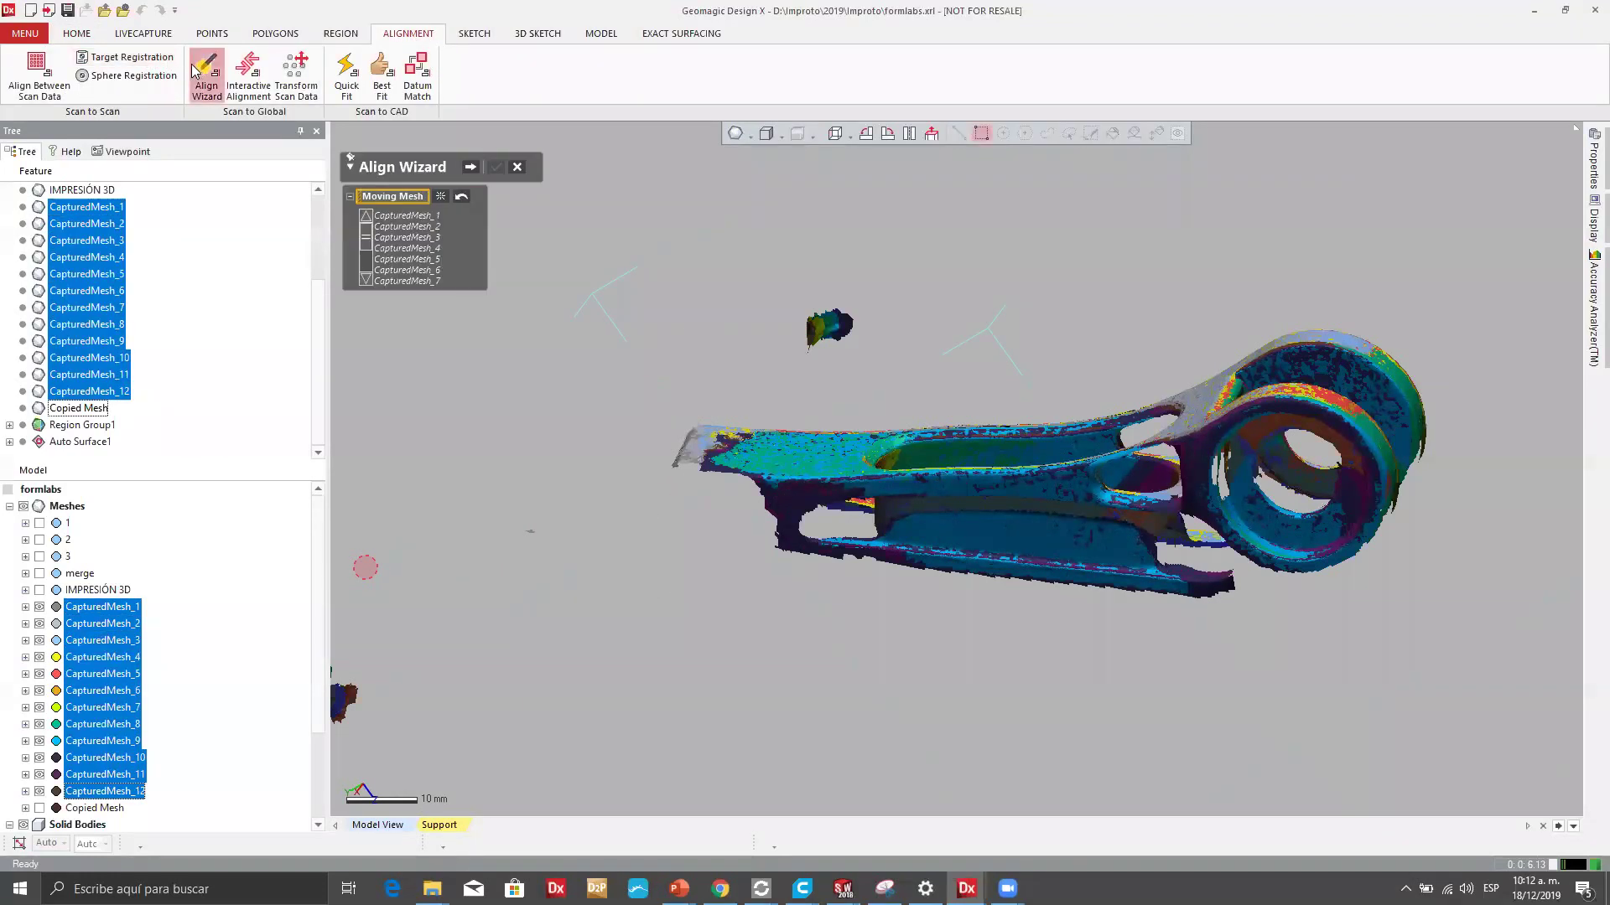
pyautogui.click(38, 72)
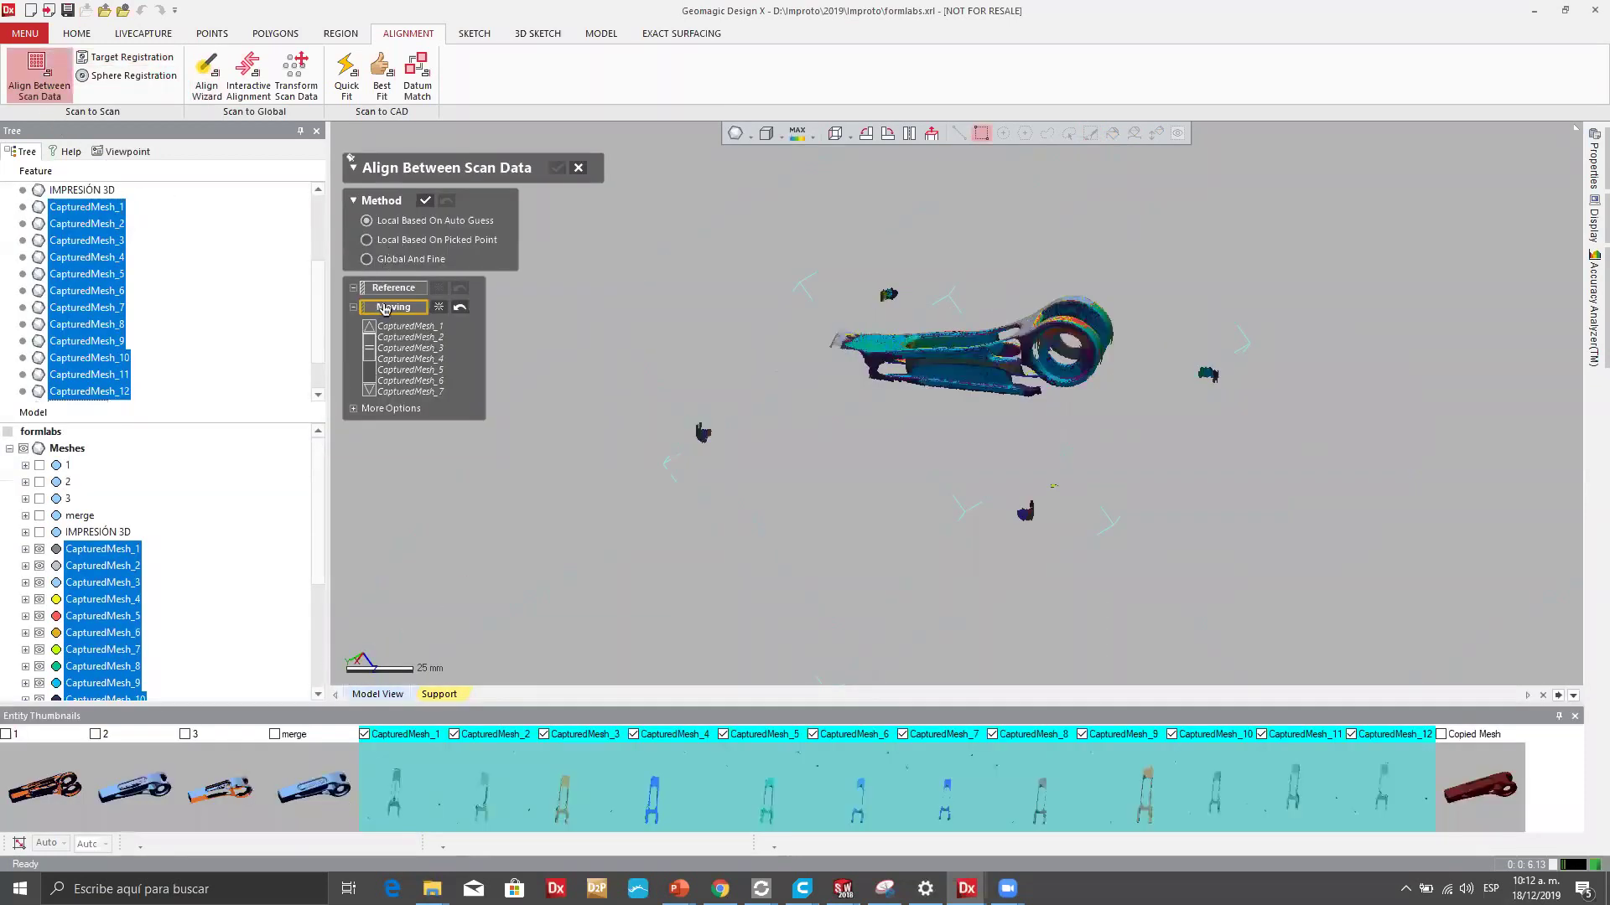
pyautogui.click(410, 260)
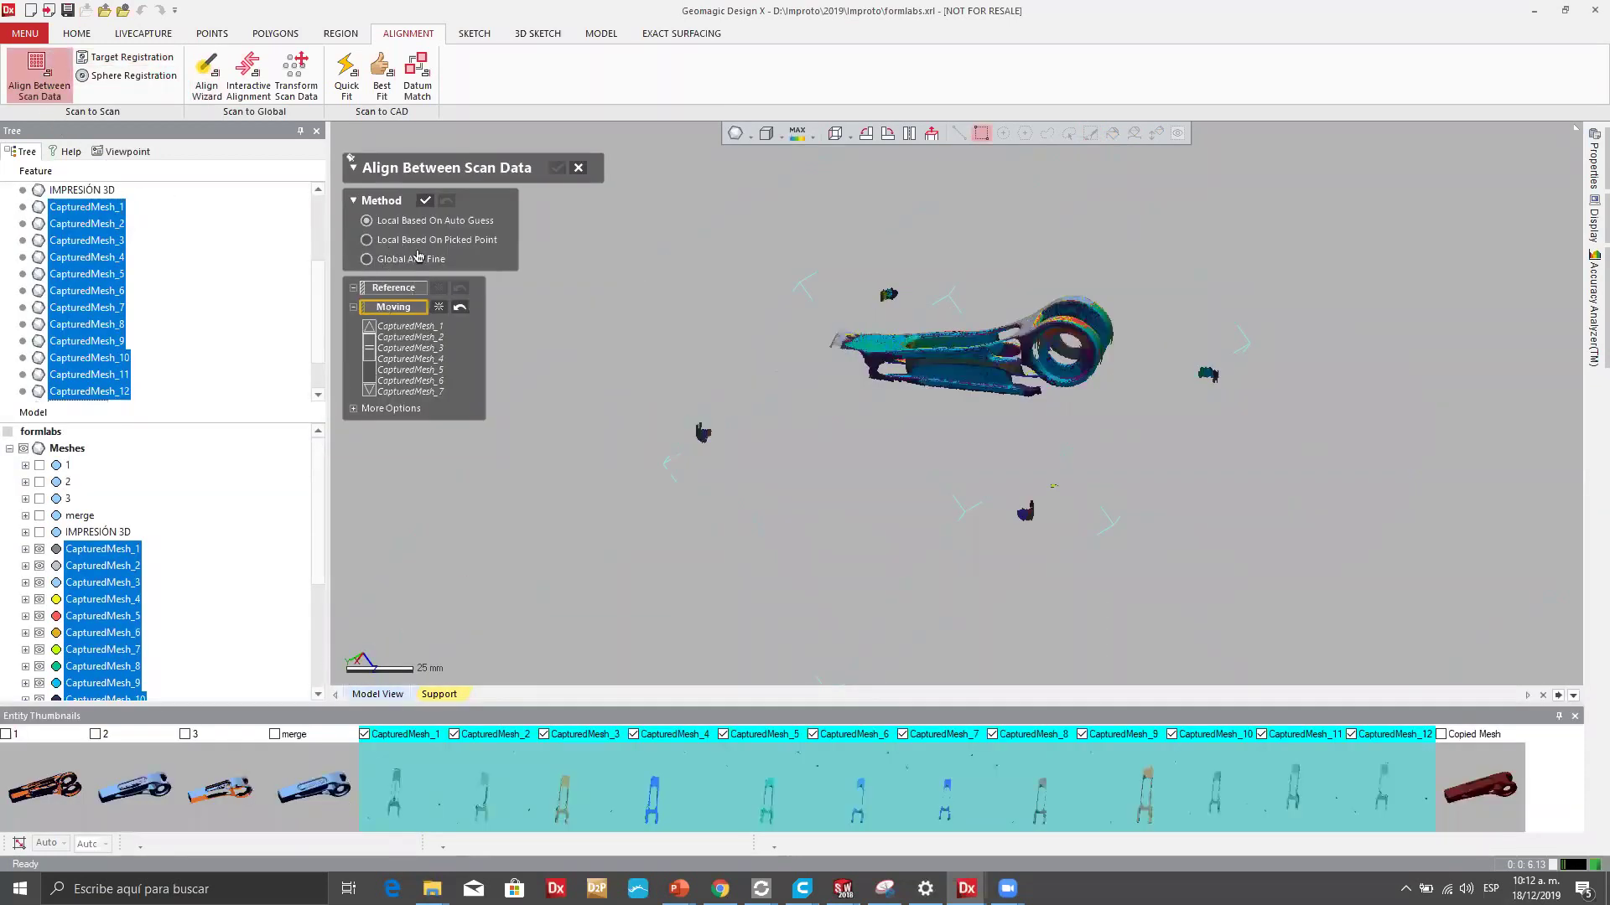
pyautogui.click(426, 200)
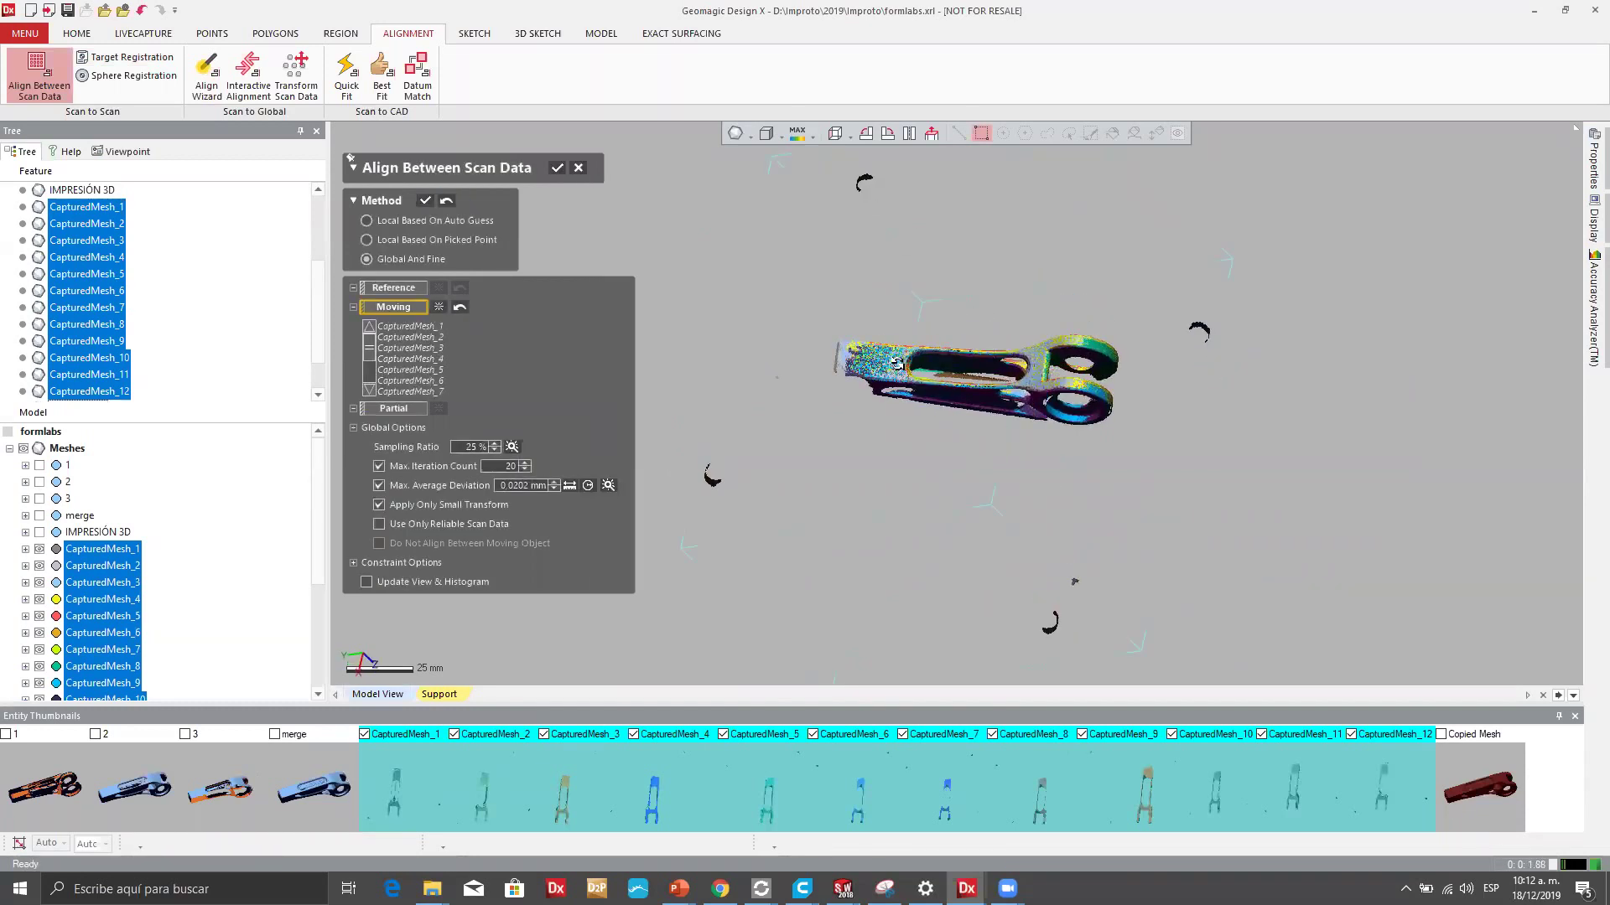
pyautogui.scroll(2, 962, 356)
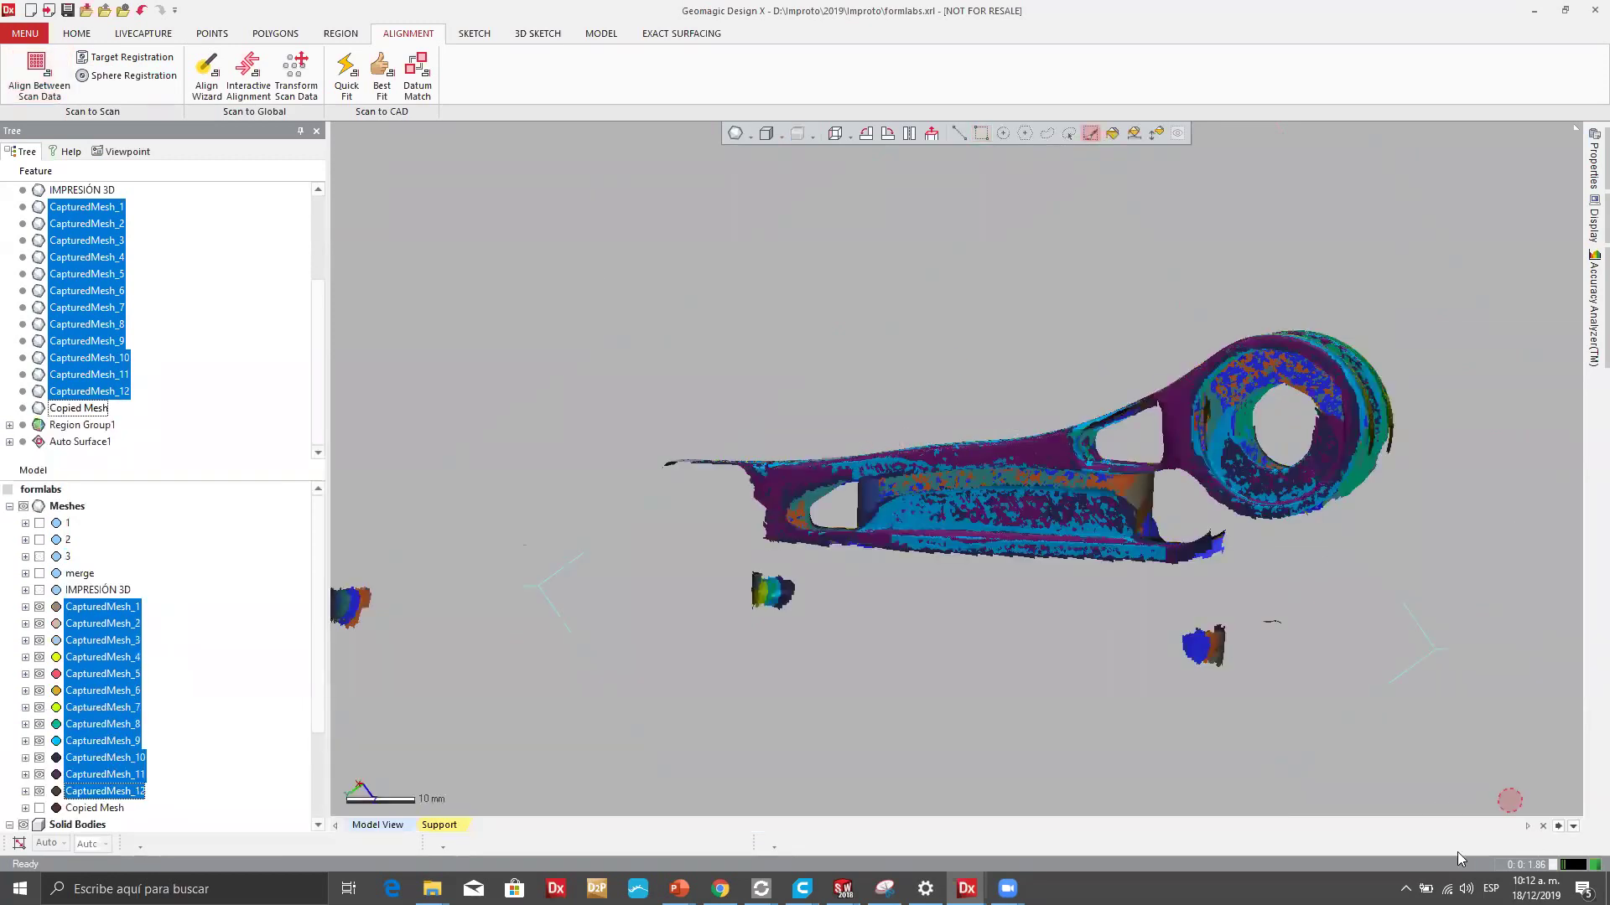
pyautogui.moveTo(918, 480); pyautogui.dragTo(1014, 578, button='right')
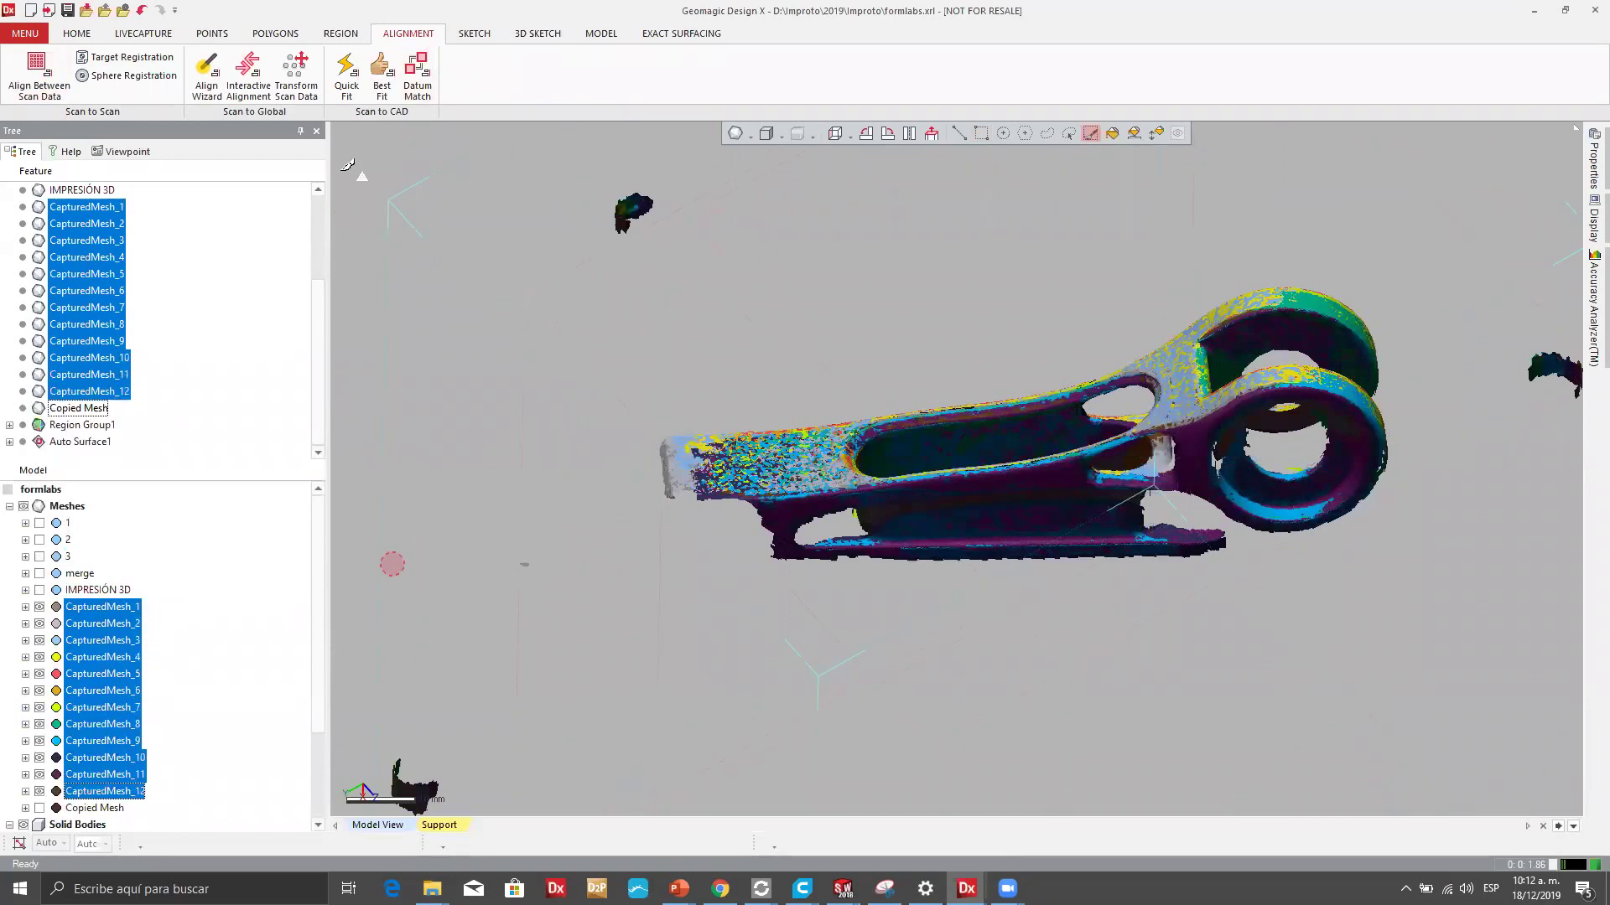
pyautogui.click(277, 33)
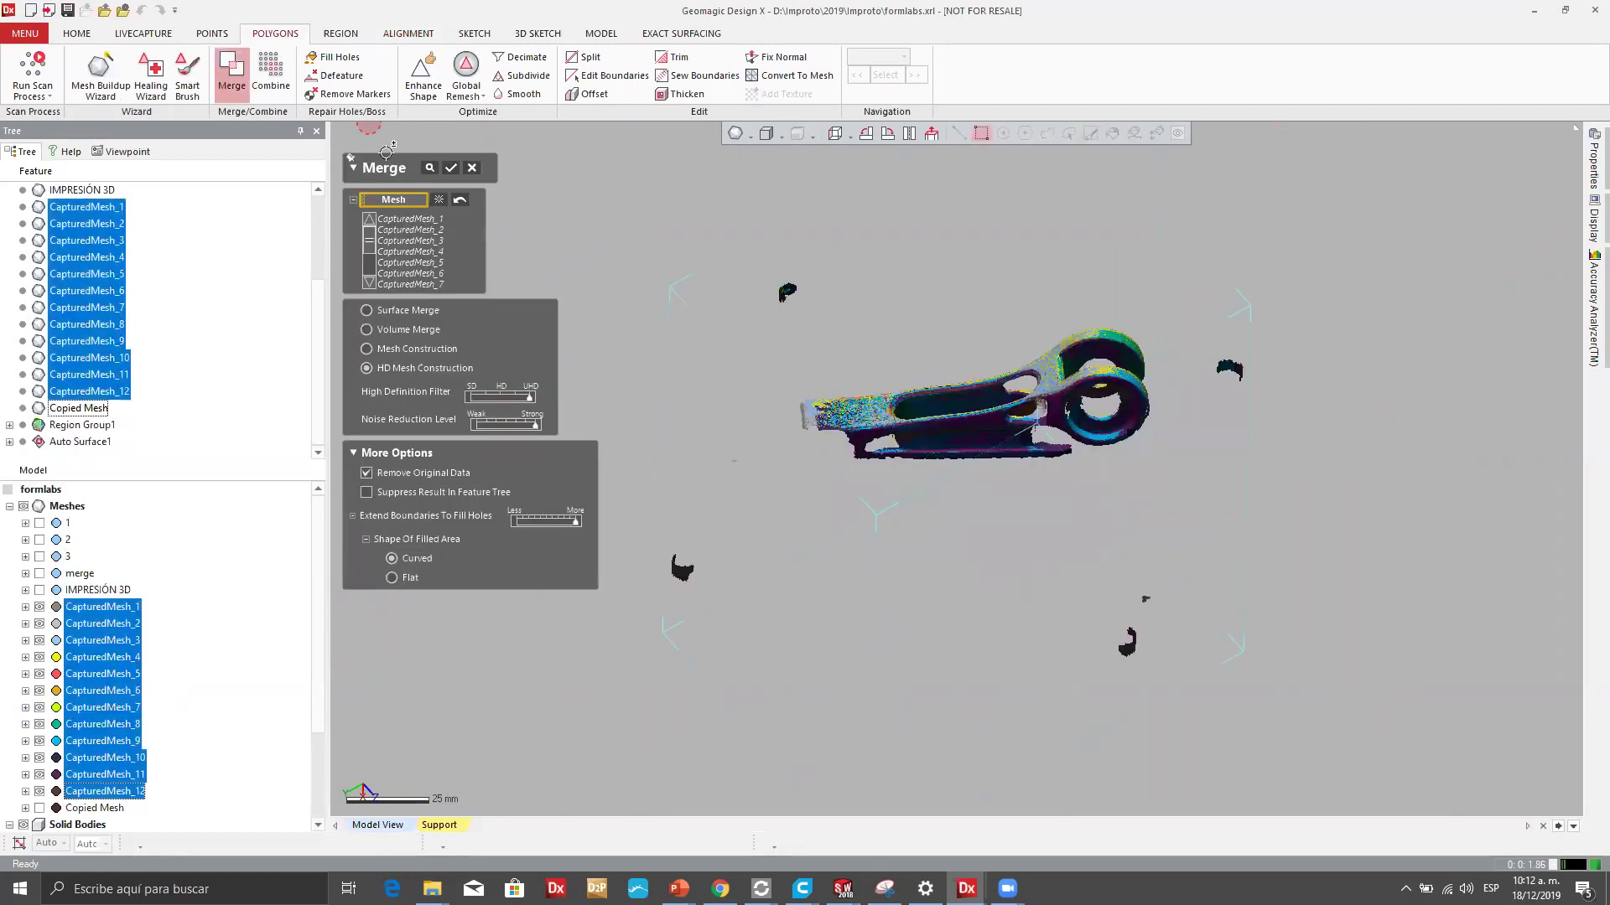
pyautogui.click(427, 168)
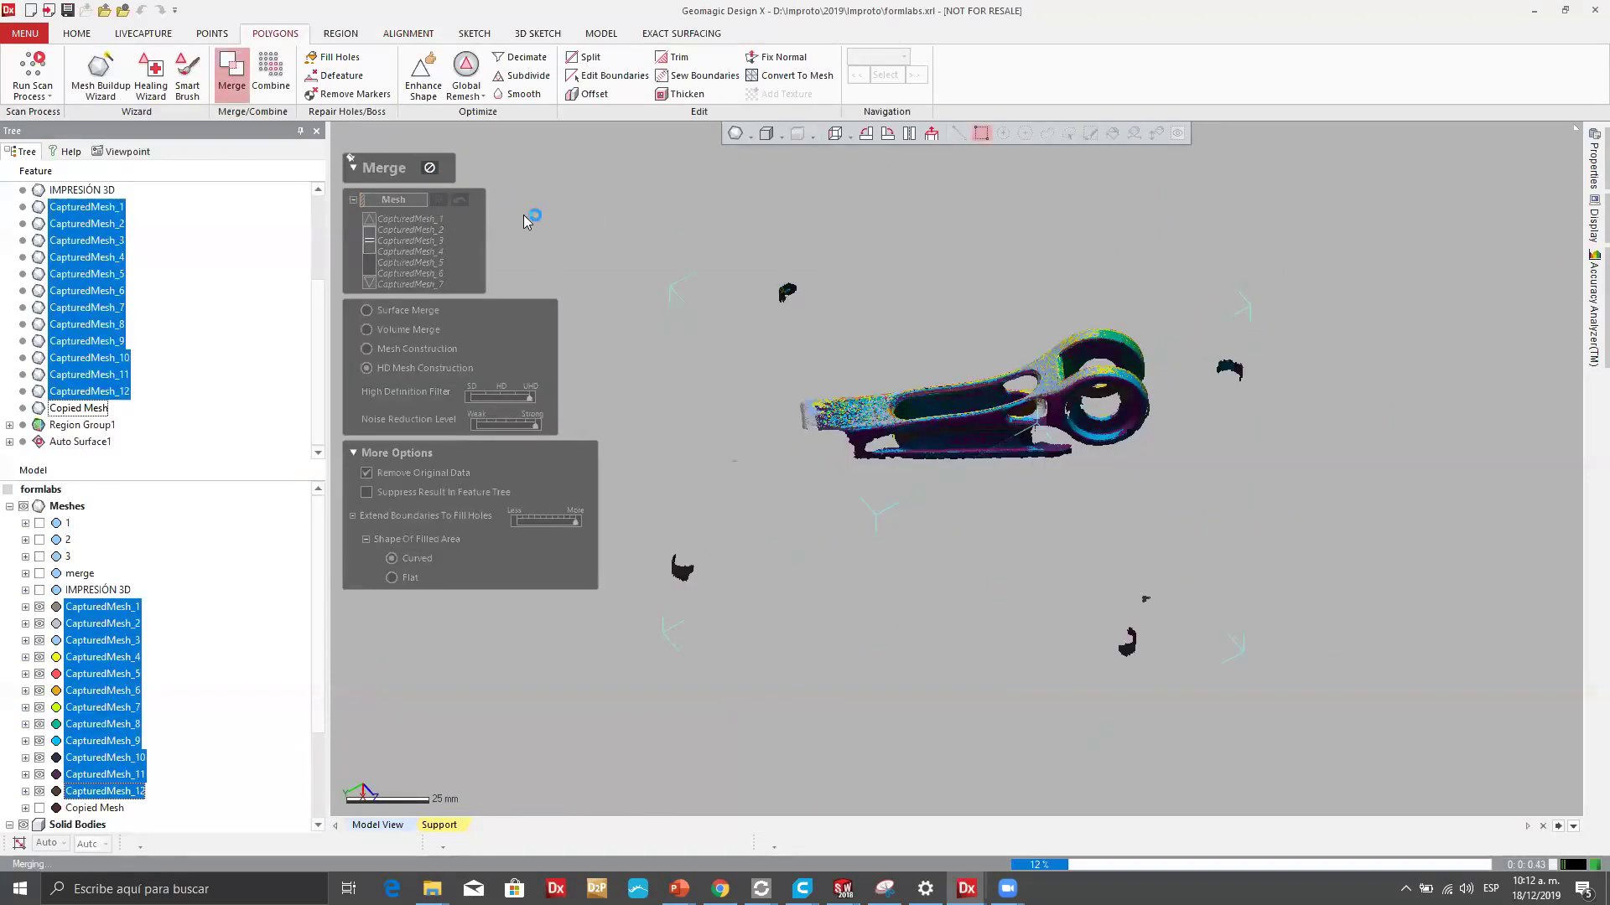
pyautogui.click(427, 169)
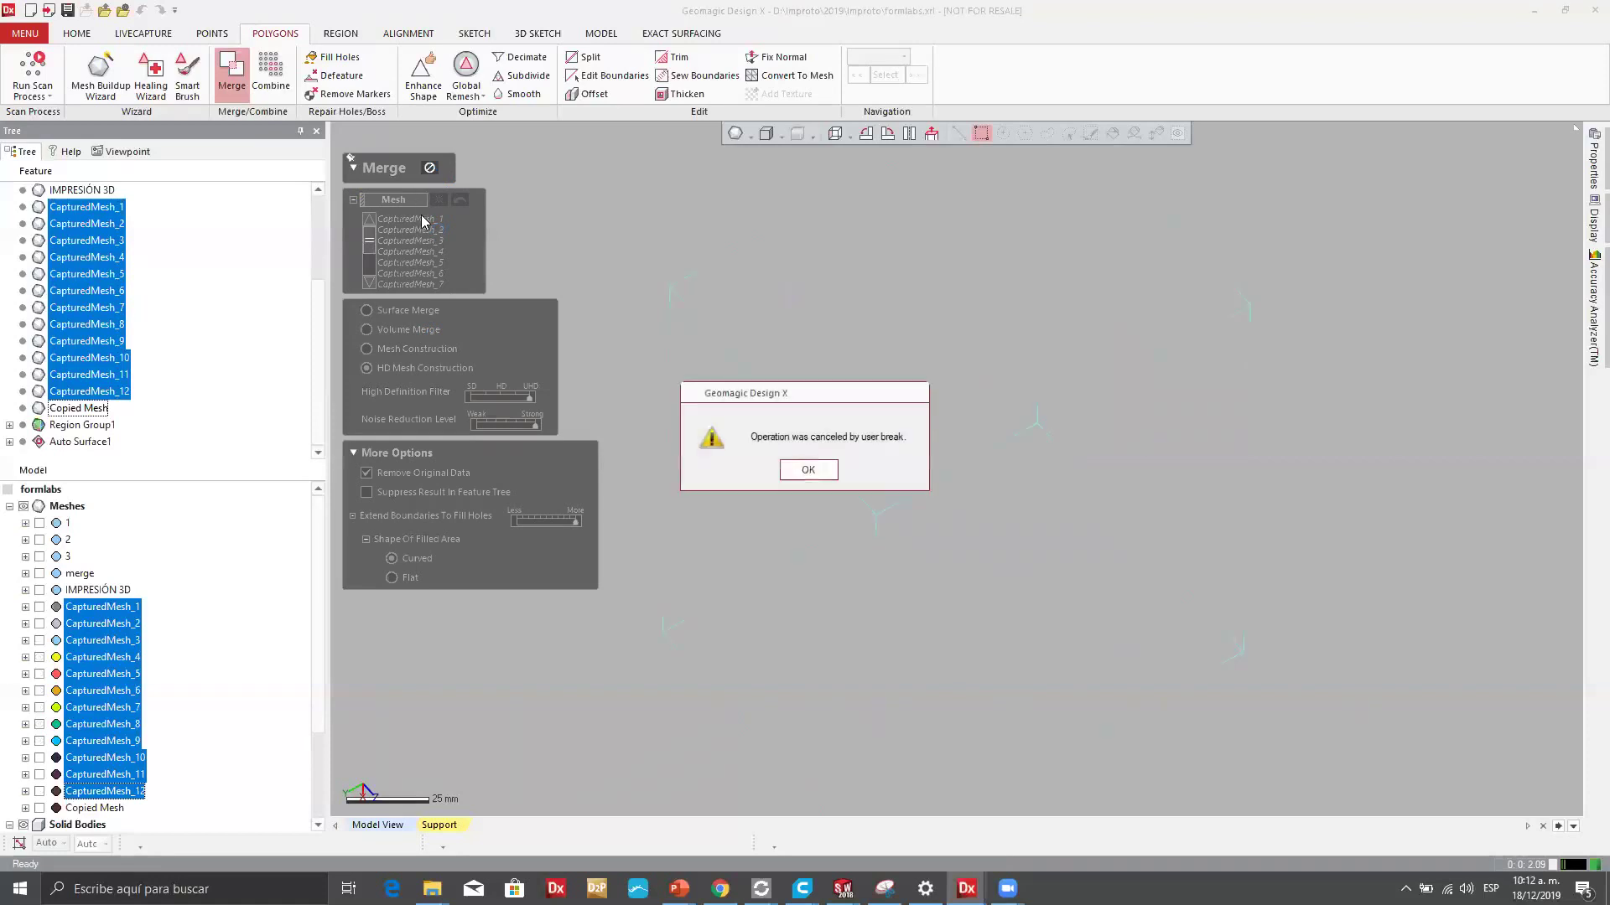
pyautogui.click(784, 471)
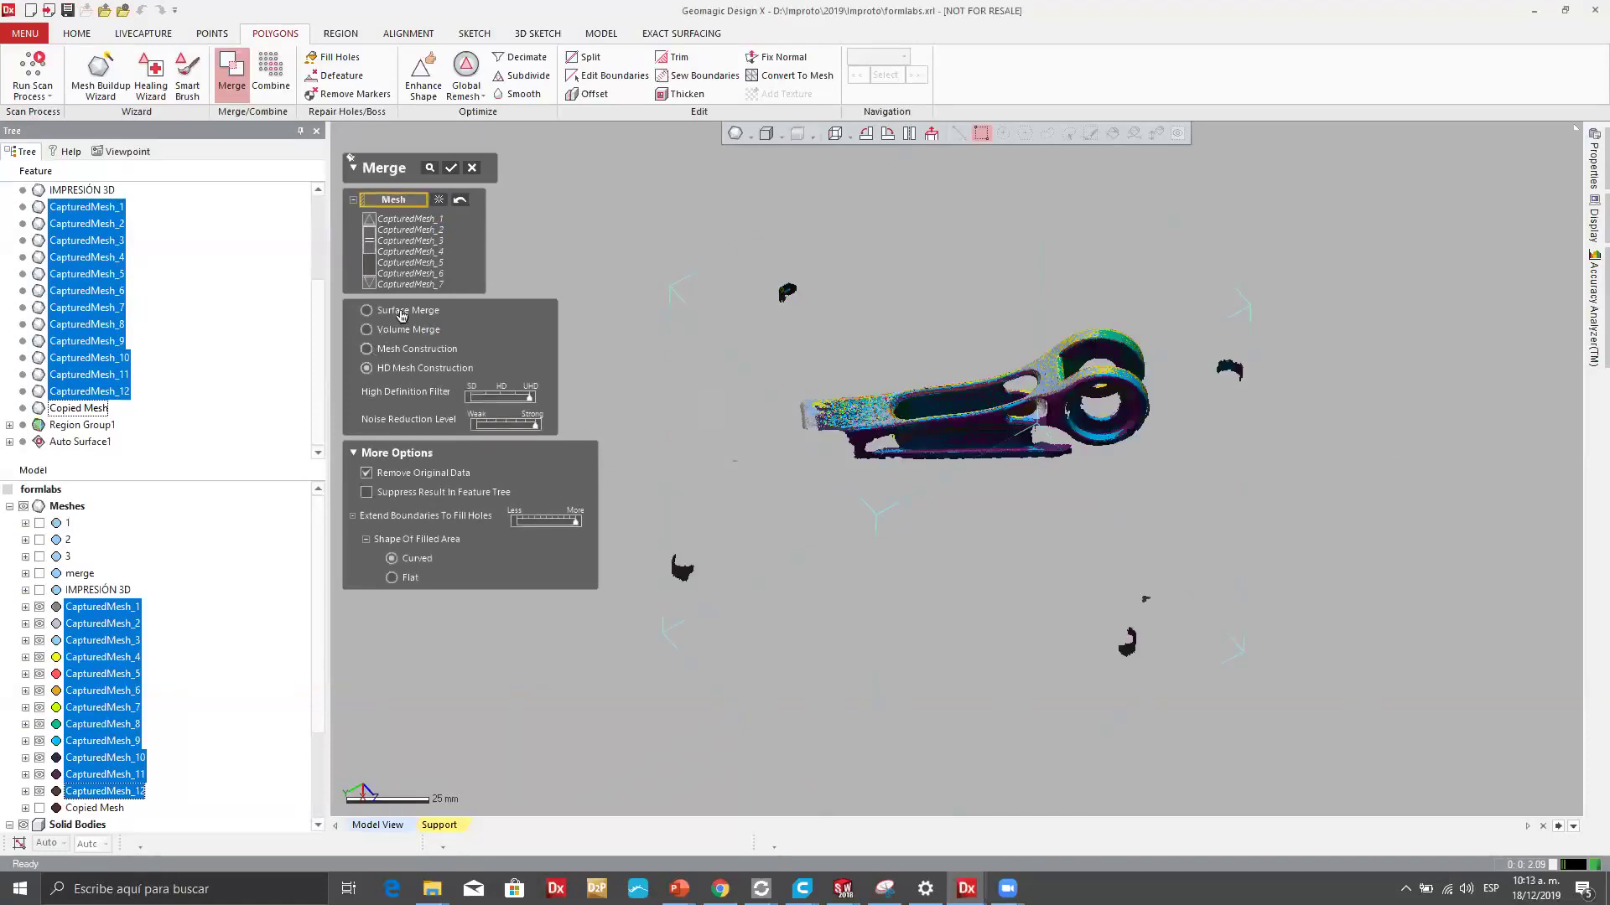
# Merge CapturedMesh_1 through CapturedMesh_12 into a single mesh using the Mesh Construction method.
pyautogui.click(417, 349)
pyautogui.click(450, 170)
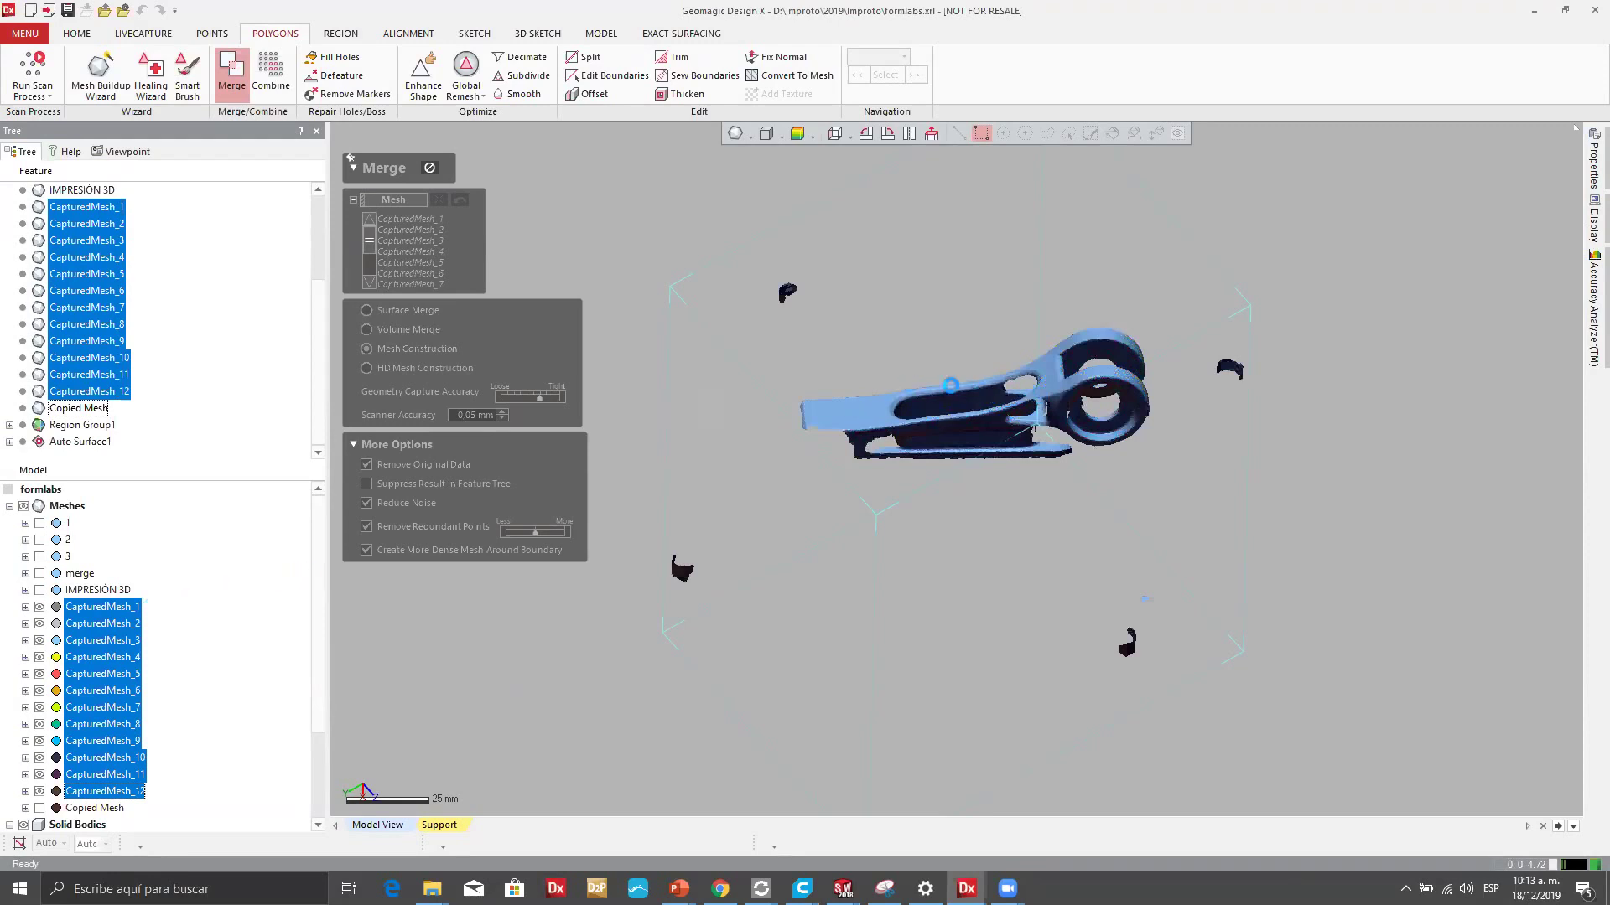
pyautogui.scroll(5, 985, 385)
pyautogui.moveTo(878, 403); pyautogui.dragTo(848, 299, button='right')
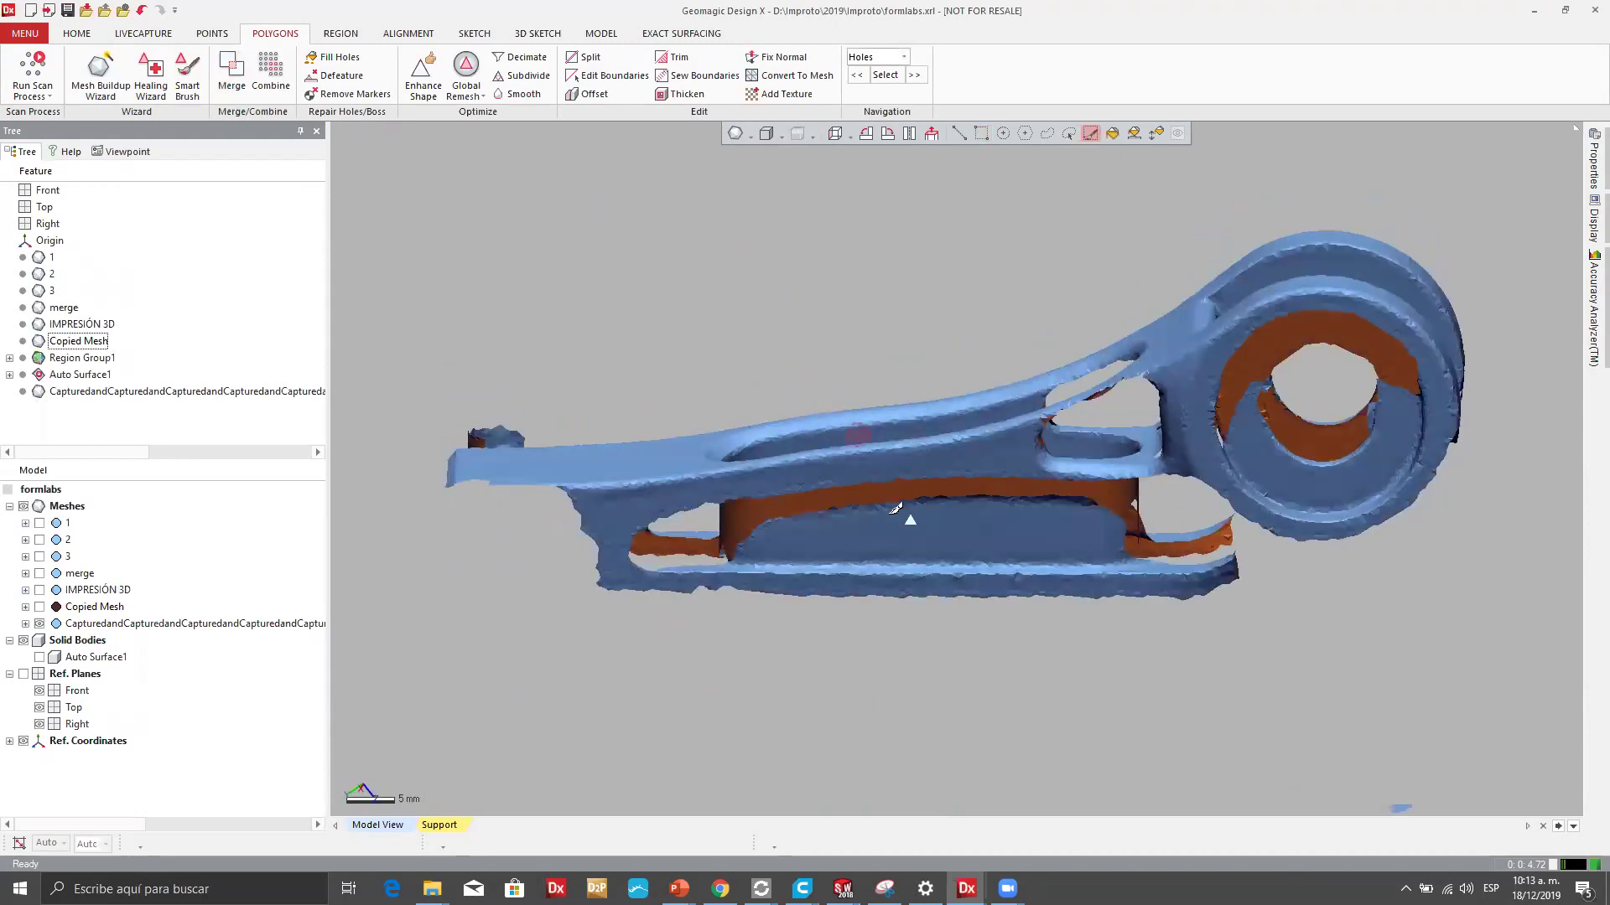
pyautogui.moveTo(784, 424); pyautogui.dragTo(860, 486, button='right')
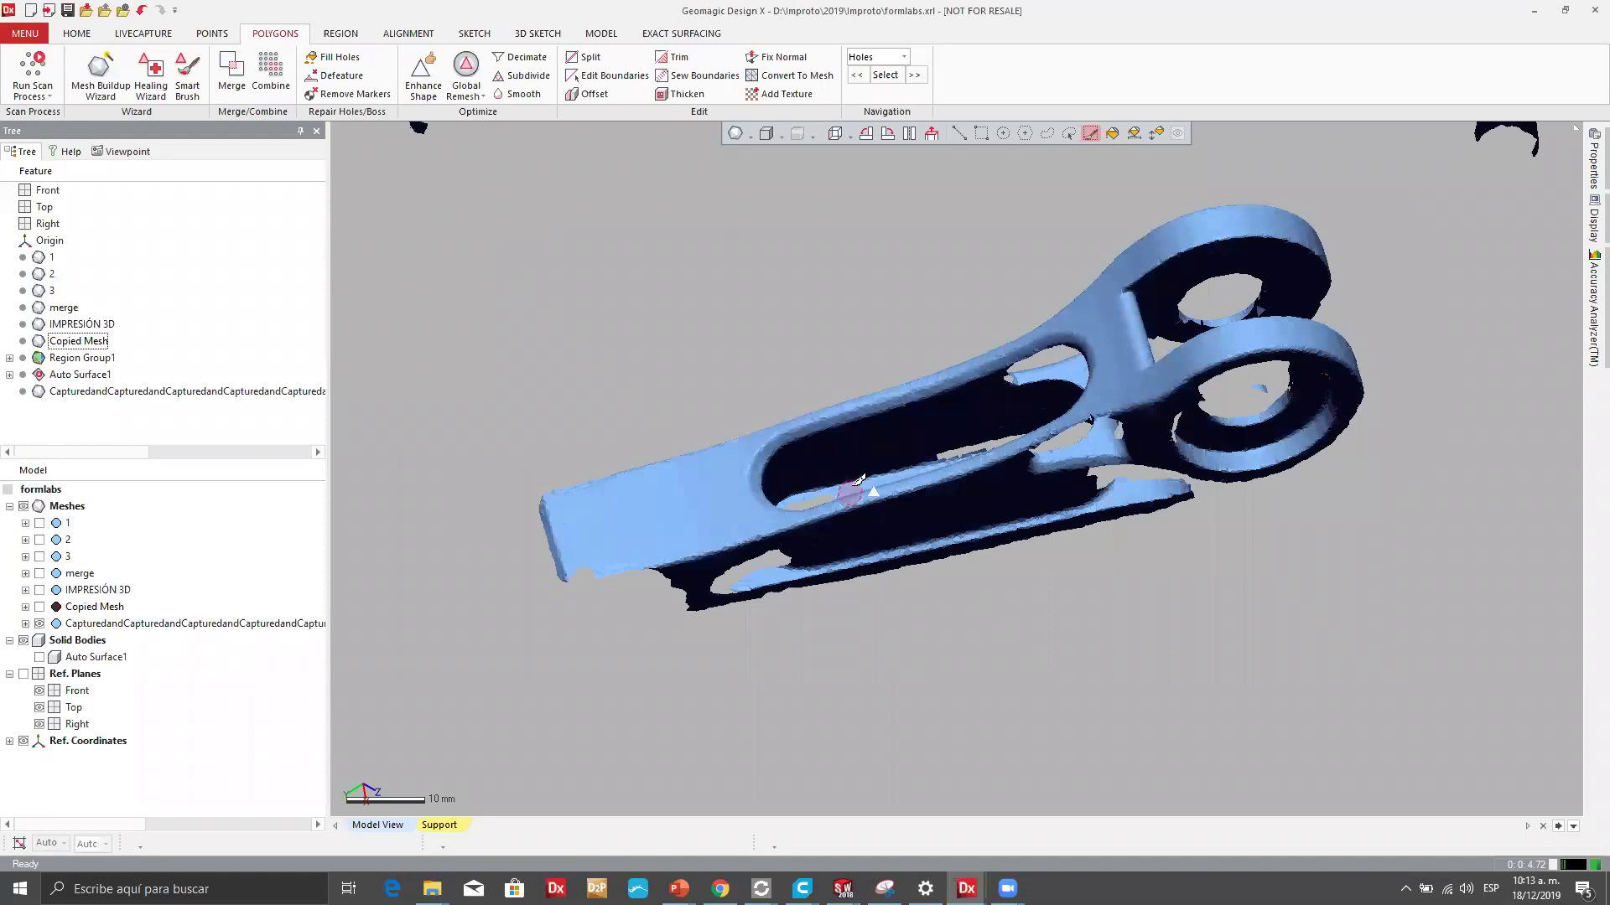
pyautogui.scroll(2, 838, 394)
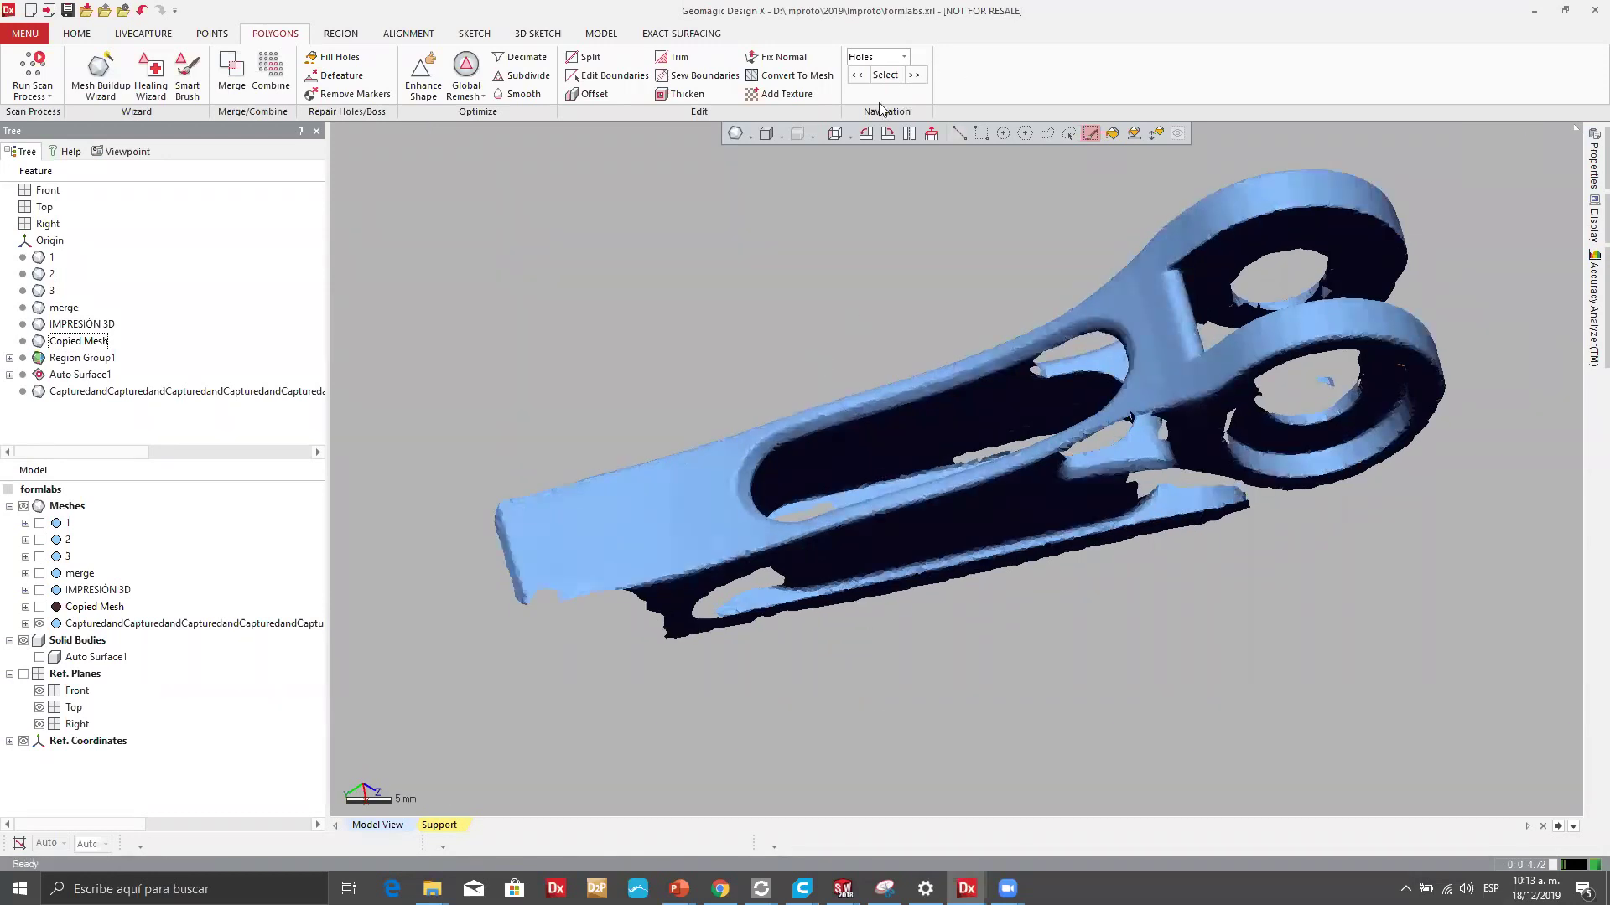
pyautogui.click(751, 138)
# Switch to the Ultimaker Cura window holding the lever model and examine the part on the build plate from several angles.
pyautogui.moveTo(802, 887)
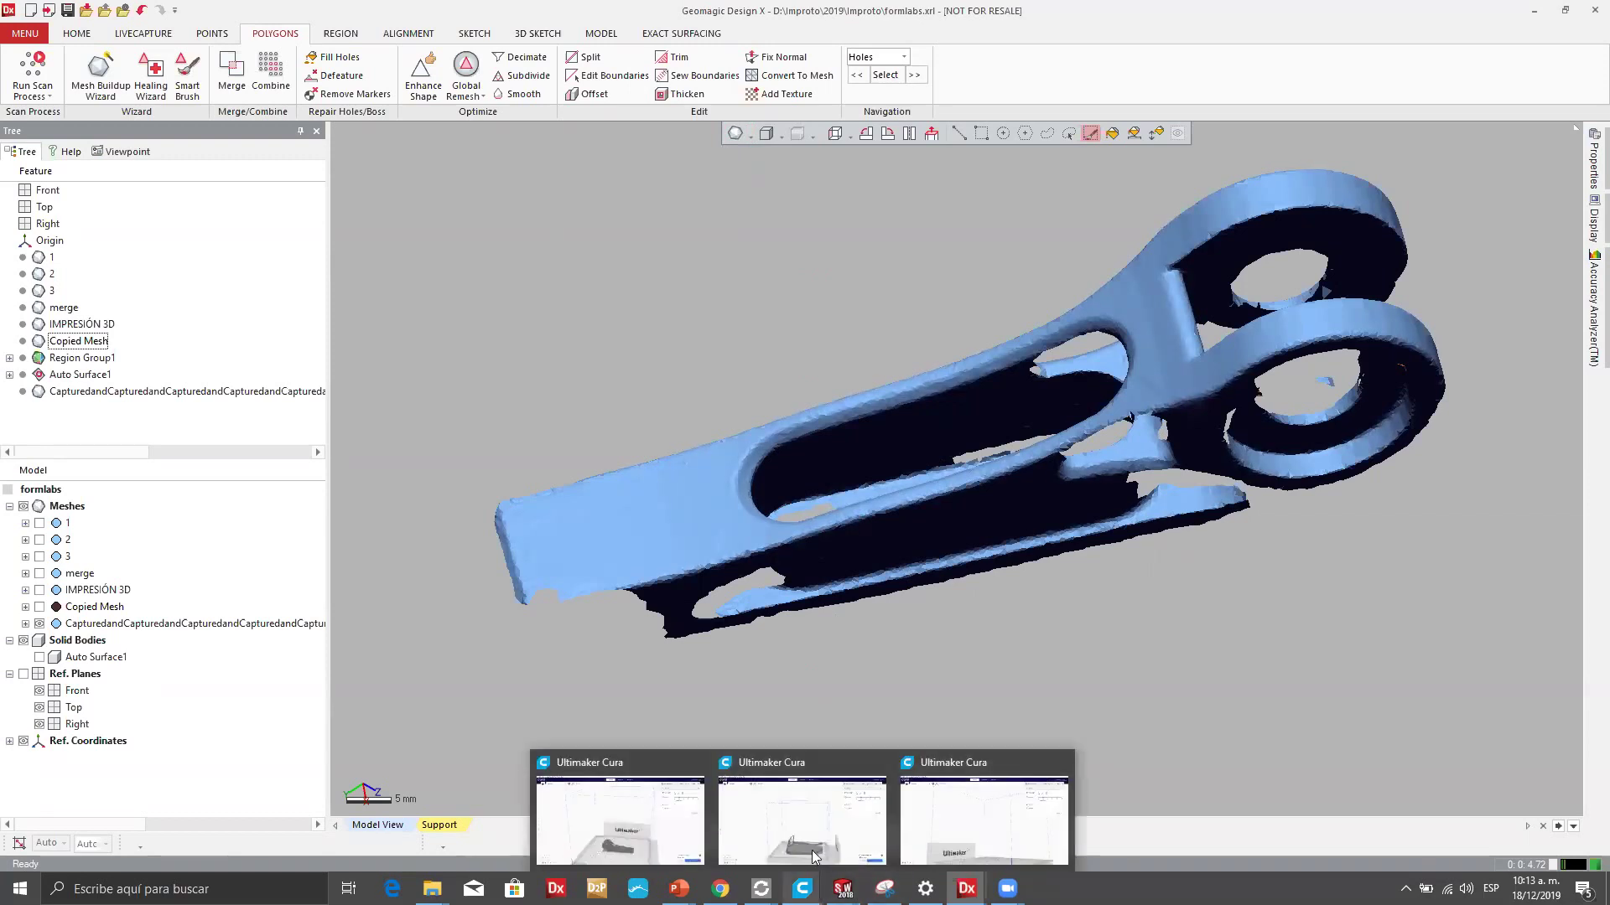
pyautogui.click(671, 834)
pyautogui.moveTo(716, 662); pyautogui.dragTo(822, 436, button='right')
pyautogui.scroll(10, 822, 436)
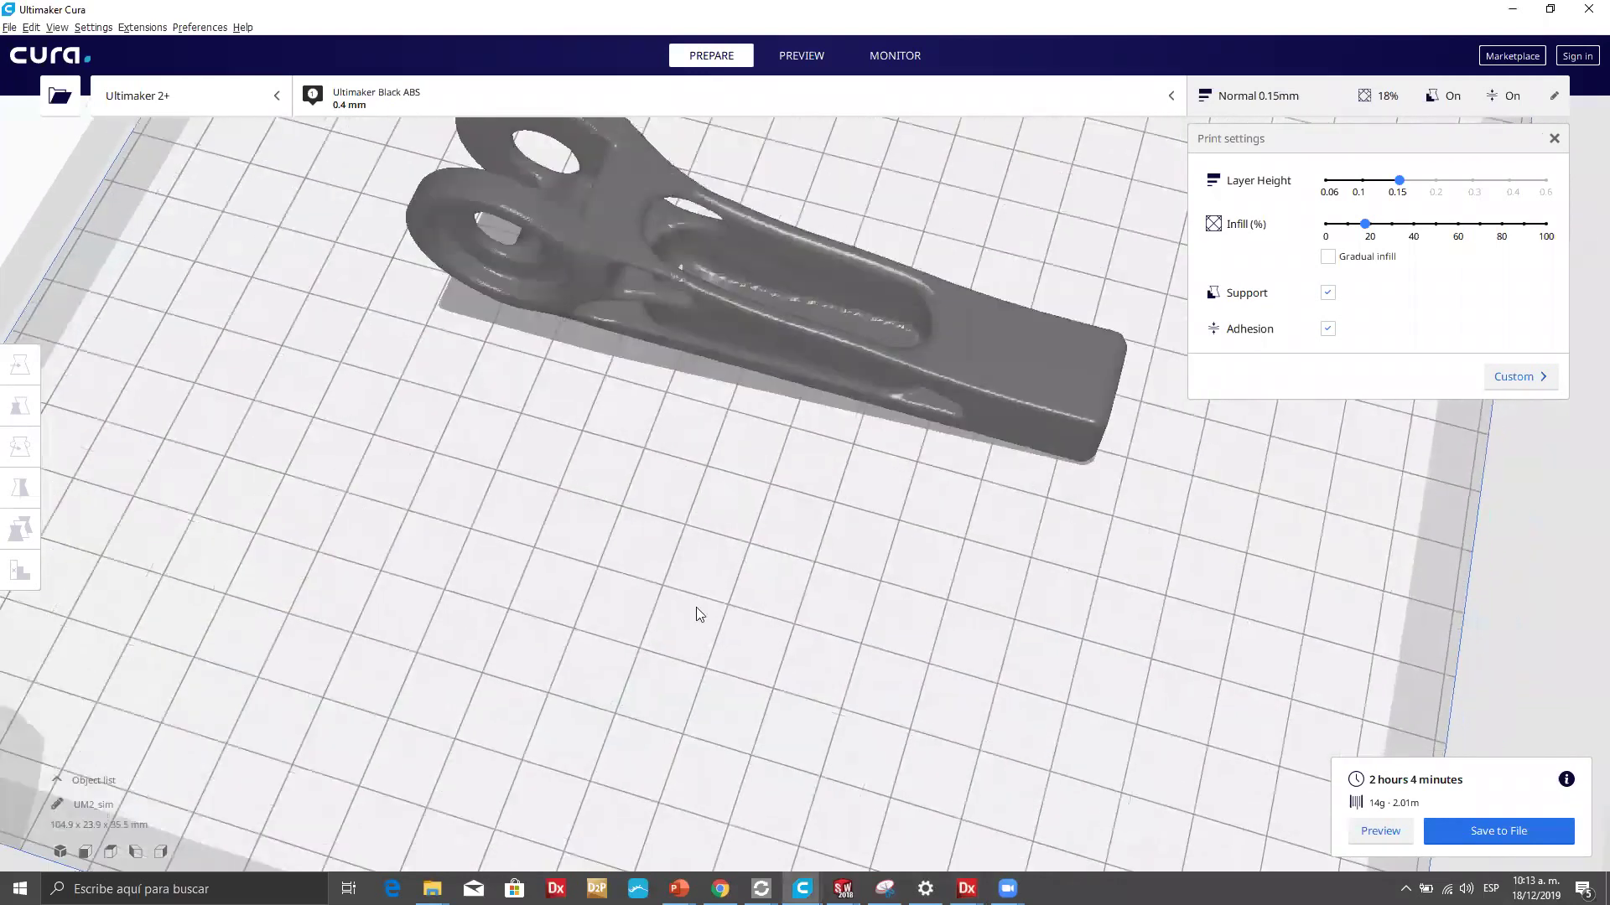
pyautogui.moveTo(697, 609); pyautogui.dragTo(939, 394, button='right')
pyautogui.scroll(-6, 937, 389)
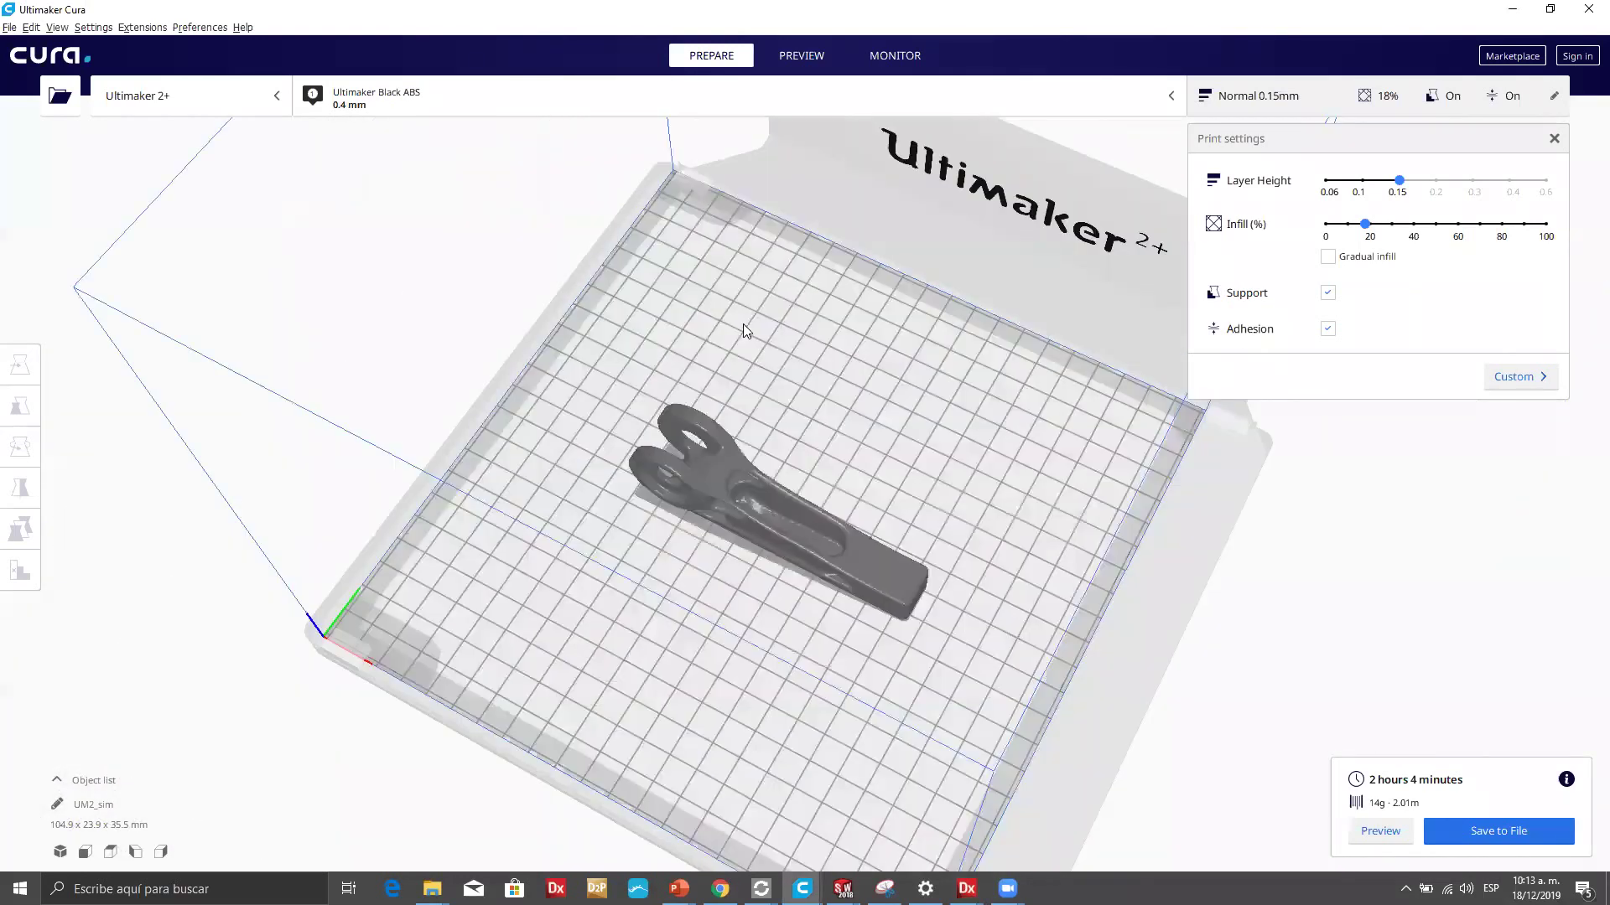
pyautogui.moveTo(742, 324); pyautogui.dragTo(850, 260, button='right')
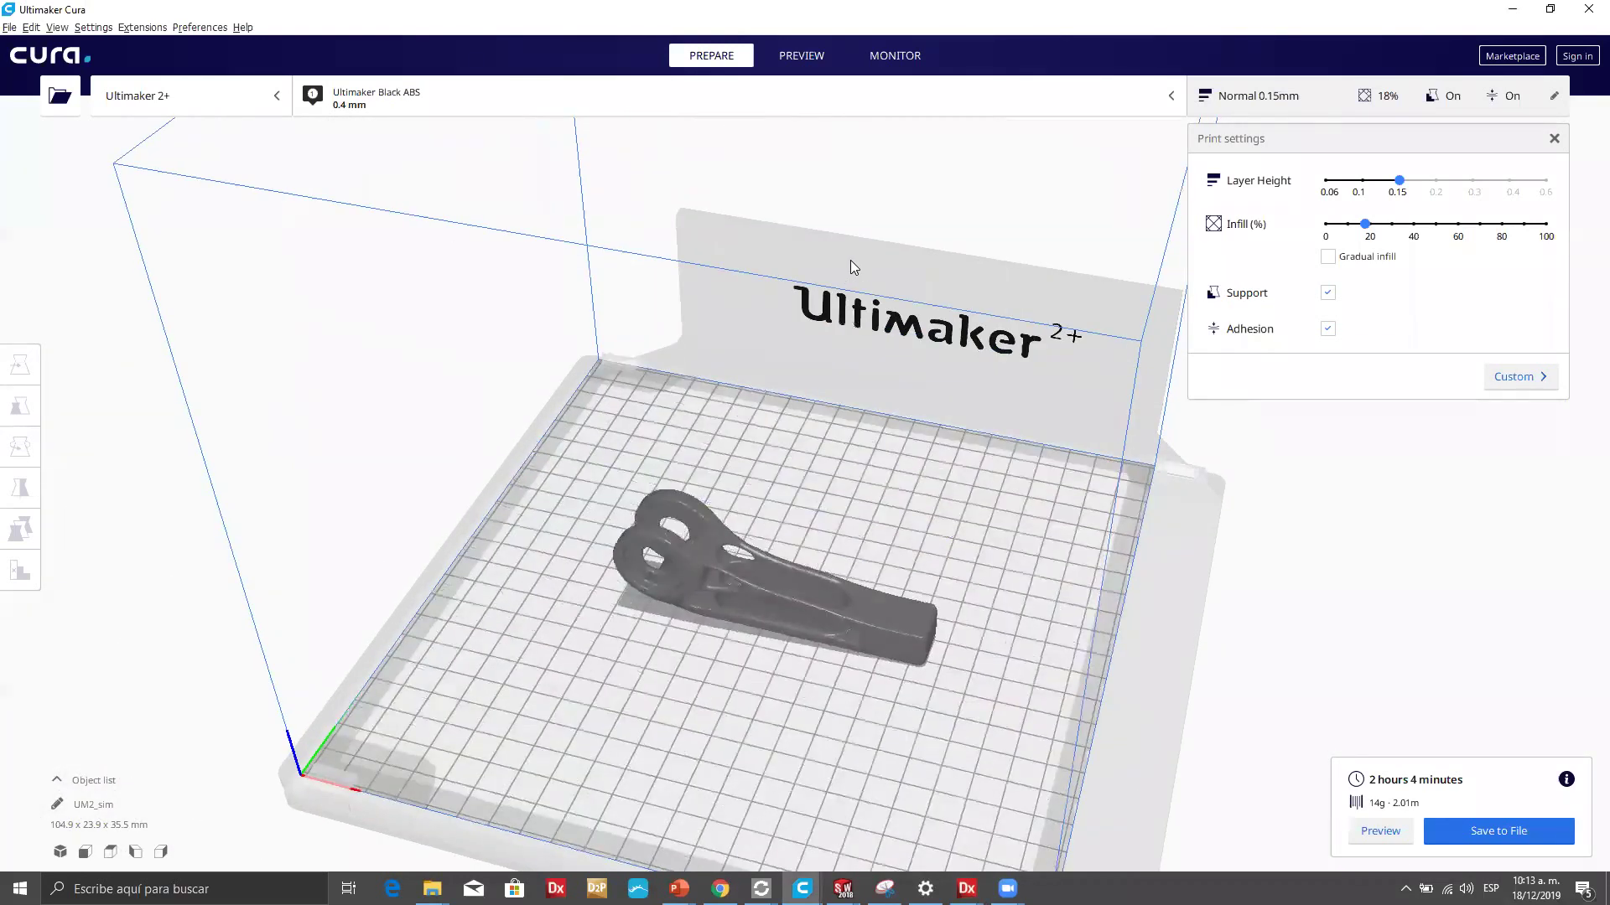
pyautogui.scroll(2, 932, 431)
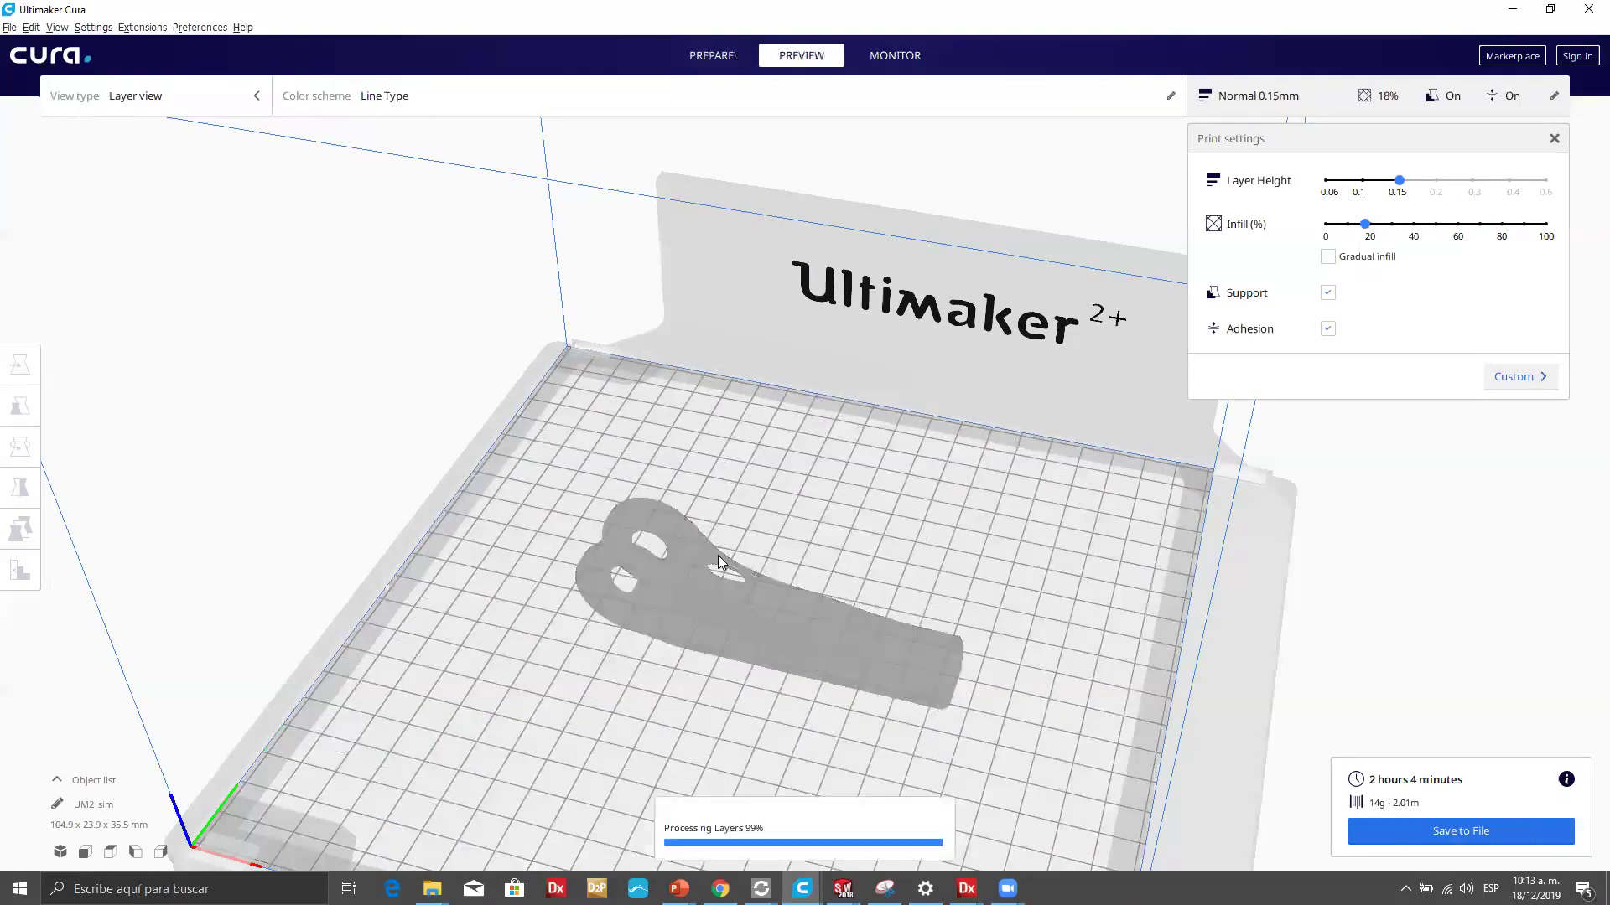
# Examine the sliced part in the layer preview by lowering the visible layers to layer 17 and showing all layers again.
pyautogui.moveTo(1585, 324); pyautogui.dragTo(1579, 614)
pyautogui.scroll(5, 1068, 573)
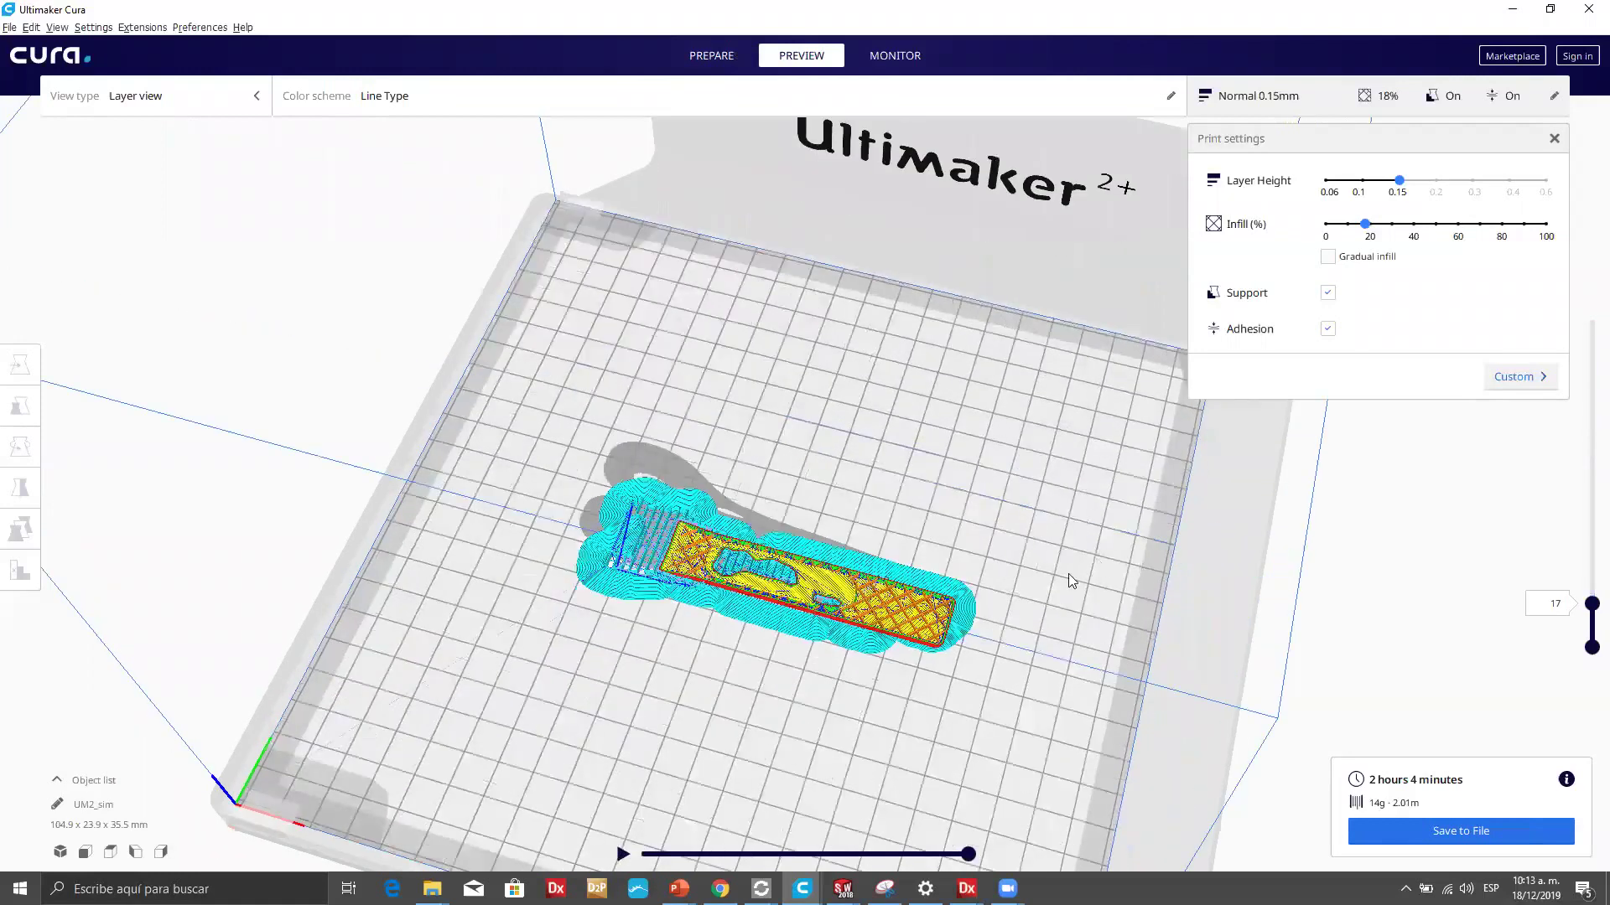
pyautogui.moveTo(1585, 610); pyautogui.dragTo(1585, 318)
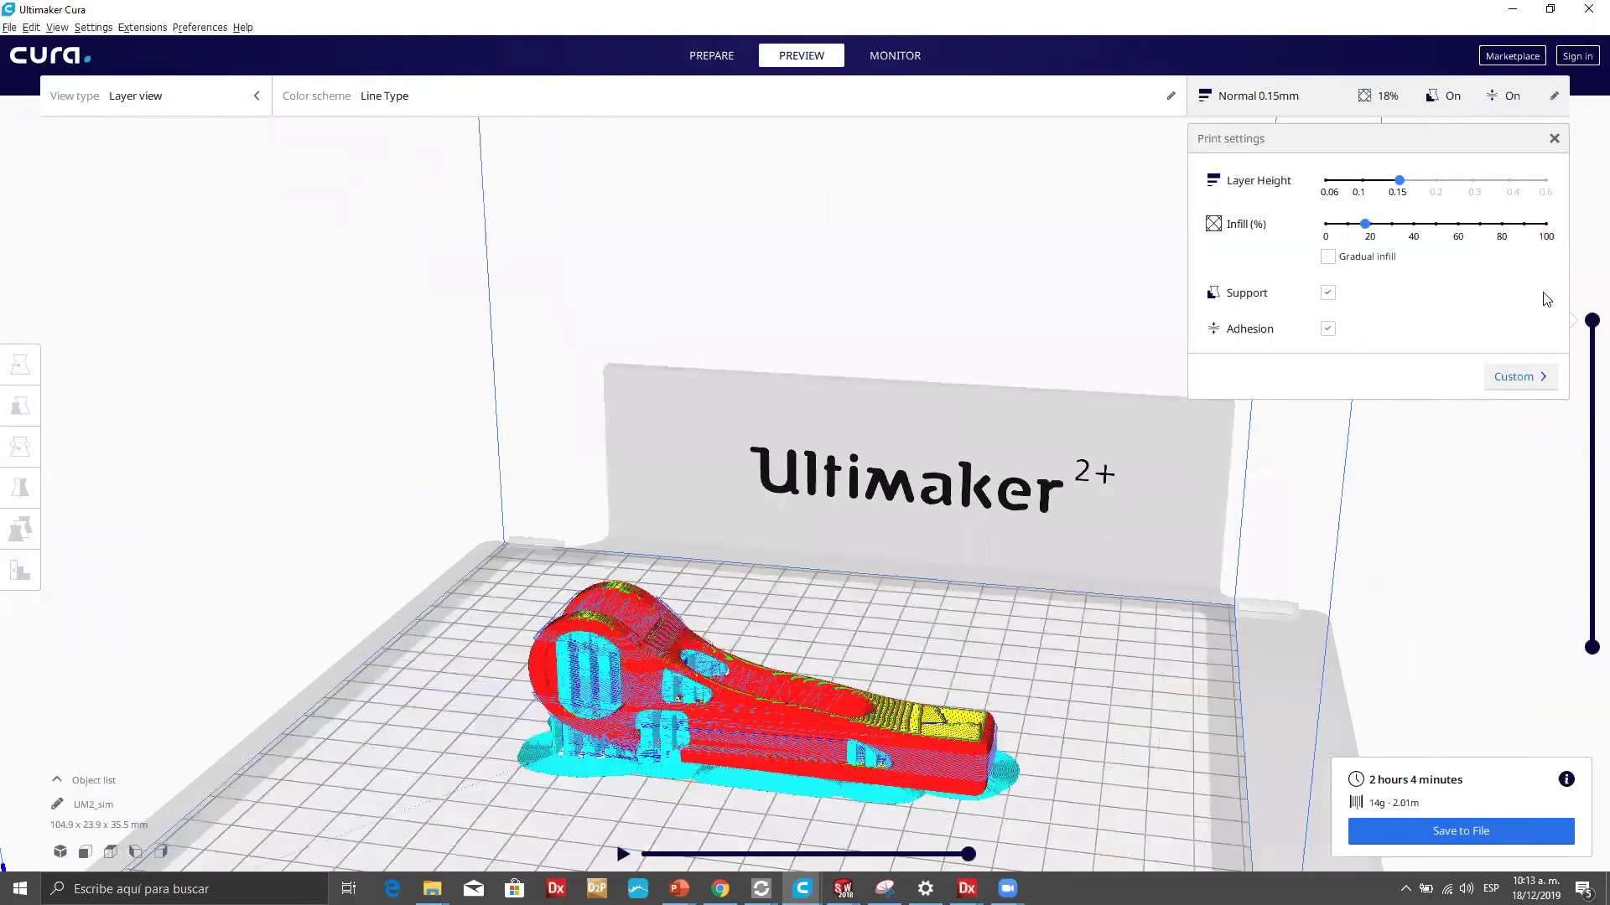
pyautogui.moveTo(989, 462); pyautogui.dragTo(862, 494, button='right')
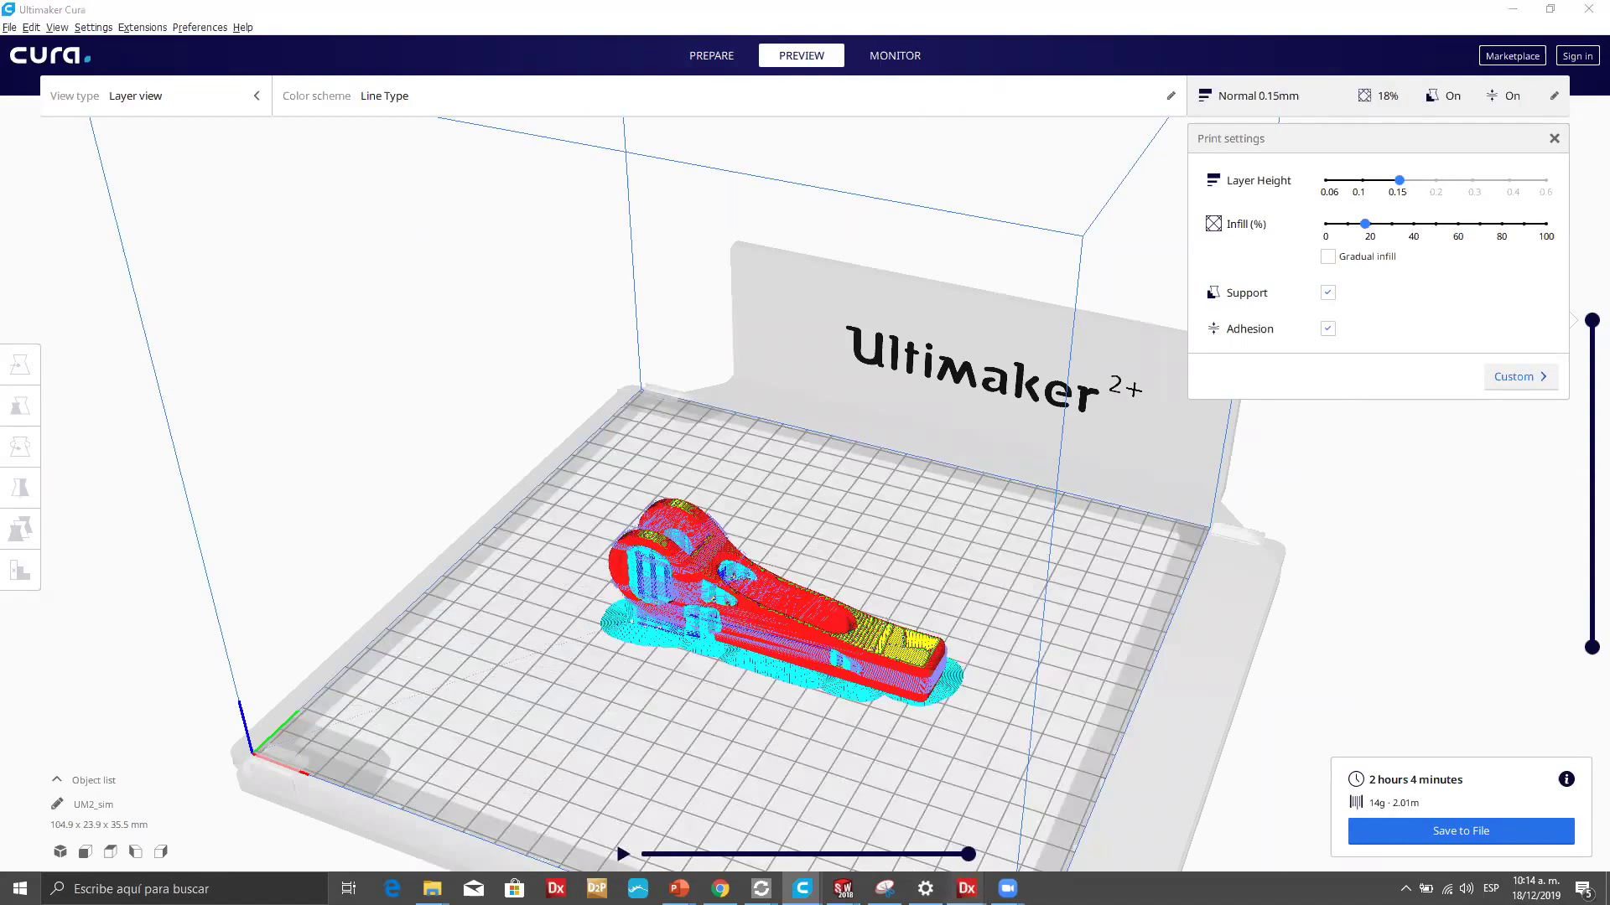
# Switch to Geomagic Design X and delete the stray mesh fragments on both sides of the merged lever using rectangle selection.
pyautogui.moveTo(966, 890)
pyautogui.click(828, 823)
pyautogui.moveTo(850, 506); pyautogui.dragTo(959, 294, button='right')
pyautogui.moveTo(656, 500); pyautogui.dragTo(948, 288, button='right')
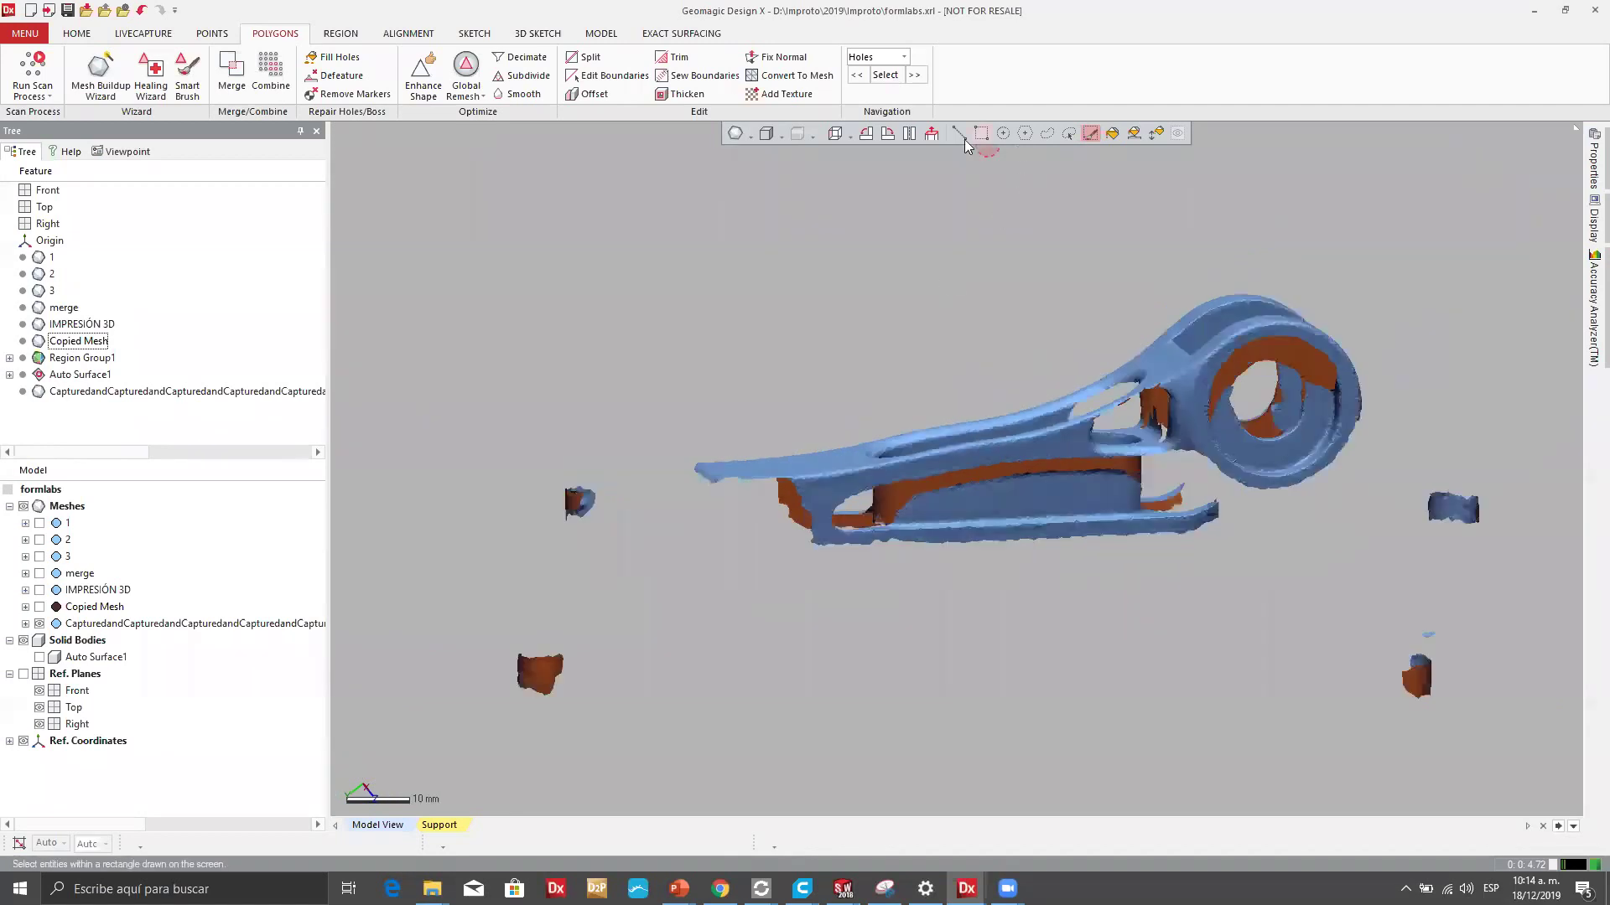
pyautogui.click(983, 132)
pyautogui.moveTo(486, 530); pyautogui.dragTo(662, 813)
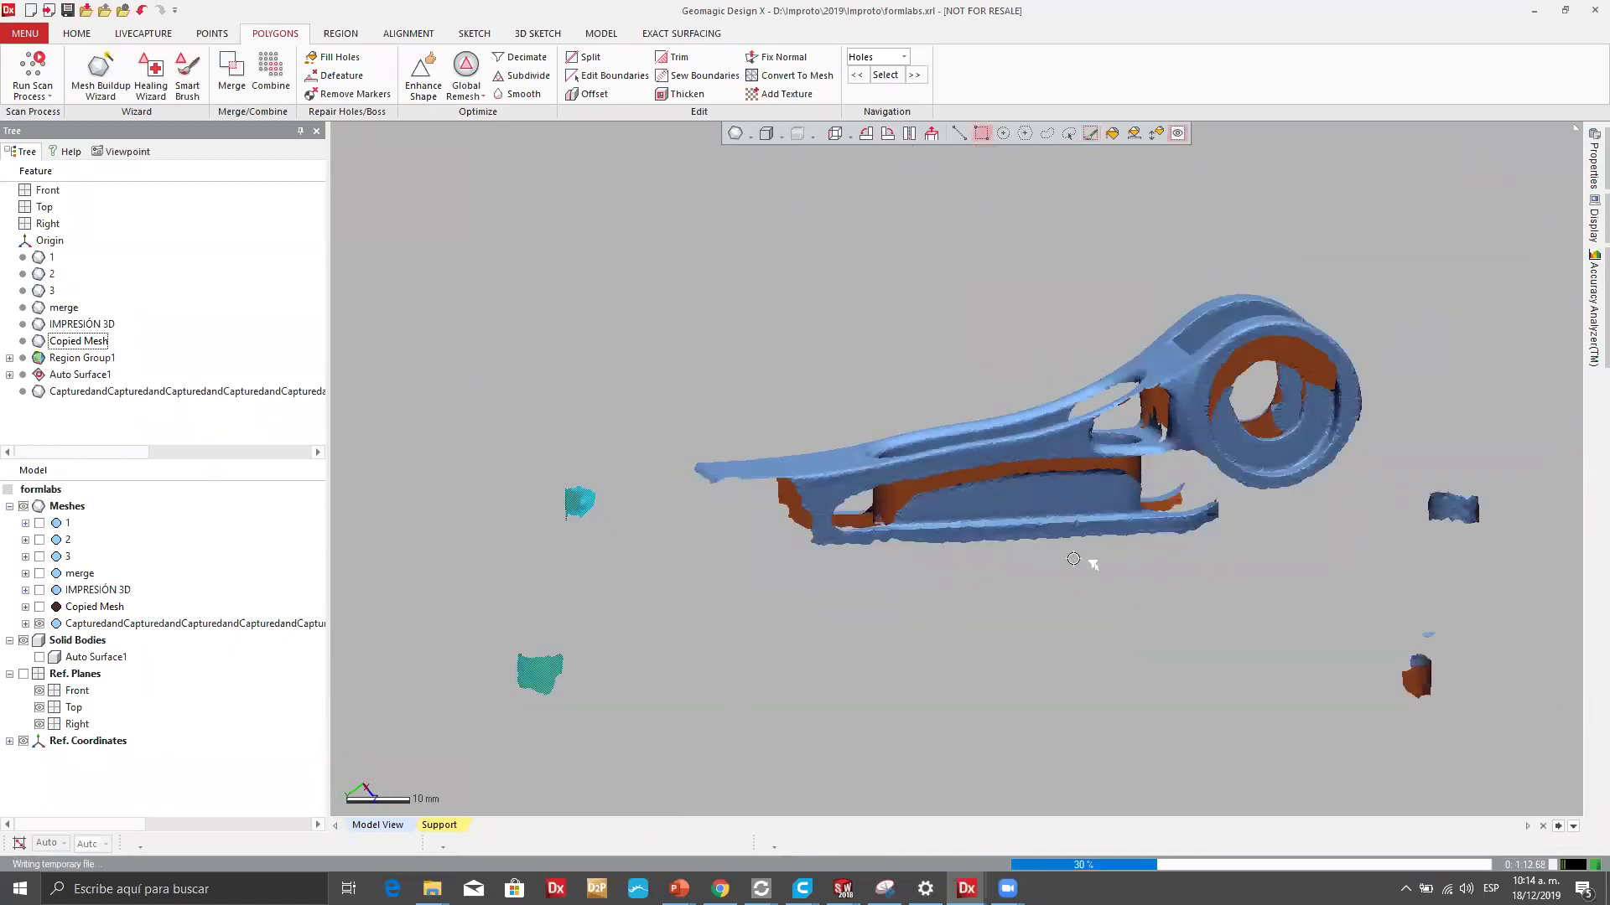
pyautogui.press('Delete')
pyautogui.moveTo(1345, 473); pyautogui.dragTo(1540, 770)
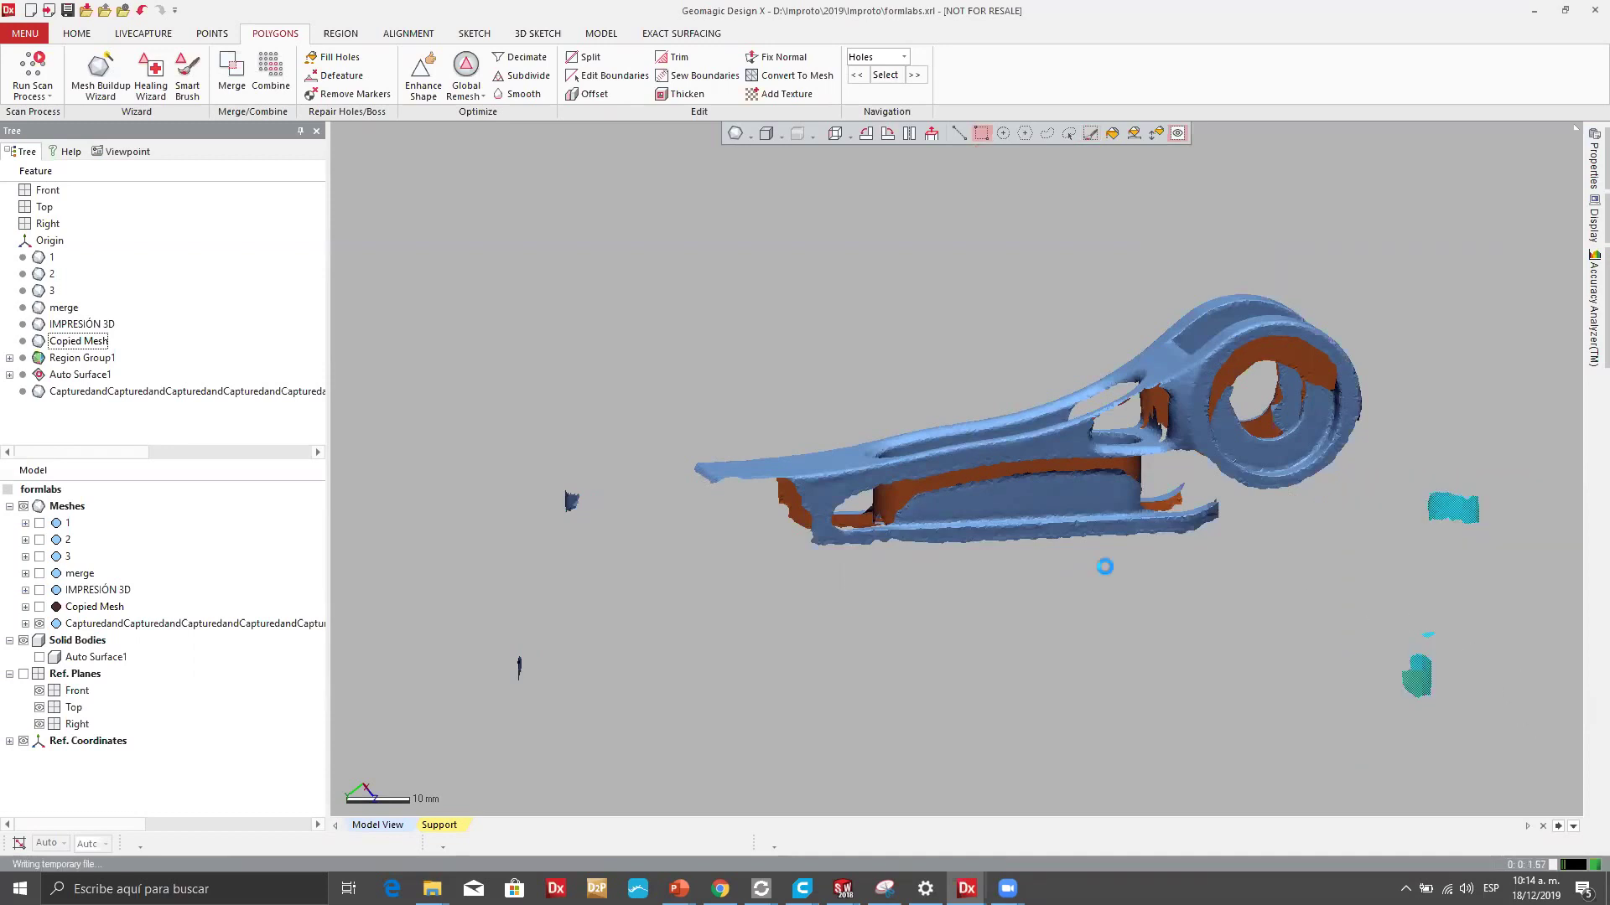
pyautogui.press('Delete')
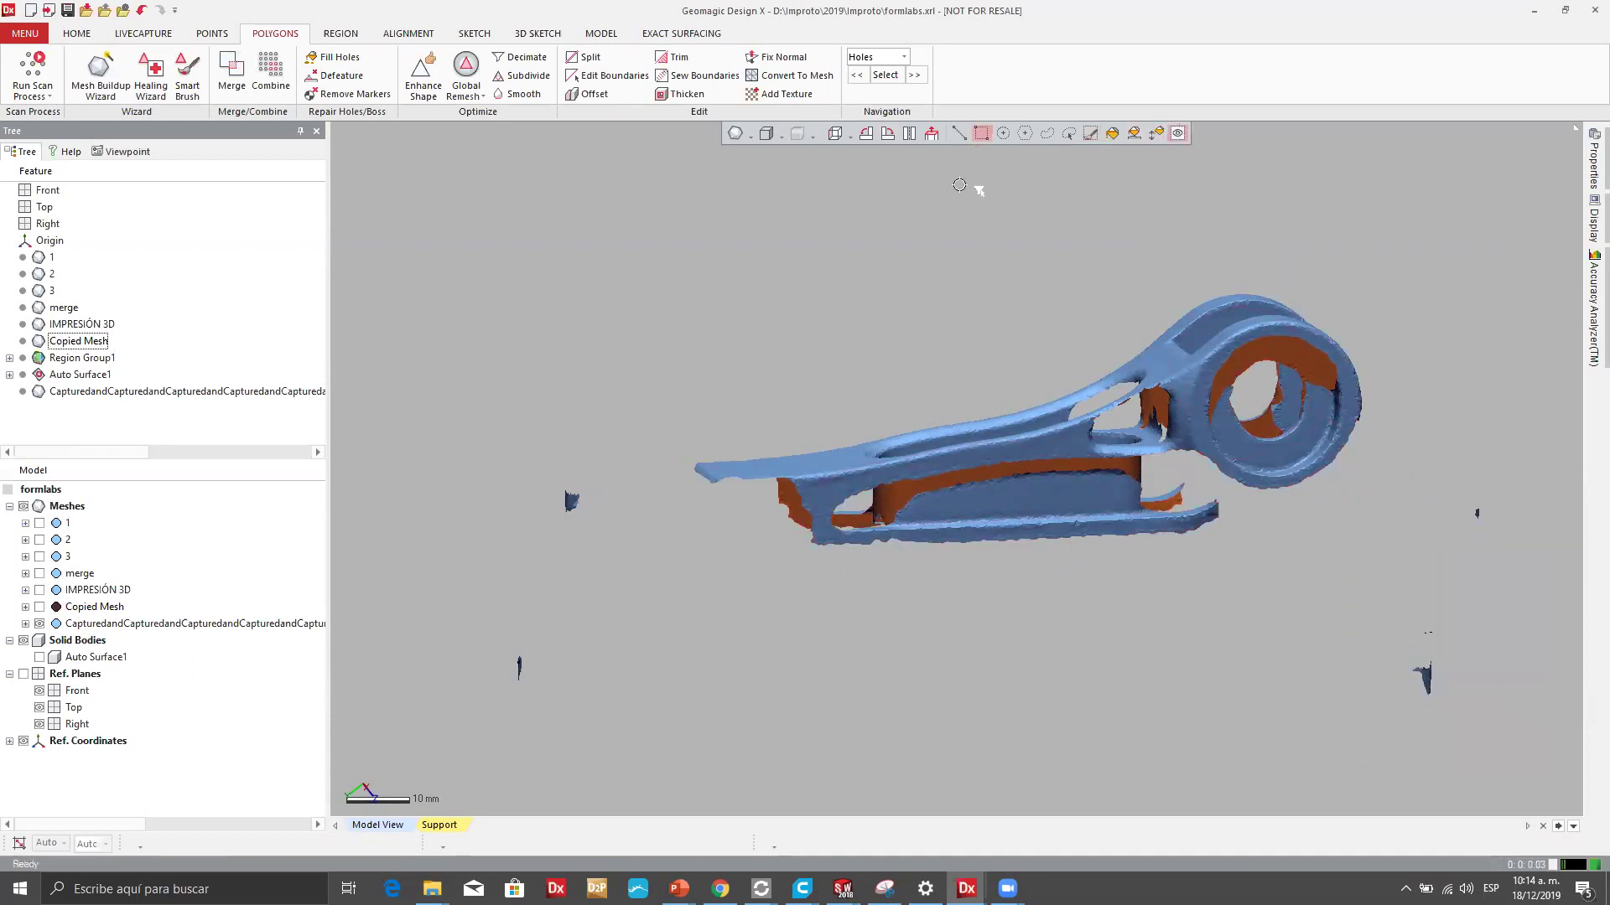
# Delete the small leftover fragments still floating on both sides of the lever and check the cleaned mesh from several angles.
pyautogui.moveTo(414, 422); pyautogui.dragTo(616, 727)
pyautogui.press('Delete')
pyautogui.moveTo(1392, 478); pyautogui.dragTo(1570, 768)
pyautogui.moveTo(889, 390); pyautogui.dragTo(1114, 594, button='right')
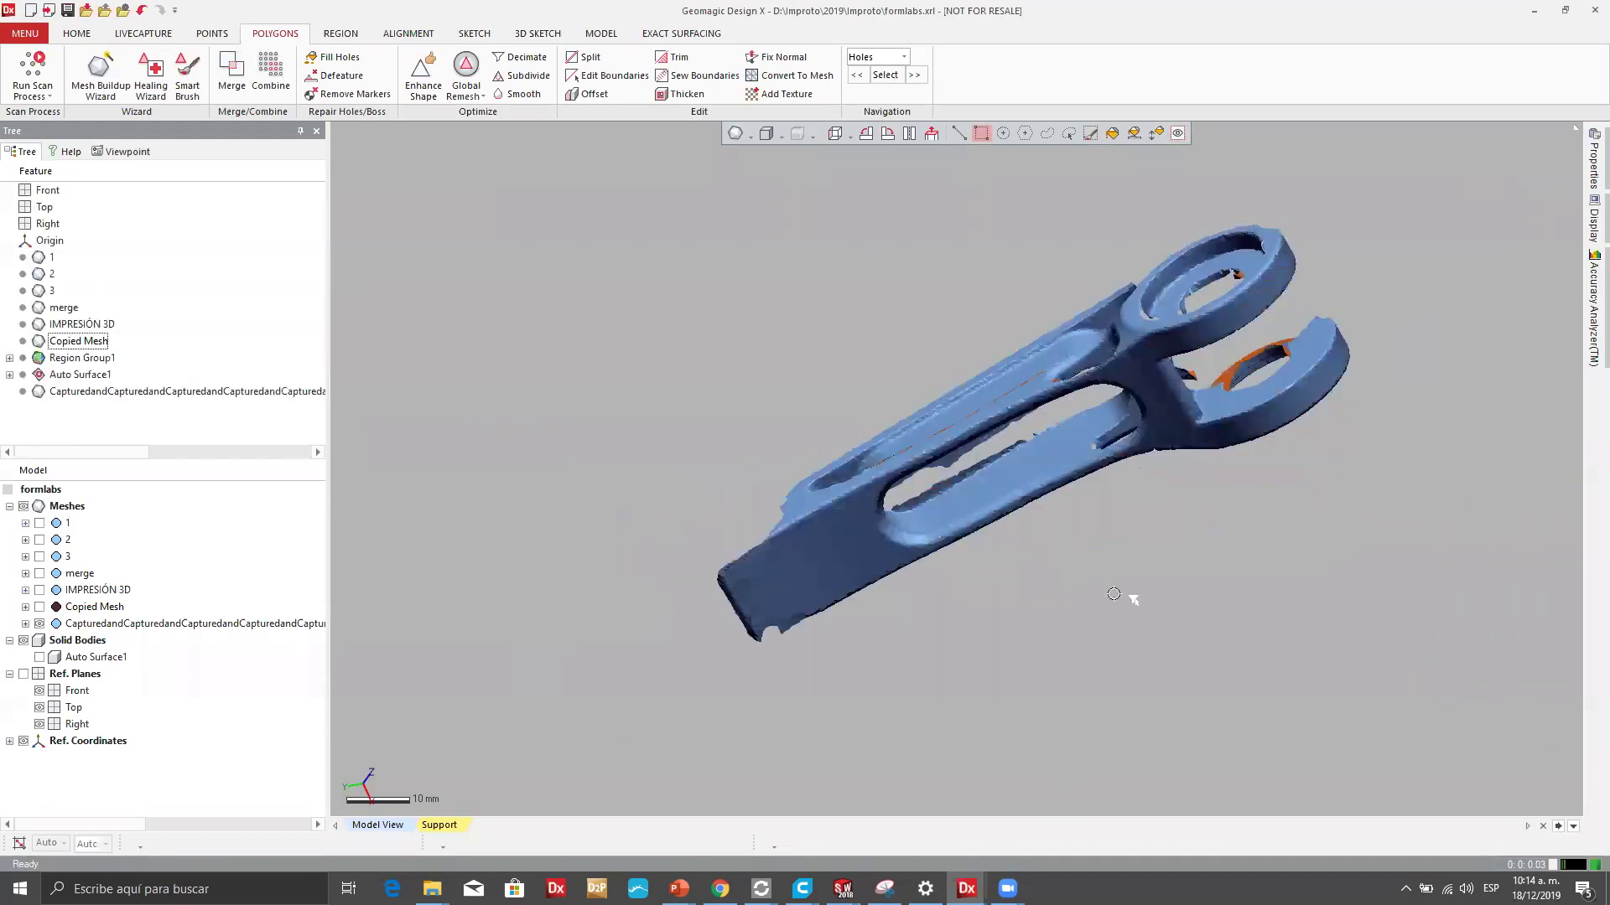
pyautogui.moveTo(1043, 432); pyautogui.dragTo(1011, 300, button='right')
pyautogui.moveTo(1114, 580); pyautogui.dragTo(1262, 293, button='right')
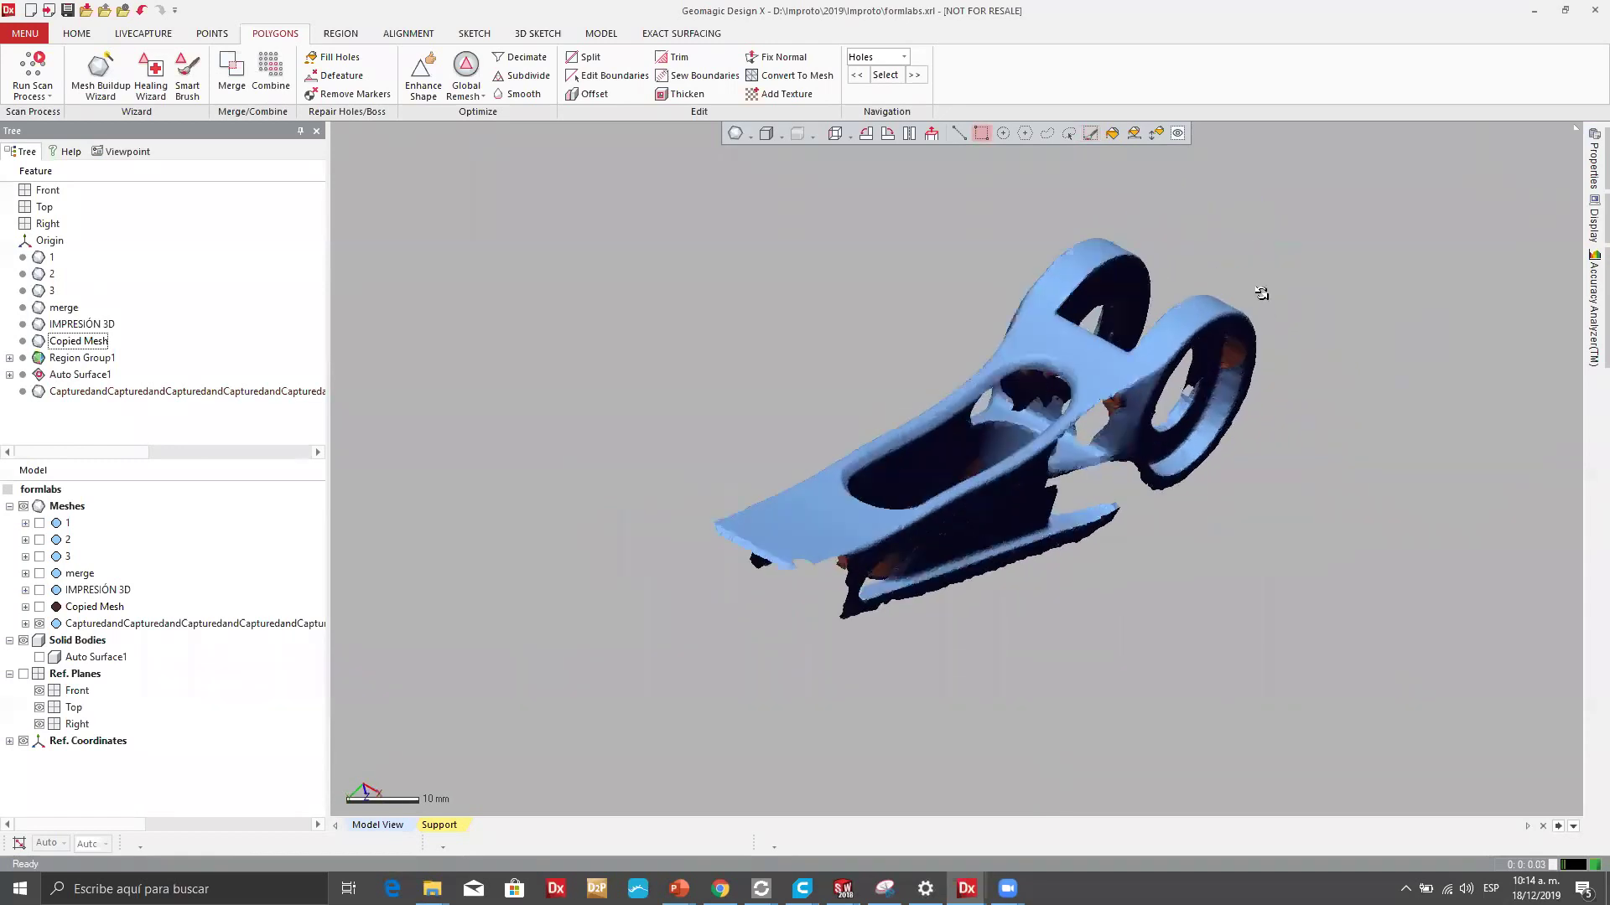
pyautogui.moveTo(1129, 394); pyautogui.dragTo(1390, 278, button='right')
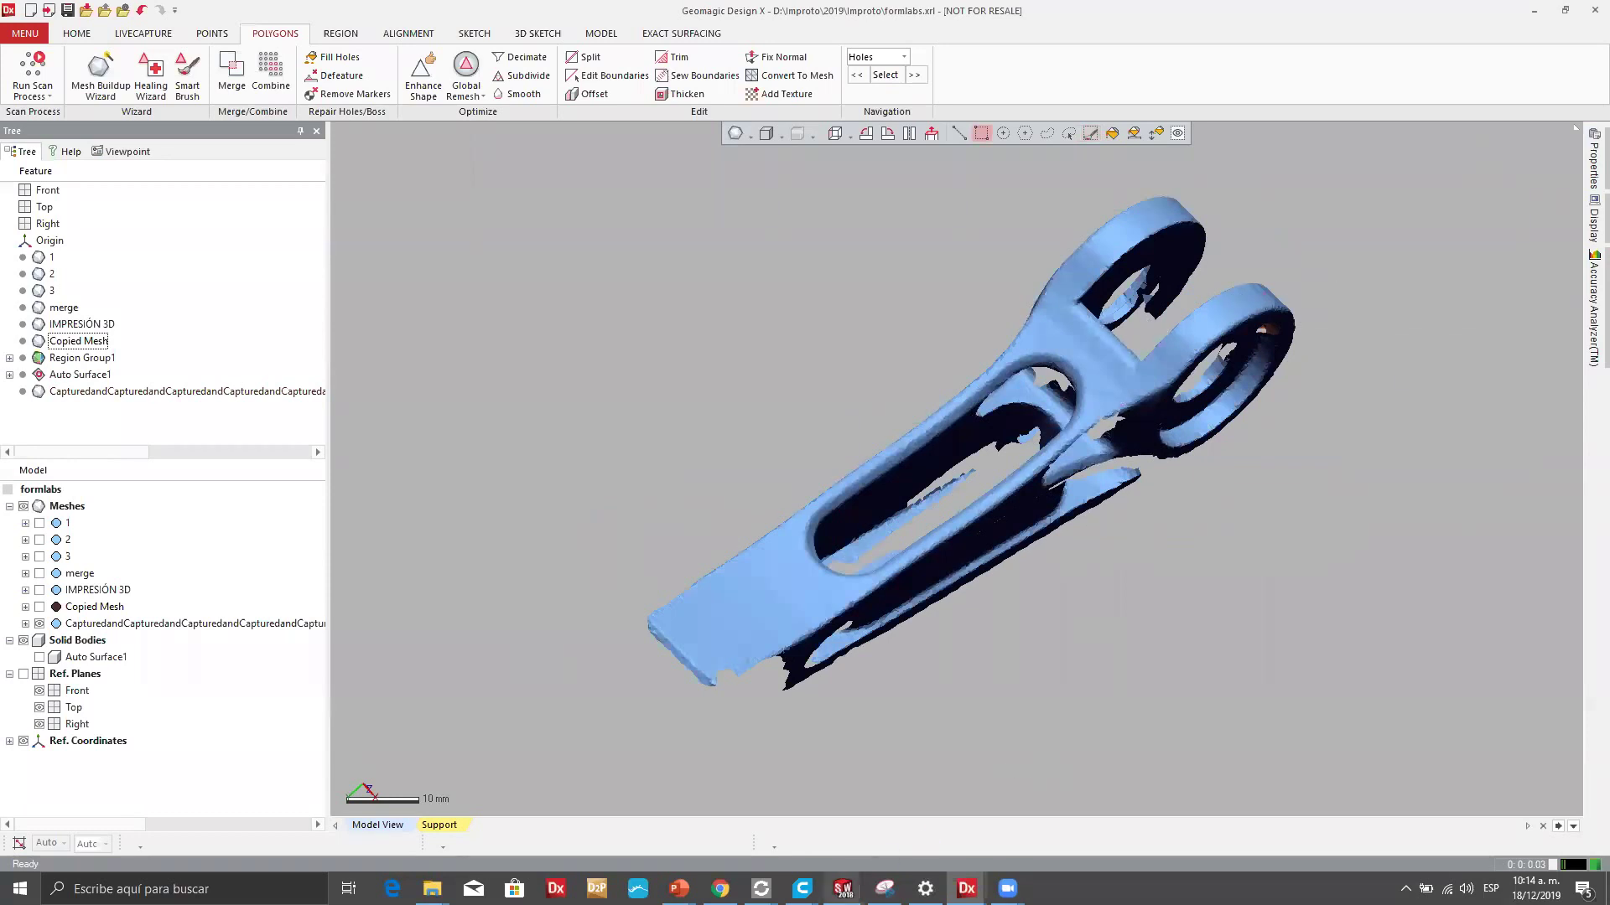
# Switch to the SOLIDWORKS window with the Carlos 1 part, choose STL (*.stl) as the Save As file type, and cancel the save.
pyautogui.moveTo(842, 888)
pyautogui.click(932, 807)
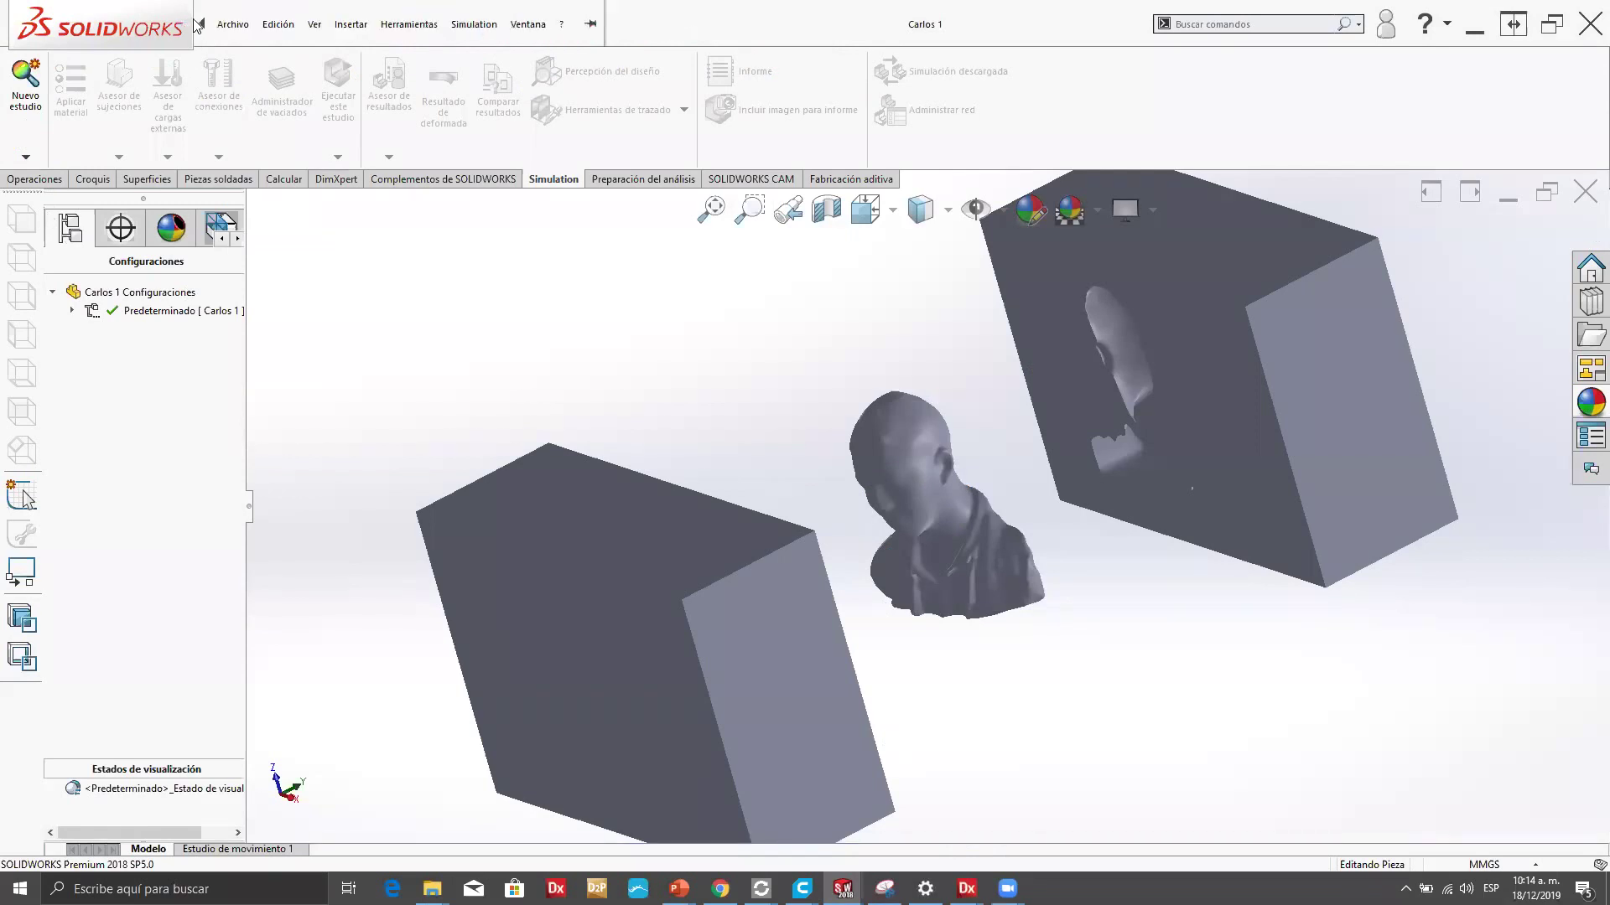
pyautogui.click(232, 23)
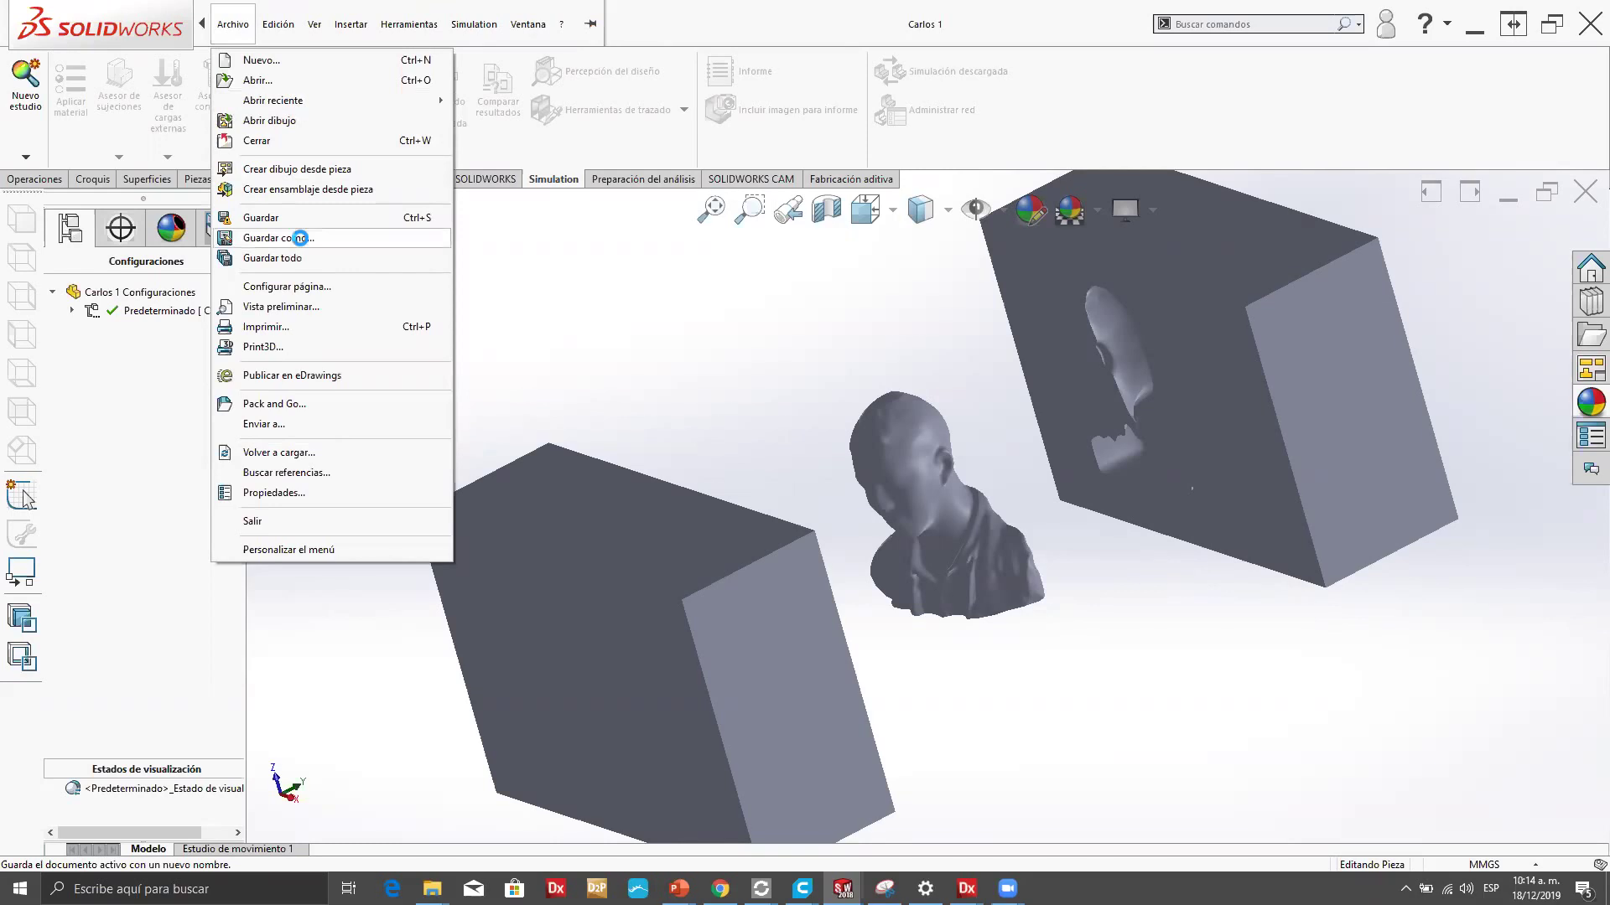
pyautogui.click(301, 238)
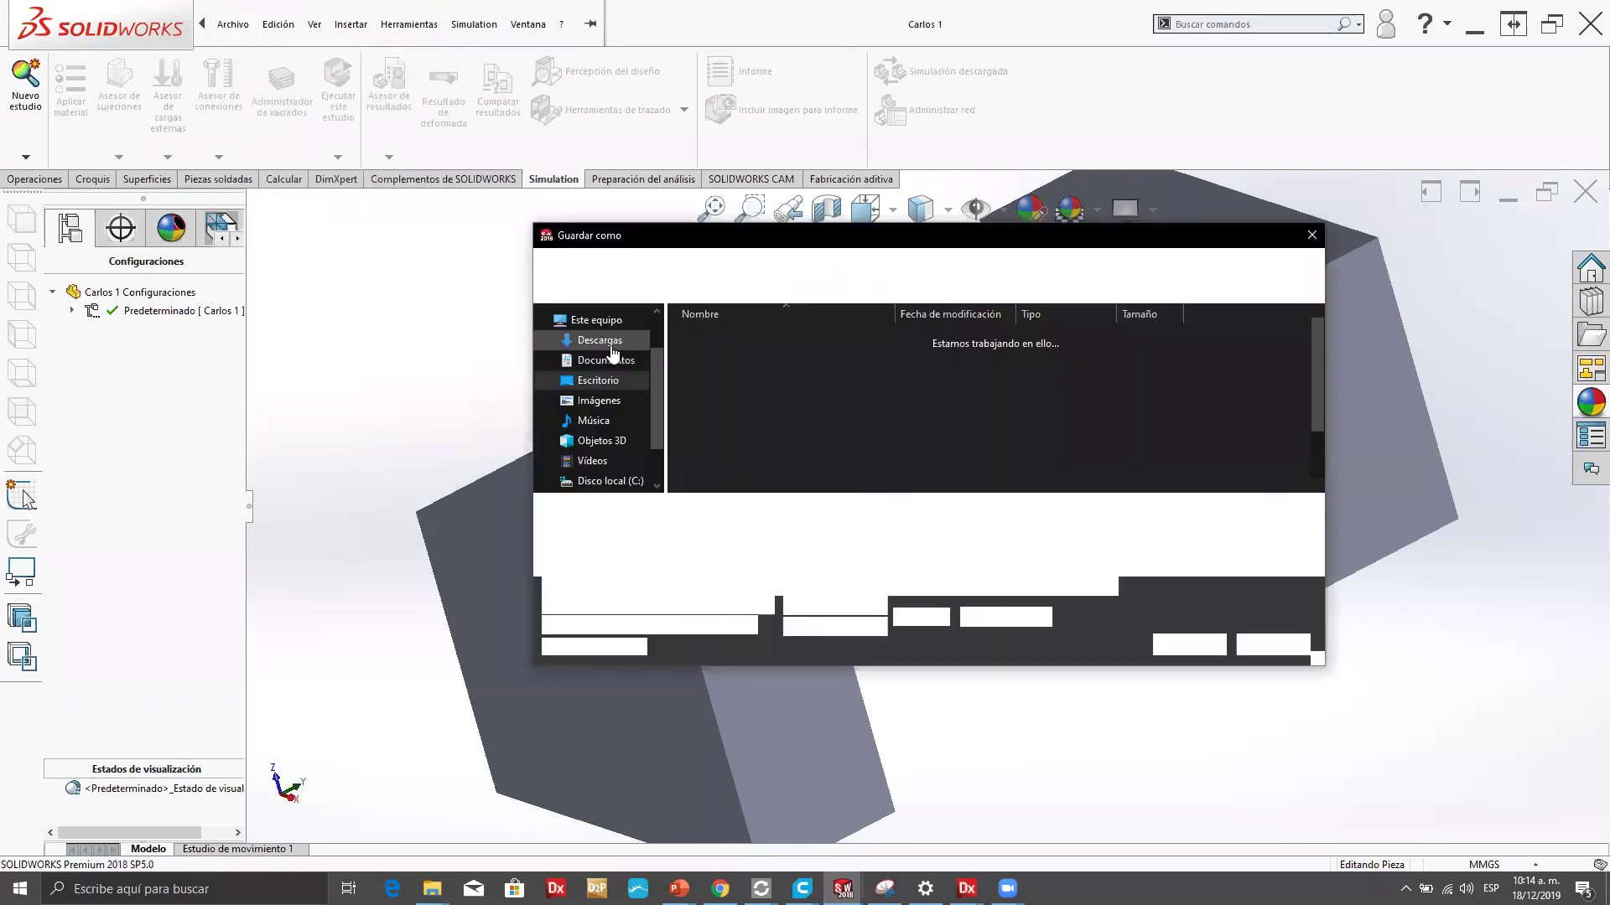
pyautogui.click(796, 533)
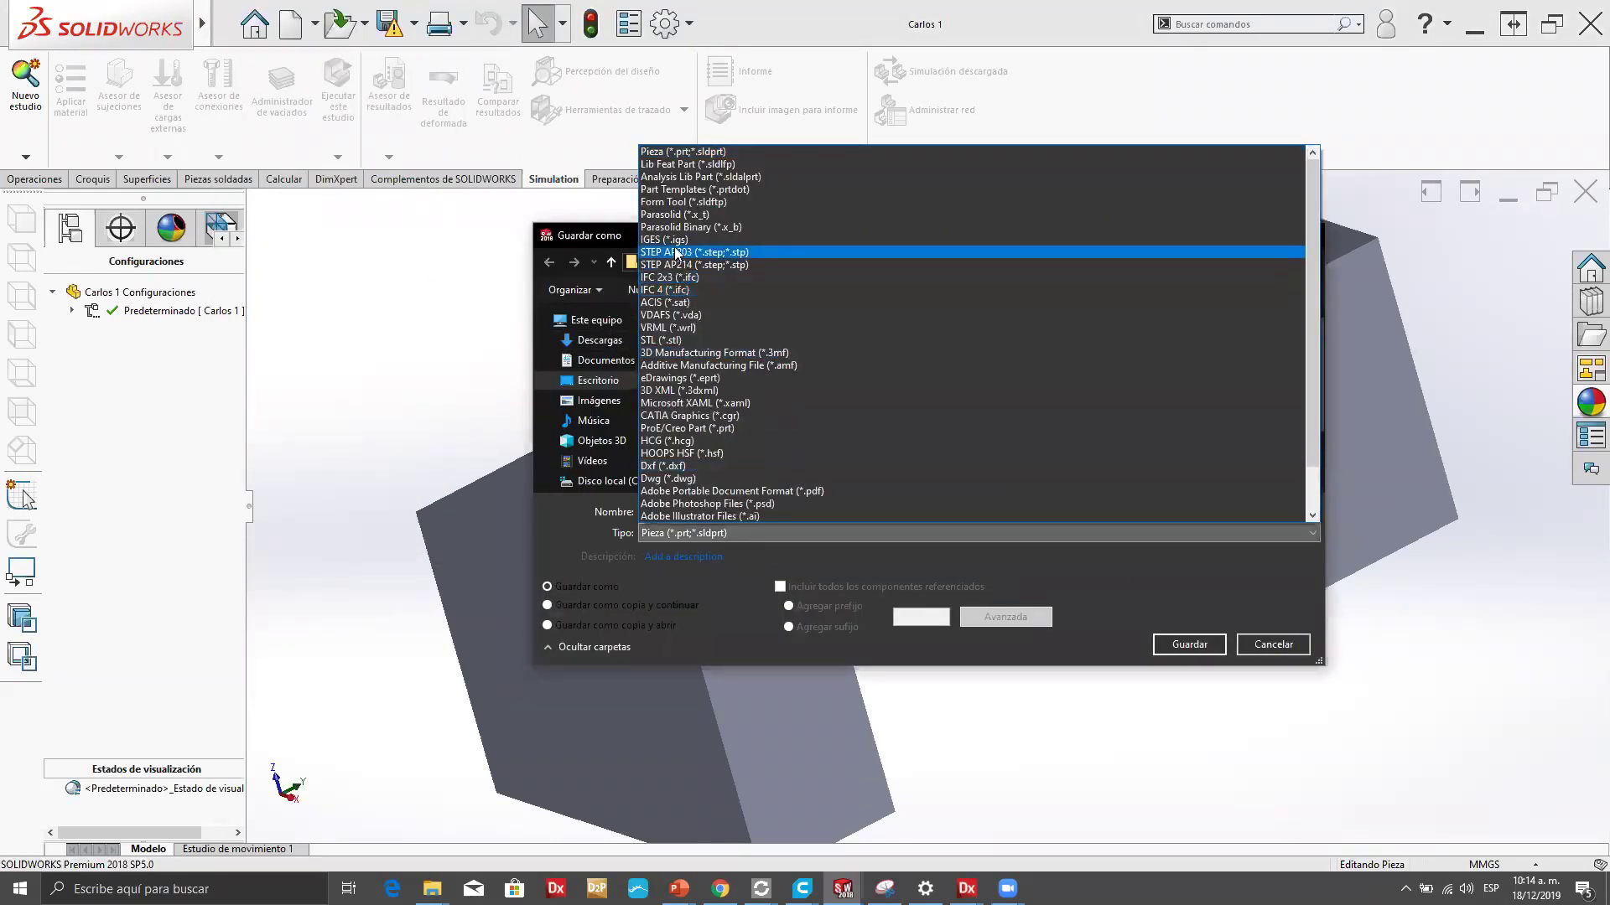
pyautogui.click(671, 340)
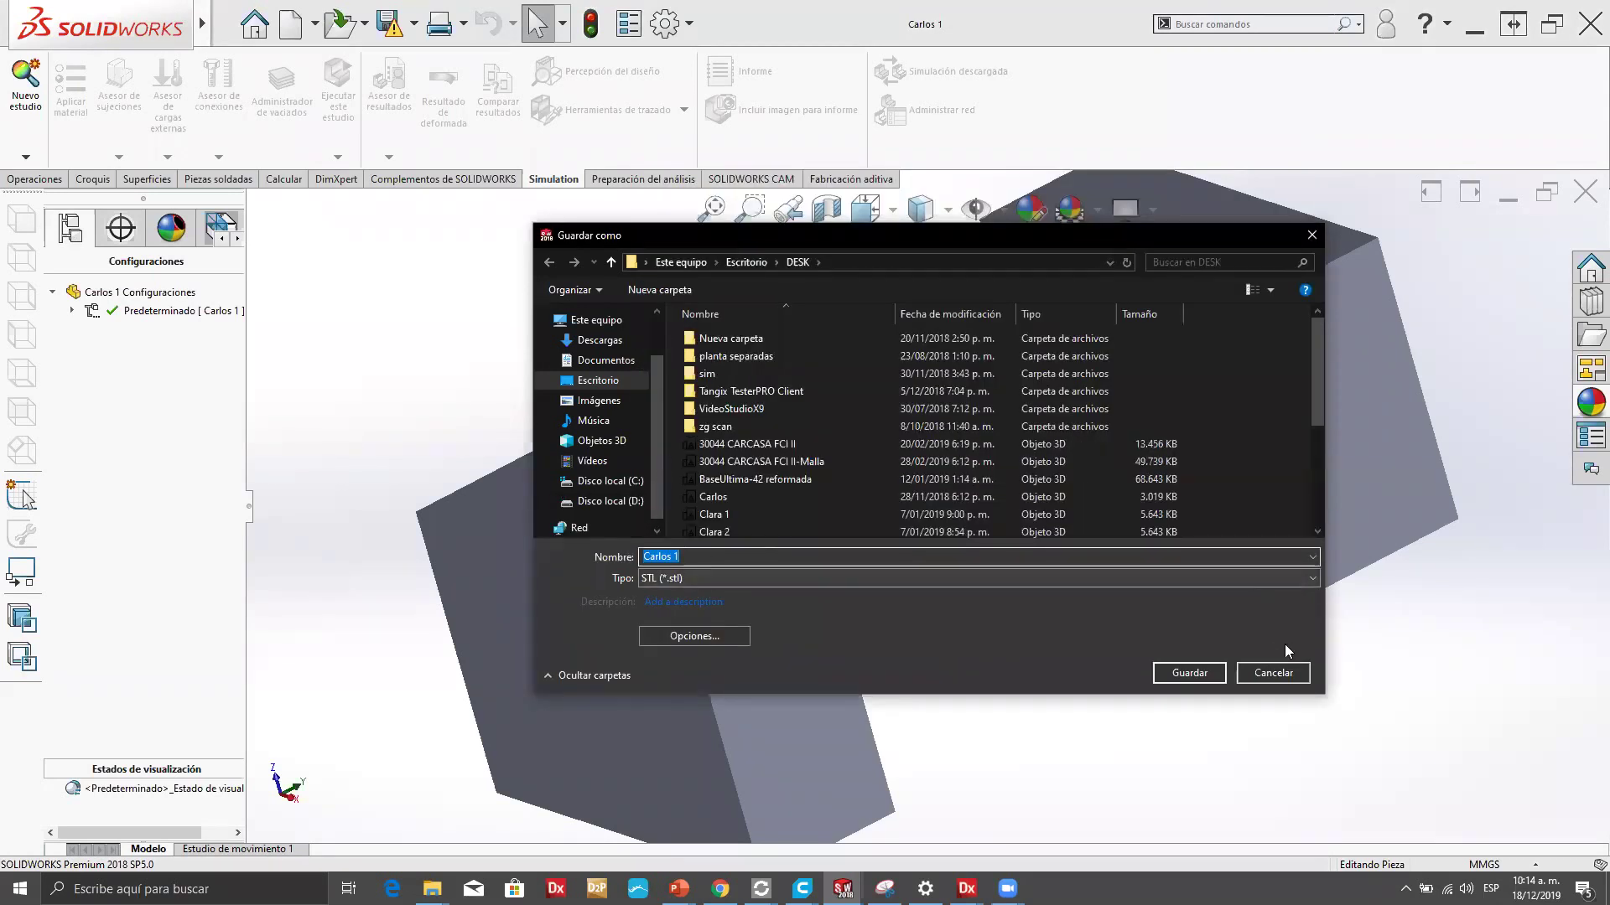
pyautogui.click(1299, 679)
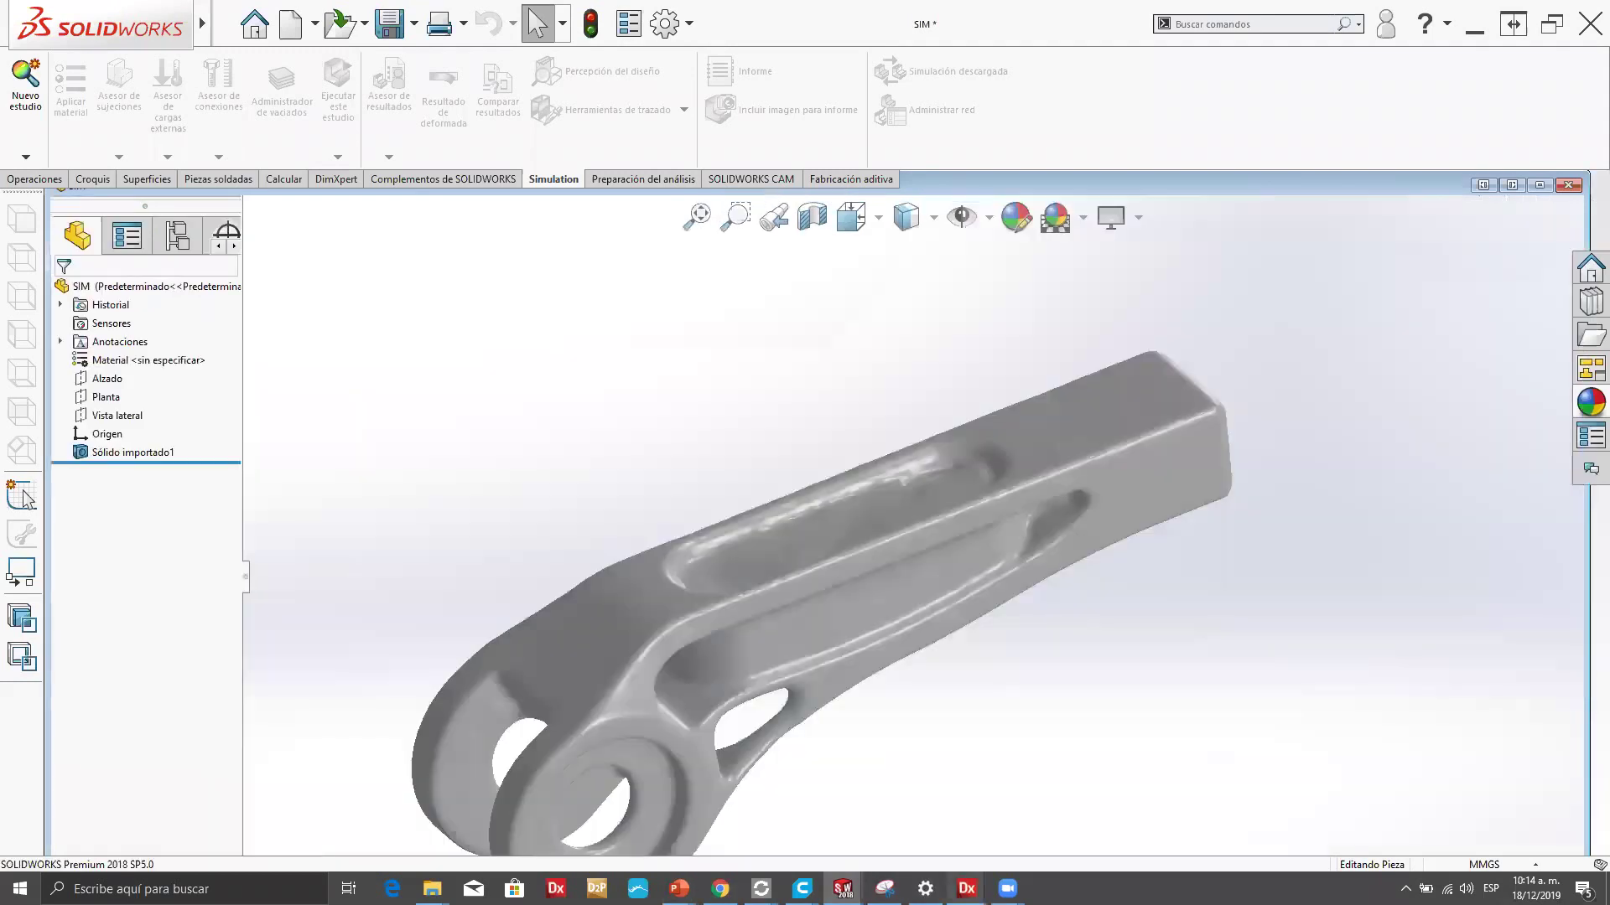
# Switch back to the formlabs file in Geomagic Design X, display the lever mesh as a wireframe, and examine its individual triangles up close.
pyautogui.moveTo(966, 889)
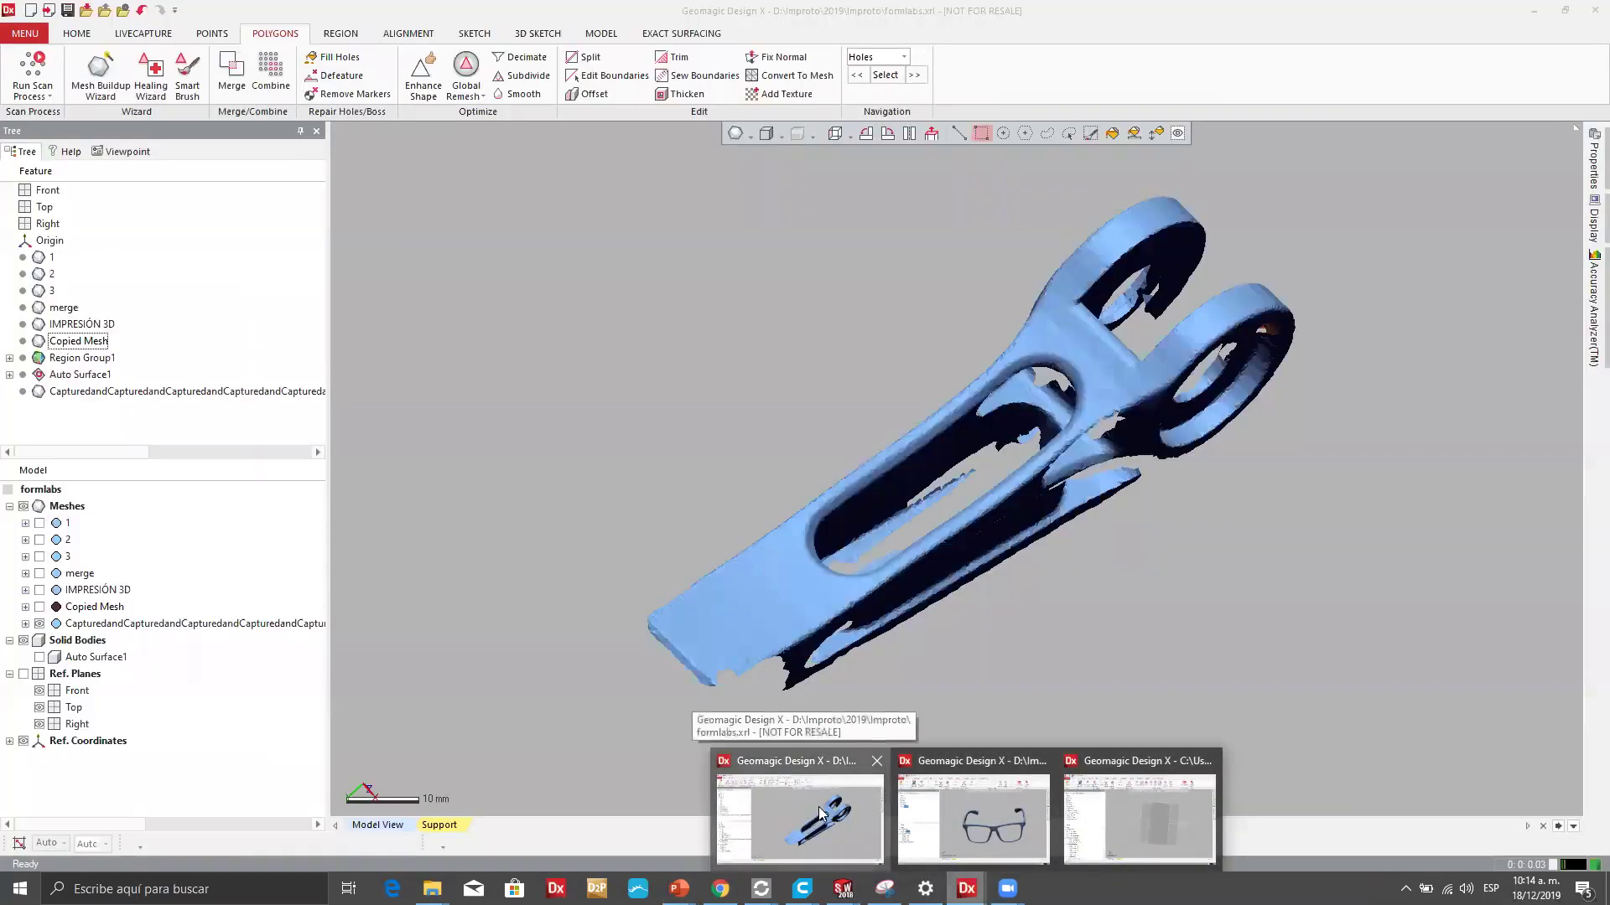
pyautogui.click(814, 811)
pyautogui.scroll(2, 1023, 327)
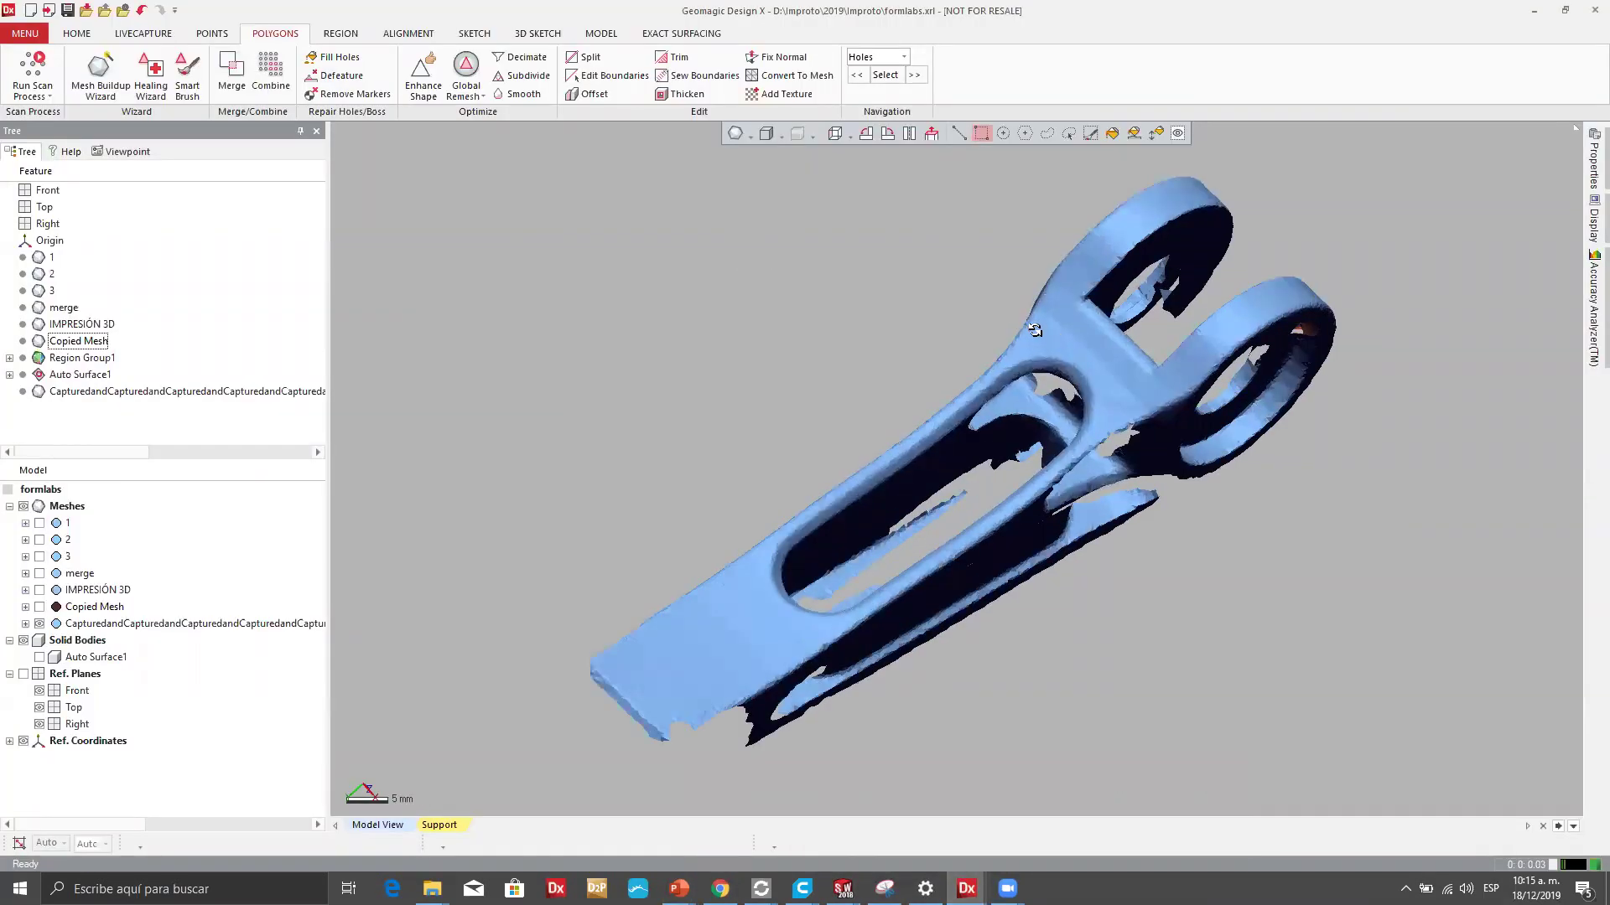
pyautogui.moveTo(1018, 492); pyautogui.dragTo(839, 397, button='right')
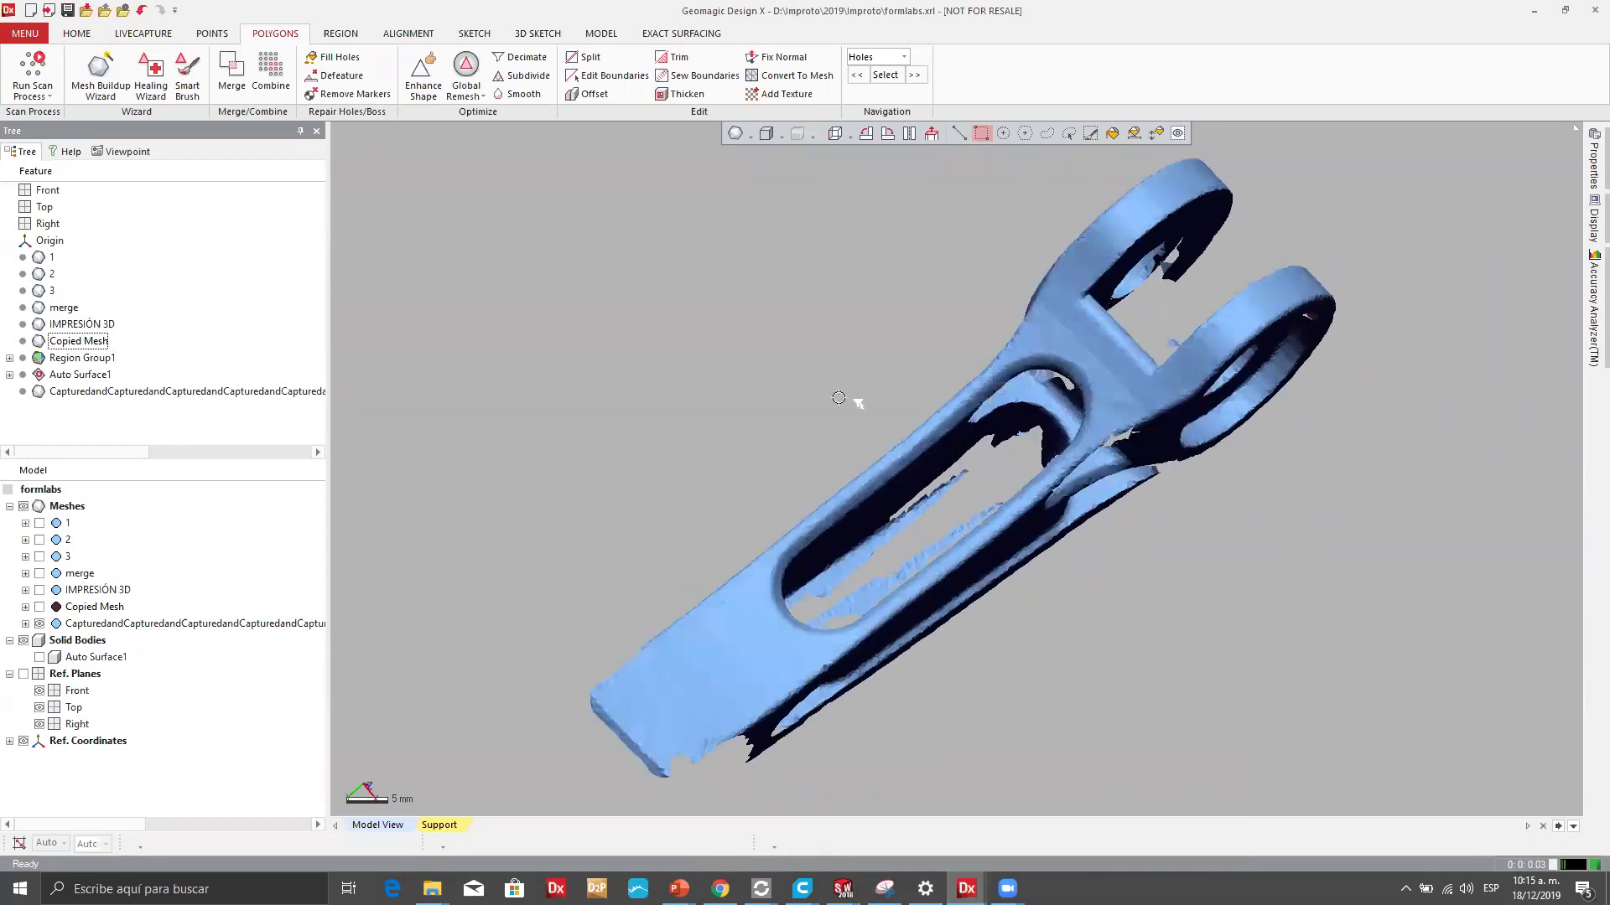
pyautogui.click(753, 134)
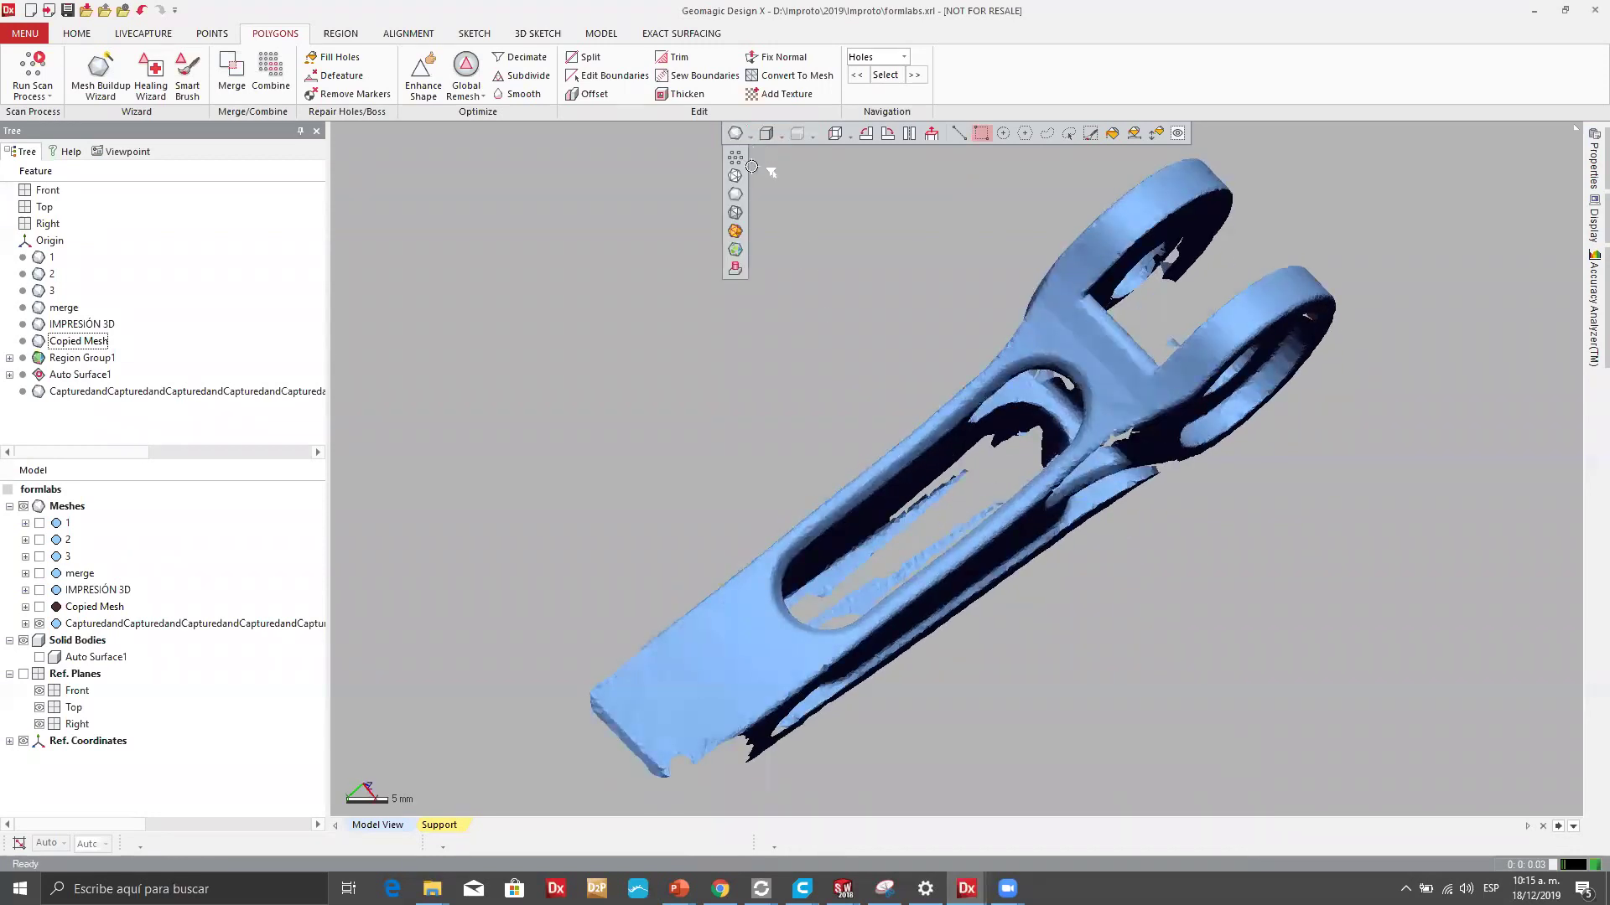
pyautogui.click(735, 177)
pyautogui.scroll(8, 1050, 466)
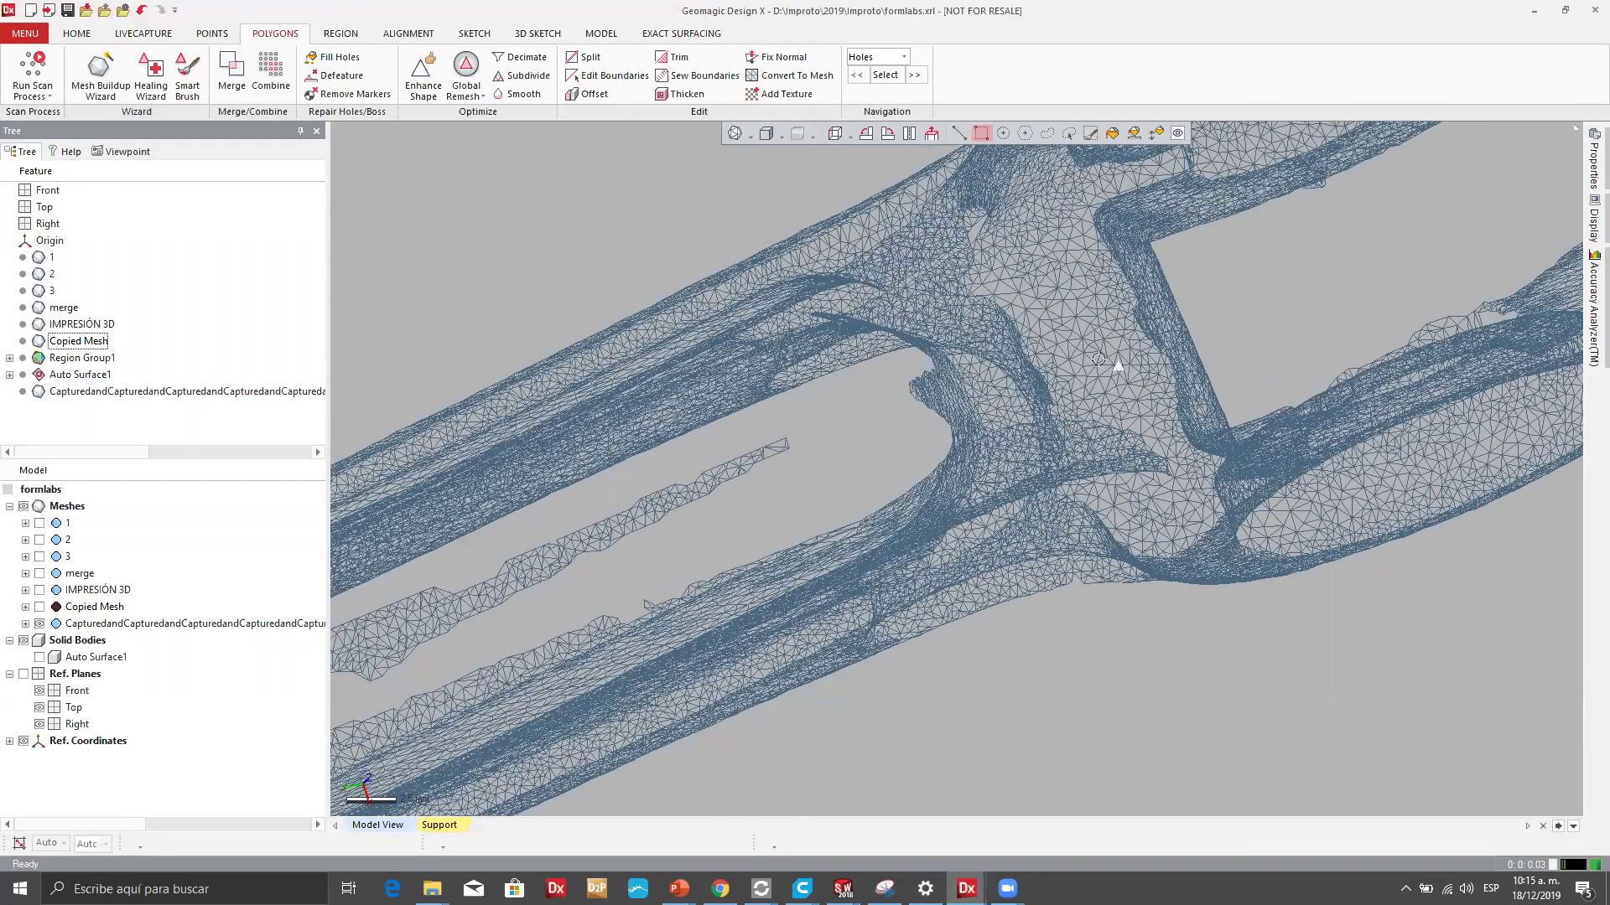
pyautogui.scroll(4, 1099, 359)
pyautogui.scroll(6, 973, 399)
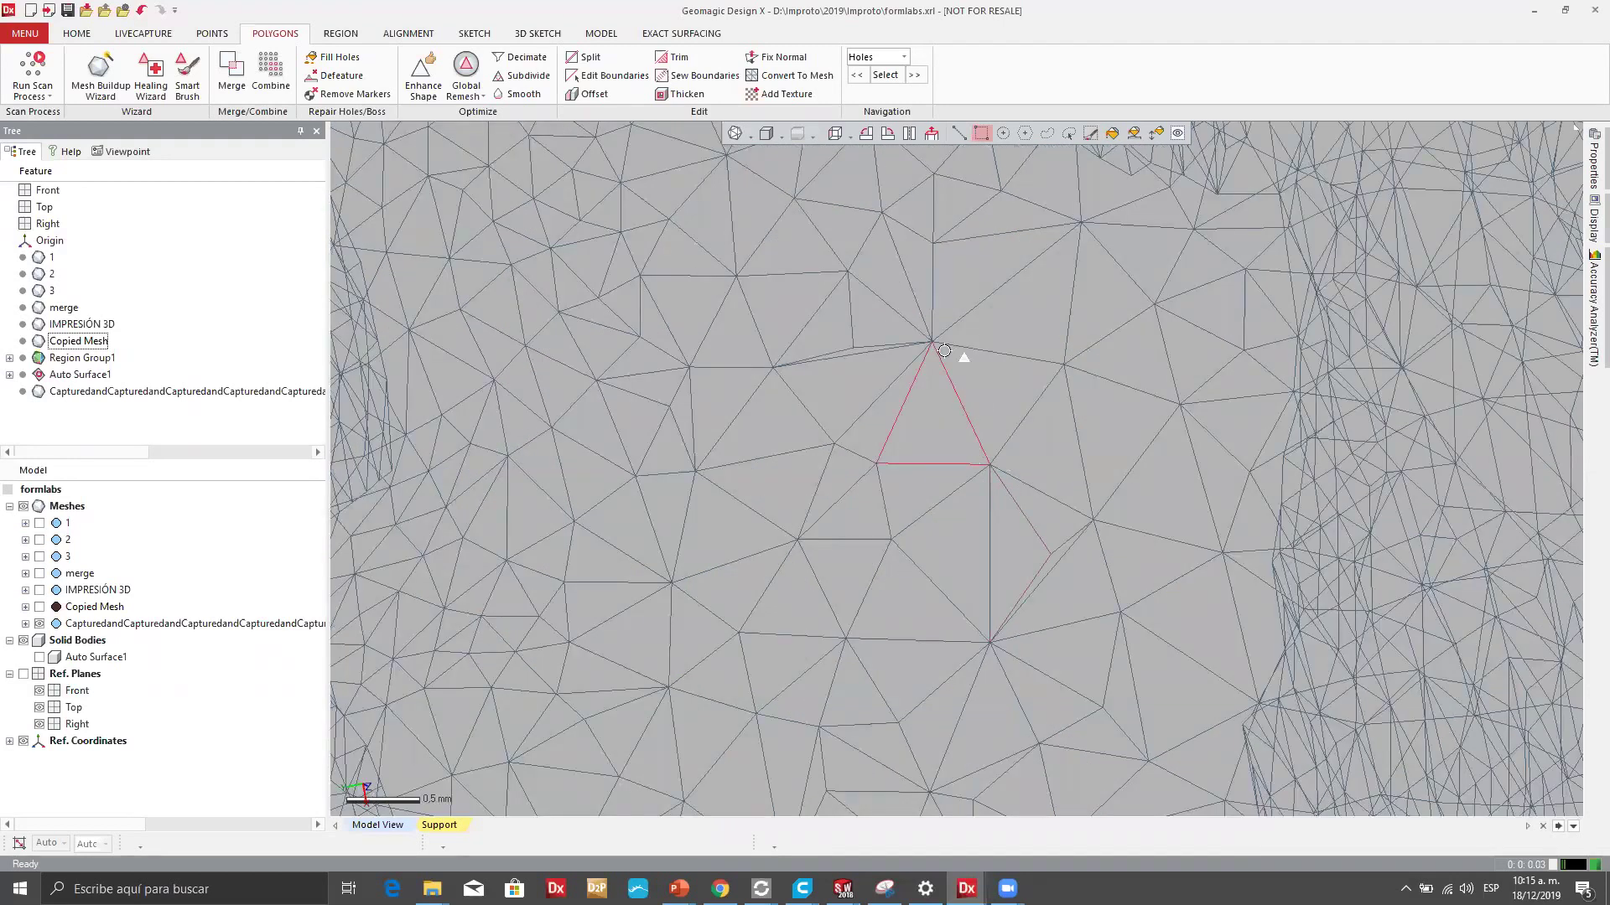
# Display the lever mesh as a point cloud and examine its points around the junction of the two ring arms.
pyautogui.click(751, 136)
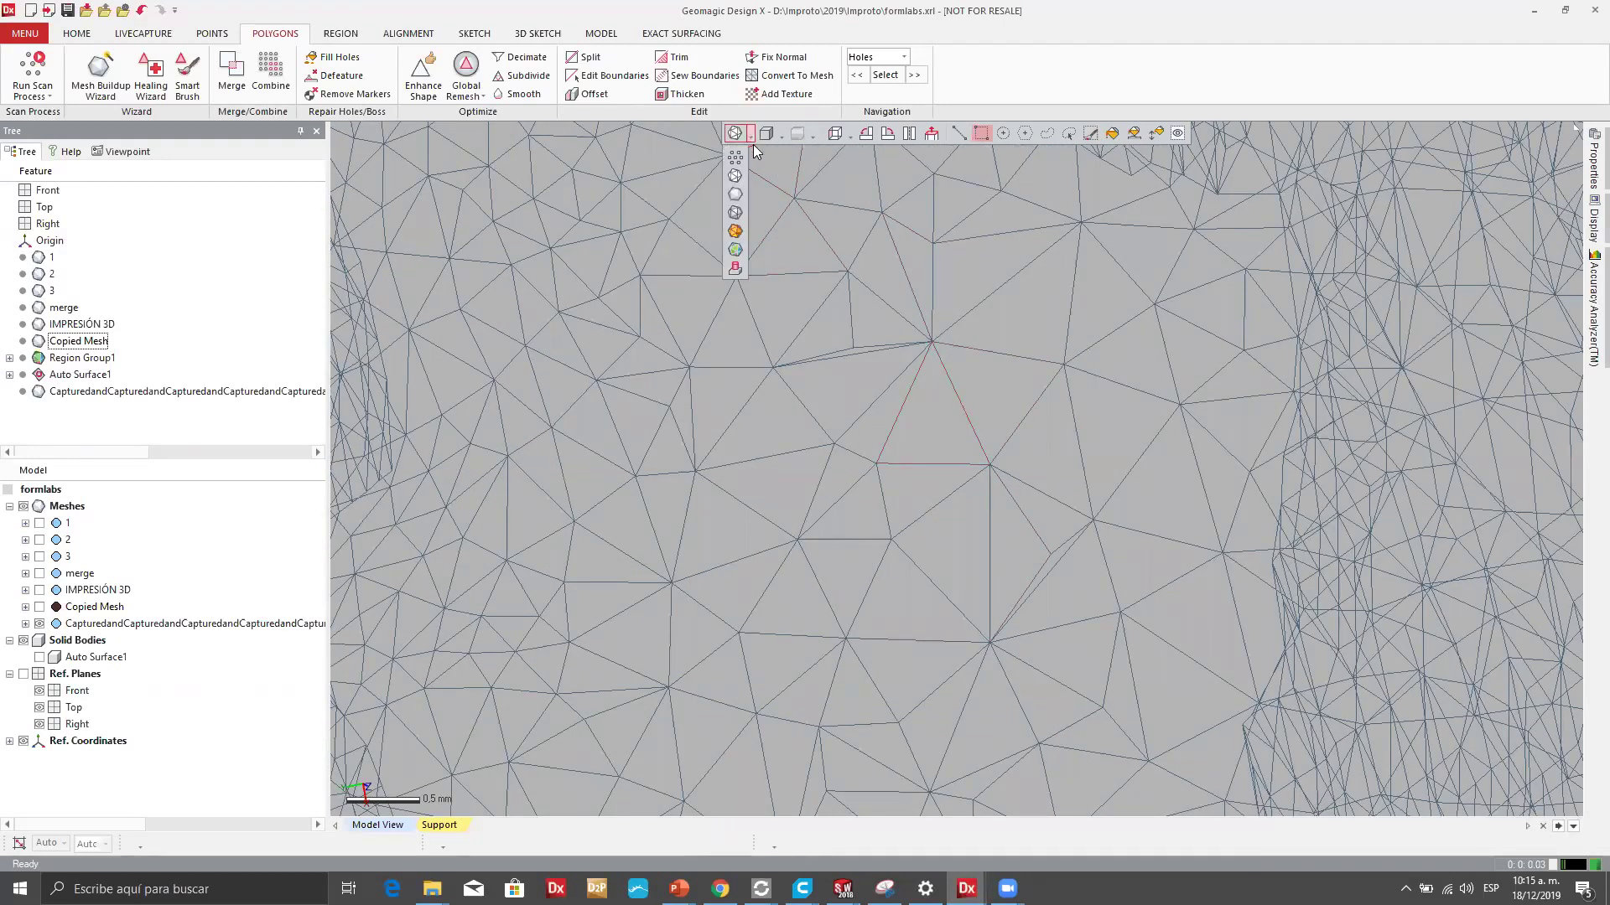
pyautogui.click(735, 157)
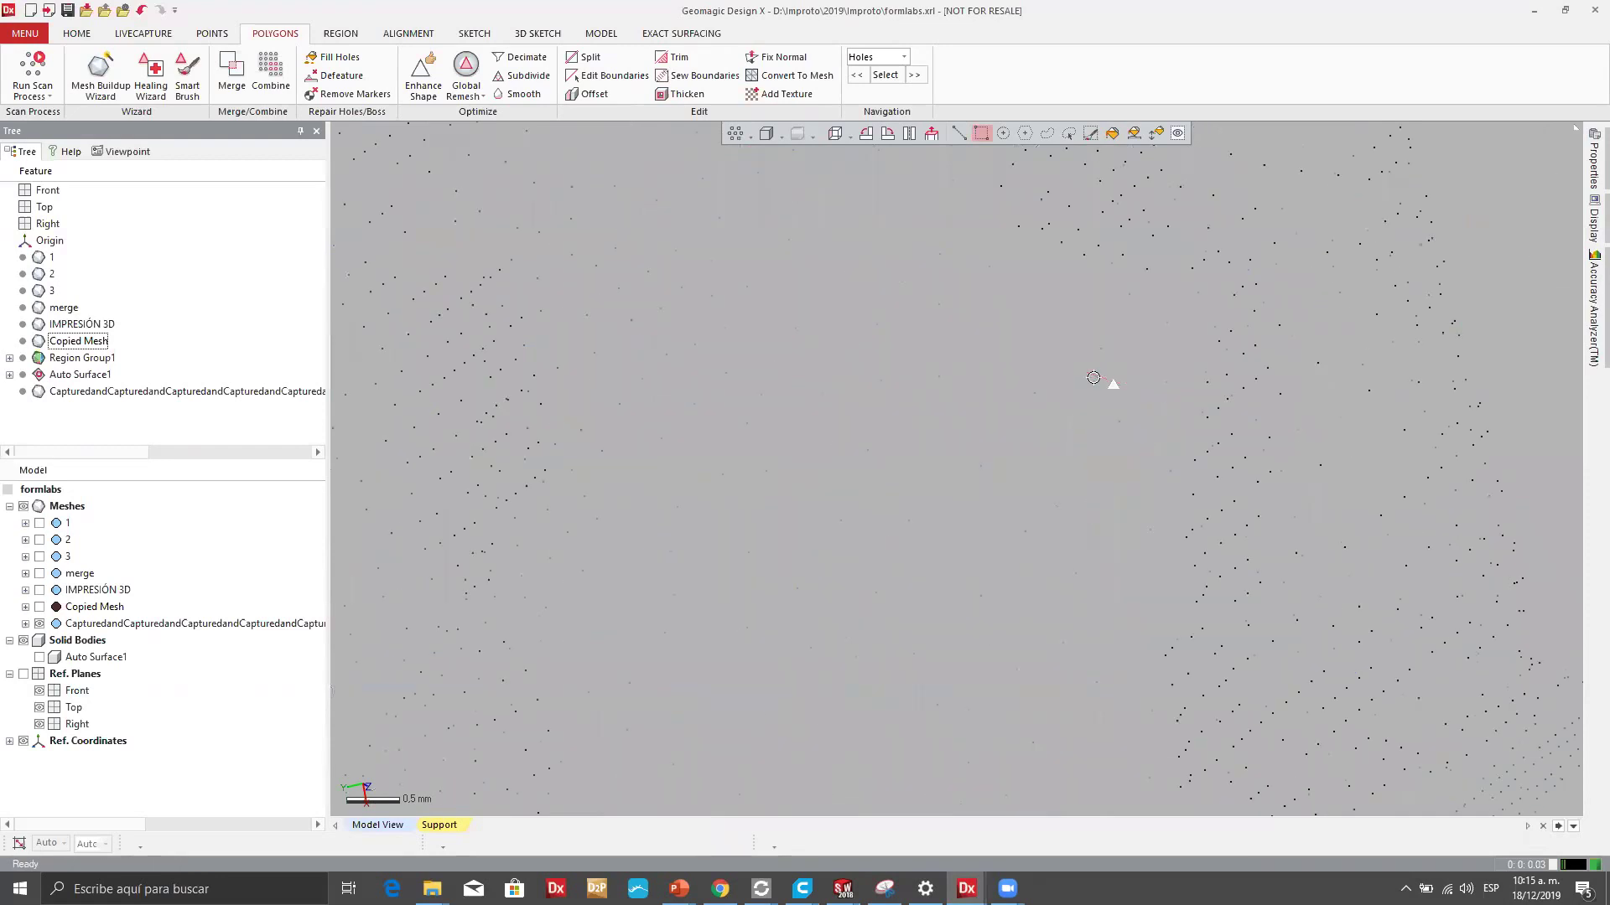
pyautogui.scroll(-6, 1168, 484)
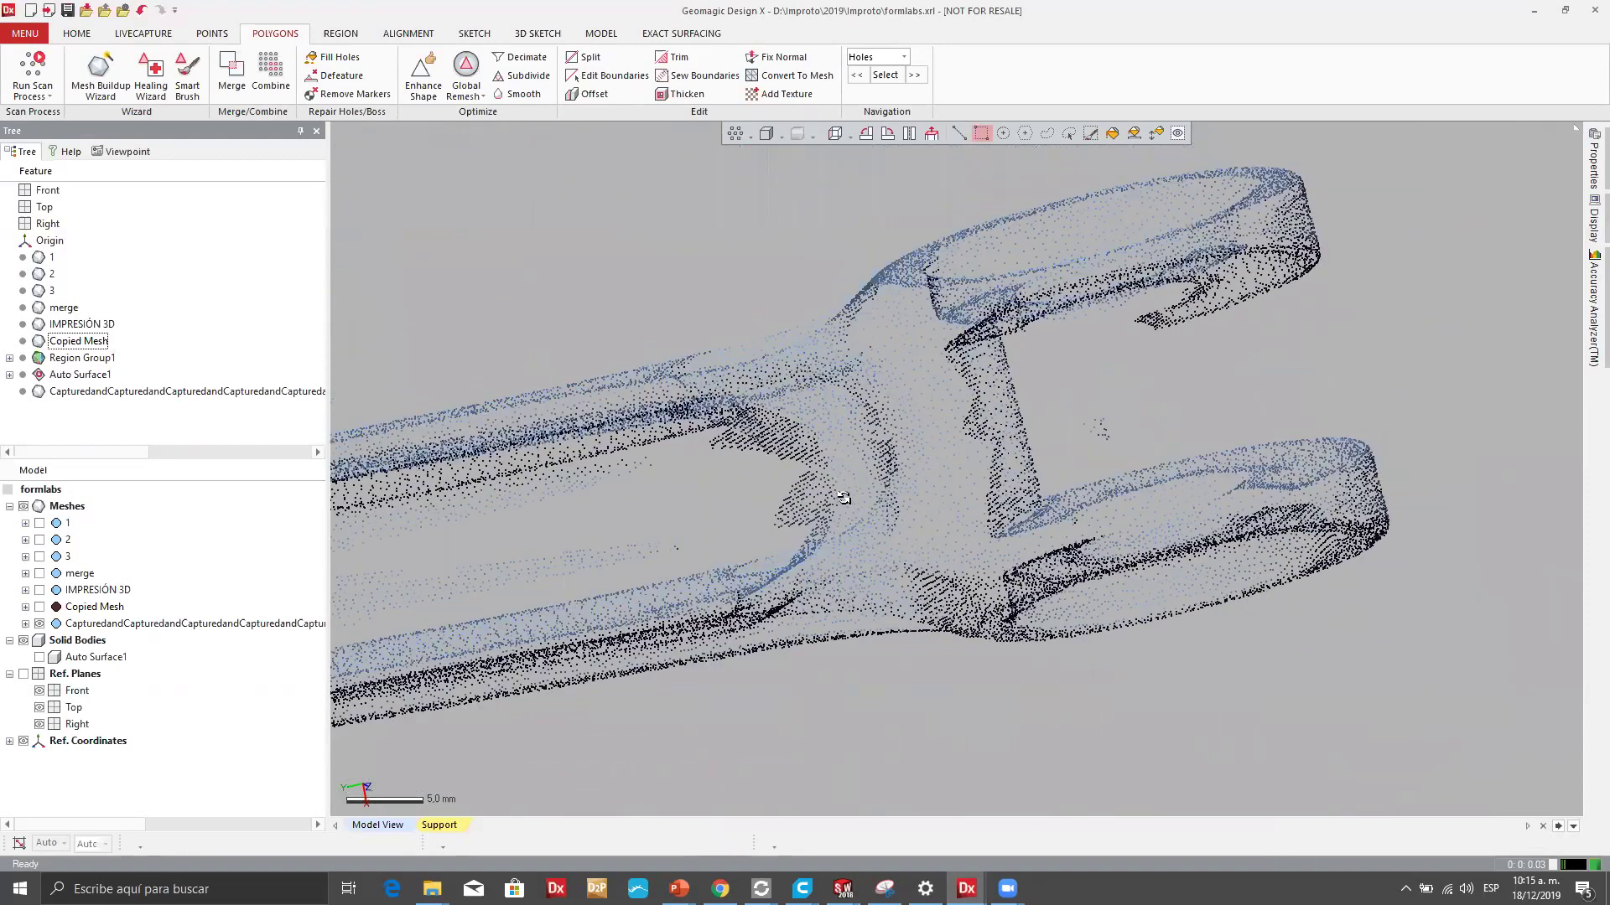
pyautogui.scroll(6, 953, 441)
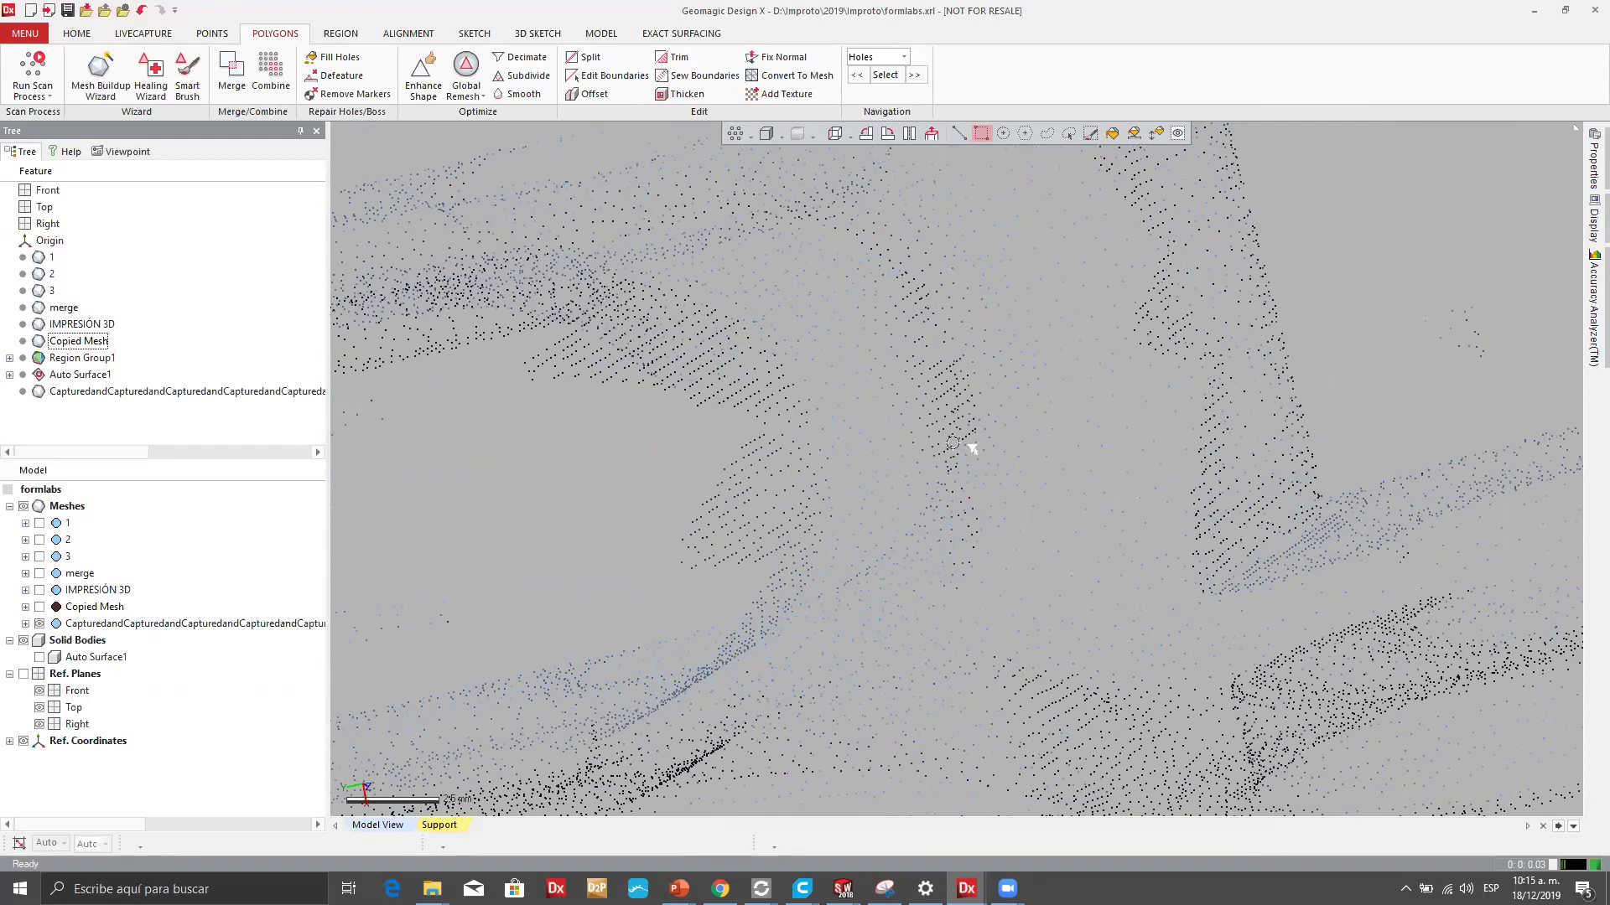
# Display the lever mesh shaded with its triangle edges.
pyautogui.click(744, 138)
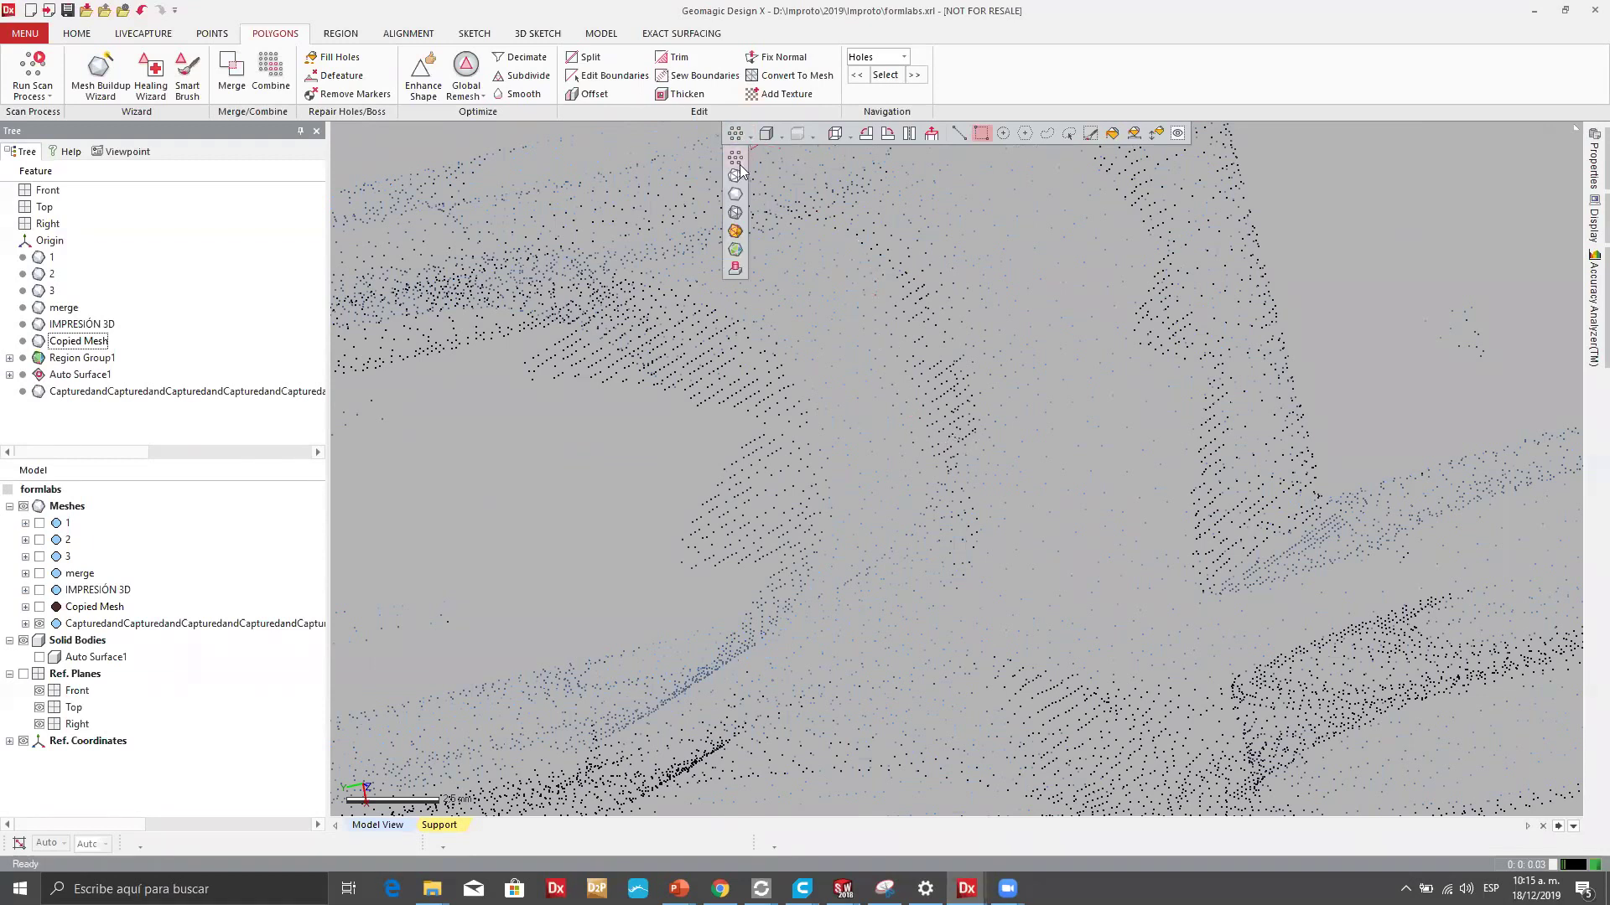
pyautogui.click(729, 213)
pyautogui.scroll(-5, 1089, 386)
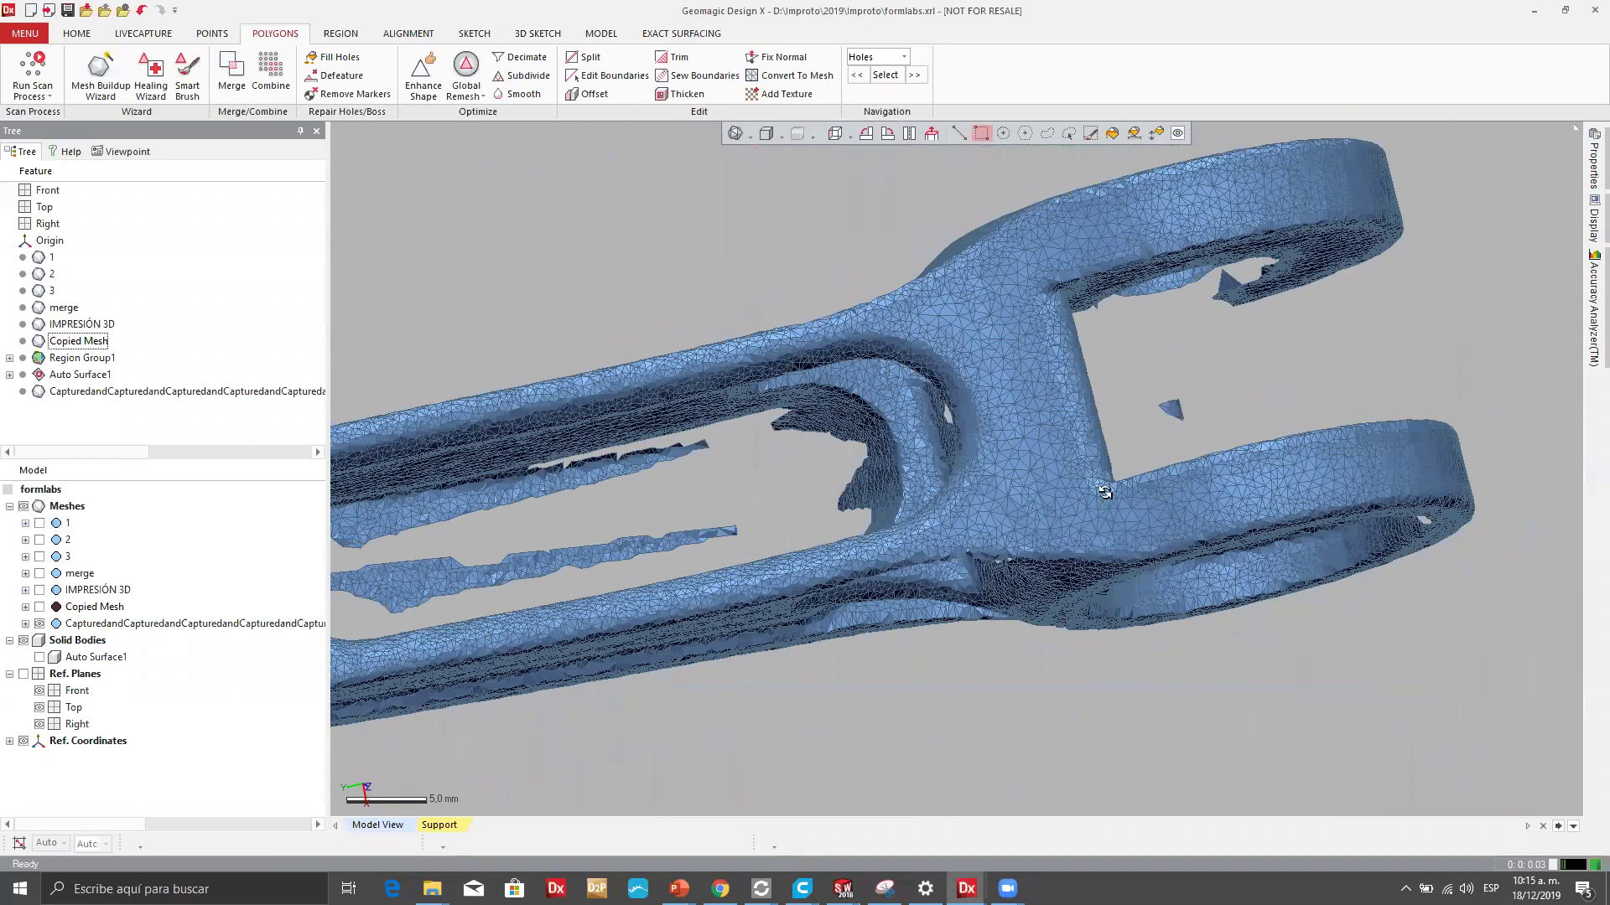
# Delete the small loose mesh fragment inside the hole of the lever's front ring using rectangle selection.
pyautogui.moveTo(1083, 322); pyautogui.dragTo(1043, 346, button='right')
pyautogui.moveTo(974, 440); pyautogui.dragTo(1068, 473, button='right')
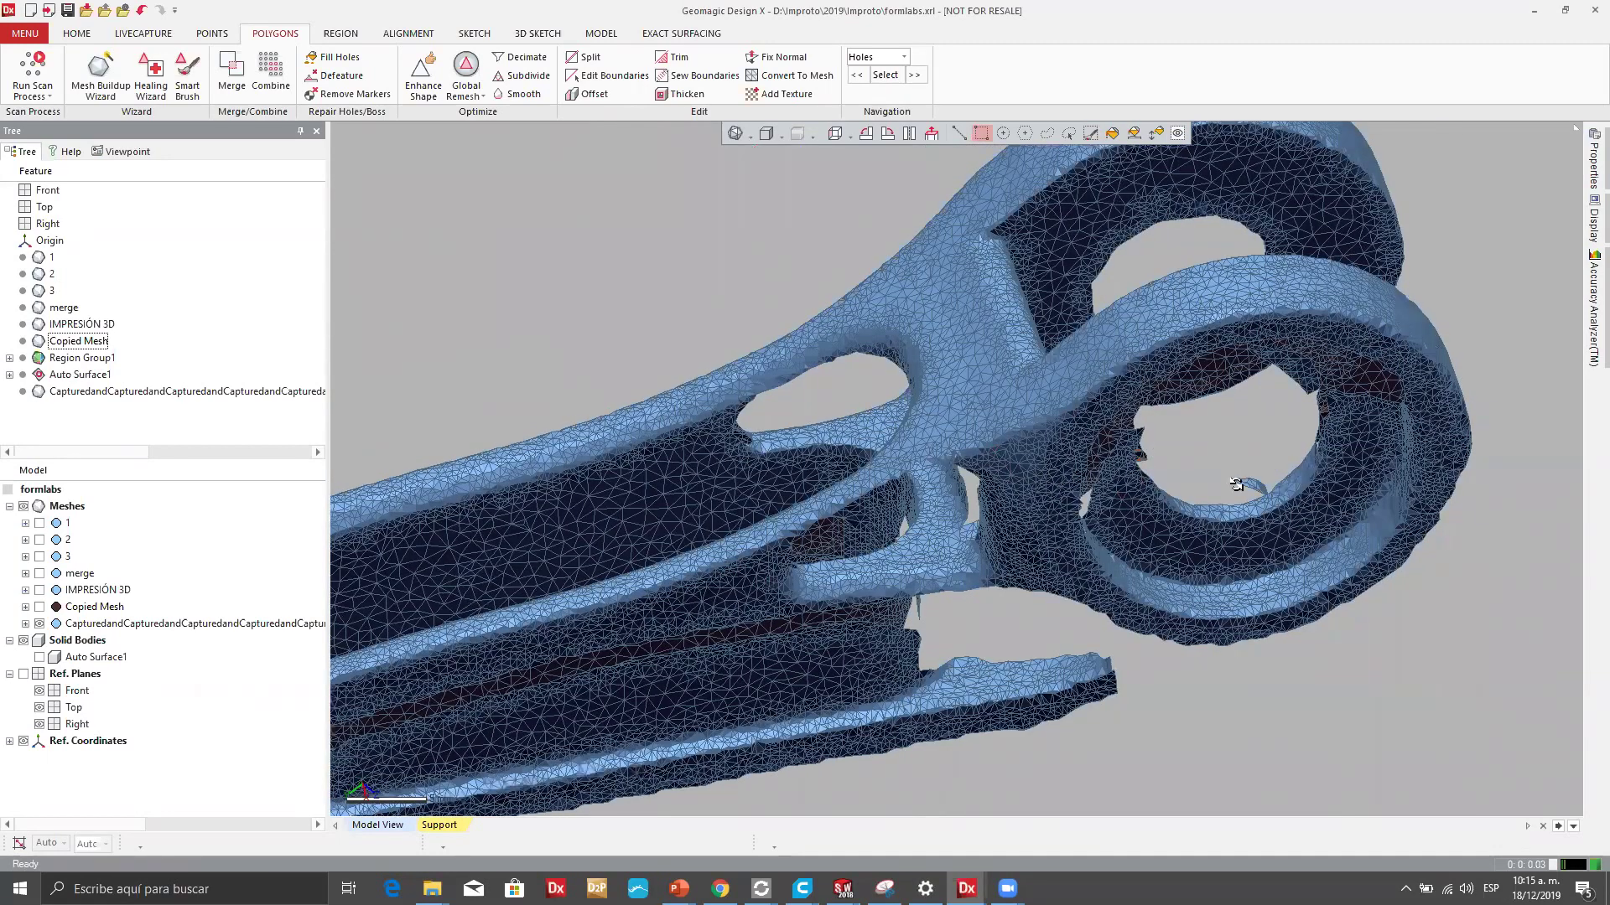
pyautogui.moveTo(1214, 462); pyautogui.dragTo(1262, 495)
pyautogui.press('Delete')
pyautogui.moveTo(1124, 470); pyautogui.dragTo(1084, 563, button='right')
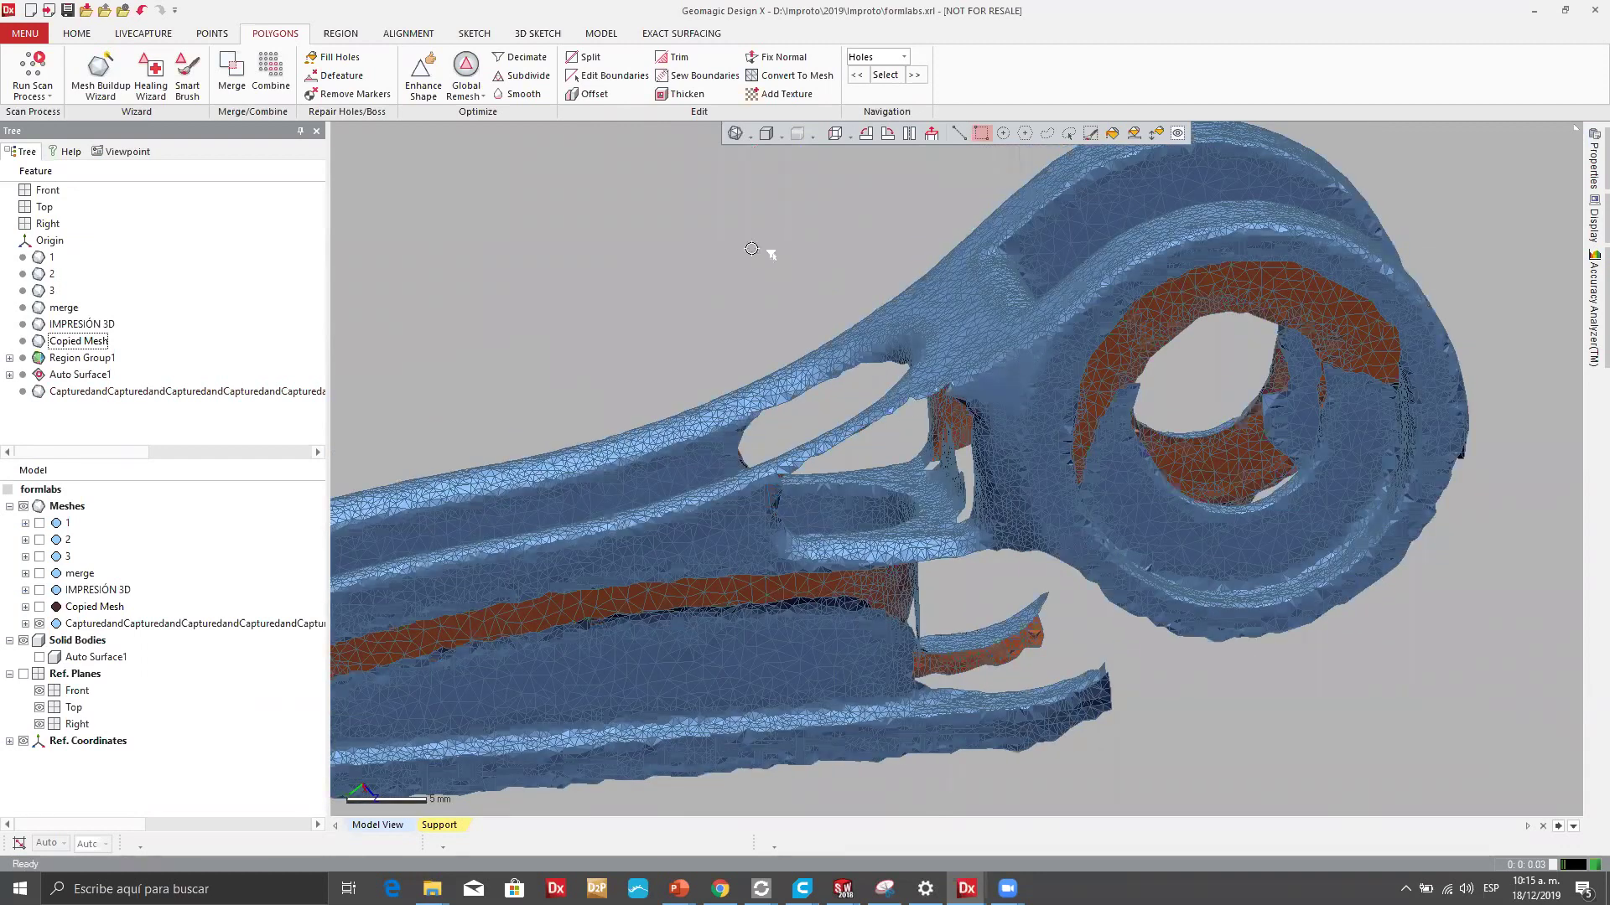
pyautogui.moveTo(752, 249); pyautogui.dragTo(807, 226, button='right')
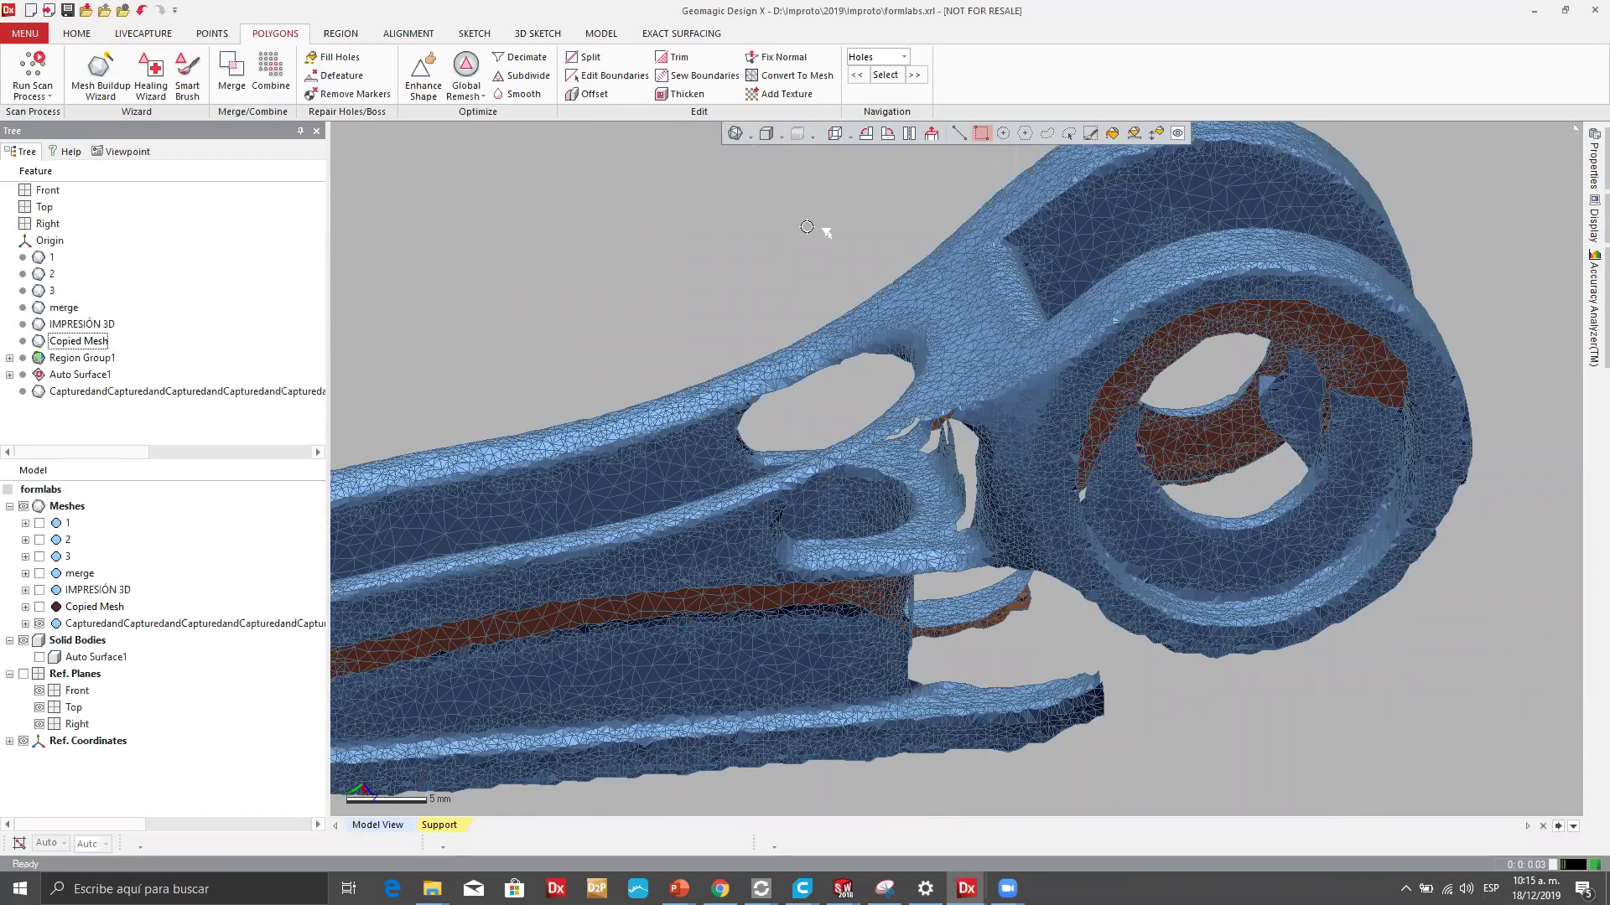
# Display the lever mesh as plain shaded without triangle edges and check its open areas from several angles.
pyautogui.click(750, 136)
pyautogui.click(735, 194)
pyautogui.moveTo(763, 193)
pyautogui.mouseDown(button='right')
pyautogui.moveTo(863, 349)
pyautogui.moveTo(865, 302)
pyautogui.moveTo(830, 465)
pyautogui.moveTo(1125, 420)
pyautogui.moveTo(930, 416)
pyautogui.moveTo(1073, 339)
pyautogui.mouseUp(button='right')
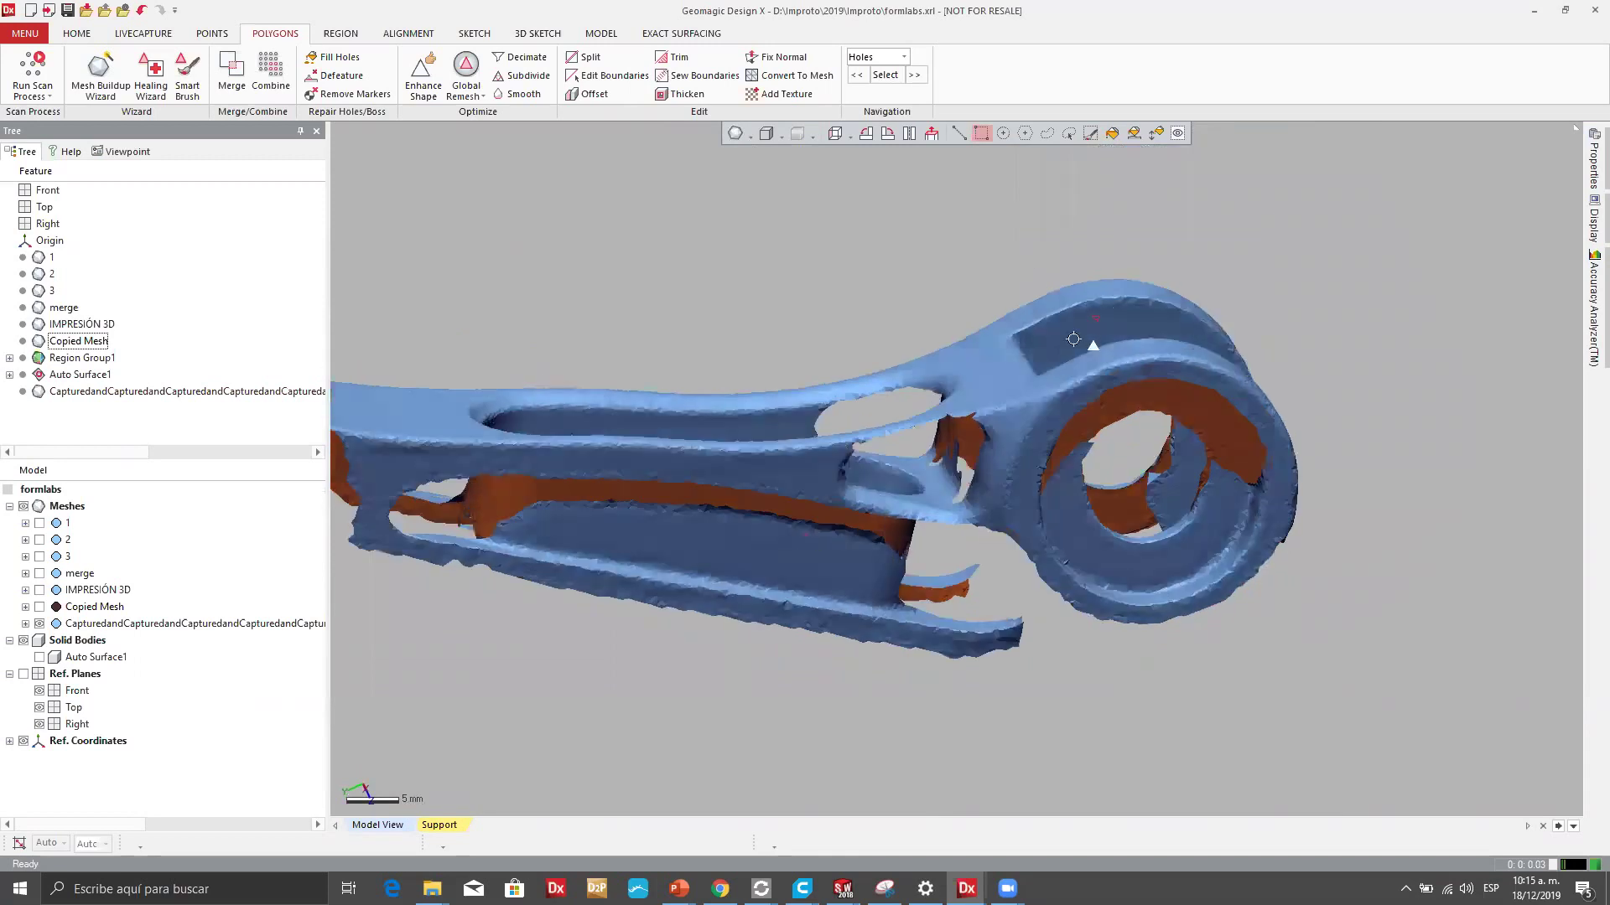
pyautogui.moveTo(986, 380); pyautogui.dragTo(977, 405, button='right')
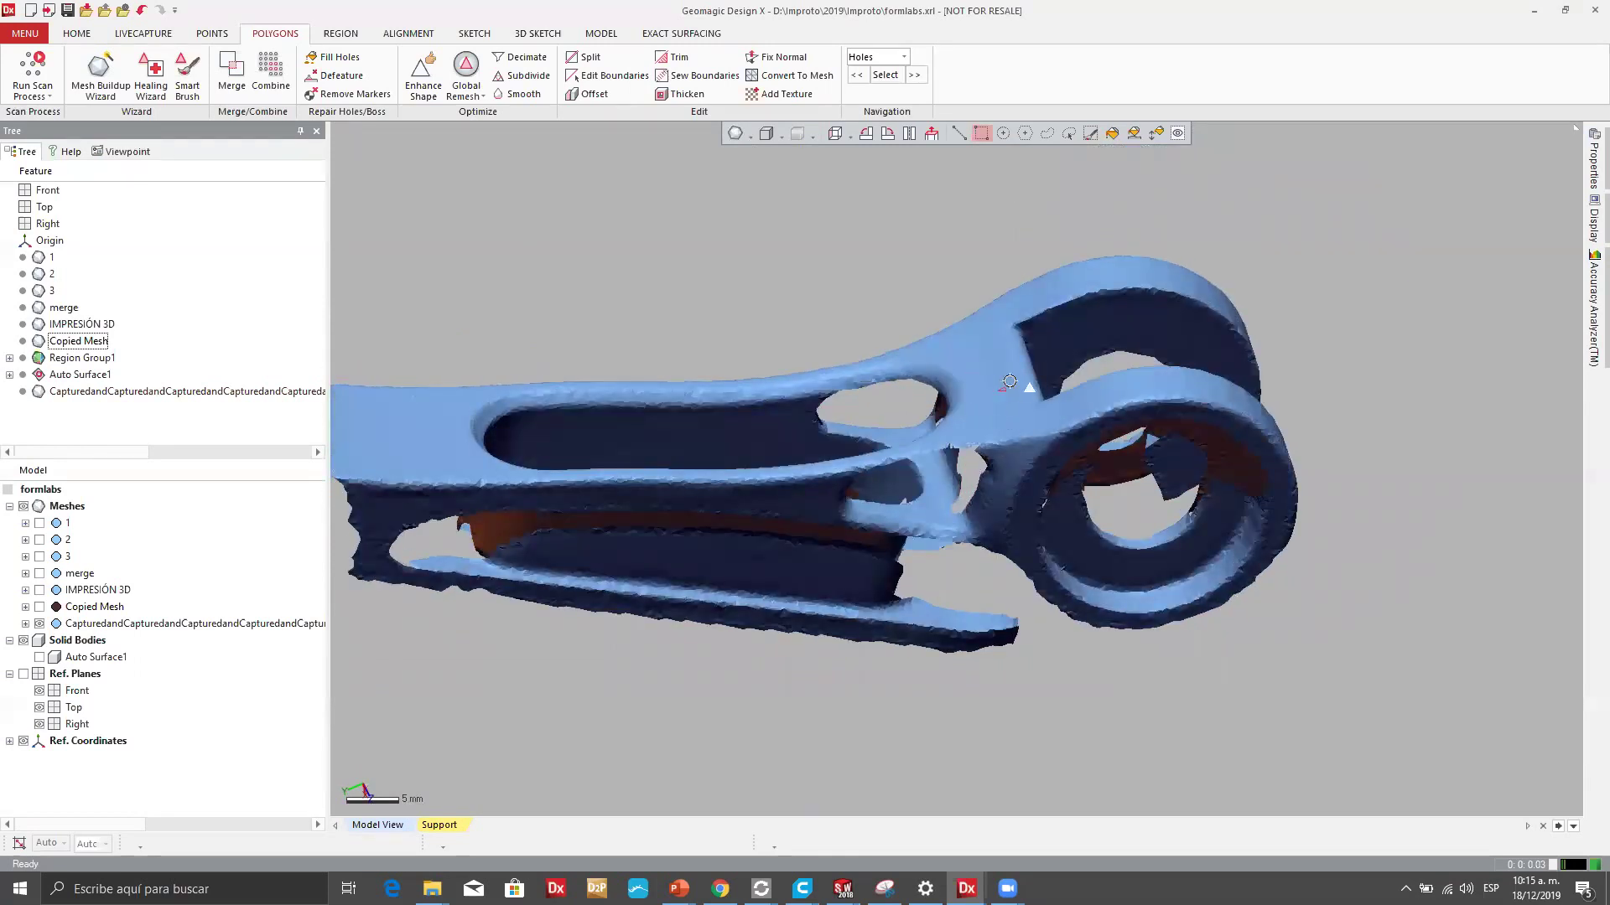
pyautogui.moveTo(1069, 424); pyautogui.dragTo(1002, 426, button='right')
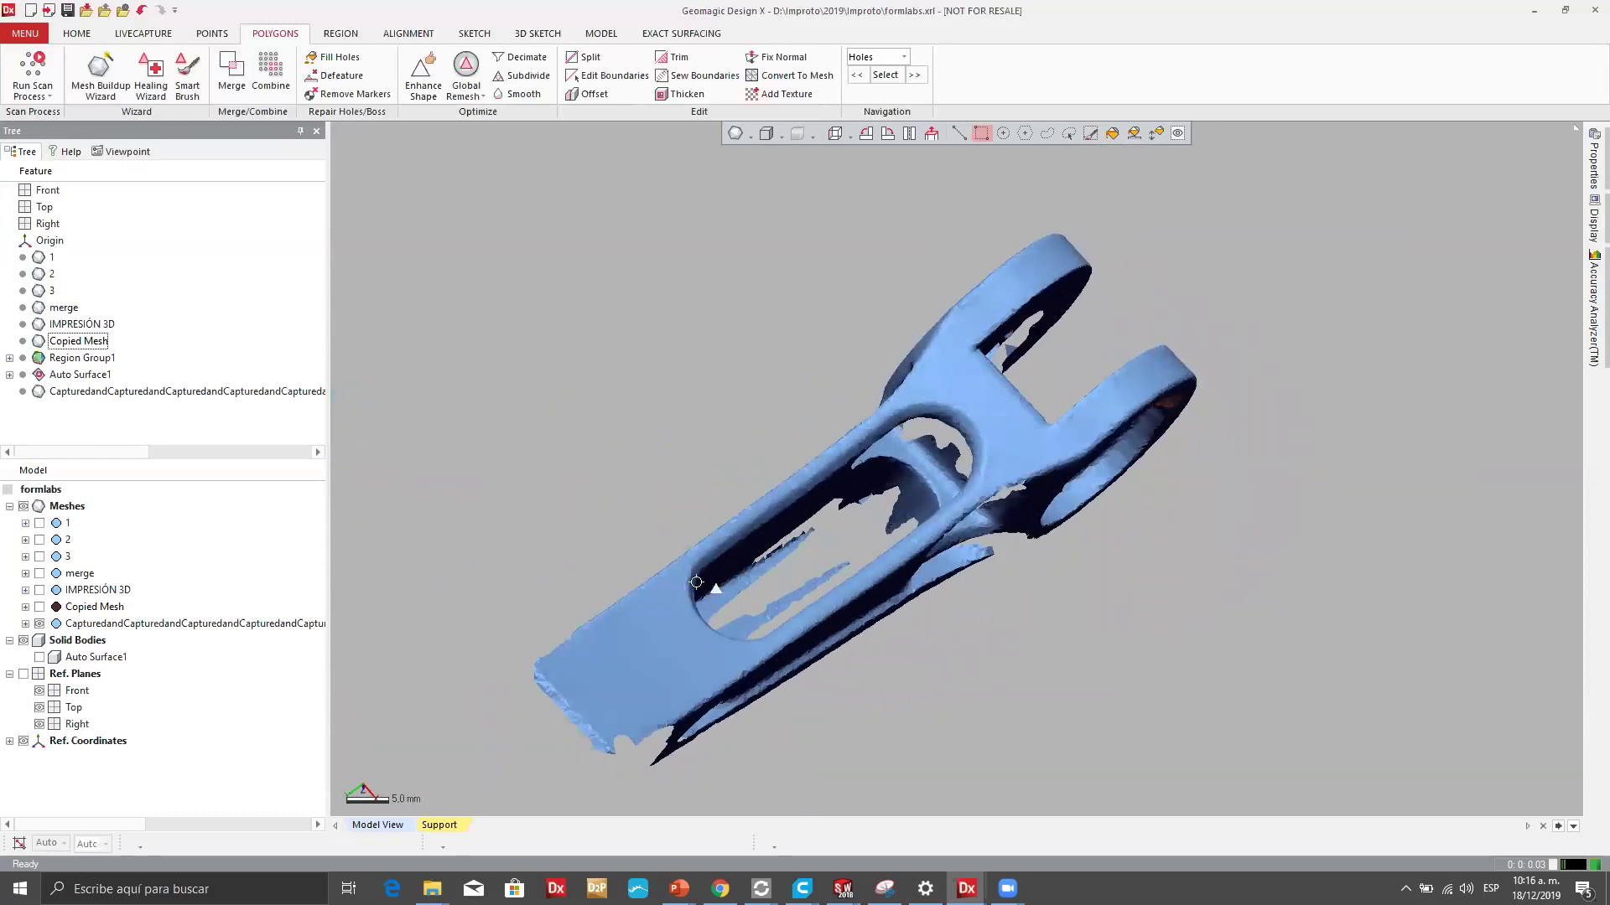
pyautogui.moveTo(1037, 483); pyautogui.dragTo(806, 436, button='right')
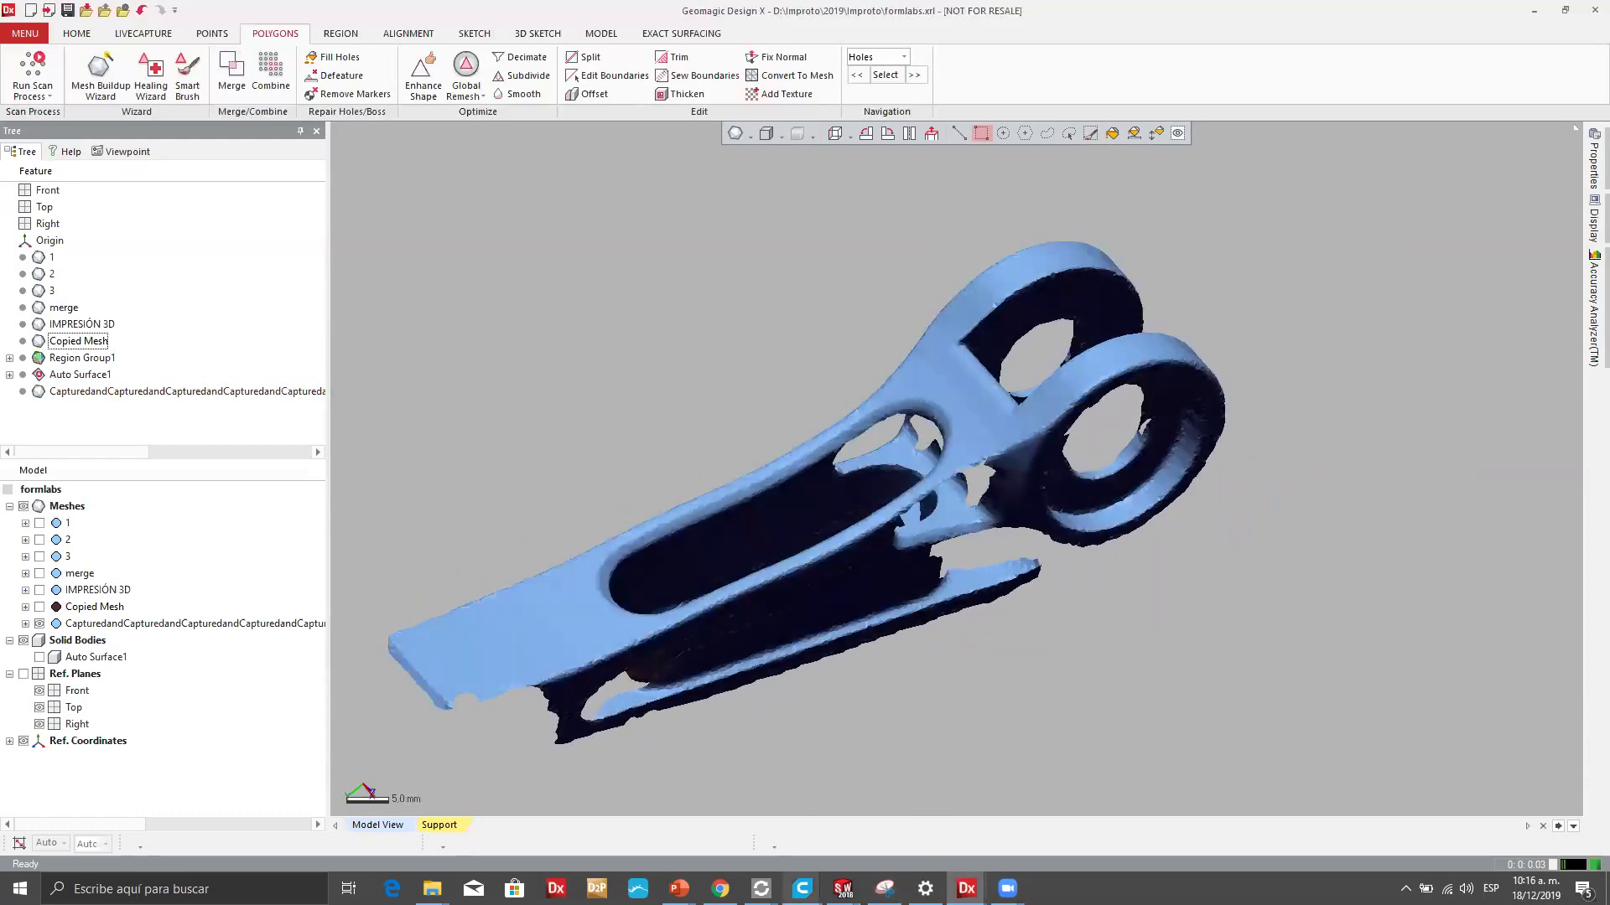
pyautogui.moveTo(803, 887)
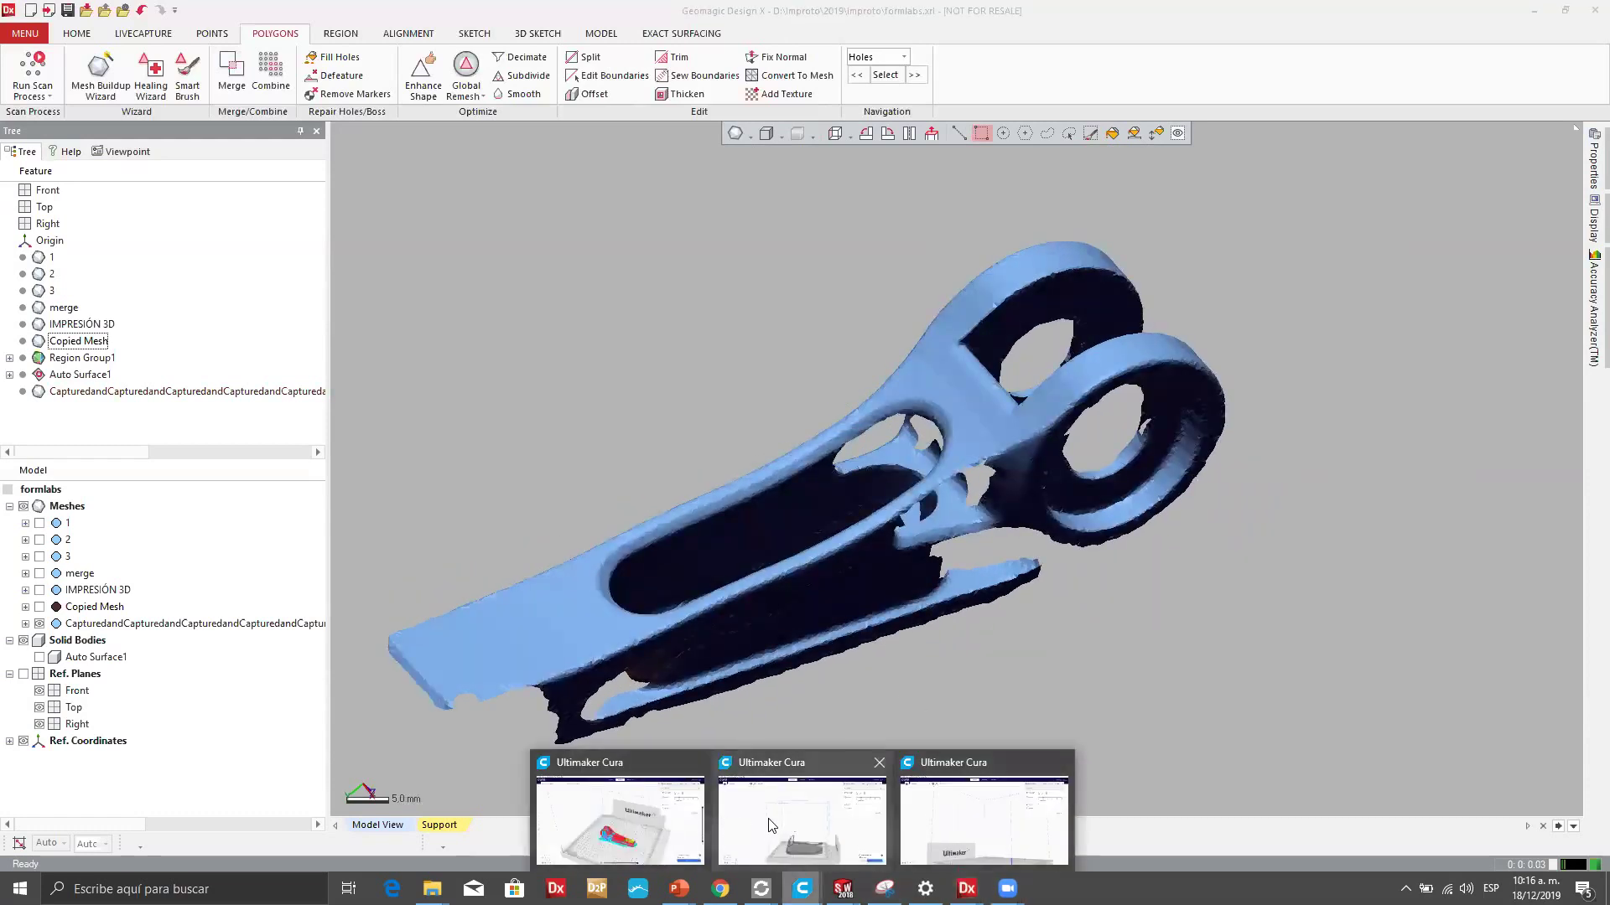
pyautogui.moveTo(782, 817)
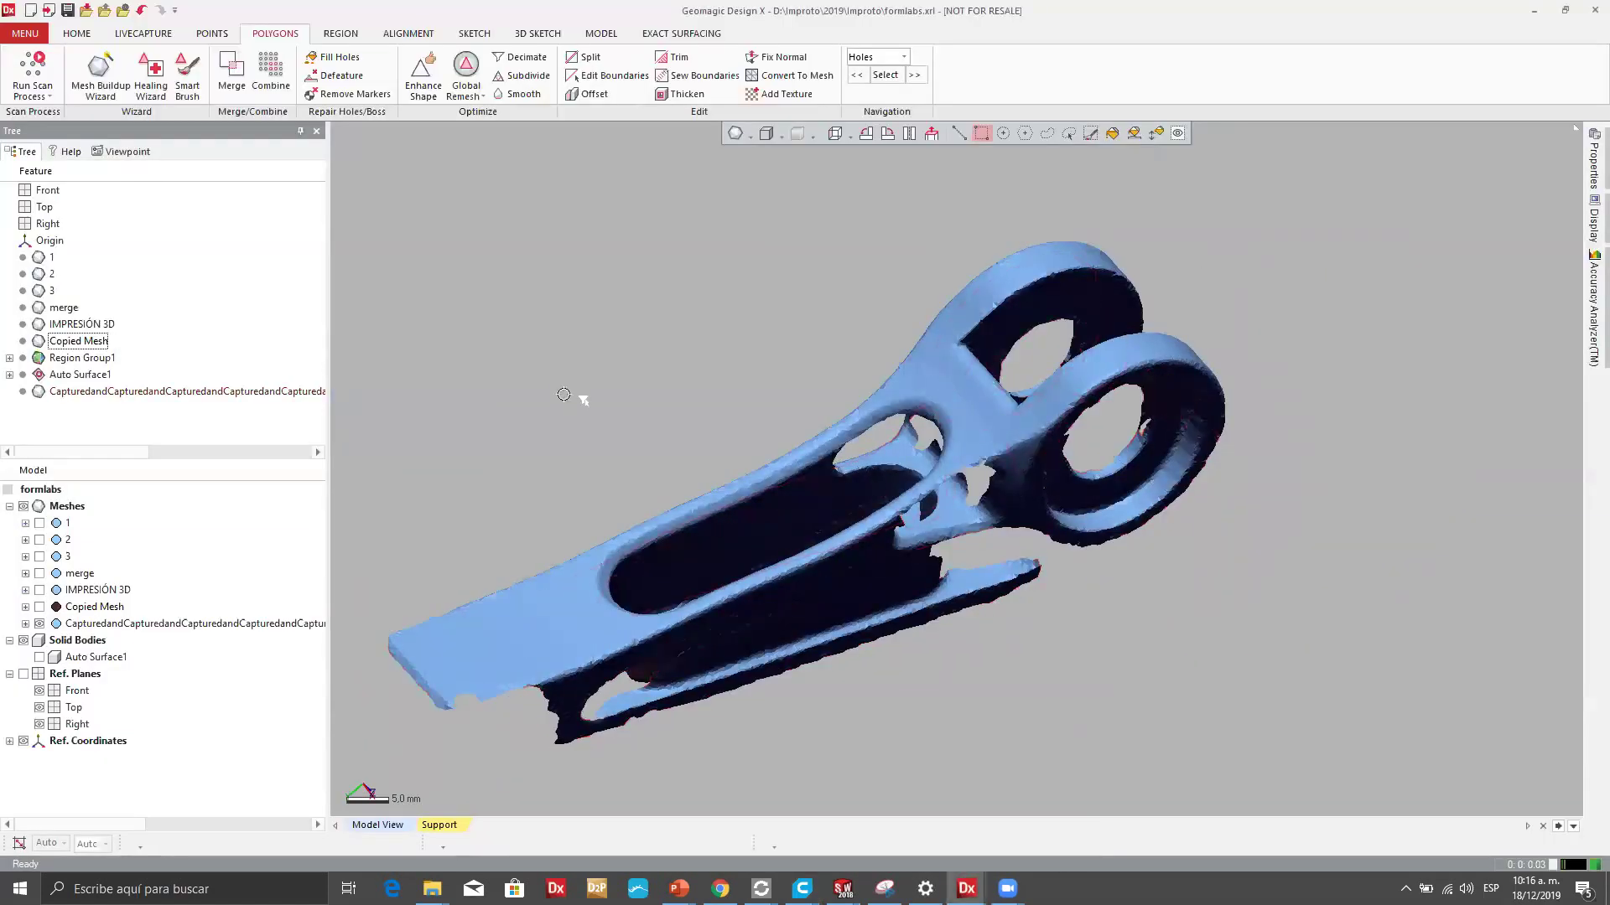
# Hide the merged captured mesh, show meshes 1, 2 and 3 together, and check the combined lever from several angles, including the formlabs lettering.
pyautogui.click(38, 623)
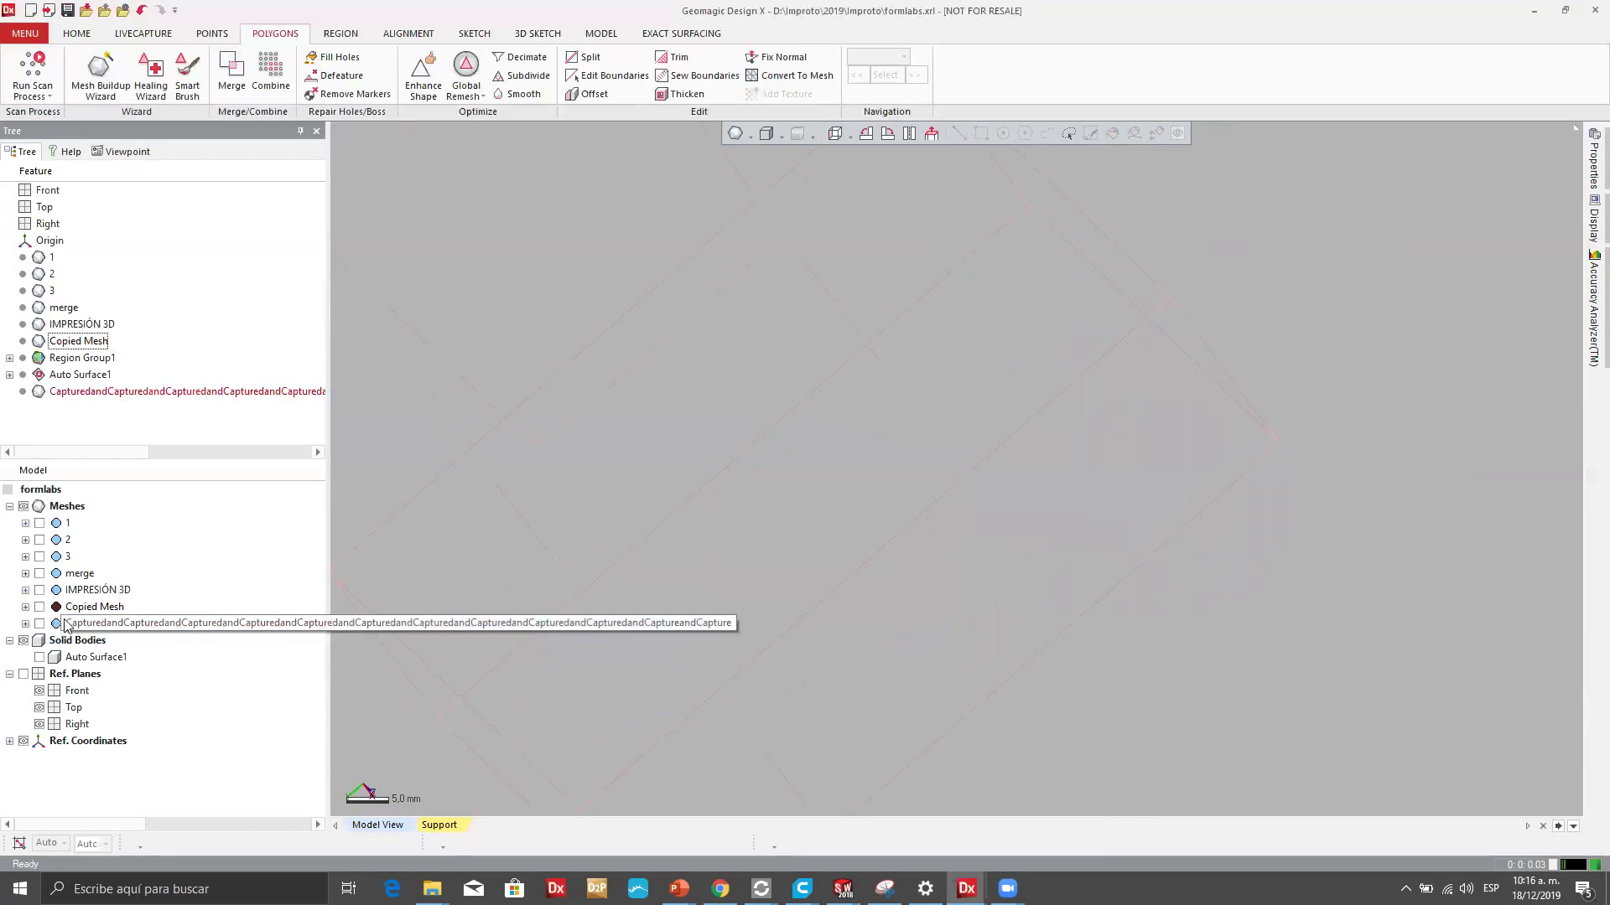
pyautogui.click(40, 523)
pyautogui.click(39, 540)
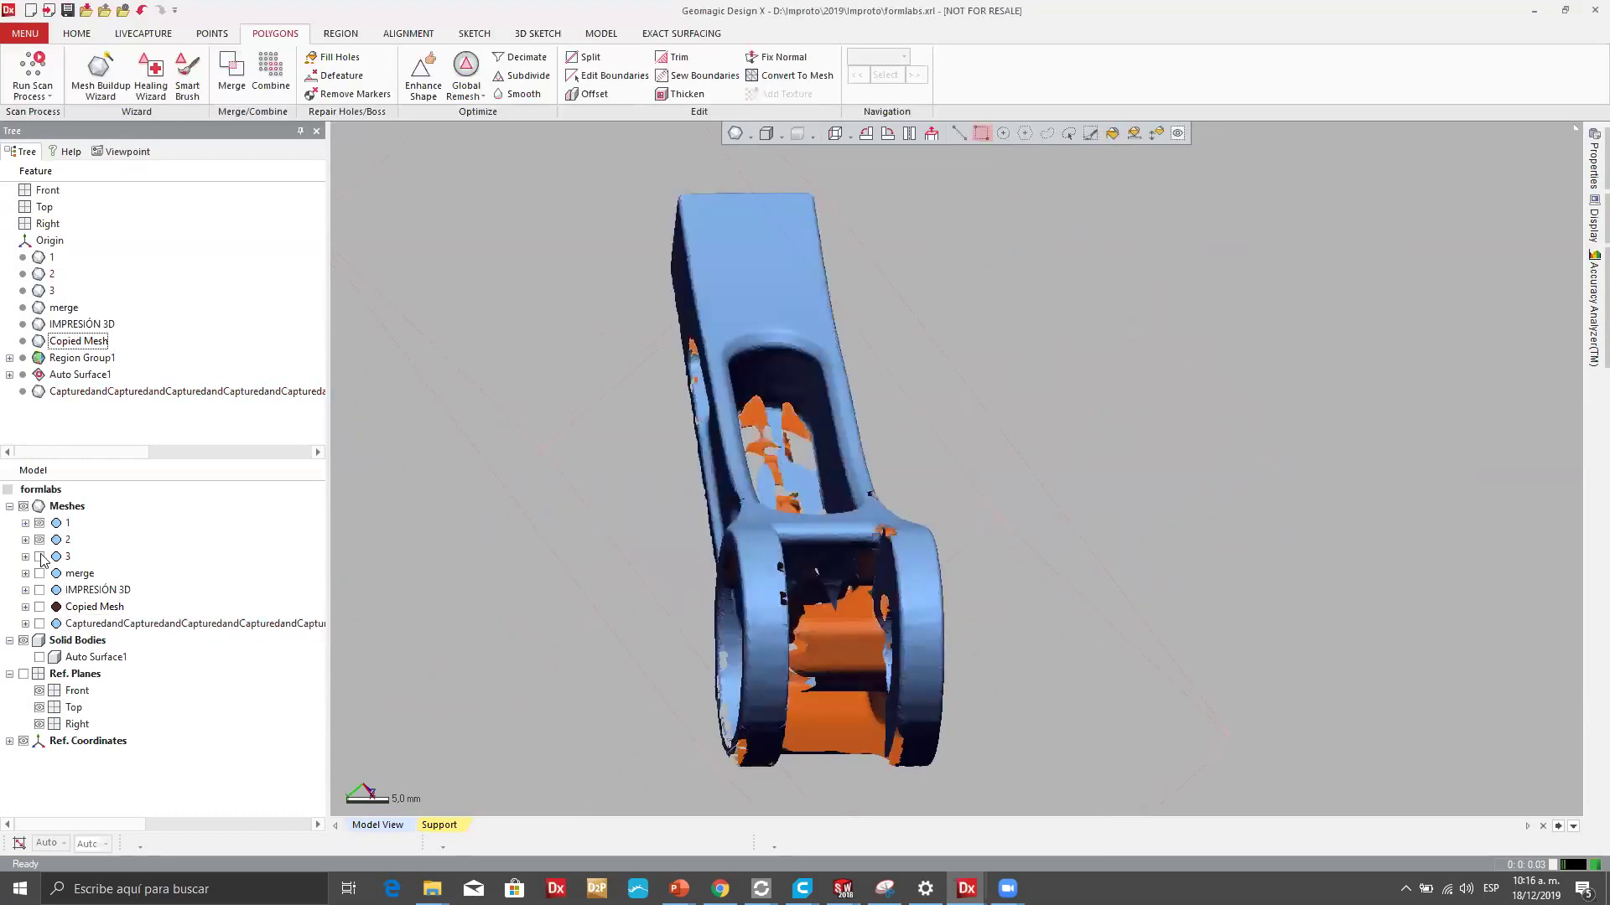
pyautogui.click(40, 557)
pyautogui.moveTo(964, 469); pyautogui.dragTo(937, 605, button='right')
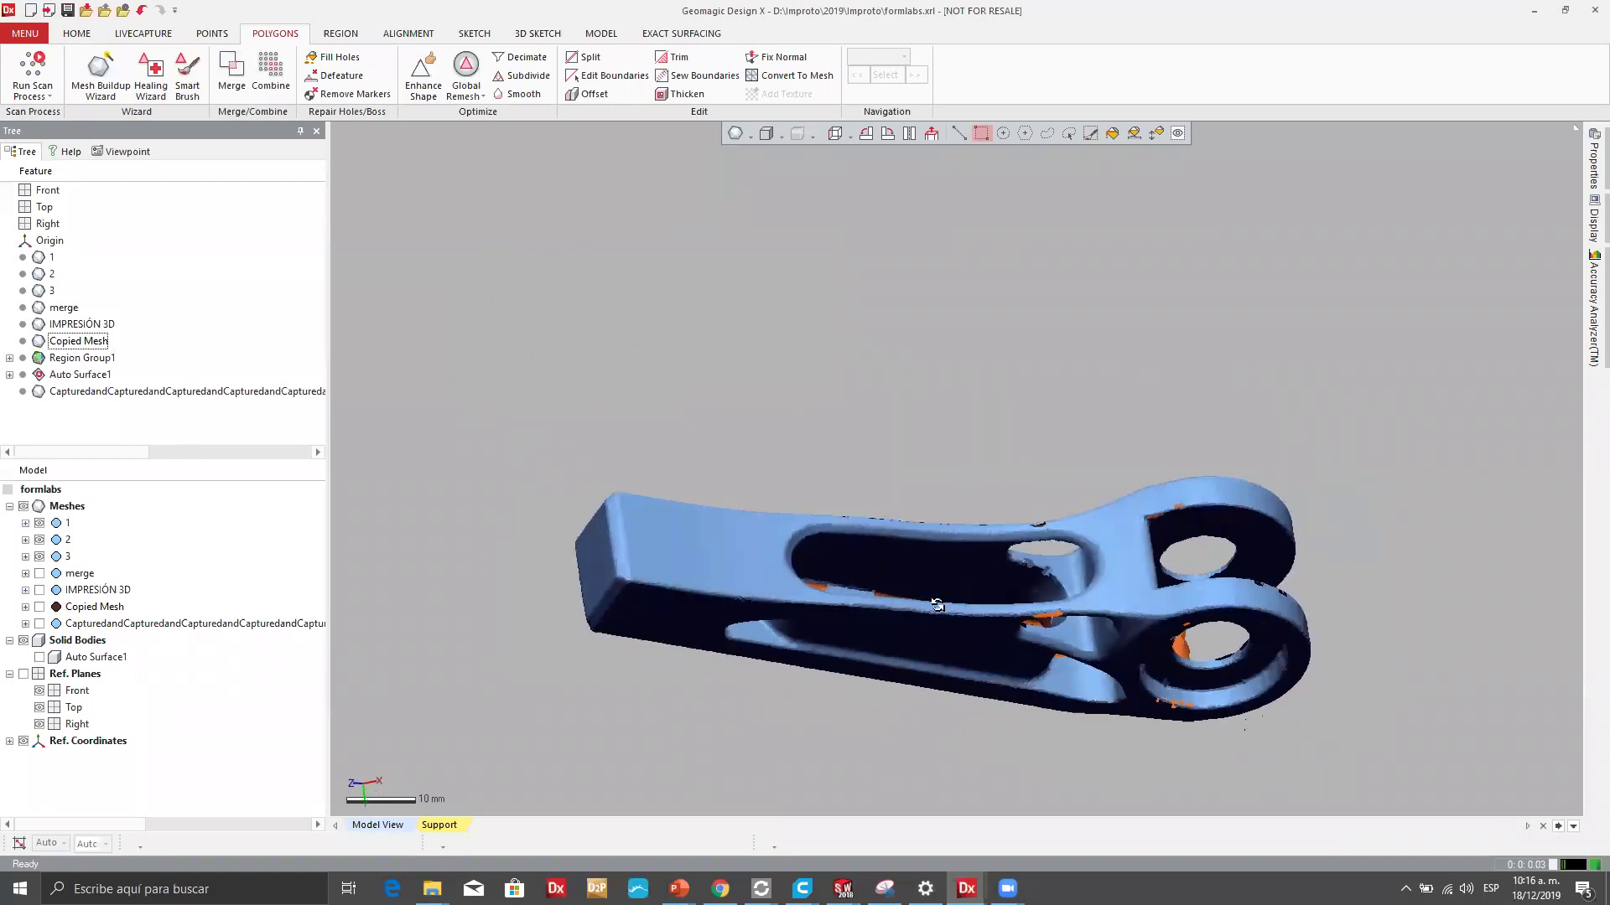
pyautogui.scroll(5, 980, 667)
pyautogui.scroll(-3, 970, 654)
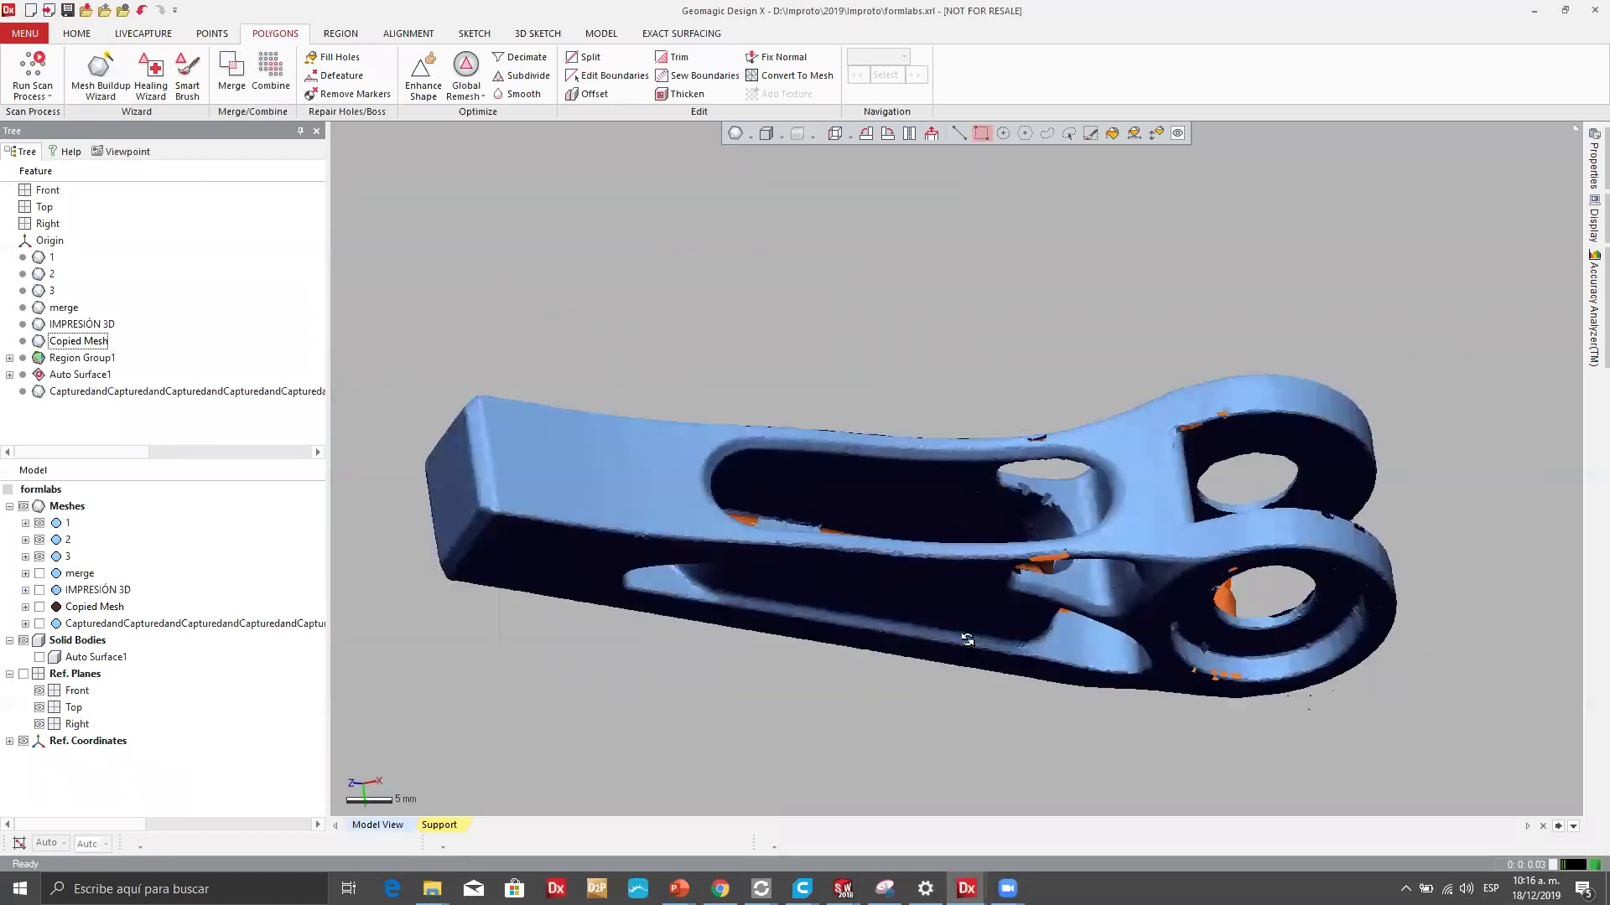
pyautogui.moveTo(935, 716); pyautogui.dragTo(1054, 303, button='right')
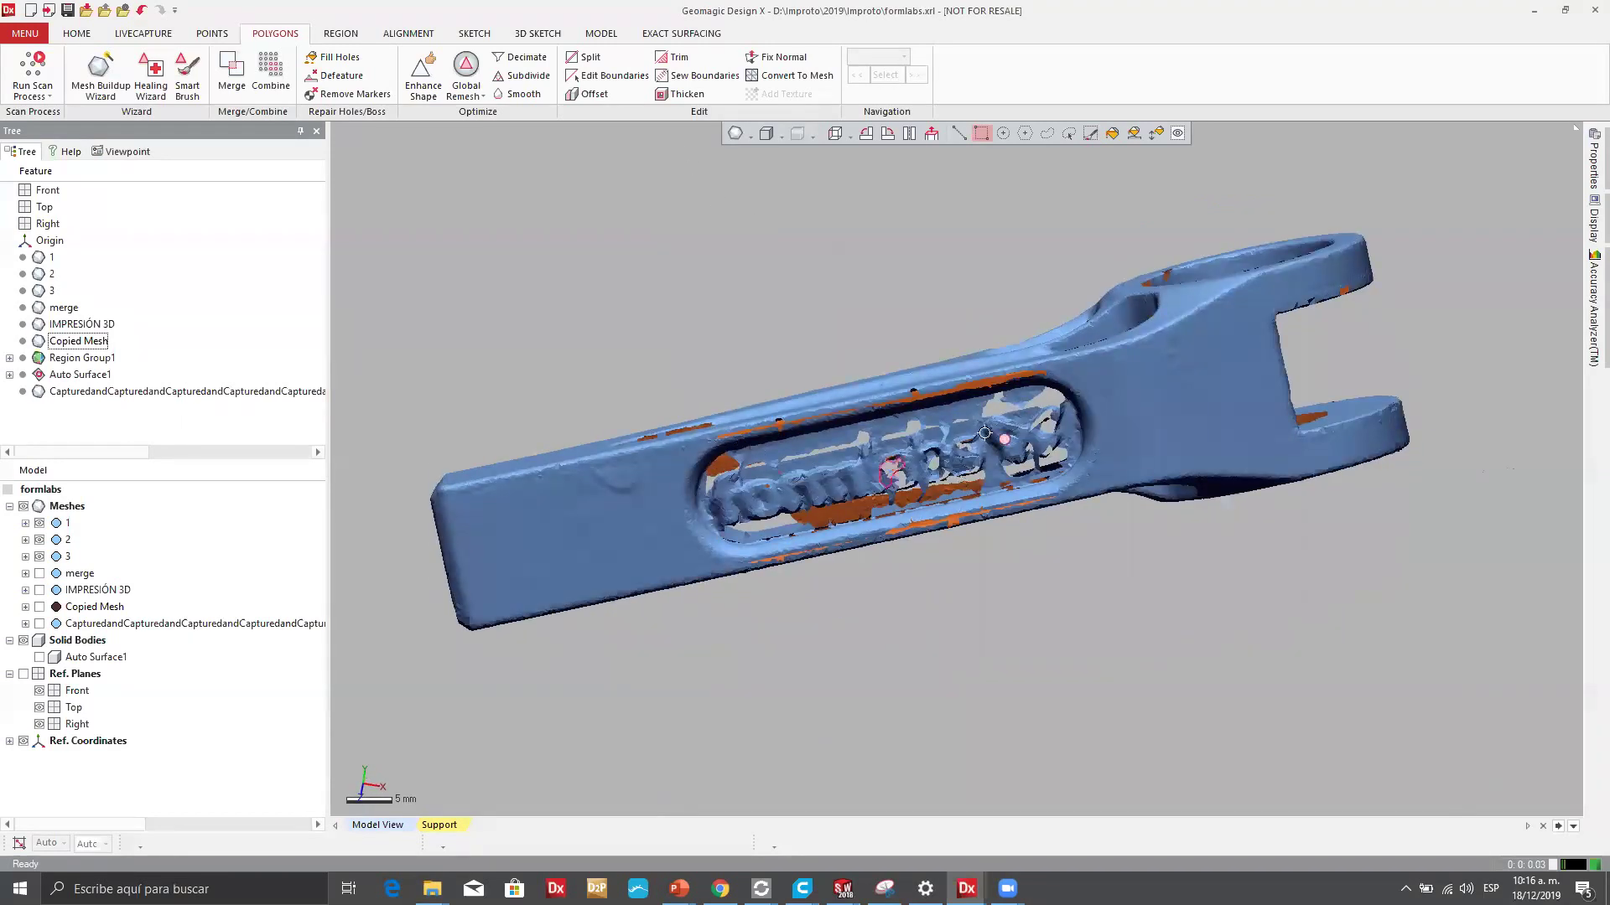
pyautogui.moveTo(1006, 409); pyautogui.dragTo(956, 302, button='right')
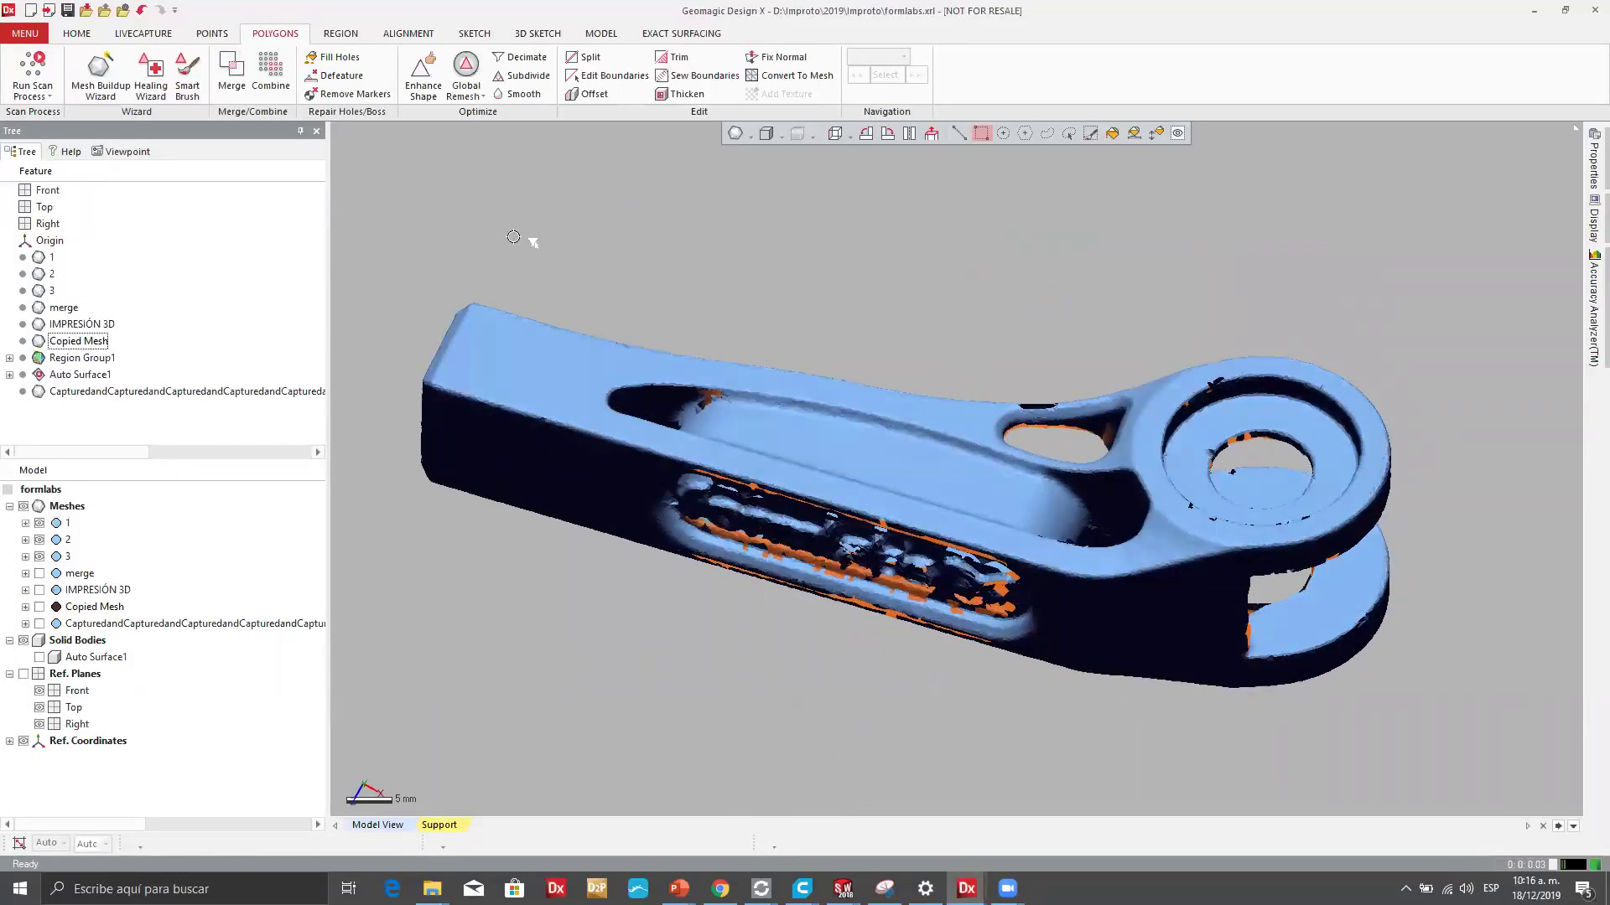
pyautogui.click(343, 36)
pyautogui.click(421, 36)
pyautogui.click(271, 34)
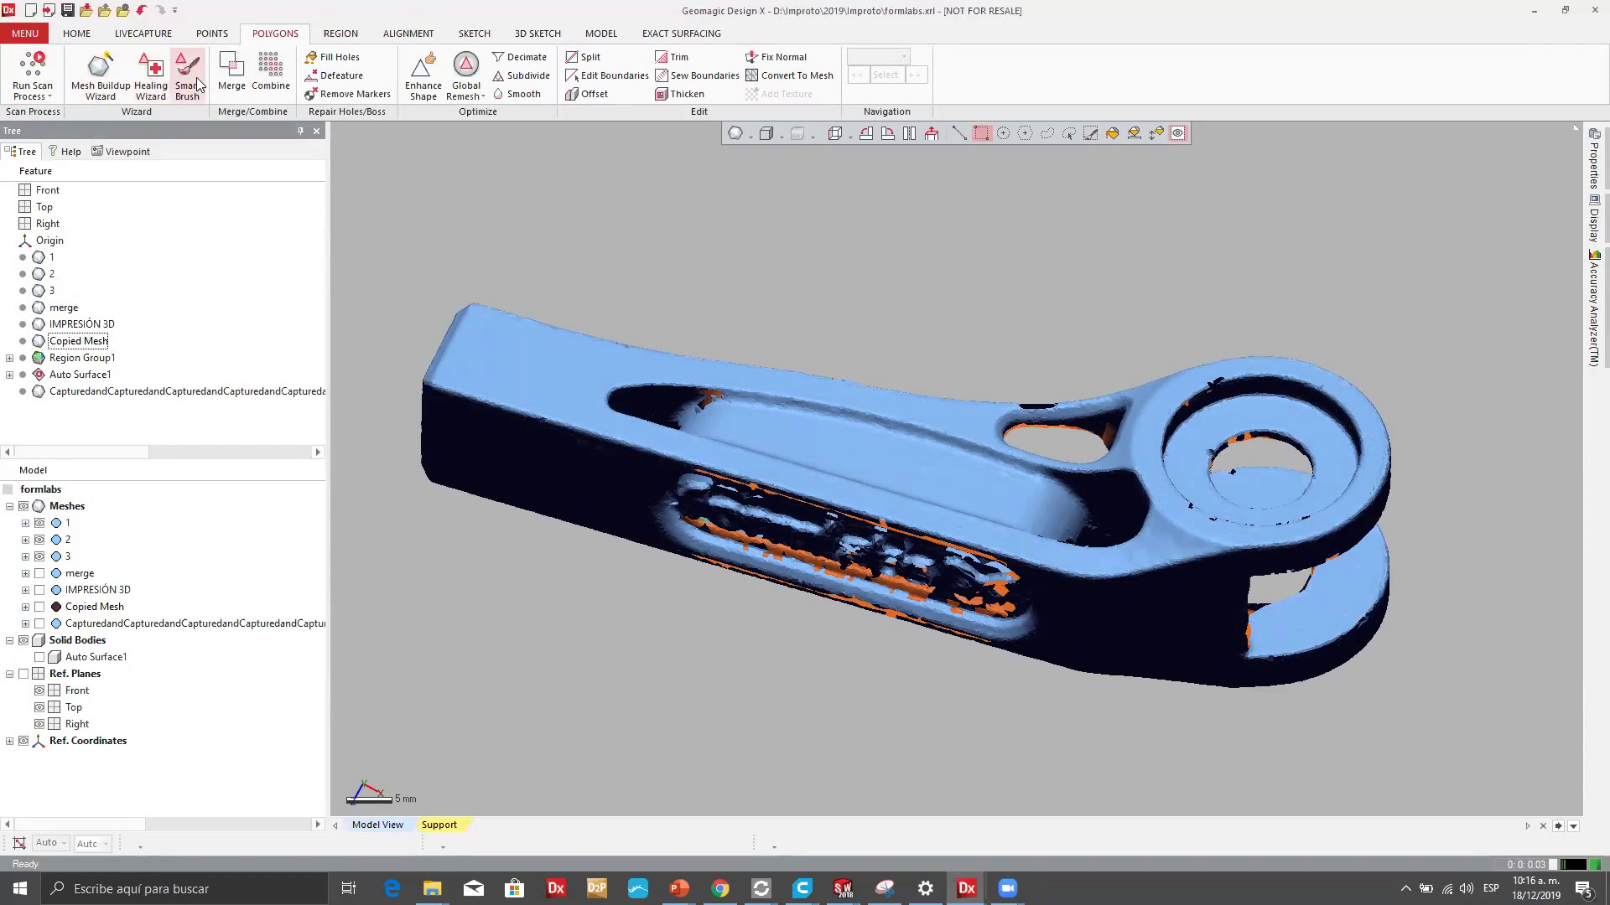
pyautogui.moveTo(760, 342); pyautogui.dragTo(911, 312, button='right')
pyautogui.scroll(3, 1071, 606)
pyautogui.scroll(-3, 1071, 605)
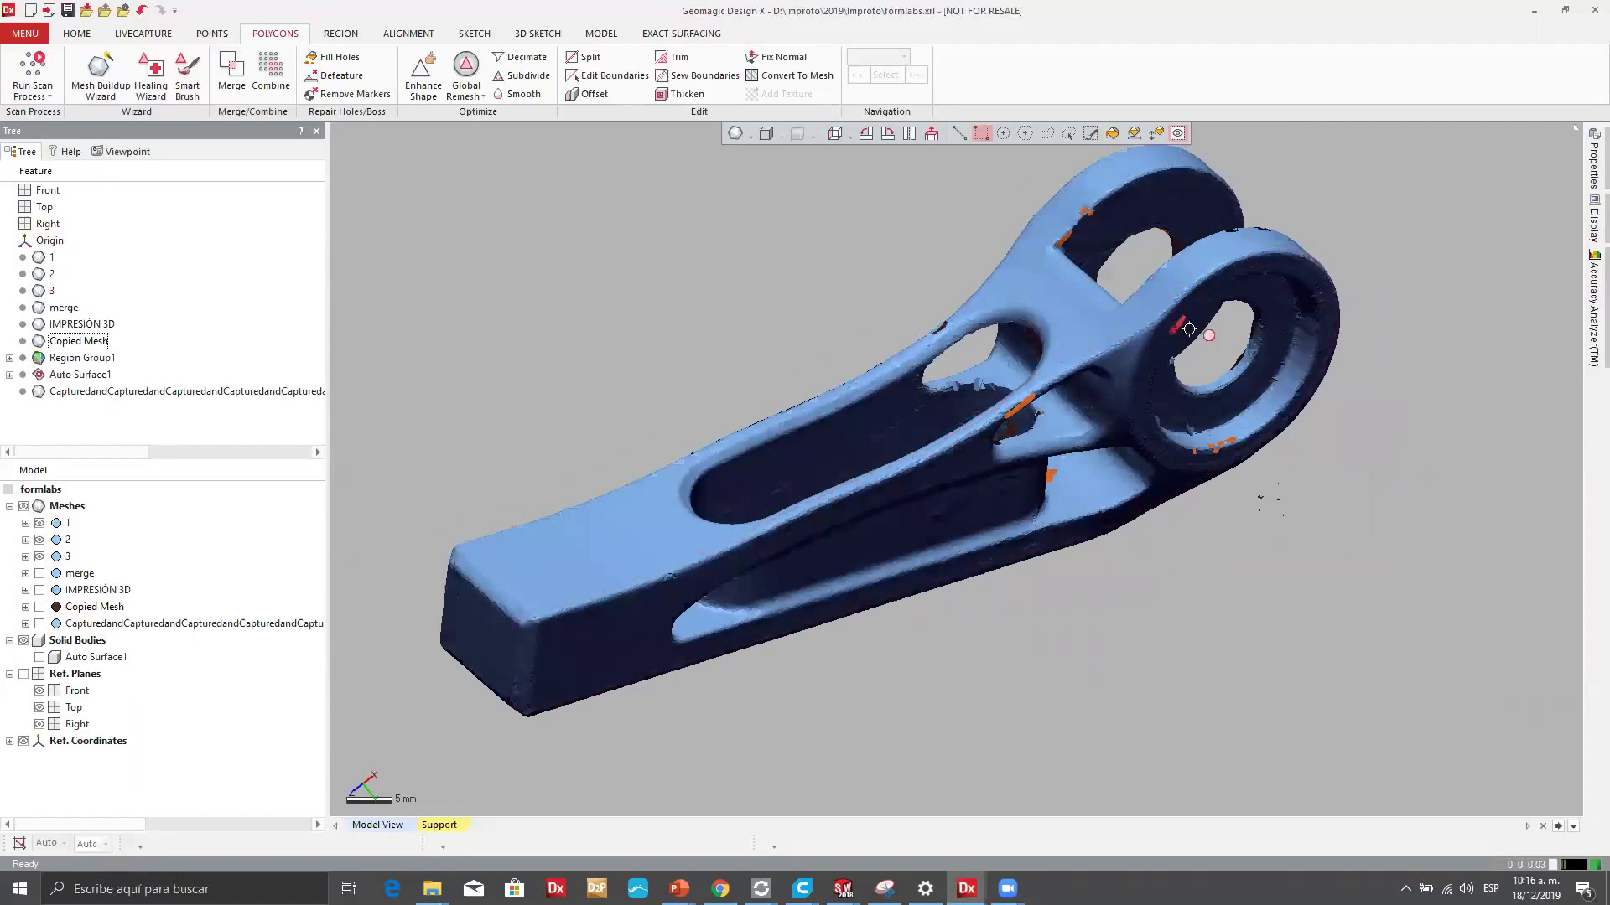
# Repair mesh 3 of the lever with the Healing Wizard, with all defect checks except Small Tunnels enabled.
pyautogui.moveTo(1057, 352); pyautogui.dragTo(851, 277, button='right')
pyautogui.moveTo(836, 538); pyautogui.dragTo(1125, 399, button='right')
pyautogui.scroll(3, 1330, 317)
pyautogui.moveTo(909, 441); pyautogui.dragTo(432, 530, button='right')
pyautogui.moveTo(567, 531); pyautogui.dragTo(872, 396, button='right')
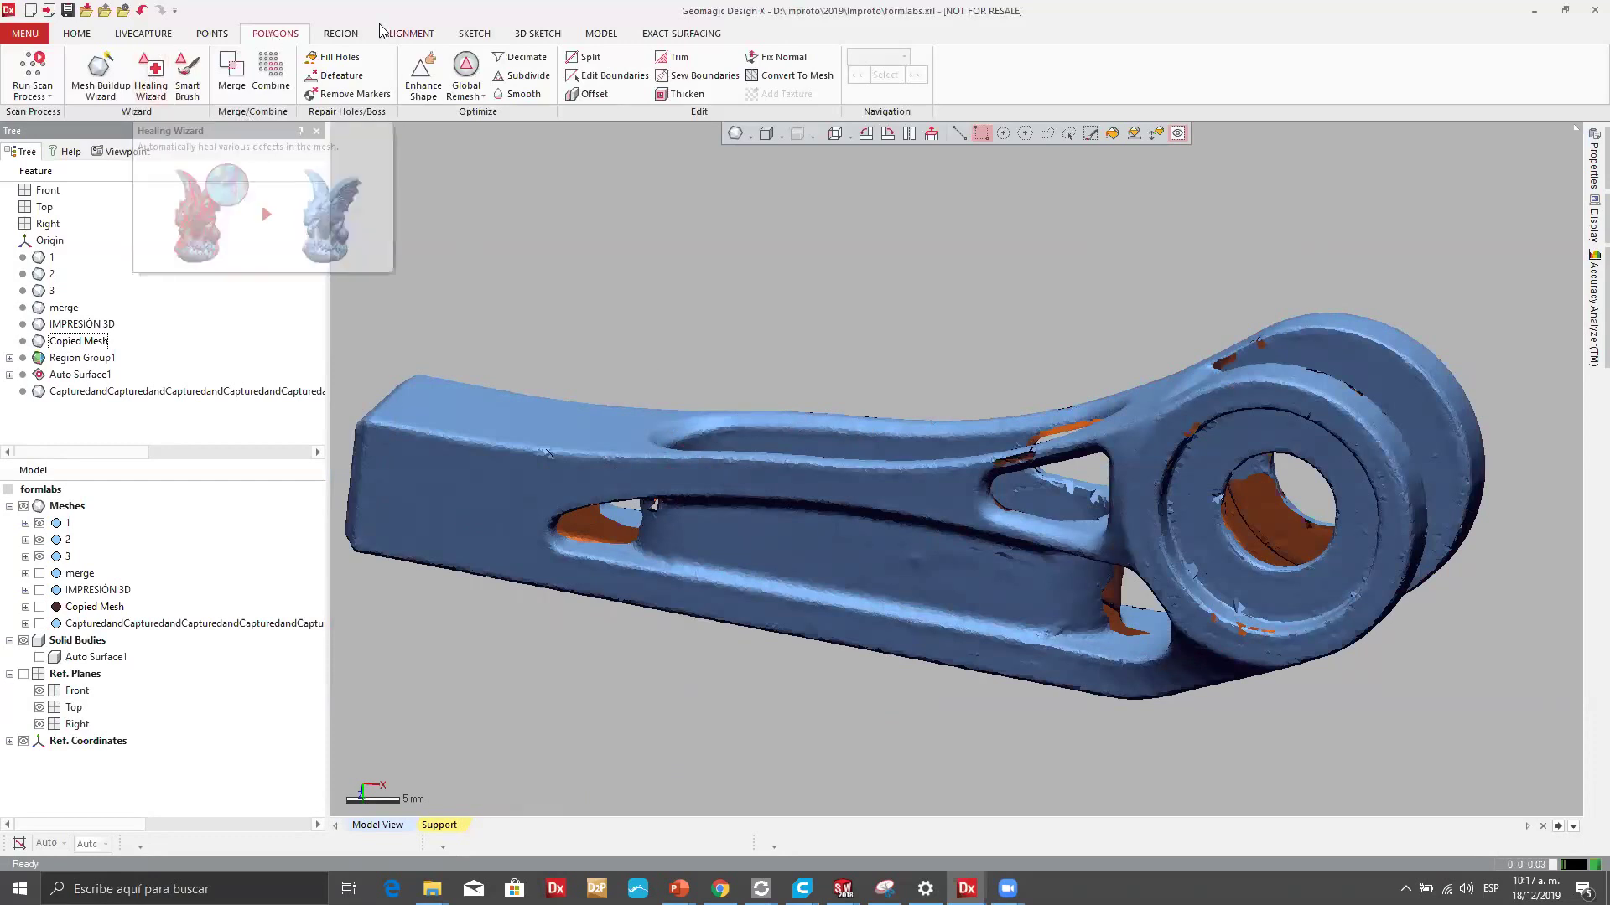
pyautogui.click(152, 75)
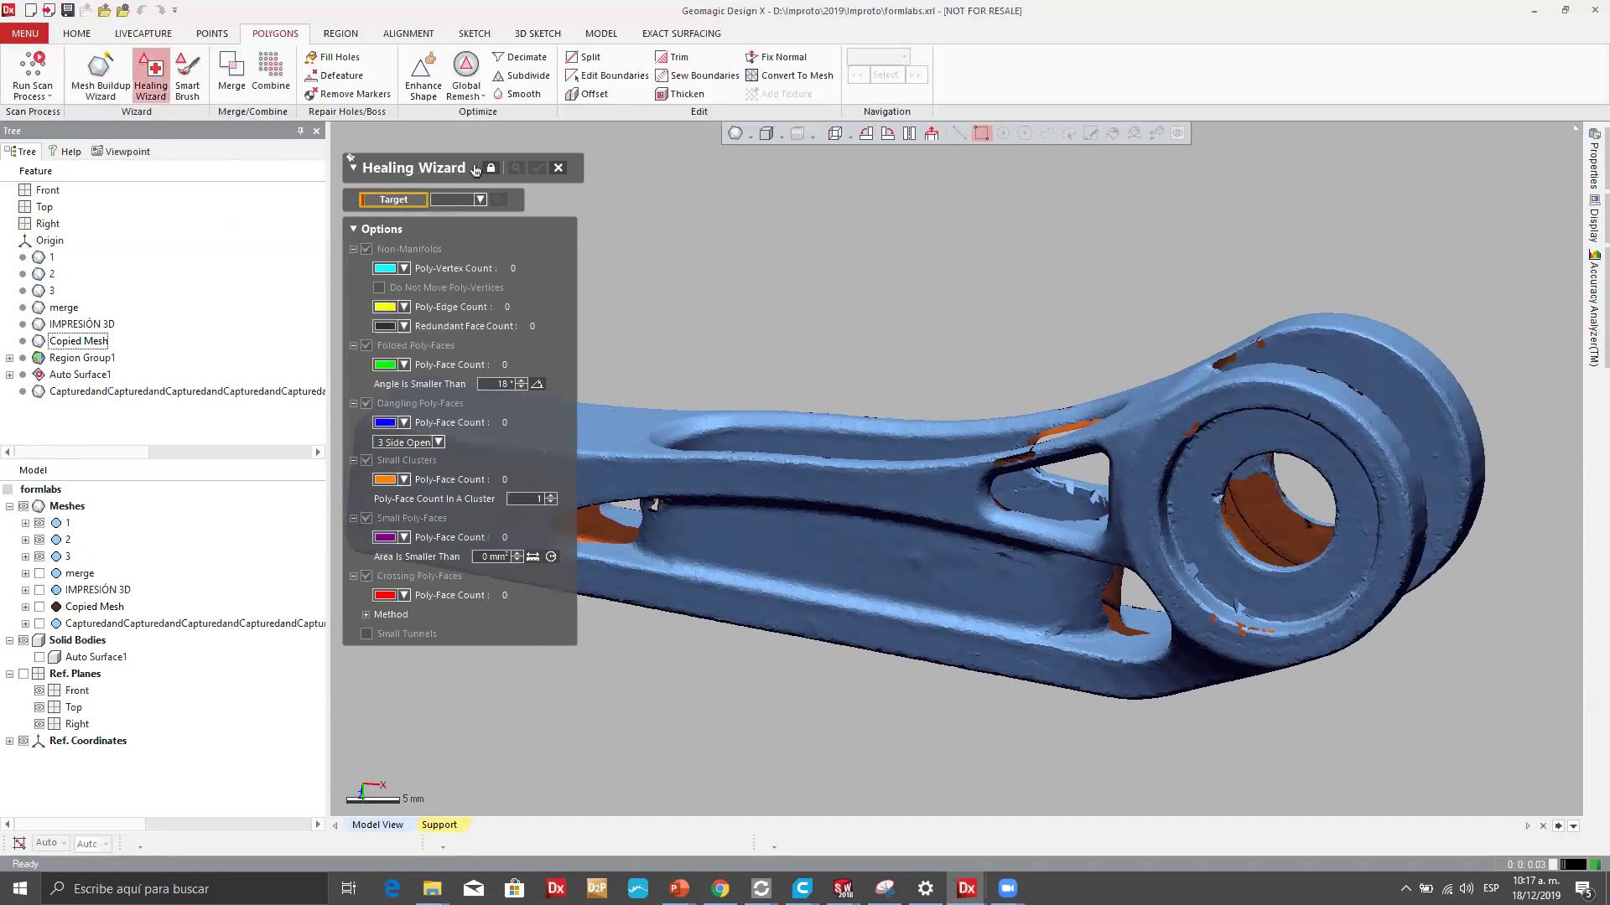
pyautogui.click(837, 440)
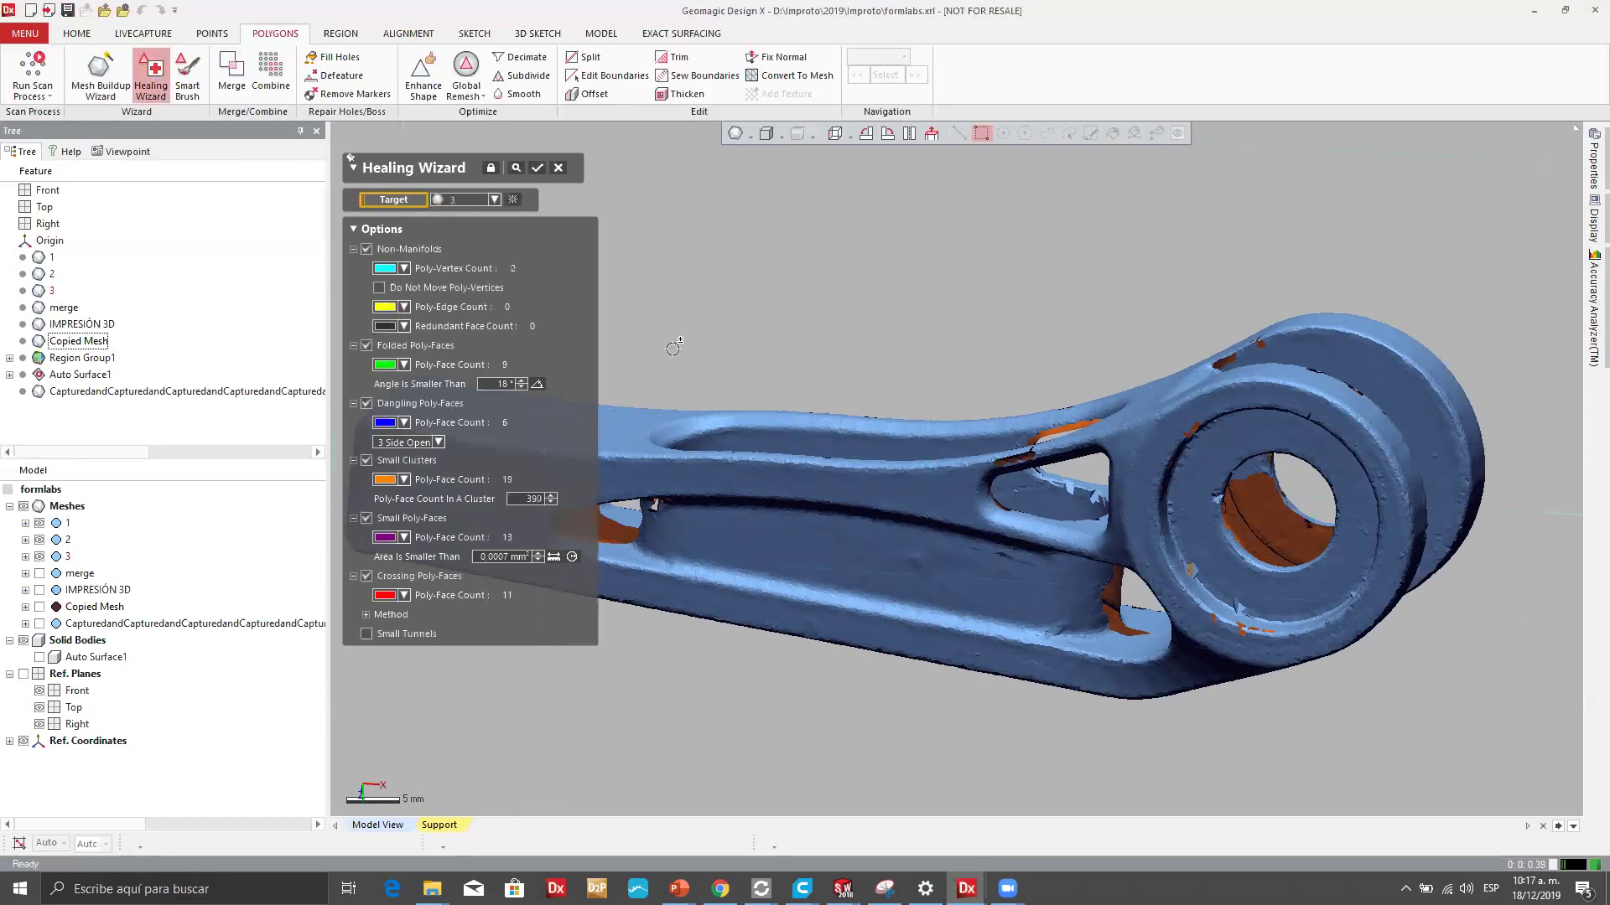
pyautogui.click(537, 171)
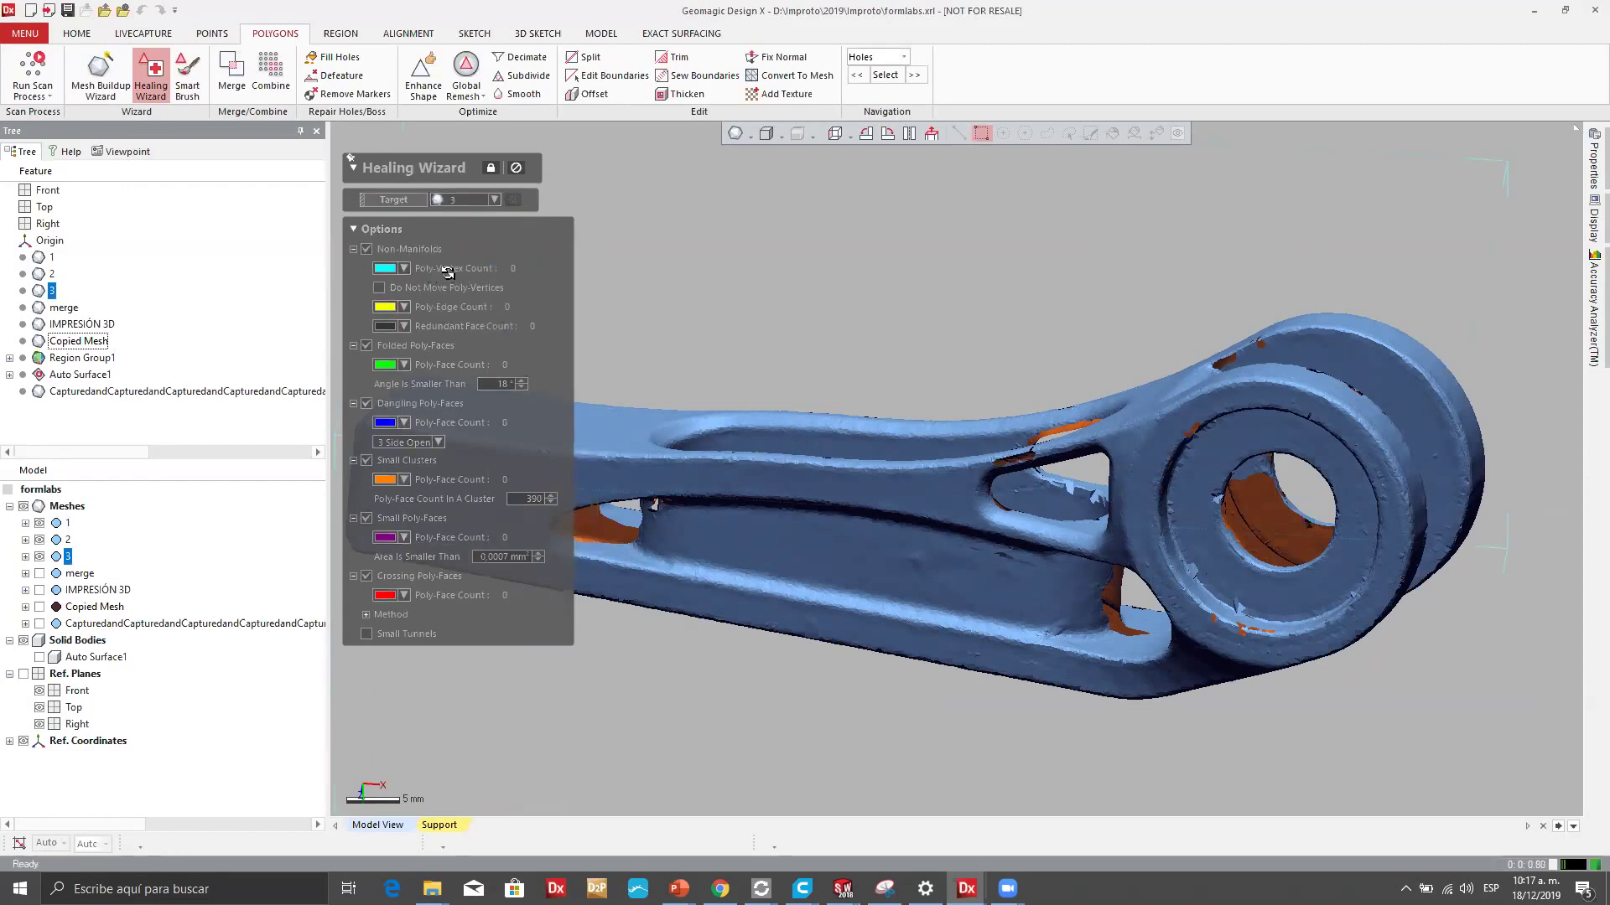
# Repair mesh 2 of the lever with the Healing Wizard, using the same defect checks.
pyautogui.moveTo(449, 280); pyautogui.dragTo(445, 441, button='right')
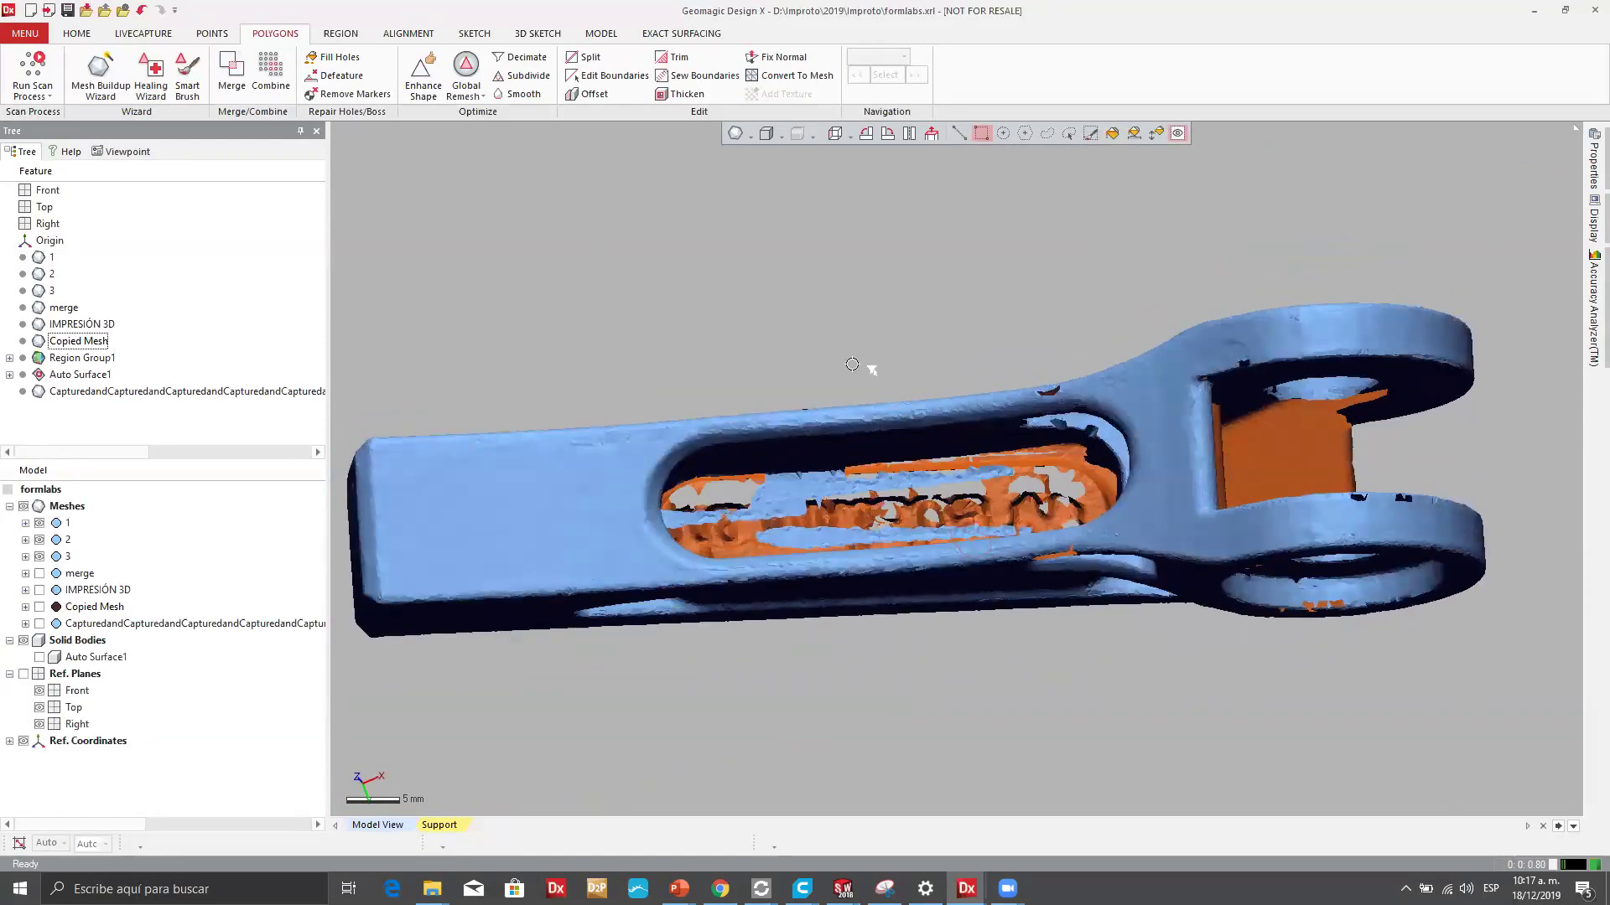
pyautogui.scroll(2, 852, 364)
pyautogui.scroll(-3, 670, 294)
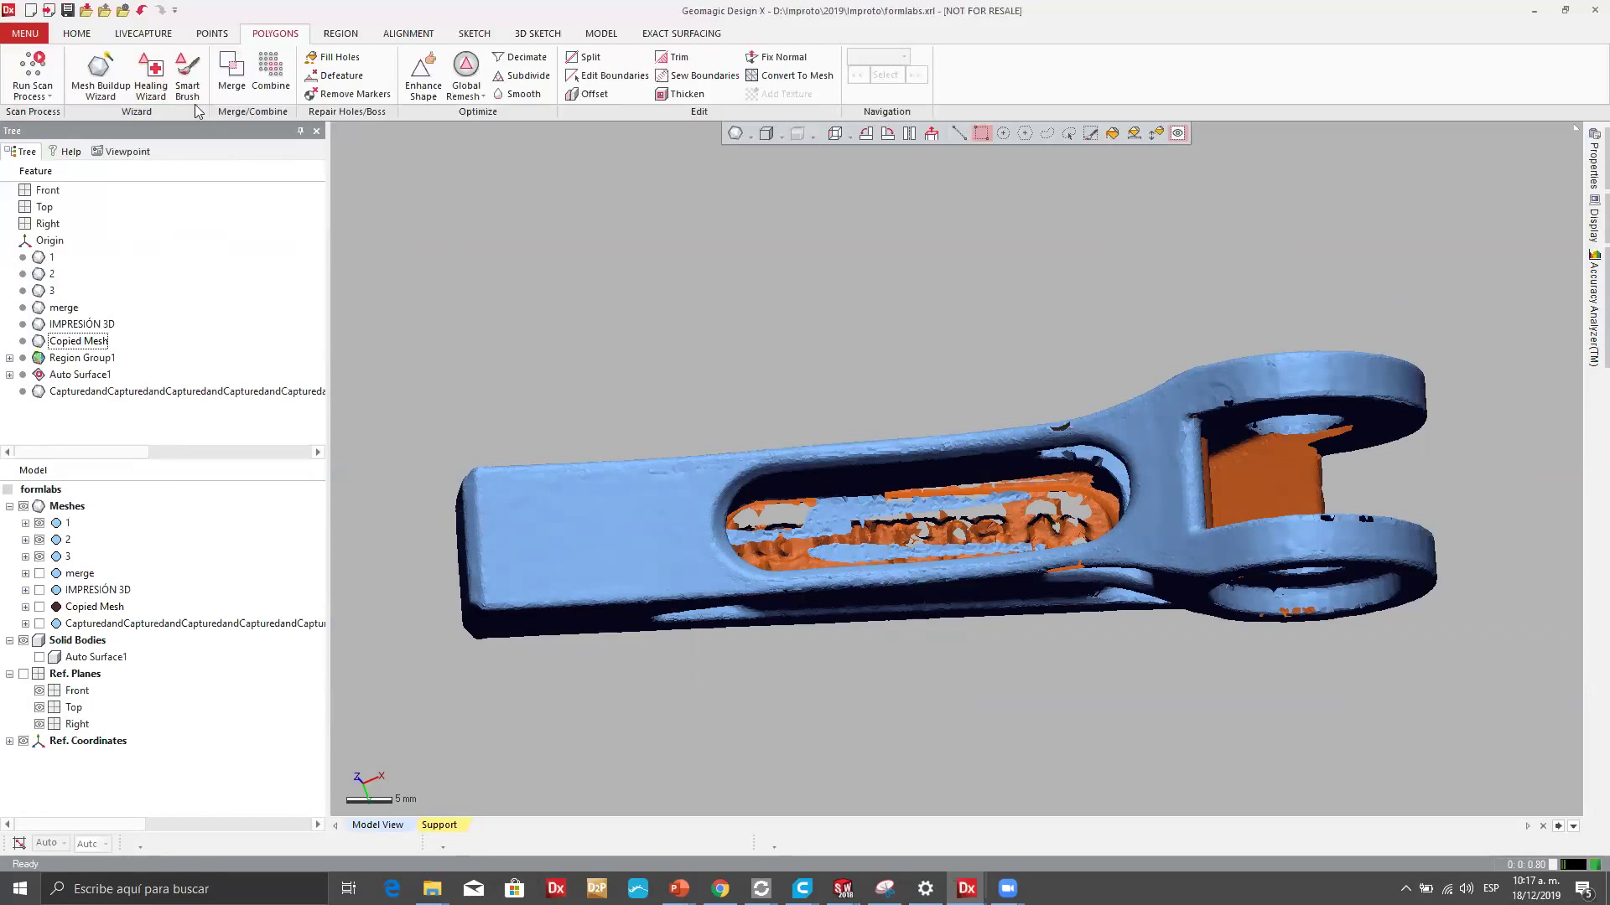
pyautogui.click(150, 92)
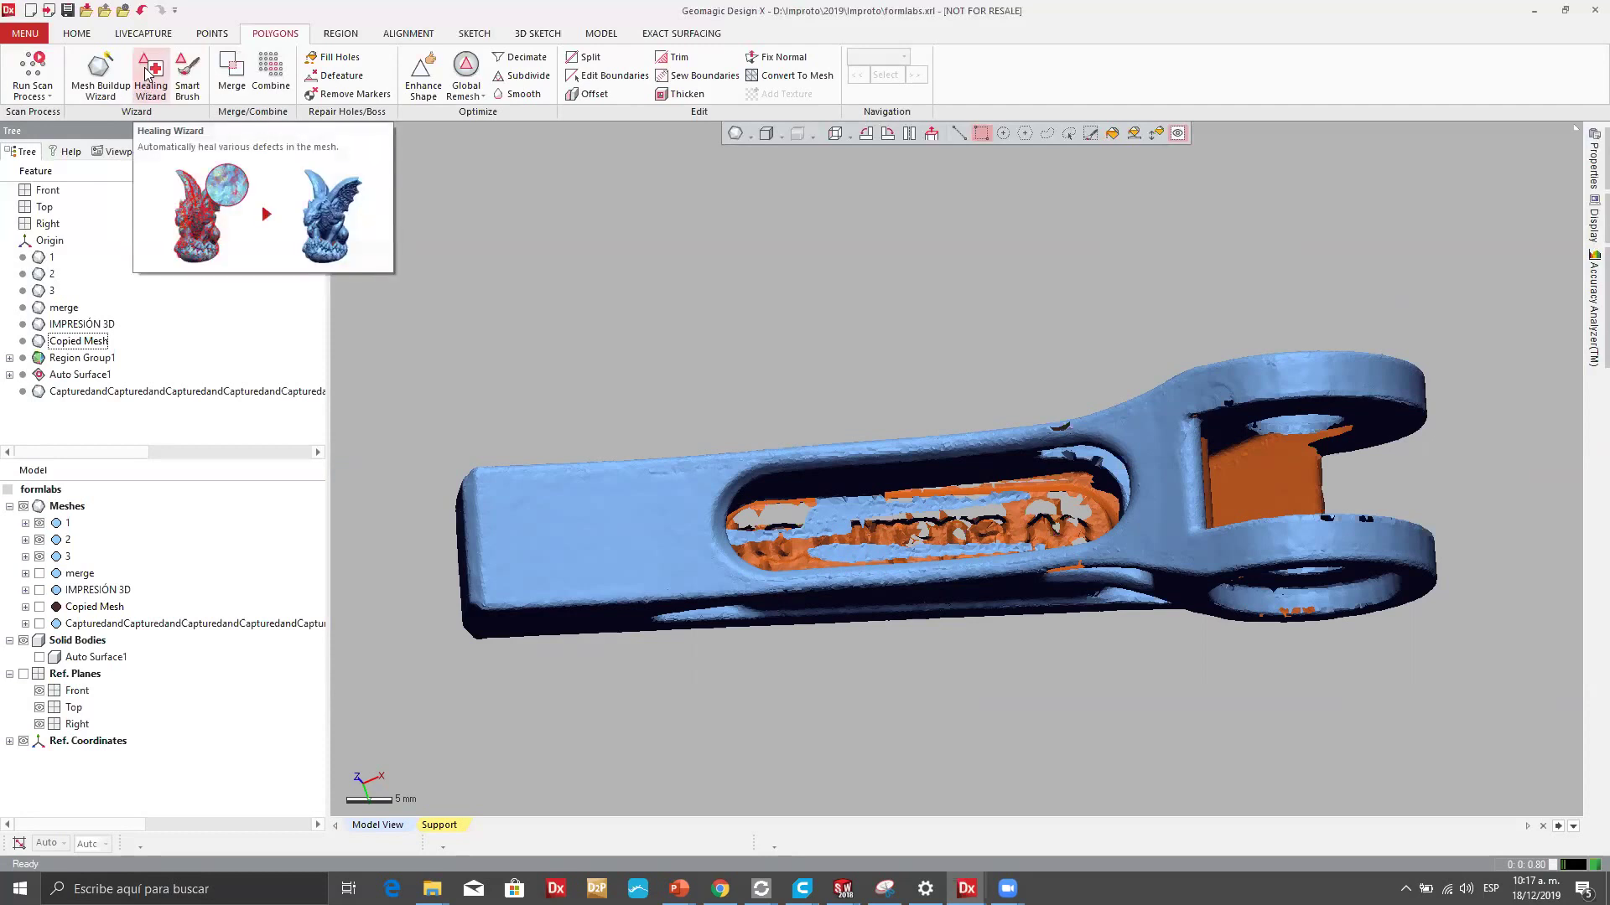
pyautogui.click(68, 540)
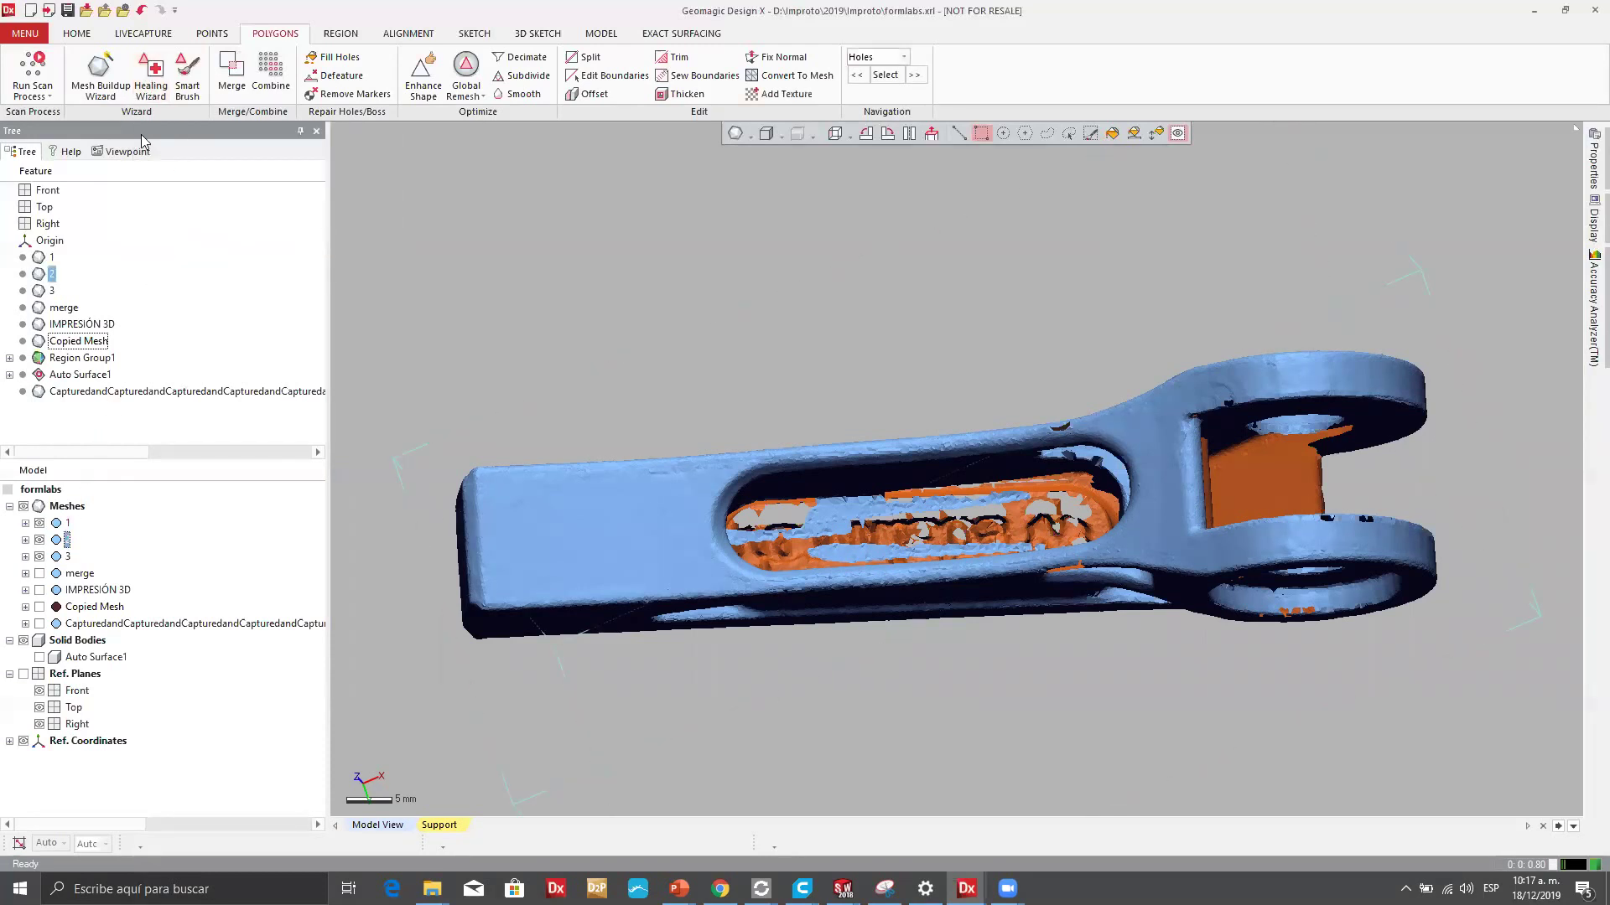
pyautogui.click(162, 87)
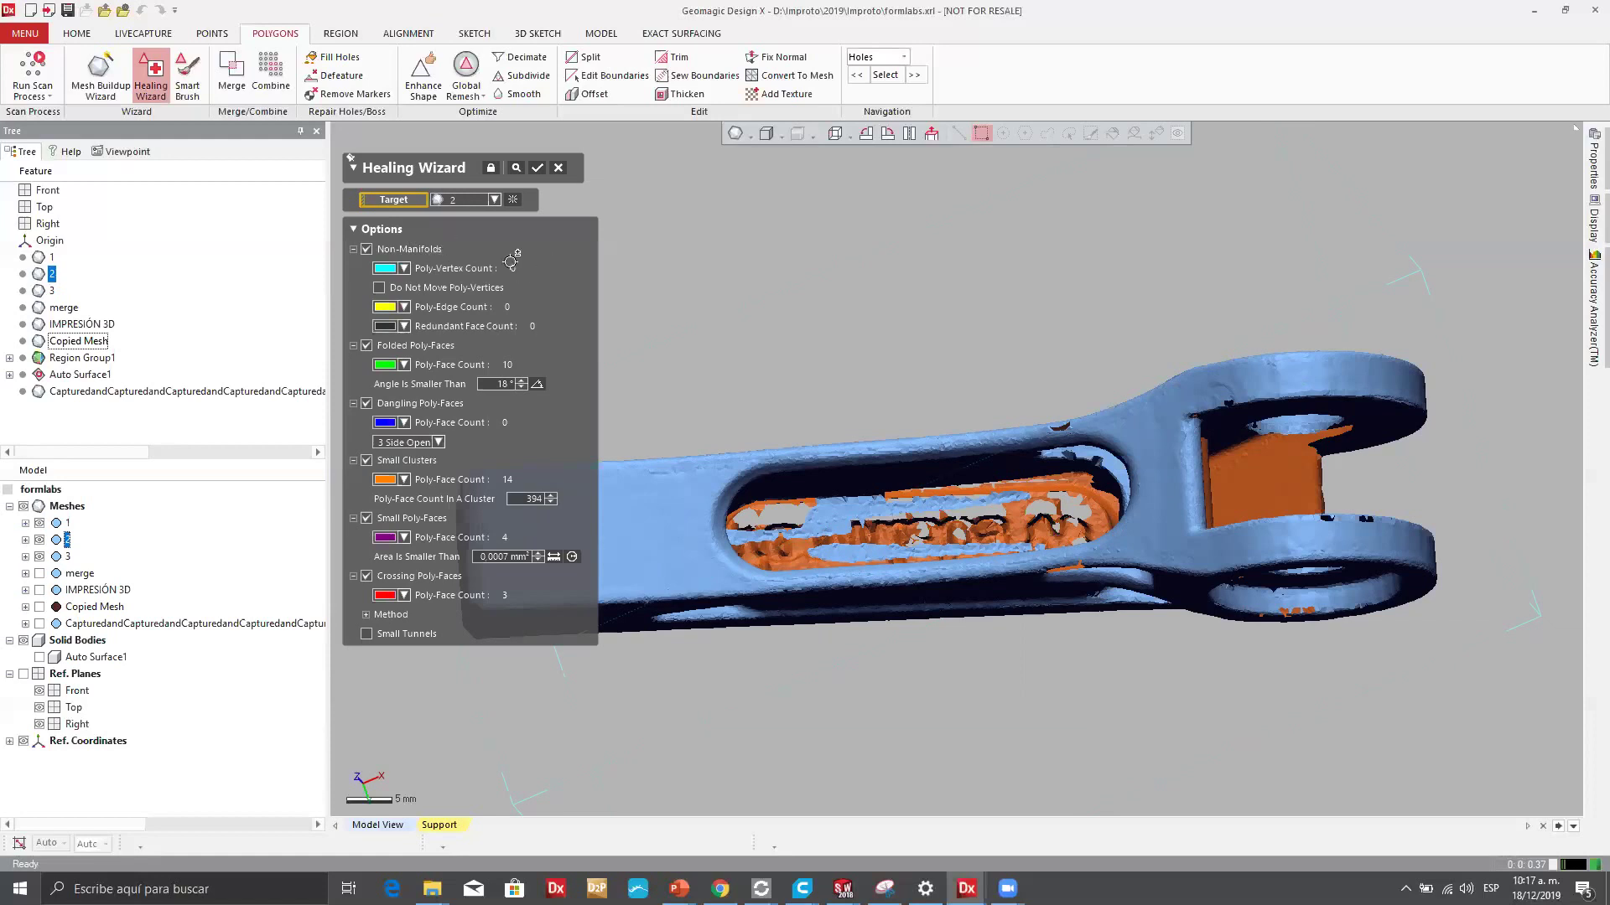
pyautogui.moveTo(927, 295); pyautogui.dragTo(1029, 370, button='right')
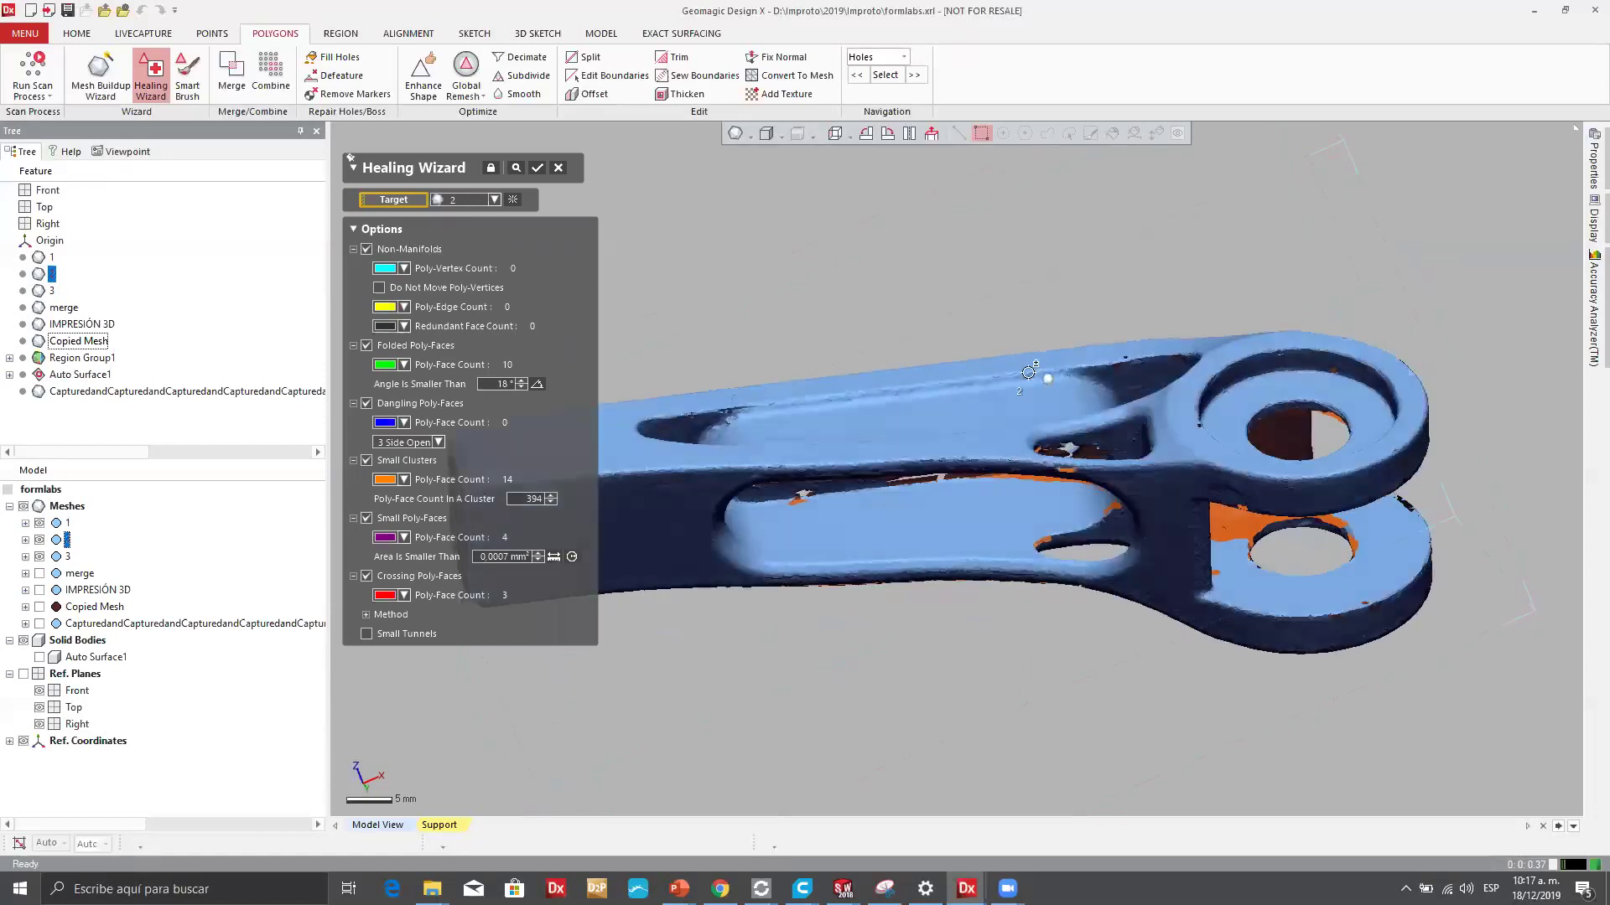
pyautogui.scroll(3, 1134, 419)
pyautogui.scroll(2, 1082, 395)
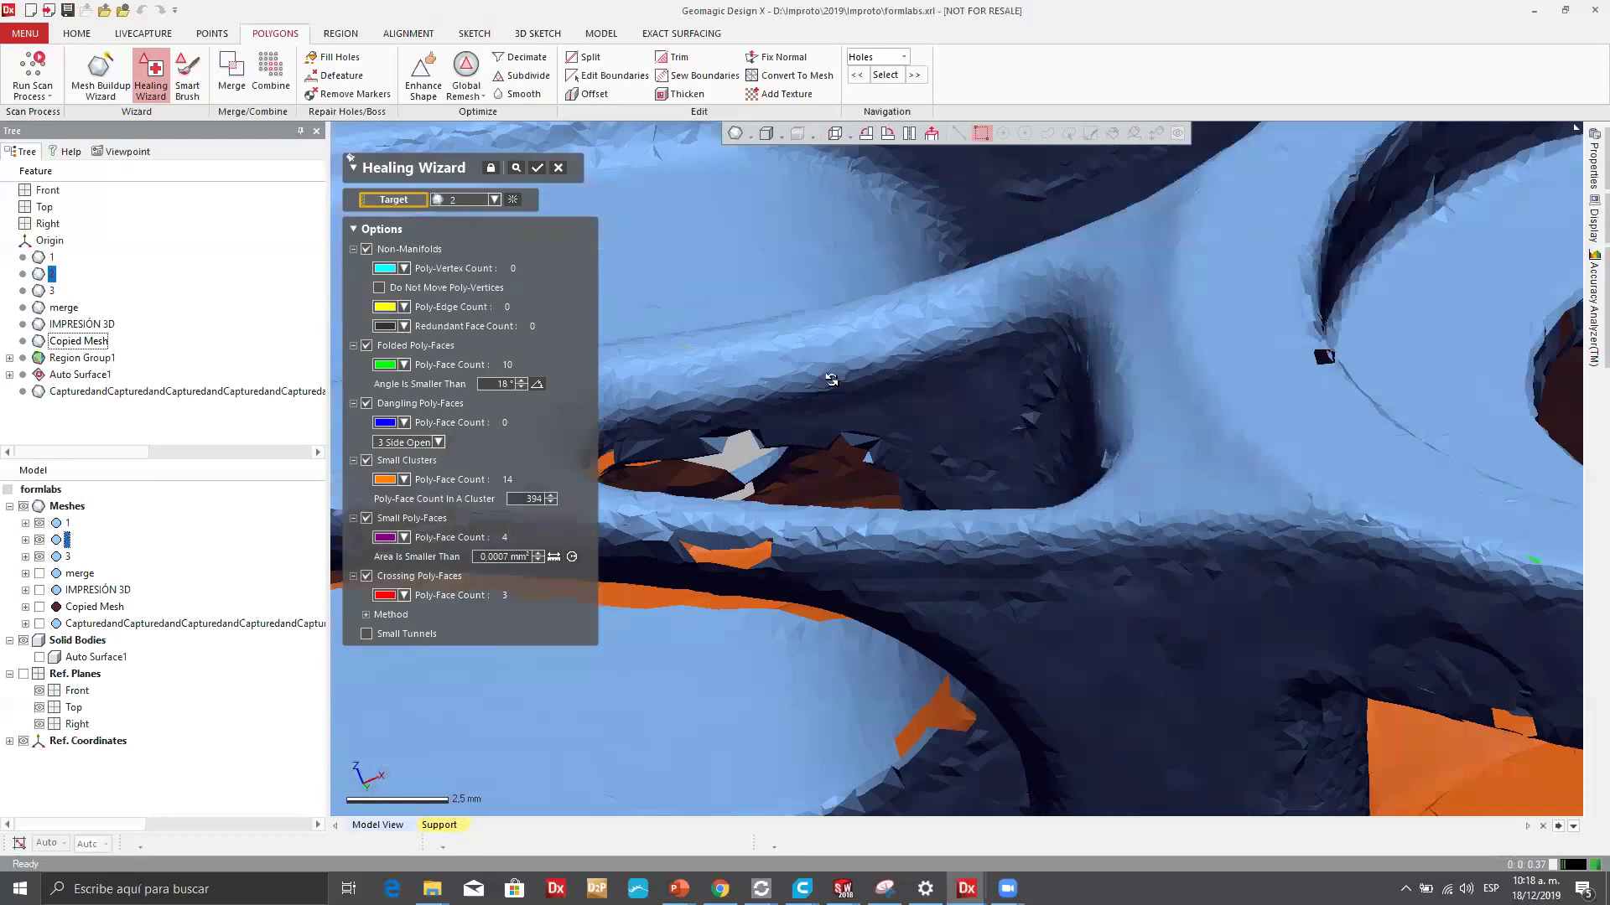
pyautogui.scroll(-3, 831, 380)
pyautogui.moveTo(831, 379); pyautogui.dragTo(555, 202, button='right')
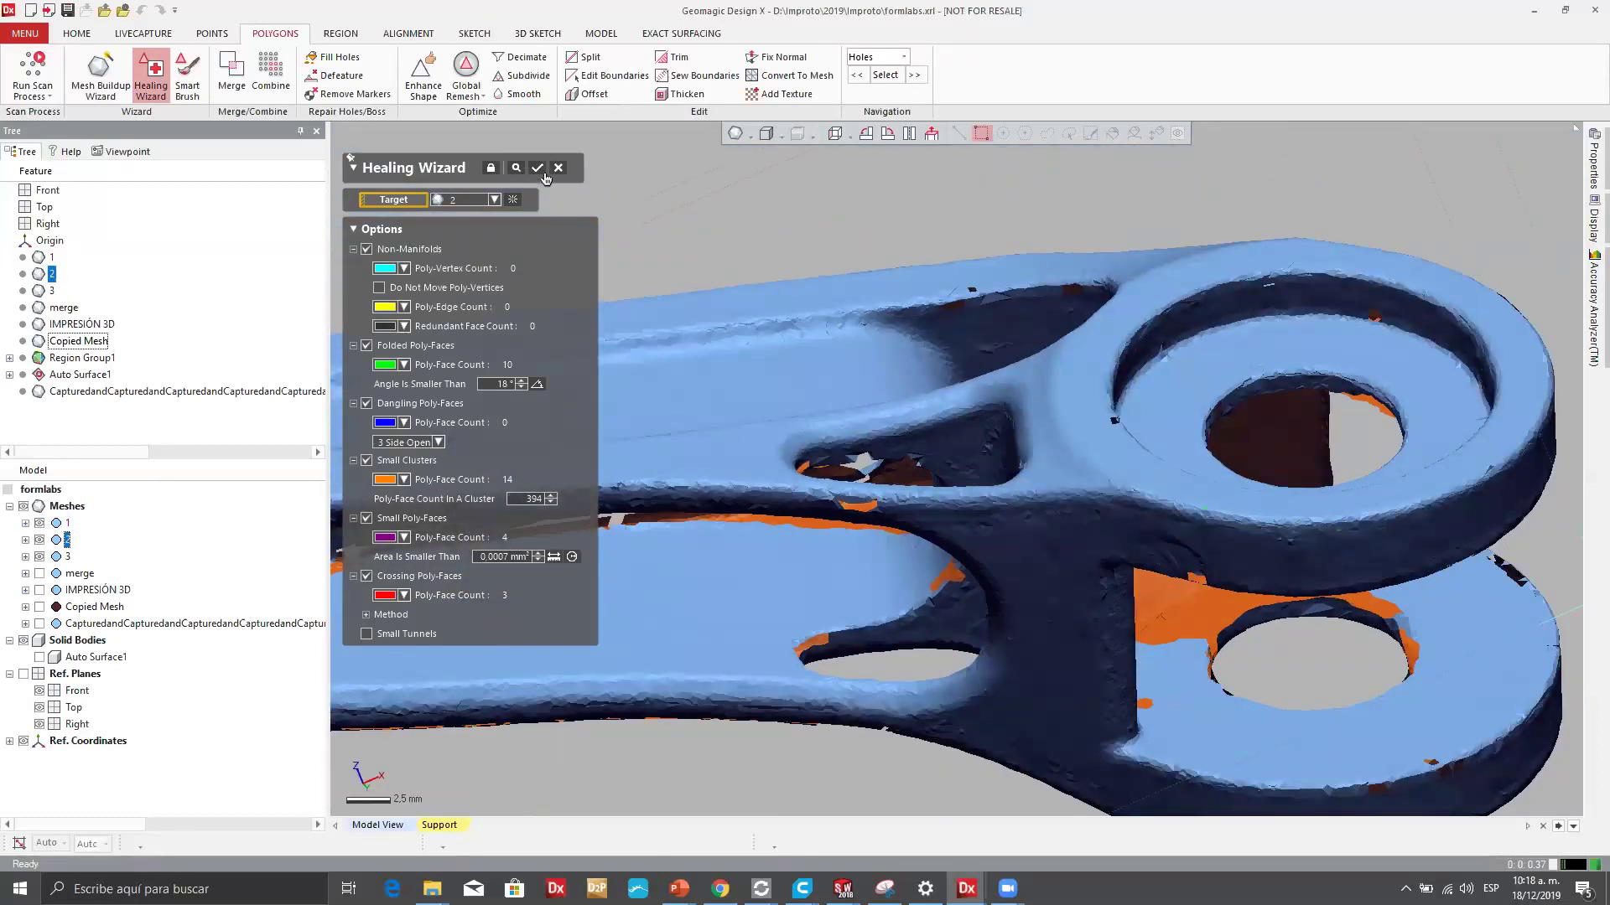
pyautogui.click(537, 167)
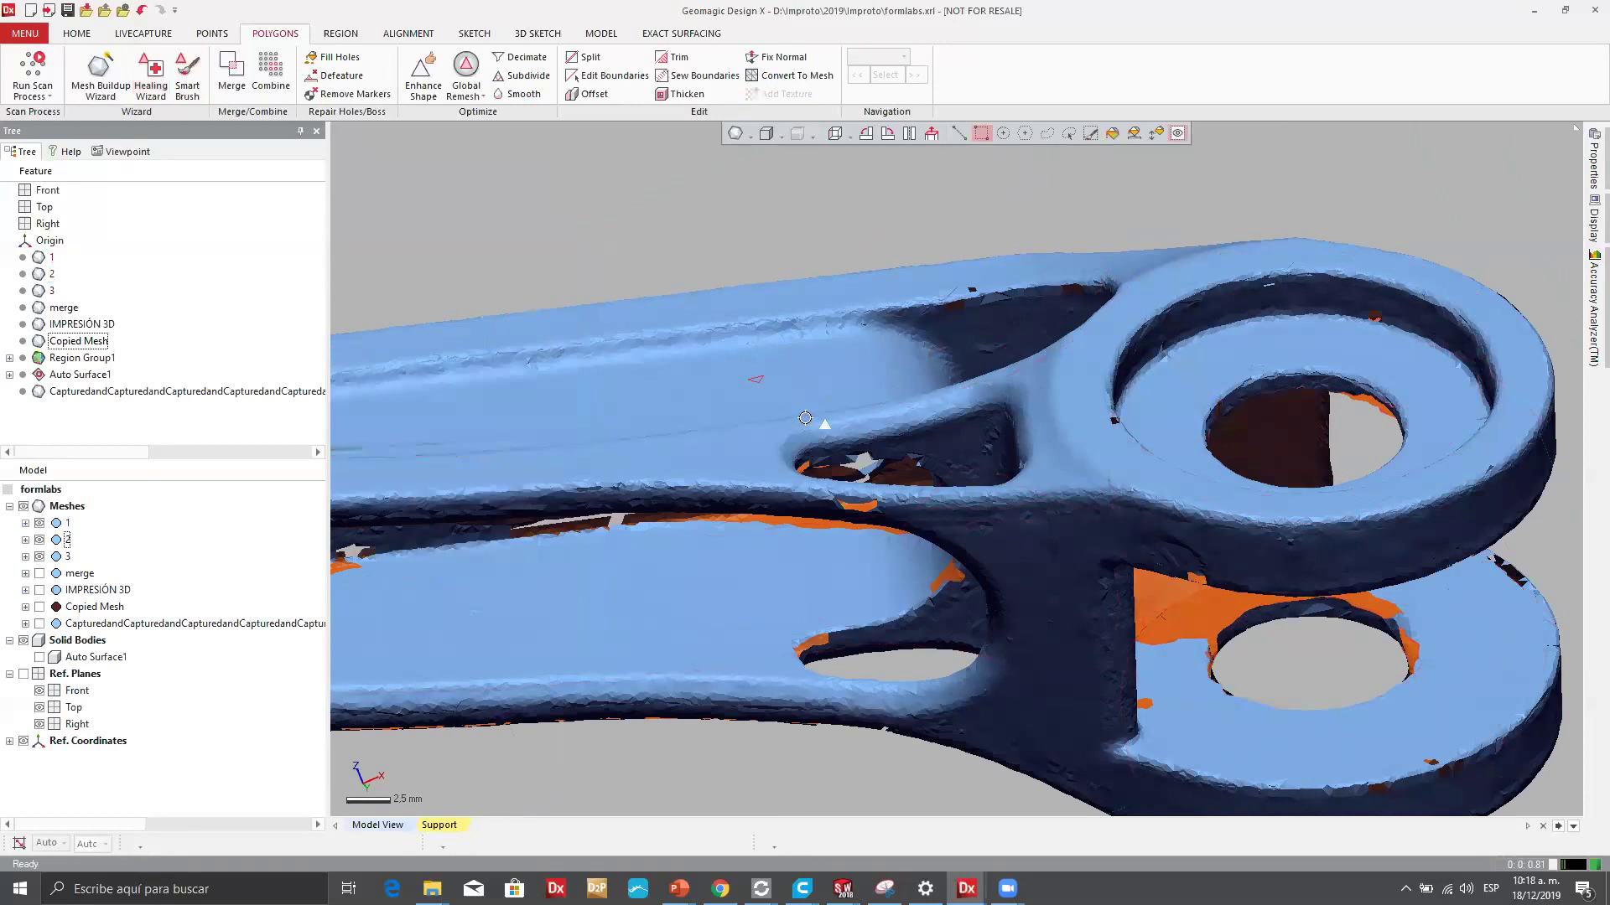
# Toggle the visibility of meshes 2 and 1 to compare the scans and inspect the combined lever from several angles.
pyautogui.scroll(-2, 865, 525)
pyautogui.moveTo(865, 525)
pyautogui.mouseDown(button='right')
pyautogui.moveTo(763, 222)
pyautogui.moveTo(1006, 654)
pyautogui.moveTo(1059, 564)
pyautogui.moveTo(1308, 514)
pyautogui.moveTo(796, 563)
pyautogui.moveTo(671, 470)
pyautogui.moveTo(612, 390)
pyautogui.moveTo(941, 335)
pyautogui.moveTo(985, 521)
pyautogui.moveTo(872, 316)
pyautogui.moveTo(855, 223)
pyautogui.moveTo(1268, 562)
pyautogui.moveTo(388, 369)
pyautogui.mouseUp(button='right')
pyautogui.scroll(-2, 1059, 564)
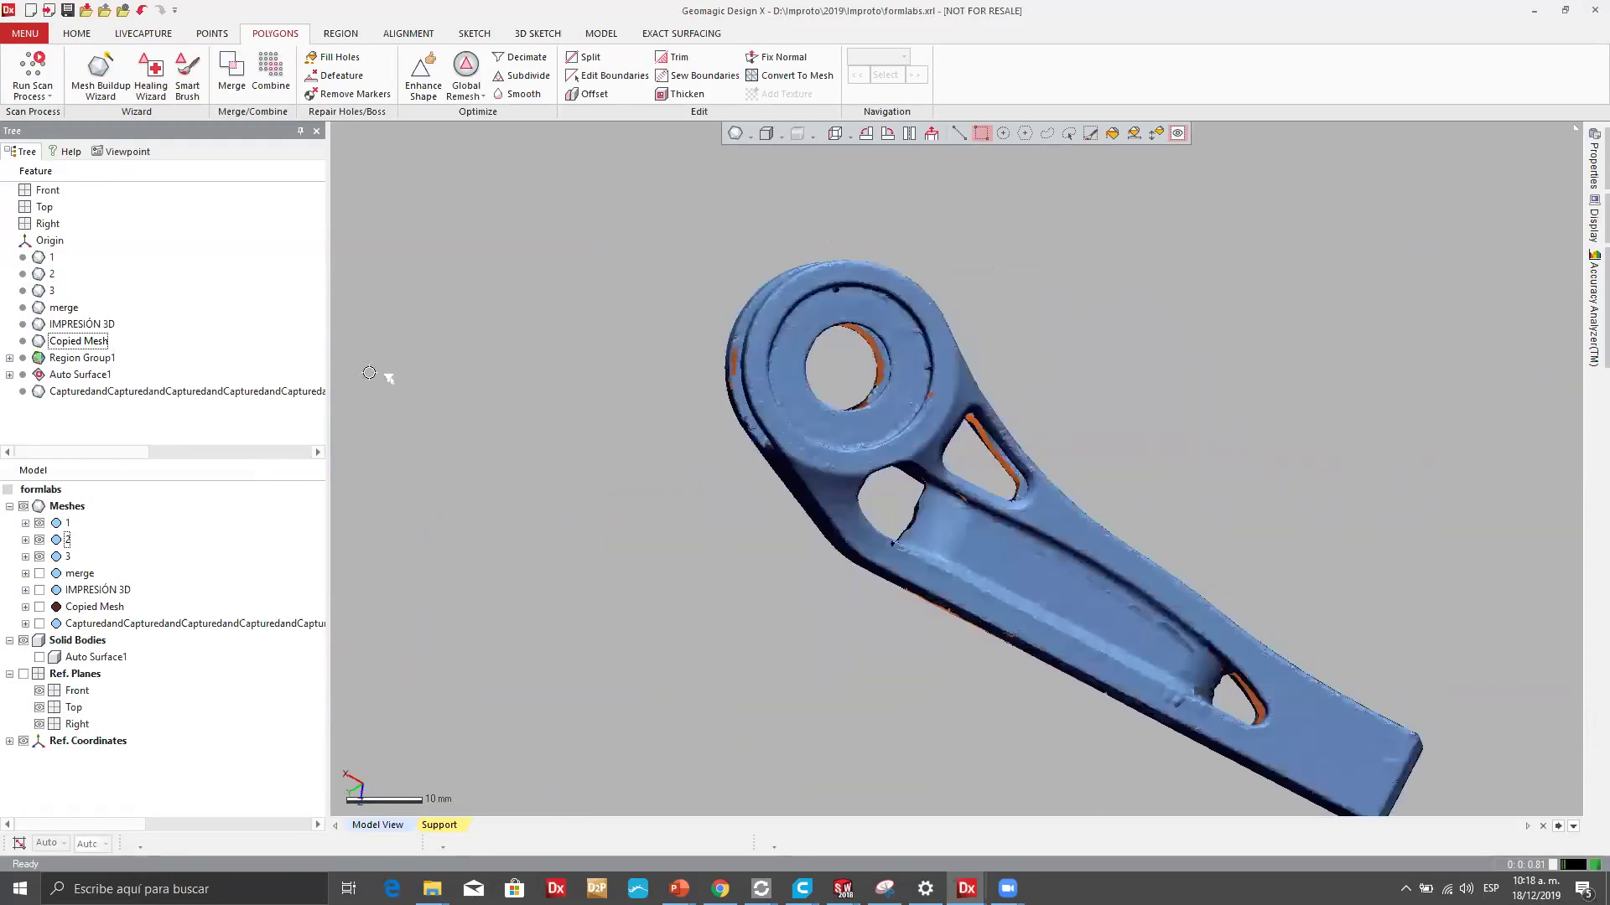
pyautogui.click(39, 540)
pyautogui.click(40, 540)
pyautogui.click(39, 523)
pyautogui.moveTo(939, 503); pyautogui.dragTo(627, 477, button='right')
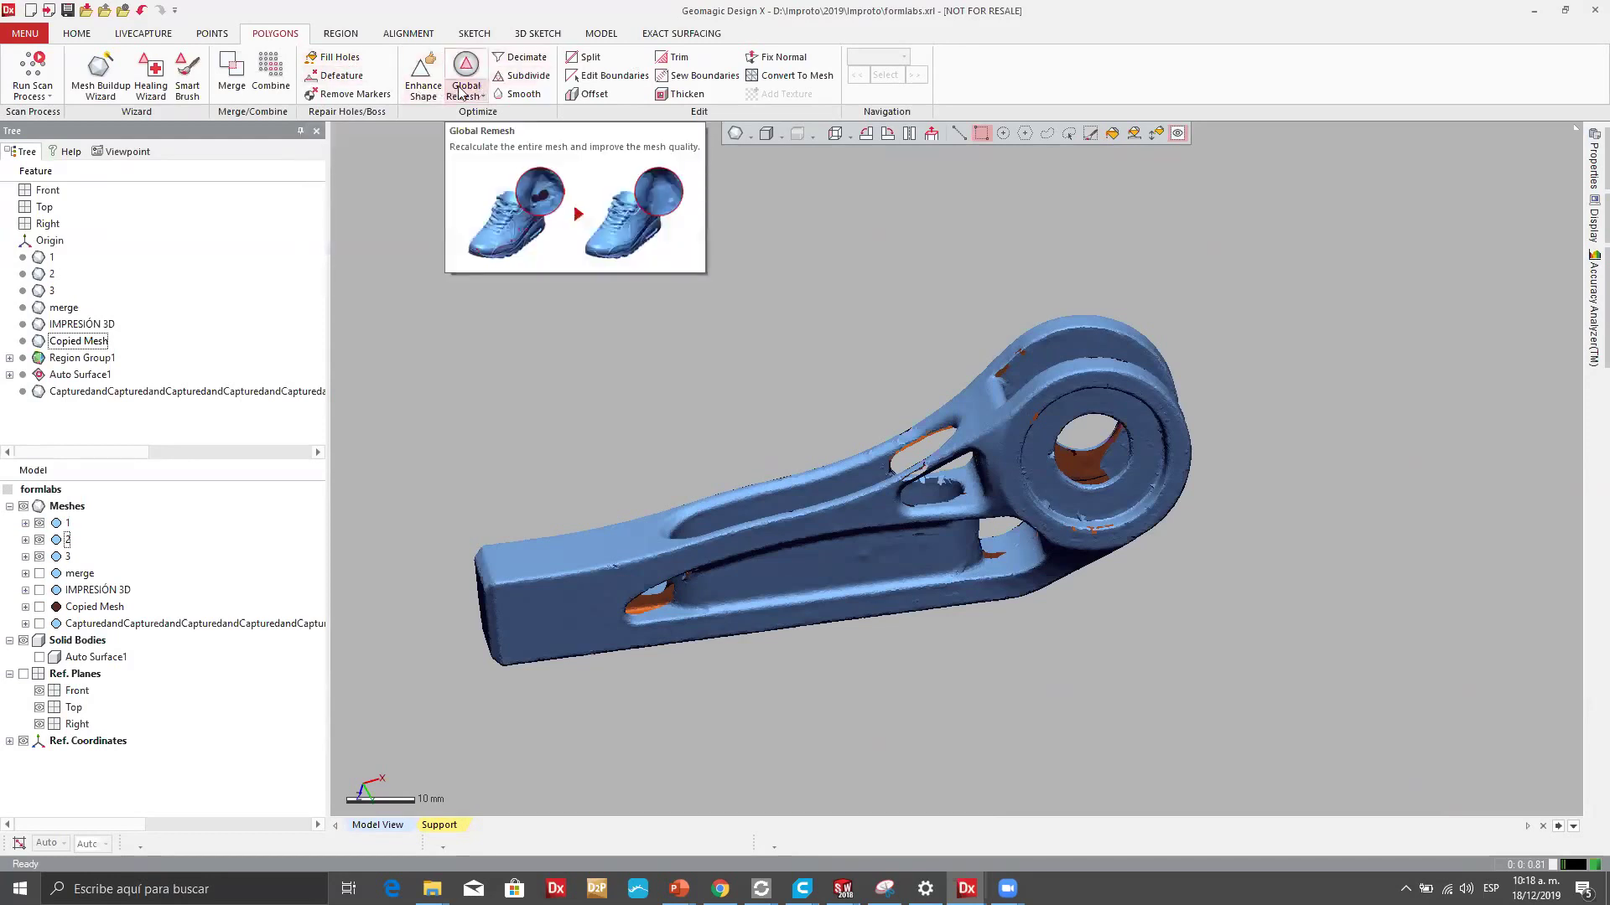
# Merge meshes 1, 2 and 3 with HD Mesh Construction, removing the original data and using curved filled areas.
pyautogui.click(232, 73)
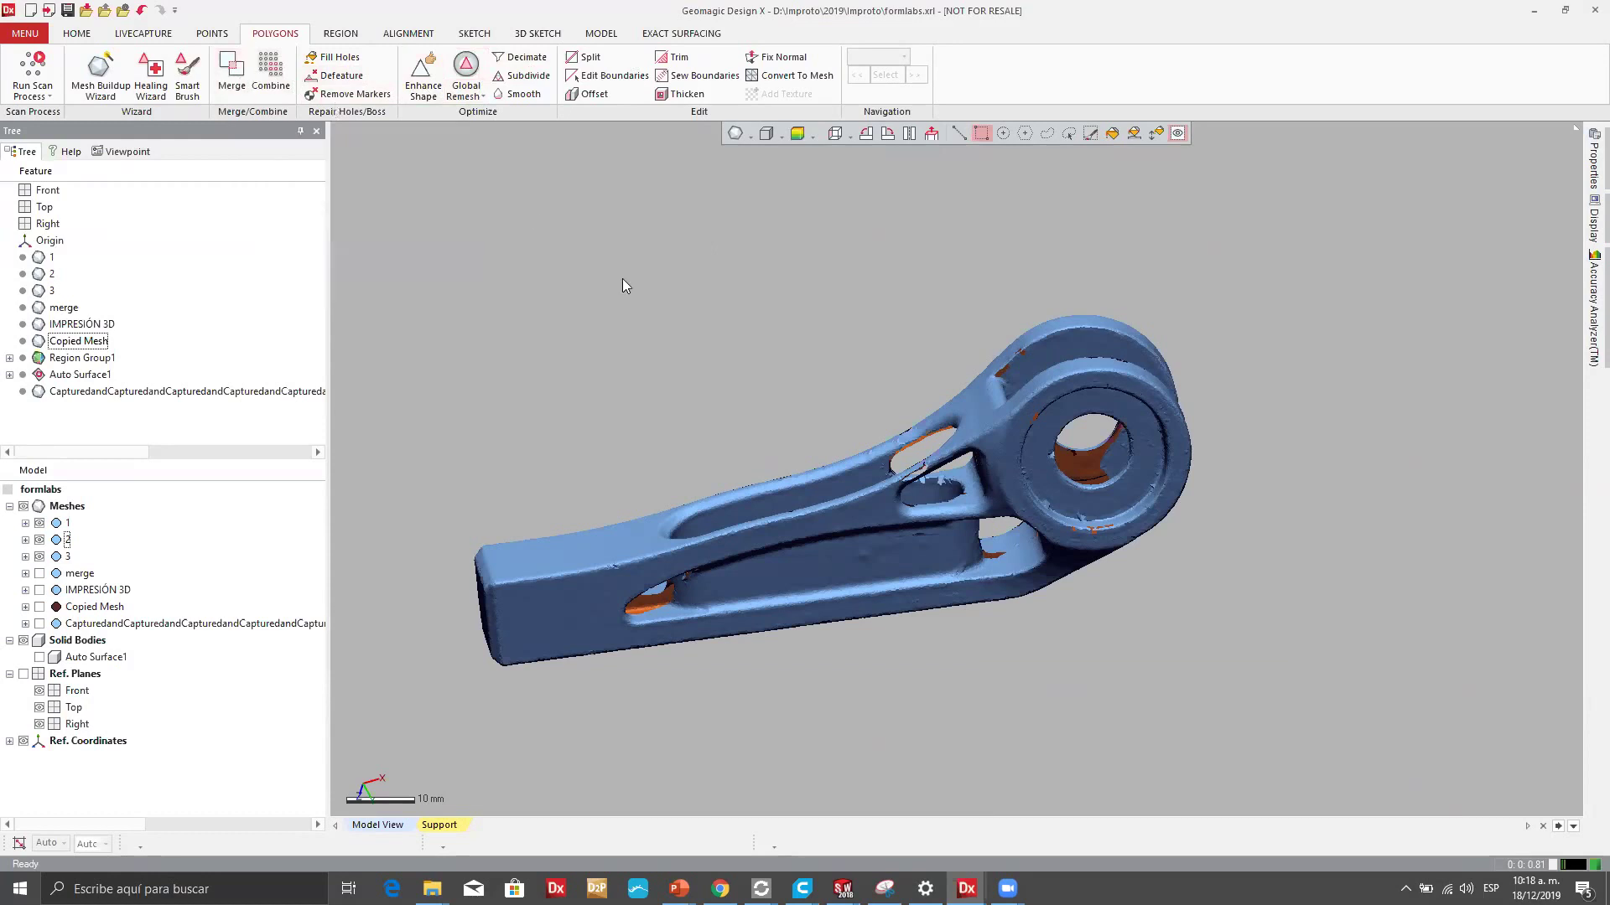
pyautogui.moveTo(636, 199); pyautogui.dragTo(1383, 750)
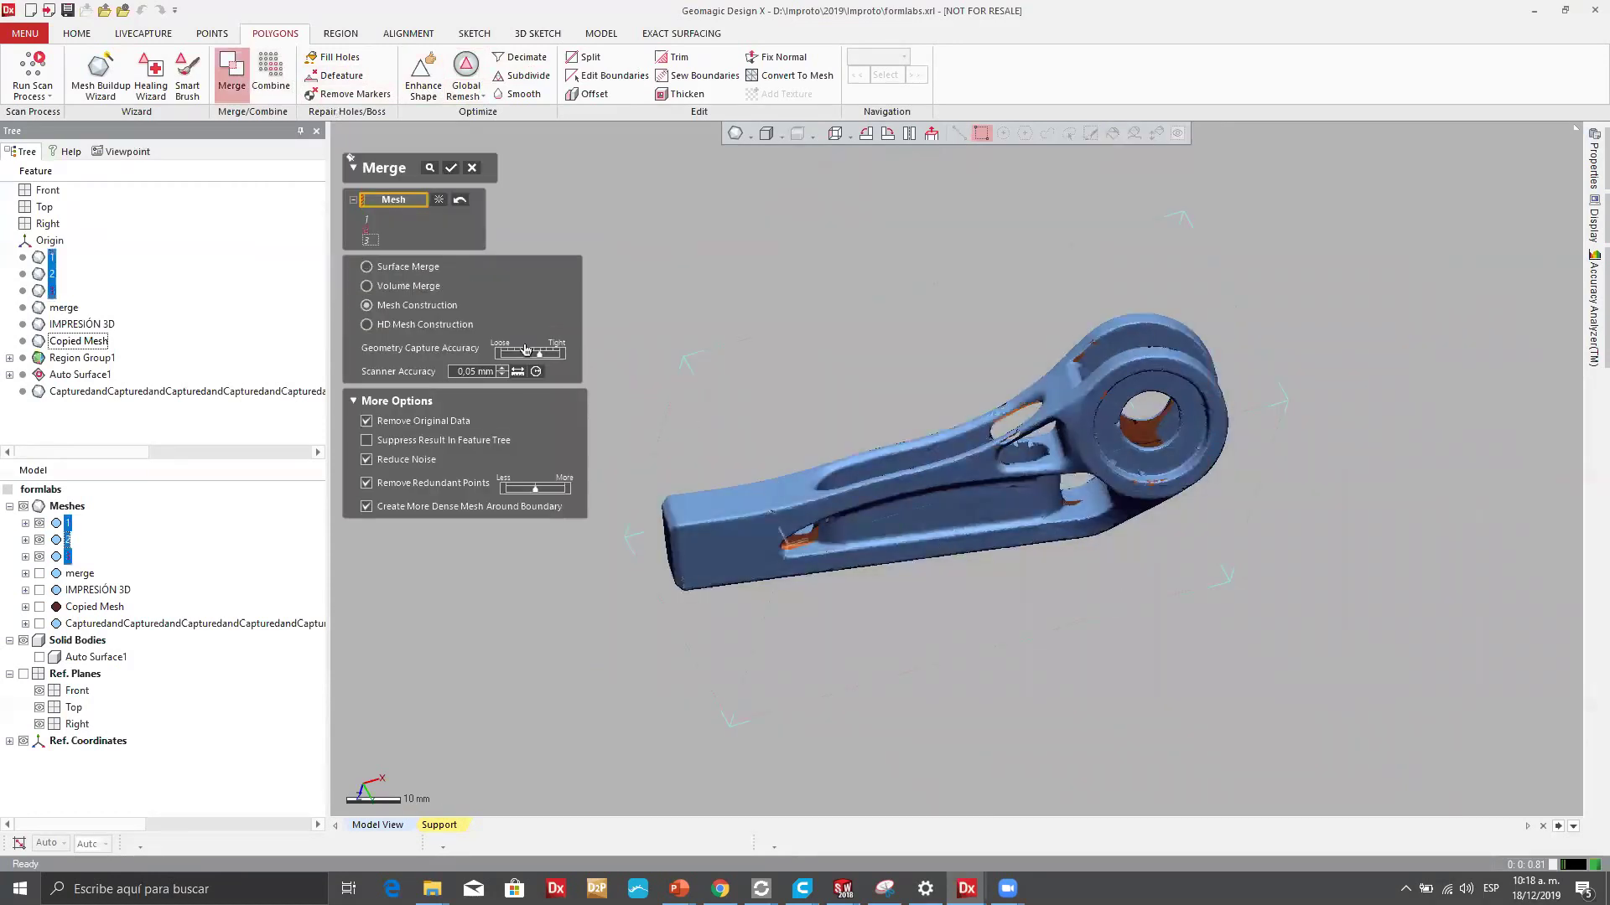
pyautogui.click(399, 327)
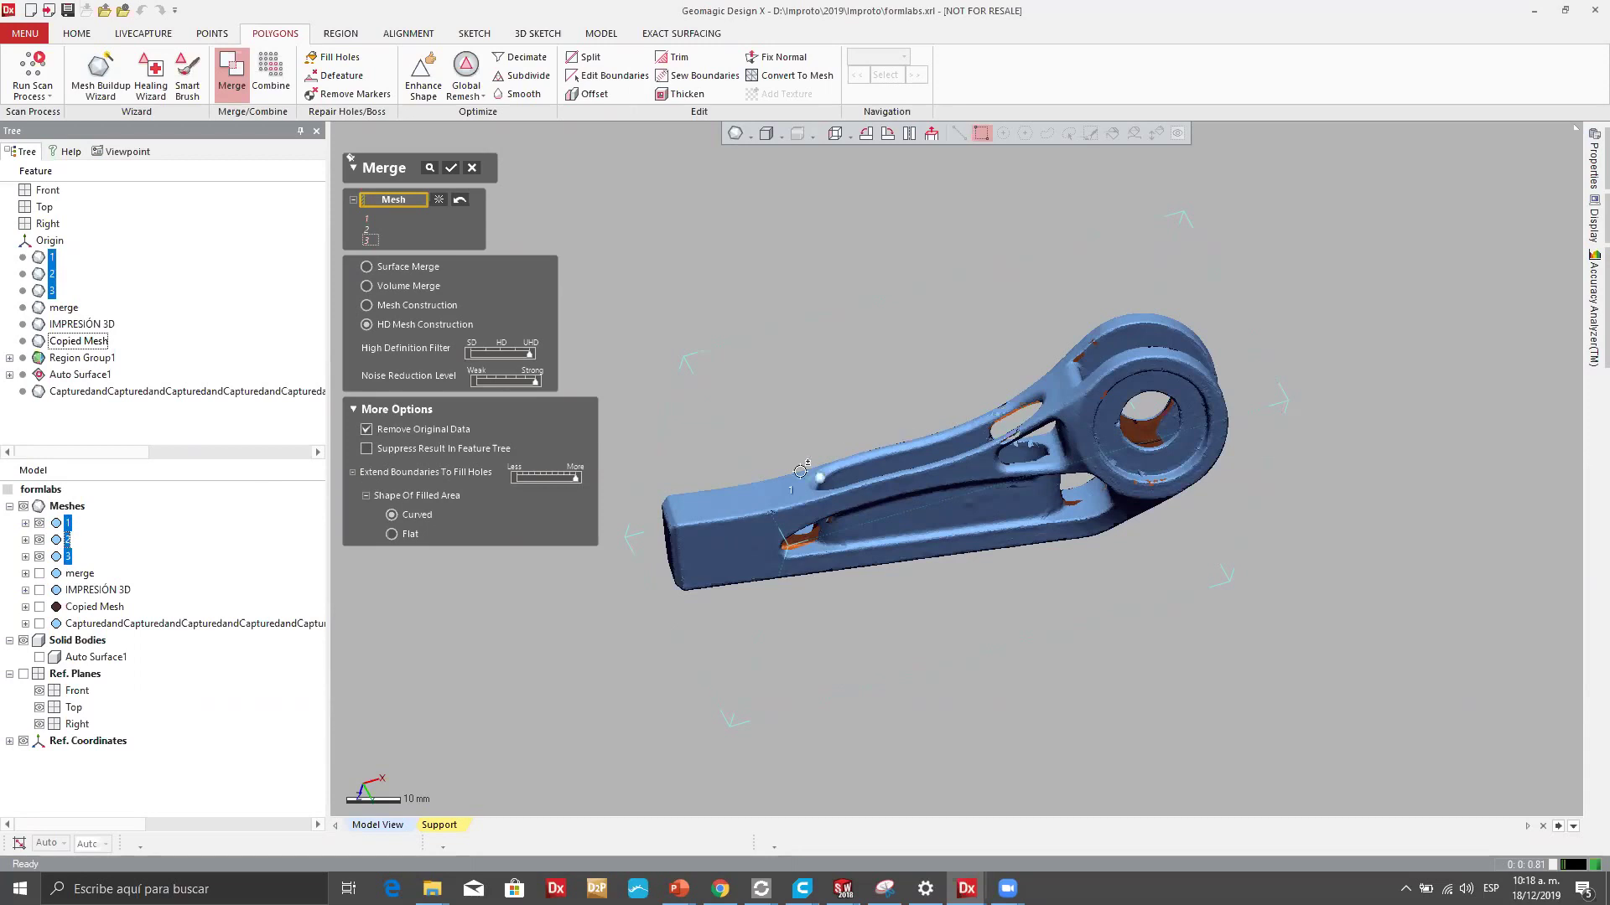
pyautogui.moveTo(883, 483); pyautogui.dragTo(513, 507, button='right')
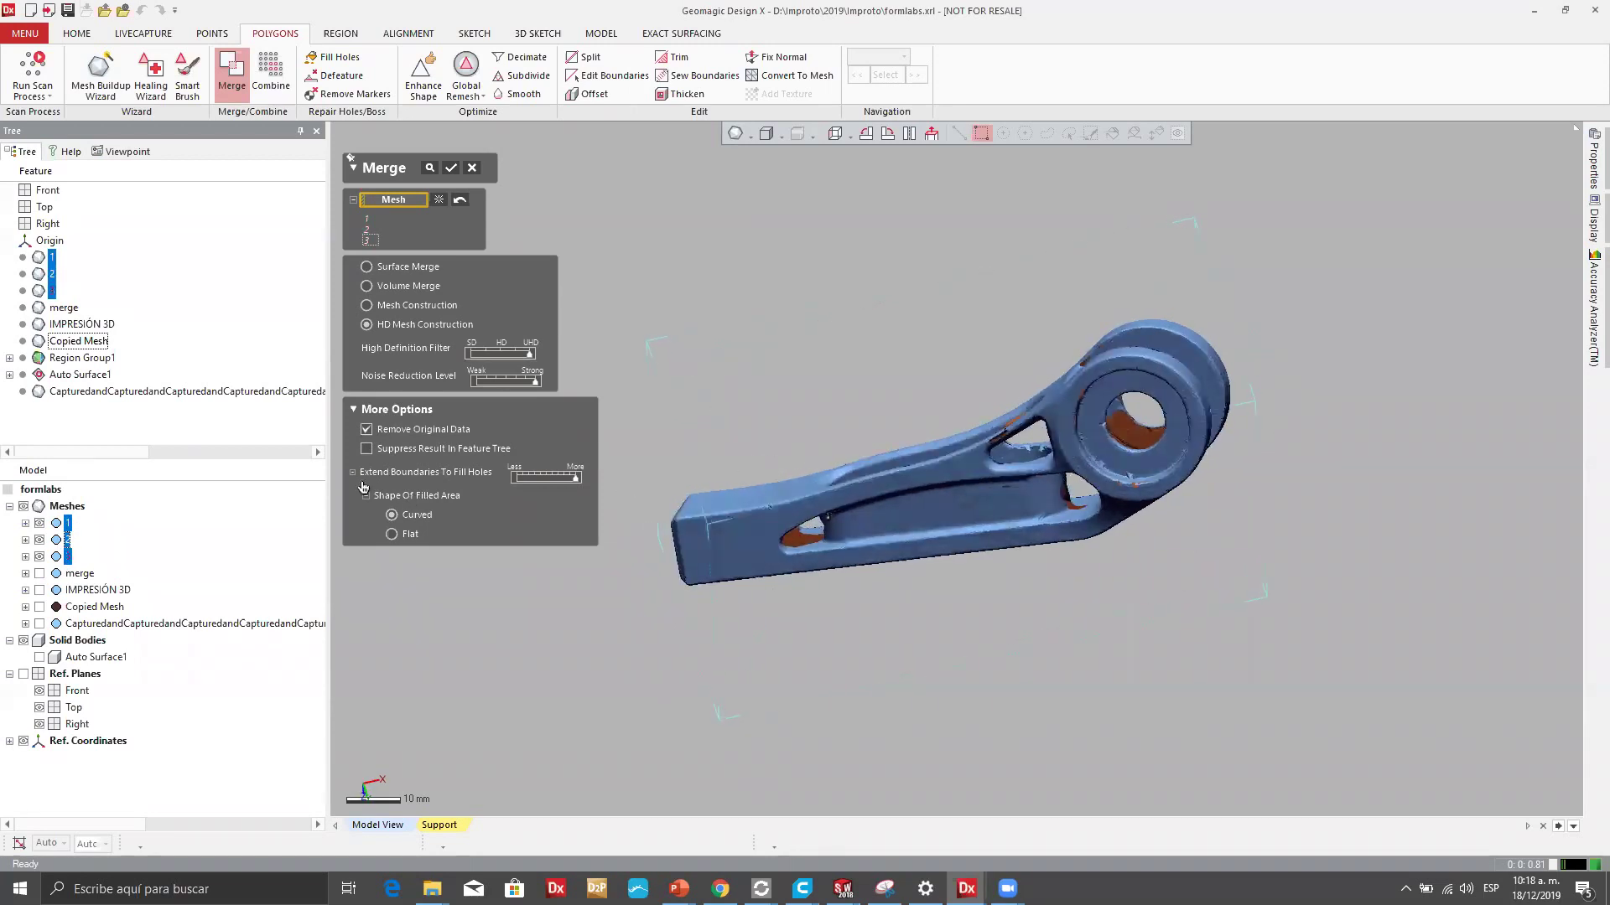
pyautogui.scroll(3, 826, 545)
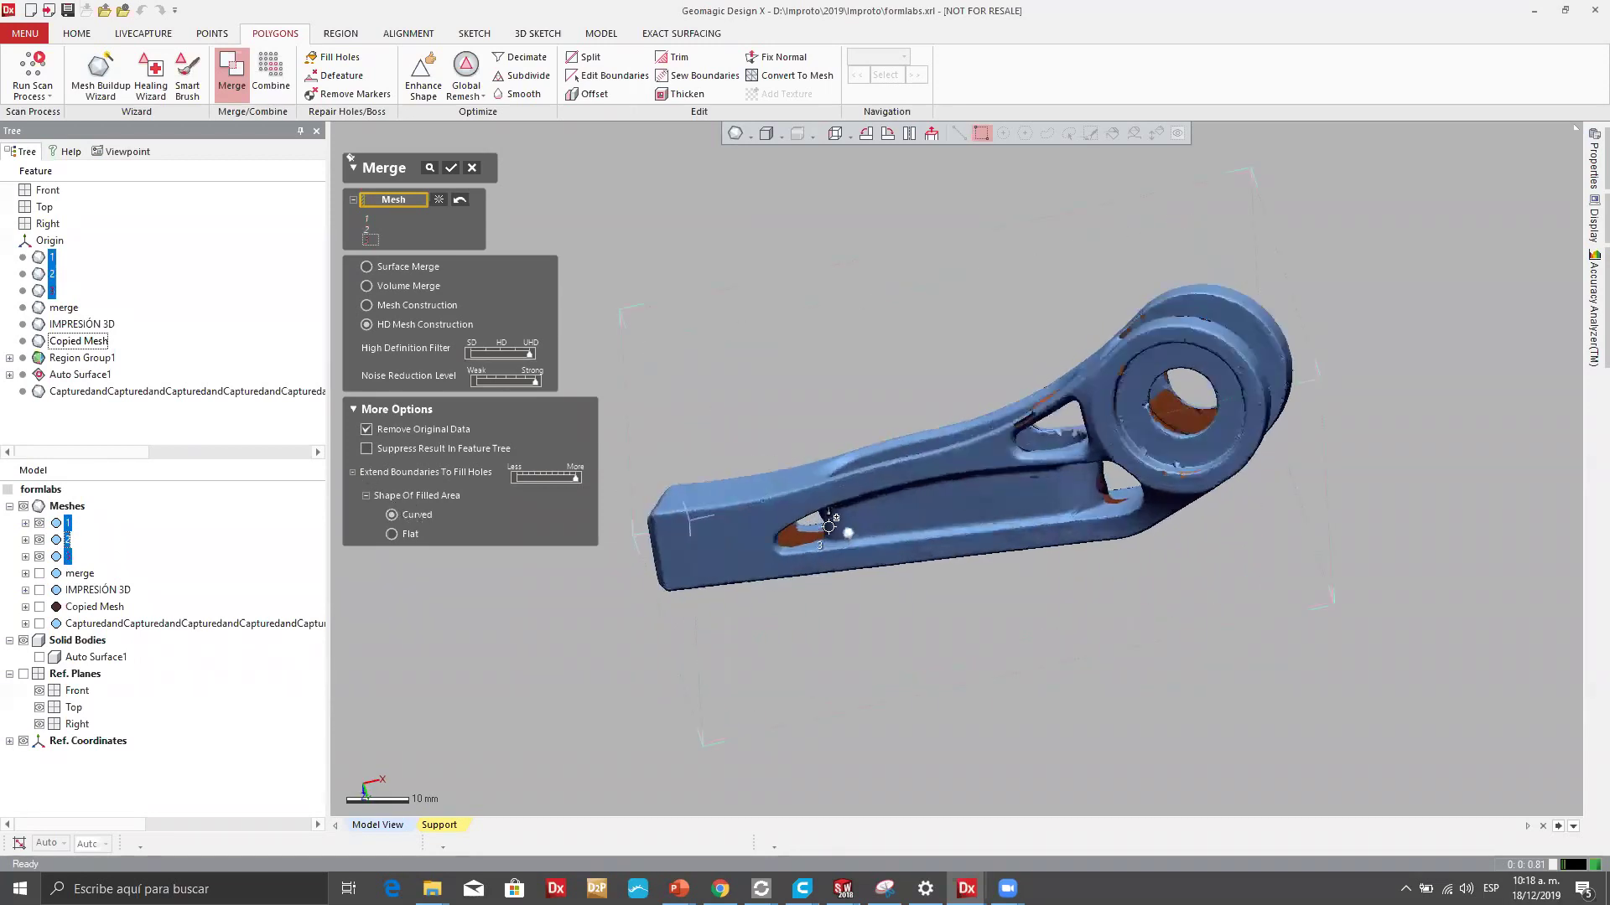
pyautogui.click(429, 166)
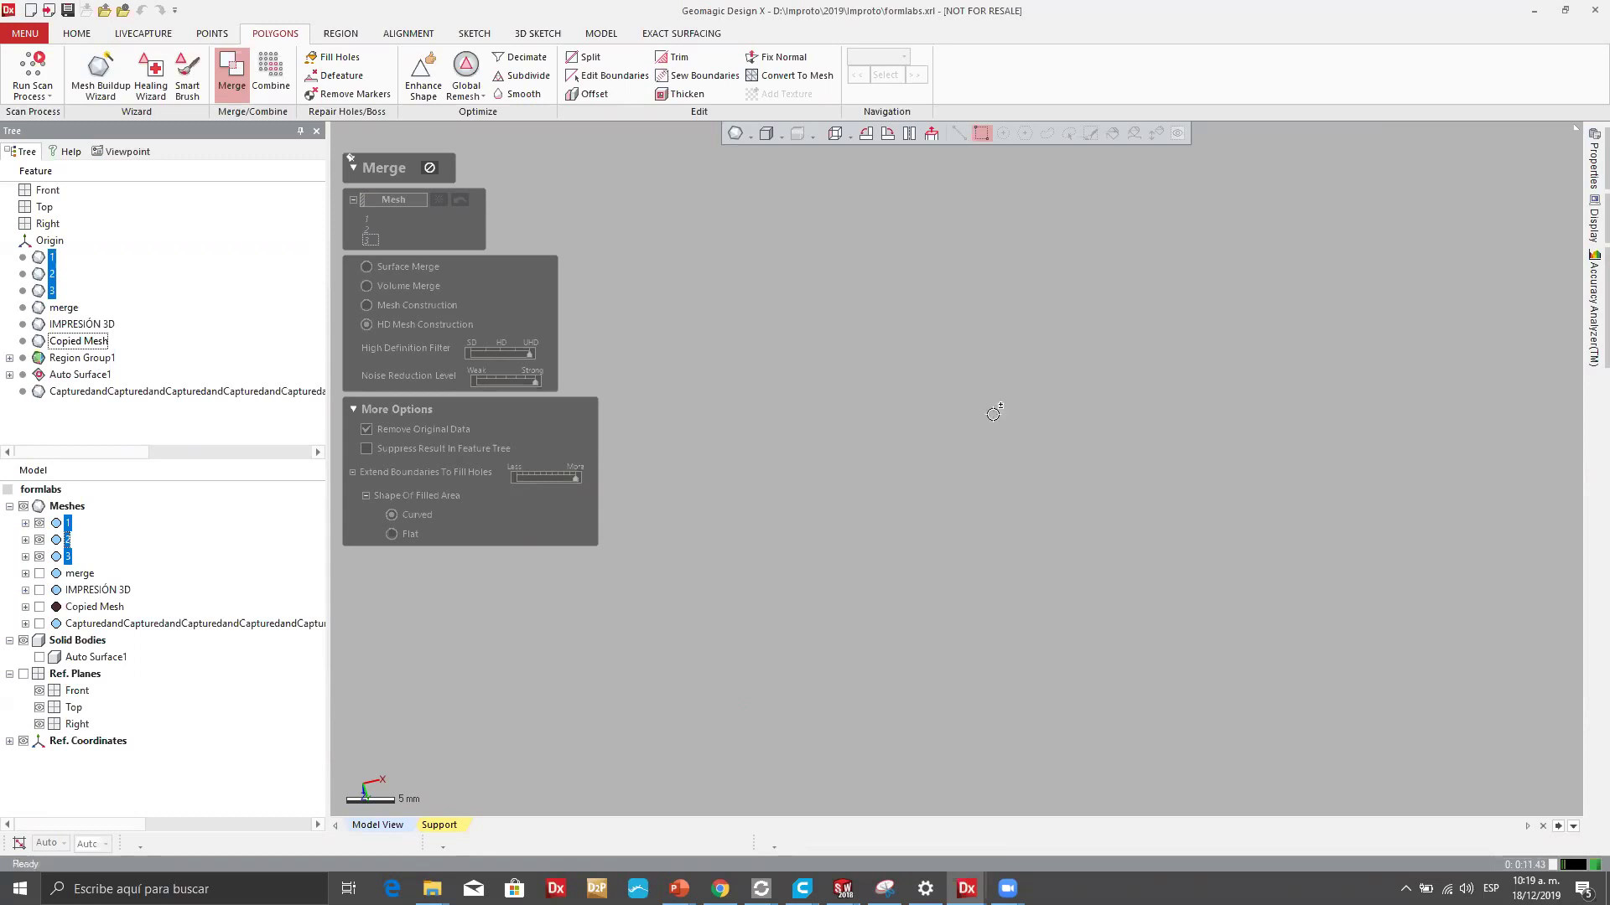
pyautogui.moveTo(961, 379); pyautogui.dragTo(543, 169, button='right')
pyautogui.click(433, 167)
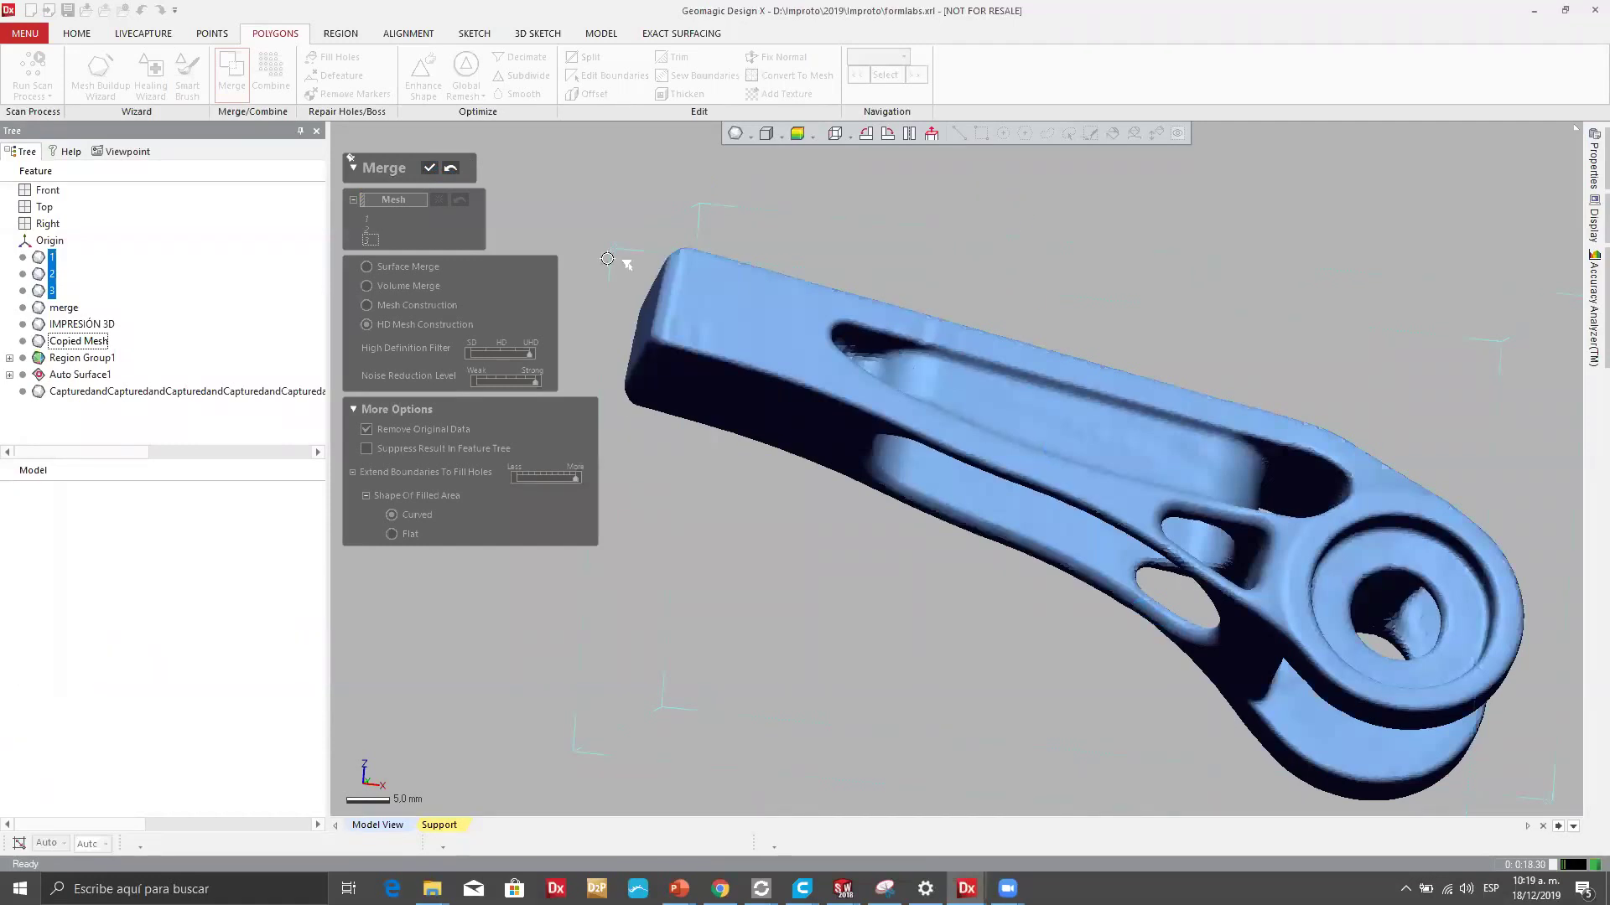
# Inspect the merged lever and its formlabs lettering, and display the mesh as poly-edges only to examine its triangles up close.
pyautogui.moveTo(963, 260); pyautogui.dragTo(883, 519, button='right')
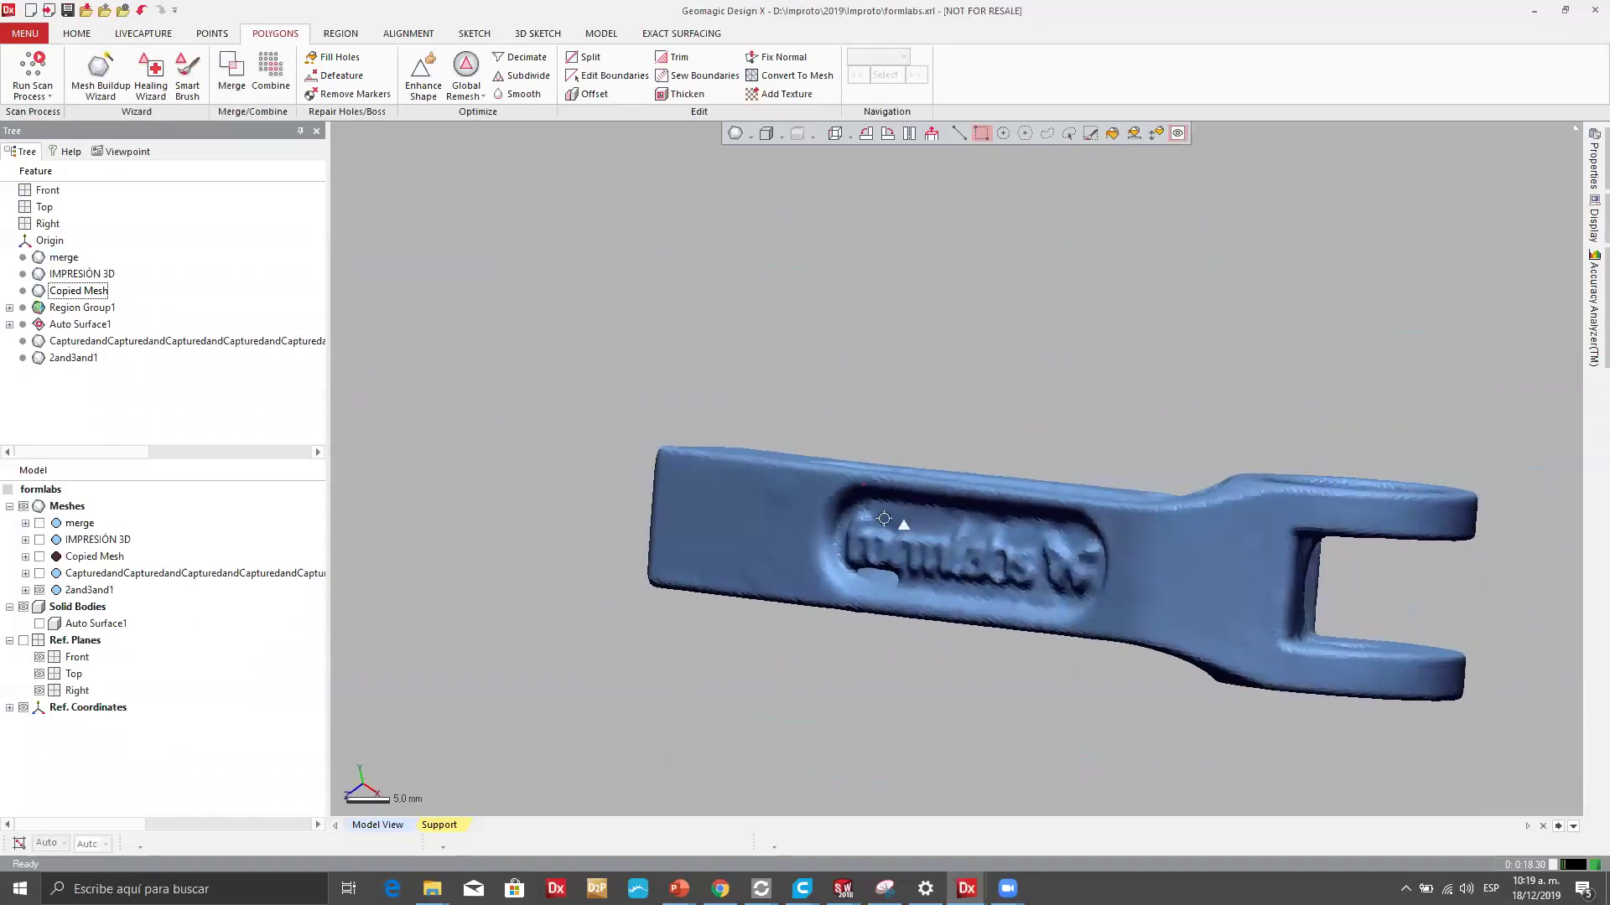
pyautogui.moveTo(723, 554); pyautogui.dragTo(899, 375, button='right')
pyautogui.moveTo(801, 474); pyautogui.dragTo(758, 167, button='right')
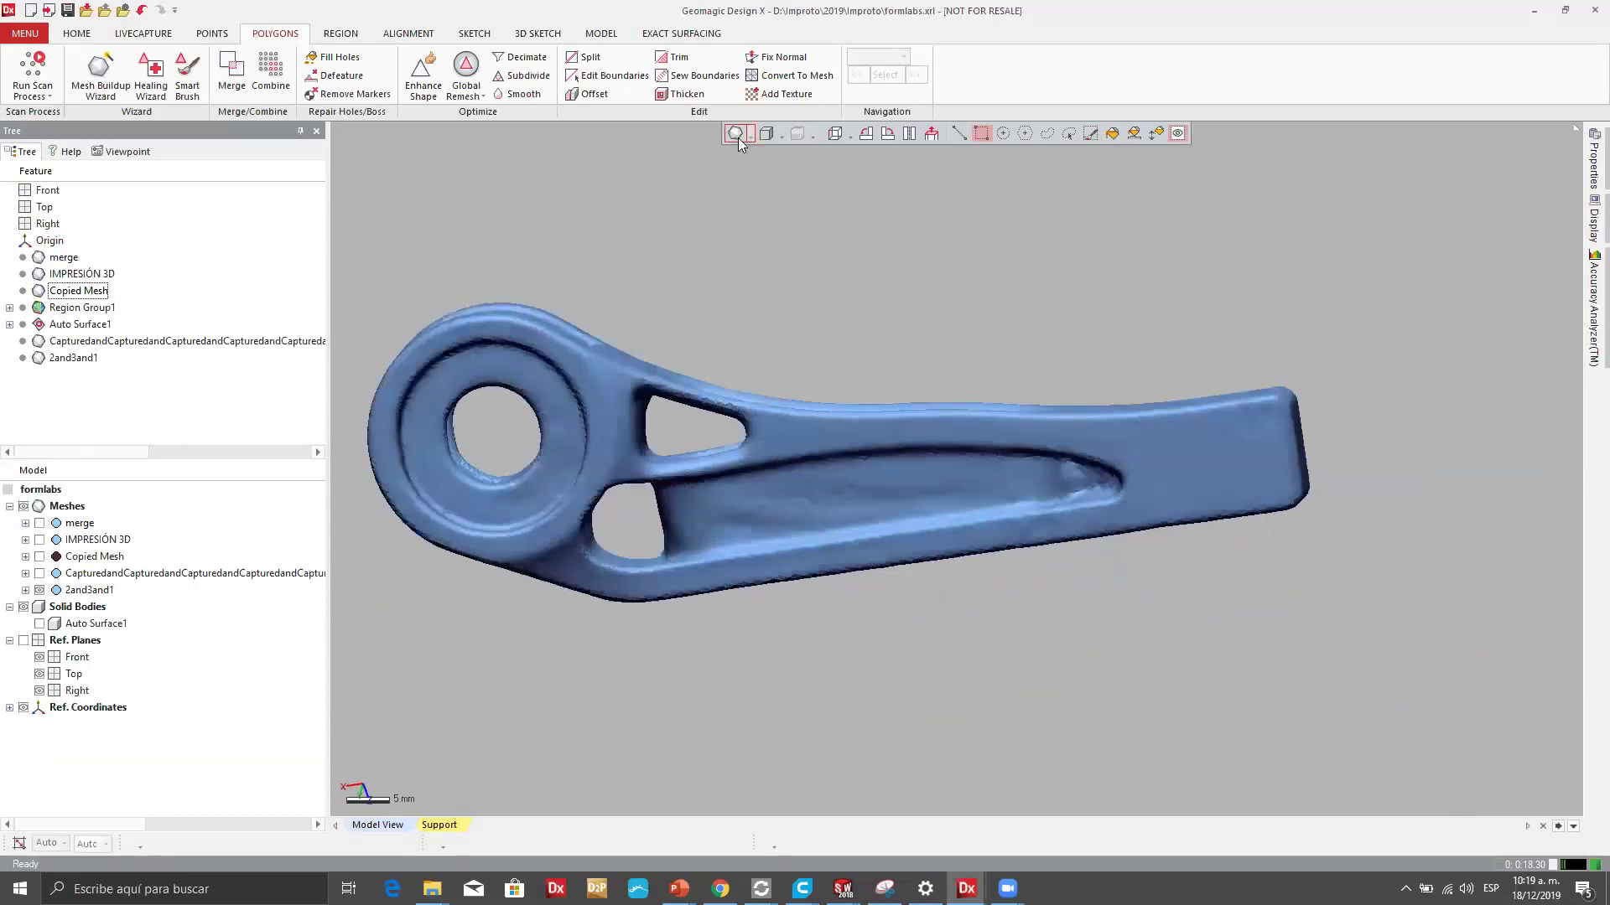
pyautogui.click(103, 591)
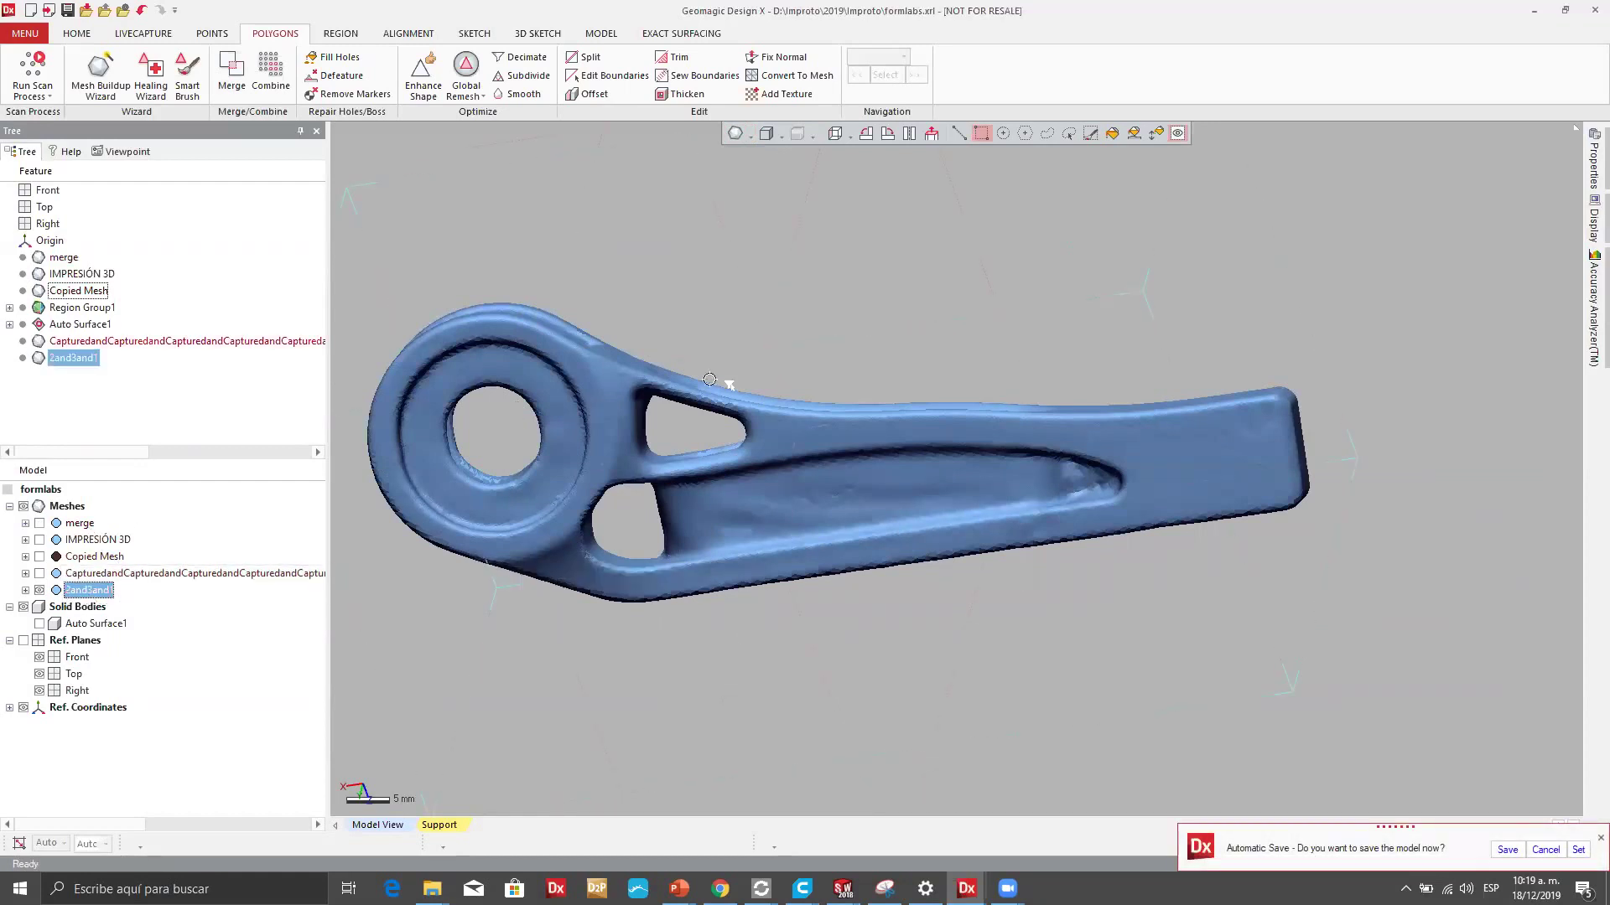
pyautogui.click(746, 136)
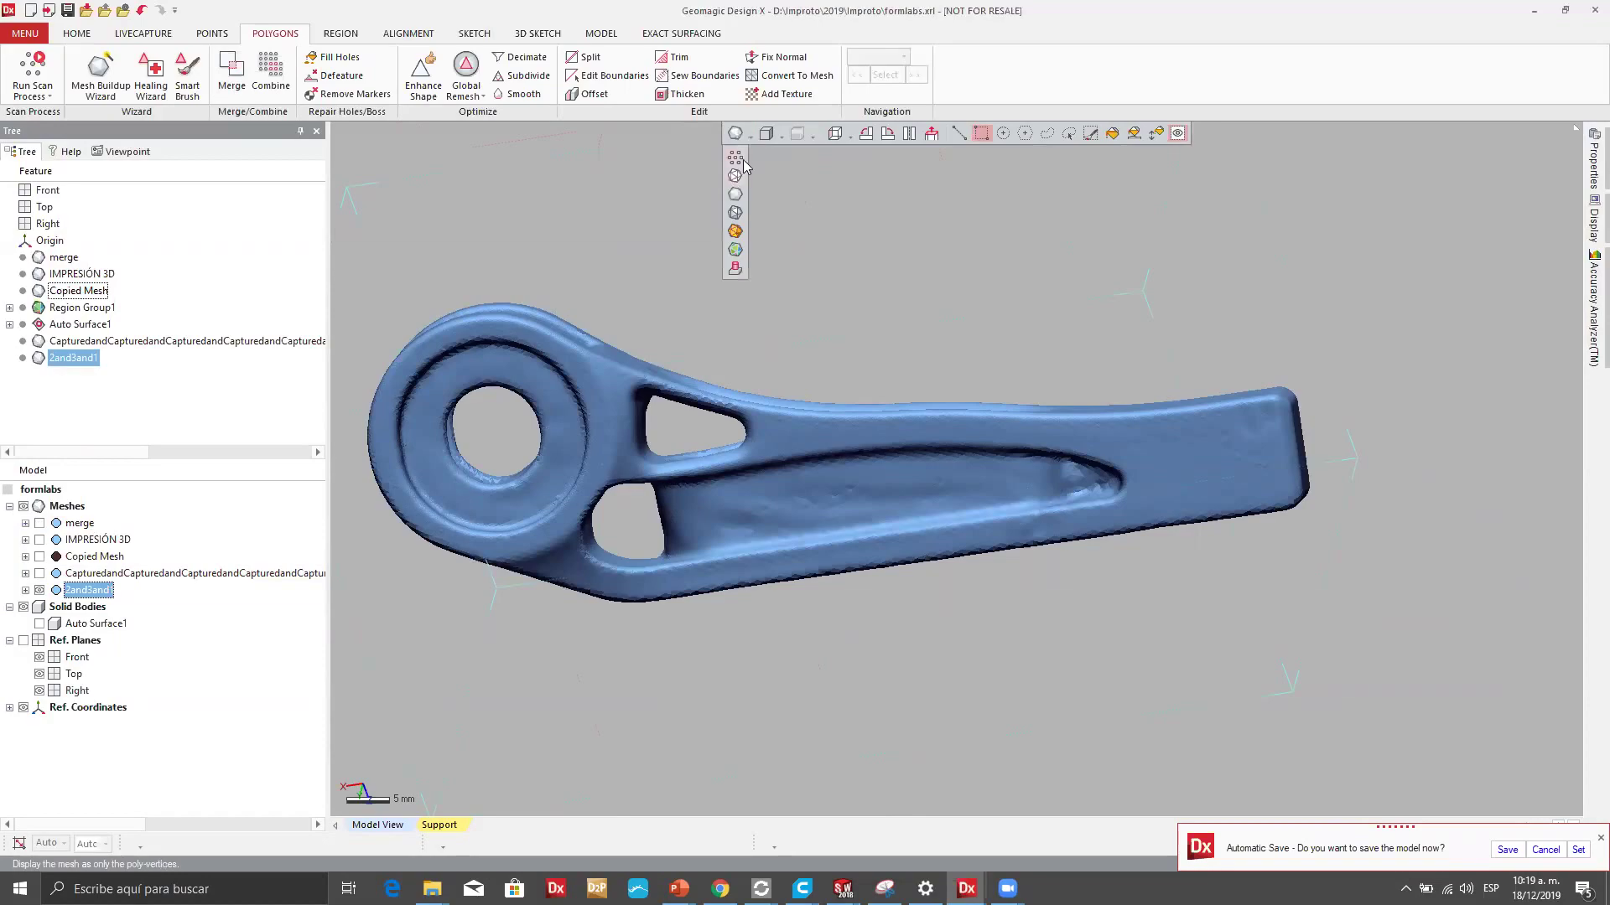
pyautogui.click(735, 176)
pyautogui.scroll(6, 945, 461)
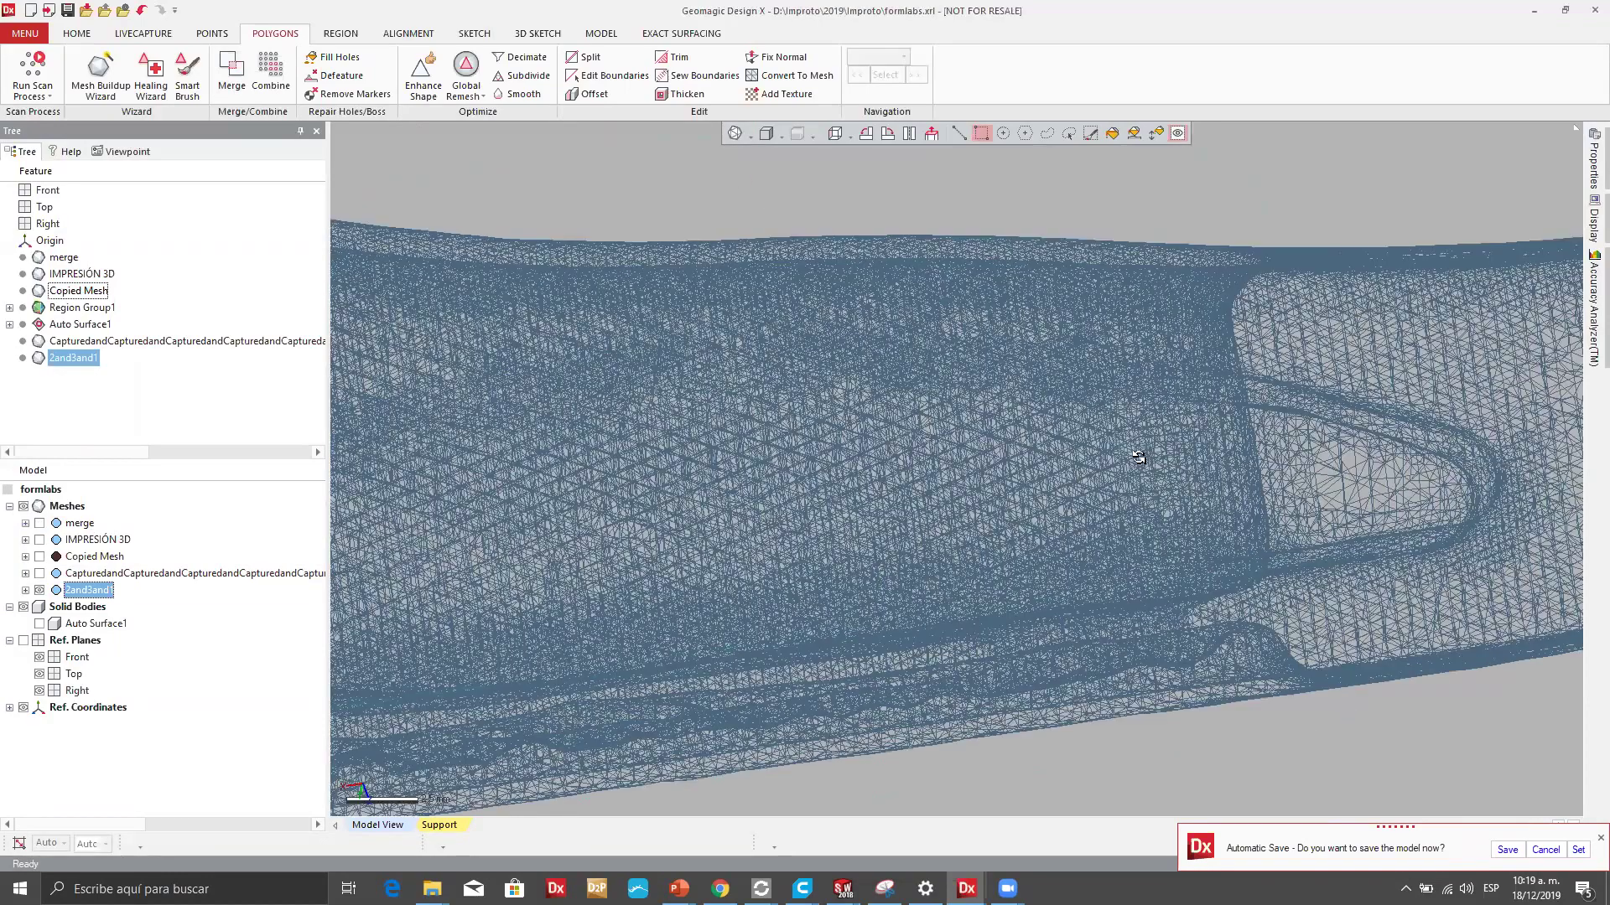
pyautogui.moveTo(945, 480); pyautogui.dragTo(809, 254, button='right')
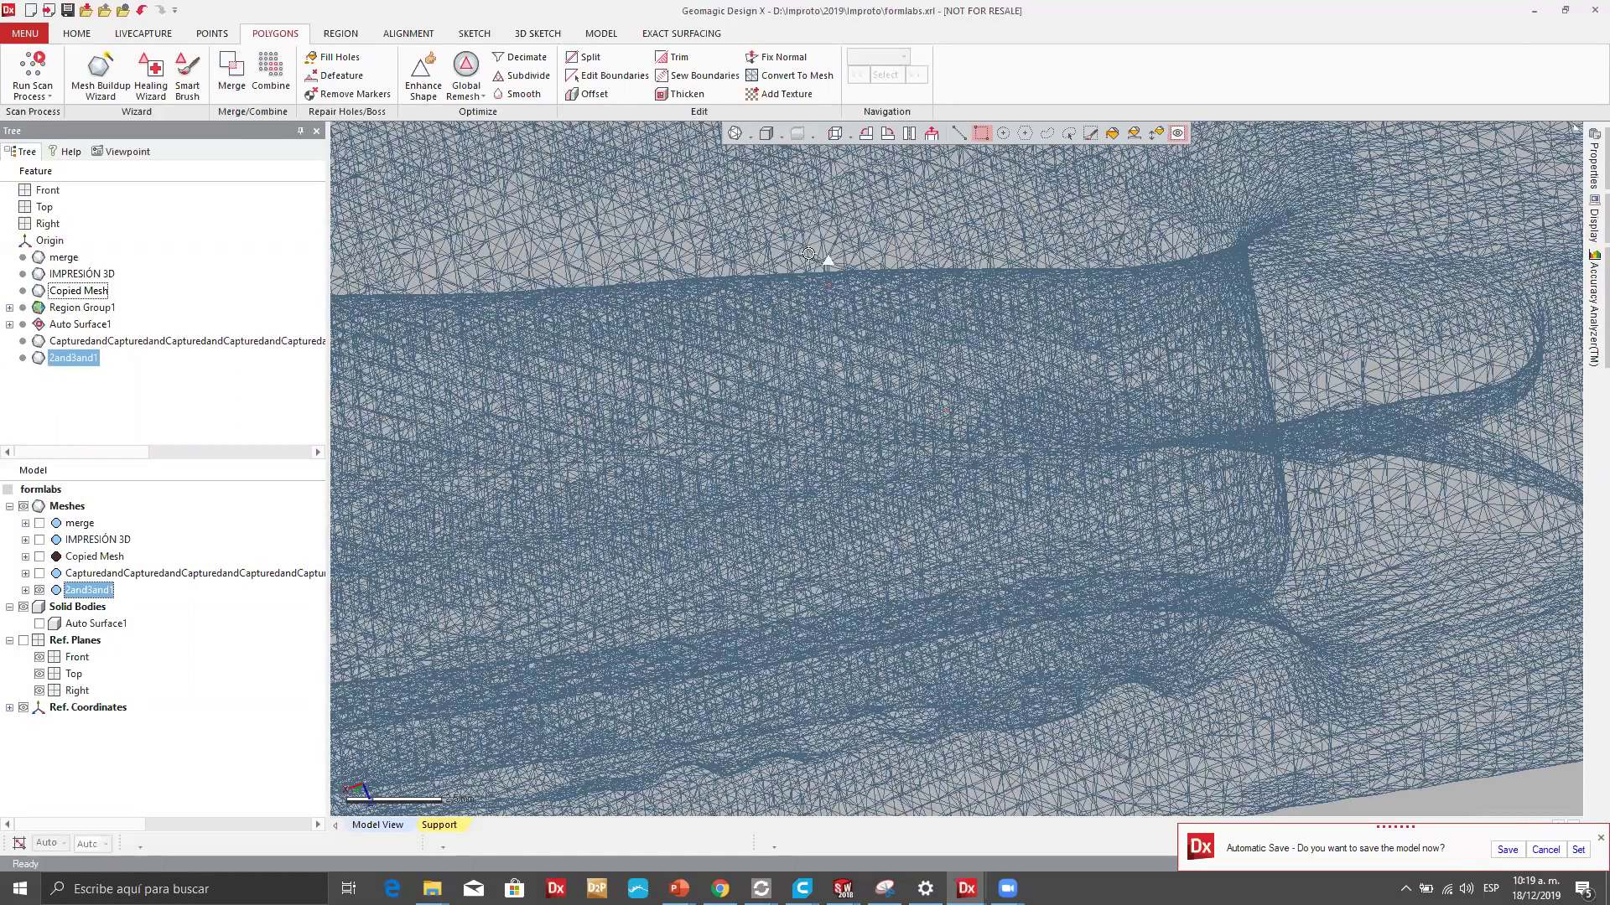
# Return the merged mesh to plain shaded display and examine the lever's closed surfaces from several angles.
pyautogui.click(750, 136)
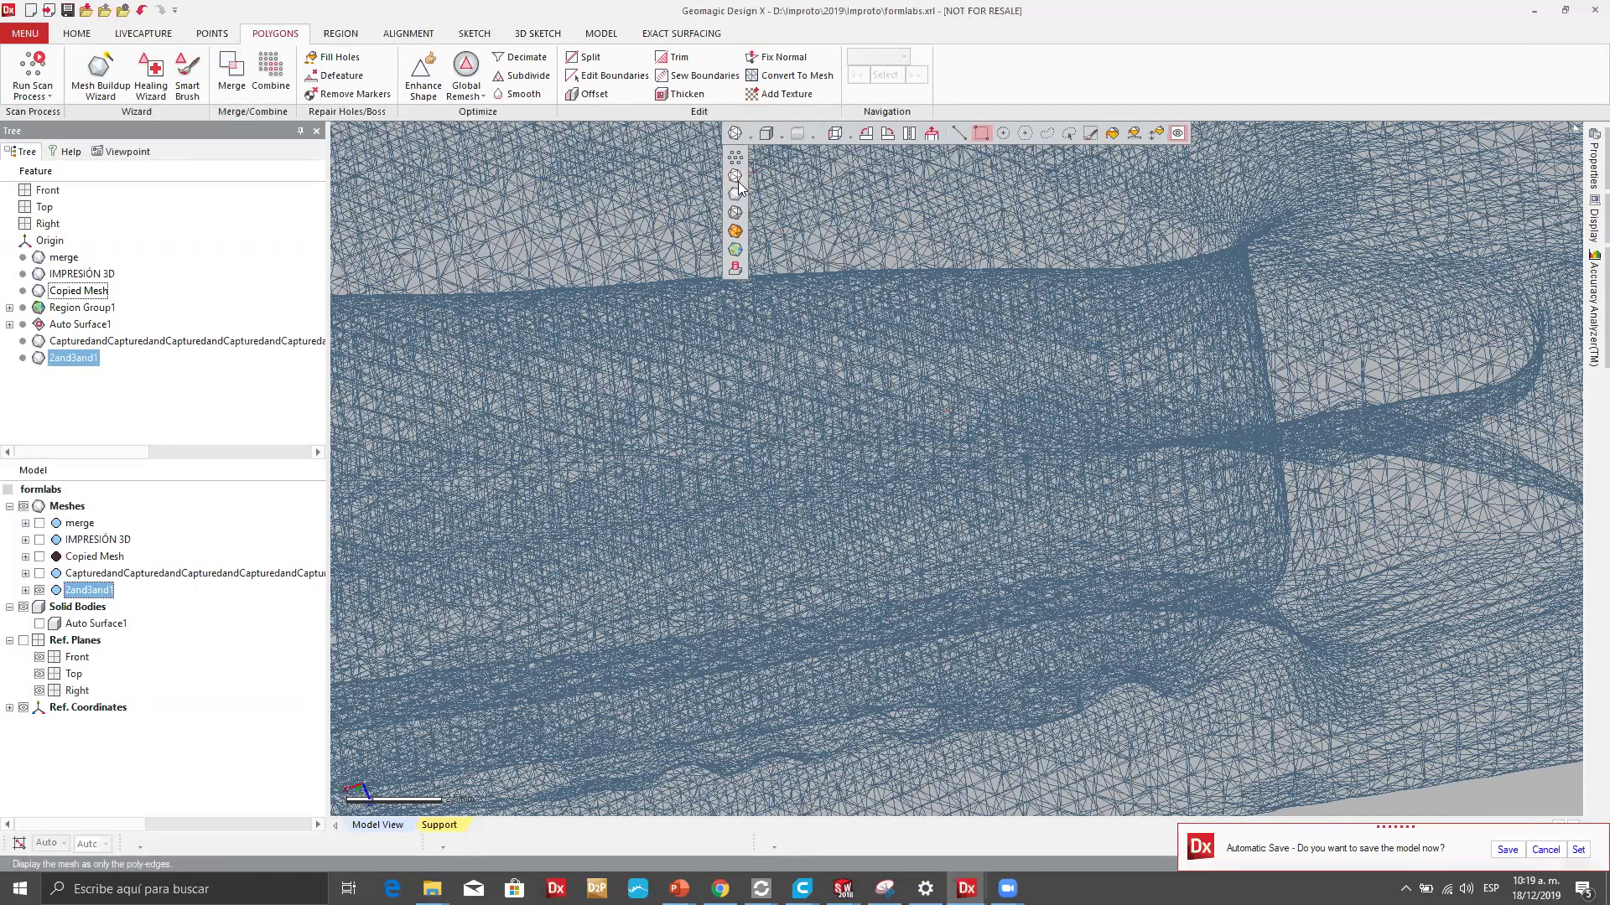
pyautogui.click(738, 198)
pyautogui.scroll(-5, 852, 323)
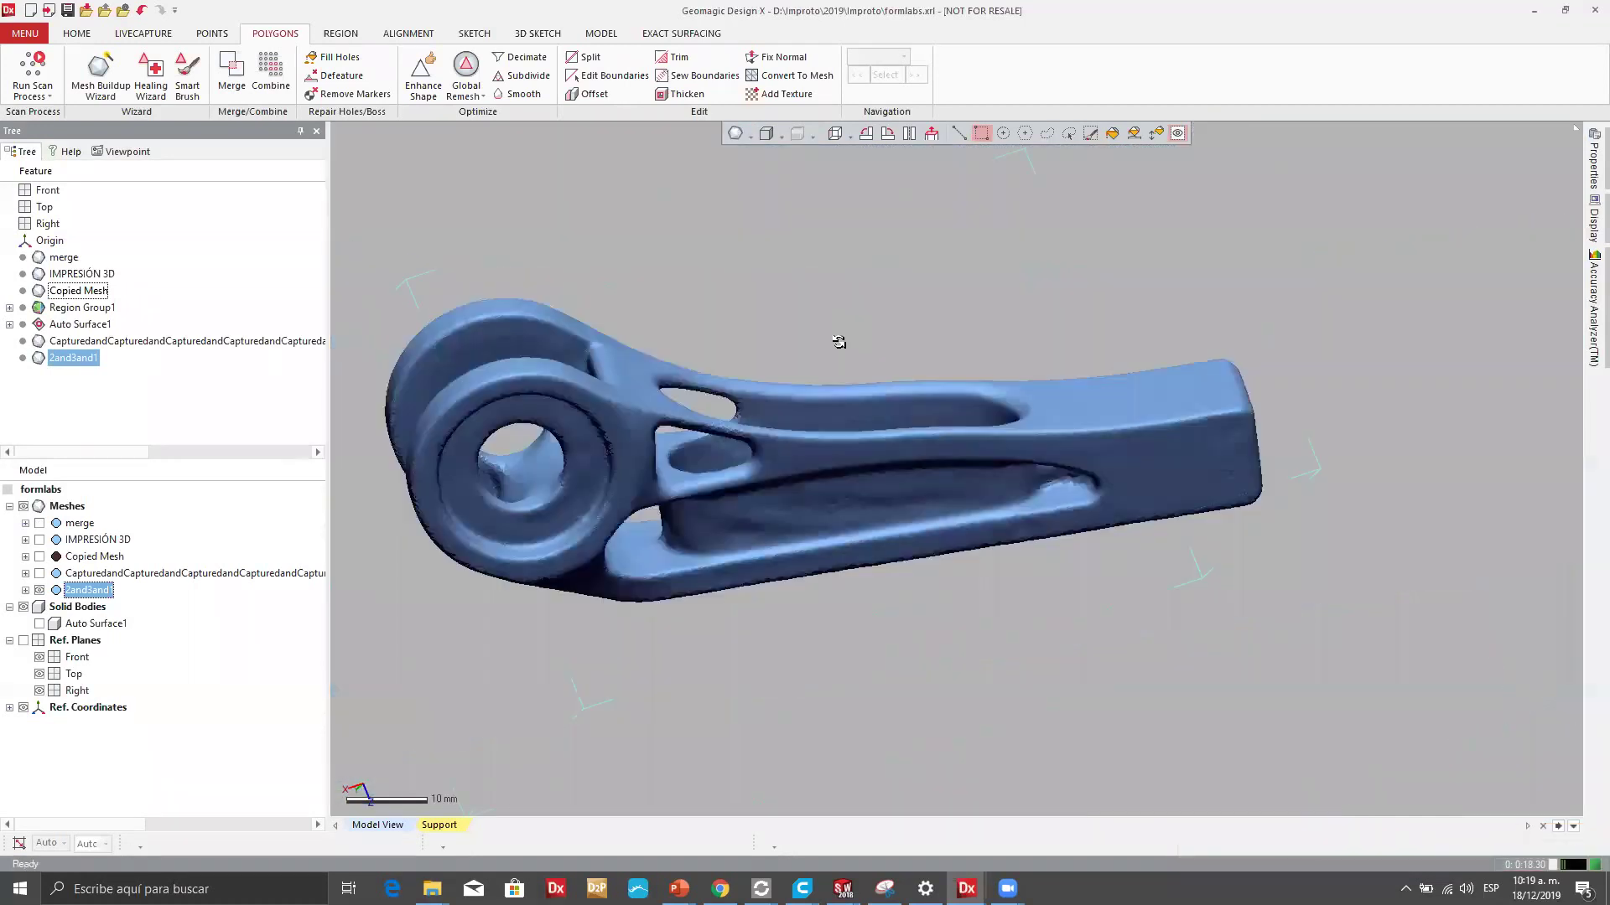
pyautogui.moveTo(767, 476)
pyautogui.mouseDown(button='right')
pyautogui.moveTo(963, 377)
pyautogui.moveTo(1204, 334)
pyautogui.moveTo(819, 240)
pyautogui.moveTo(864, 273)
pyautogui.moveTo(863, 299)
pyautogui.moveTo(541, 347)
pyautogui.mouseUp(button='right')
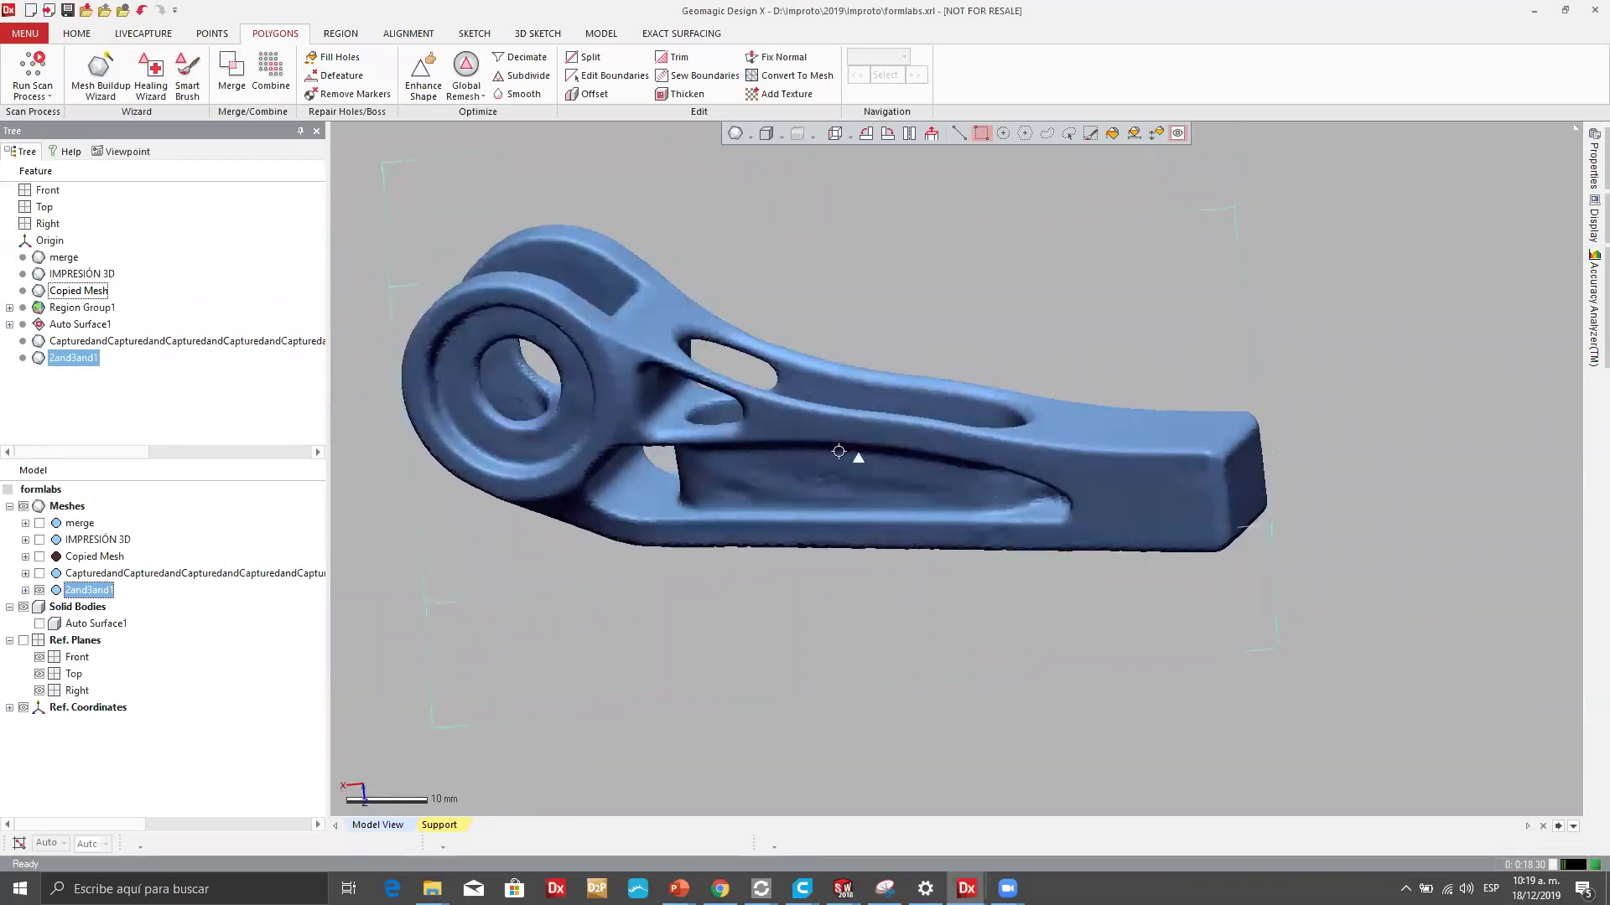
pyautogui.moveTo(860, 374); pyautogui.dragTo(912, 446, button='right')
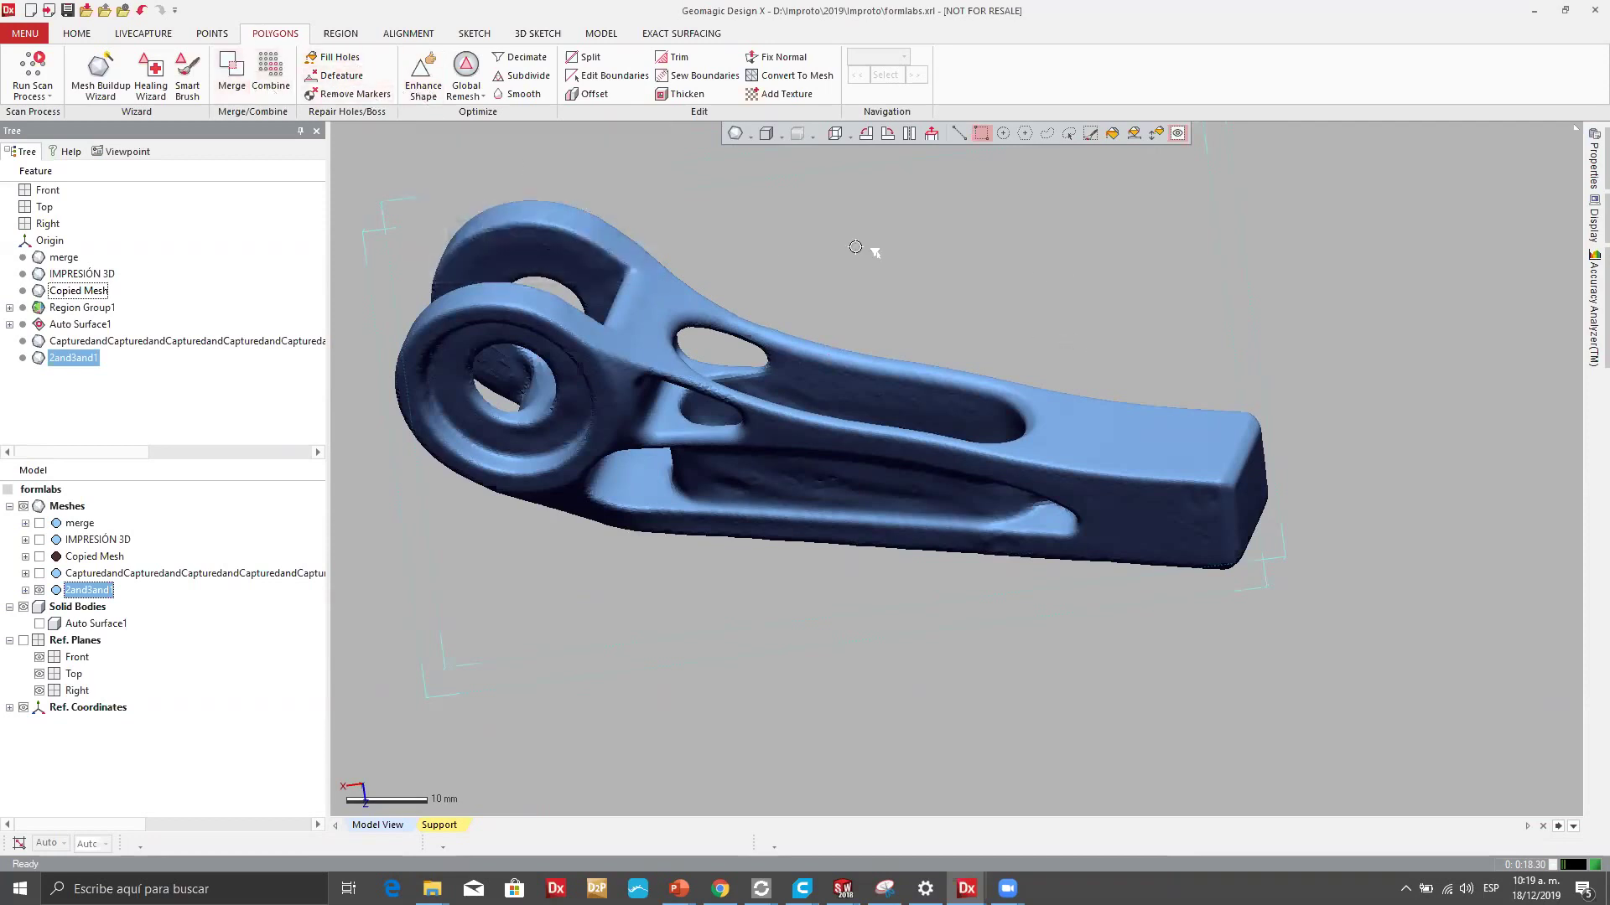
# Set up a Global Remesh of the merged lever mesh with edge length multiplier 1 and Make Clean And Manifold Solid Mesh enabled.
pyautogui.click(477, 98)
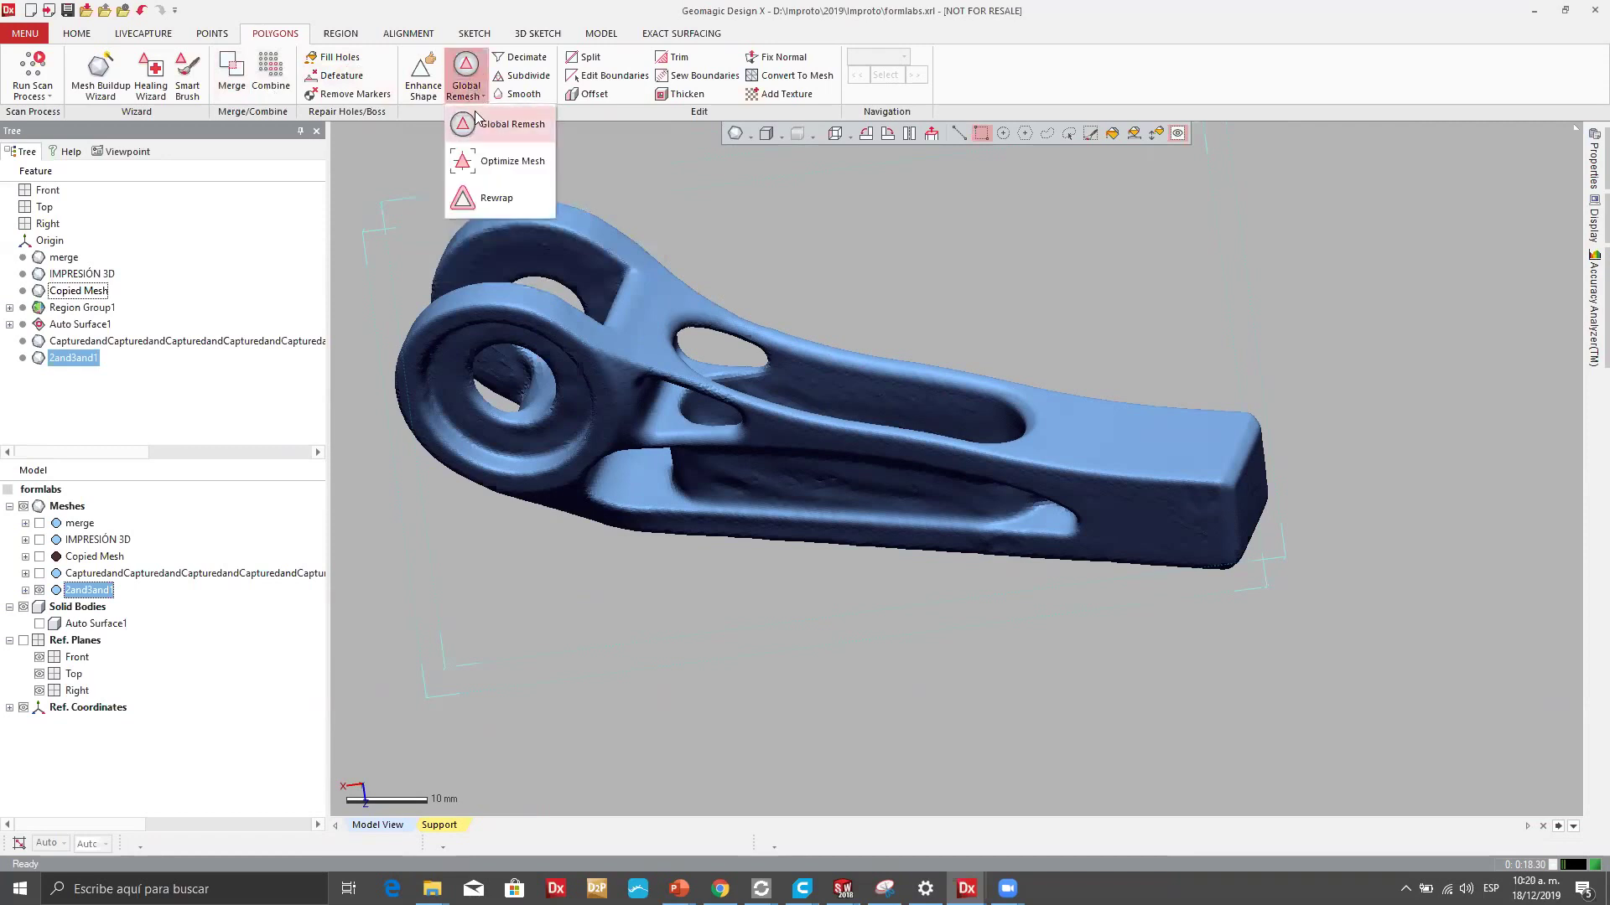
pyautogui.click(534, 127)
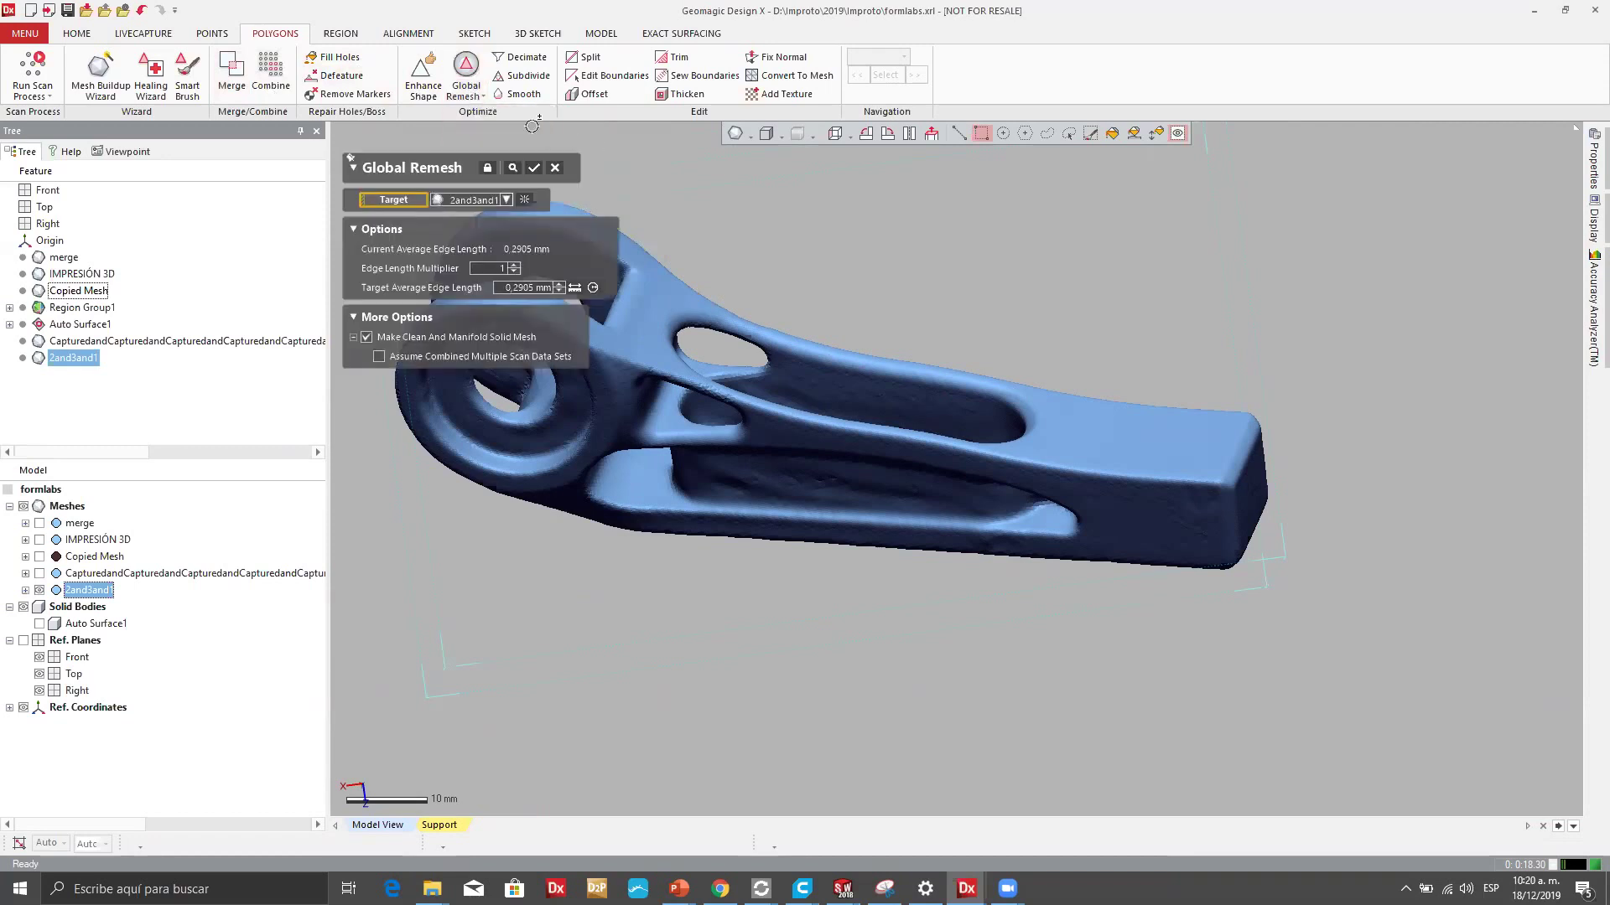
pyautogui.click(367, 338)
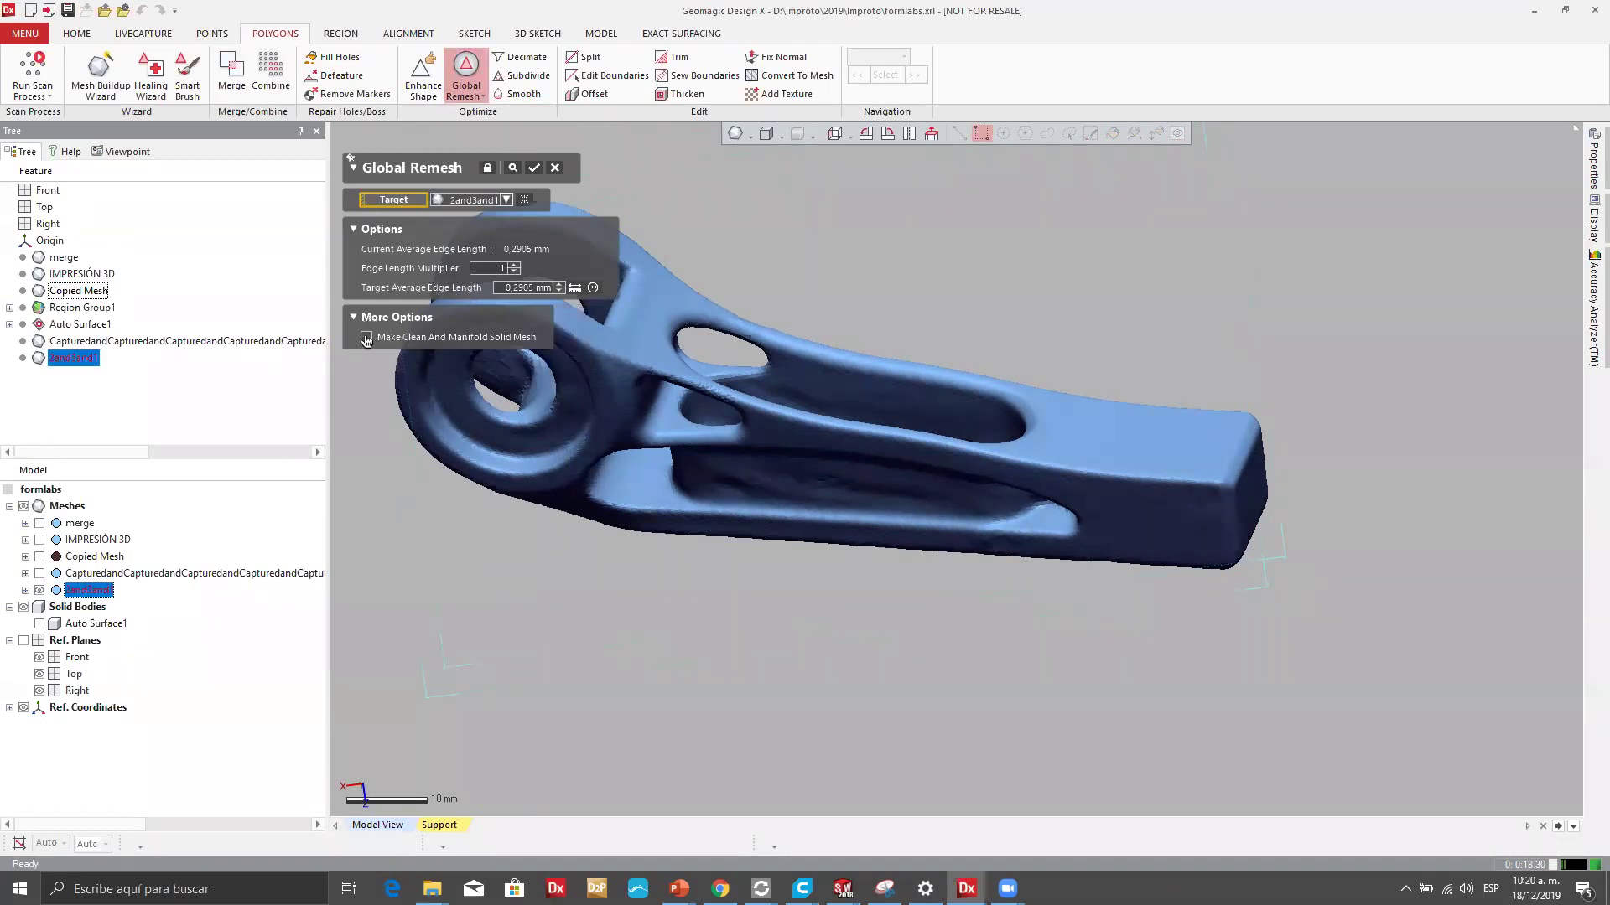
pyautogui.click(366, 337)
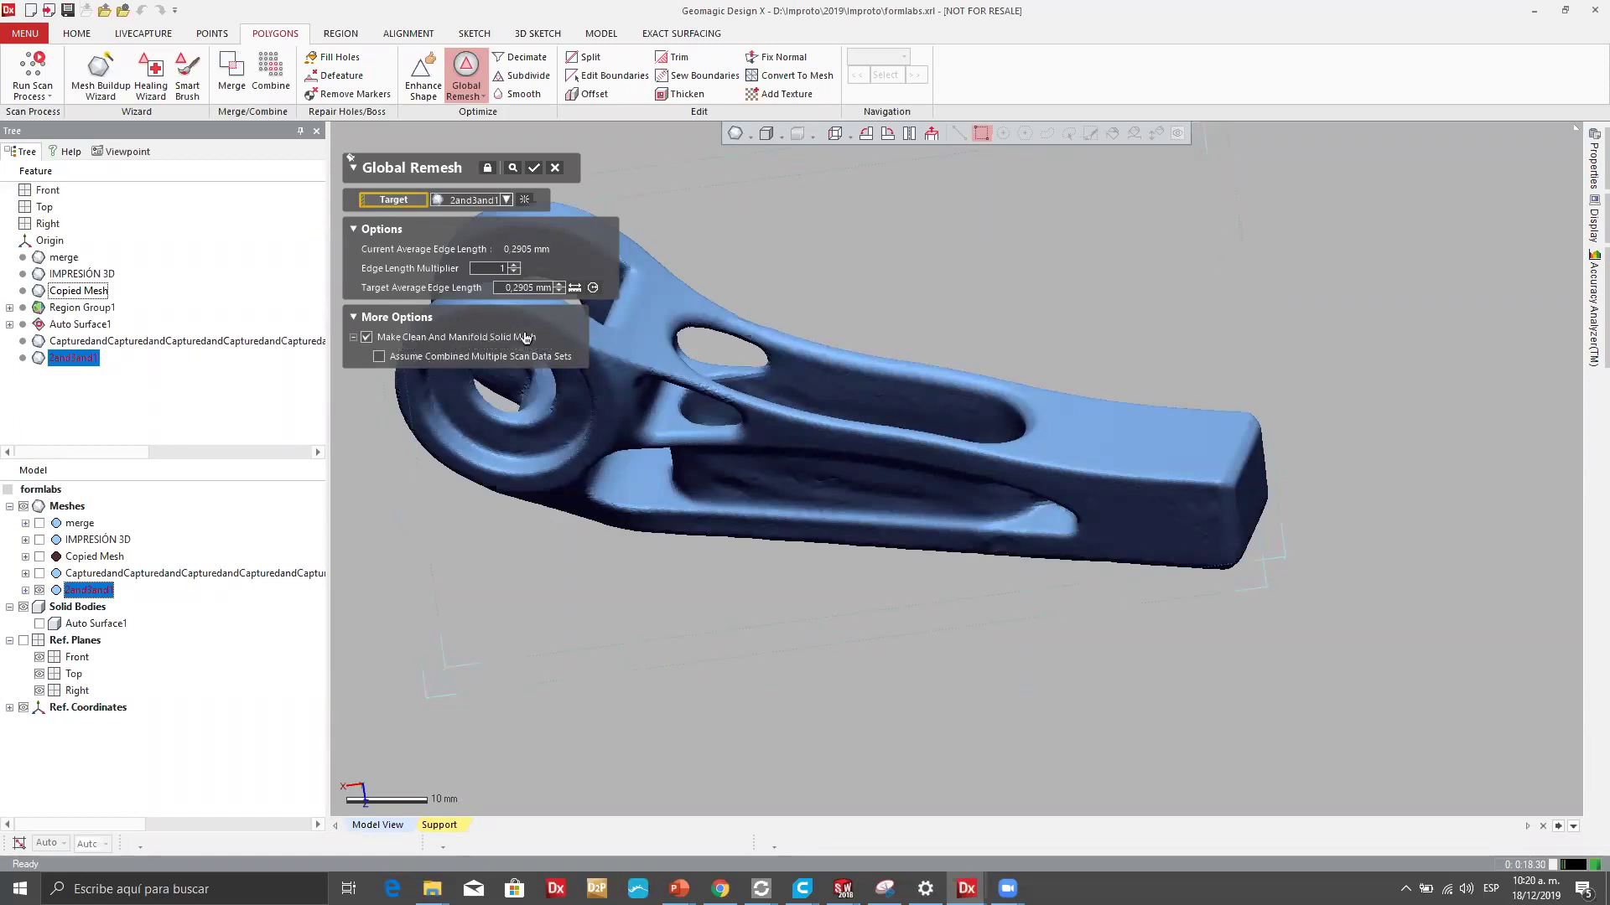
pyautogui.scroll(-3, 755, 265)
pyautogui.scroll(4, 751, 267)
pyautogui.moveTo(903, 387); pyautogui.dragTo(978, 496, button='right')
pyautogui.moveTo(938, 446); pyautogui.dragTo(948, 646, button='right')
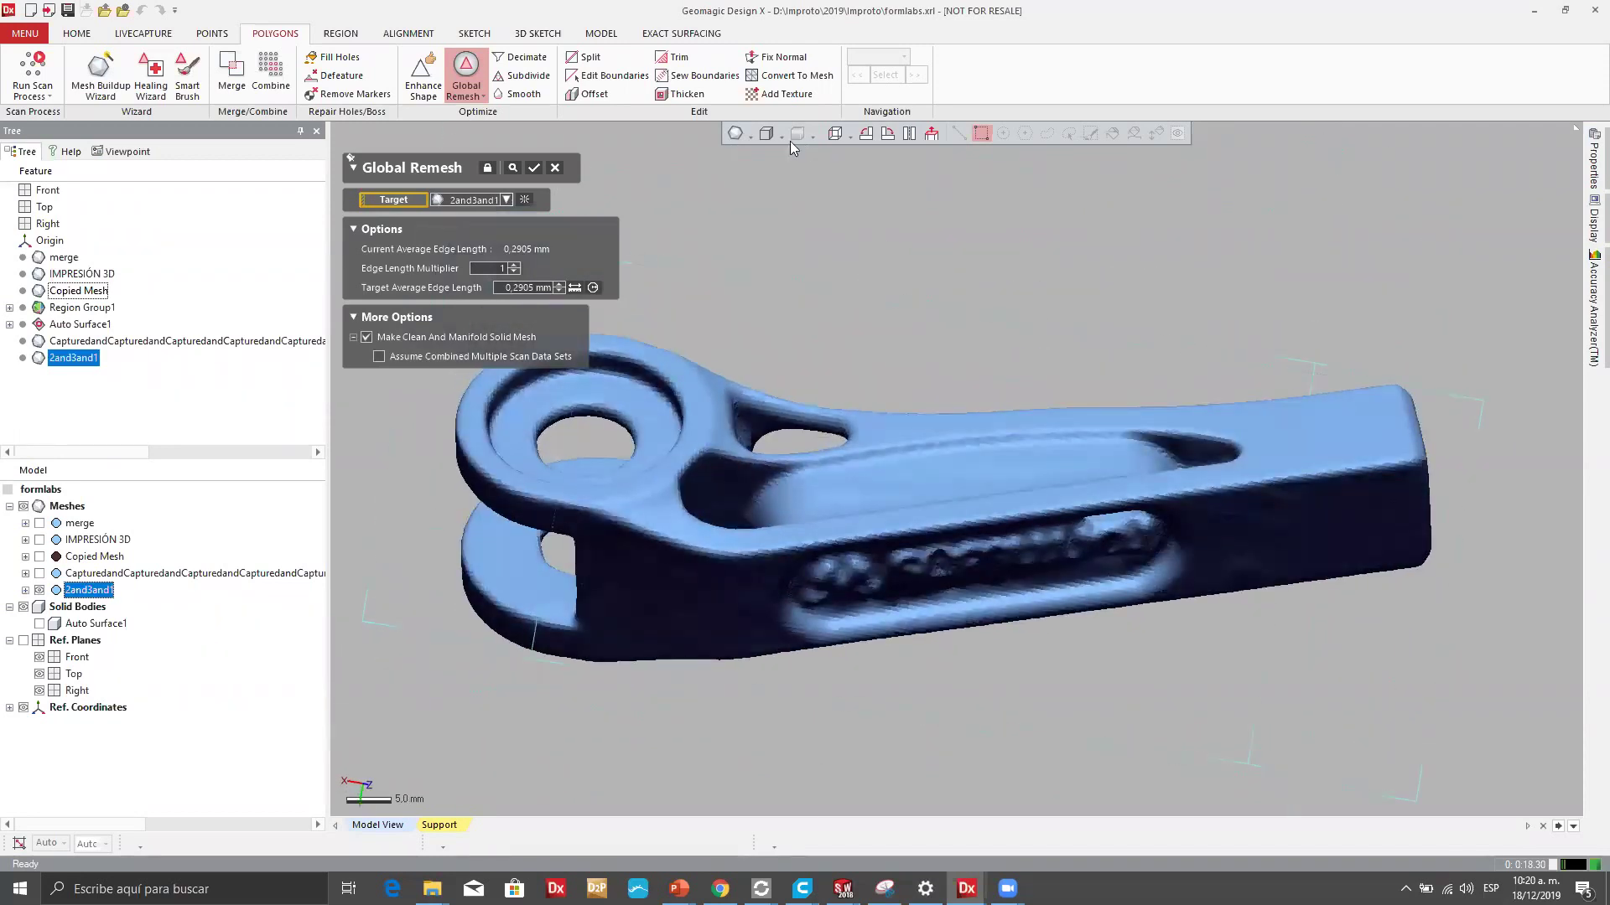
# Display the mesh as poly-edges only and preview the Global Remesh on the merged lever.
pyautogui.click(738, 135)
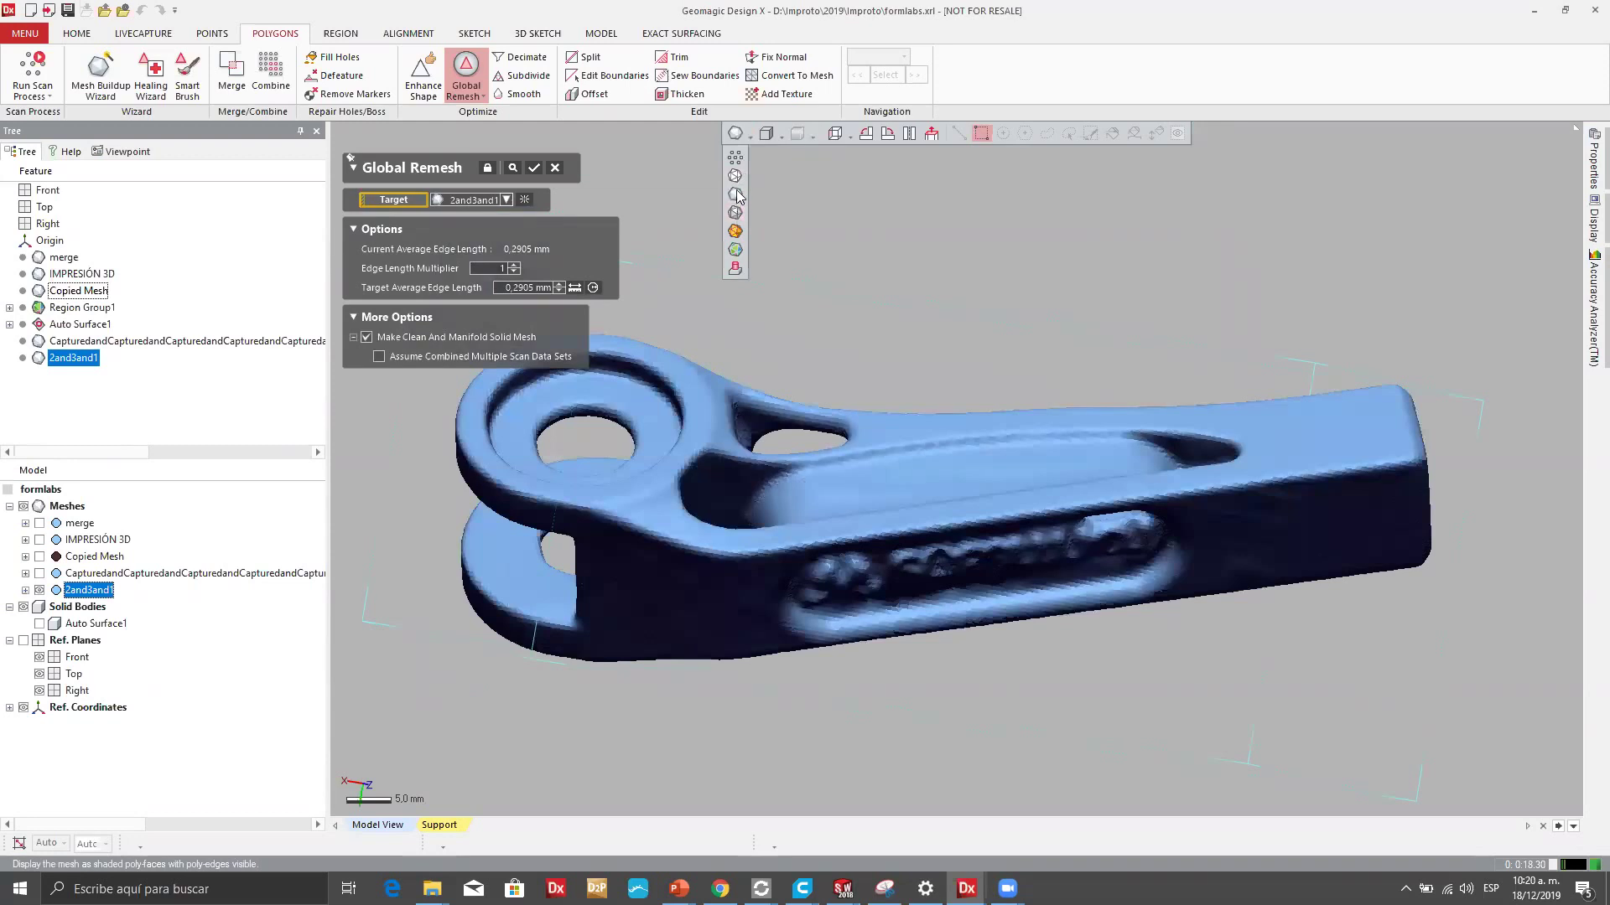
pyautogui.click(736, 195)
pyautogui.moveTo(875, 425); pyautogui.dragTo(872, 414, button='right')
pyautogui.click(514, 169)
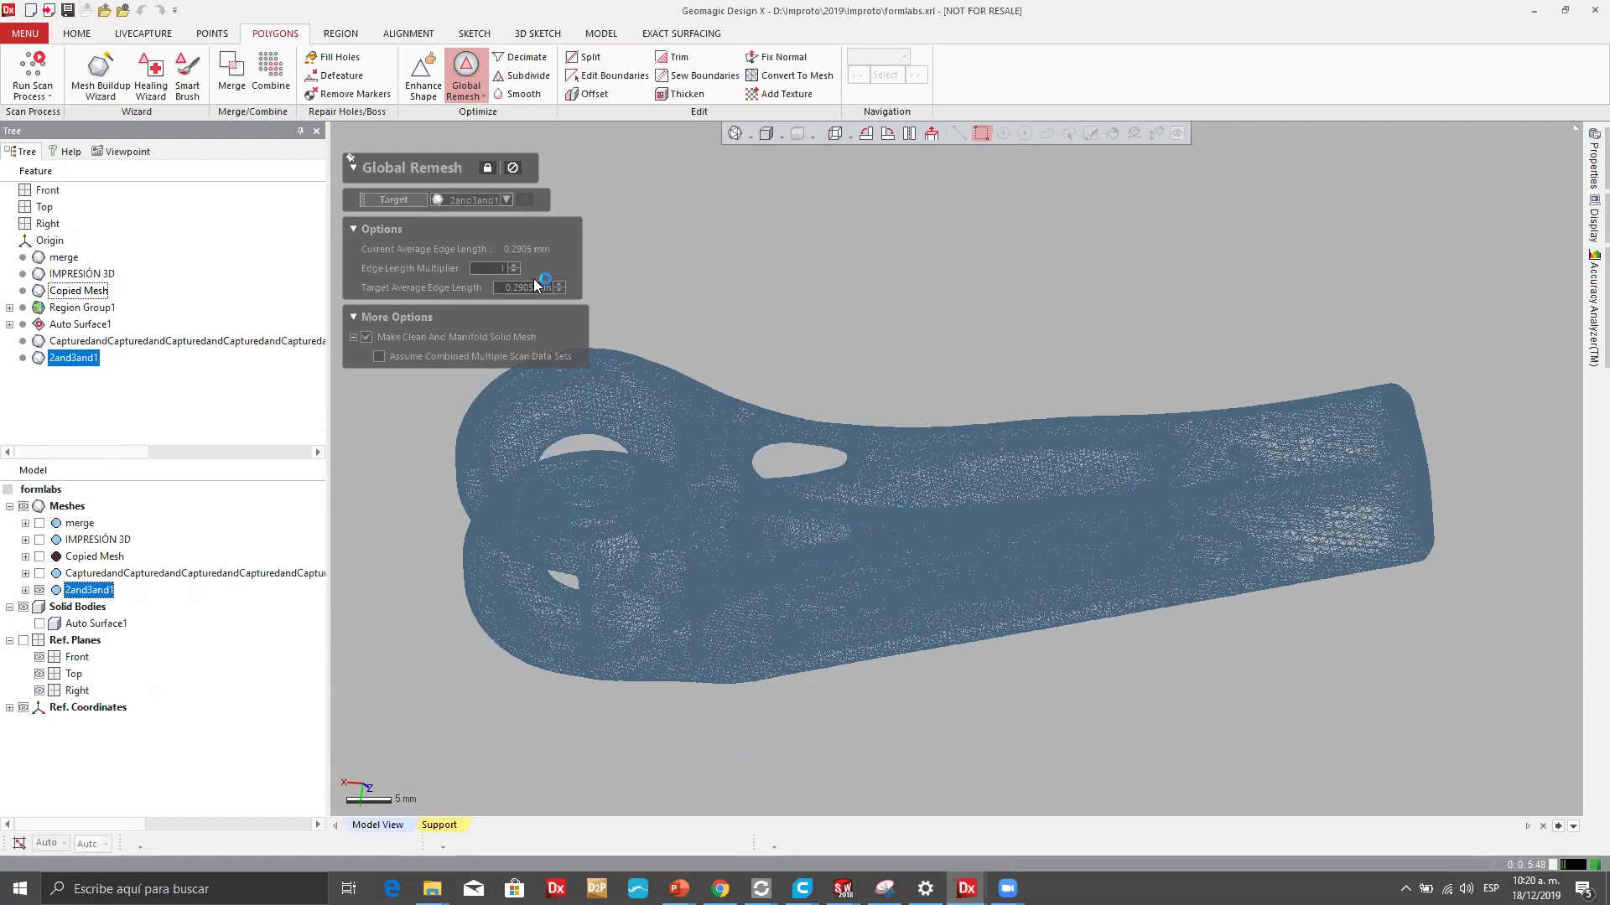
# Examine the remeshed triangles up close along the lever arm and accept the Global Remesh.
pyautogui.scroll(4, 908, 478)
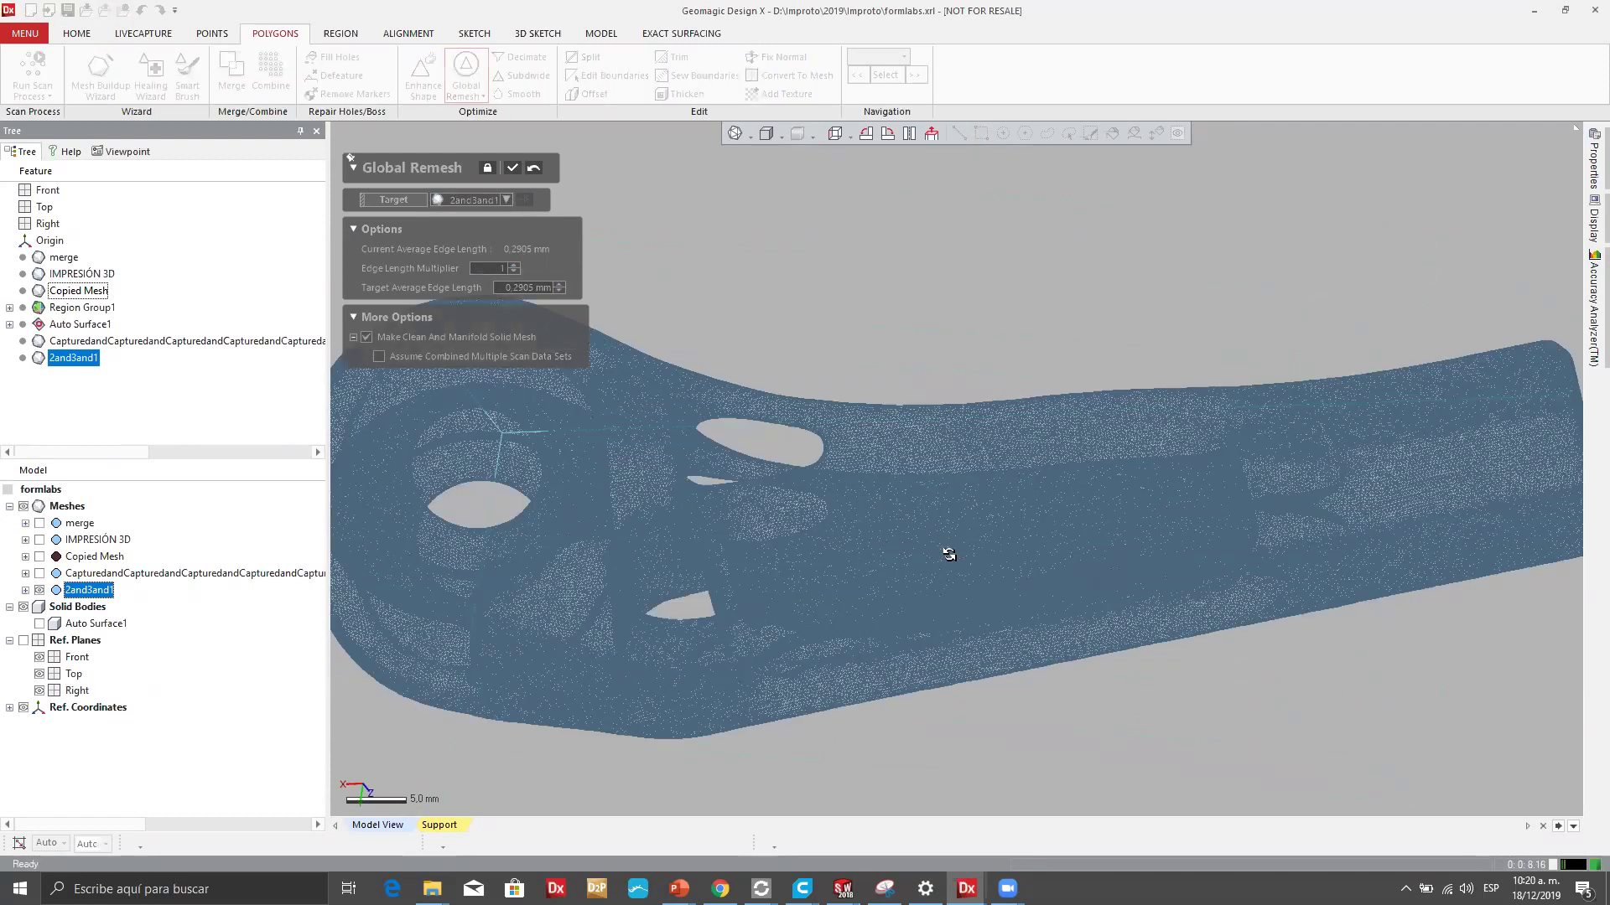
pyautogui.scroll(-3, 948, 554)
pyautogui.moveTo(945, 646); pyautogui.dragTo(920, 532, button='right')
pyautogui.scroll(3, 897, 493)
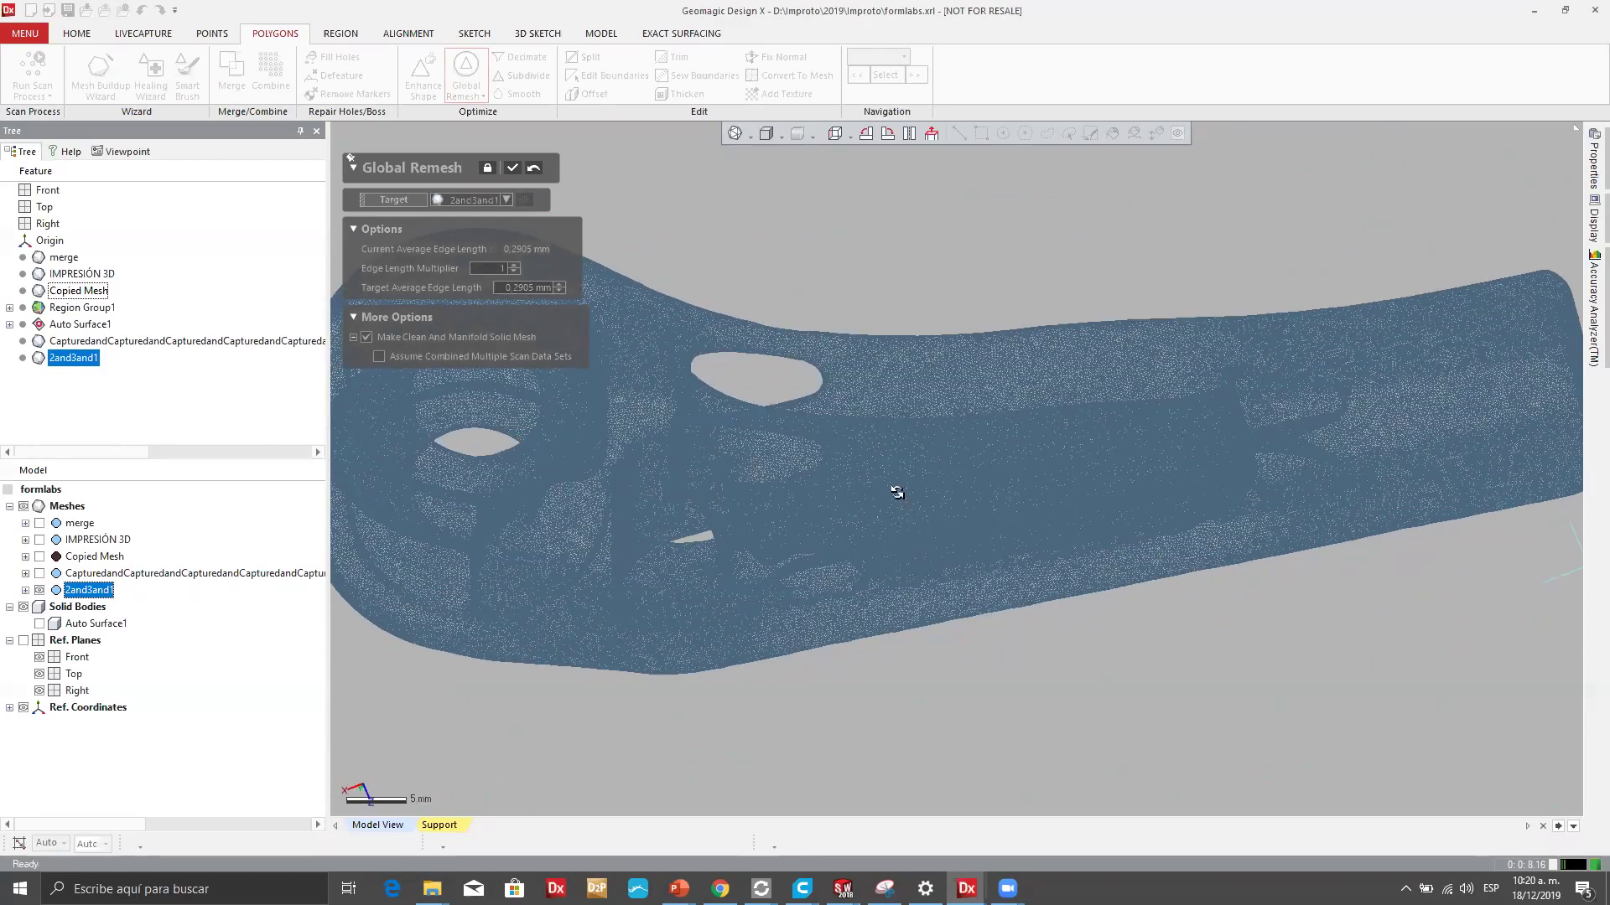
pyautogui.scroll(5, 945, 399)
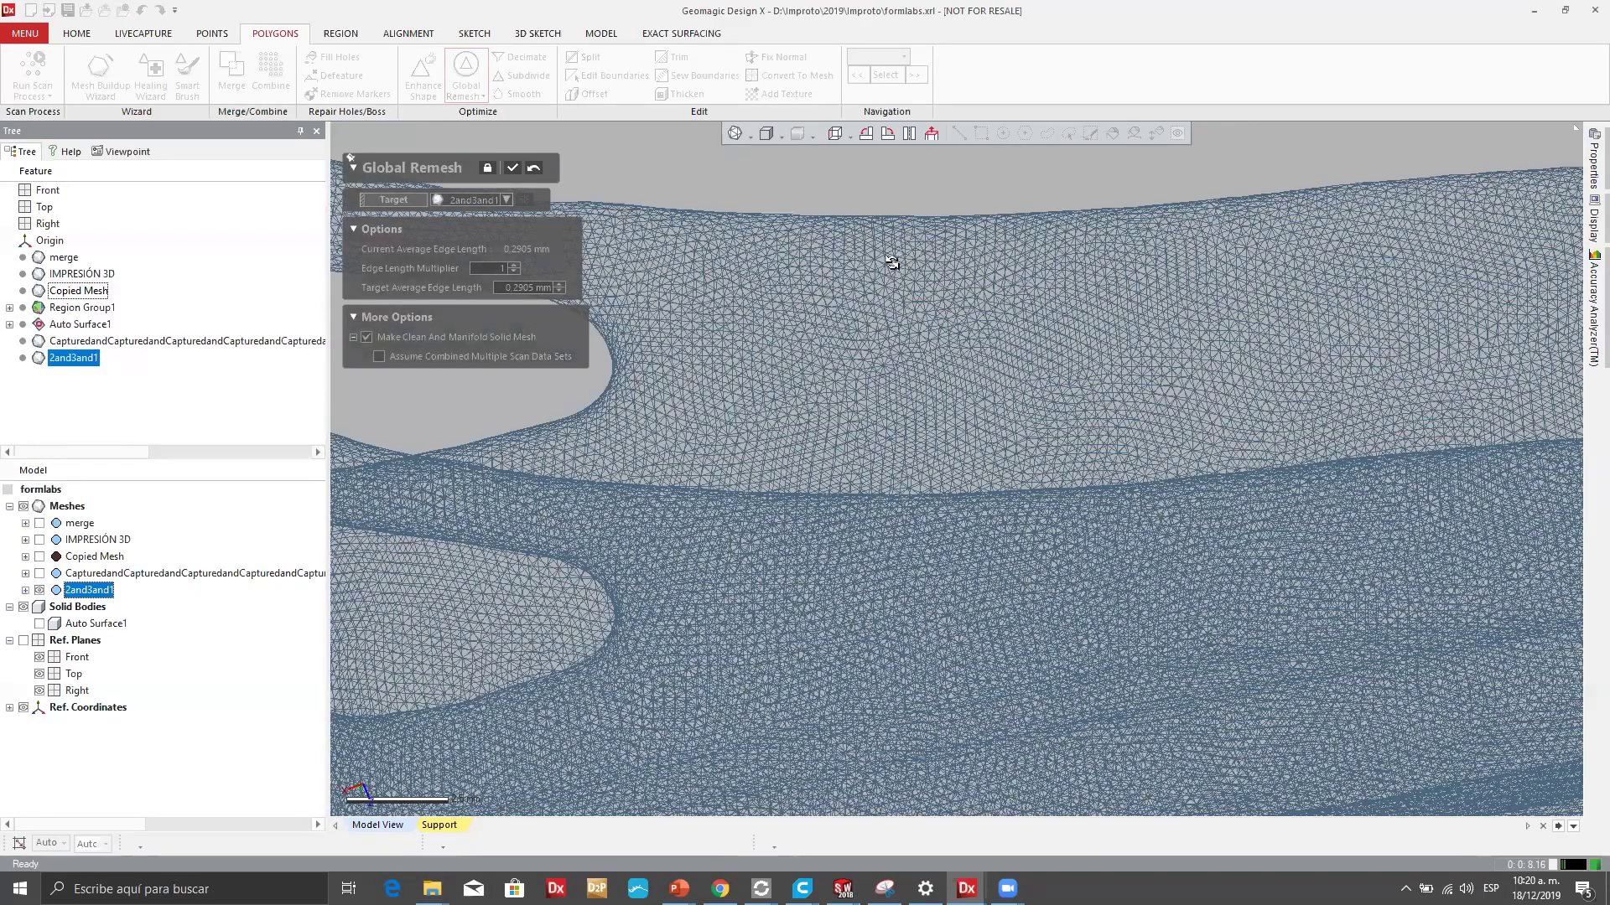
pyautogui.scroll(2, 891, 263)
pyautogui.scroll(1, 498, 272)
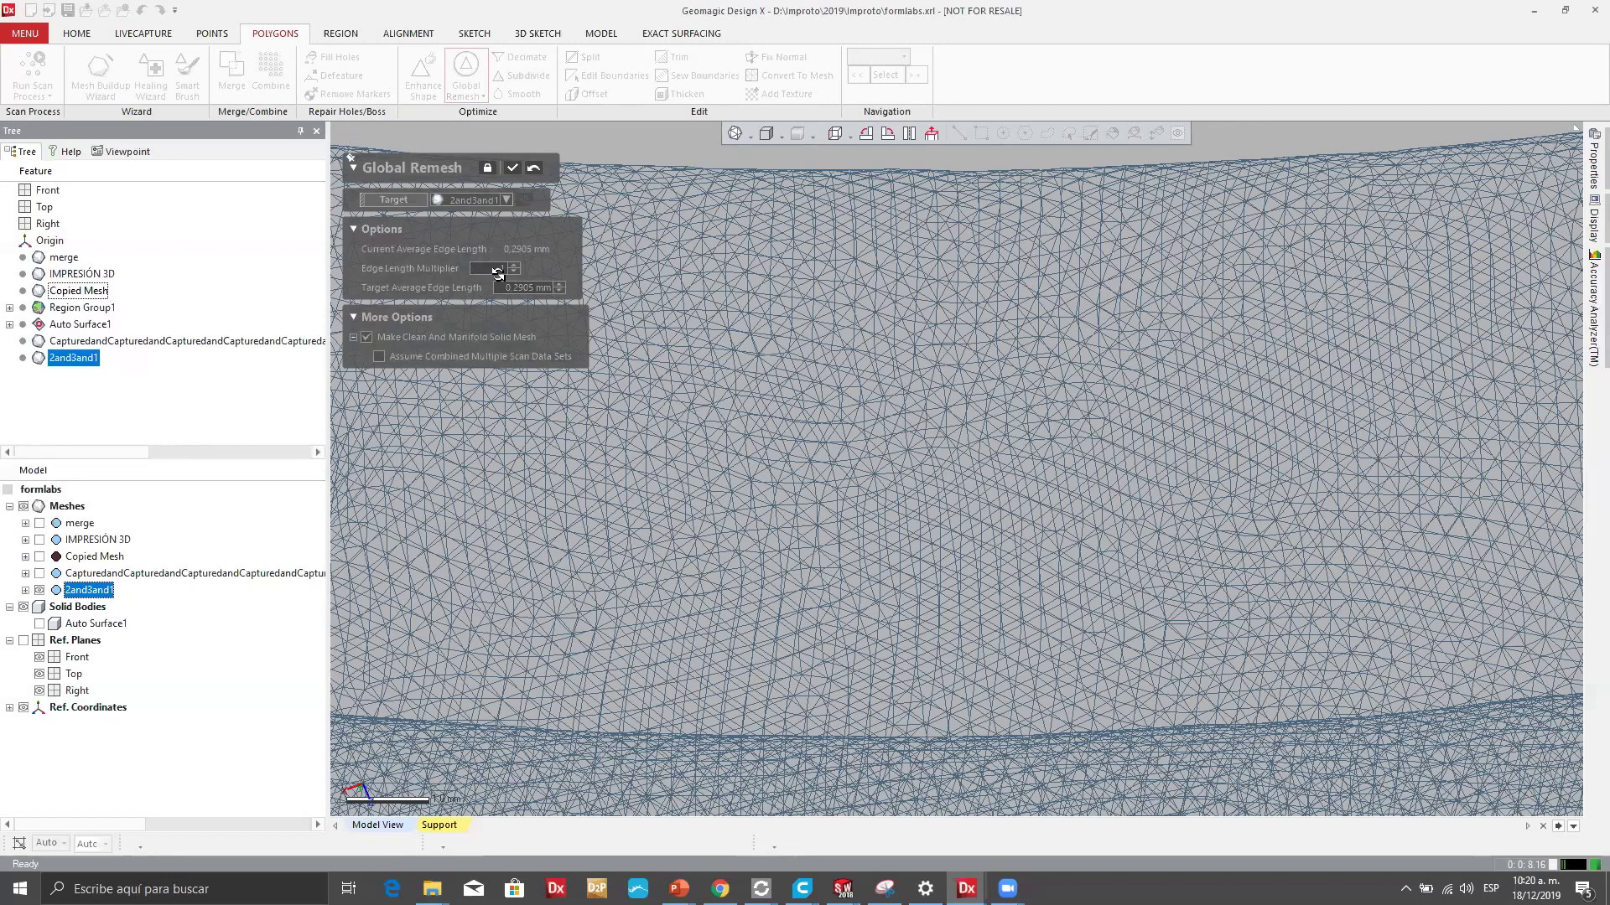
pyautogui.scroll(-3, 495, 273)
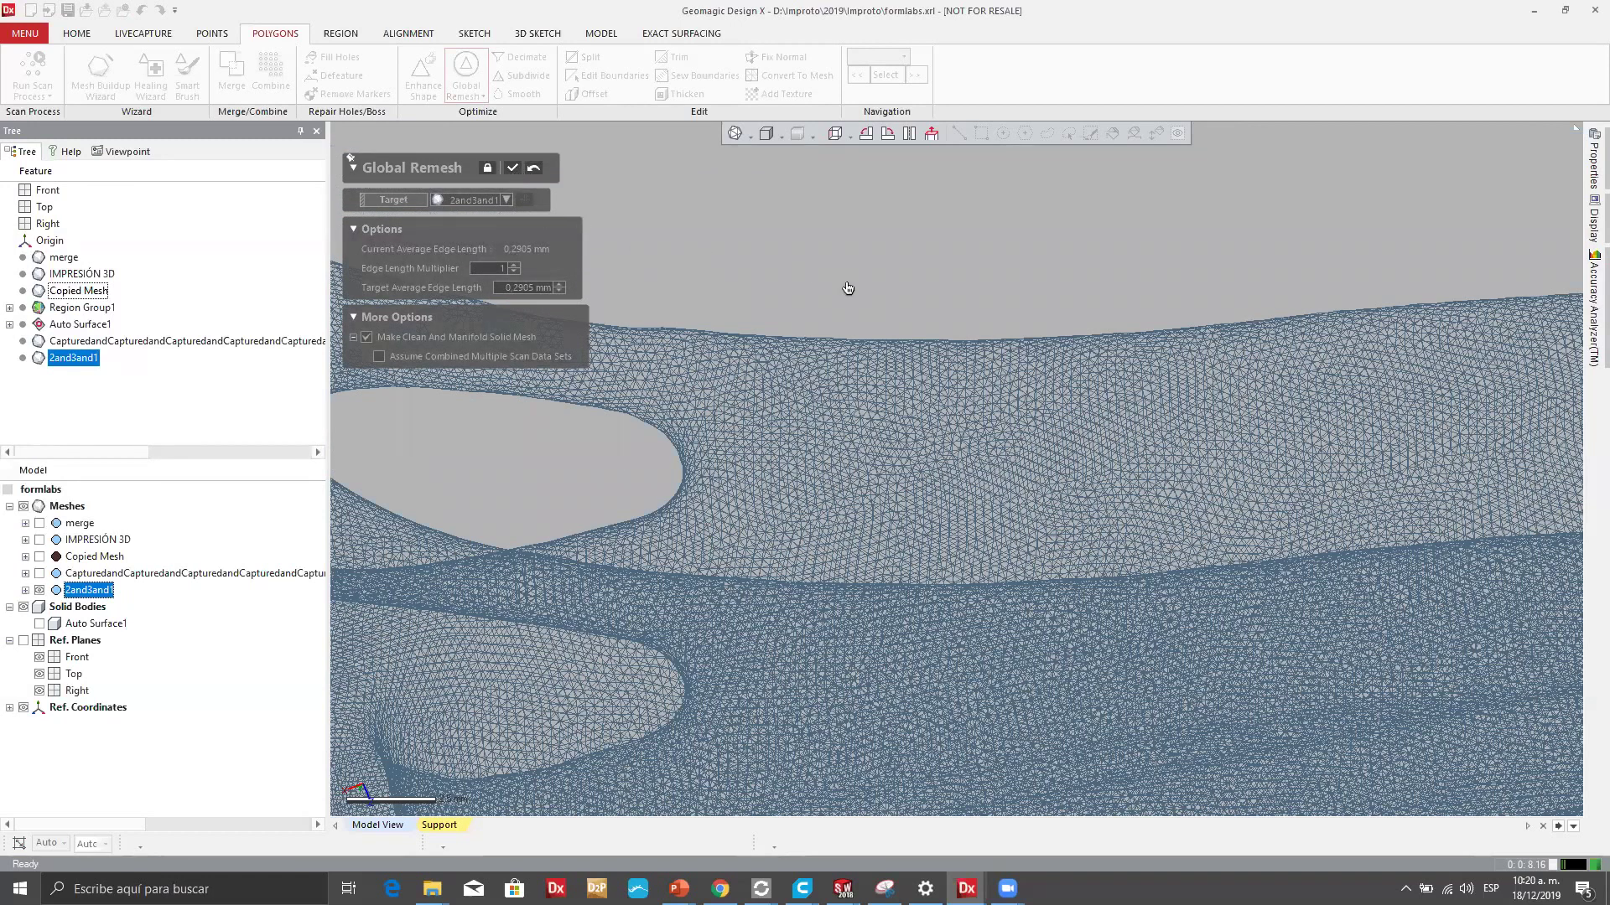
pyautogui.click(513, 169)
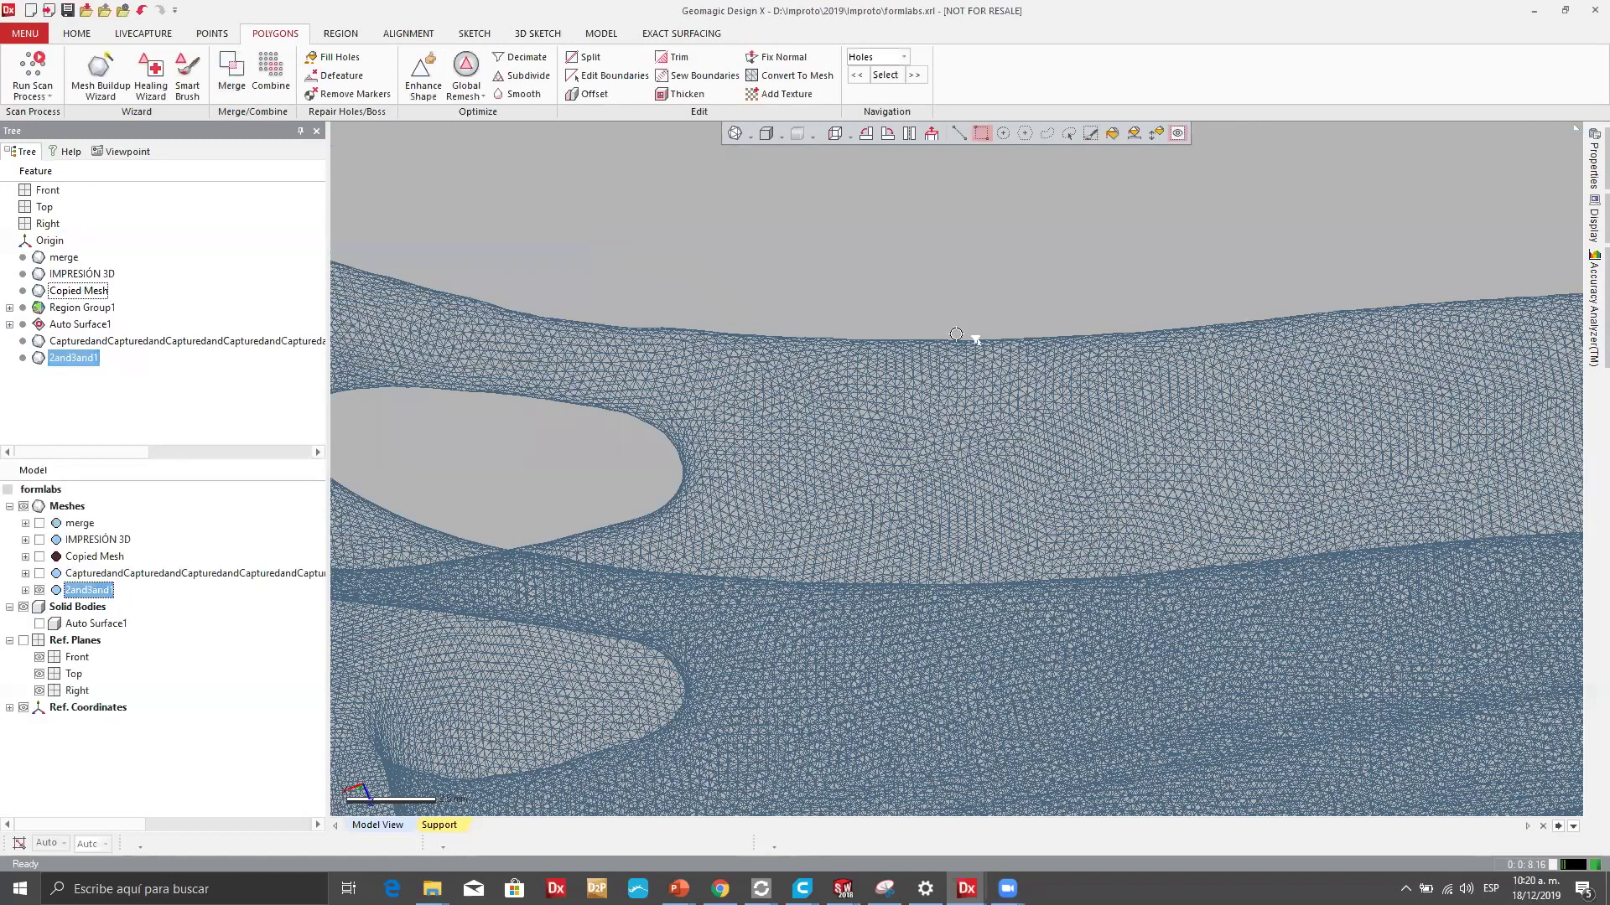
# Return the remeshed lever to plain shaded display and bring the whole part into view.
pyautogui.moveTo(846, 235); pyautogui.dragTo(803, 172, button='right')
pyautogui.click(751, 136)
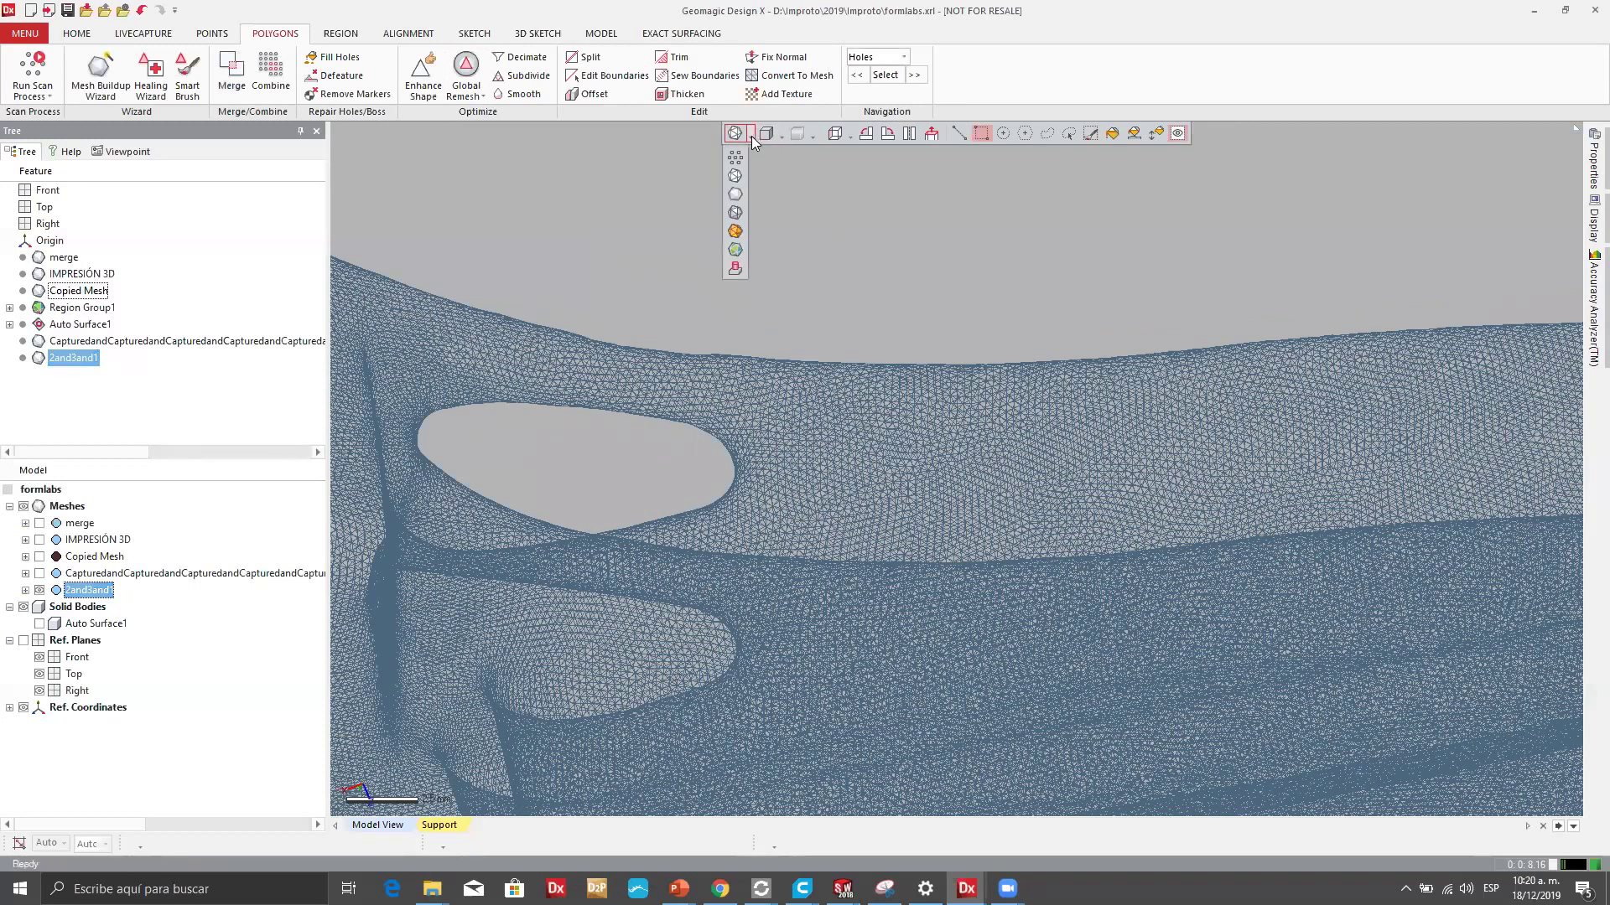
pyautogui.click(736, 195)
pyautogui.scroll(-3, 1036, 385)
pyautogui.scroll(-2, 1017, 442)
pyautogui.moveTo(963, 488); pyautogui.dragTo(788, 470, button='right')
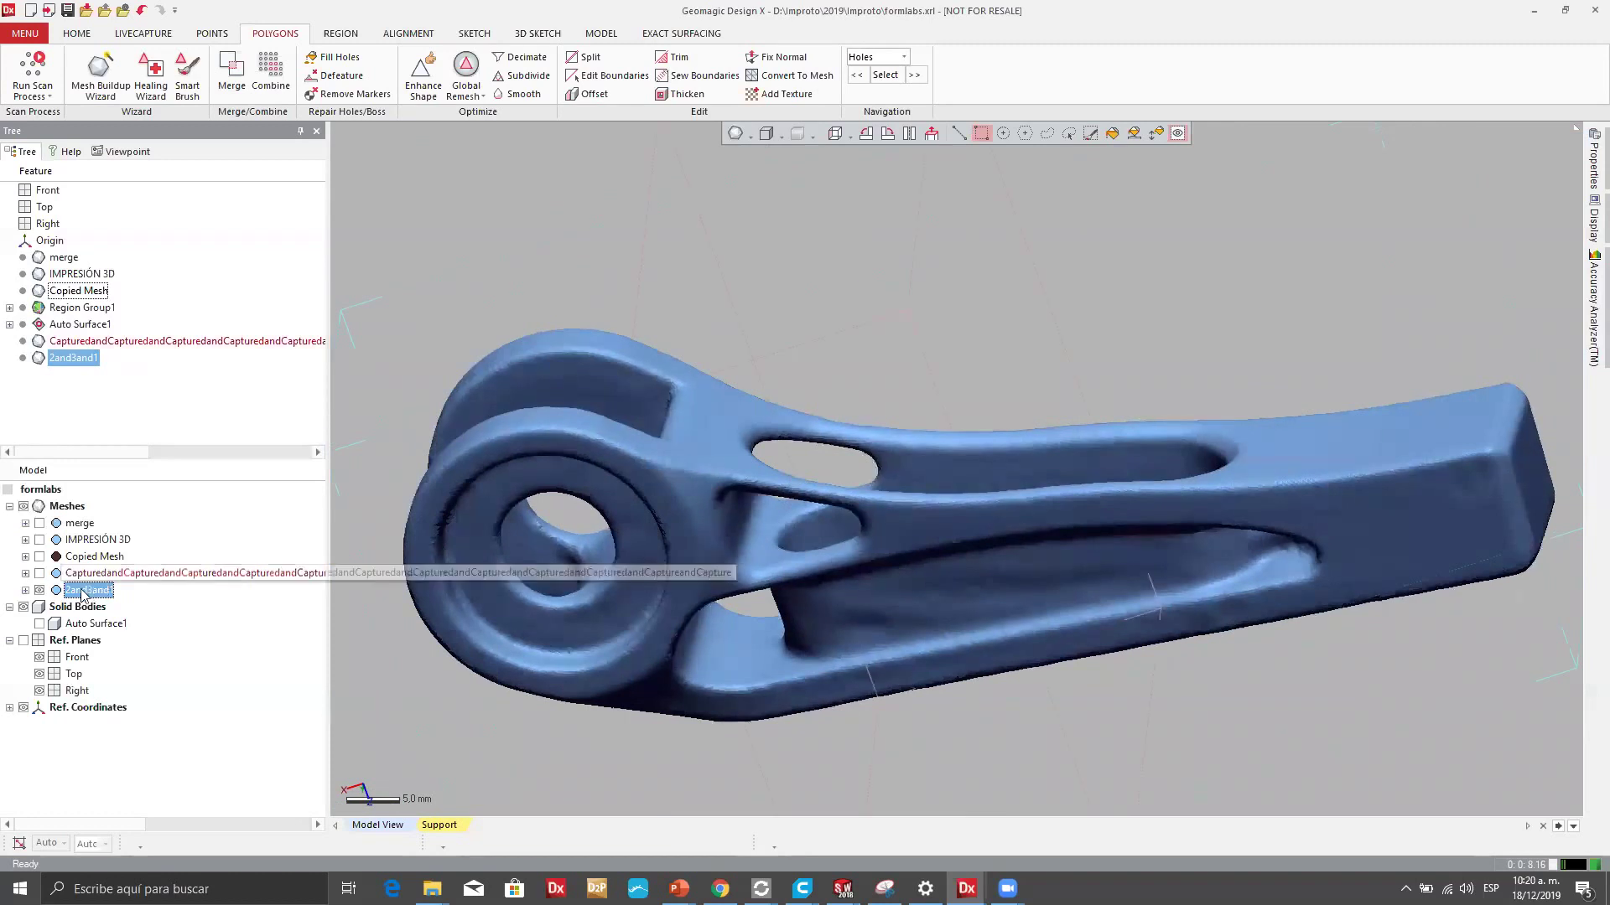
# Examine the remeshed lever's formlabs lettering, pockets and pivot ring from several angles.
pyautogui.moveTo(956, 384); pyautogui.dragTo(904, 534, button='right')
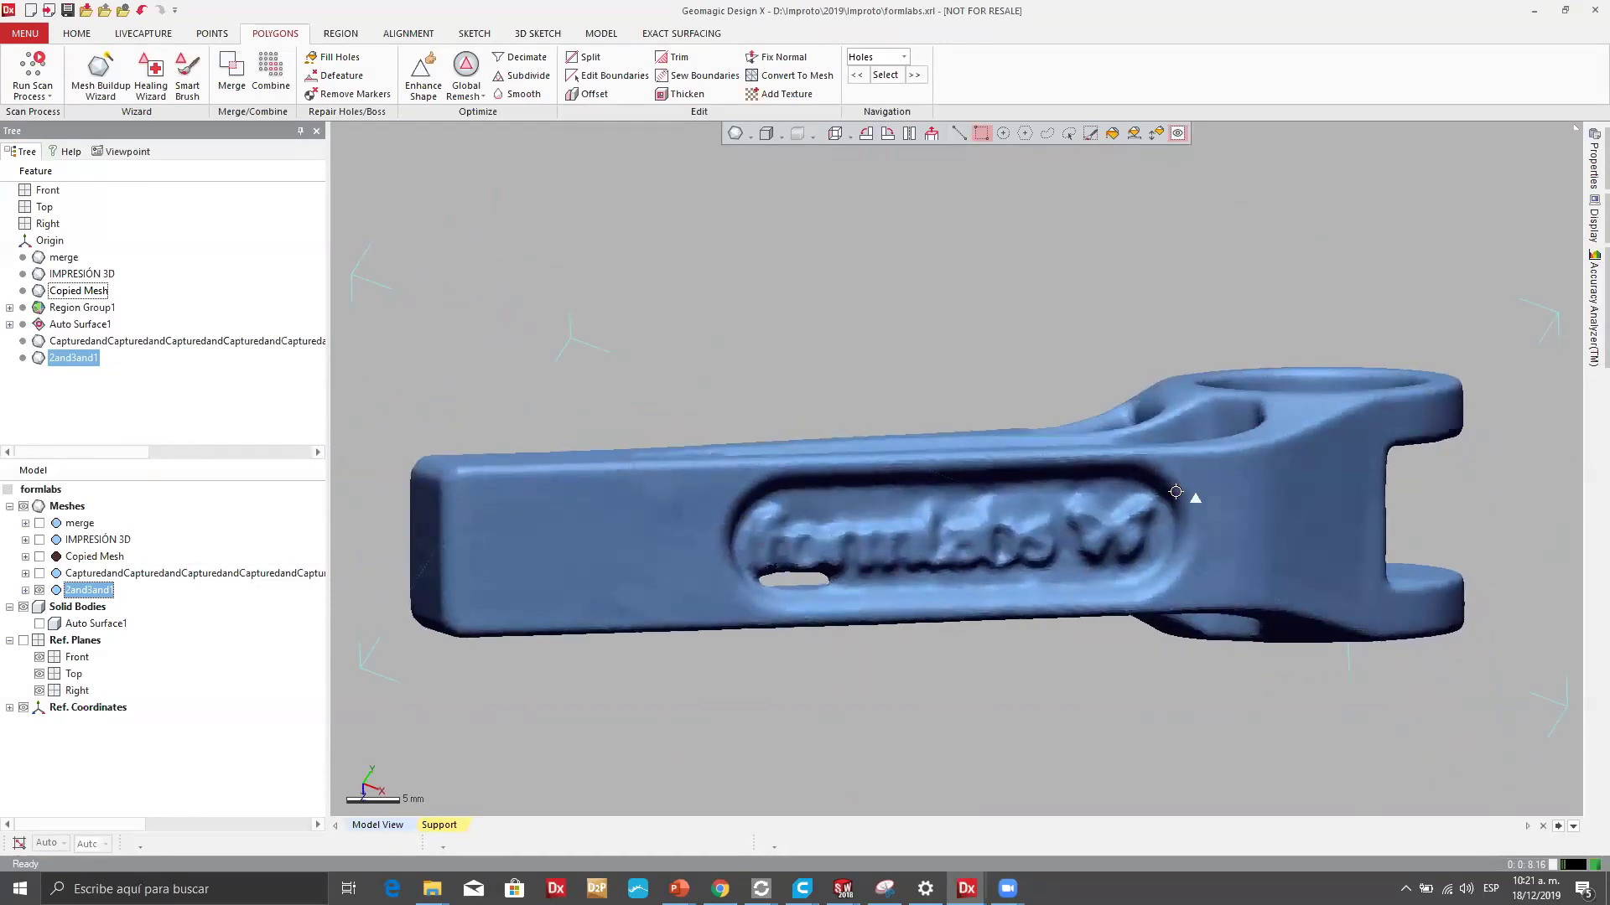
pyautogui.moveTo(1055, 457); pyautogui.dragTo(1144, 442, button='right')
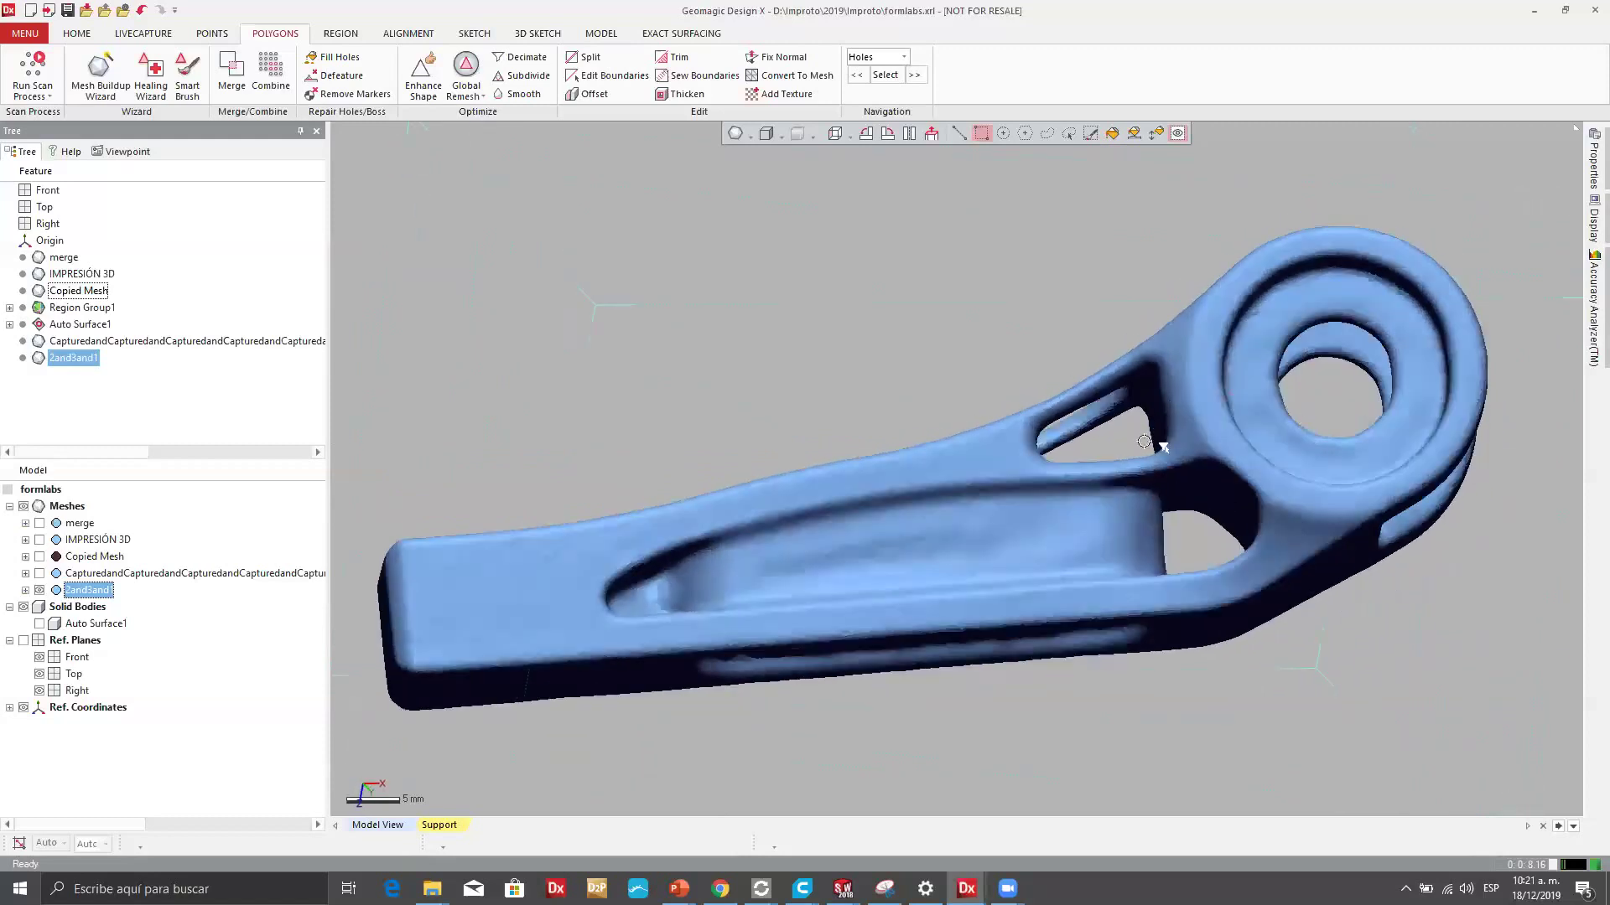
pyautogui.moveTo(855, 515); pyautogui.dragTo(1150, 648, button='right')
pyautogui.moveTo(983, 559); pyautogui.dragTo(930, 458, button='right')
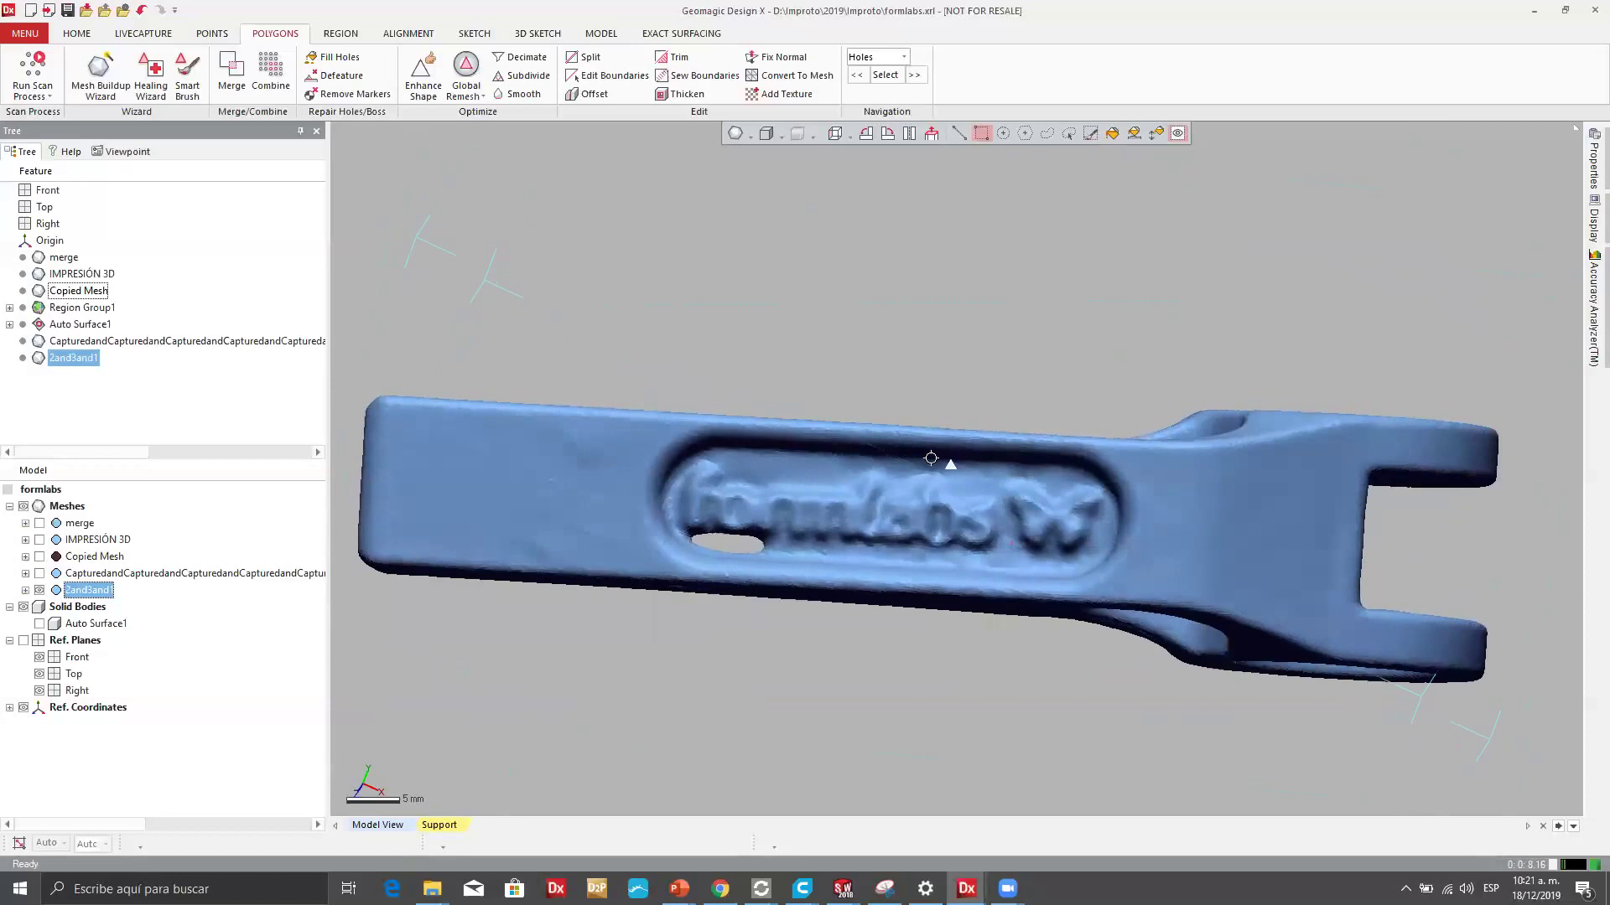
pyautogui.moveTo(1016, 630); pyautogui.dragTo(1008, 513, button='right')
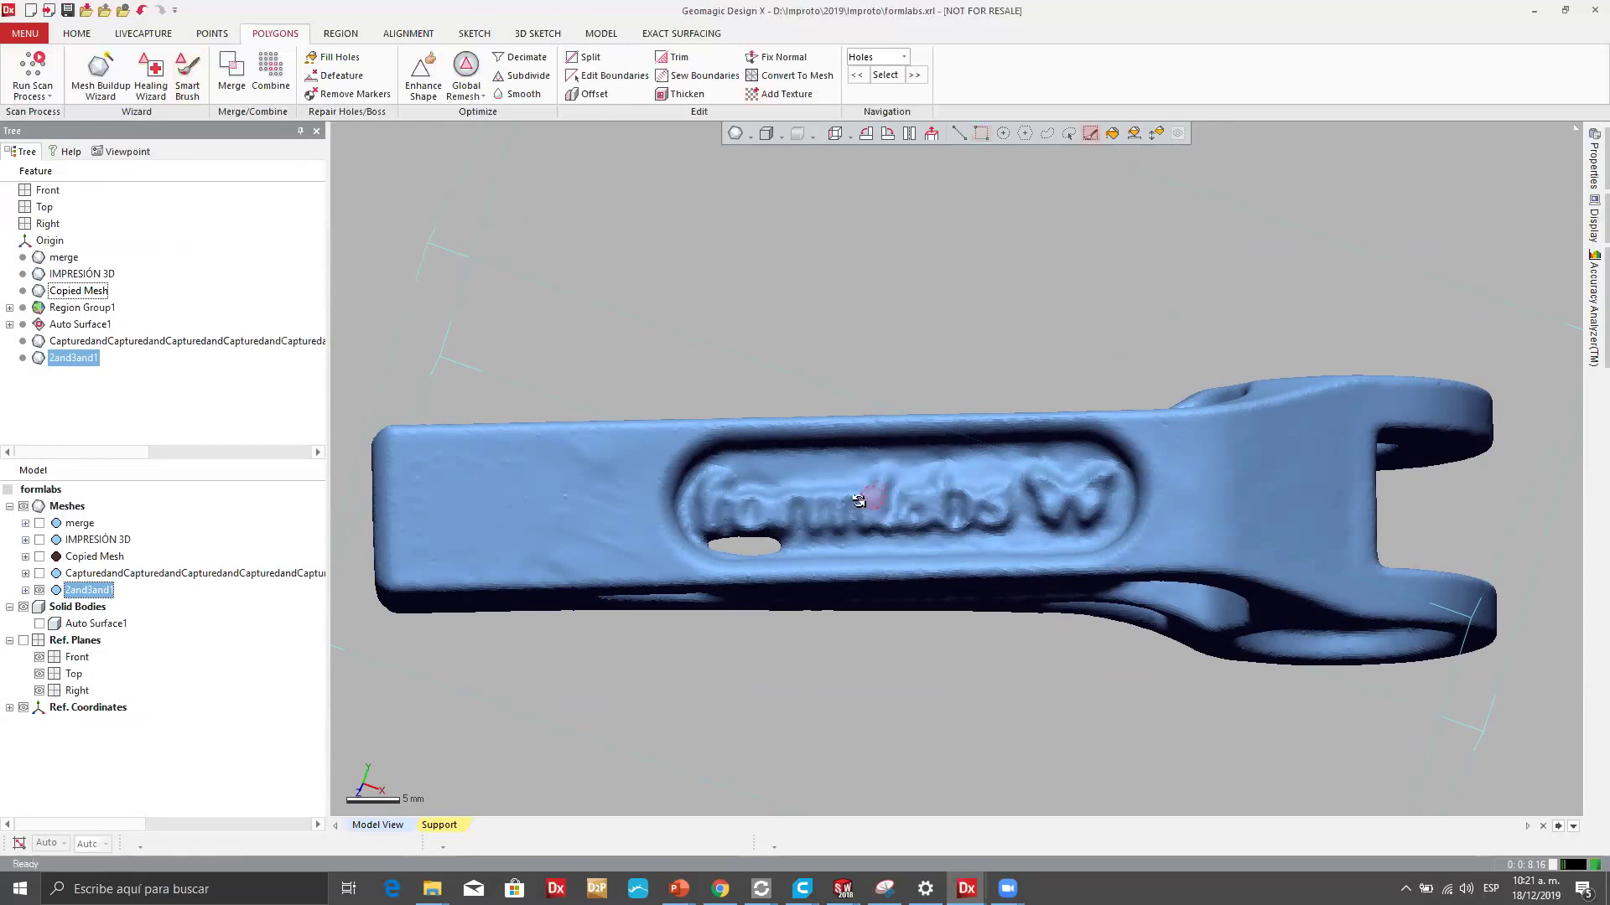
# Paint-select the poly-faces covering the formlabs lettering inside the lever's recessed pocket.
pyautogui.scroll(2, 863, 499)
pyautogui.moveTo(675, 473)
pyautogui.mouseDown()
pyautogui.moveTo(659, 528)
pyautogui.moveTo(683, 479)
pyautogui.mouseUp()
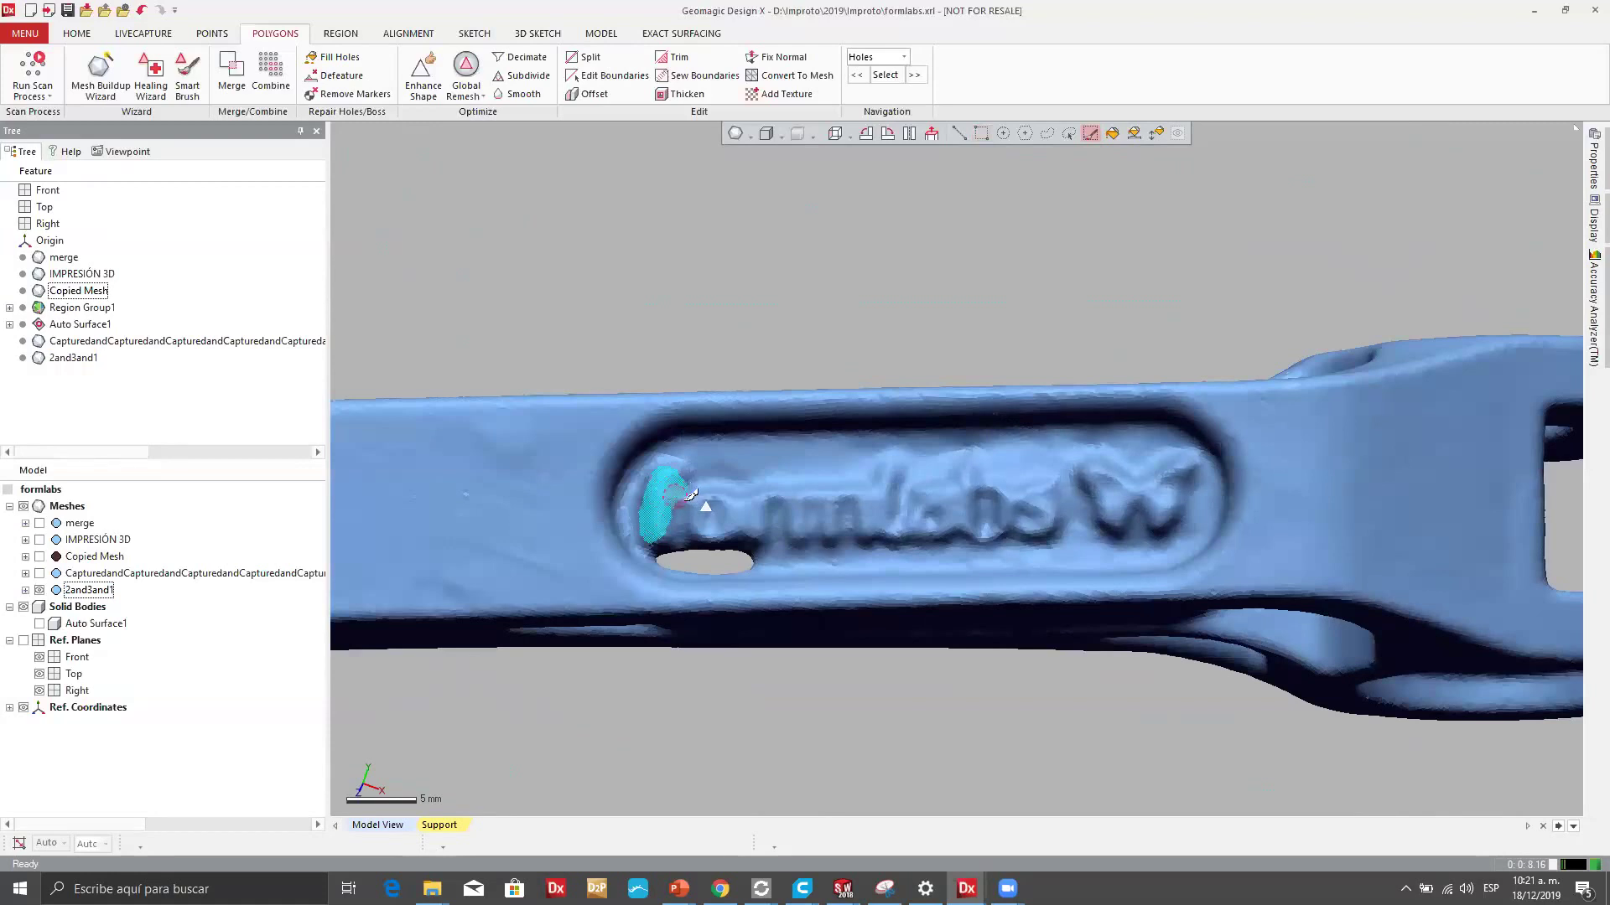
pyautogui.moveTo(709, 513)
pyautogui.mouseDown()
pyautogui.moveTo(1149, 503)
pyautogui.moveTo(1186, 486)
pyautogui.moveTo(1161, 457)
pyautogui.moveTo(893, 461)
pyautogui.moveTo(666, 502)
pyautogui.moveTo(695, 528)
pyautogui.moveTo(721, 511)
pyautogui.moveTo(1106, 513)
pyautogui.moveTo(1172, 500)
pyautogui.moveTo(1182, 467)
pyautogui.moveTo(808, 478)
pyautogui.moveTo(657, 503)
pyautogui.moveTo(664, 520)
pyautogui.moveTo(618, 539)
pyautogui.moveTo(609, 479)
pyautogui.moveTo(615, 532)
pyautogui.moveTo(610, 501)
pyautogui.mouseUp()
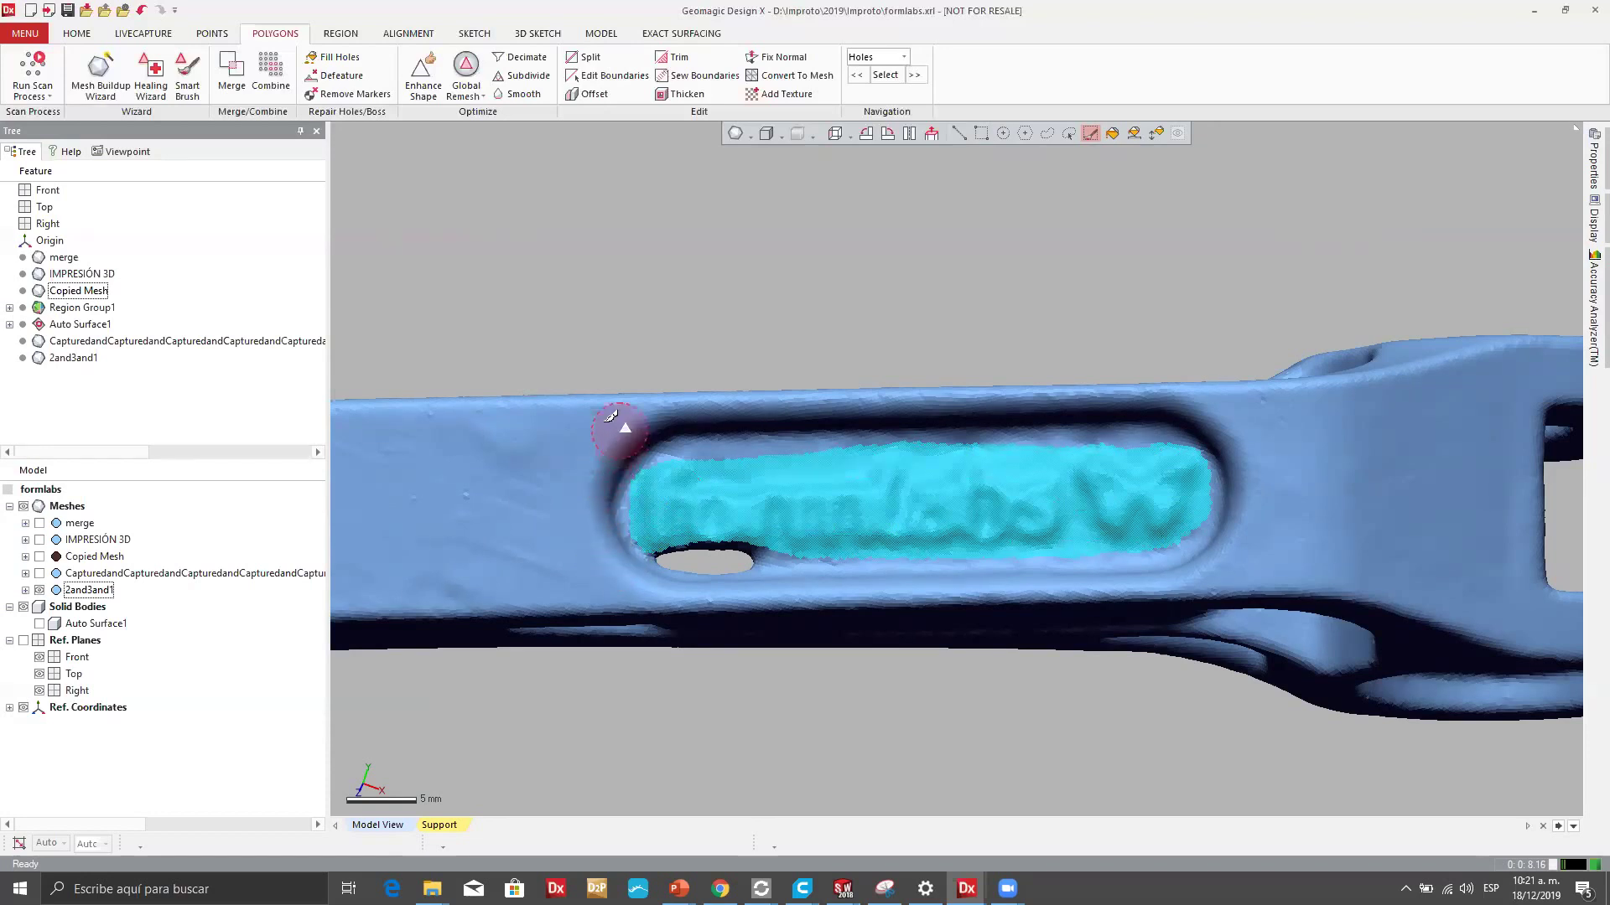
# Defeature the selected lettering using the Fill and Curvature methods with a smoothed boundary, and check the result.
pyautogui.click(344, 82)
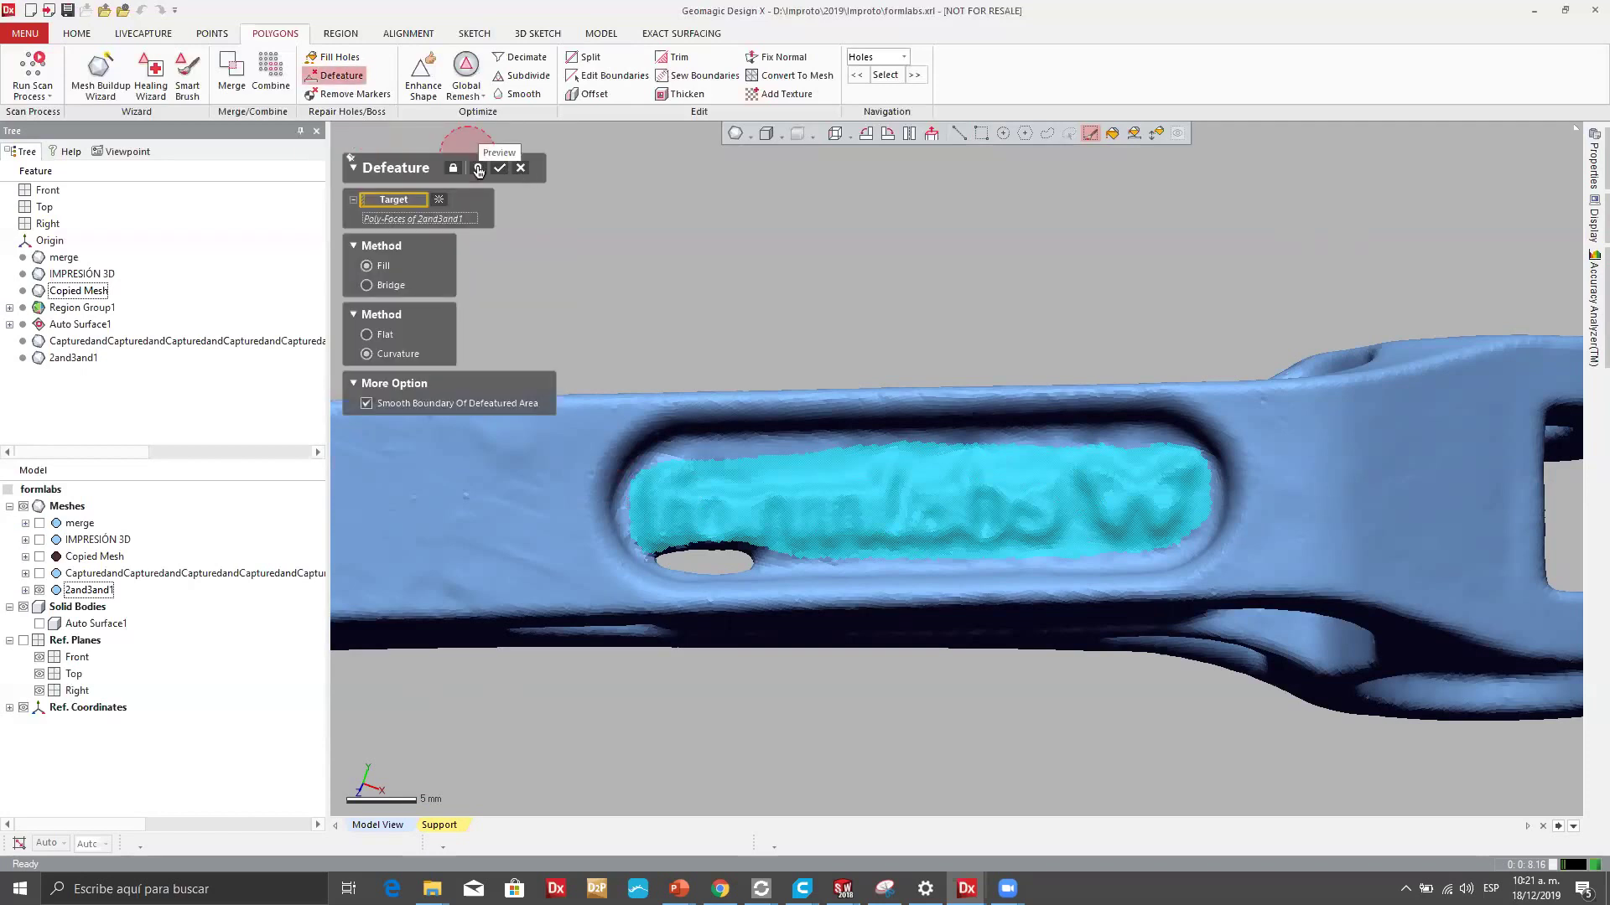
pyautogui.click(479, 170)
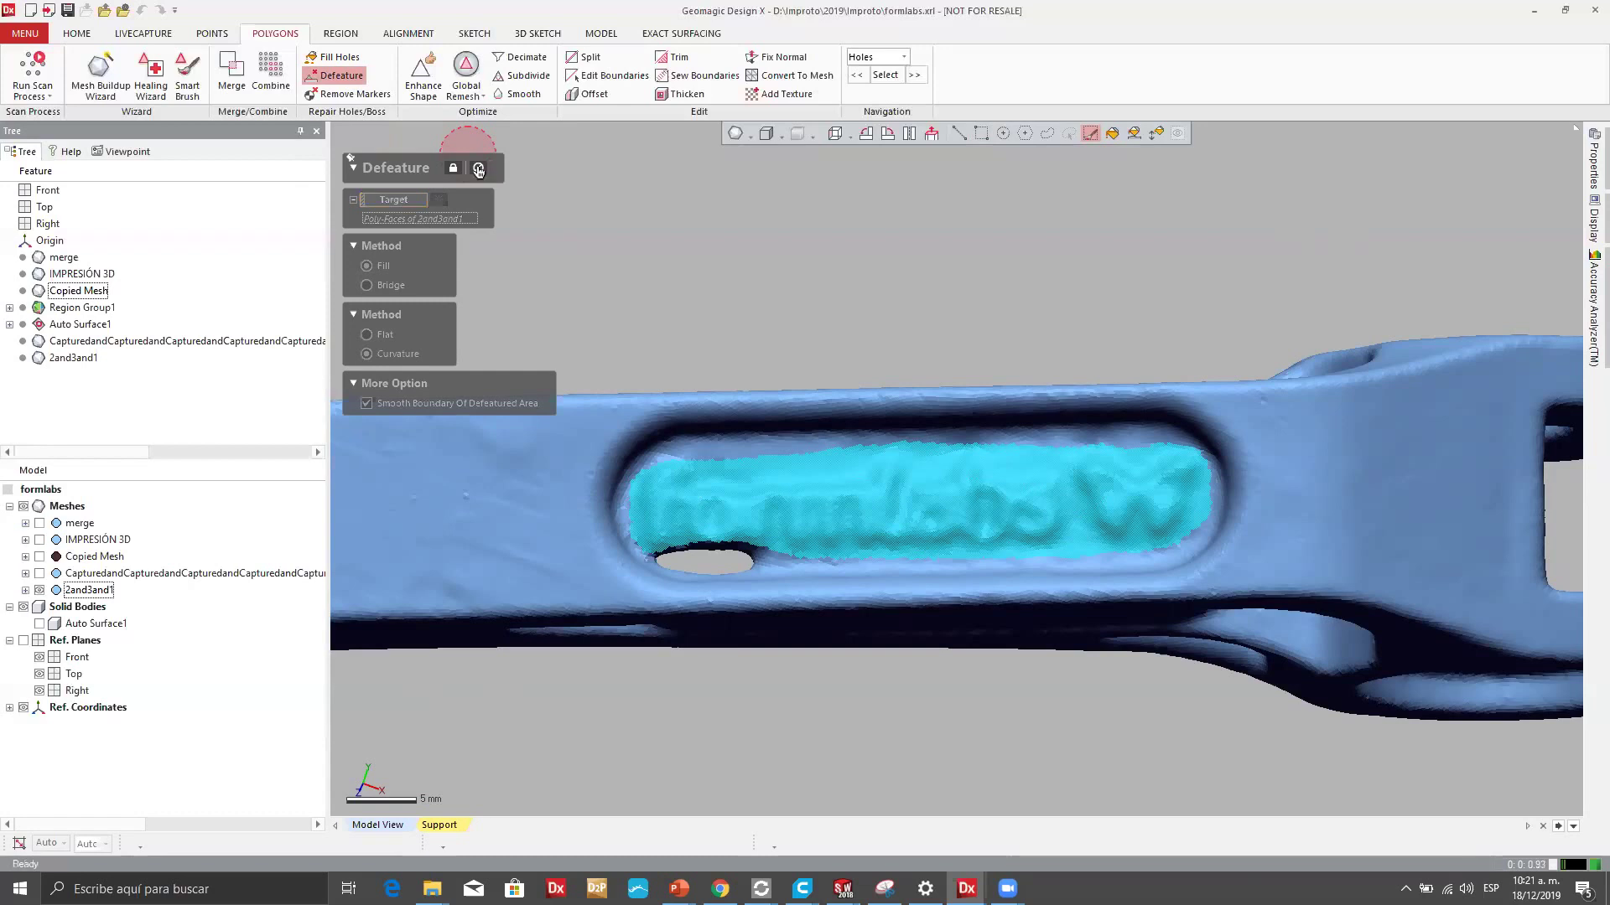
pyautogui.moveTo(994, 601); pyautogui.dragTo(985, 373, button='right')
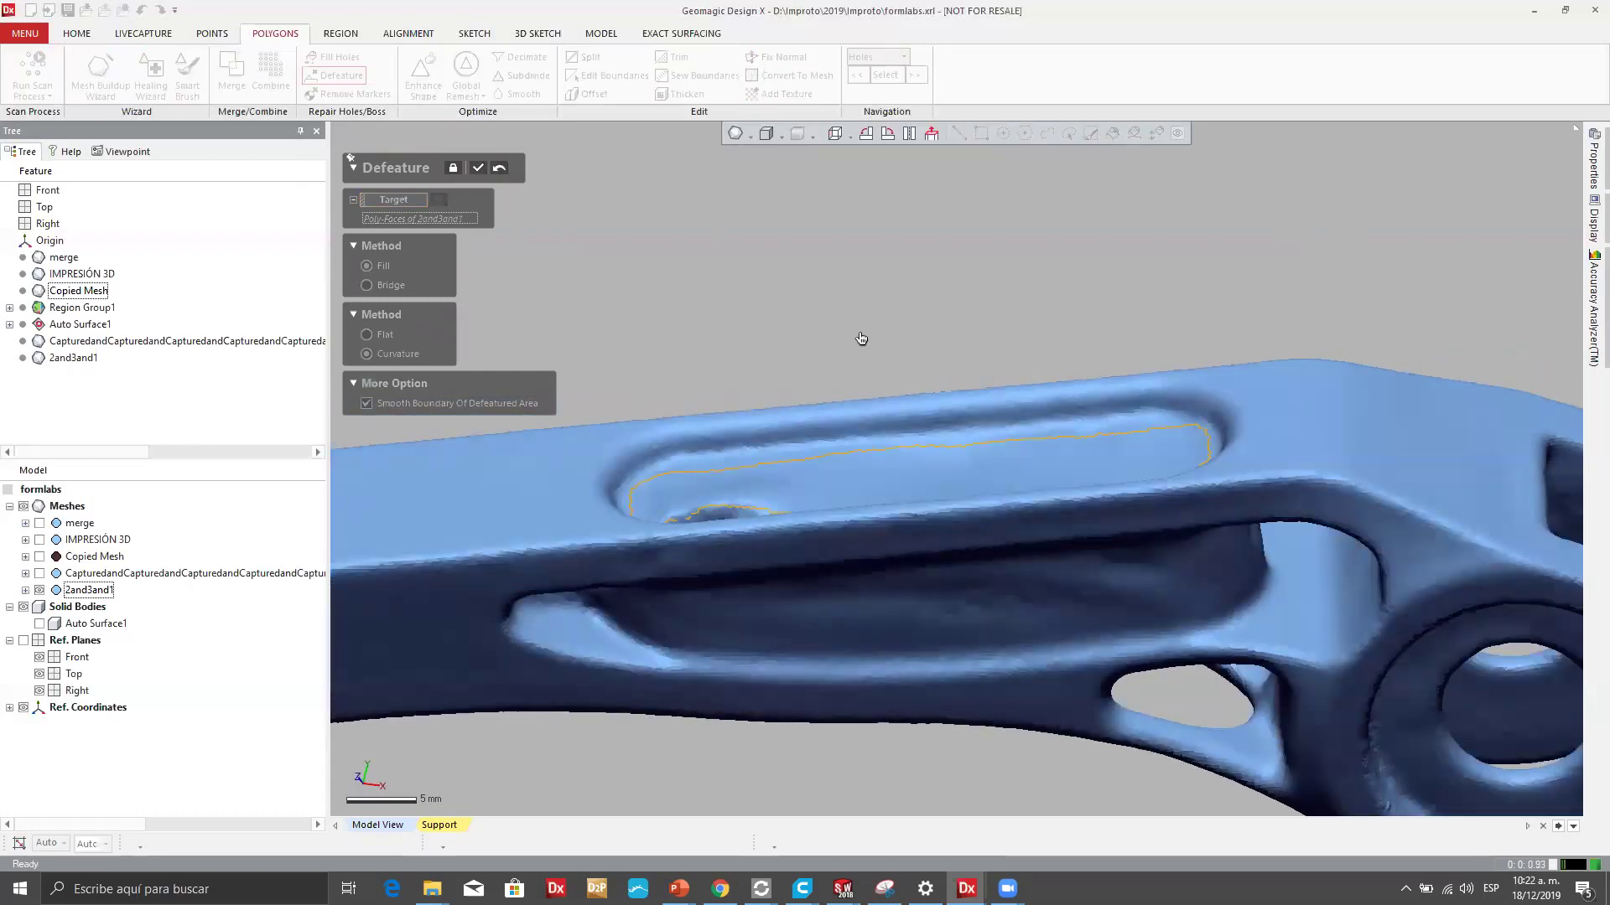
pyautogui.click(476, 170)
pyautogui.moveTo(948, 363); pyautogui.dragTo(884, 433, button='right')
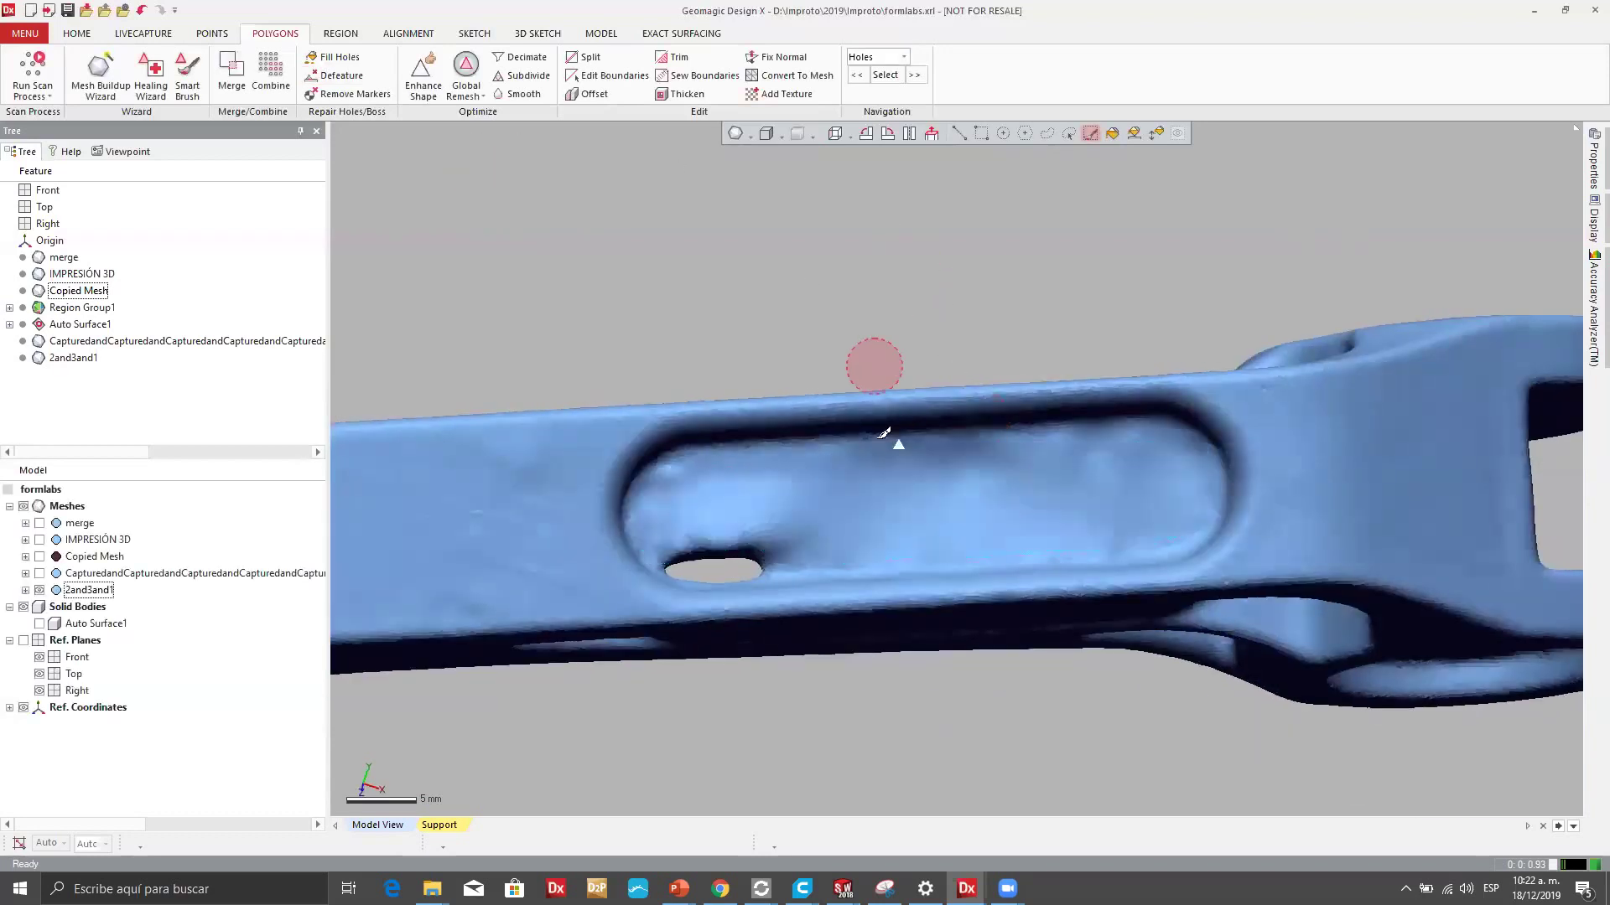
# Undo the defeature of the formlabs lettering.
pyautogui.scroll(-3, 884, 433)
pyautogui.click(825, 425)
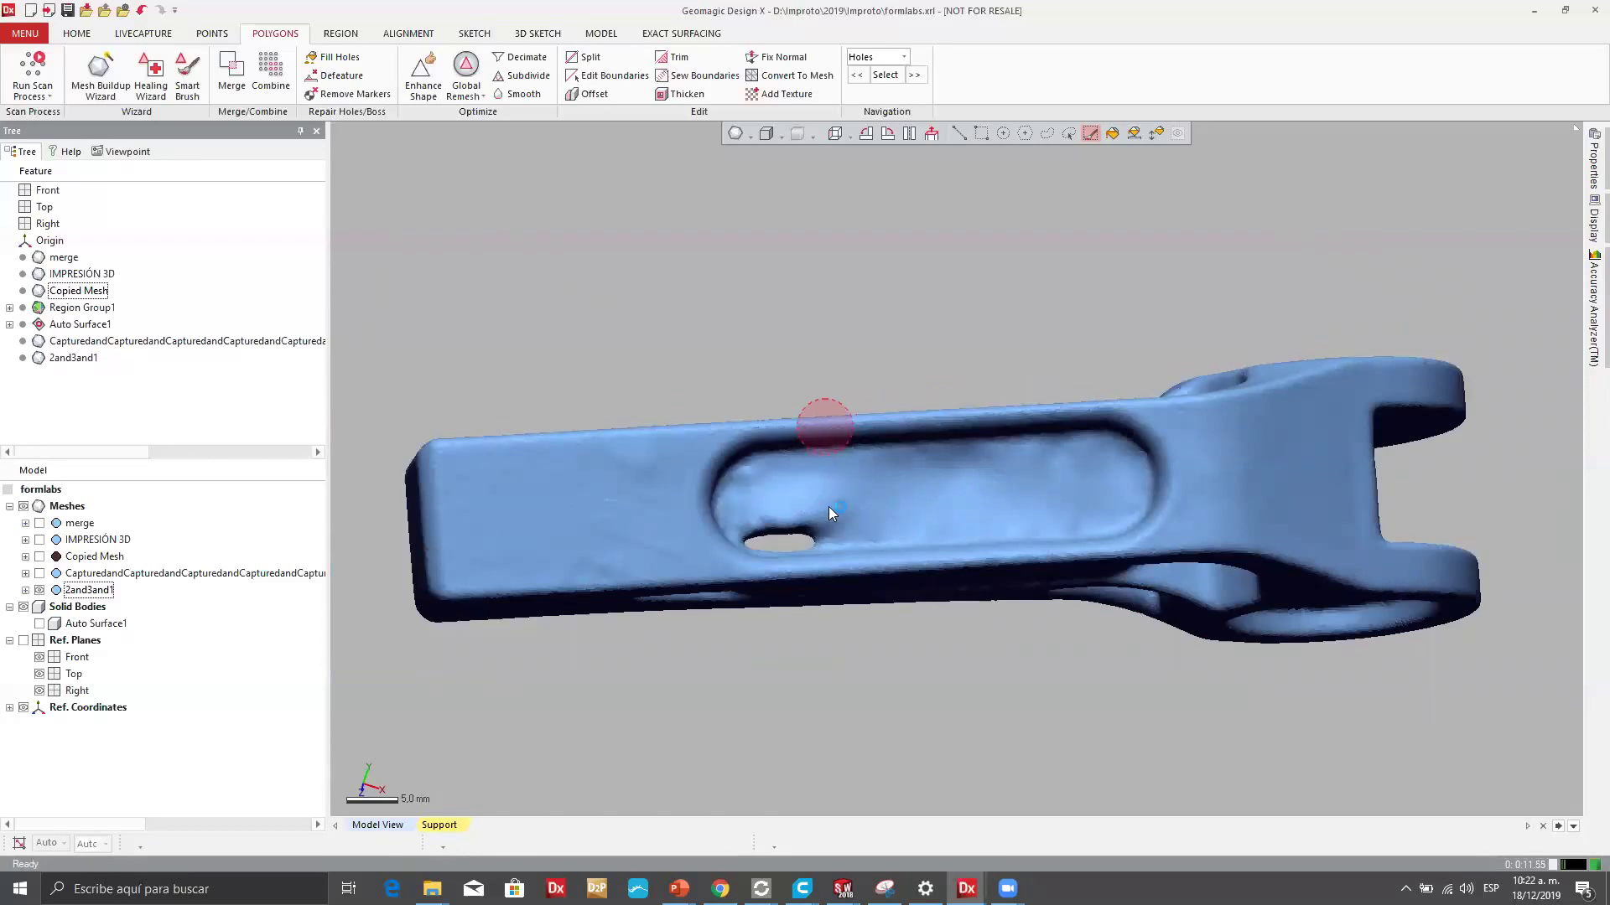
pyautogui.hotkey('ctrl', 'z')
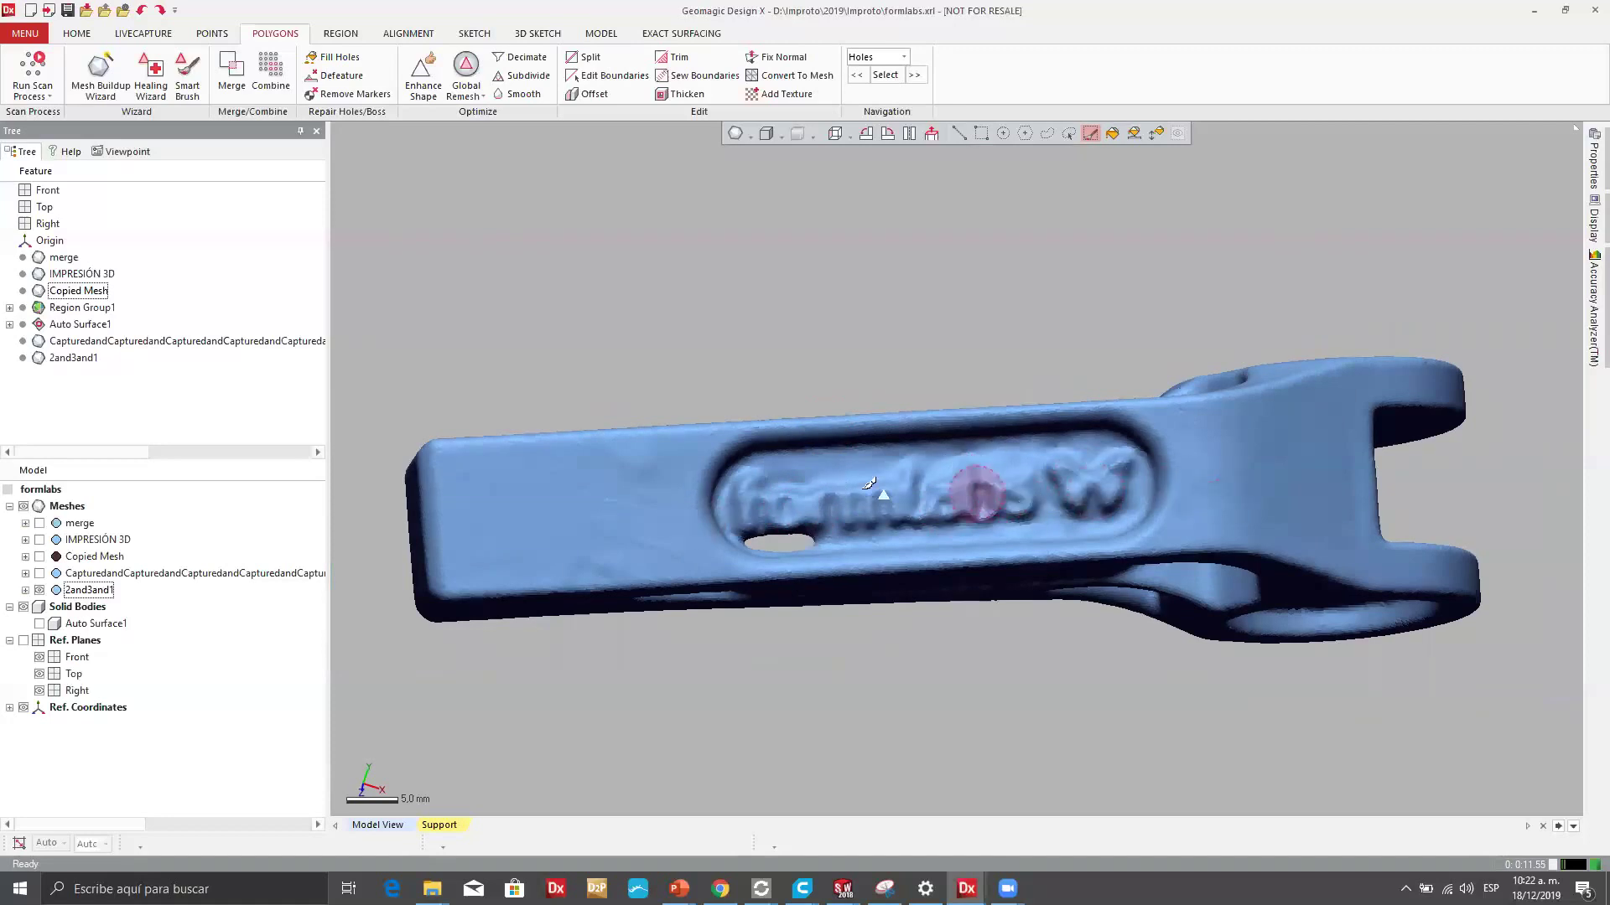
# Hide the merged mesh, show the IMPRESIÓN 3D mesh instead and examine it from several angles.
pyautogui.click(39, 589)
pyautogui.click(40, 539)
pyautogui.scroll(-5, 1070, 496)
pyautogui.moveTo(1071, 495); pyautogui.dragTo(1232, 368, button='right')
pyautogui.scroll(5, 1232, 367)
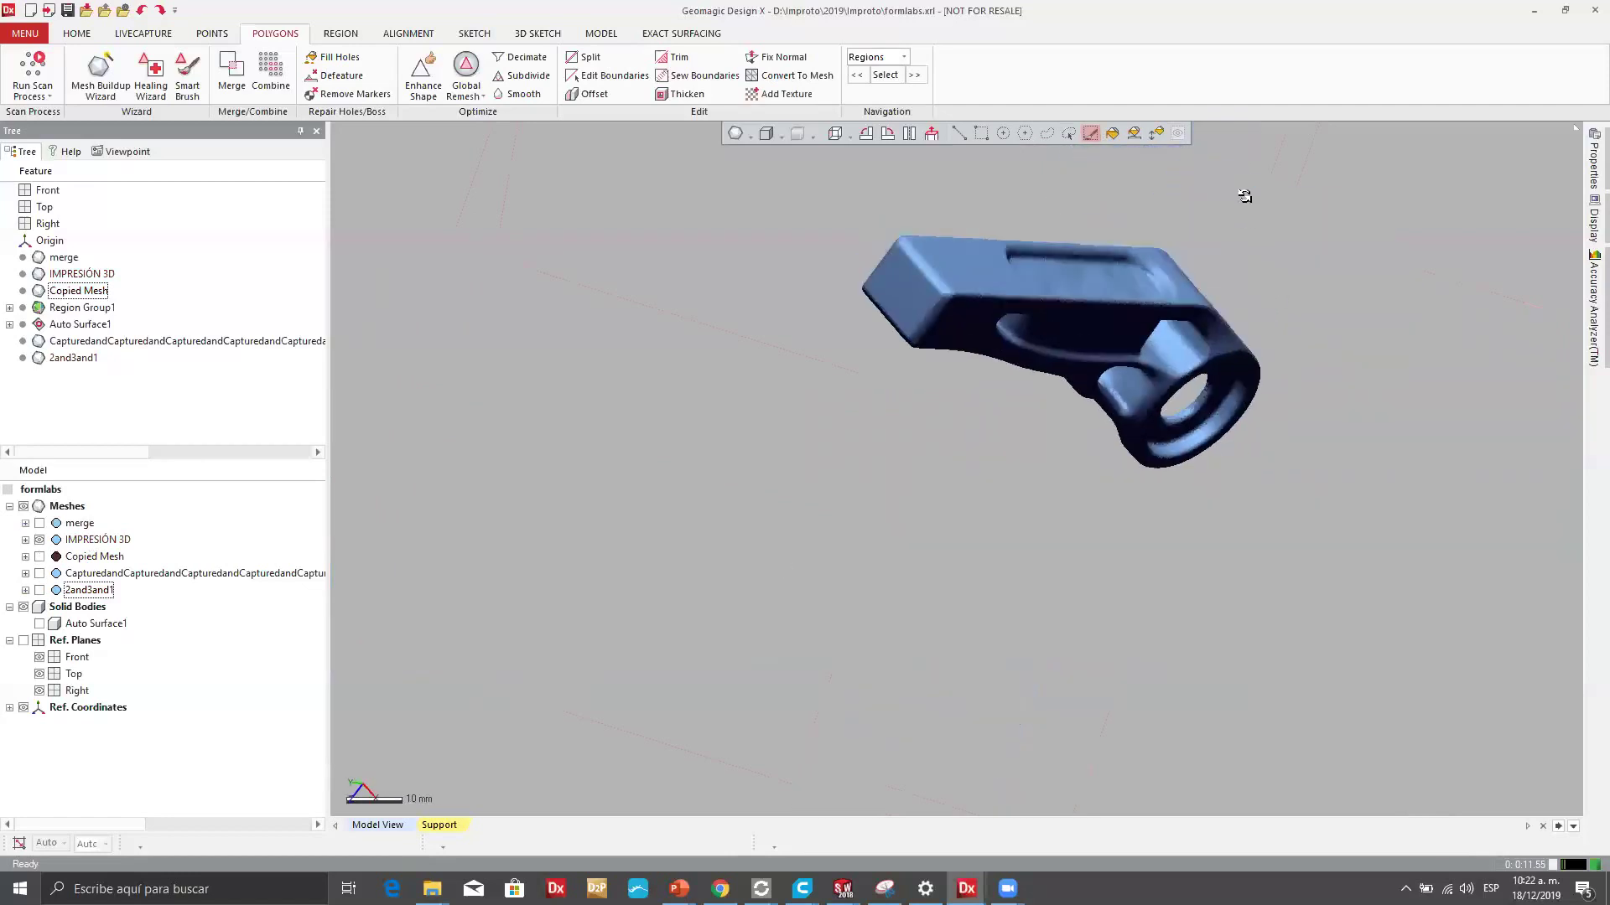
pyautogui.moveTo(1170, 253); pyautogui.dragTo(712, 454, button='right')
pyautogui.moveTo(963, 382); pyautogui.dragTo(363, 516, button='right')
# Show the reference planes and view the IMPRESIÓN 3D mesh's orientation against them.
pyautogui.click(24, 640)
pyautogui.moveTo(1147, 435); pyautogui.dragTo(1470, 358, button='right')
pyautogui.moveTo(721, 497); pyautogui.dragTo(1081, 510, button='right')
pyautogui.press('super')
pyautogui.press('super')
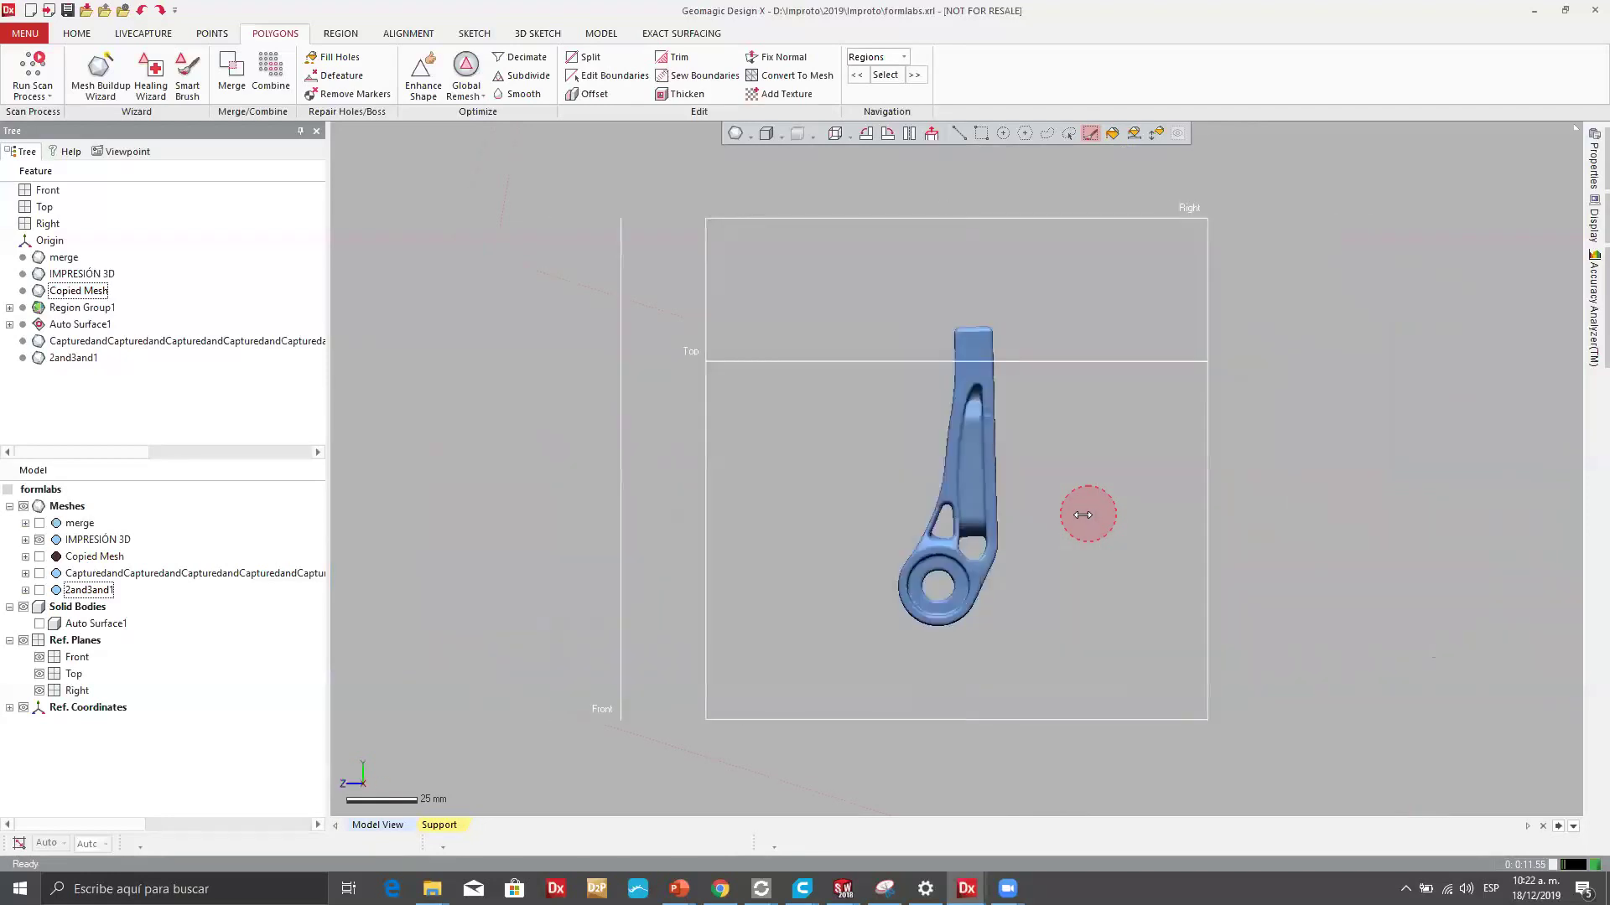
# Hide the IMPRESIÓN 3D mesh, show the 2and3and1 mesh again and compare its orientation with the reference planes.
pyautogui.click(40, 540)
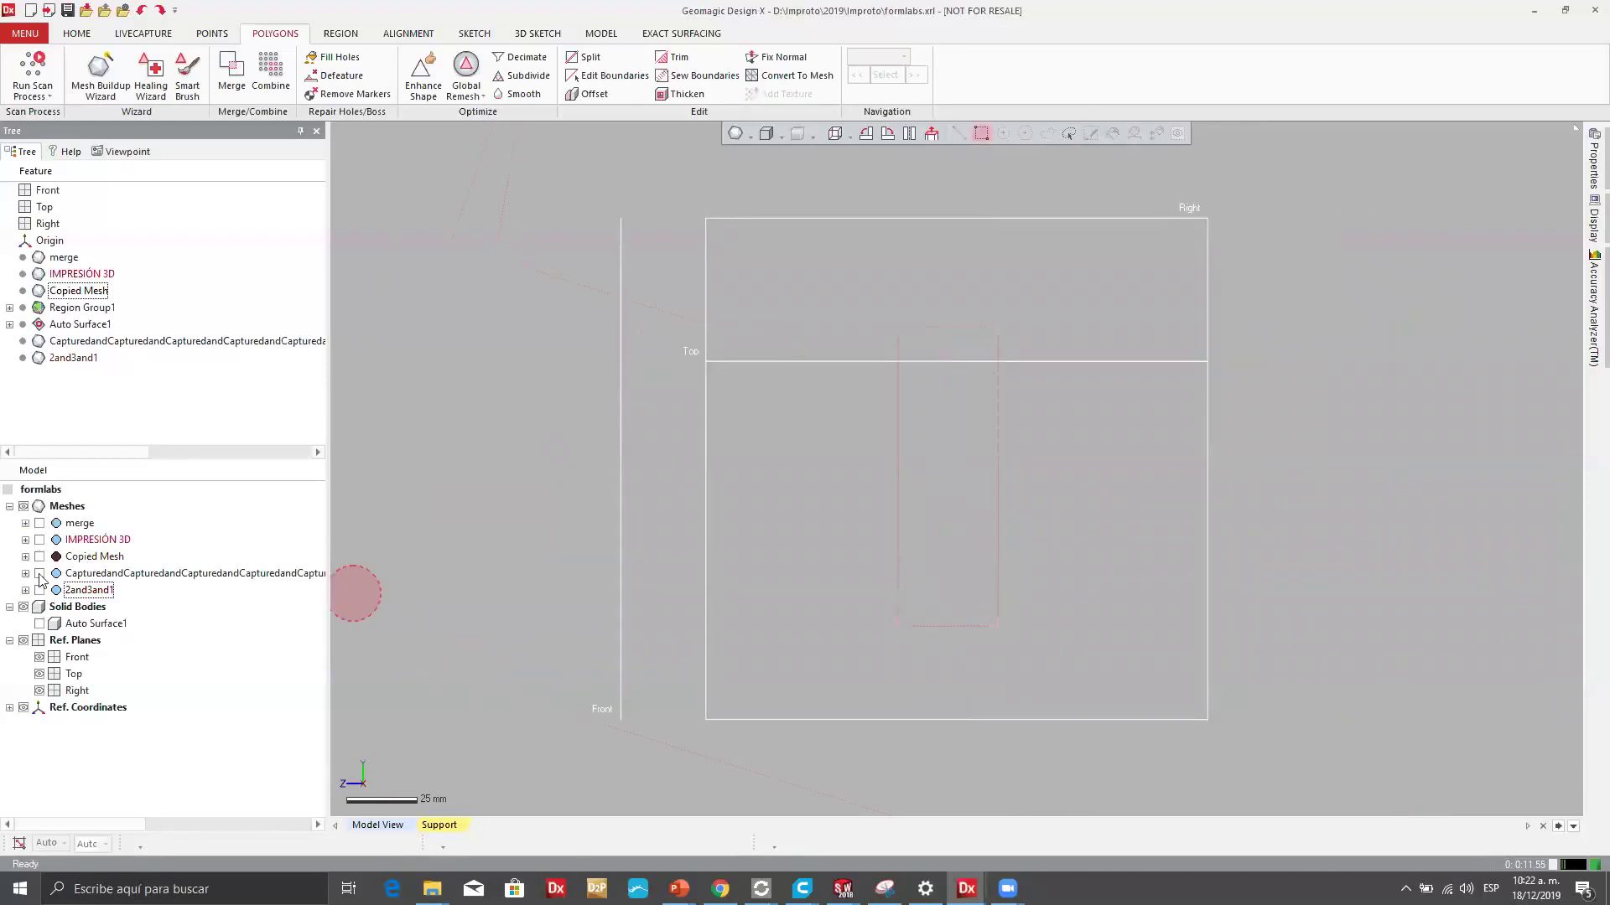
pyautogui.click(39, 590)
pyautogui.scroll(3, 825, 333)
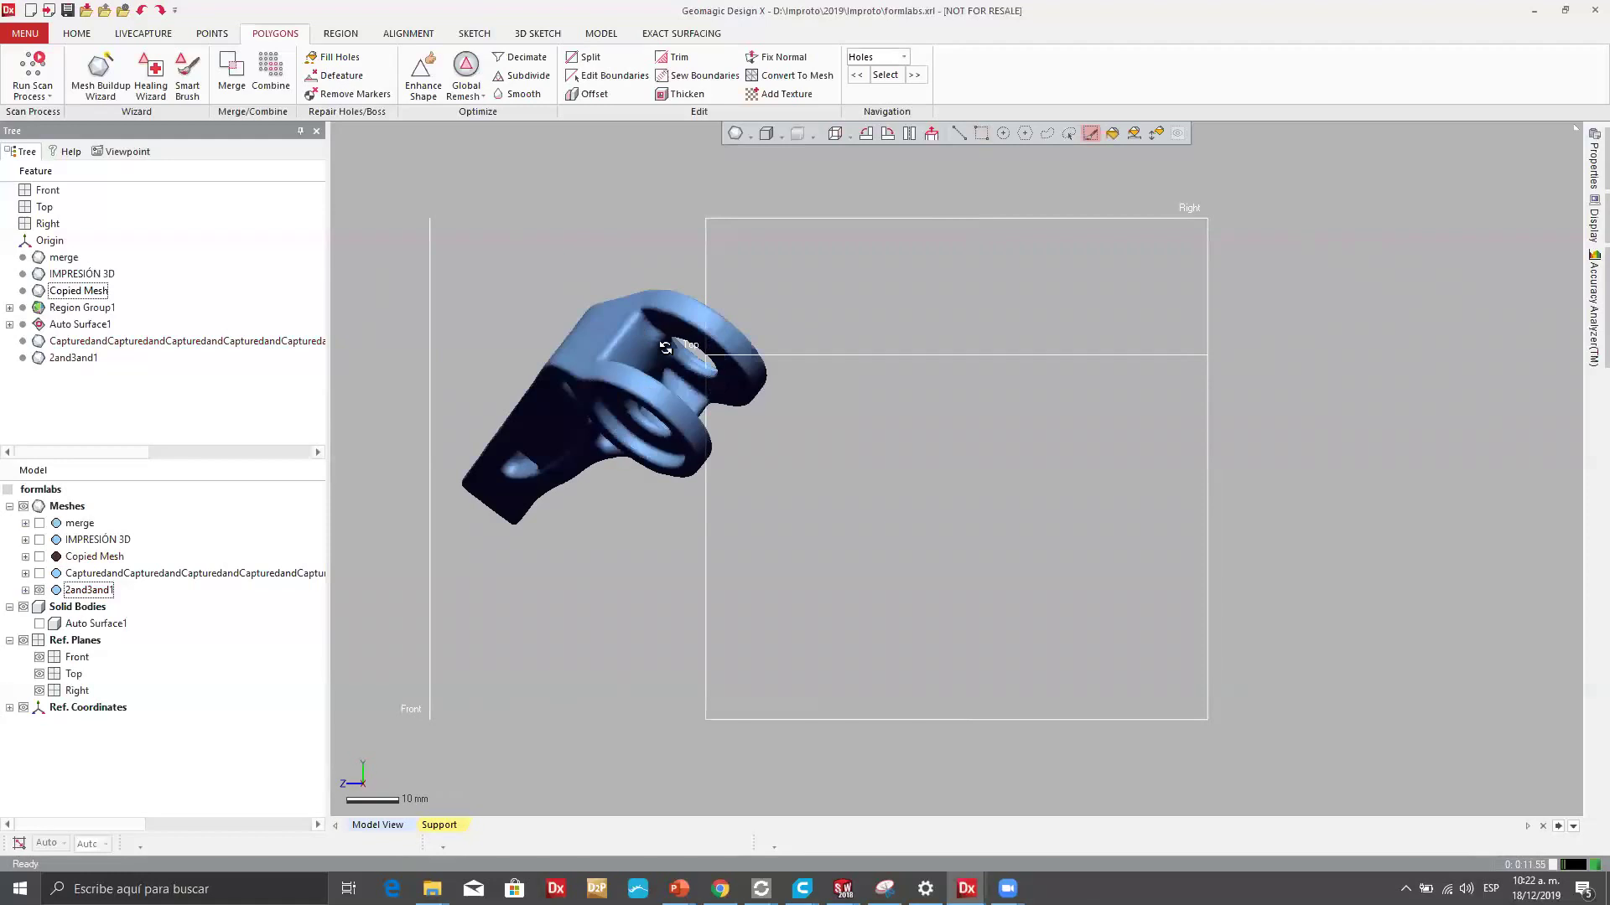
pyautogui.moveTo(711, 389); pyautogui.dragTo(1351, 324, button='right')
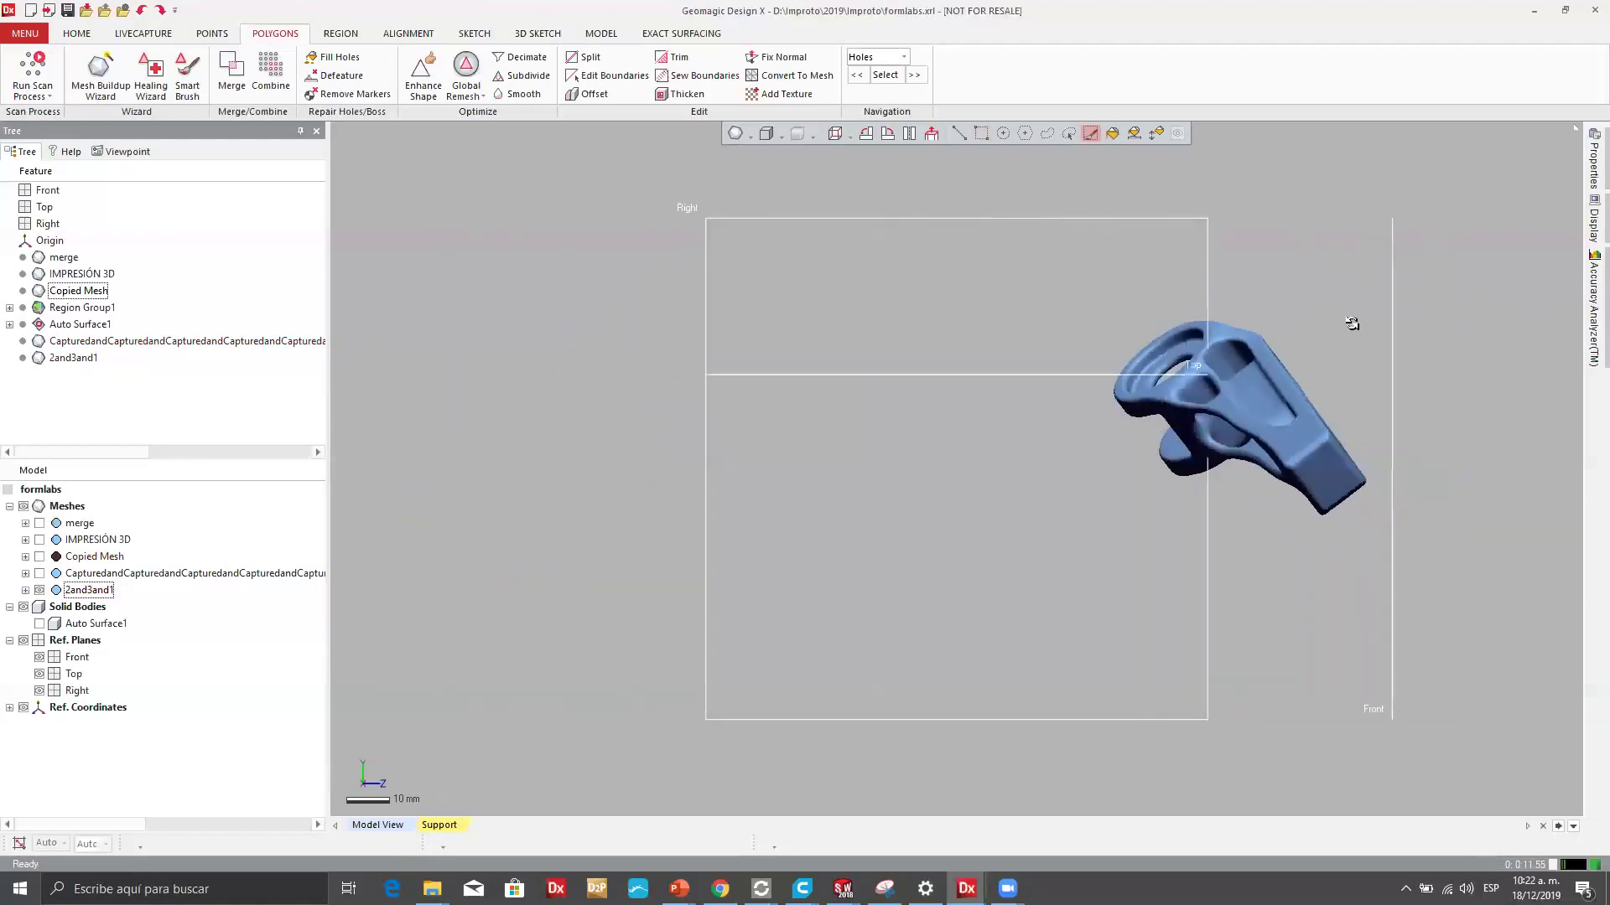
pyautogui.scroll(2, 1358, 310)
pyautogui.moveTo(1108, 293); pyautogui.dragTo(1105, 306, button='right')
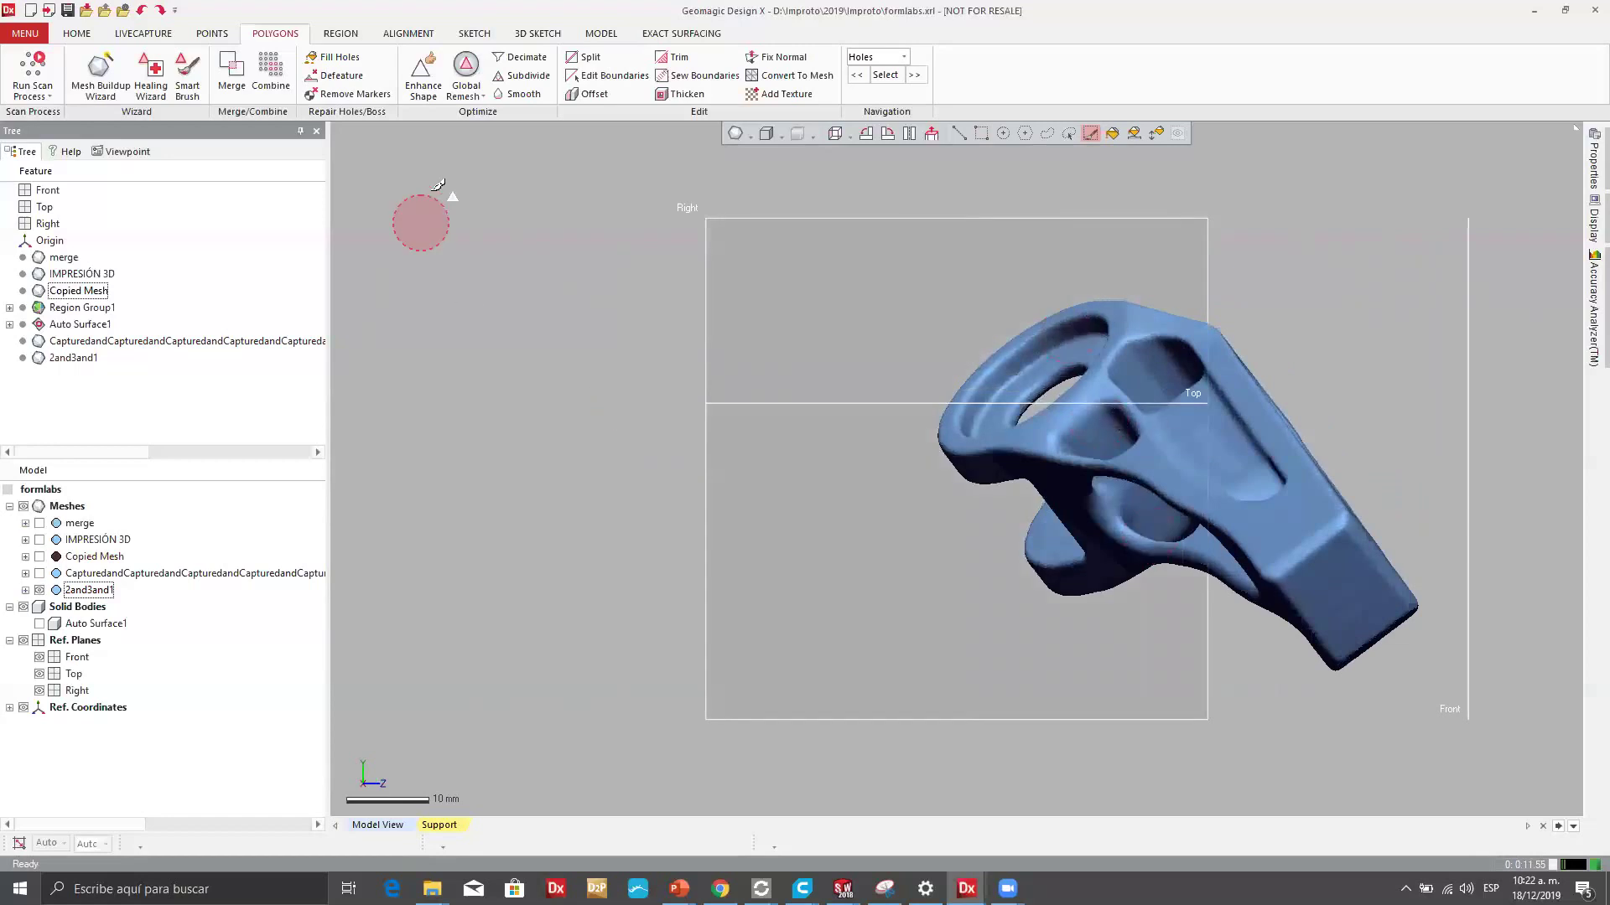
# Auto-segment the 2and3and1 mesh into regions with a sensitivity of 20.
pyautogui.click(349, 34)
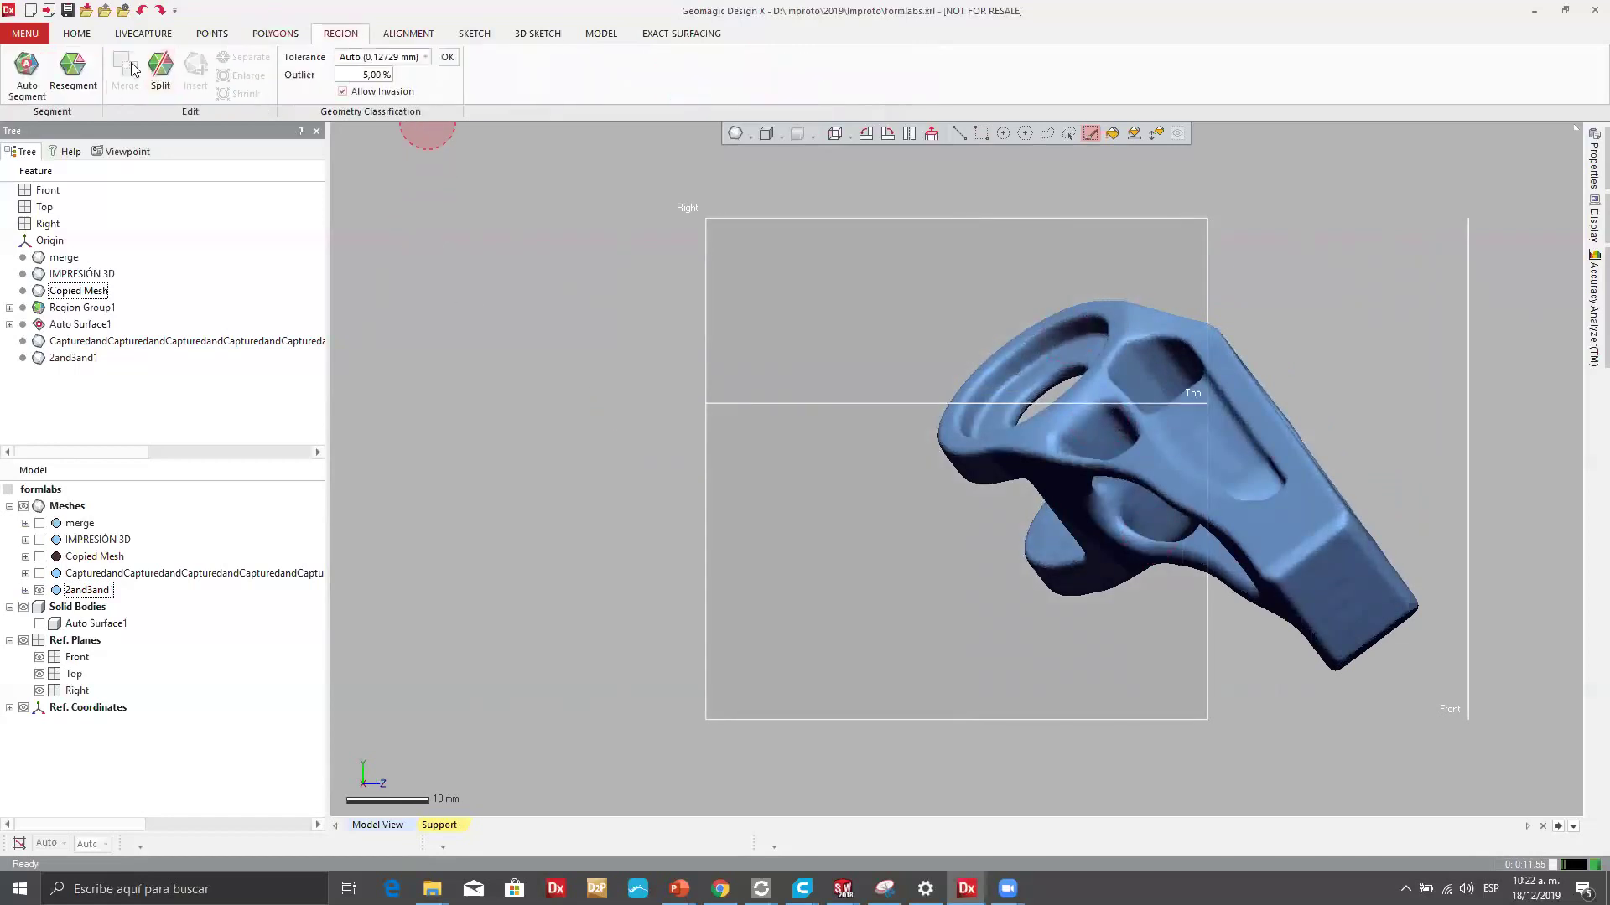
pyautogui.click(27, 74)
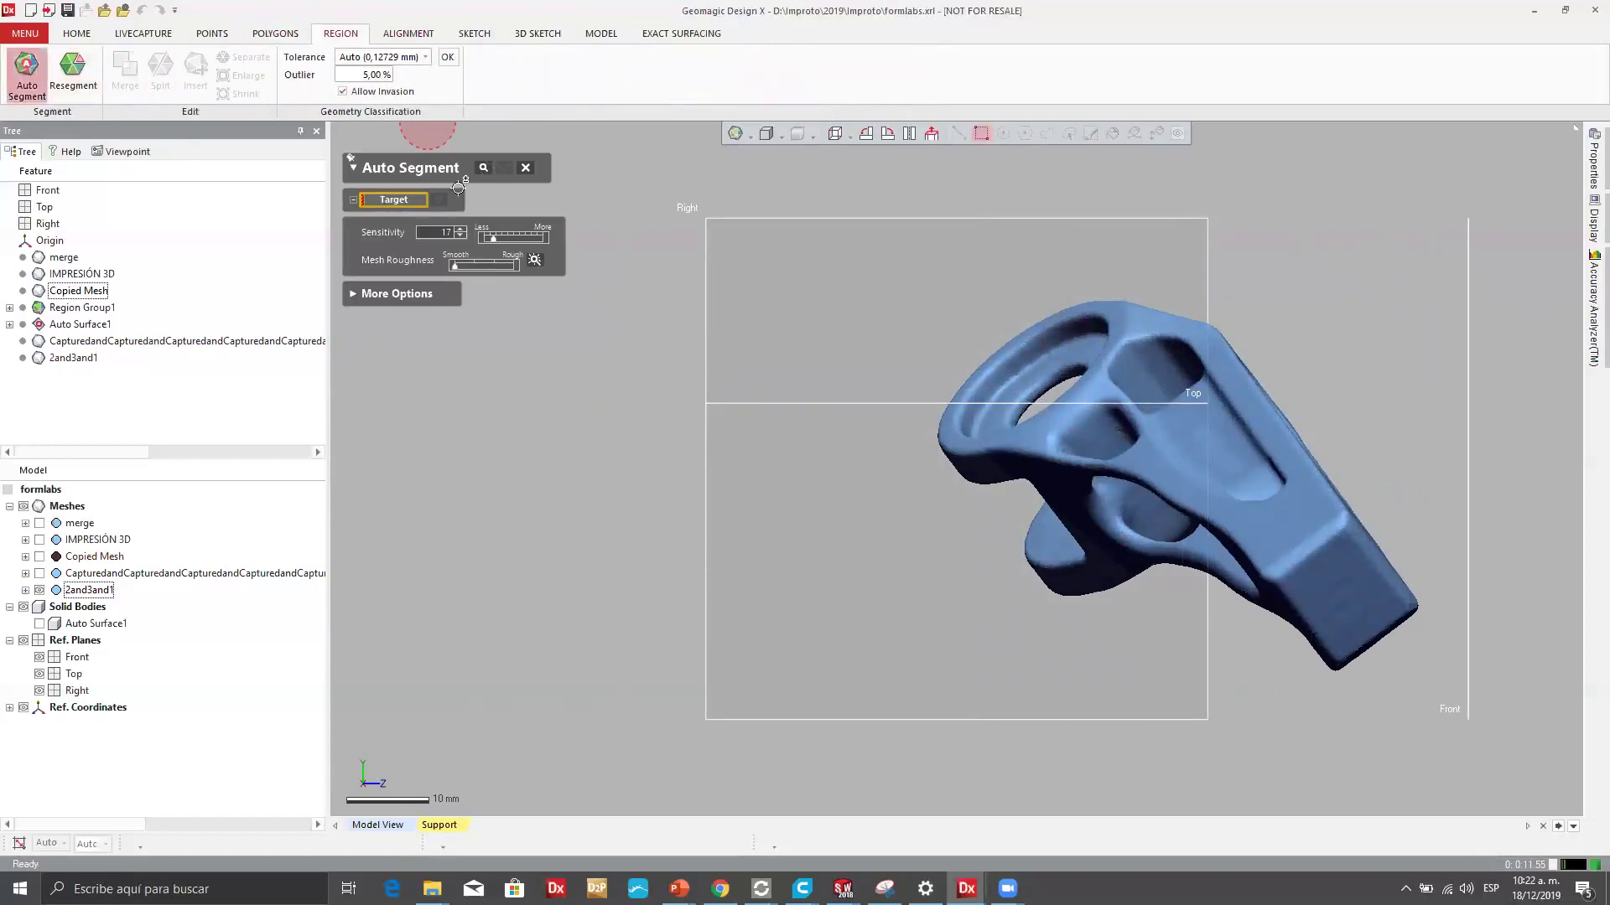
pyautogui.click(1053, 468)
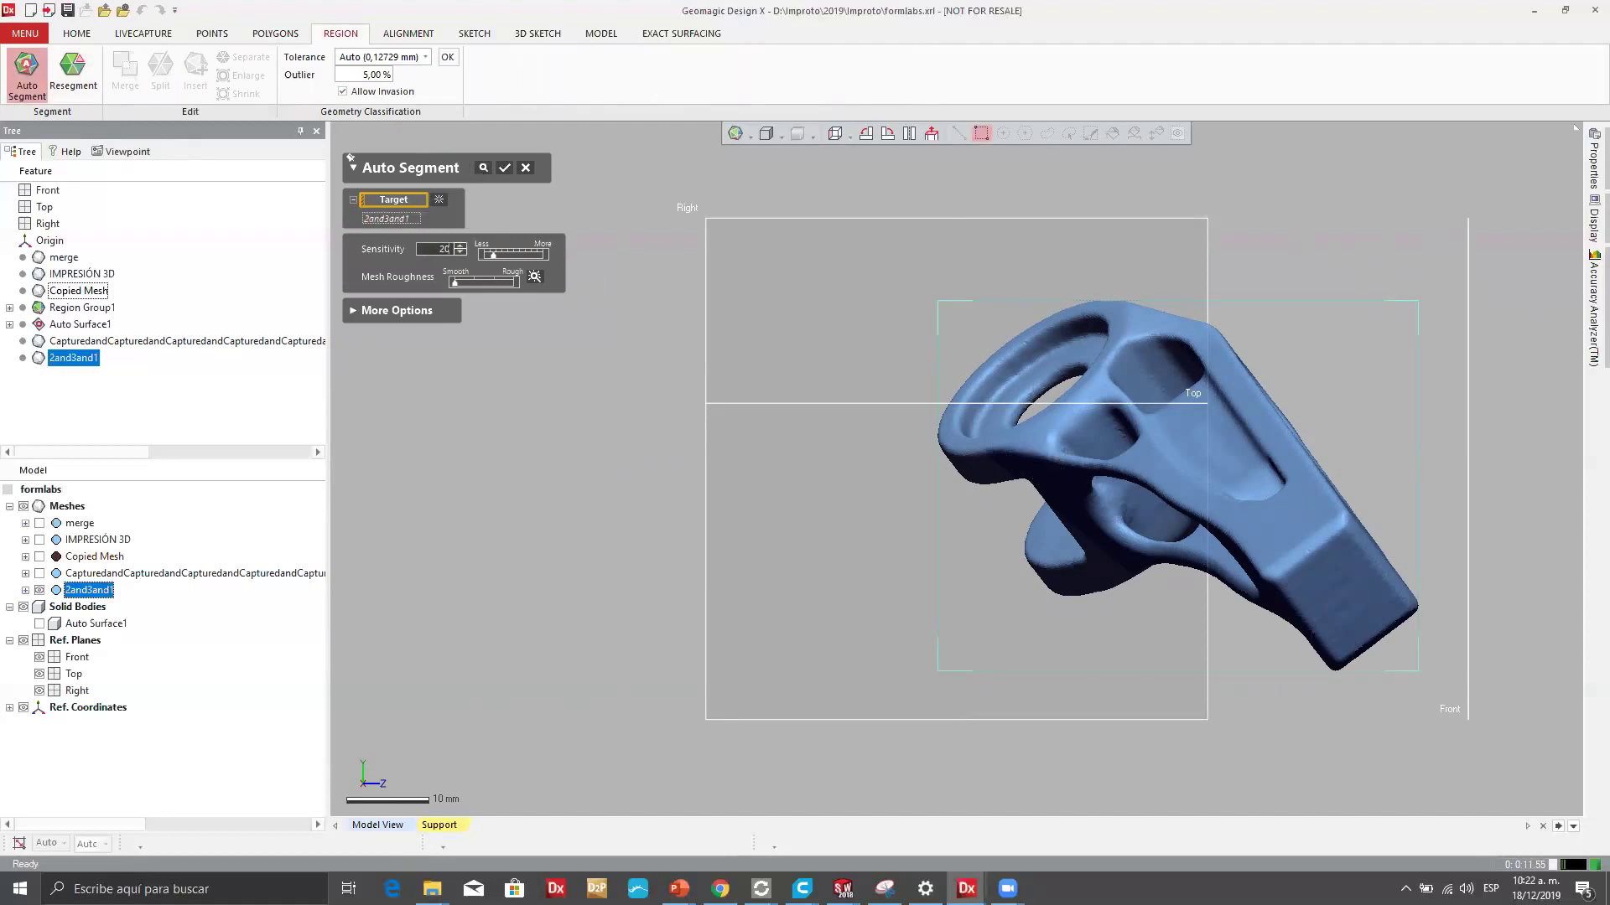
pyautogui.click(482, 168)
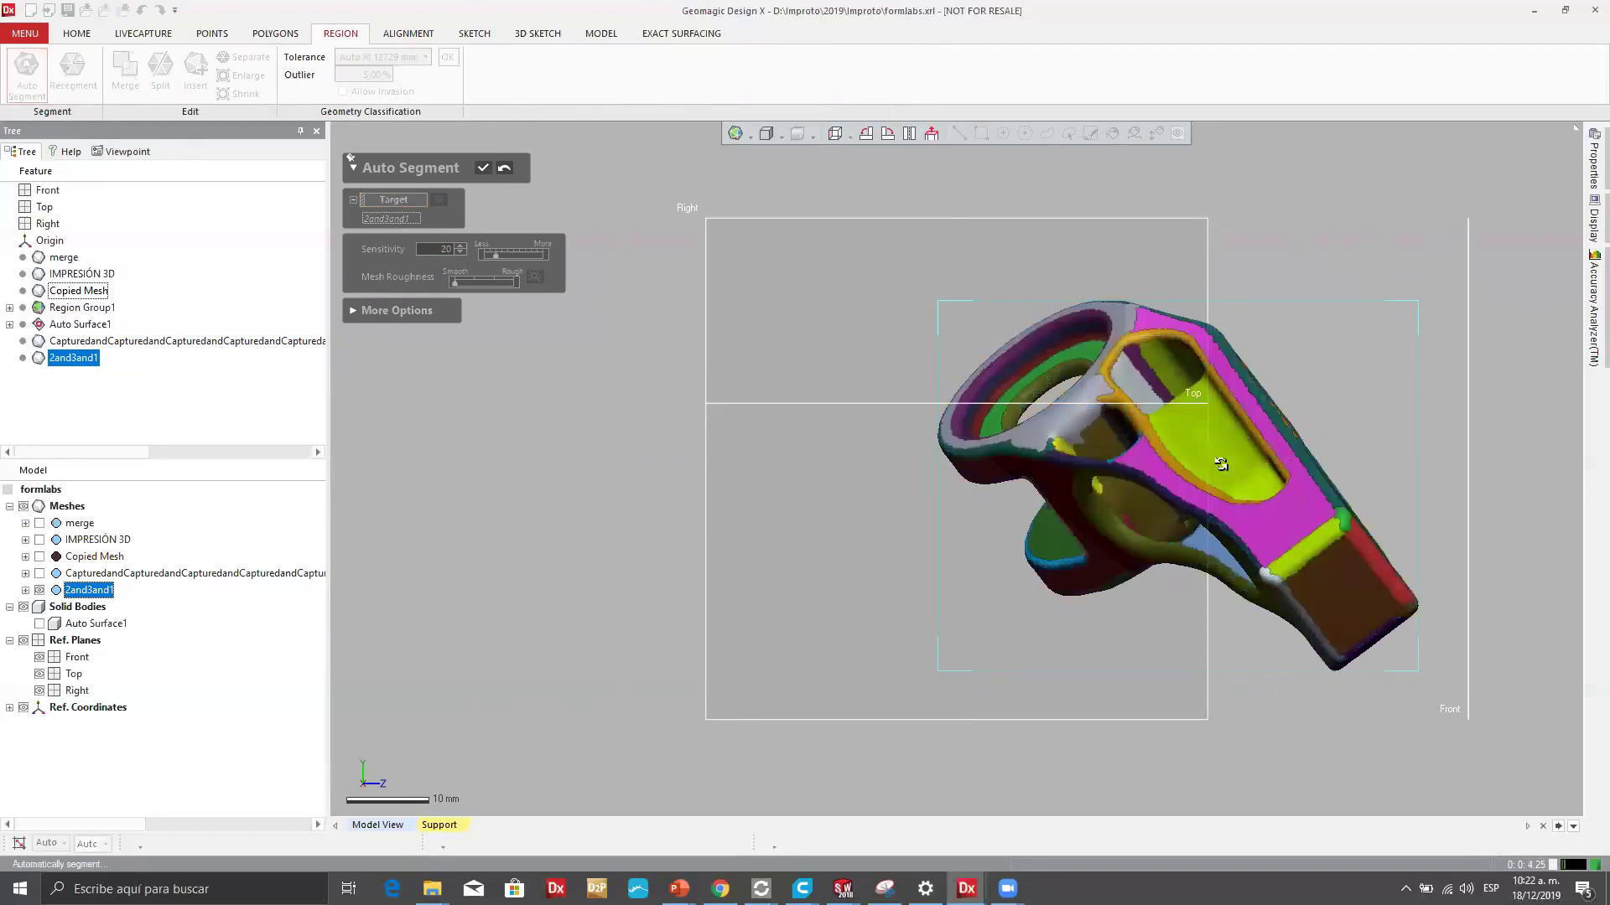
pyautogui.scroll(2, 1160, 473)
pyautogui.moveTo(1017, 524); pyautogui.dragTo(1335, 315, button='right')
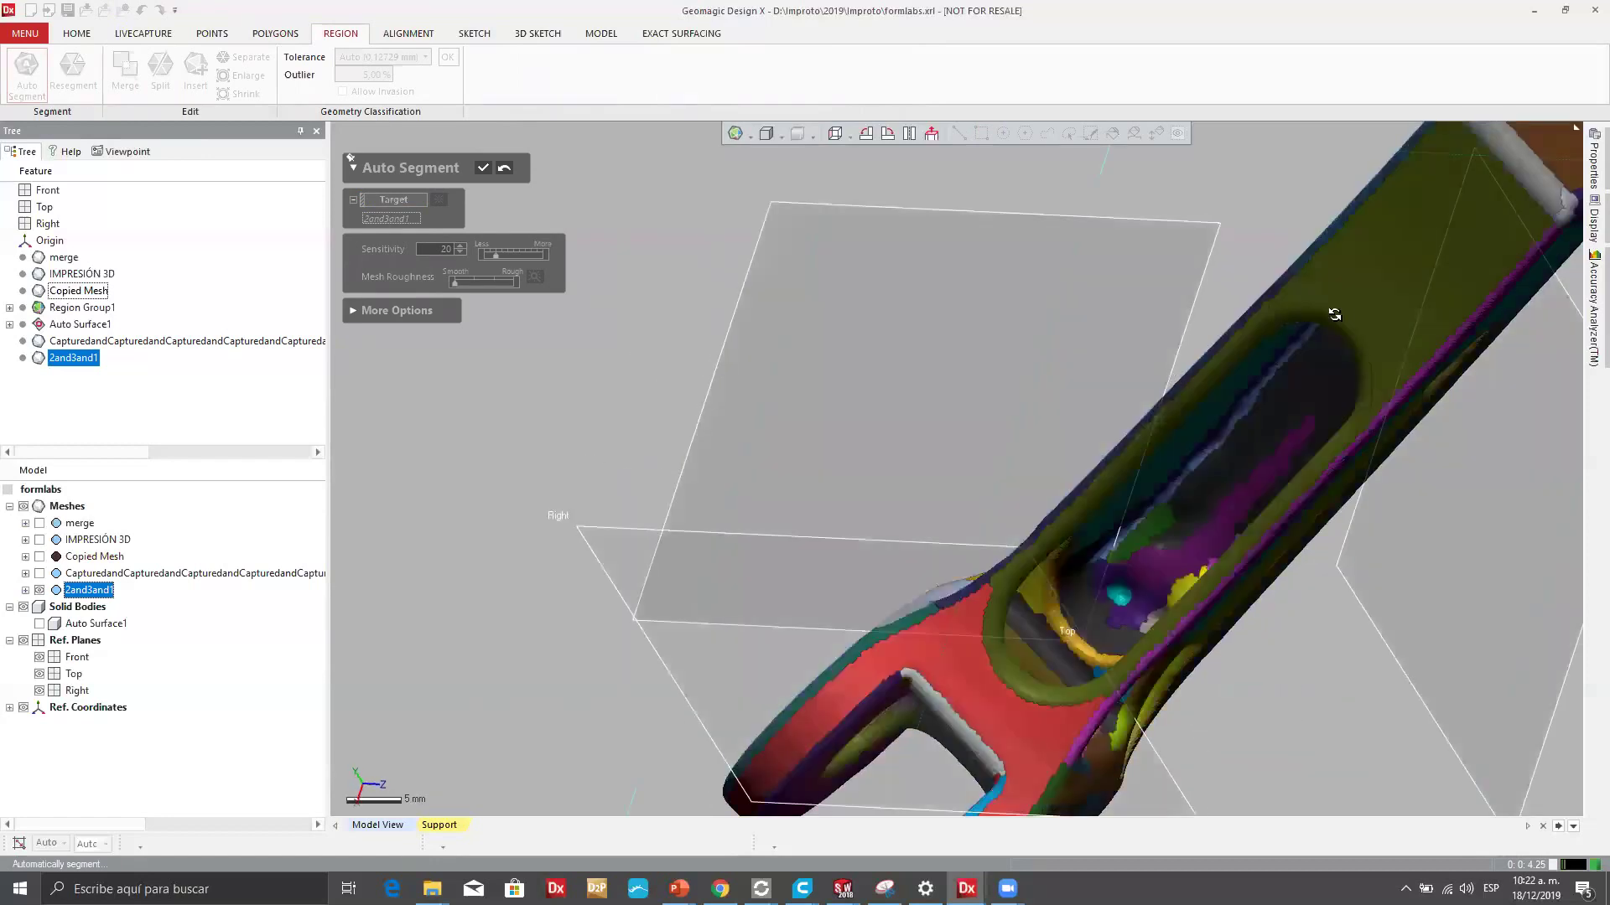
pyautogui.click(484, 170)
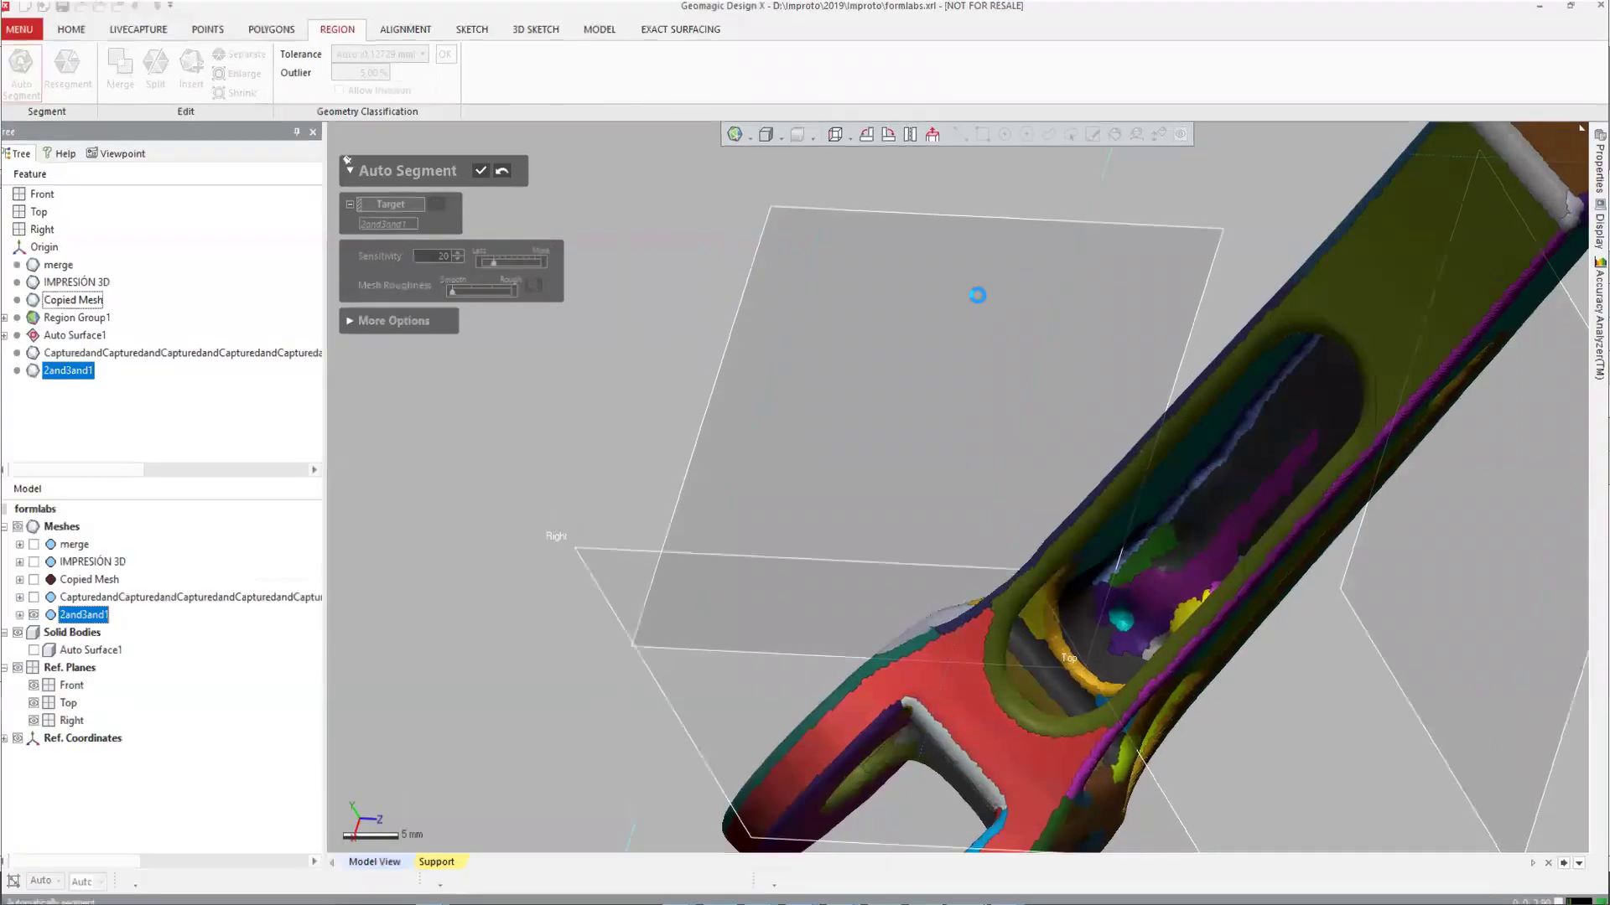
# Examine the segmented regions of the 2and3and1 mesh around the fork, side pockets, lettering and handle end.
pyautogui.scroll(-5, 891, 434)
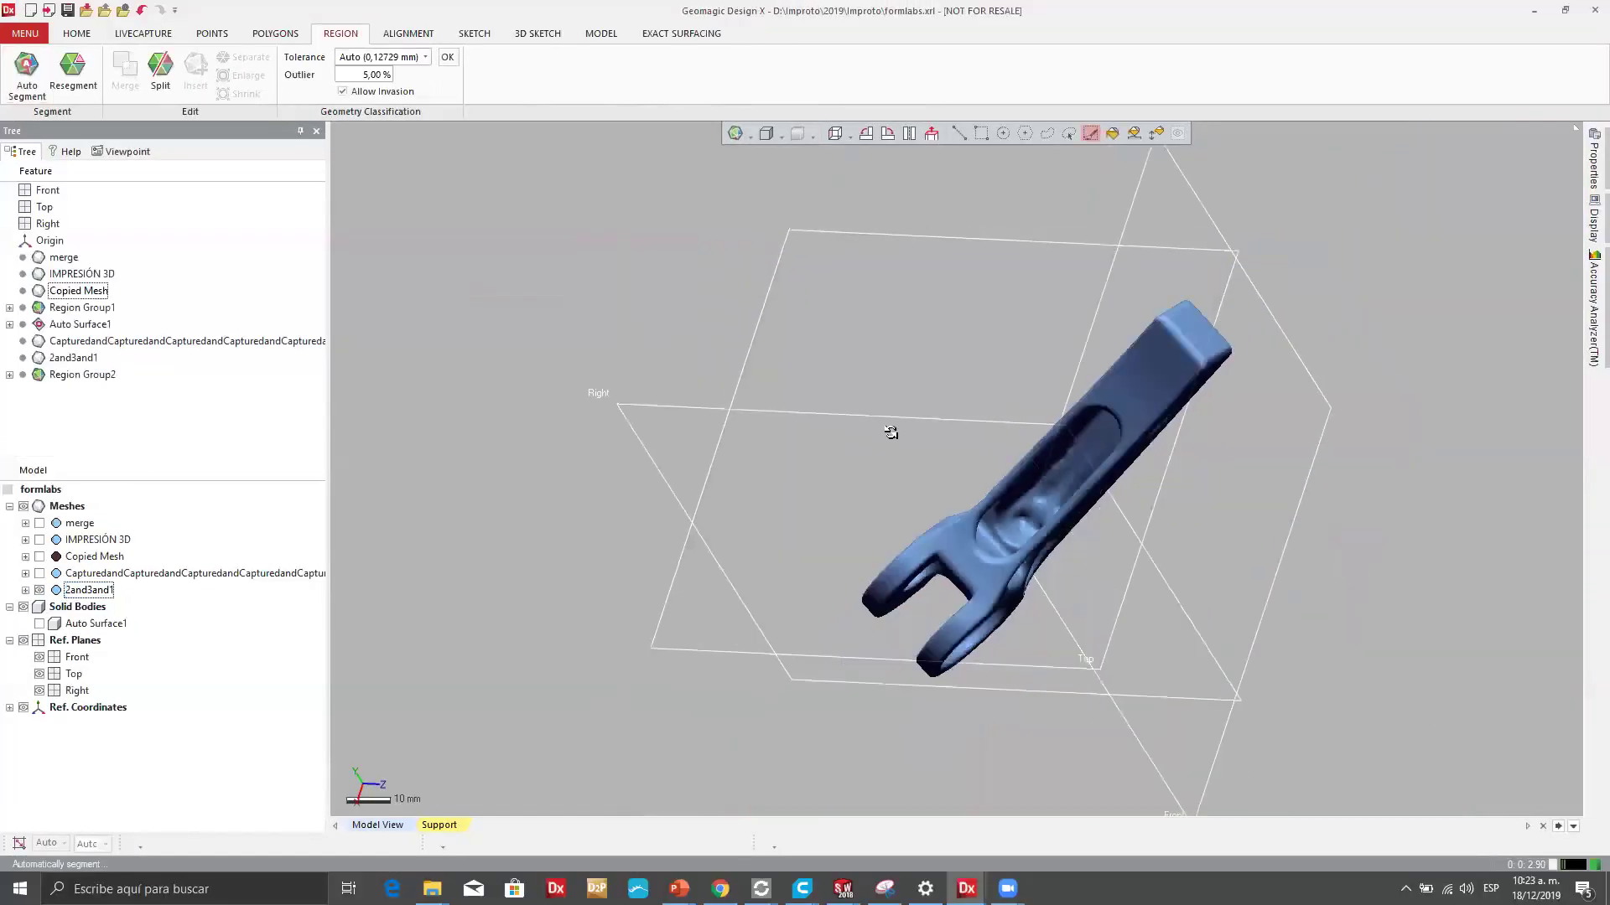
pyautogui.moveTo(891, 433)
pyautogui.mouseDown(button='right')
pyautogui.moveTo(1084, 553)
pyautogui.moveTo(1175, 582)
pyautogui.moveTo(908, 514)
pyautogui.moveTo(1016, 480)
pyautogui.mouseUp(button='right')
pyautogui.scroll(5, 1120, 344)
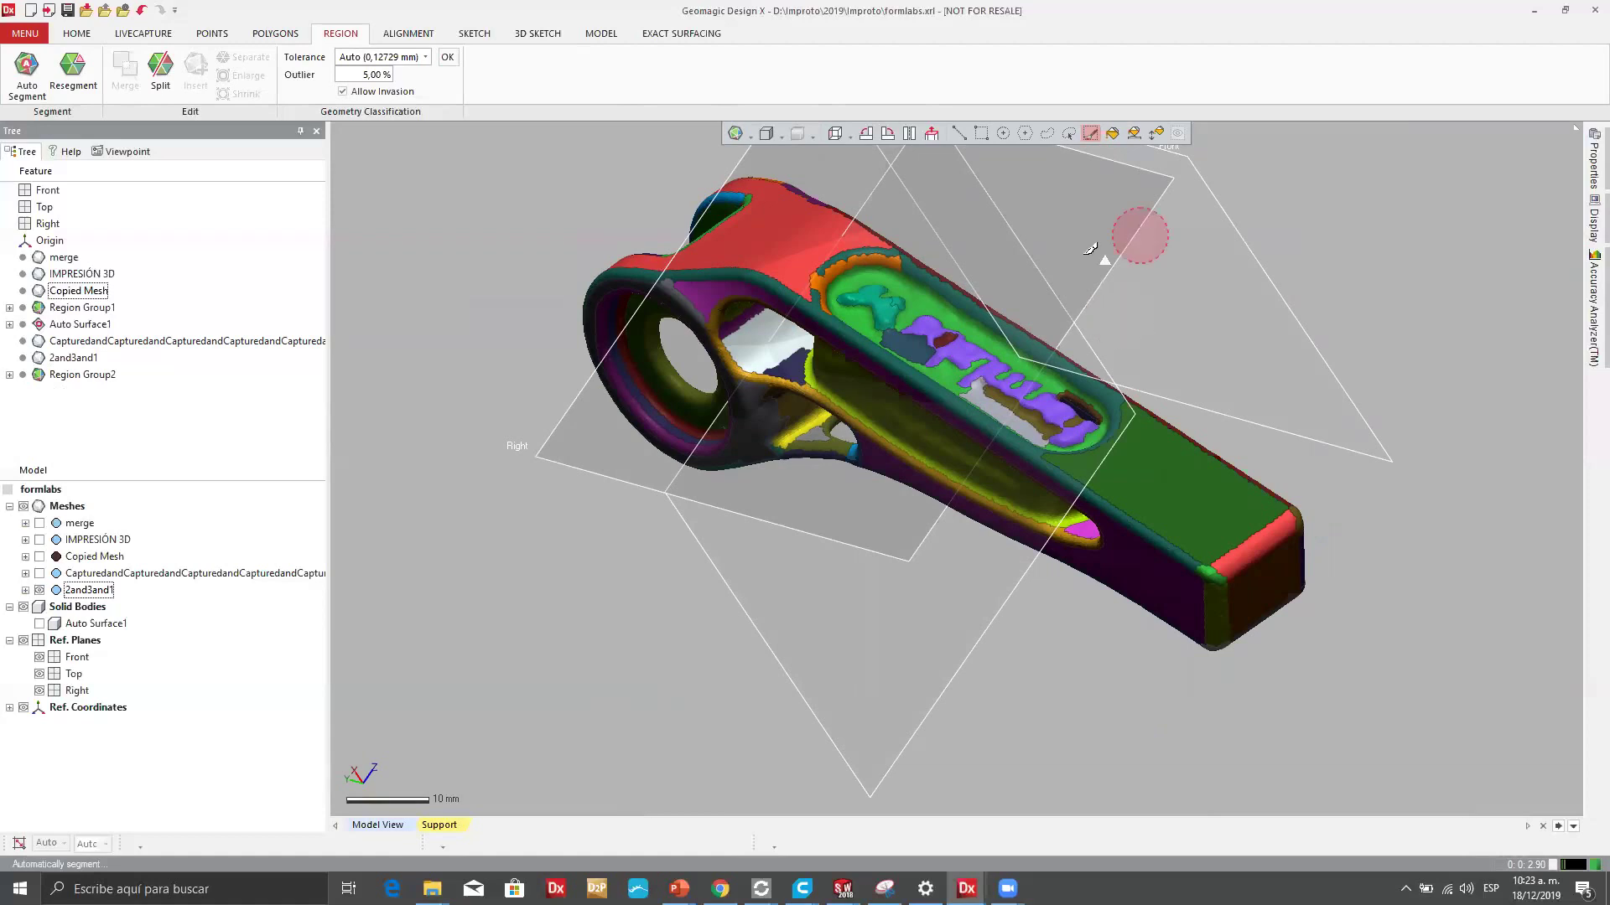
pyautogui.moveTo(970, 514); pyautogui.dragTo(1023, 539, button='right')
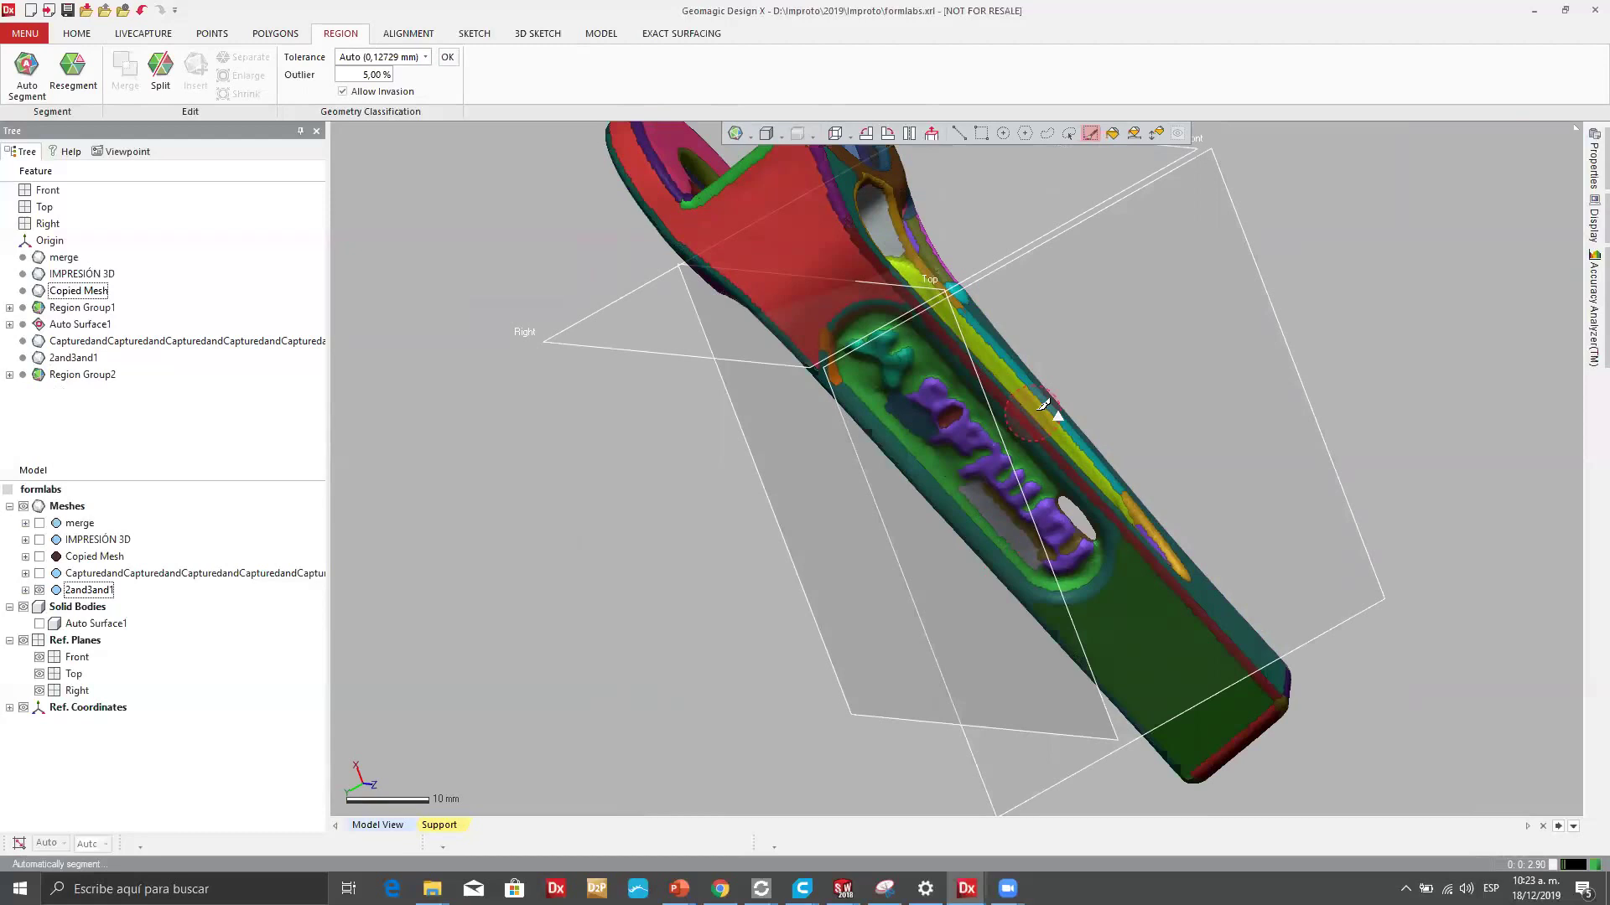
pyautogui.moveTo(916, 176); pyautogui.dragTo(871, 409, button='right')
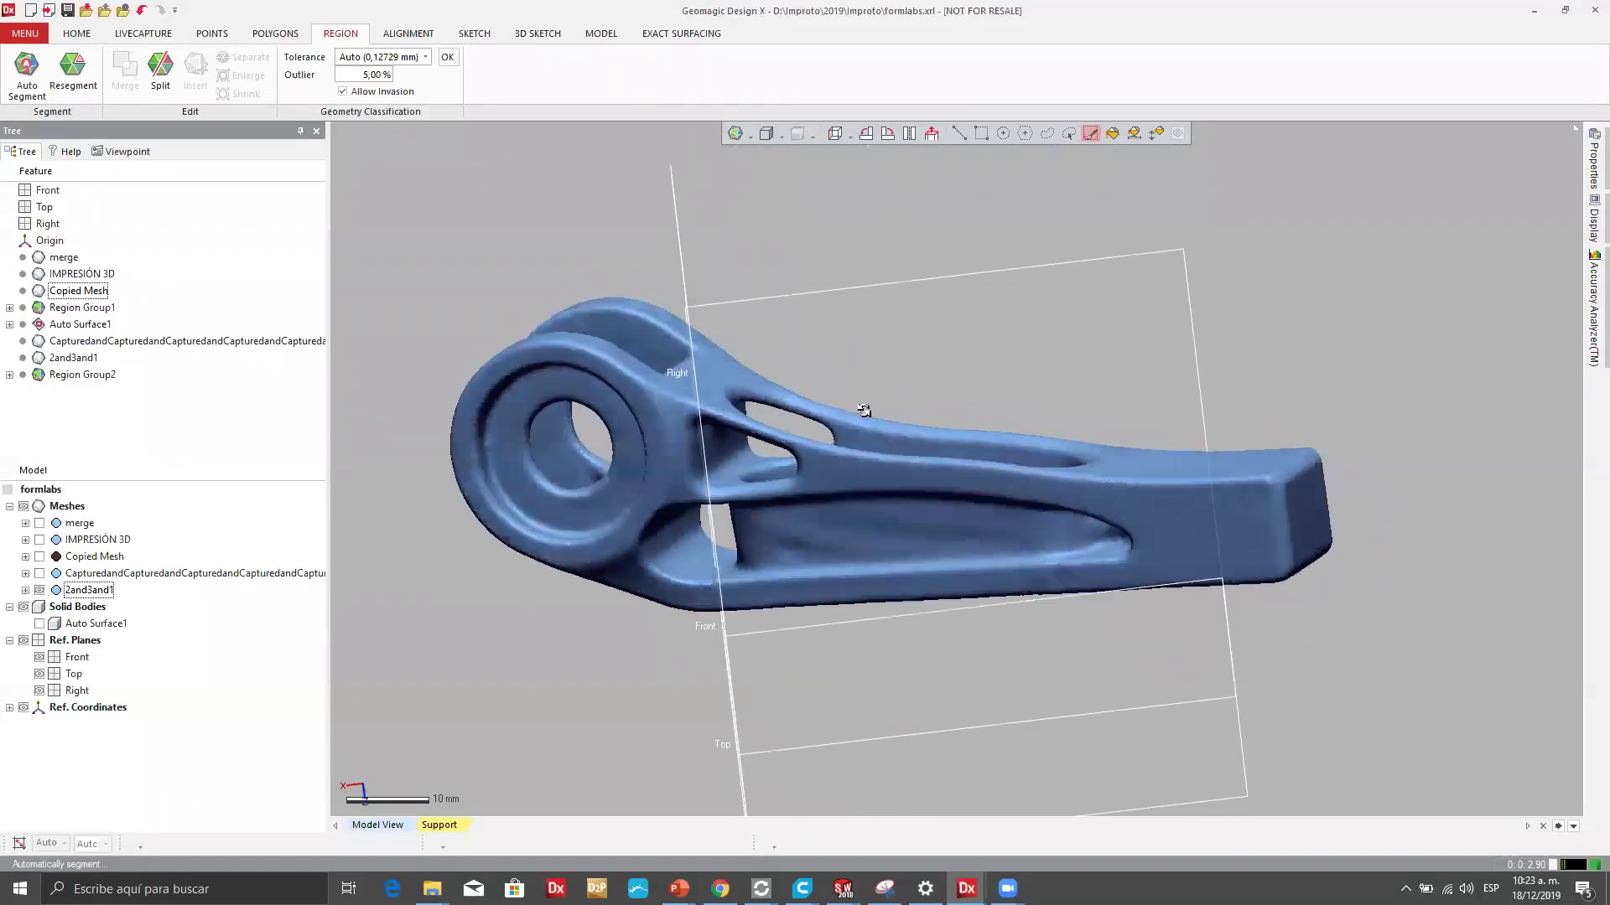
pyautogui.moveTo(880, 494); pyautogui.dragTo(963, 467, button='right')
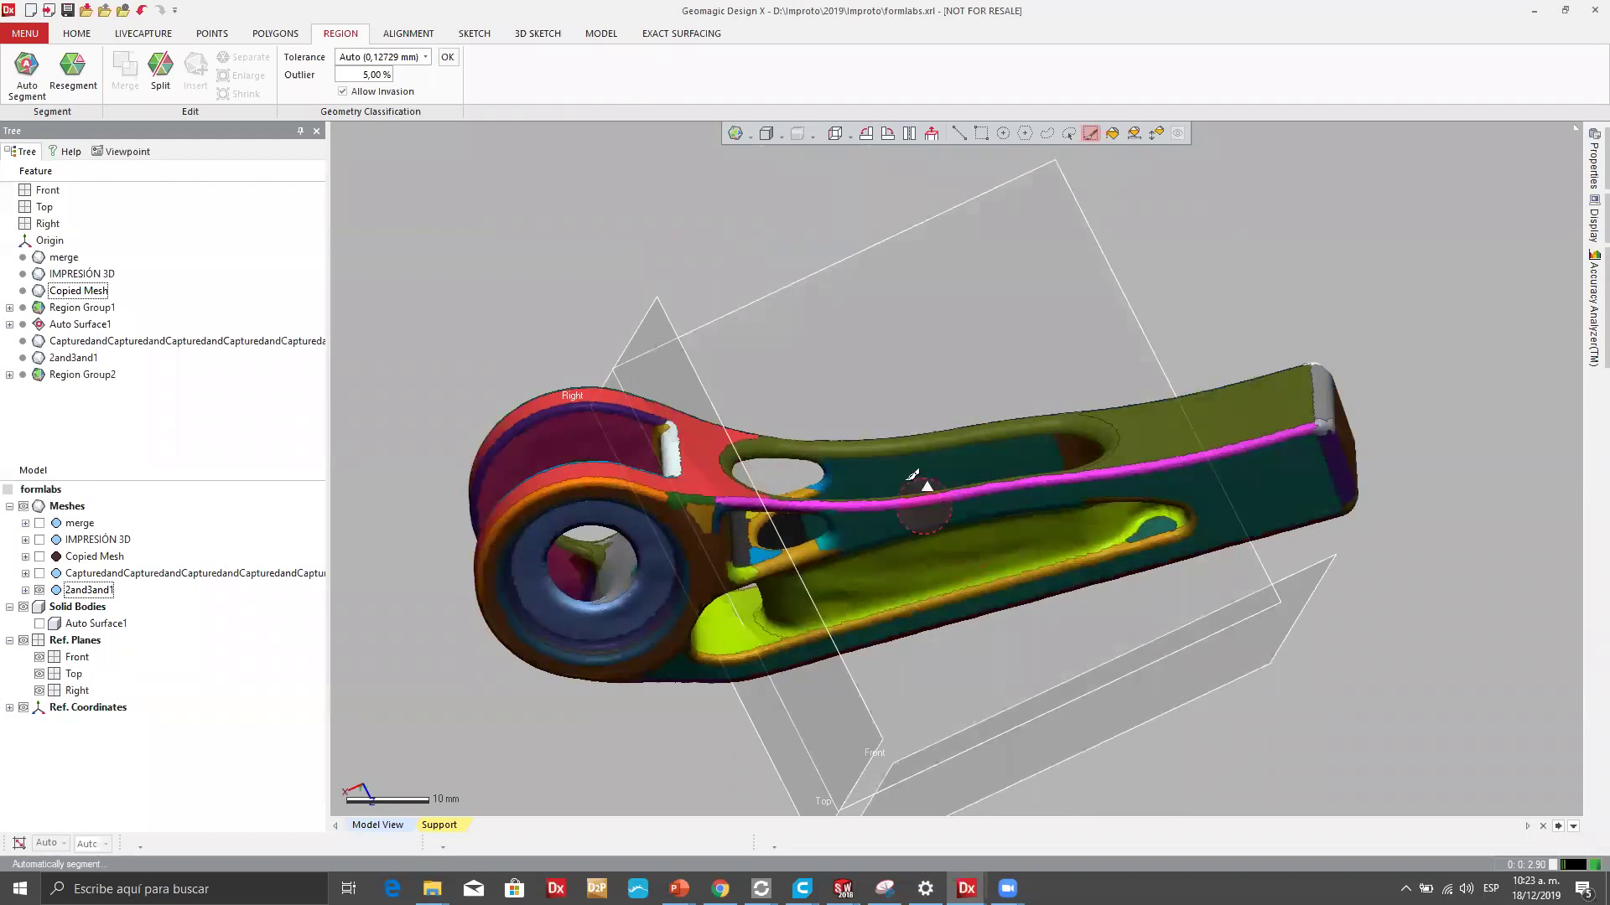
pyautogui.moveTo(914, 475); pyautogui.dragTo(970, 539, button='right')
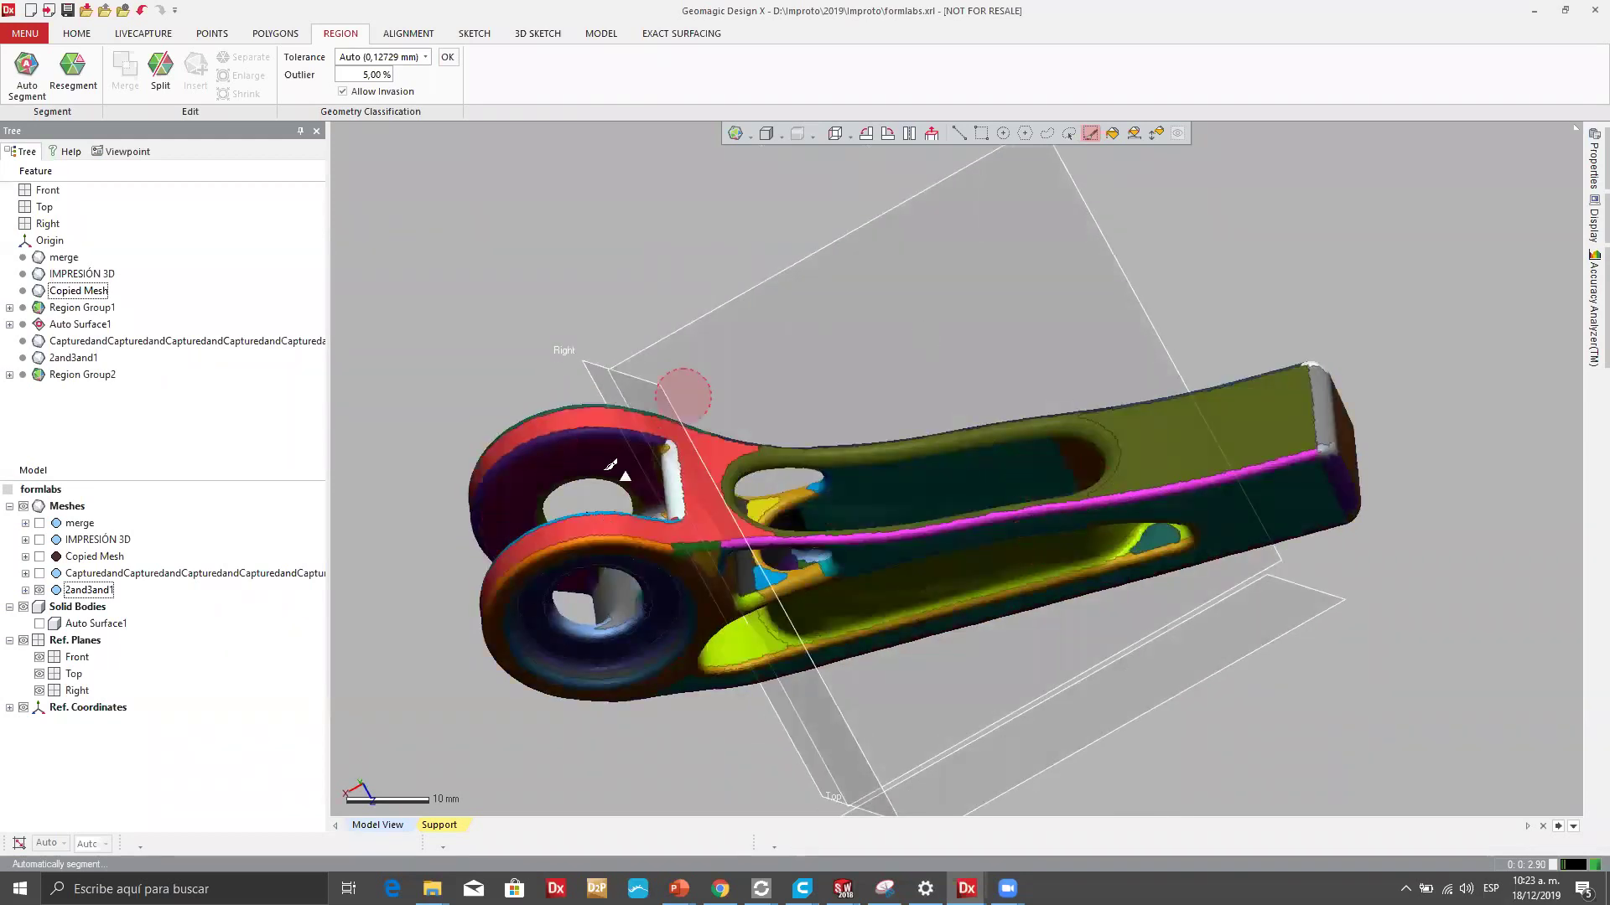
pyautogui.moveTo(964, 556); pyautogui.dragTo(894, 519, button='right')
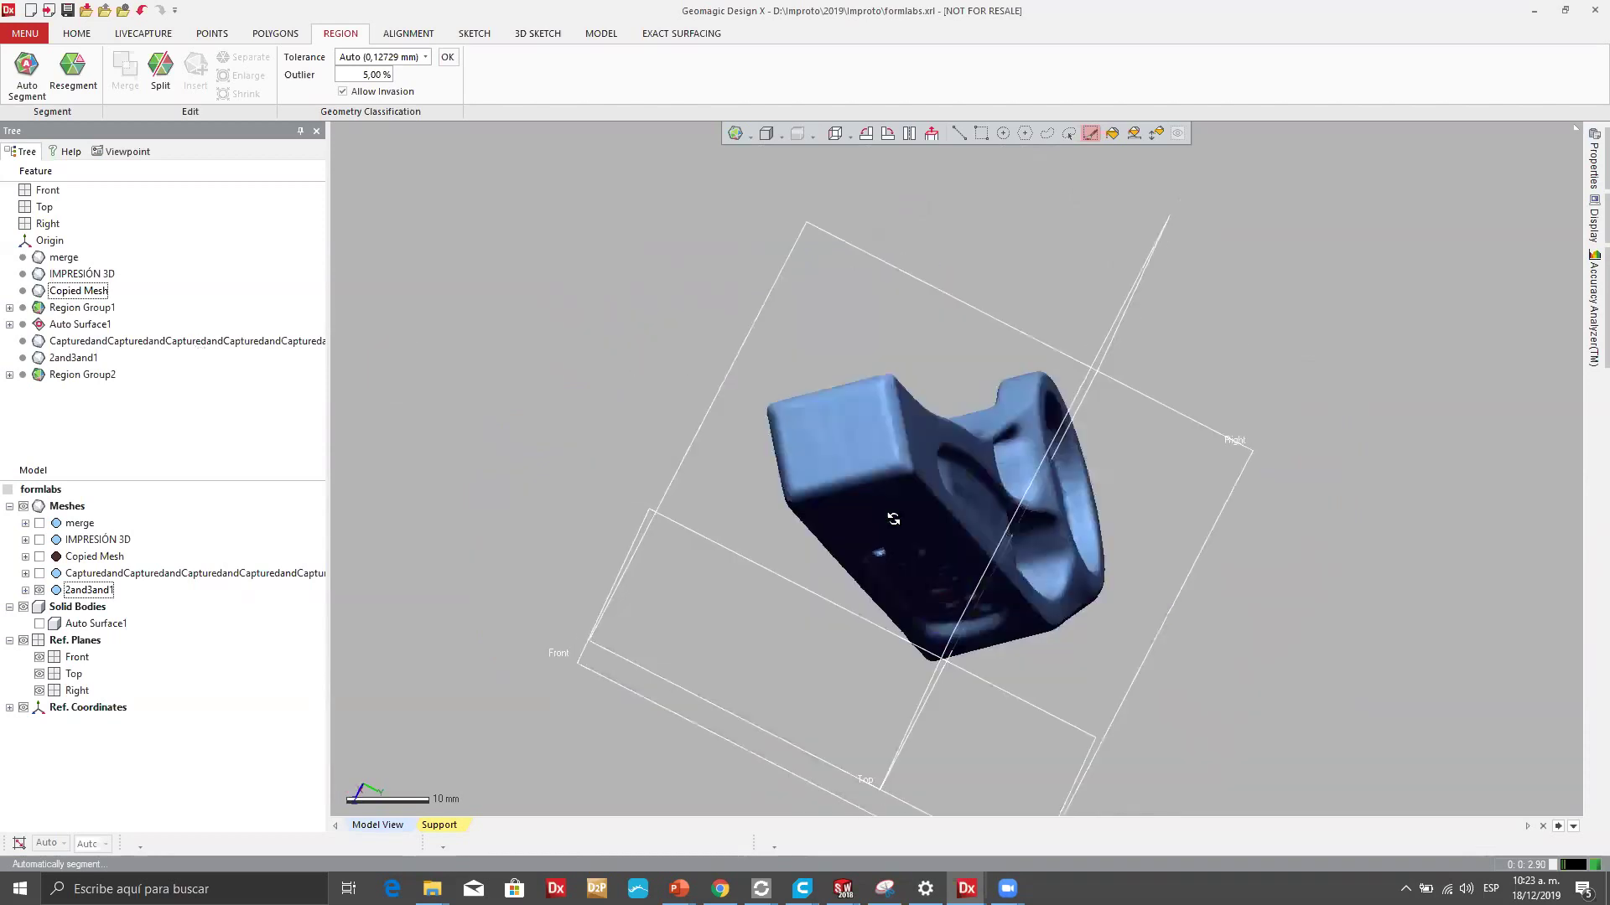
pyautogui.moveTo(719, 478); pyautogui.dragTo(1073, 457, button='right')
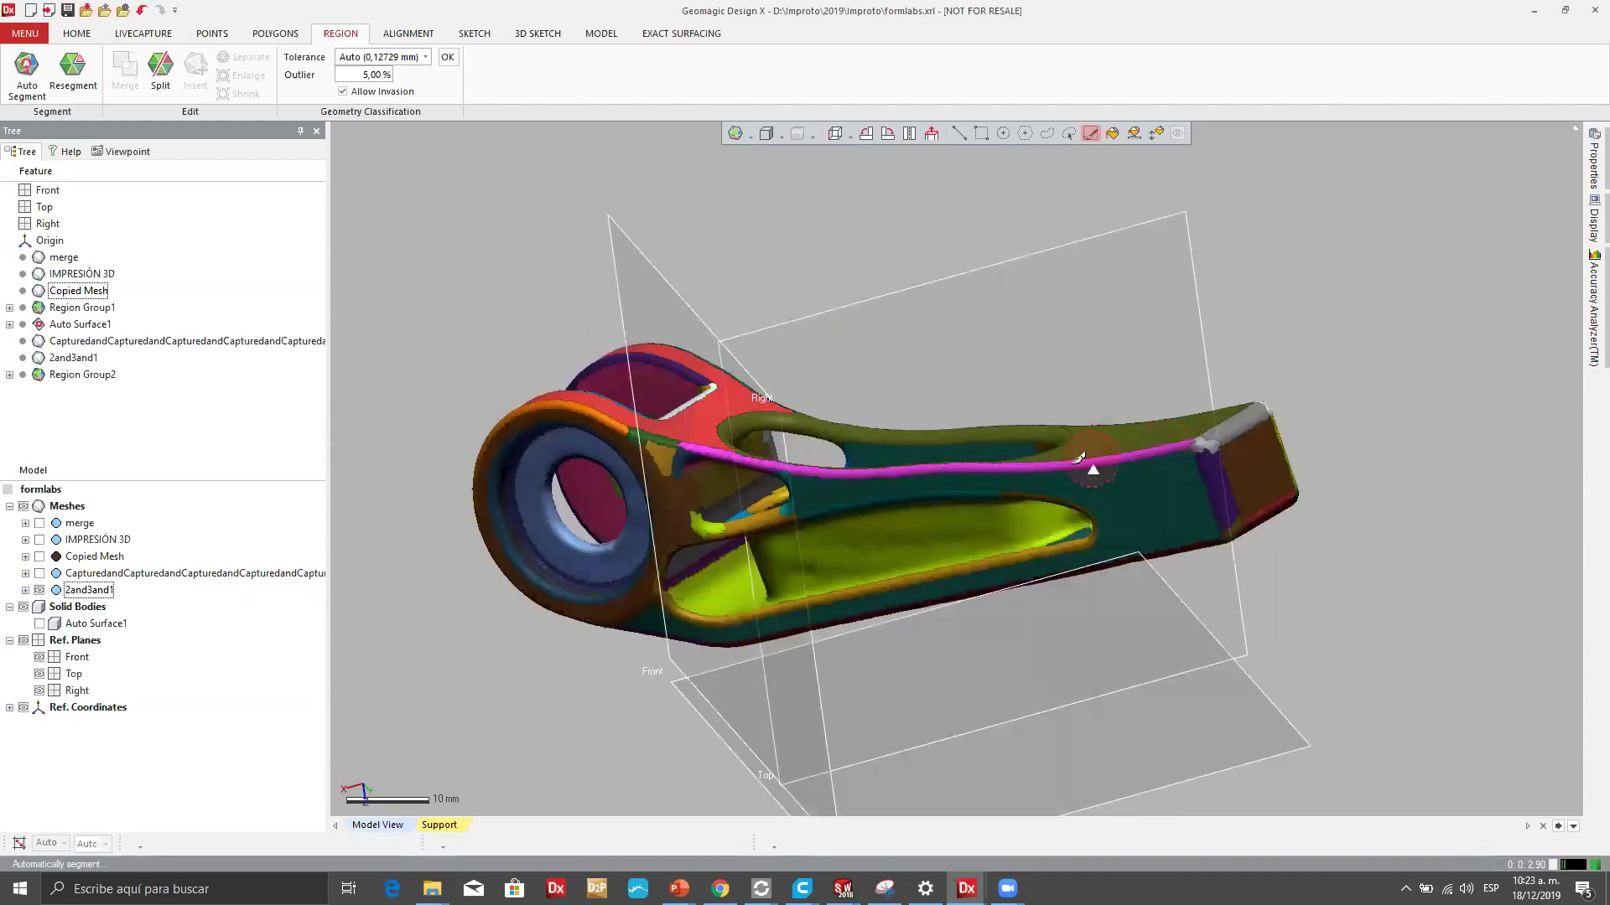
pyautogui.moveTo(976, 470); pyautogui.dragTo(817, 235, button='right')
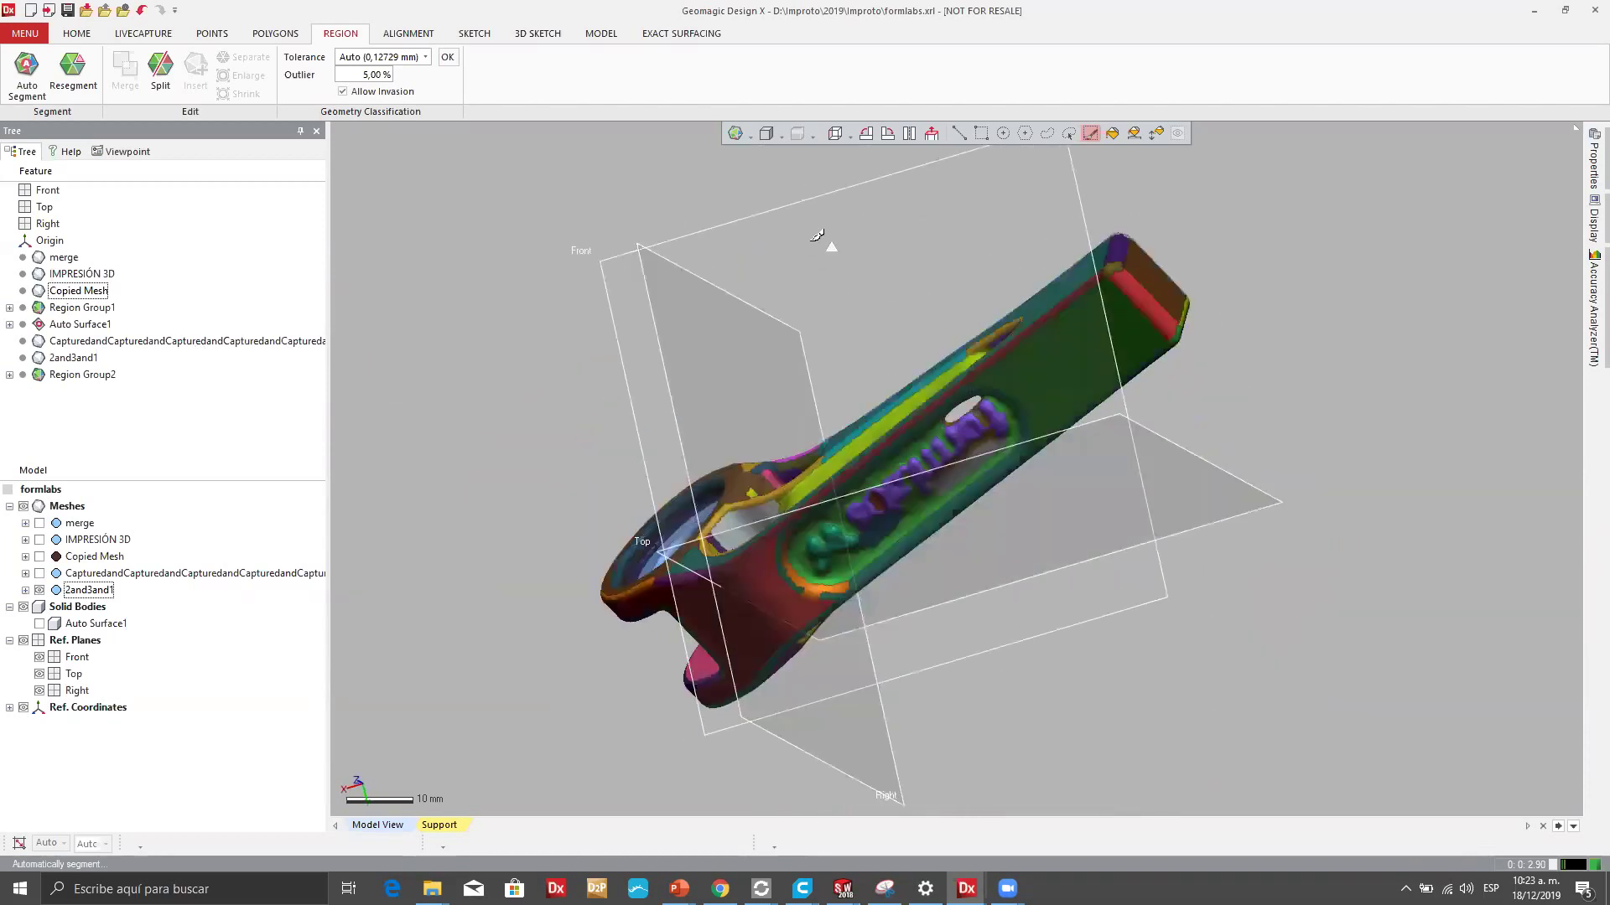
pyautogui.moveTo(811, 420); pyautogui.dragTo(899, 573, button='right')
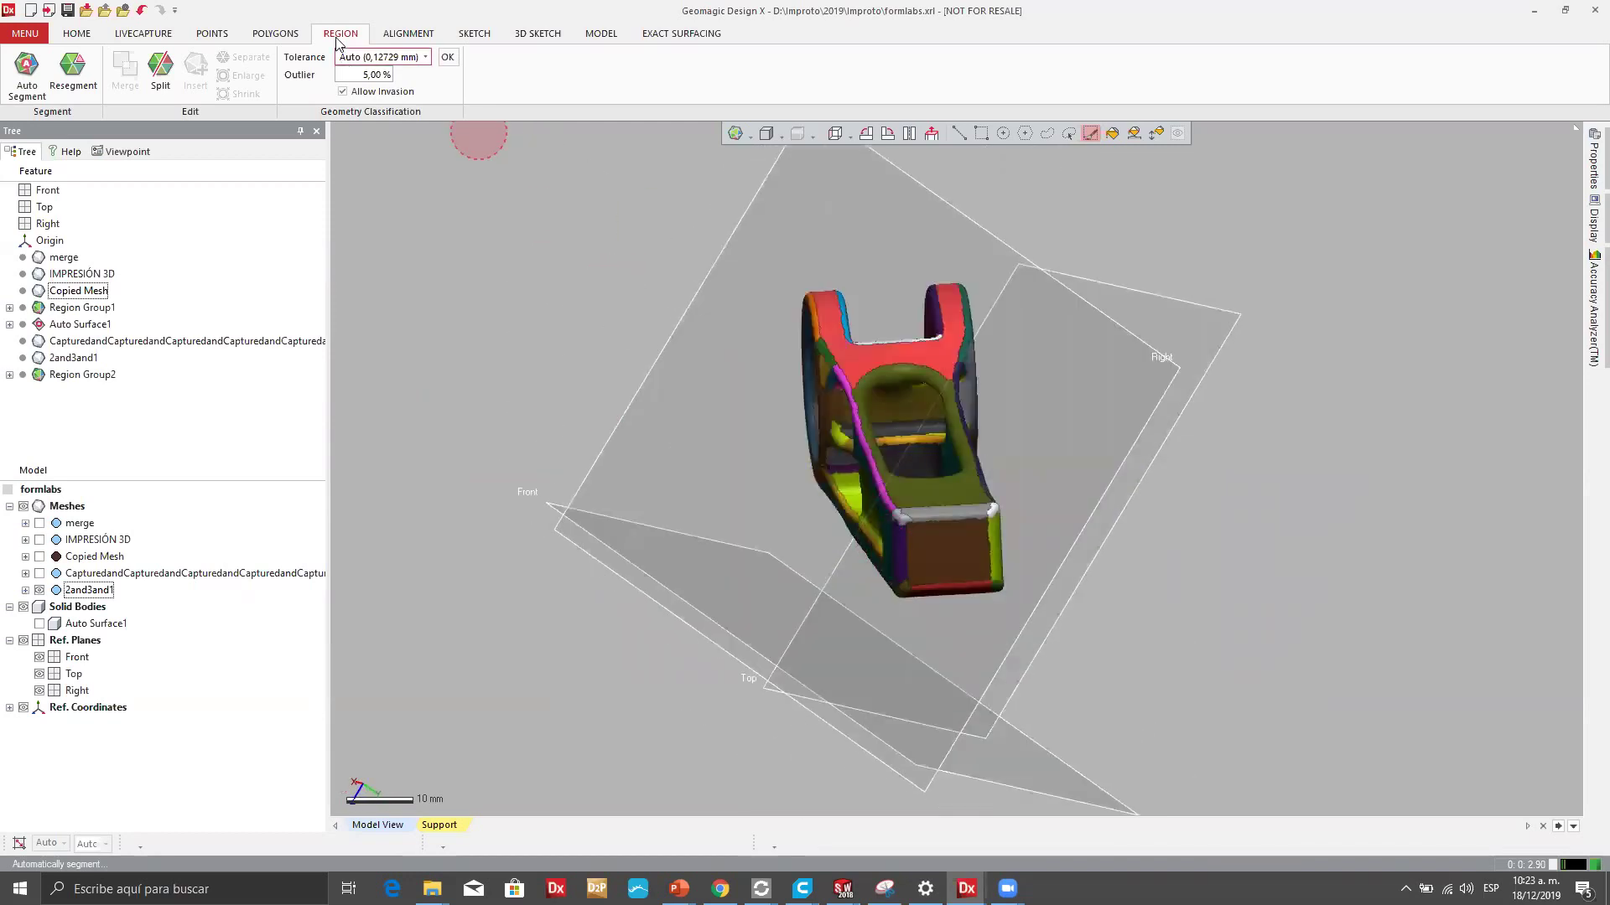
pyautogui.moveTo(898, 397); pyautogui.dragTo(936, 154, button='right')
# Inspect the planar regions on the handle's end face and beside the formlabs lettering by selecting each one.
pyautogui.click(981, 133)
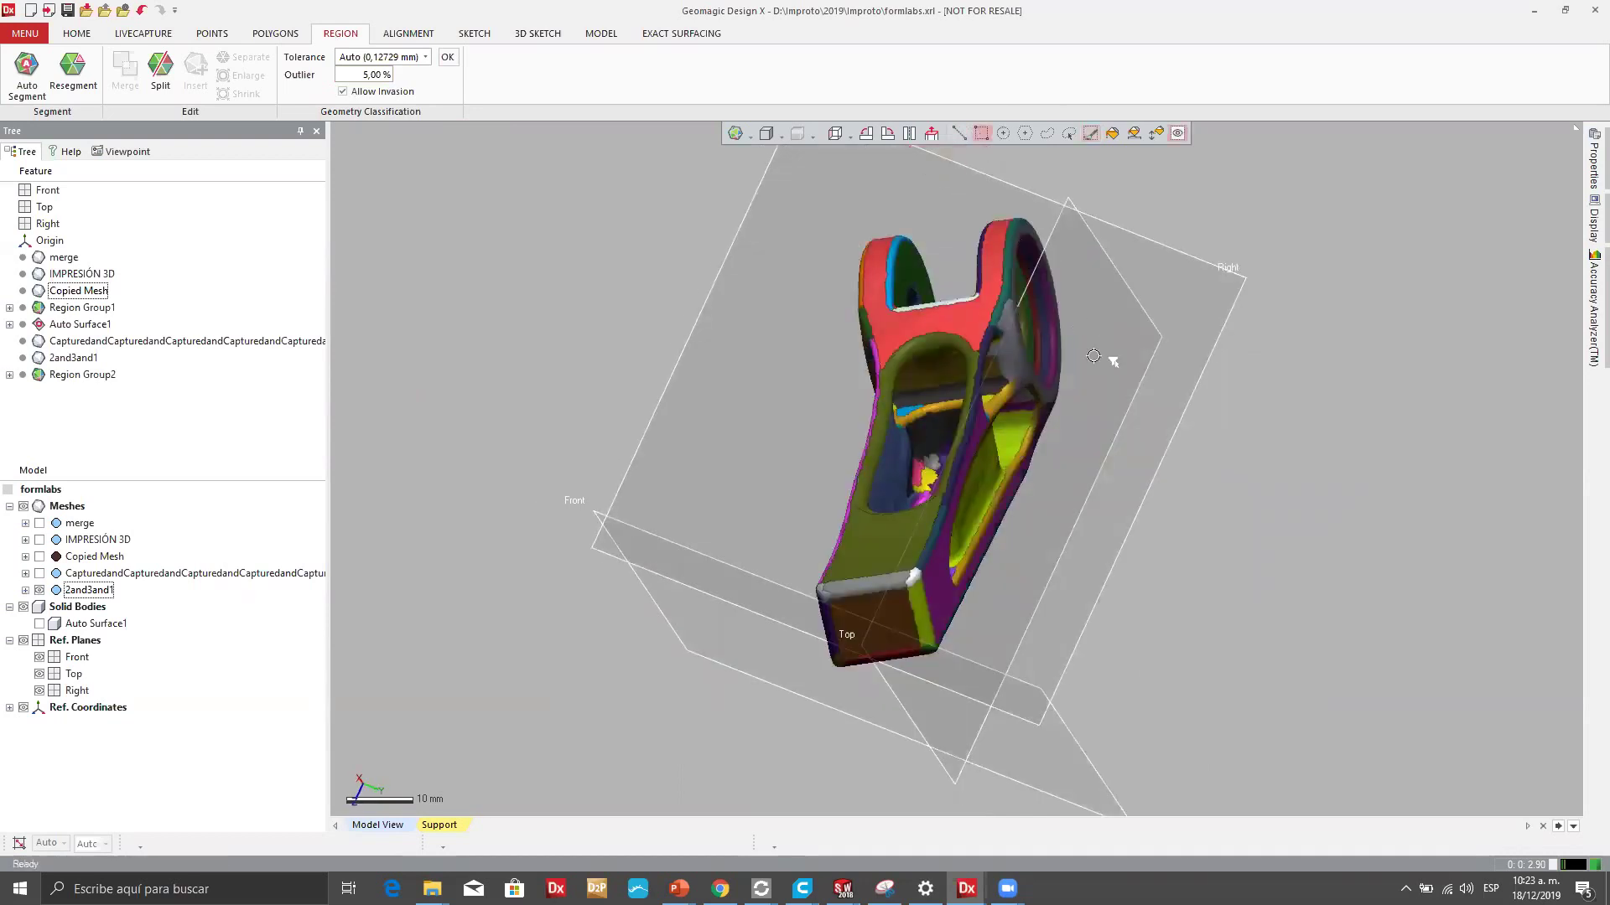
pyautogui.scroll(3, 1024, 385)
pyautogui.moveTo(1025, 385); pyautogui.dragTo(903, 509, button='right')
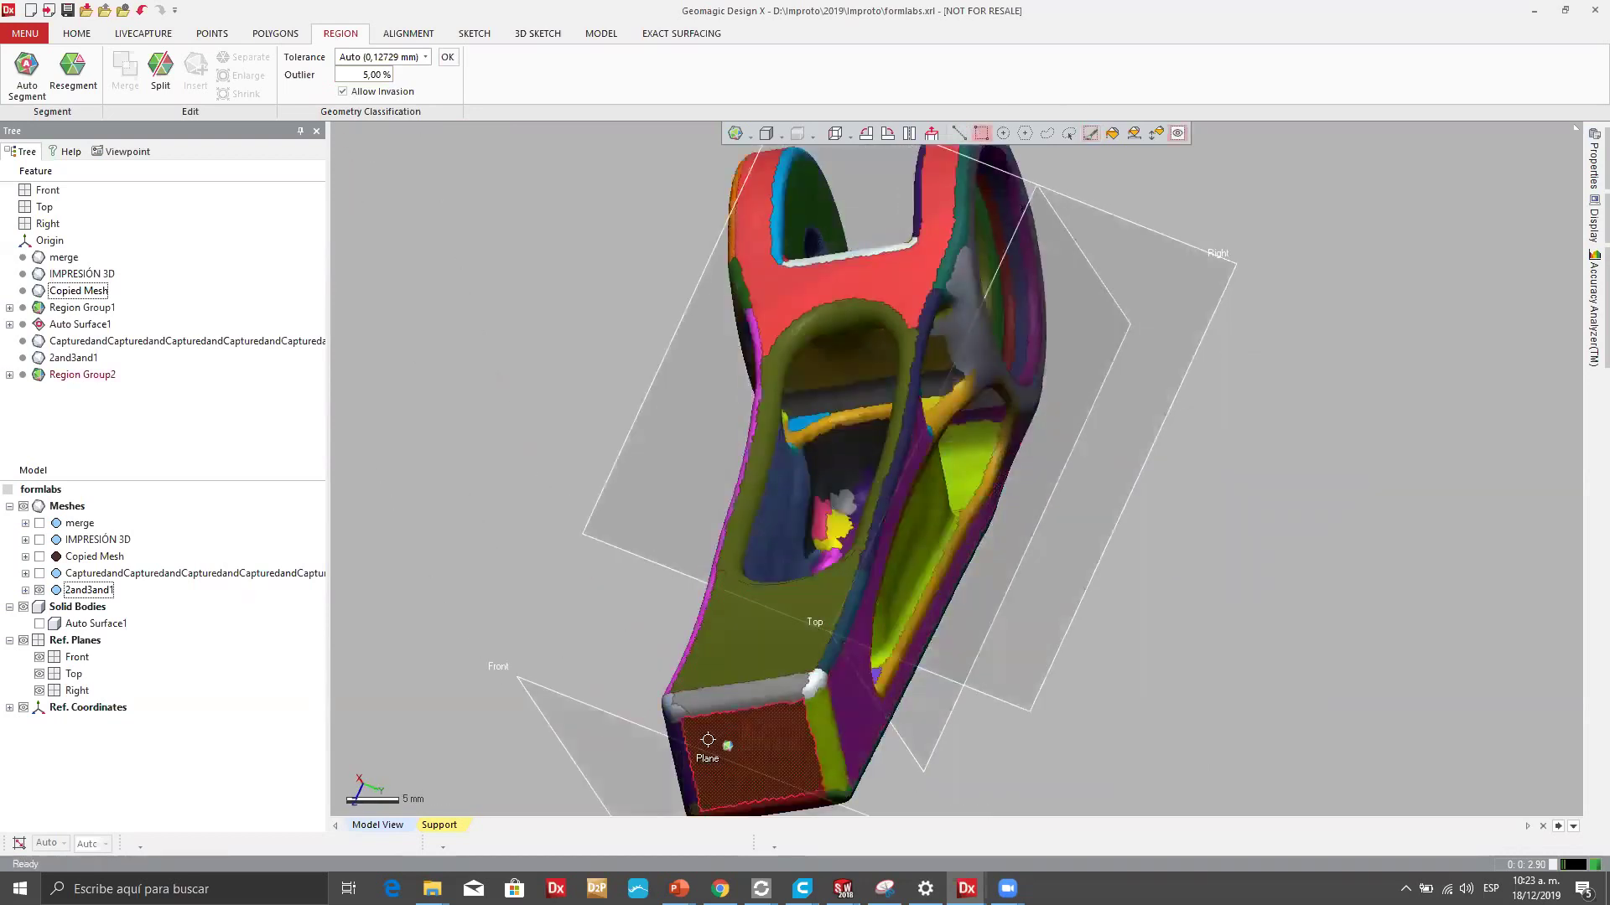
pyautogui.click(743, 751)
pyautogui.moveTo(743, 751); pyautogui.dragTo(609, 353, button='right')
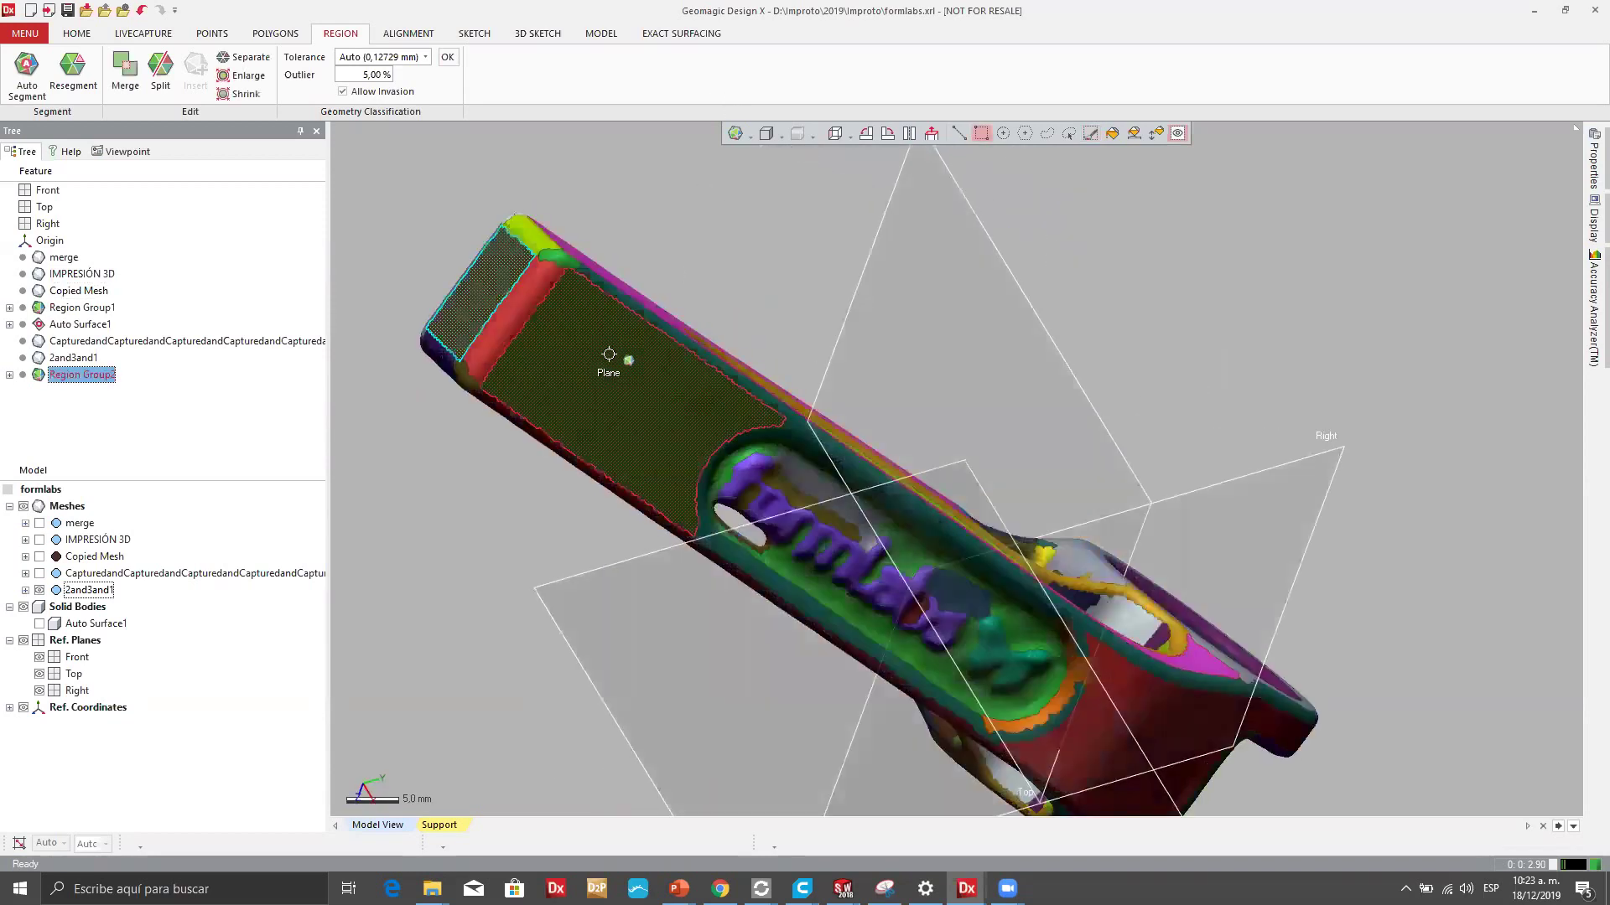
pyautogui.click(640, 420)
pyautogui.moveTo(640, 420); pyautogui.dragTo(1059, 506, button='right')
pyautogui.moveTo(848, 466); pyautogui.dragTo(1263, 498, button='right')
pyautogui.moveTo(934, 449); pyautogui.dragTo(830, 415, button='right')
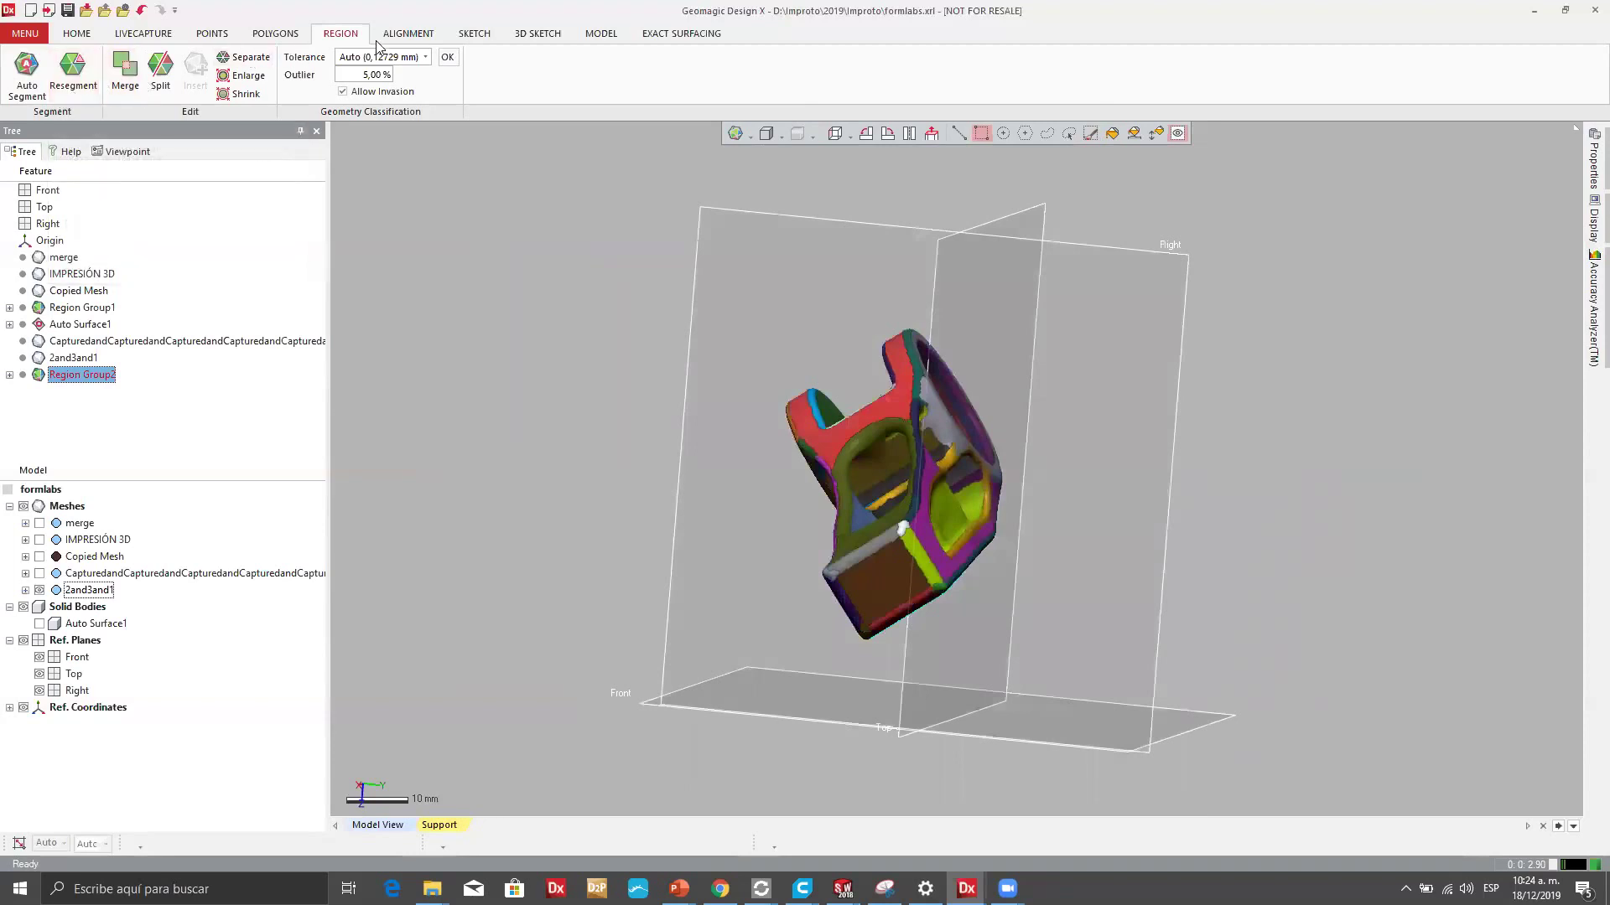
pyautogui.click(419, 40)
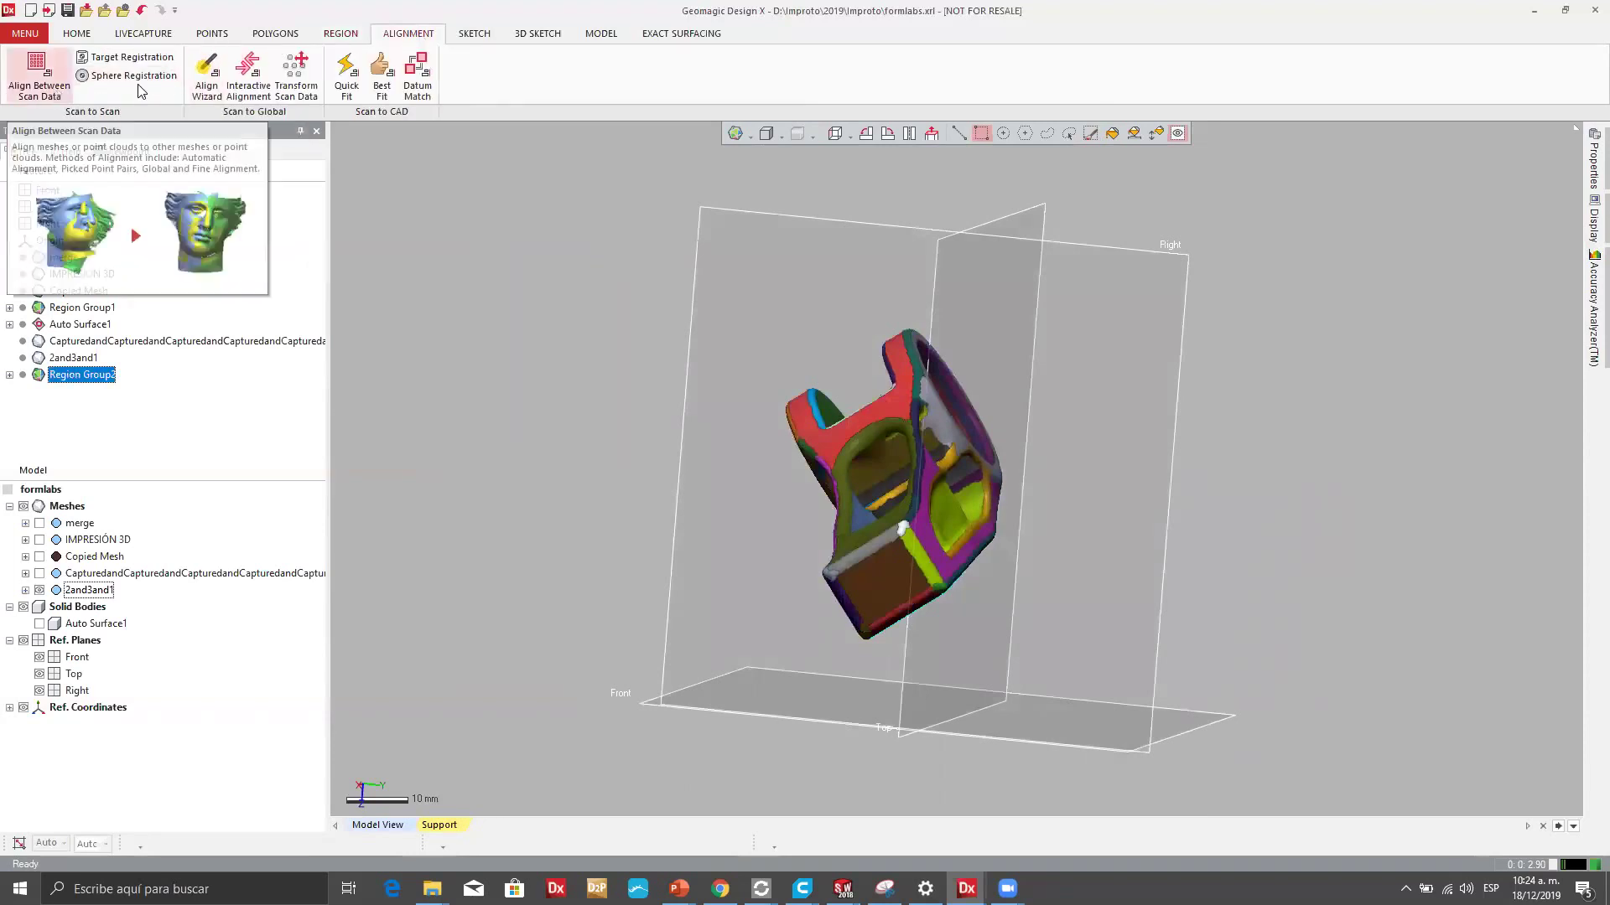
pyautogui.click(206, 74)
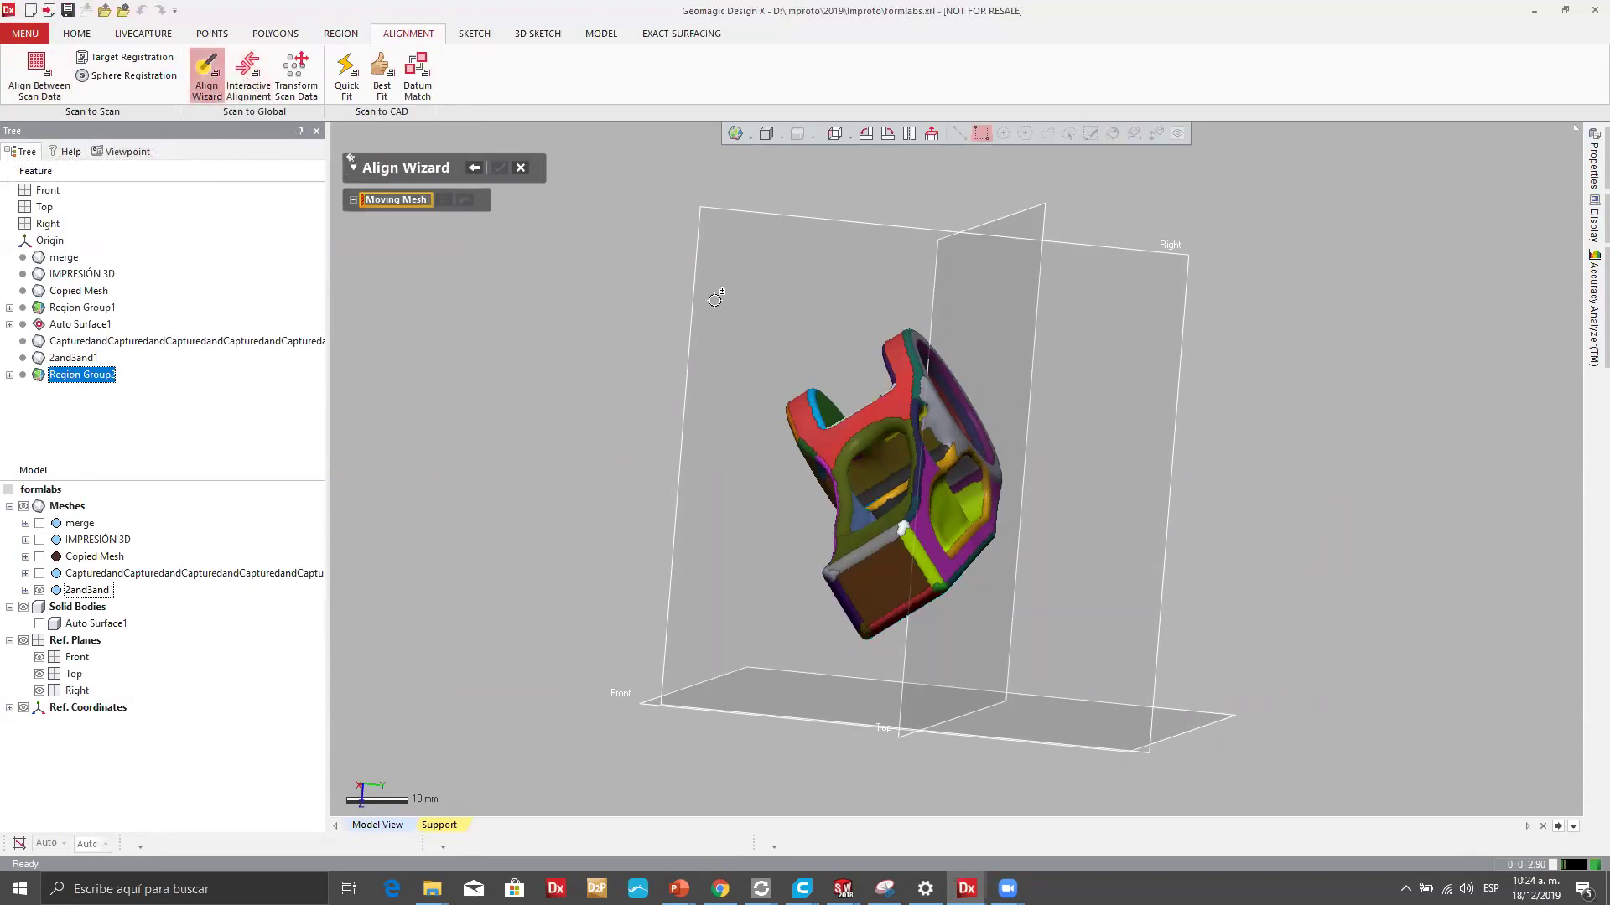
pyautogui.click(827, 357)
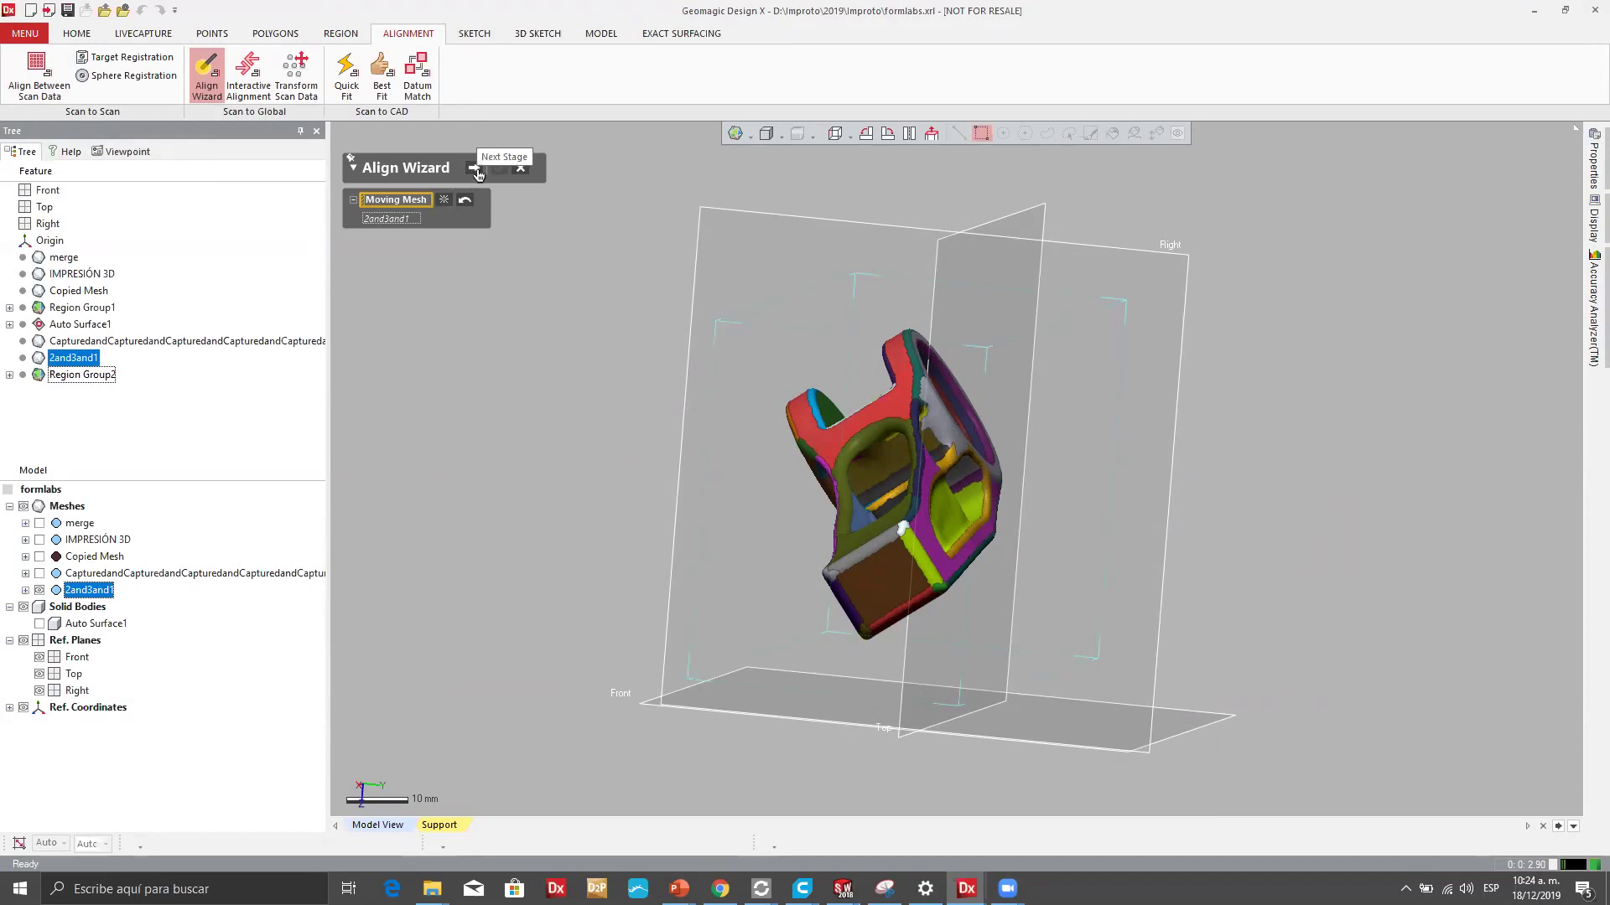
pyautogui.click(474, 168)
pyautogui.moveTo(804, 318); pyautogui.dragTo(851, 269, button='right')
pyautogui.scroll(5, 912, 491)
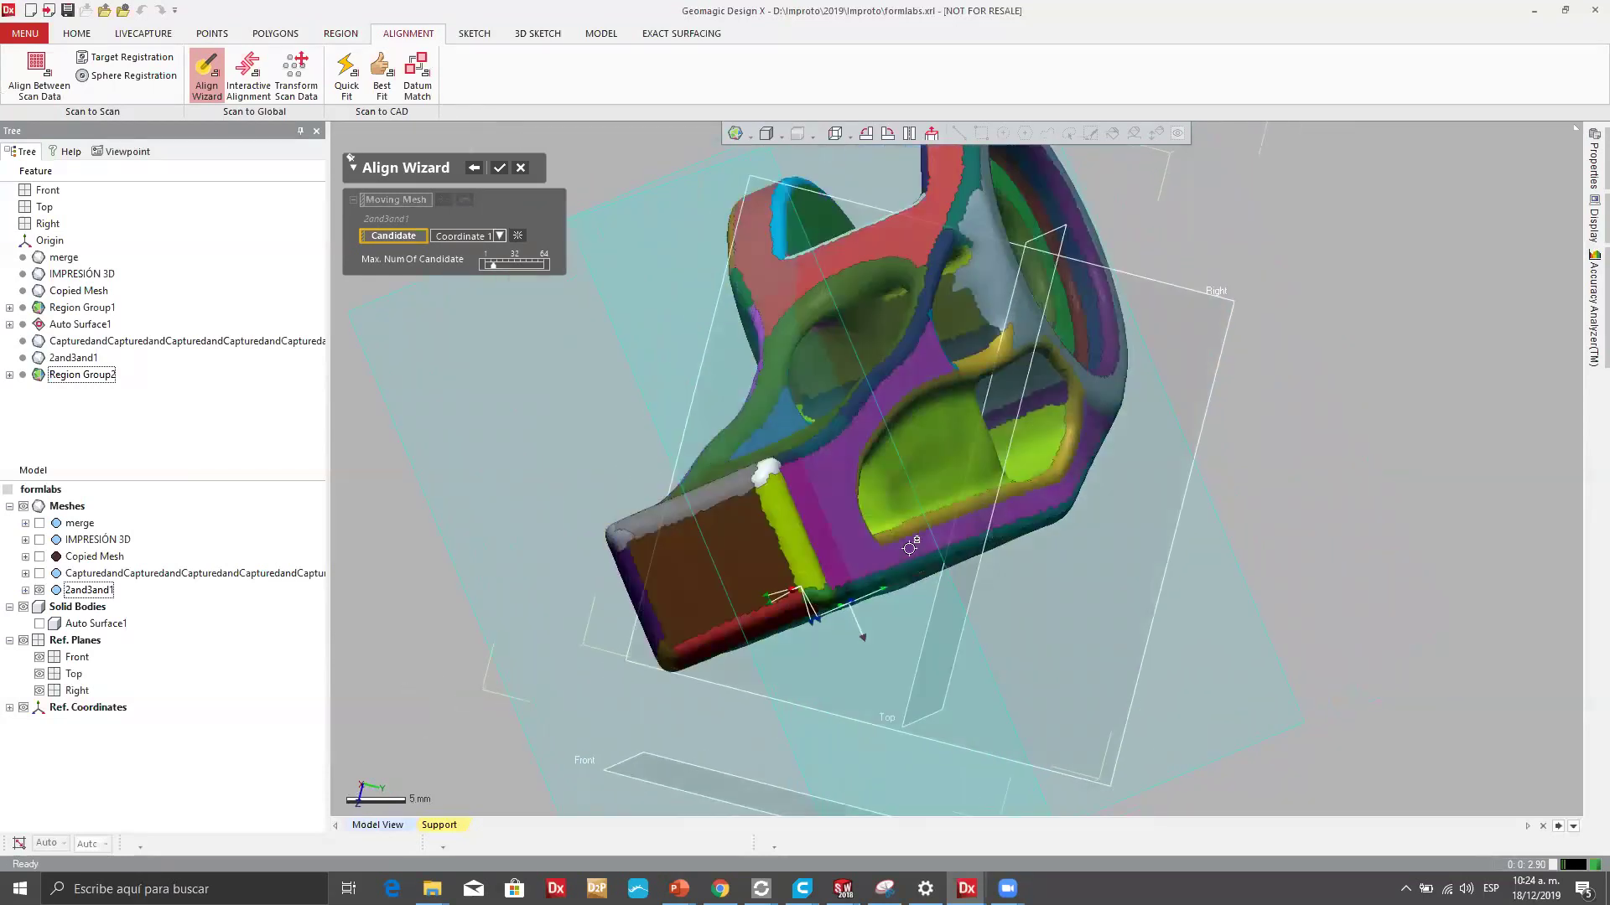
pyautogui.moveTo(521, 274); pyautogui.dragTo(477, 269)
pyautogui.moveTo(704, 375)
pyautogui.mouseDown(button='right')
pyautogui.moveTo(878, 333)
pyautogui.moveTo(855, 331)
pyautogui.moveTo(793, 218)
pyautogui.mouseUp(button='right')
pyautogui.scroll(-3, 832, 352)
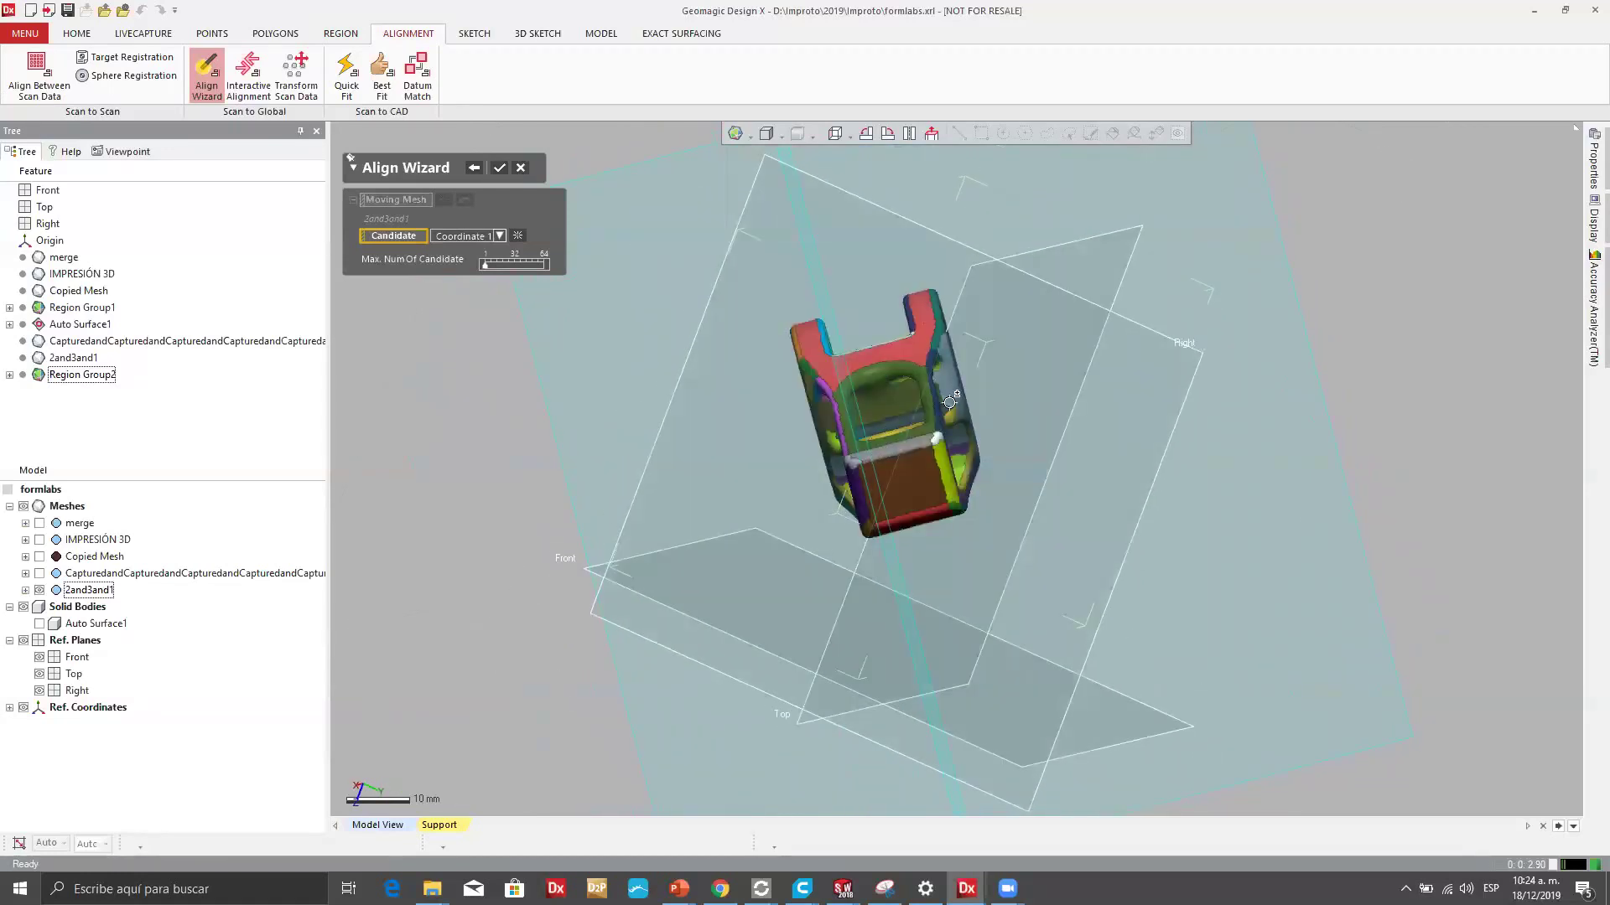
pyautogui.moveTo(844, 333); pyautogui.dragTo(844, 333, button='right')
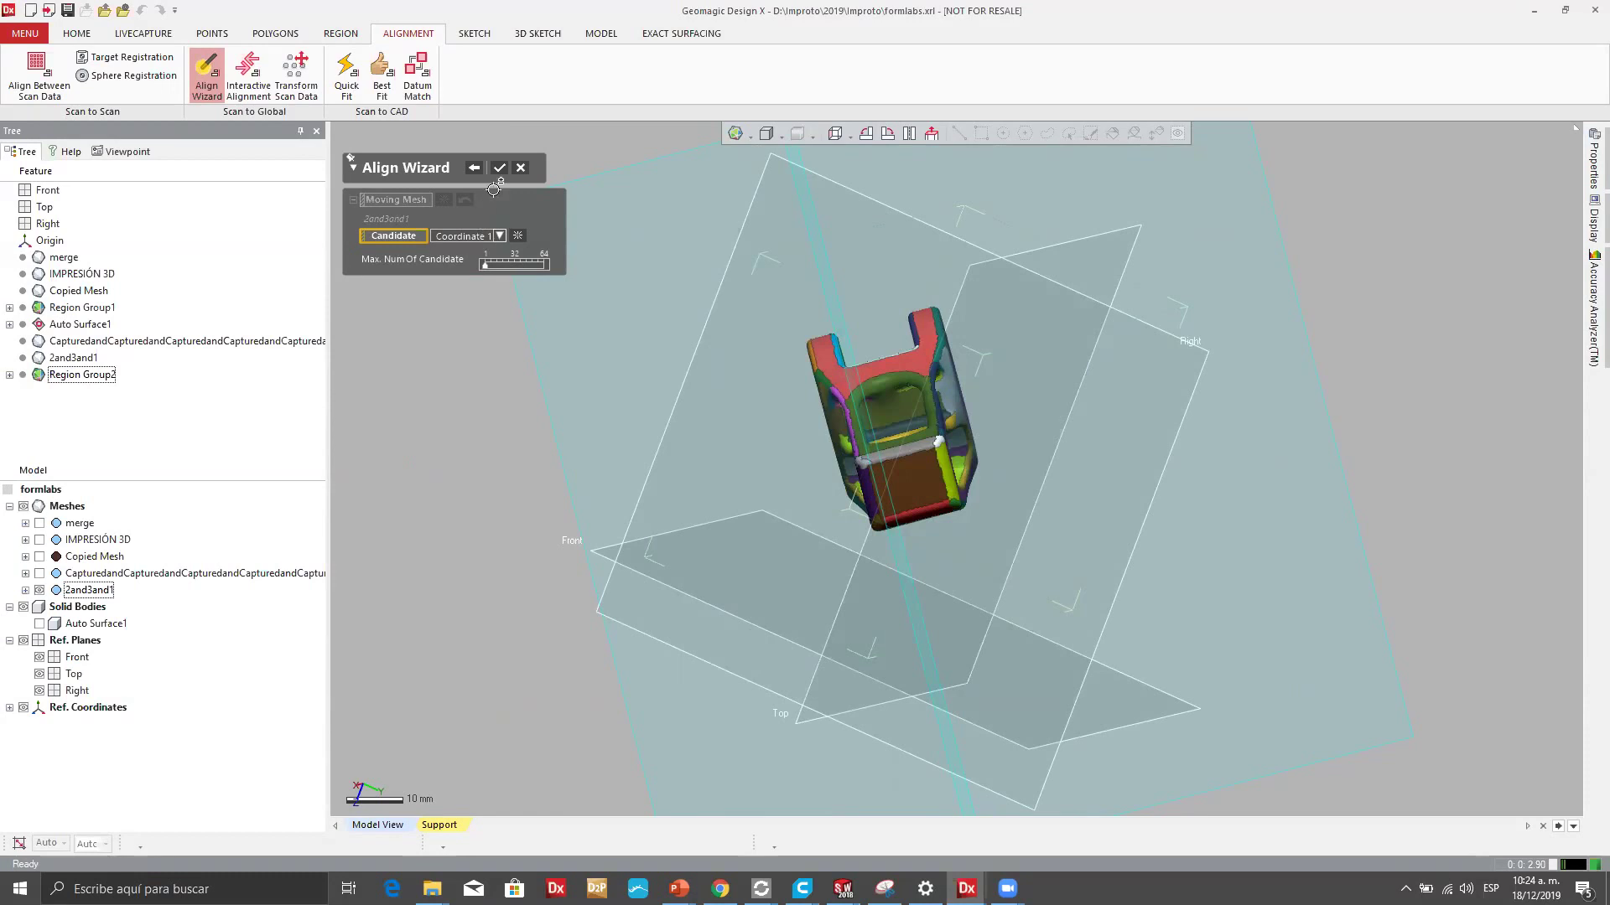
pyautogui.click(521, 169)
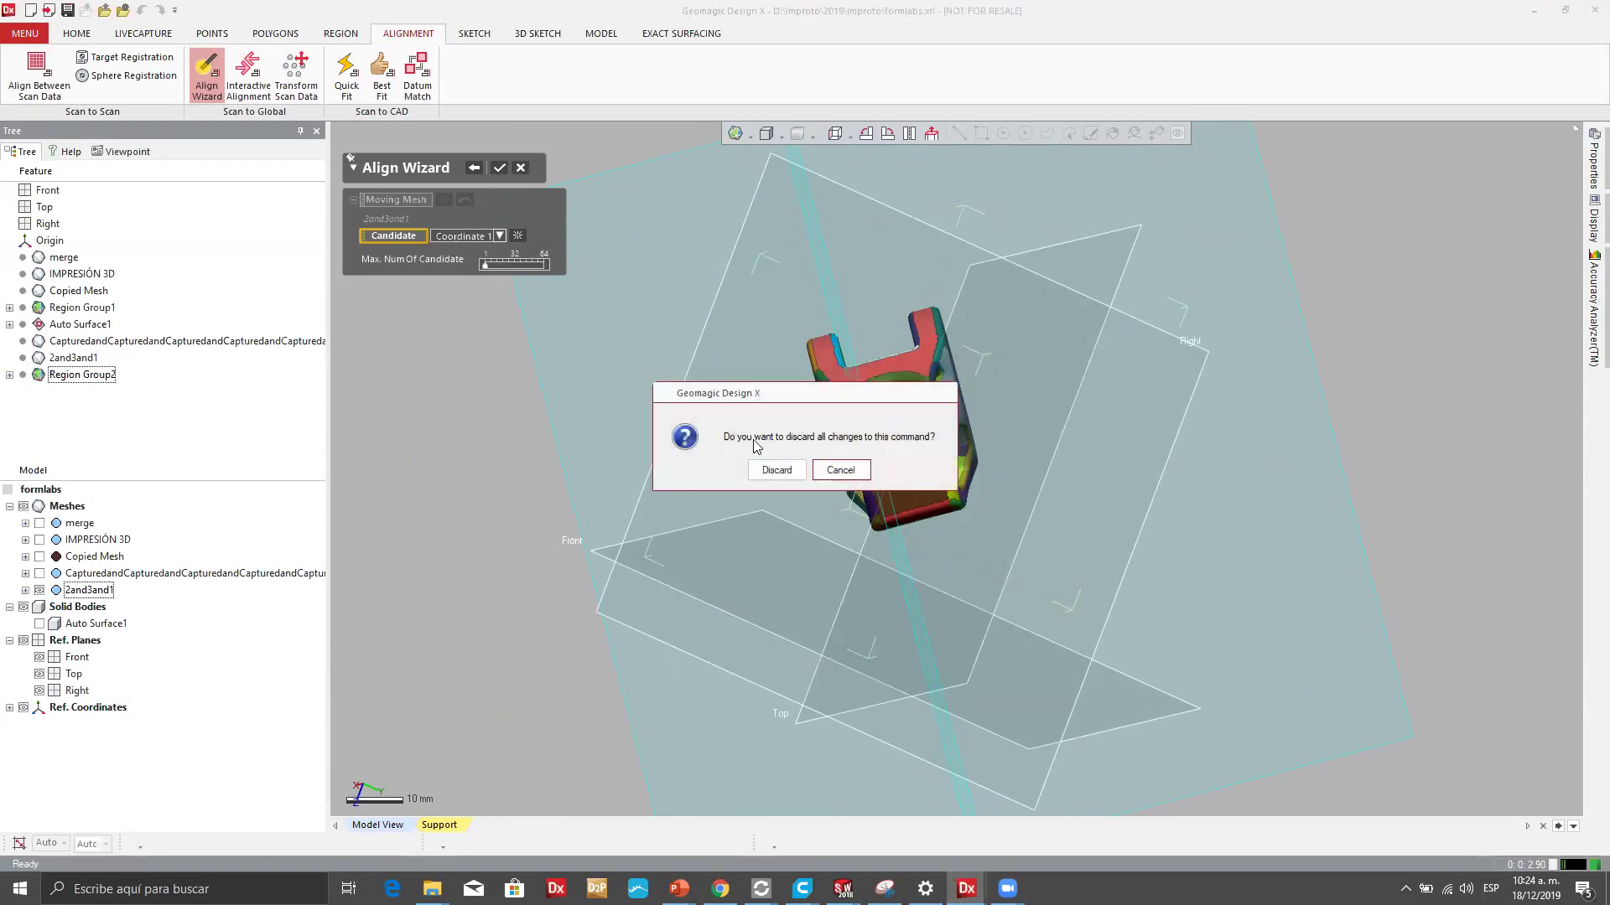
pyautogui.click(775, 470)
# Set up an Interactive Alignment with the 2and3and1 mesh as the moving entity, pre-aligned with the global origin.
pyautogui.click(248, 74)
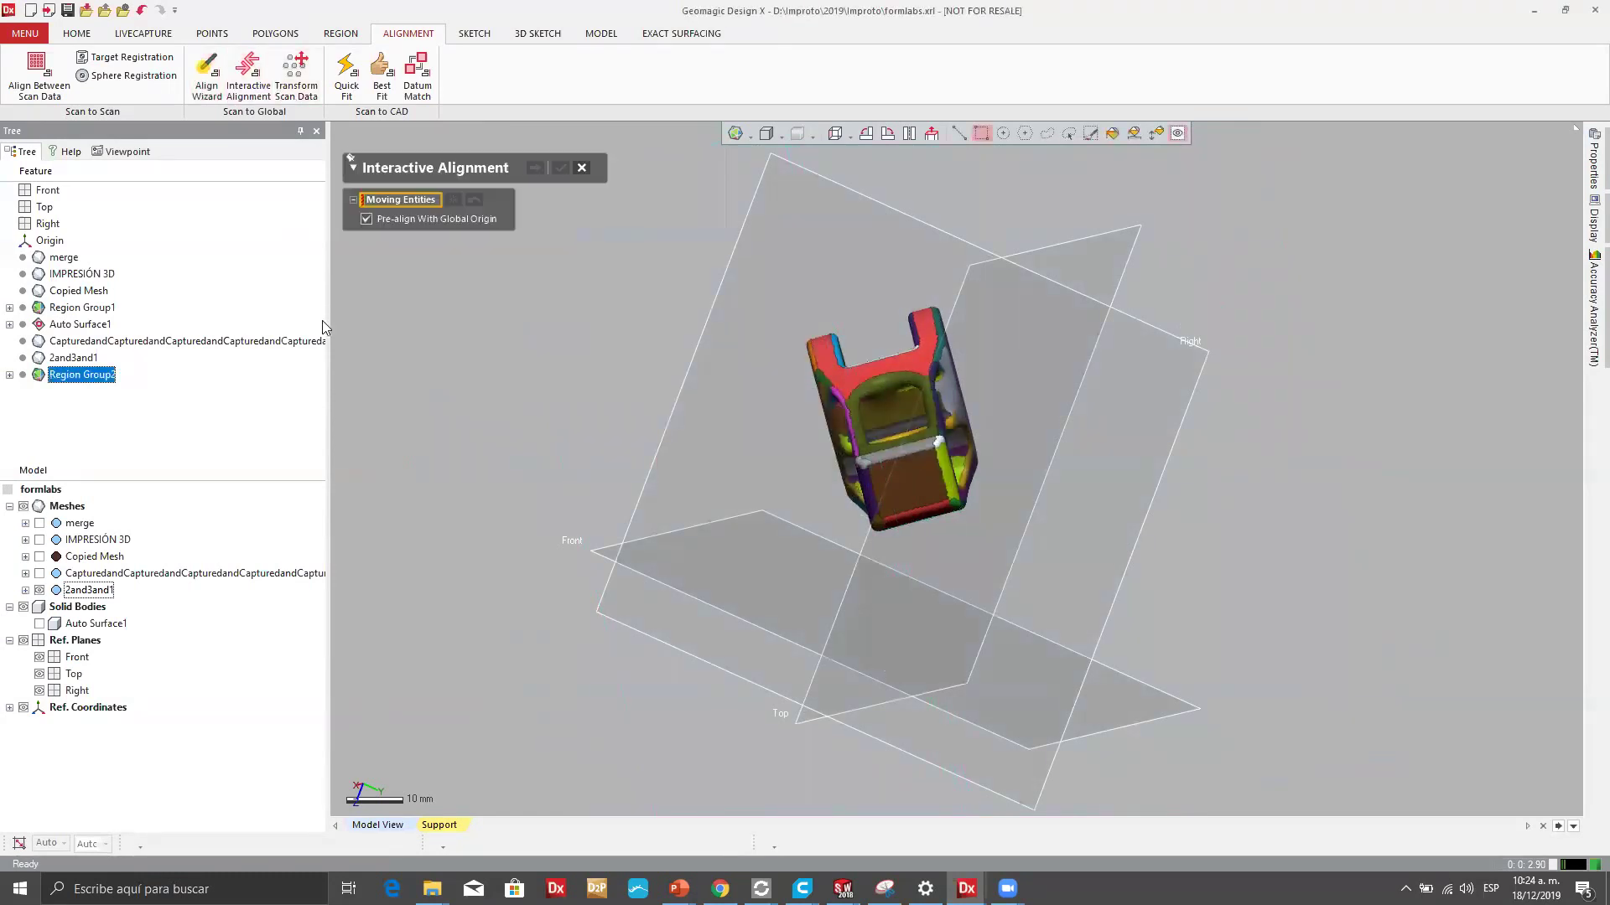
pyautogui.click(913, 404)
pyautogui.click(534, 167)
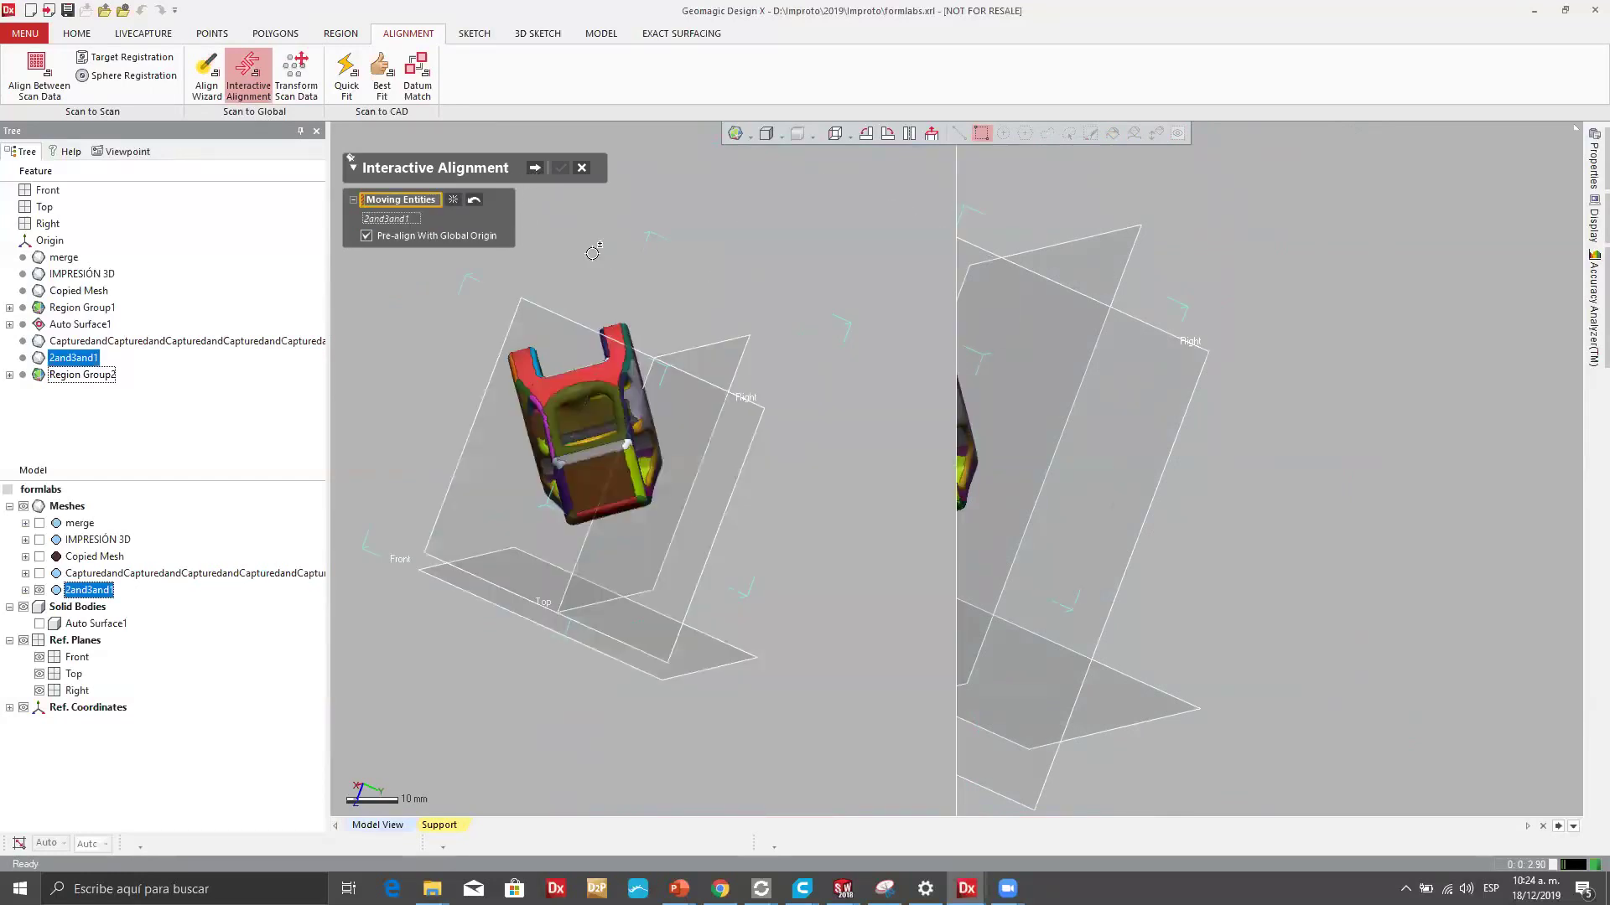
pyautogui.scroll(3, 640, 409)
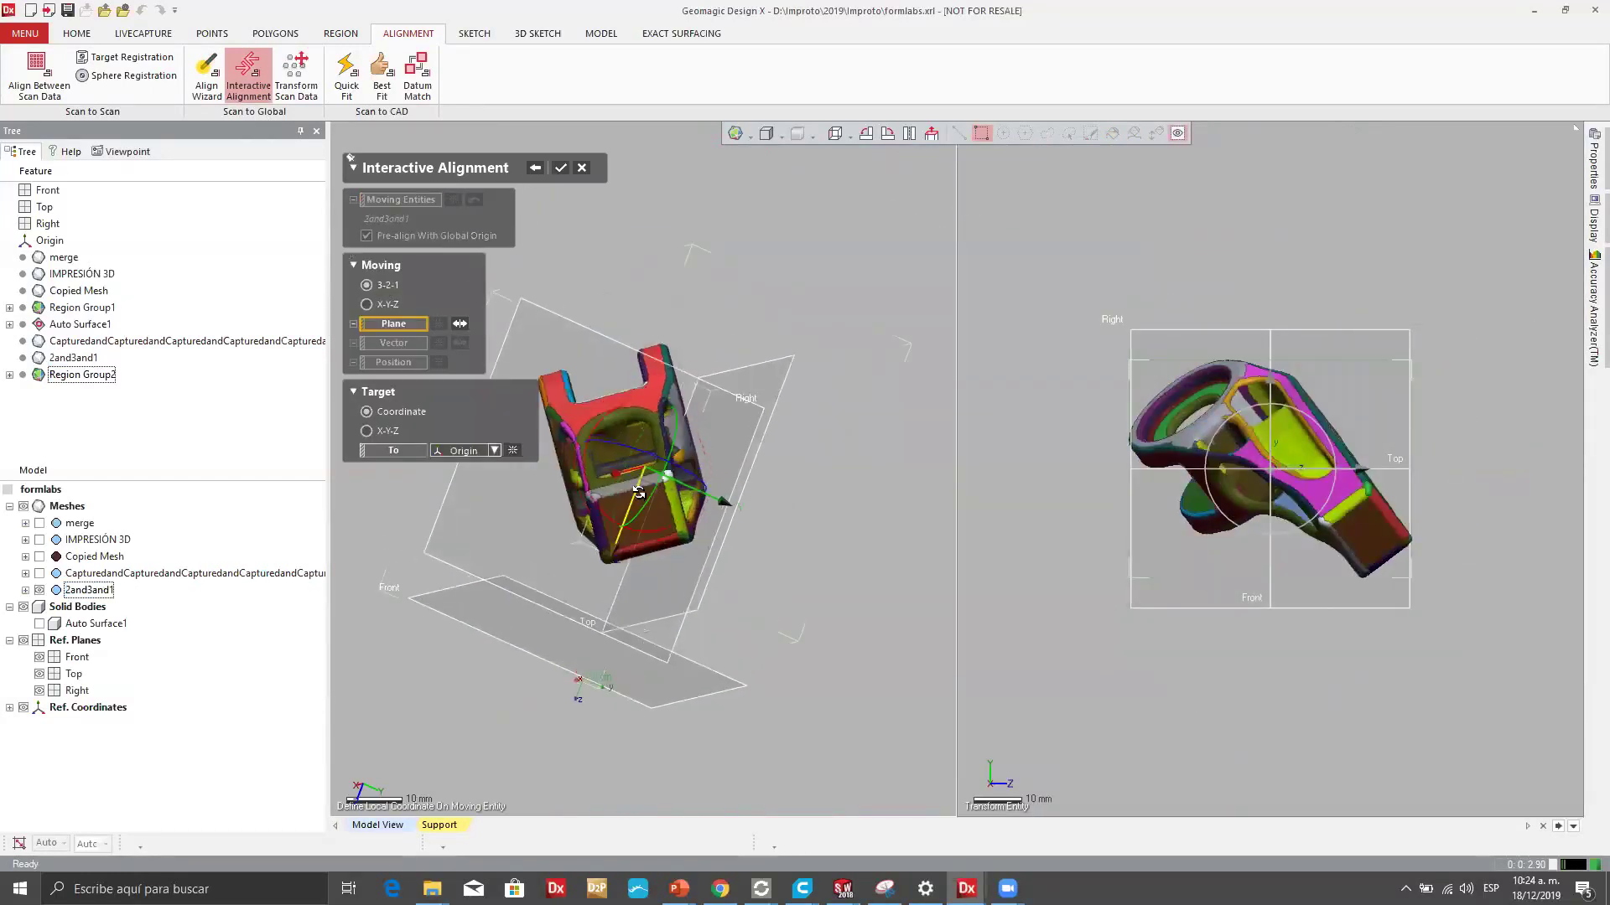
# Define the 3-2-1 moving plane with the flat handle region beside the formlabs lettering.
pyautogui.click(650, 550)
pyautogui.moveTo(652, 547); pyautogui.dragTo(475, 296, button='right')
pyautogui.click(619, 278)
pyautogui.moveTo(628, 267); pyautogui.dragTo(711, 320, button='right')
pyautogui.moveTo(664, 422); pyautogui.dragTo(545, 419, button='right')
# Check the mesh's alignment against the reference planes in several standard views and apply the alignment.
pyautogui.moveTo(1258, 240); pyautogui.dragTo(1160, 272, button='right')
pyautogui.hotkey('ctrl', '1')
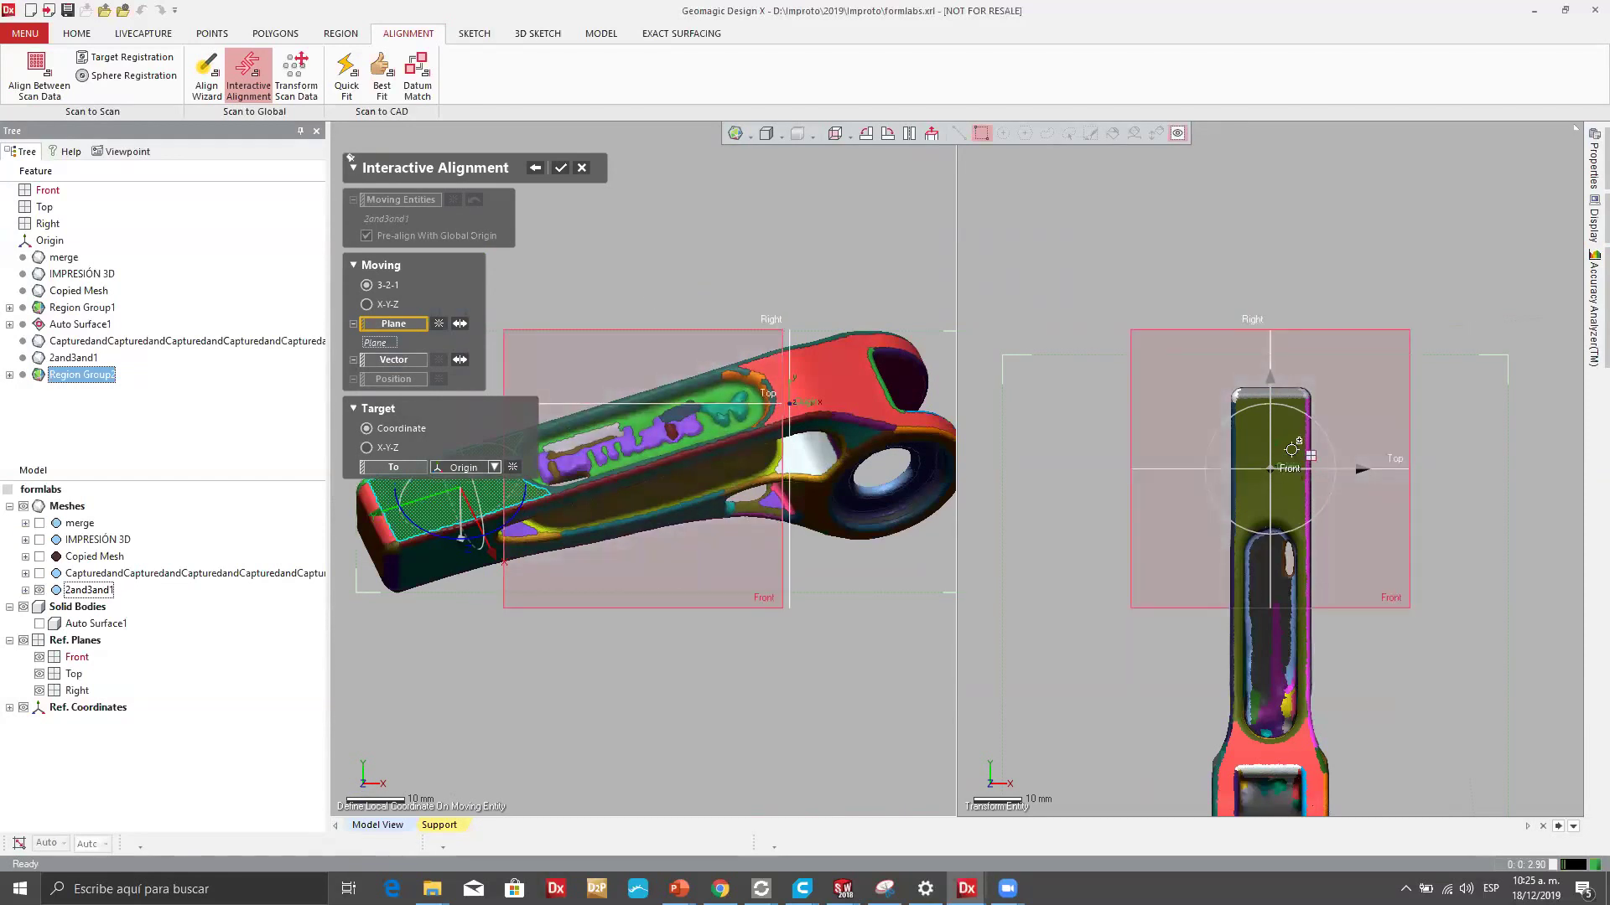
pyautogui.press('Left')
pyautogui.press('Left')
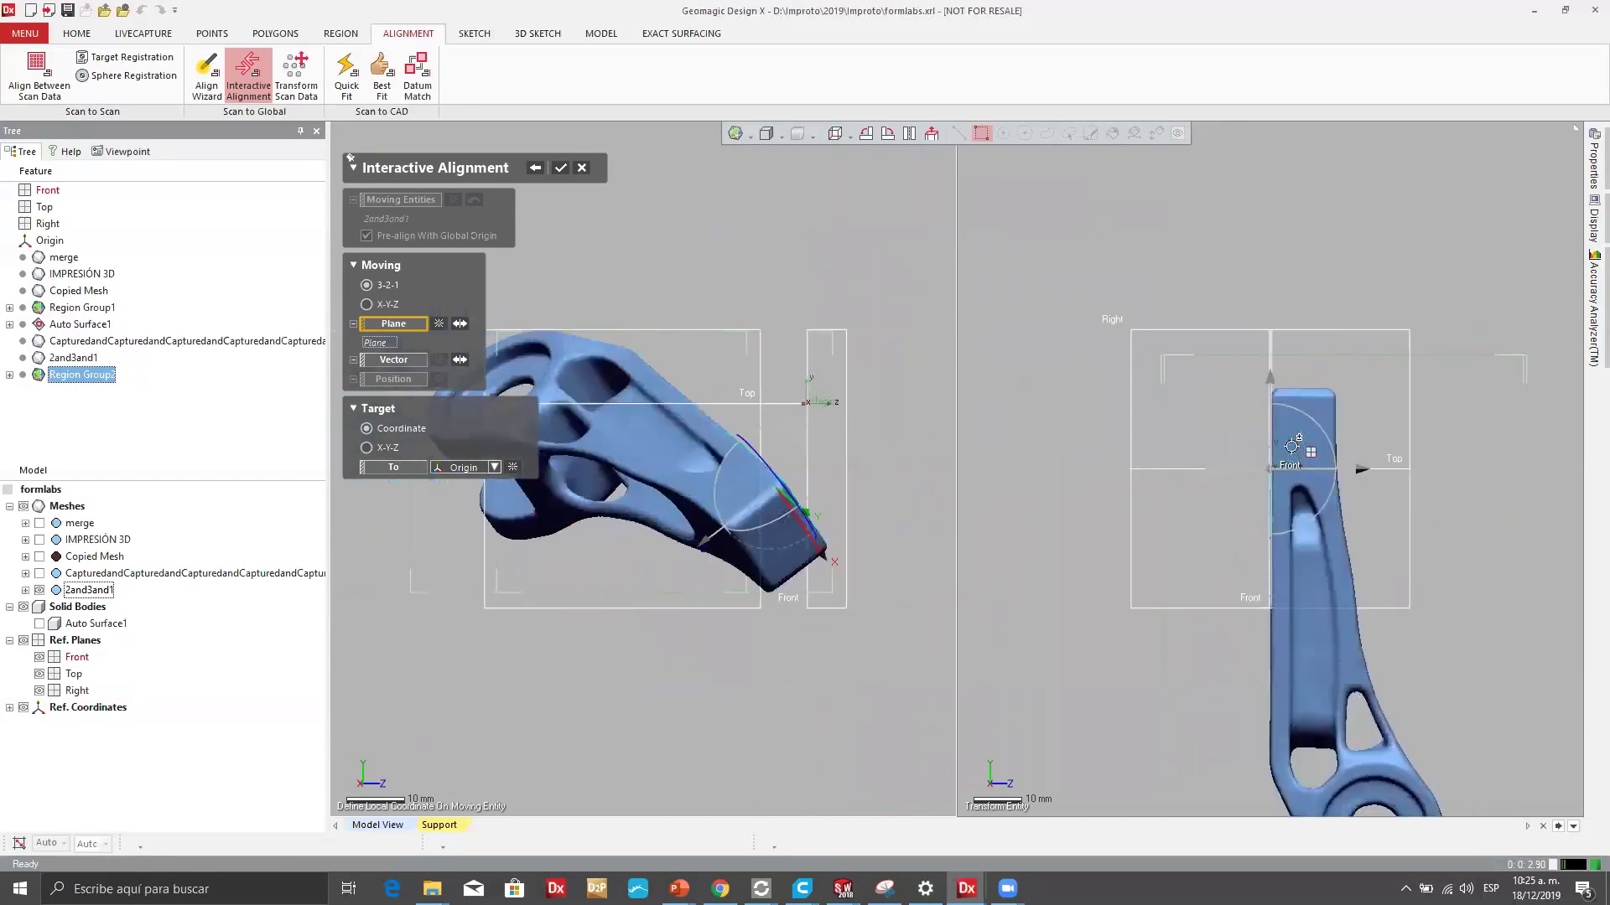
pyautogui.press('Up')
pyautogui.press('Up')
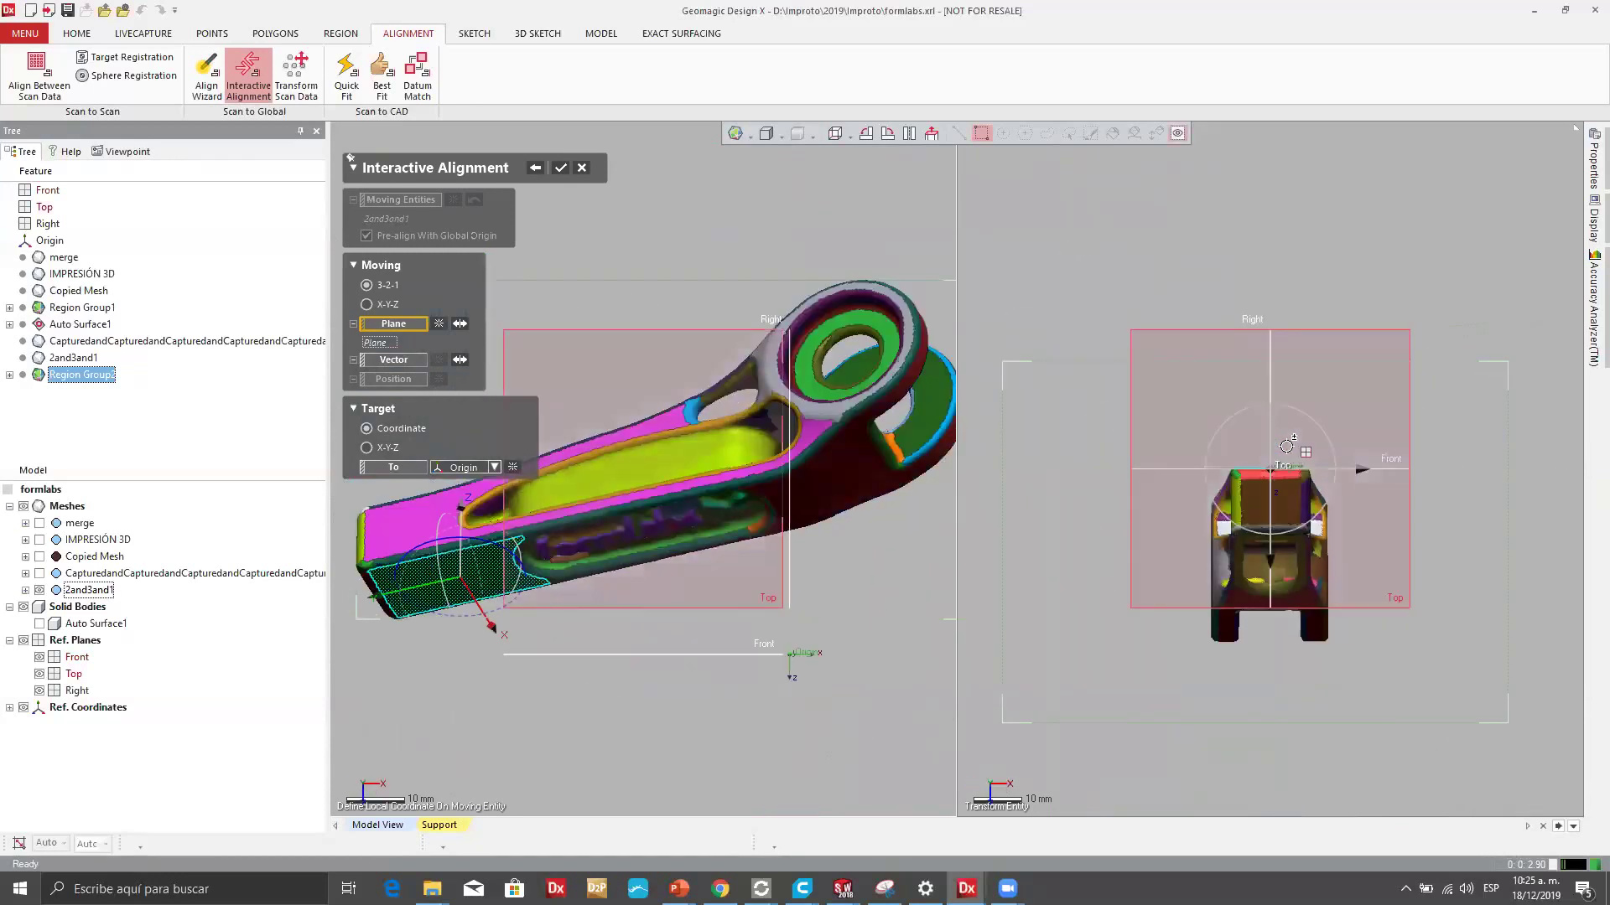
pyautogui.press('Up')
pyautogui.press('Down')
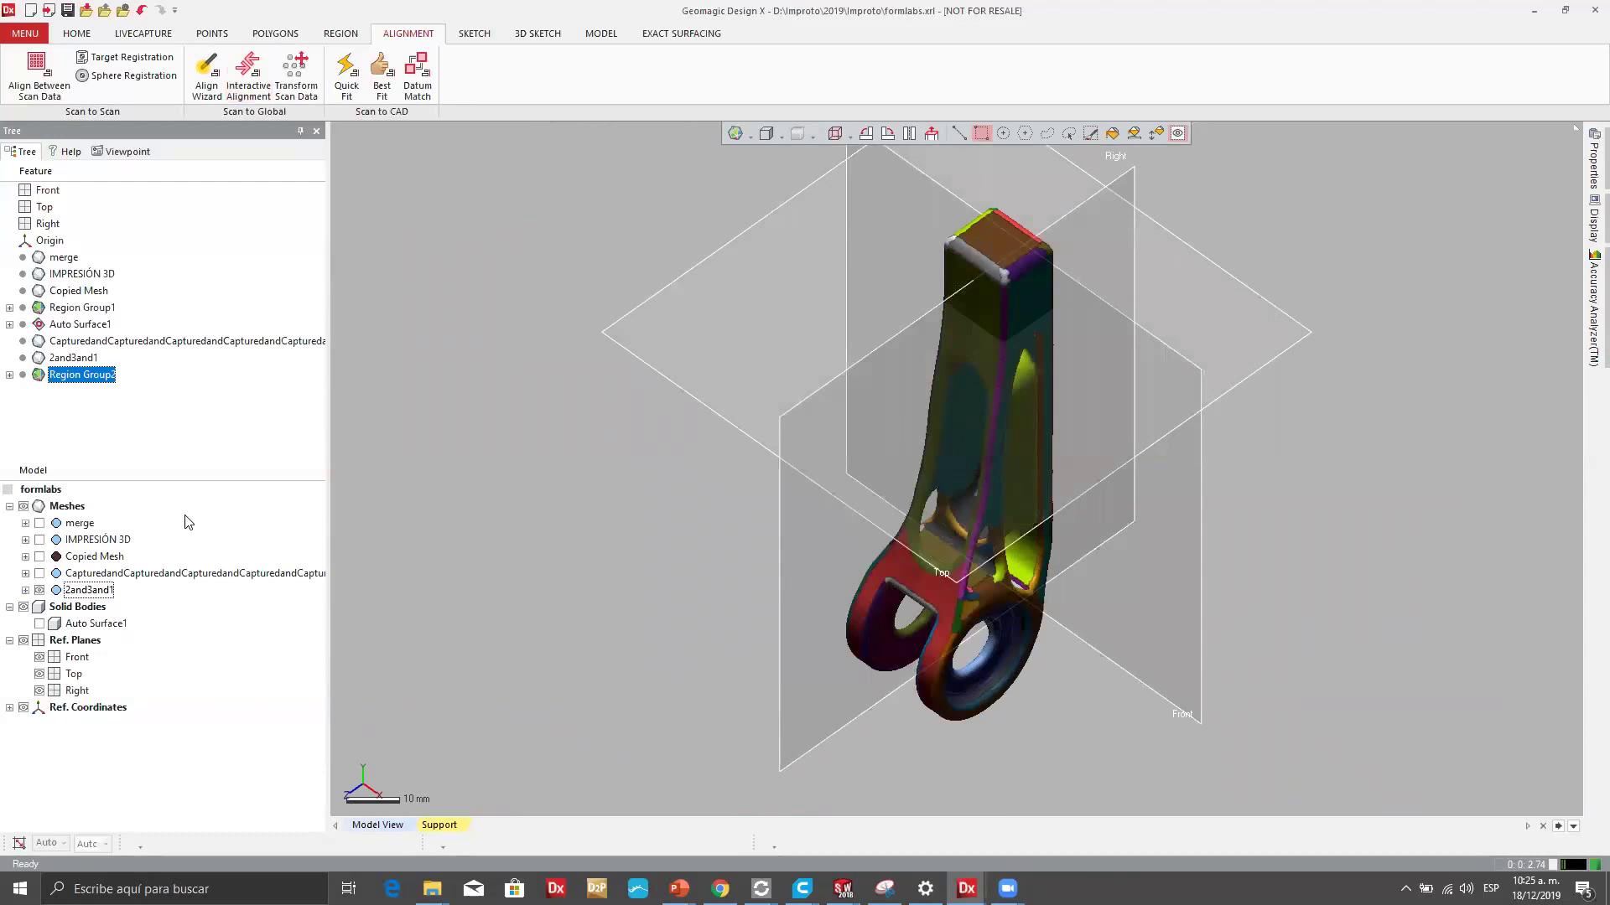
# Hide the 2and3and1 mesh.
pyautogui.click(39, 591)
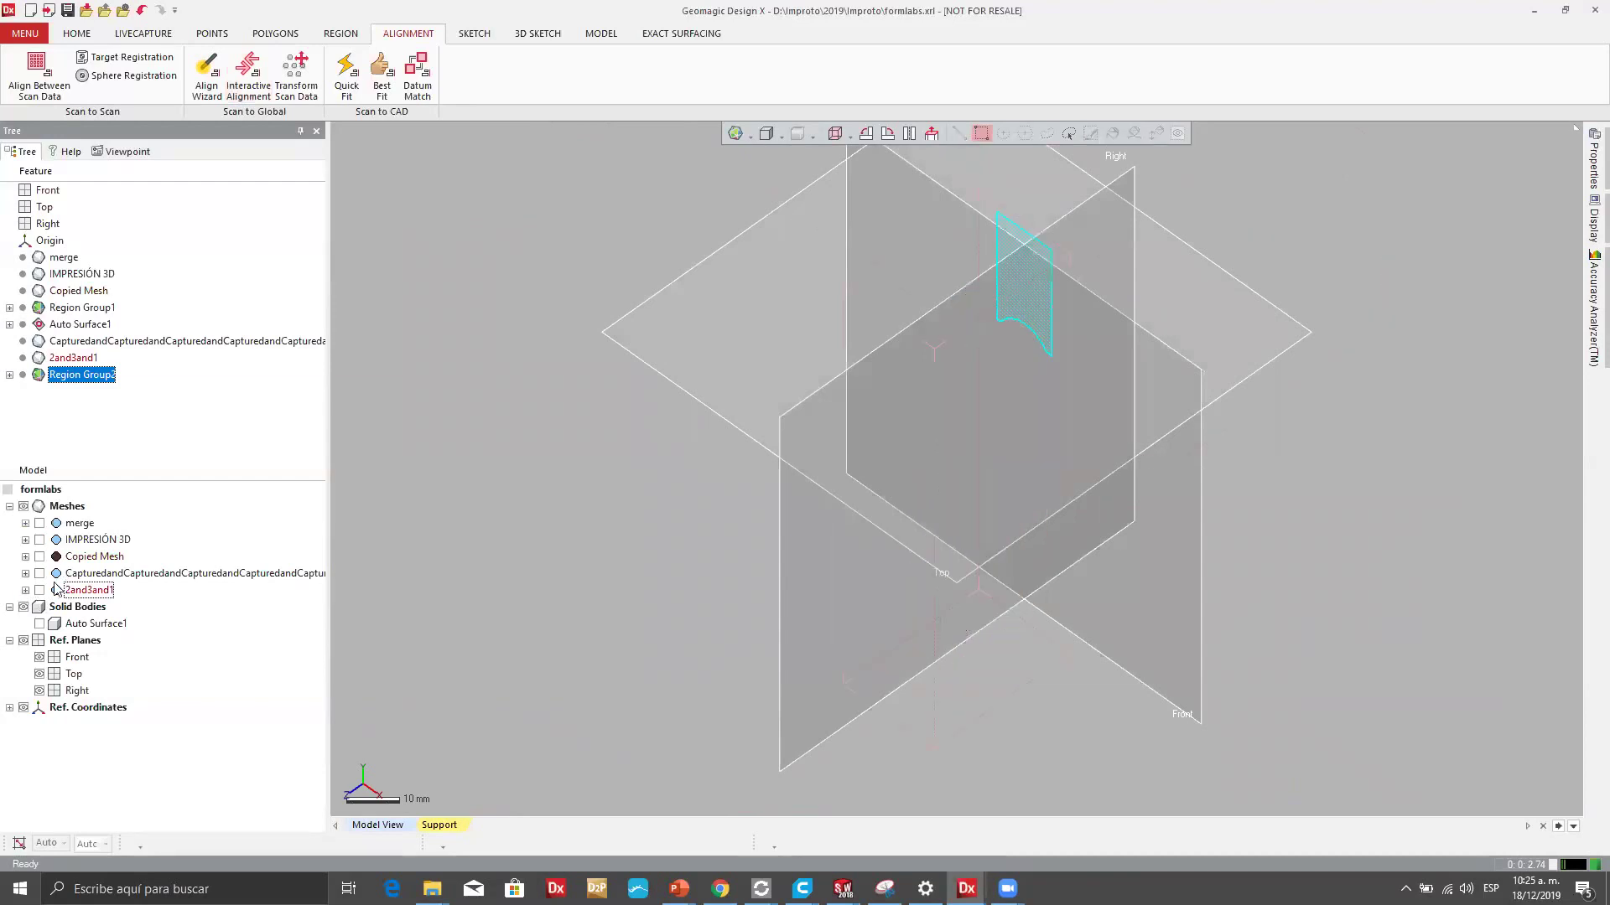
# Show the IMPRESIÓN 3D mesh and display it as shaded poly-faces, viewing the lever from several sides.
pyautogui.click(40, 540)
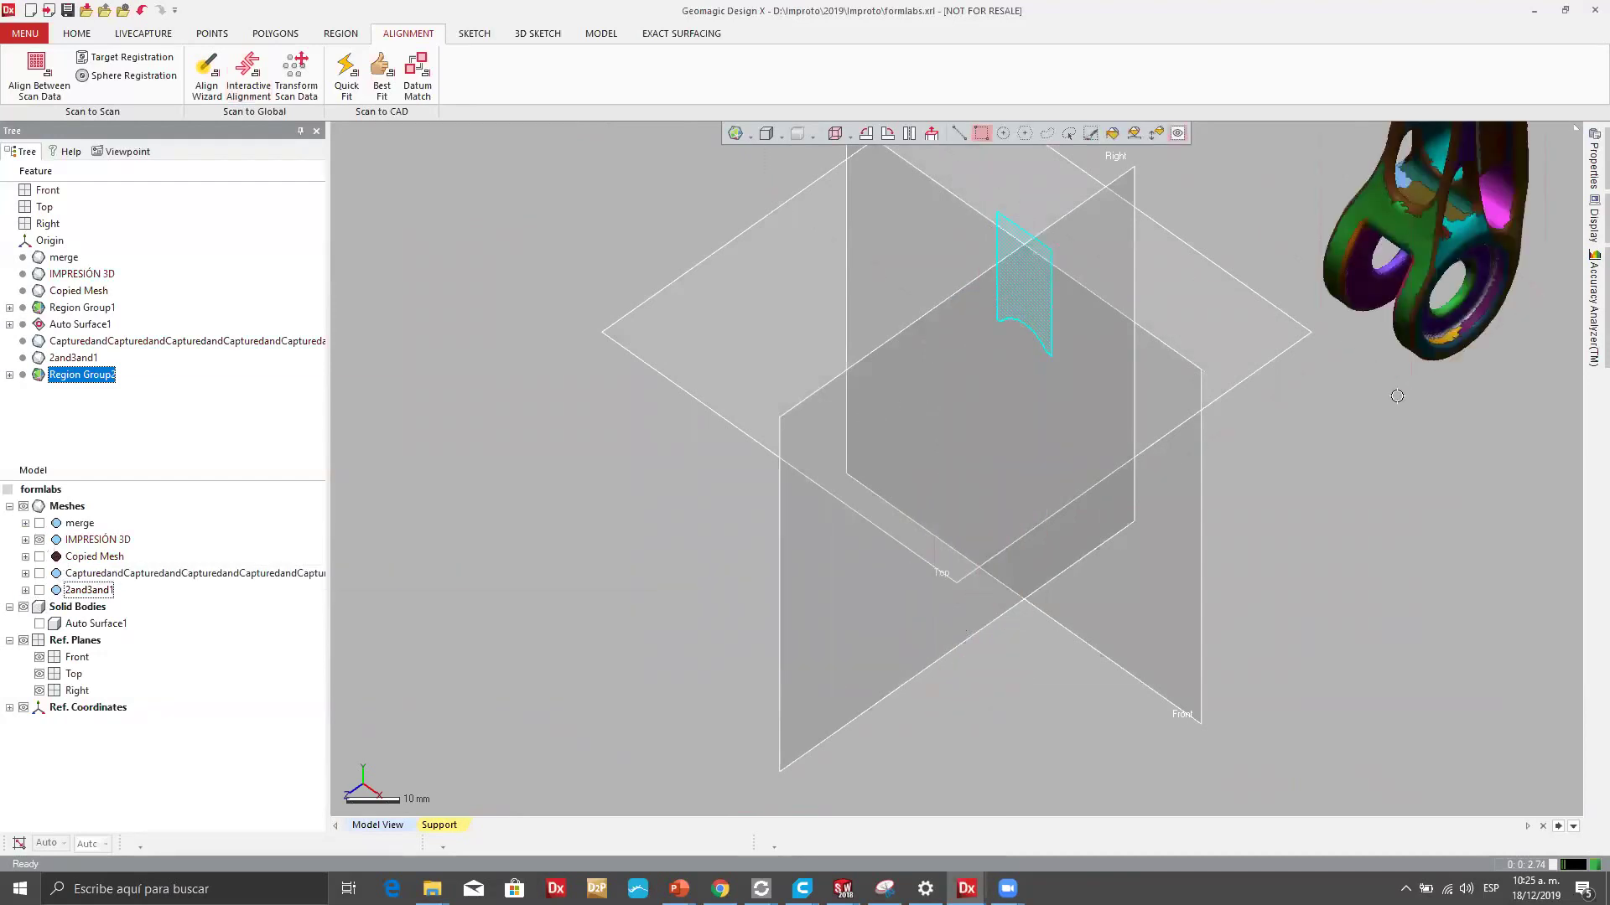
pyautogui.scroll(-3, 1439, 356)
pyautogui.scroll(5, 1307, 282)
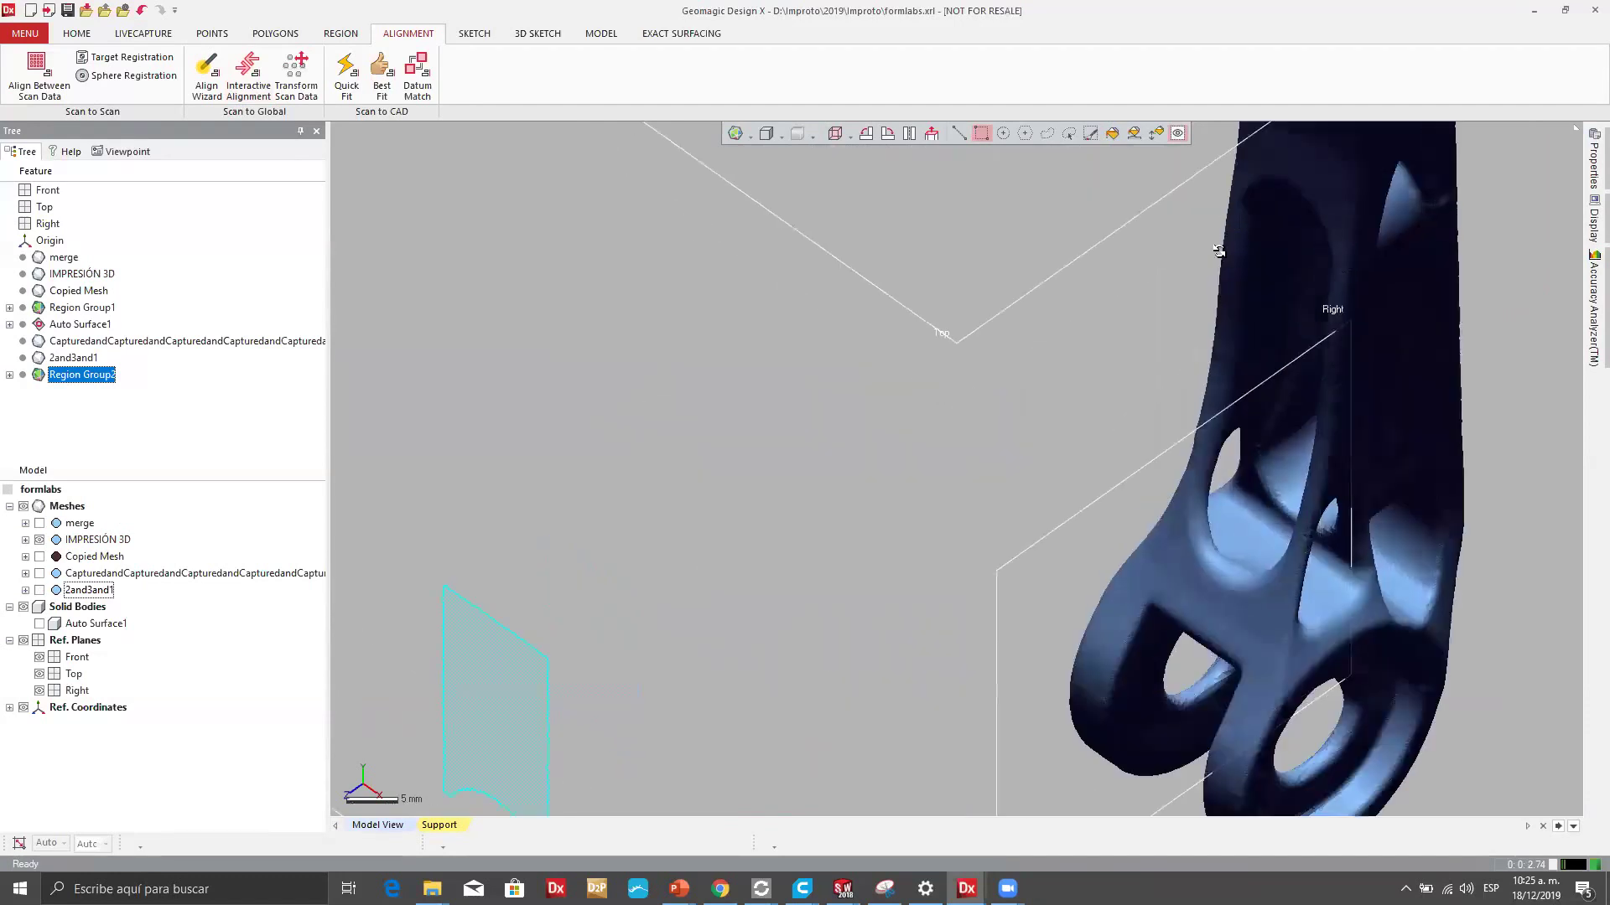
pyautogui.scroll(-2, 1341, 444)
pyautogui.moveTo(1352, 457); pyautogui.dragTo(763, 218, button='right')
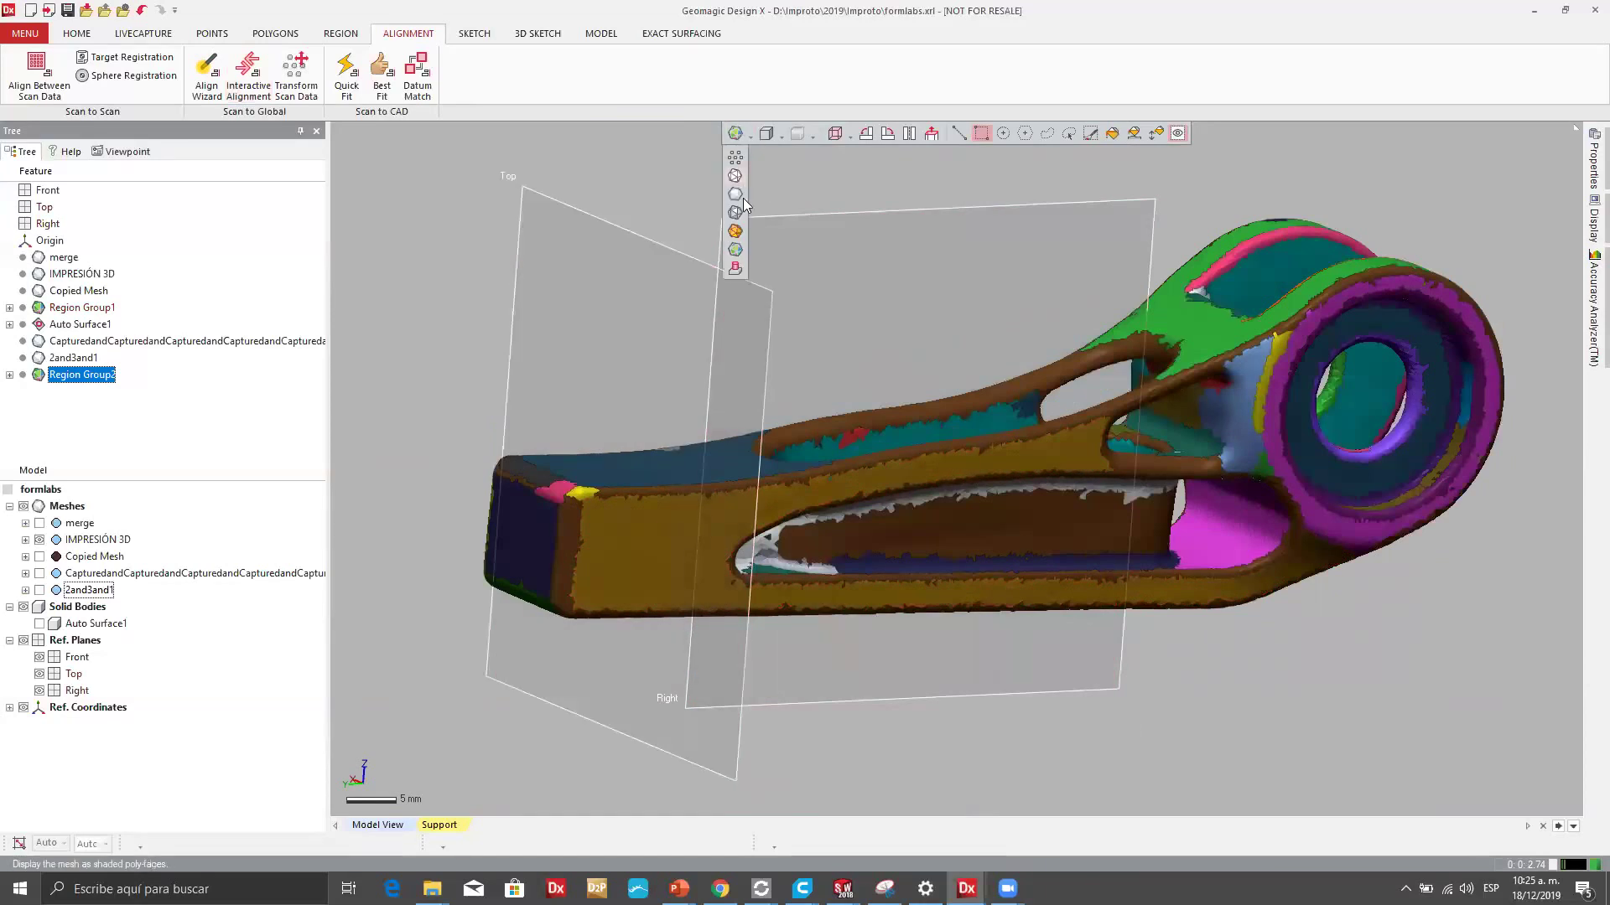
pyautogui.click(735, 194)
pyautogui.scroll(-3, 1079, 499)
pyautogui.moveTo(1078, 499); pyautogui.dragTo(825, 370, button='right')
pyautogui.moveTo(867, 713); pyautogui.dragTo(836, 484, button='right')
pyautogui.click(316, 521)
pyautogui.moveTo(761, 445); pyautogui.dragTo(1096, 370, button='right')
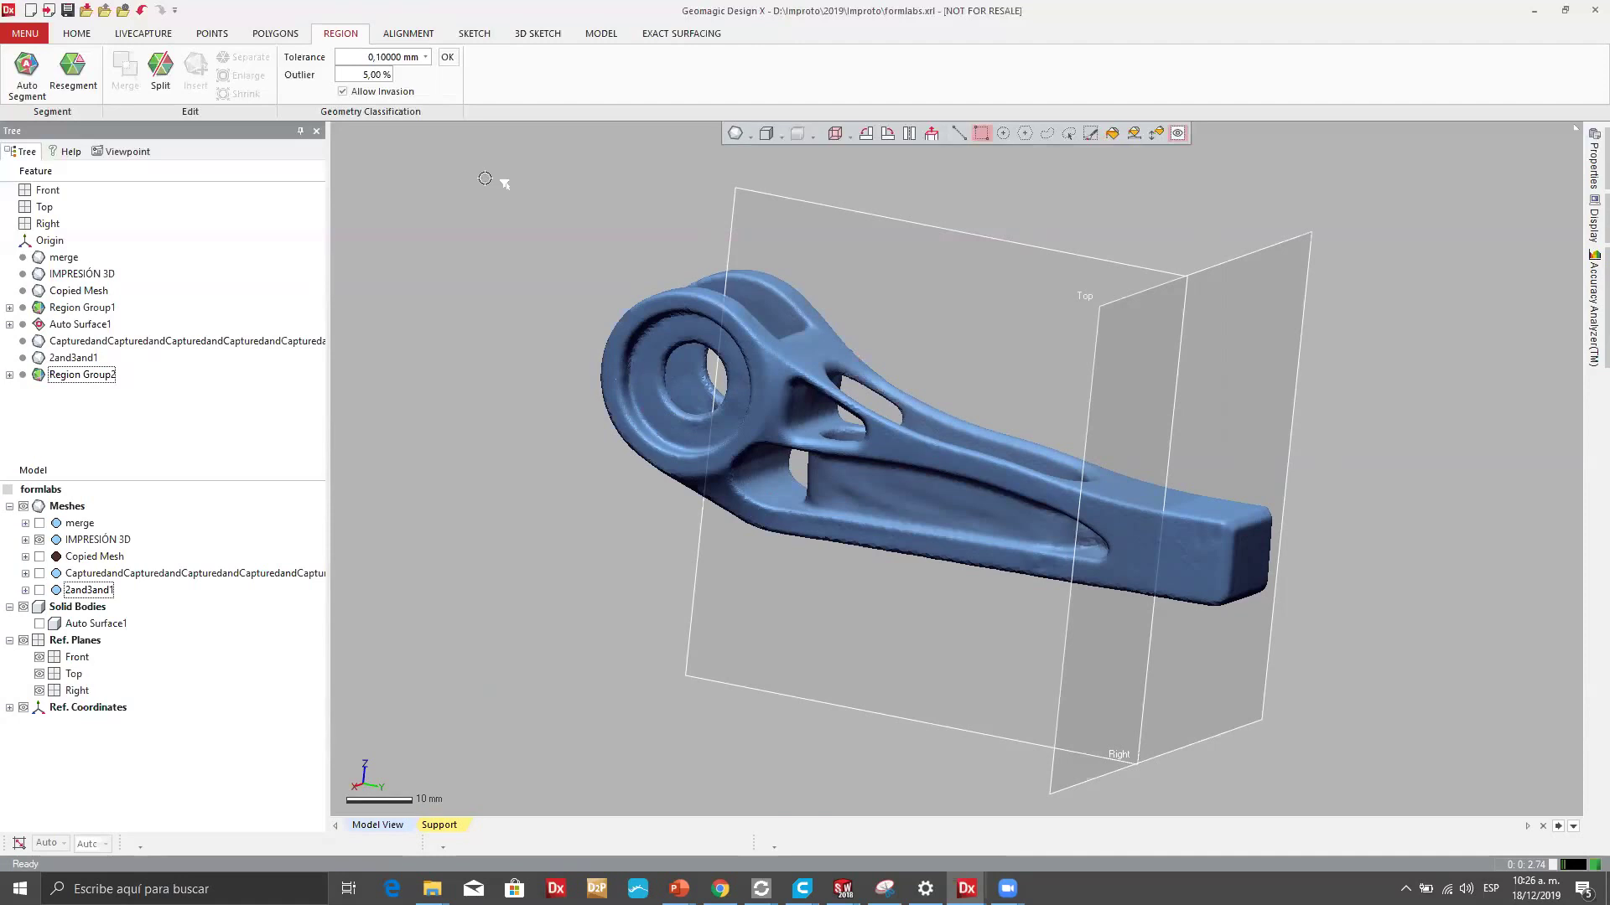
pyautogui.click(277, 34)
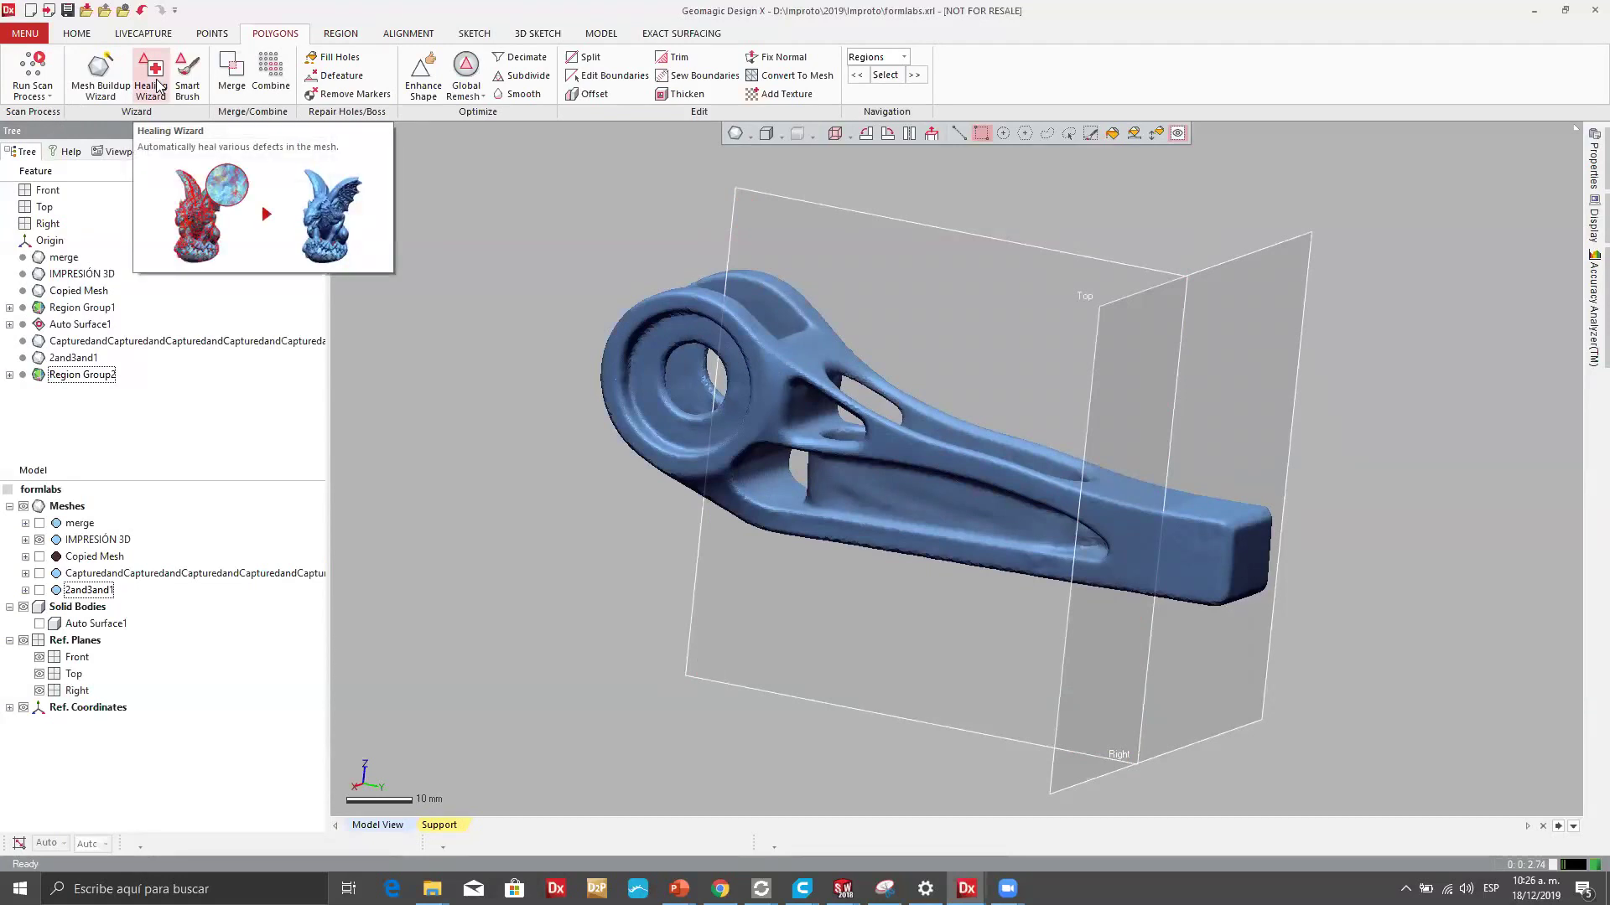
pyautogui.click(470, 67)
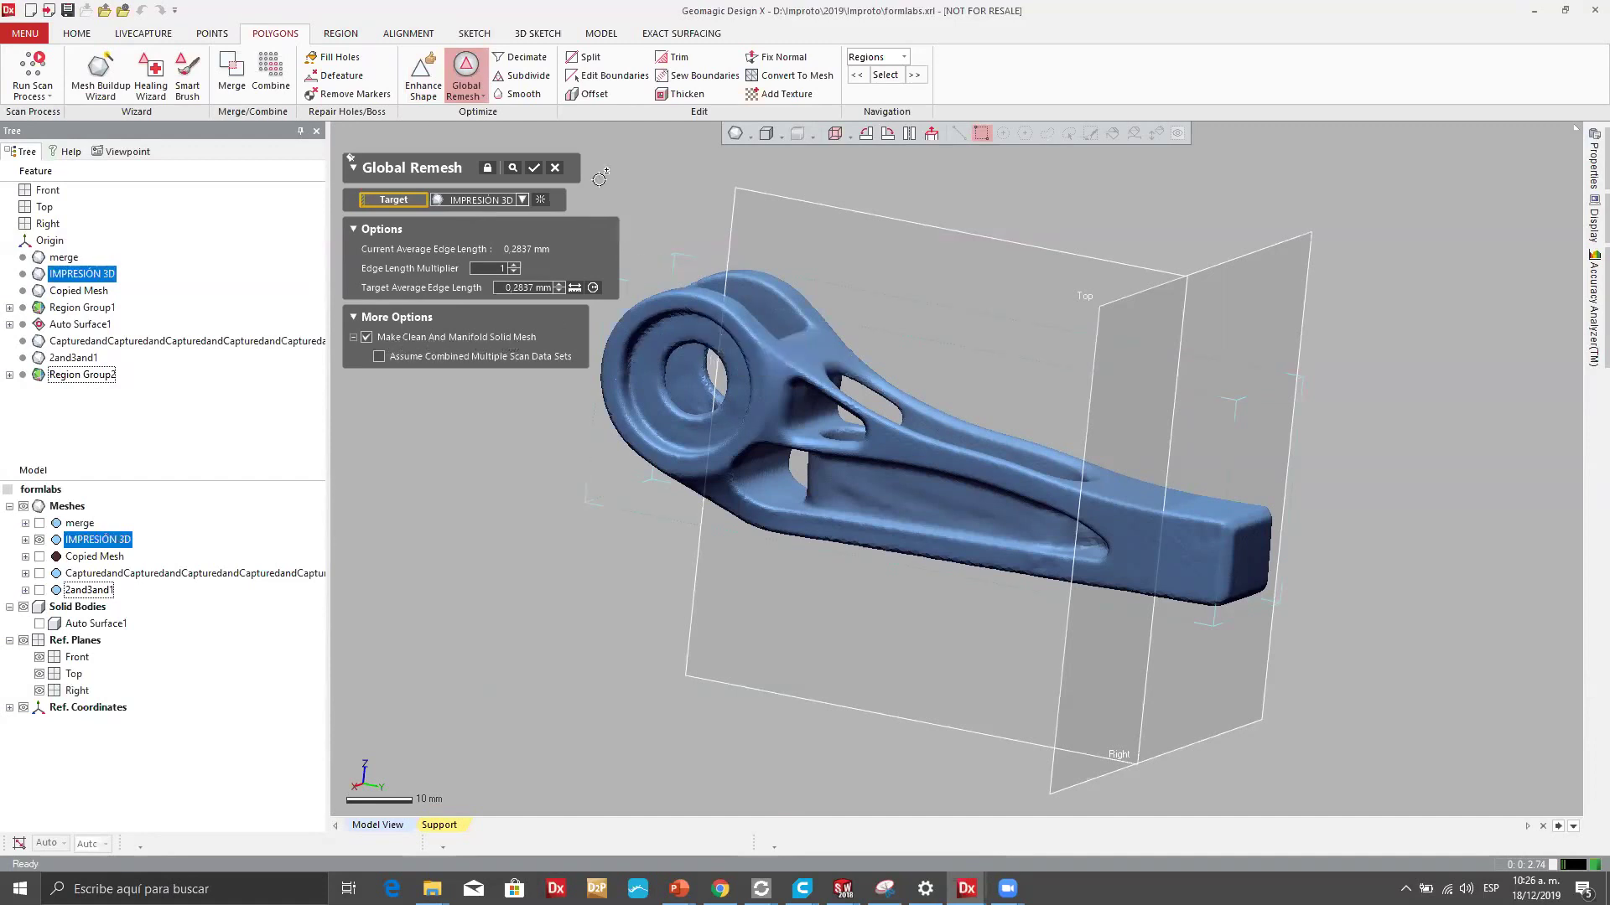
pyautogui.click(558, 166)
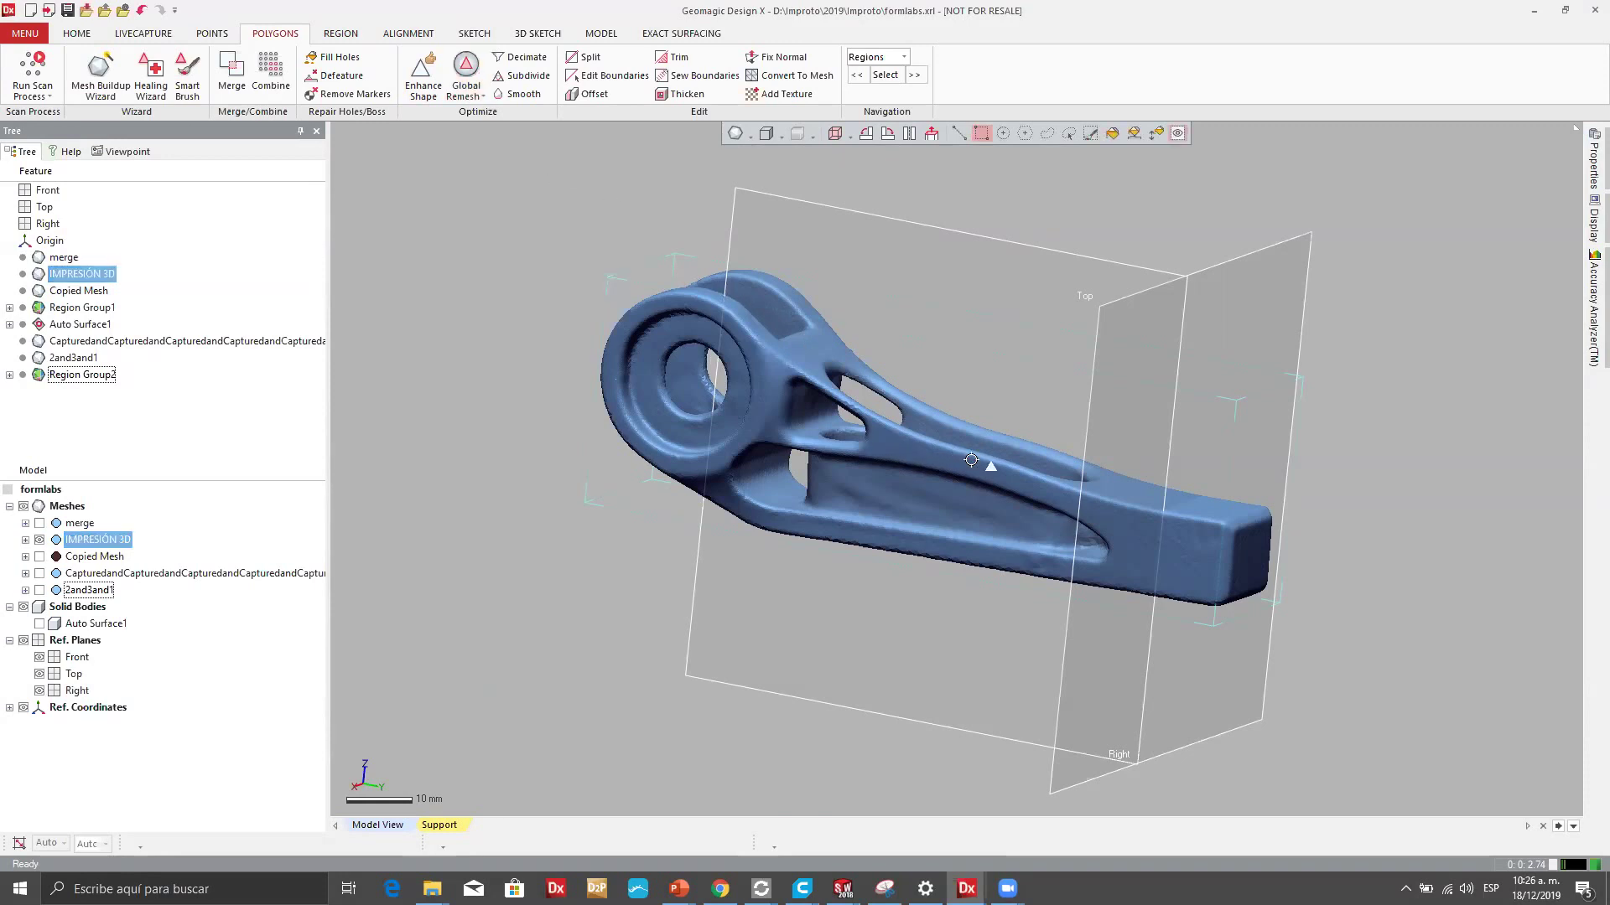
# Switch to the Ultimaker Cura window with the sliced lever and inspect its layer preview on the build plate.
pyautogui.click(802, 888)
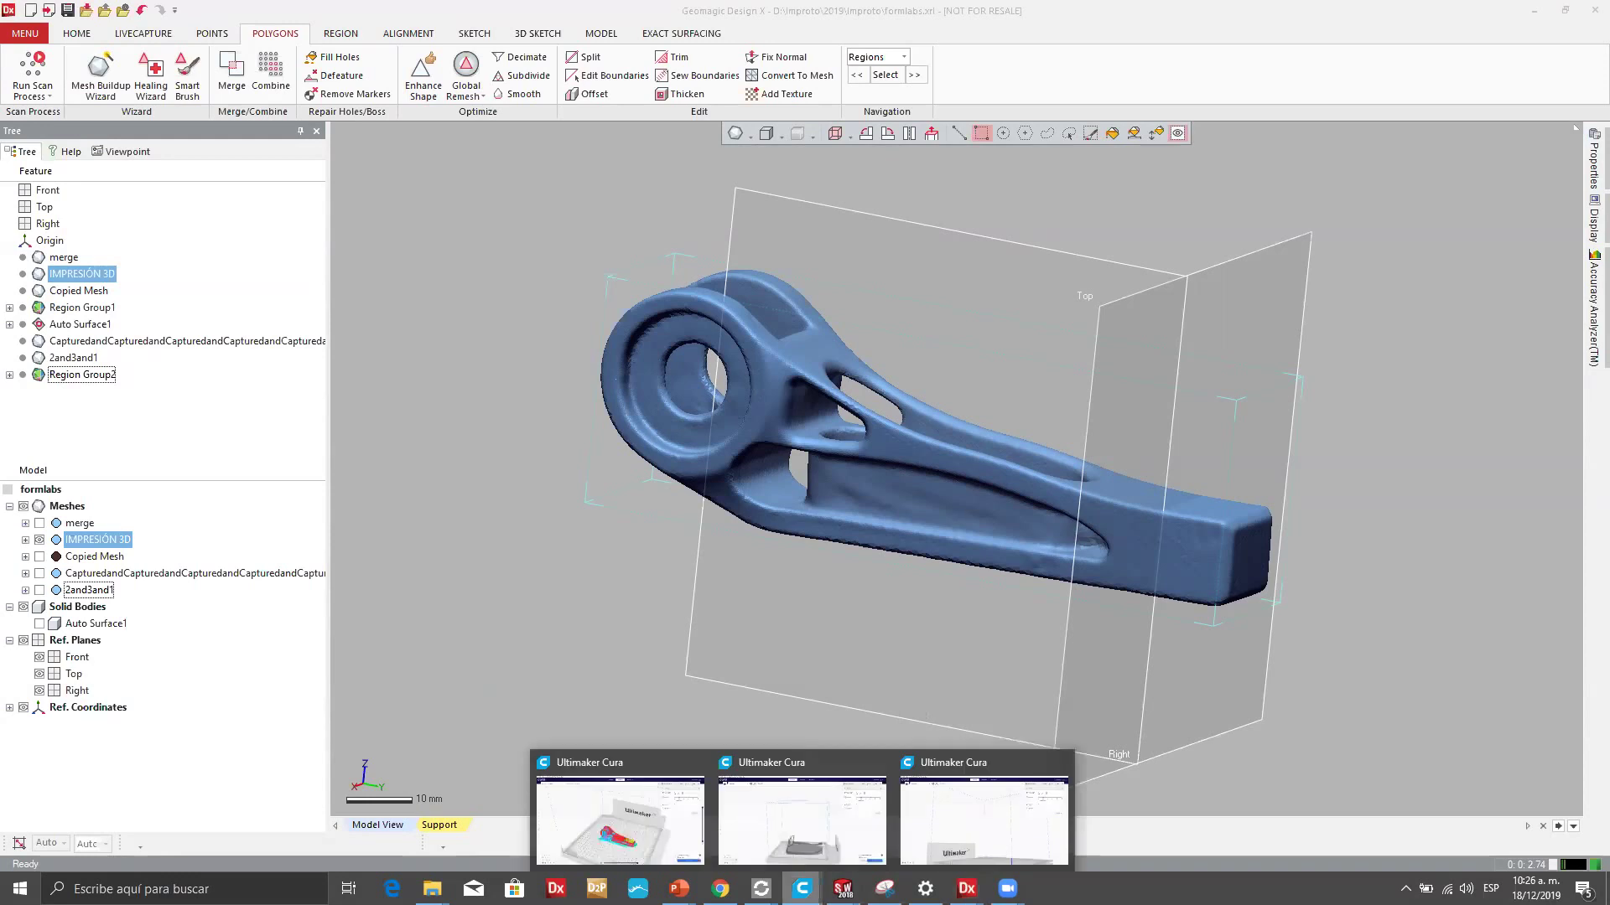
pyautogui.click(620, 817)
pyautogui.moveTo(897, 432); pyautogui.dragTo(817, 402, button='middle')
pyautogui.moveTo(870, 427); pyautogui.dragTo(657, 689, button='right')
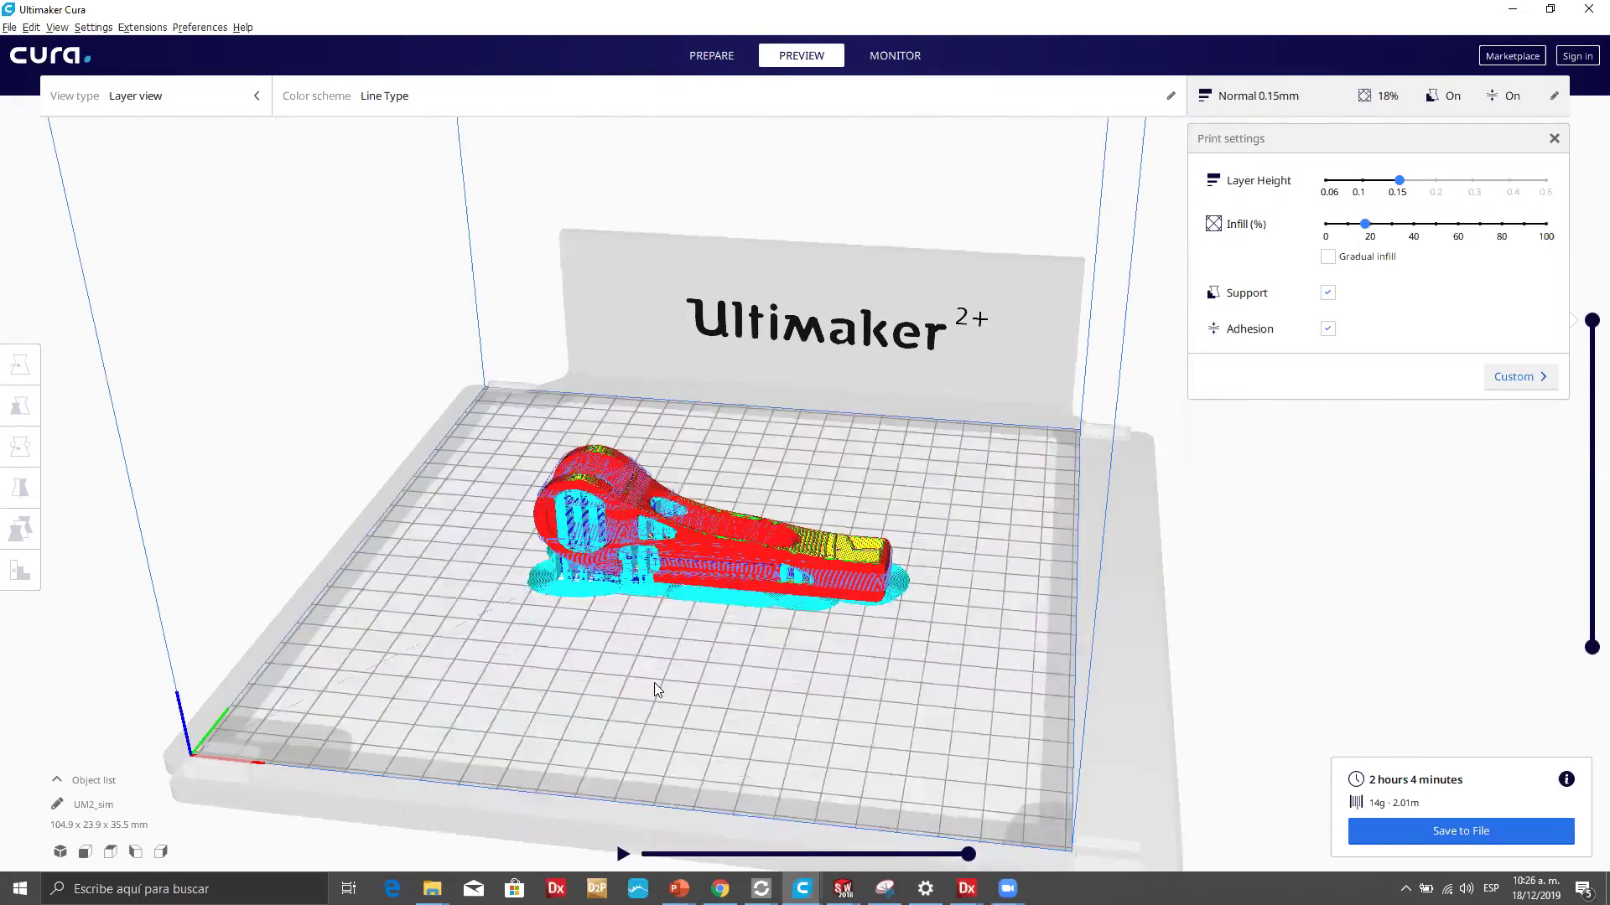
pyautogui.scroll(3, 654, 682)
pyautogui.moveTo(733, 490); pyautogui.dragTo(1287, 389, button='right')
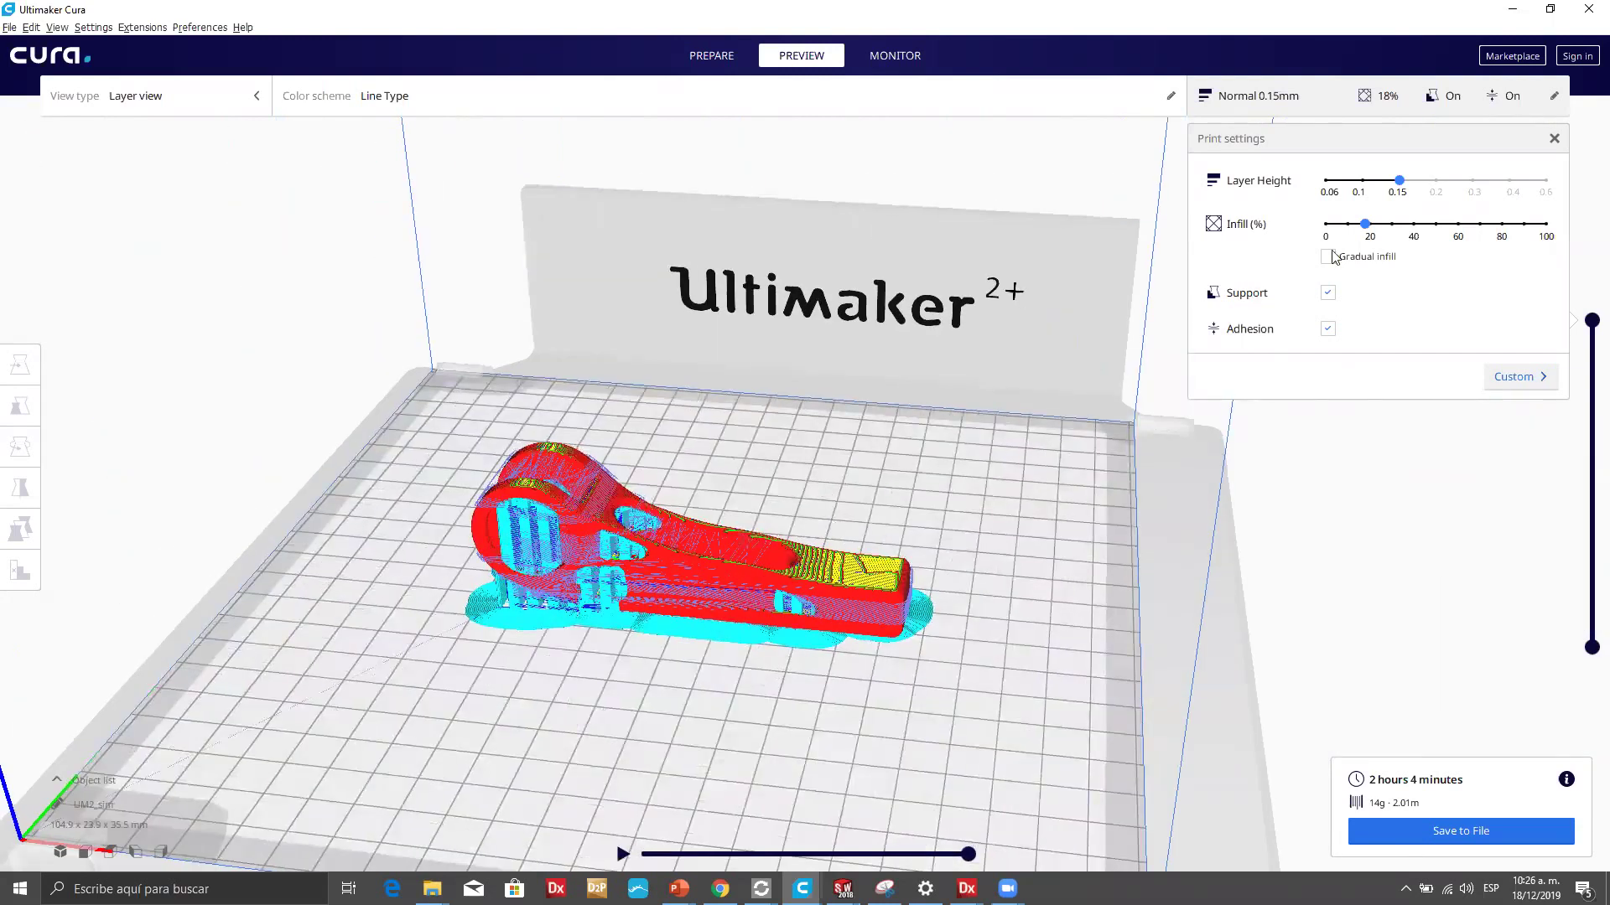
# Set the infill to 100% and slice the lever model.
pyautogui.click(1479, 225)
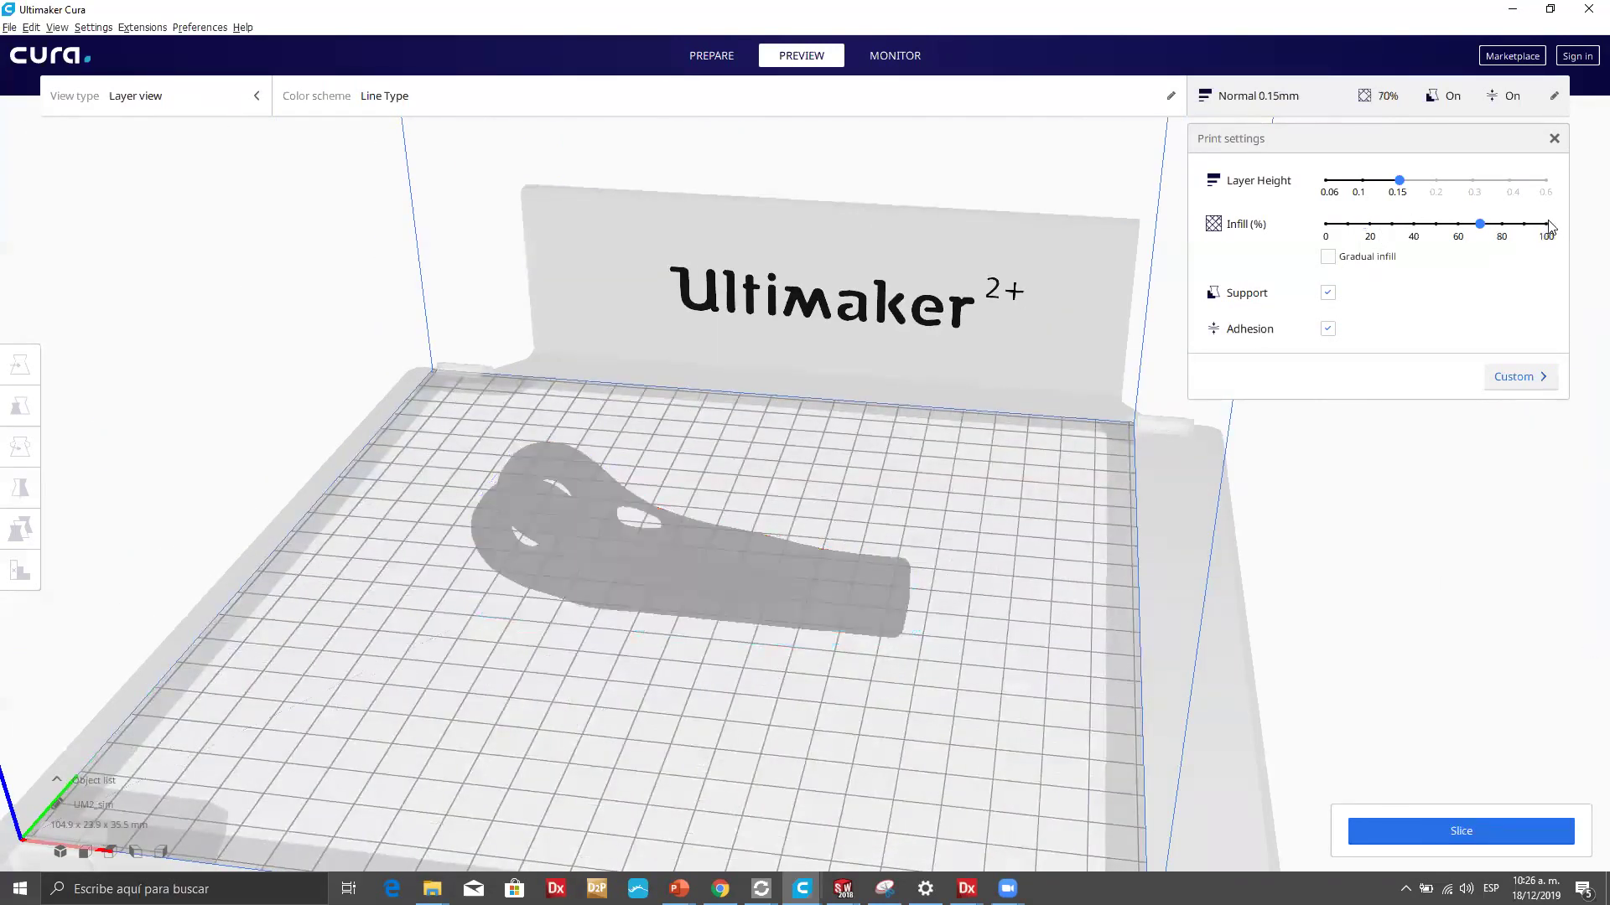
pyautogui.moveTo(1545, 230); pyautogui.dragTo(1547, 227)
pyautogui.click(1501, 829)
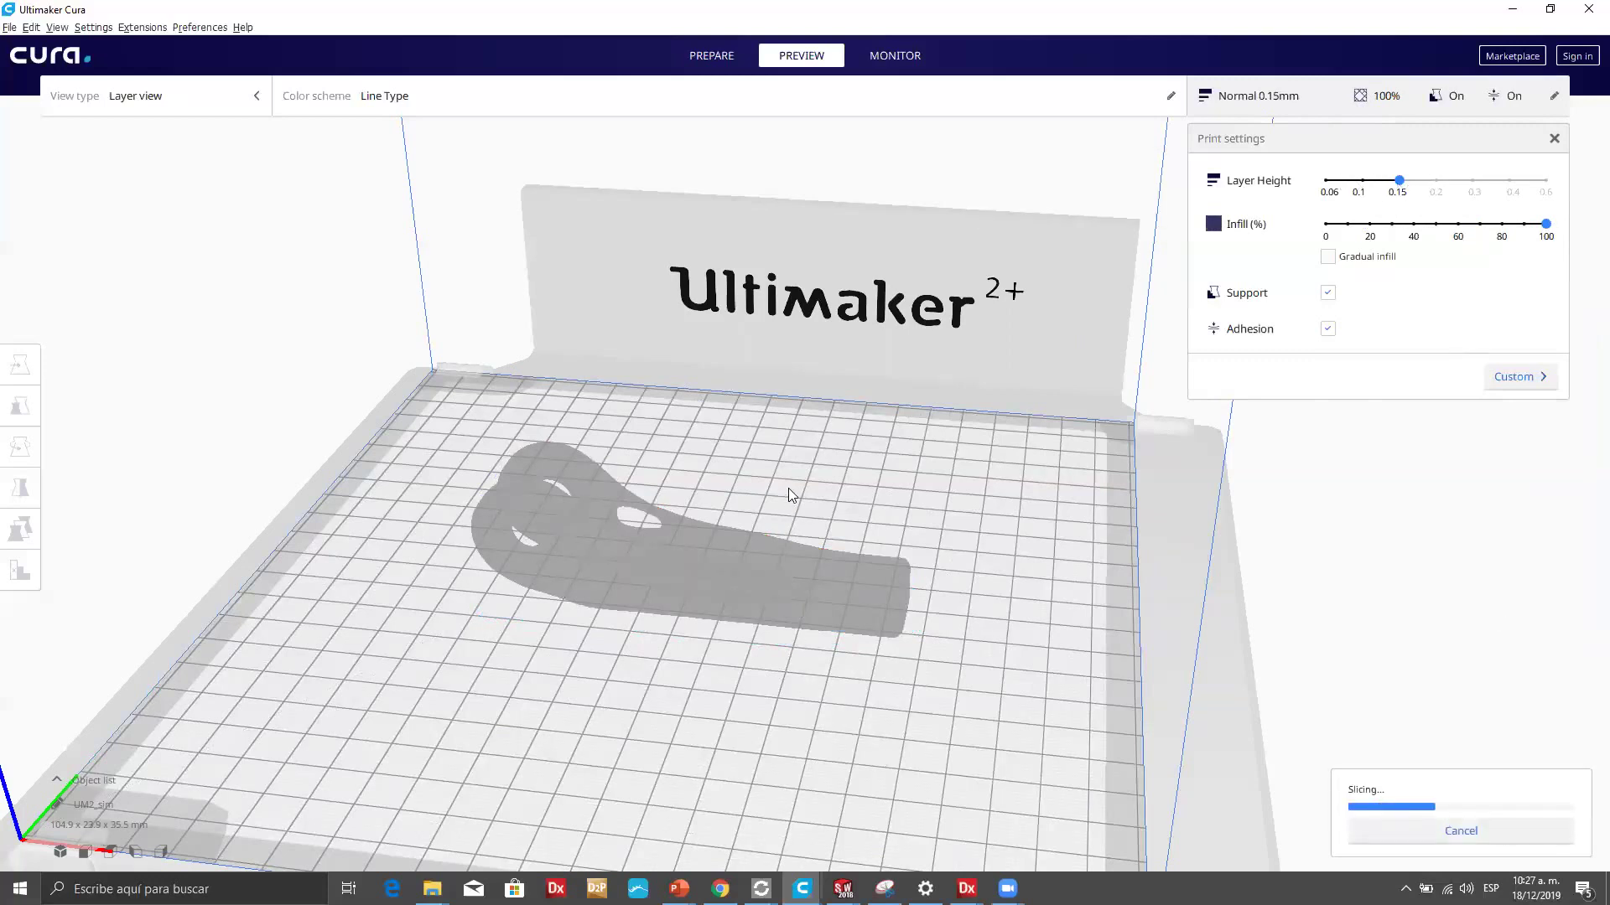
pyautogui.moveTo(817, 454); pyautogui.dragTo(817, 445, button='right')
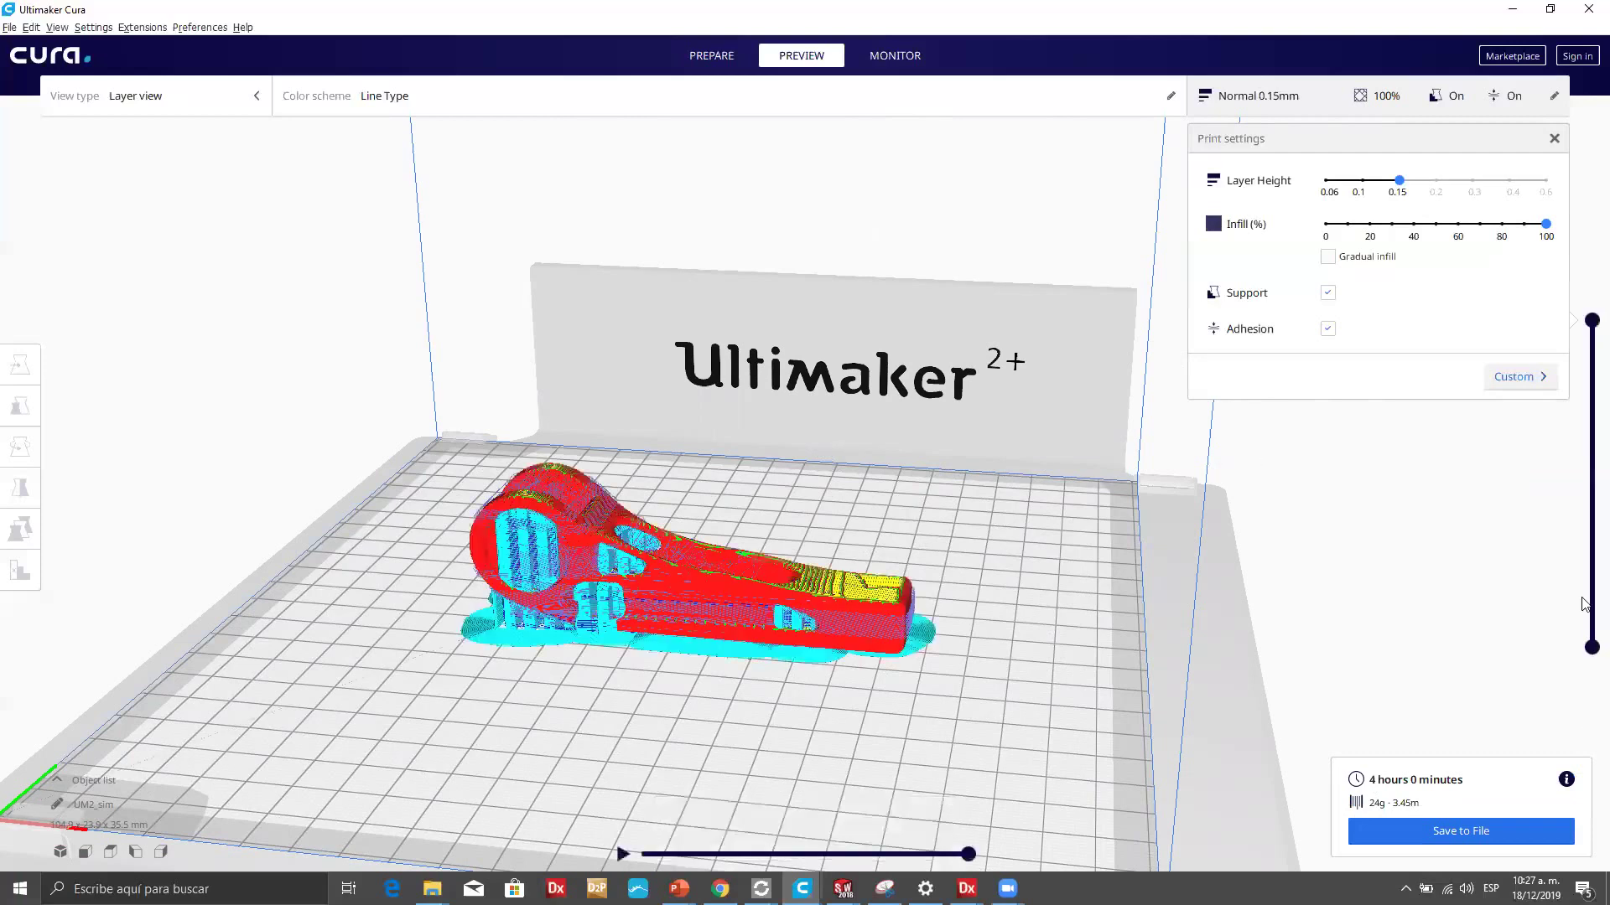
# Inspect the lever's internal structure at layer 61 in the layer preview and return to showing all layers.
pyautogui.moveTo(1591, 320); pyautogui.dragTo(1591, 547)
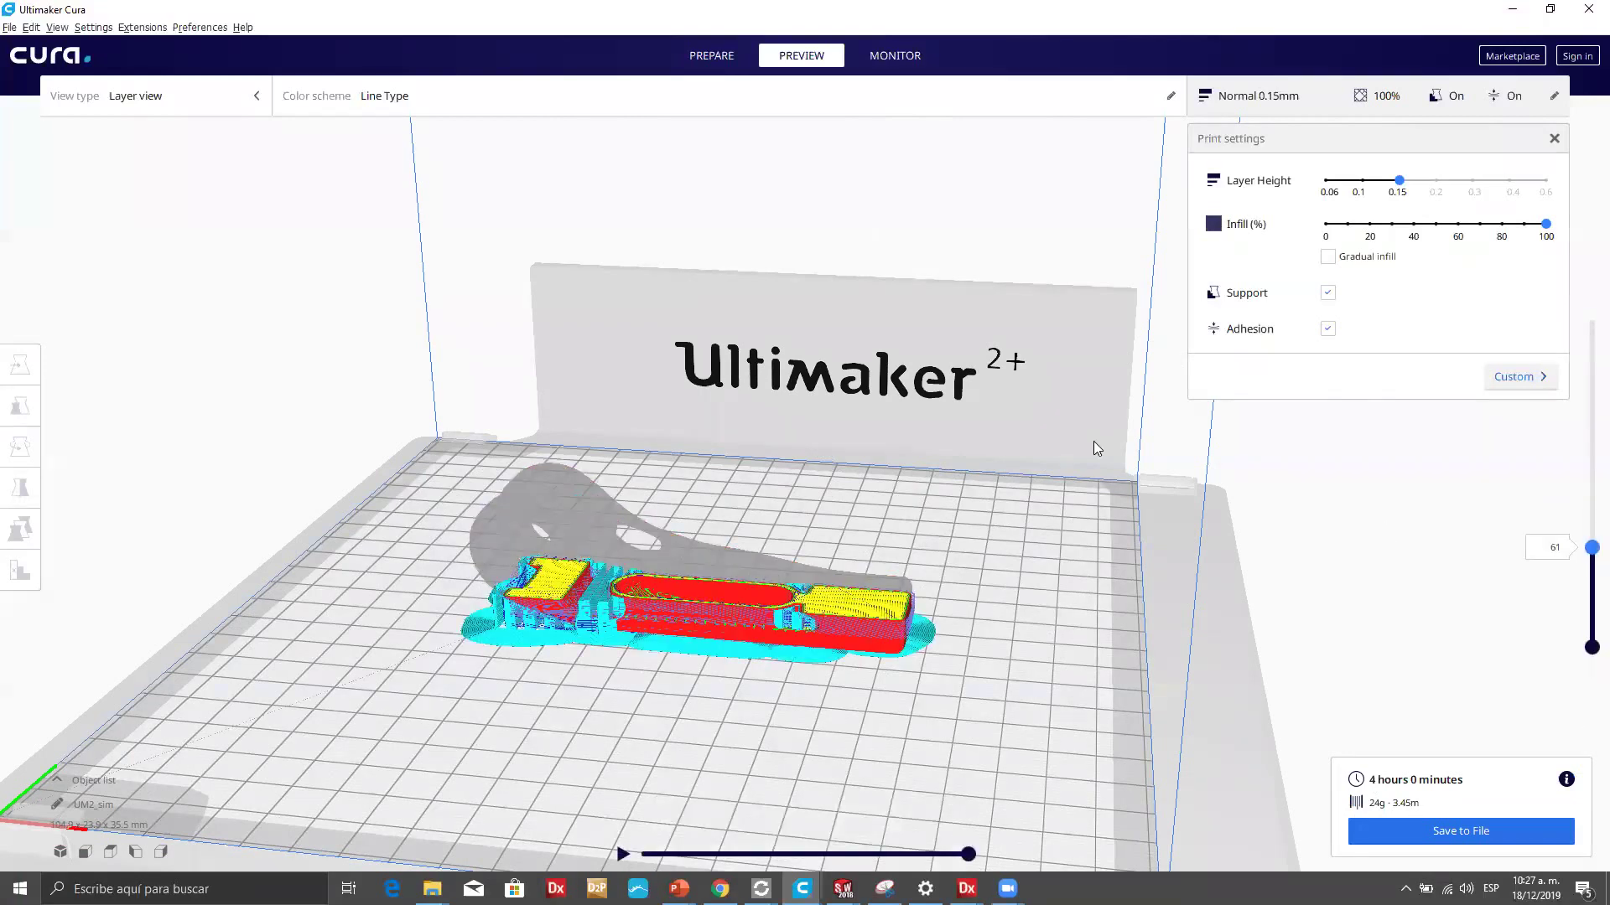
pyautogui.moveTo(1093, 441); pyautogui.dragTo(848, 503, button='right')
pyautogui.scroll(3, 841, 478)
pyautogui.moveTo(1591, 547); pyautogui.dragTo(1568, 267)
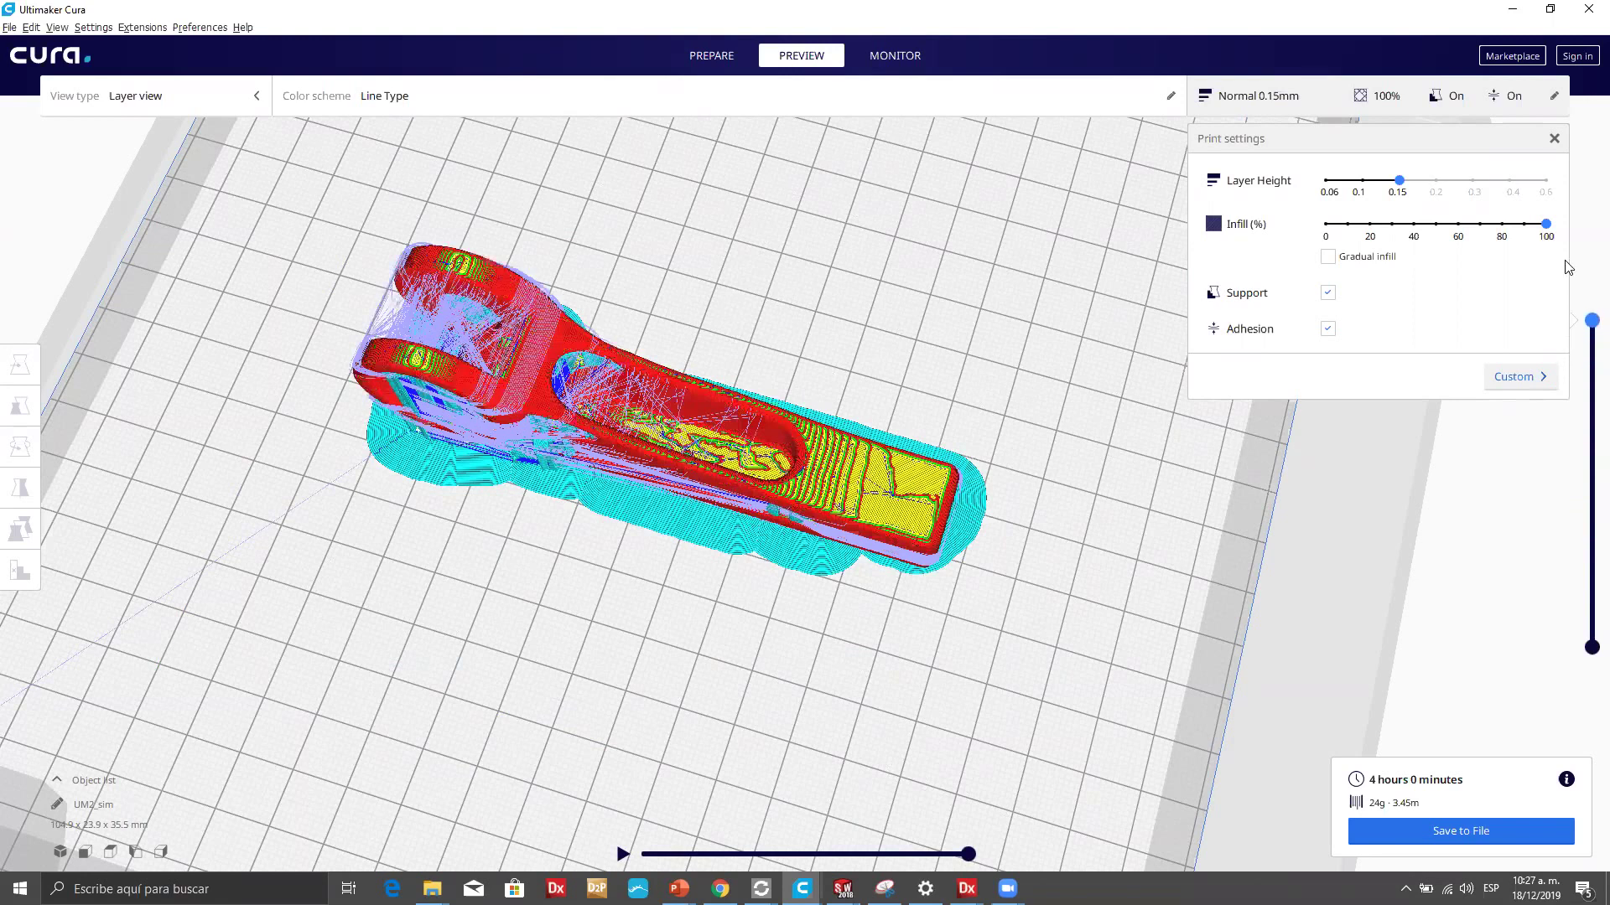
# Set the infill to 20% and slice the lever model again.
pyautogui.moveTo(968, 324); pyautogui.dragTo(1085, 620, button='right')
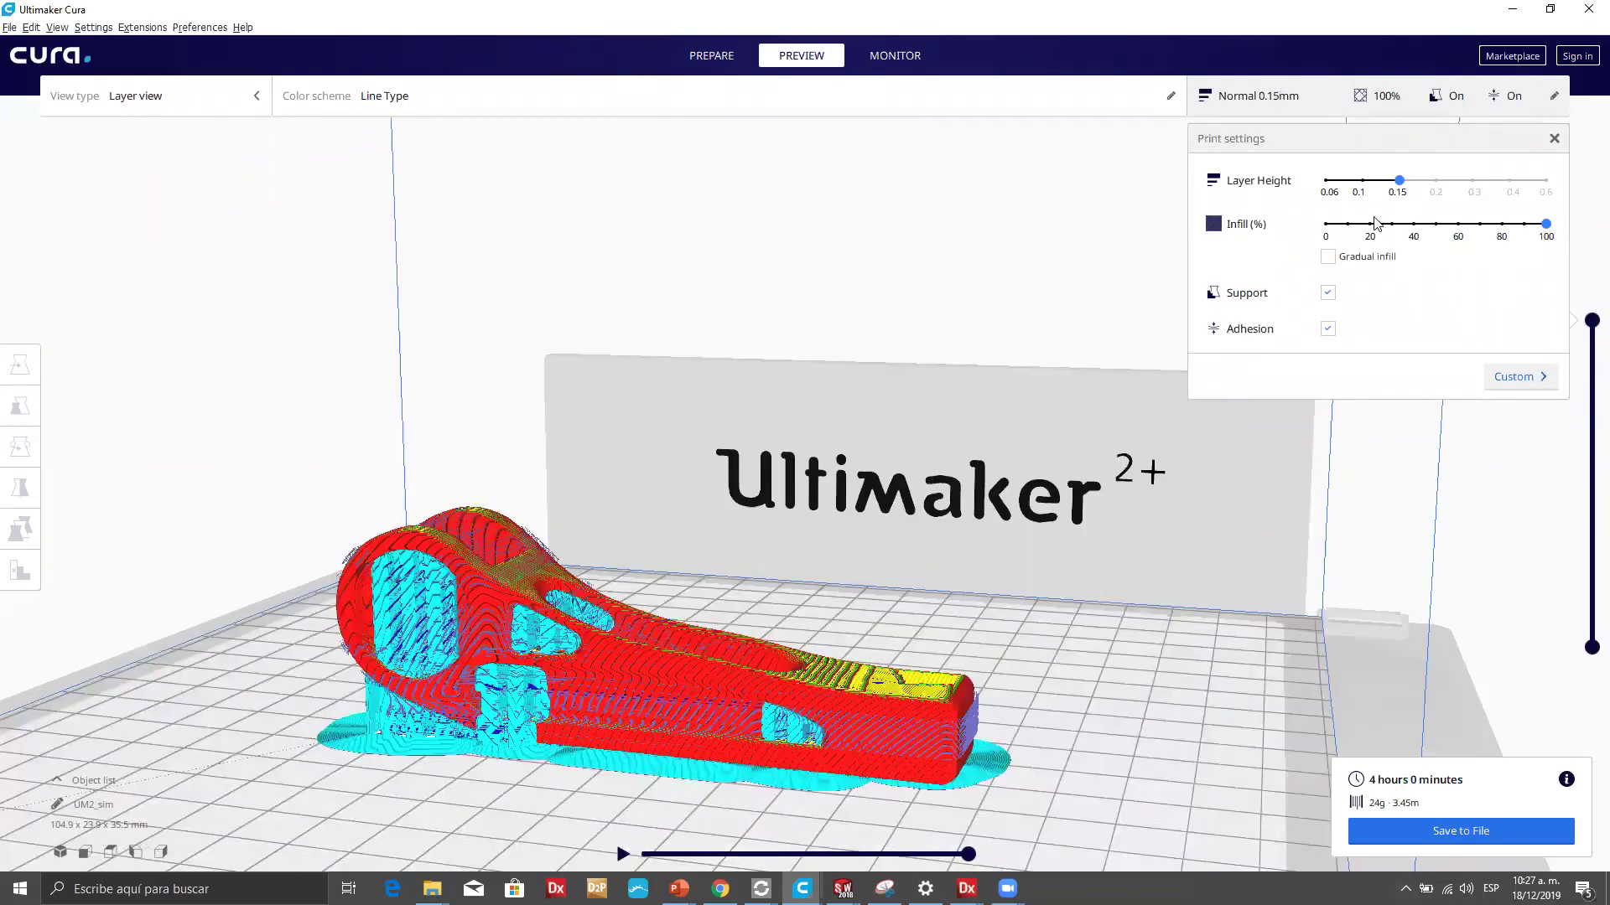
pyautogui.moveTo(1372, 228); pyautogui.dragTo(1370, 225)
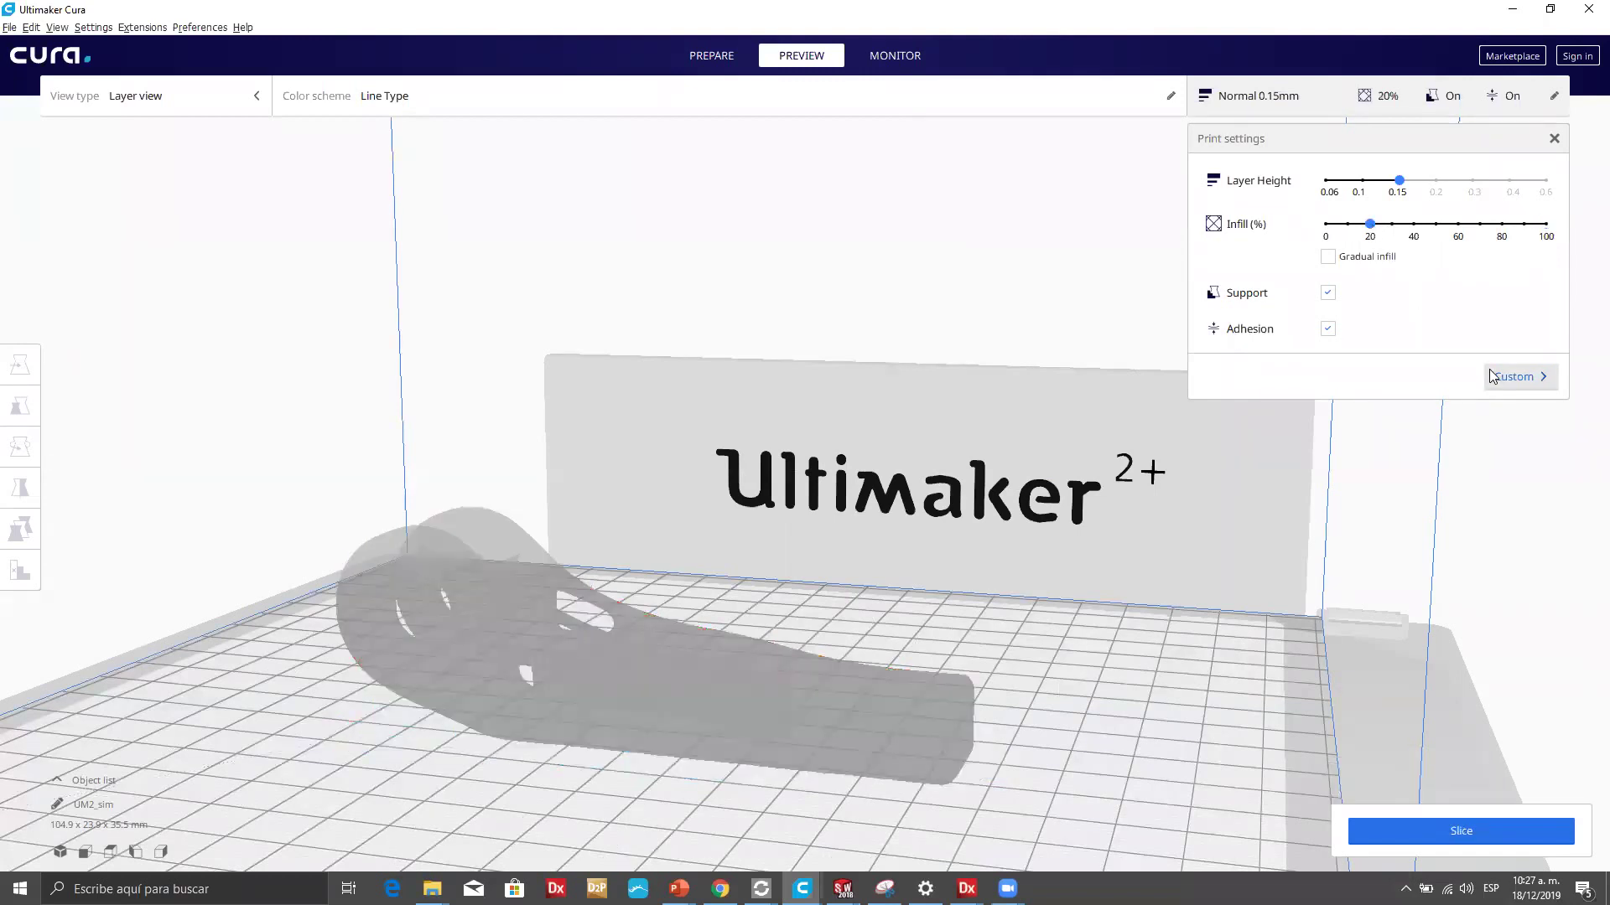
pyautogui.click(1456, 831)
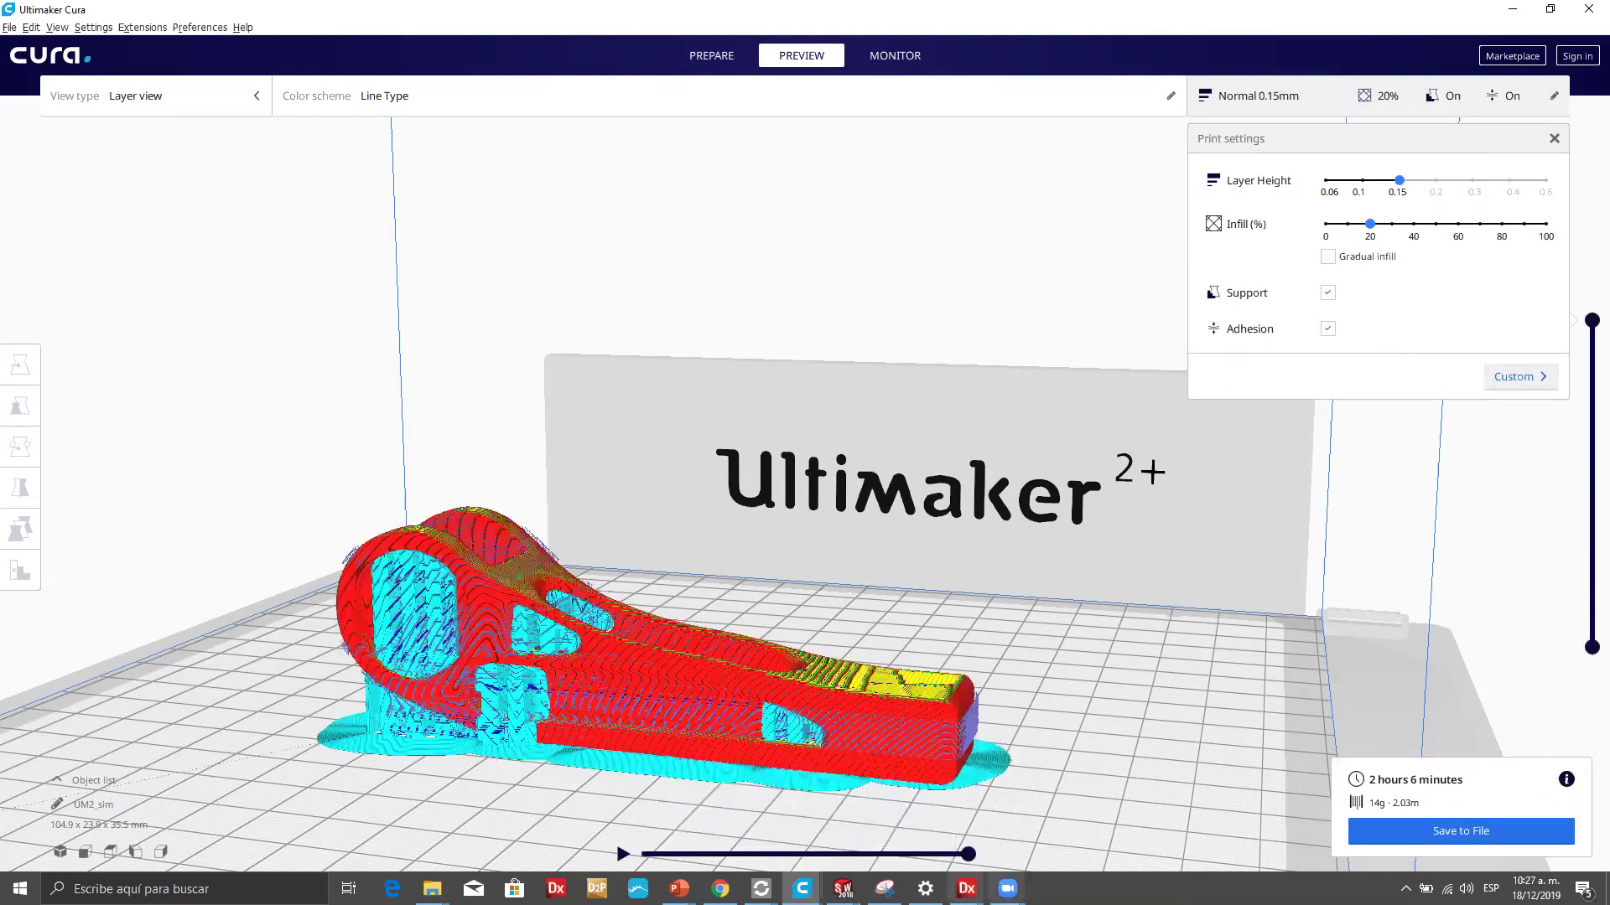
# Switch to the Geomagic Design X window with the Eafit file, maximize it and show the NAME mesh.
pyautogui.click(966, 888)
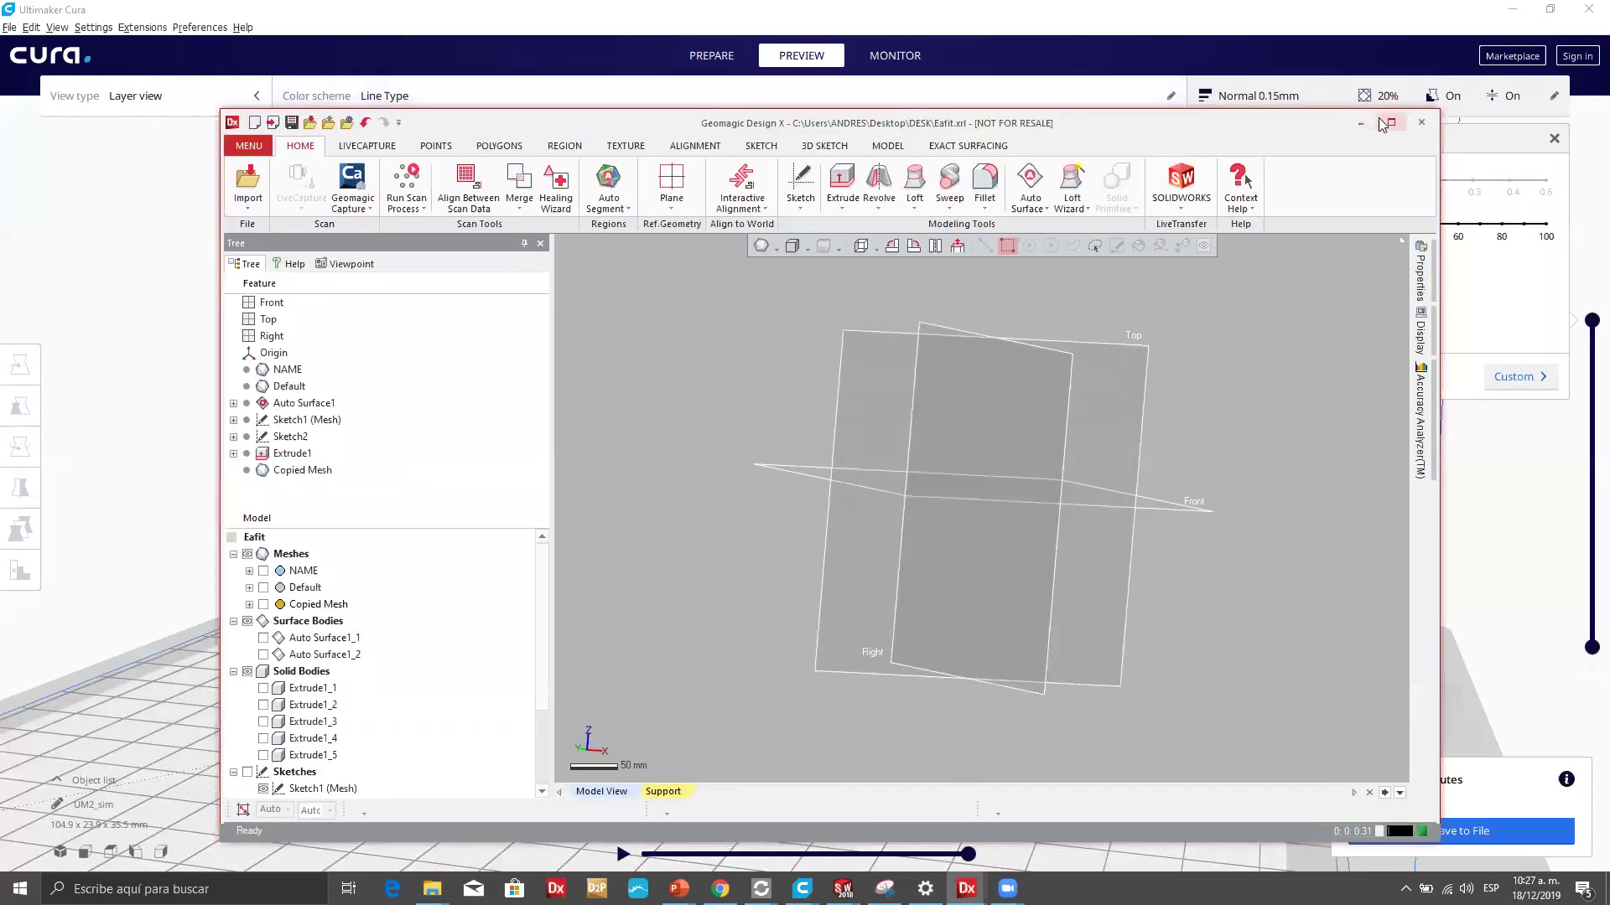
pyautogui.click(1387, 121)
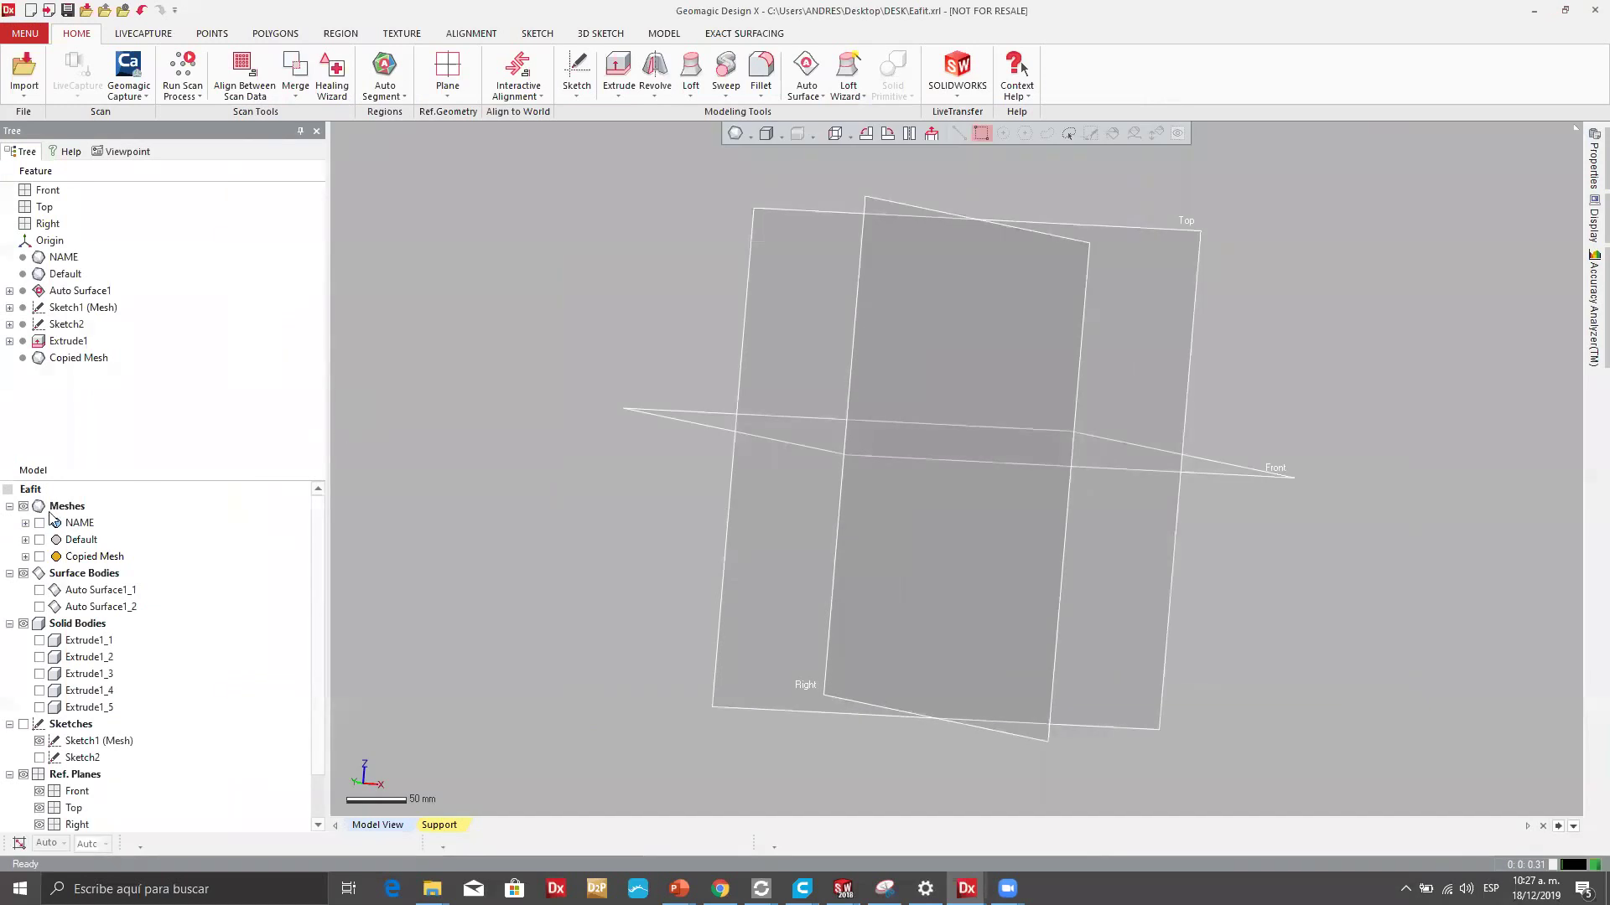
pyautogui.click(39, 522)
pyautogui.moveTo(521, 443); pyautogui.dragTo(805, 437, button='right')
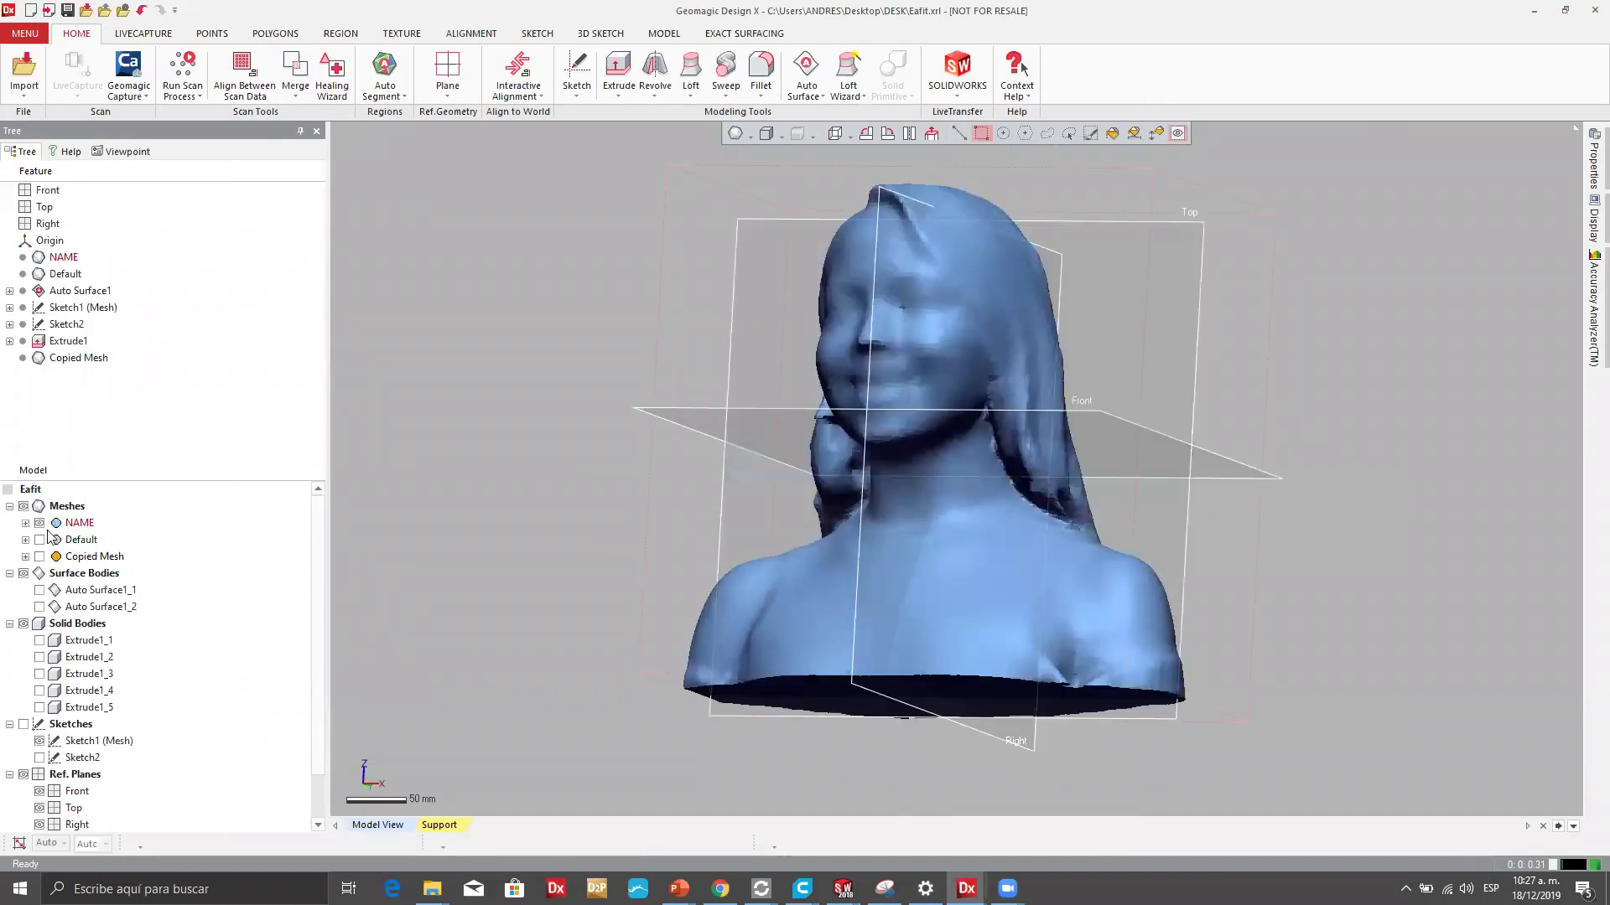
# Show the Copied Mesh in place of the NAME mesh and inspect it up close.
pyautogui.click(40, 556)
pyautogui.click(40, 522)
pyautogui.moveTo(763, 466); pyautogui.dragTo(922, 494, button='right')
pyautogui.scroll(4, 920, 489)
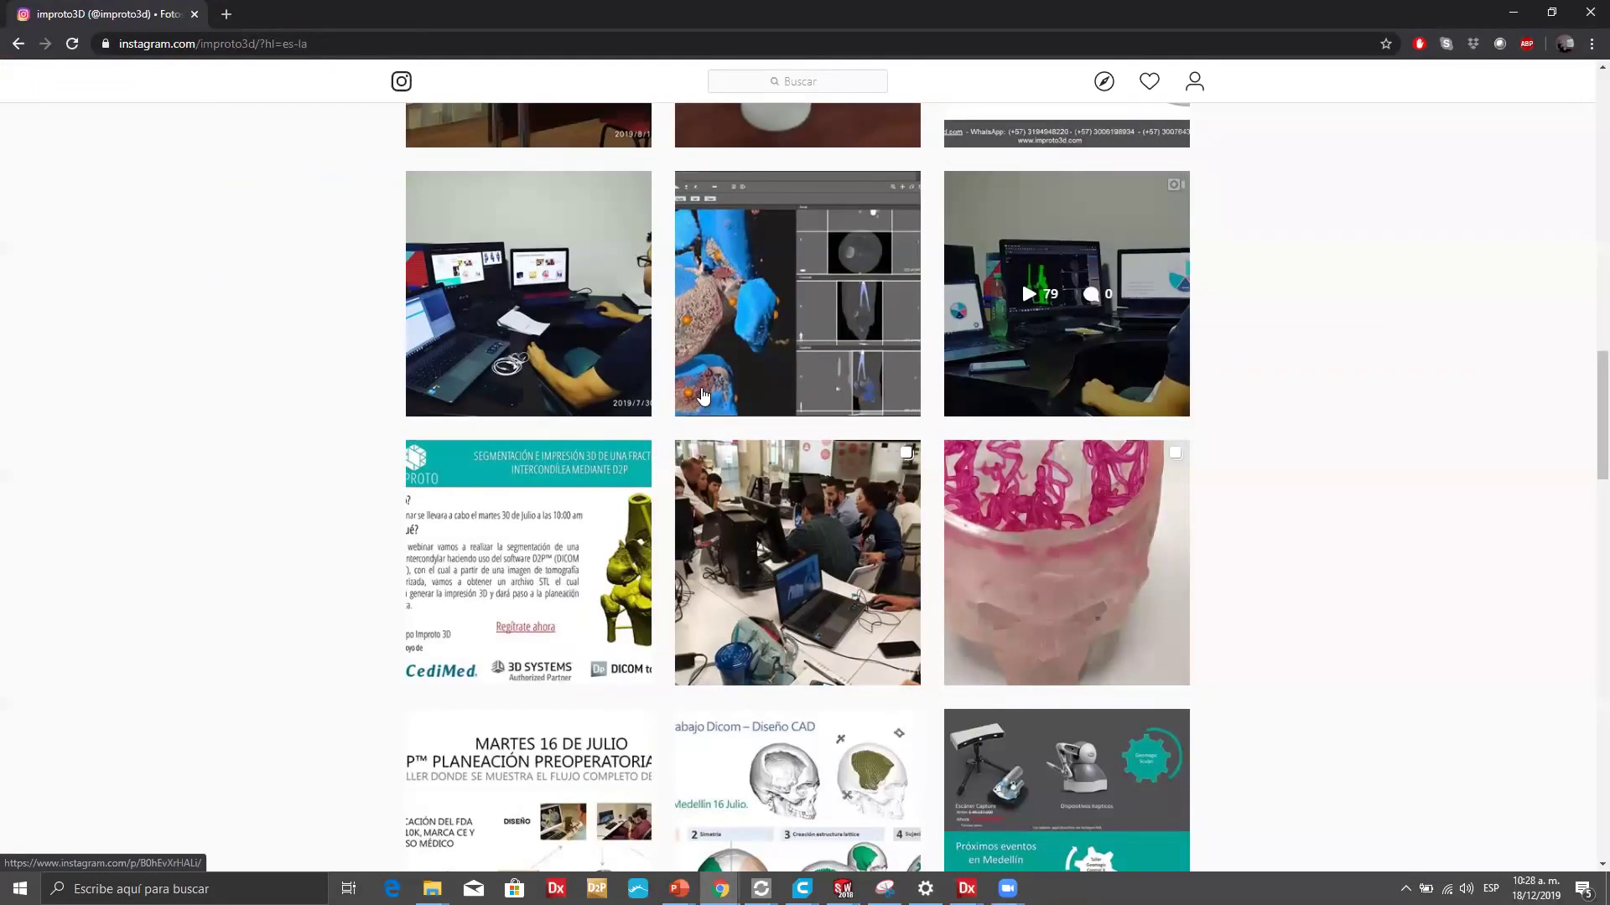
# Browse the posts on the improto3d Instagram profile for the photo of the bust scanning demonstration.
pyautogui.scroll(15, 750, 342)
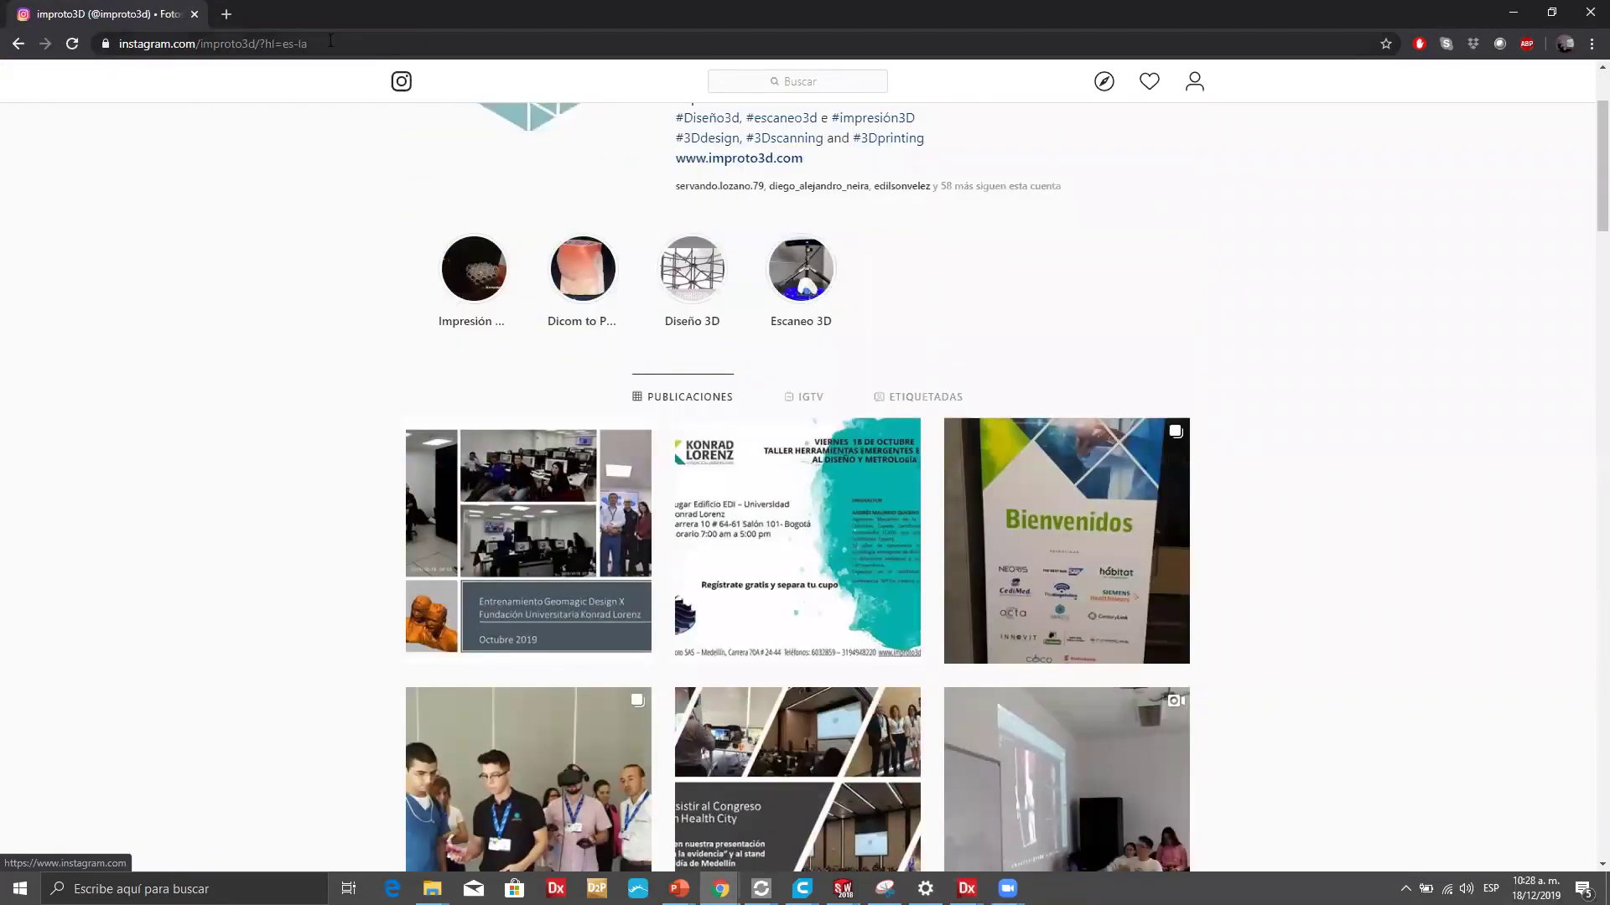
pyautogui.scroll(-6, 872, 277)
pyautogui.scroll(-10, 886, 284)
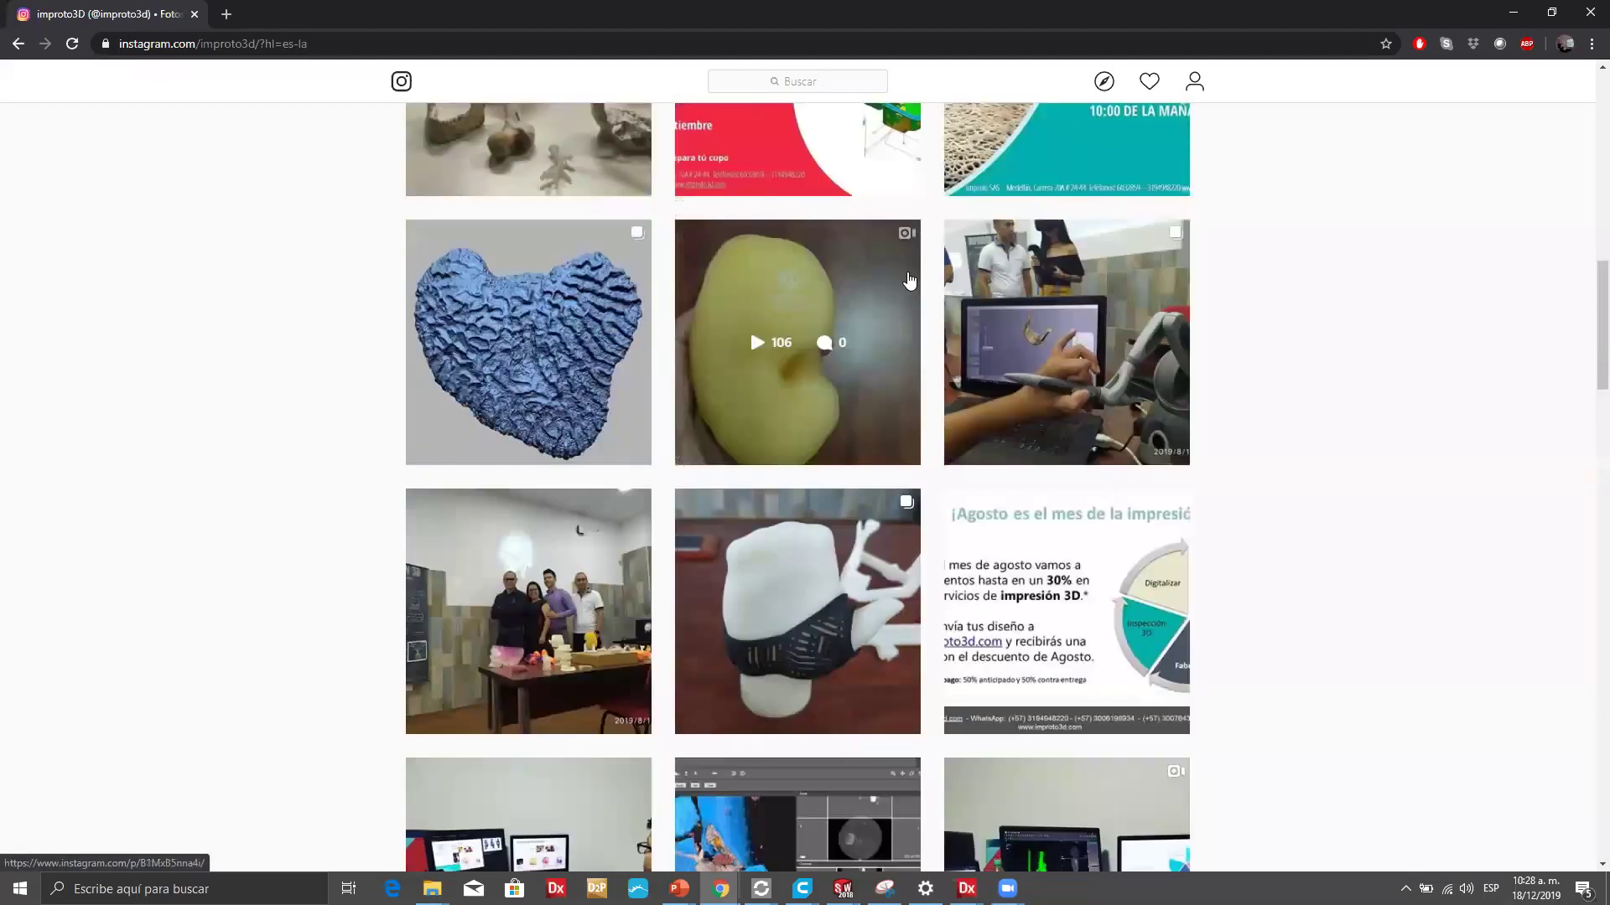
pyautogui.scroll(2, 906, 285)
pyautogui.scroll(-5, 923, 285)
pyautogui.scroll(-13, 922, 283)
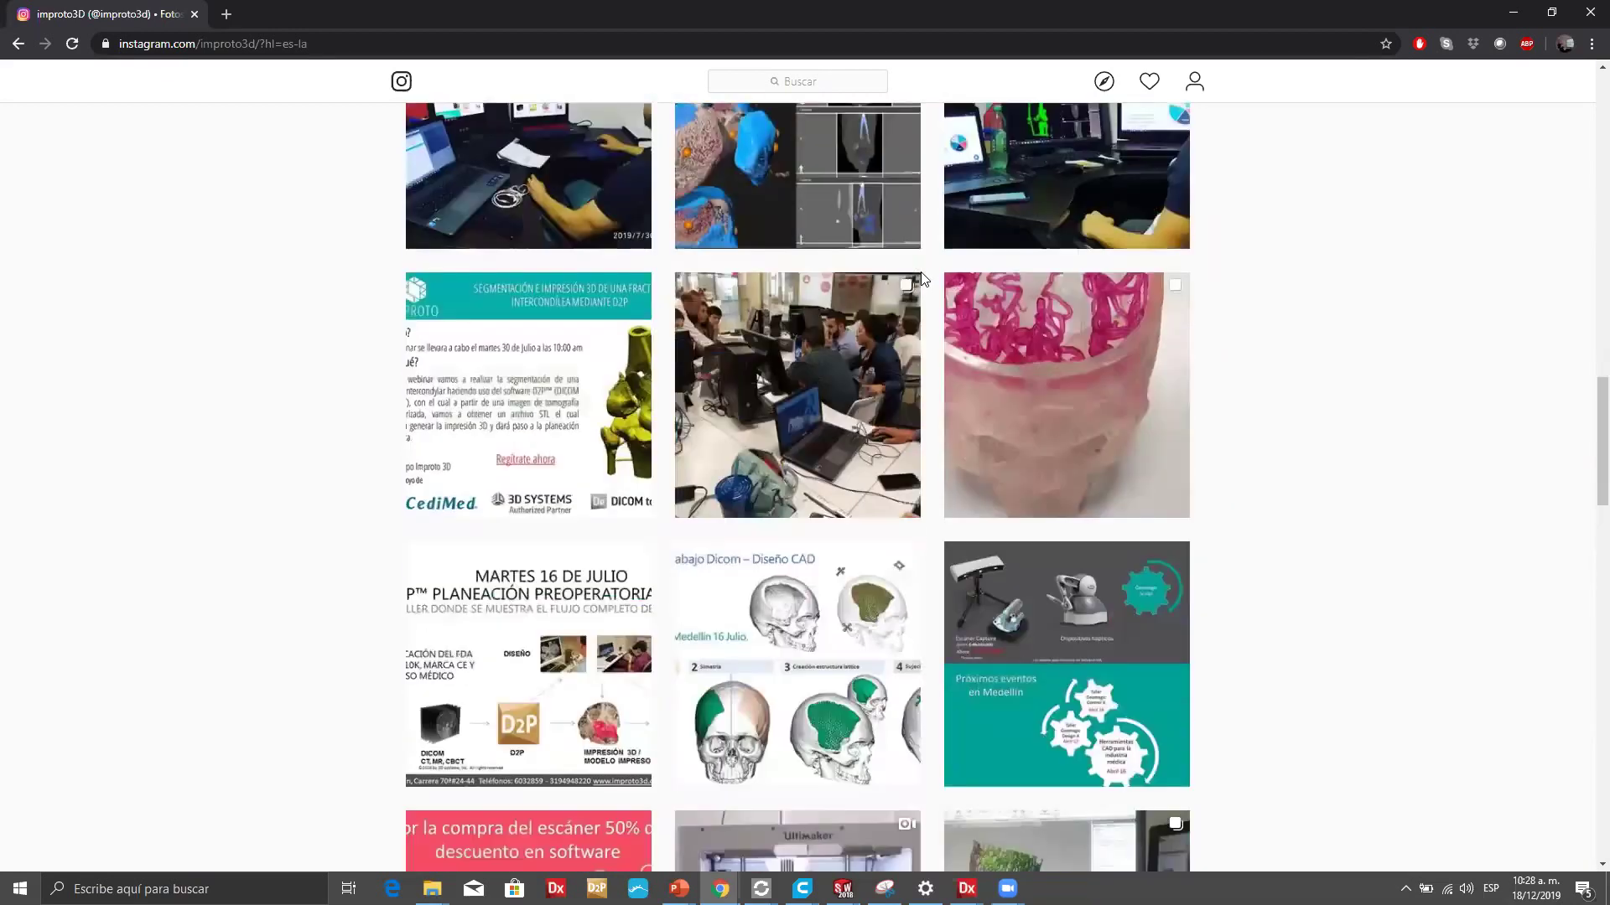
pyautogui.scroll(-3, 920, 279)
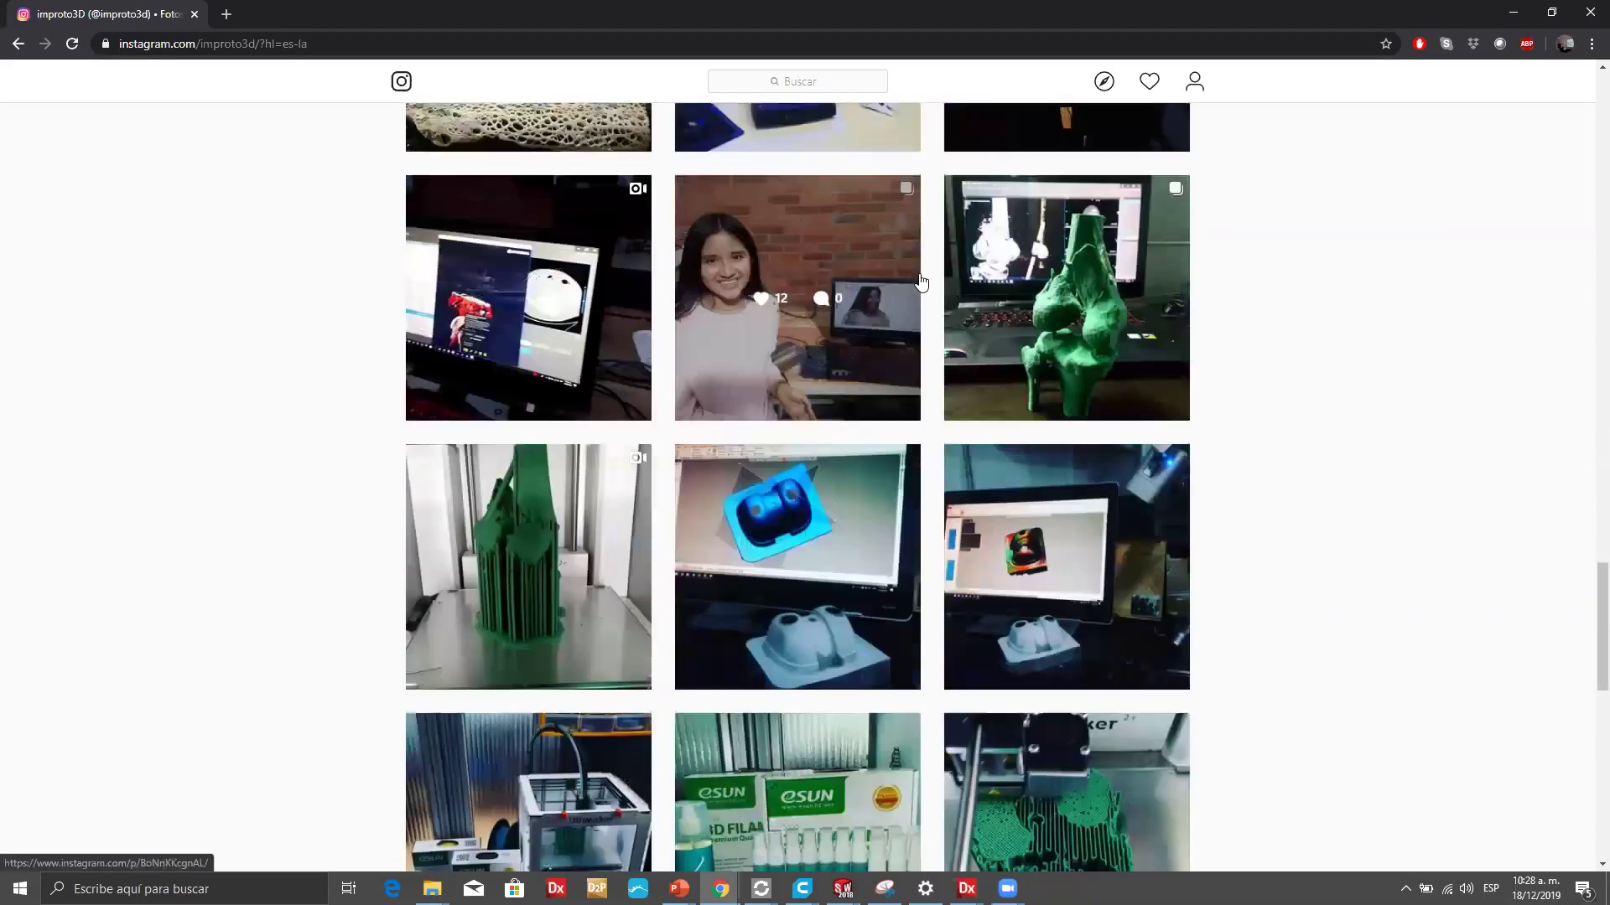
# Open the post about Sense scanner applications in industrial design, view its photos and close it.
pyautogui.click(868, 265)
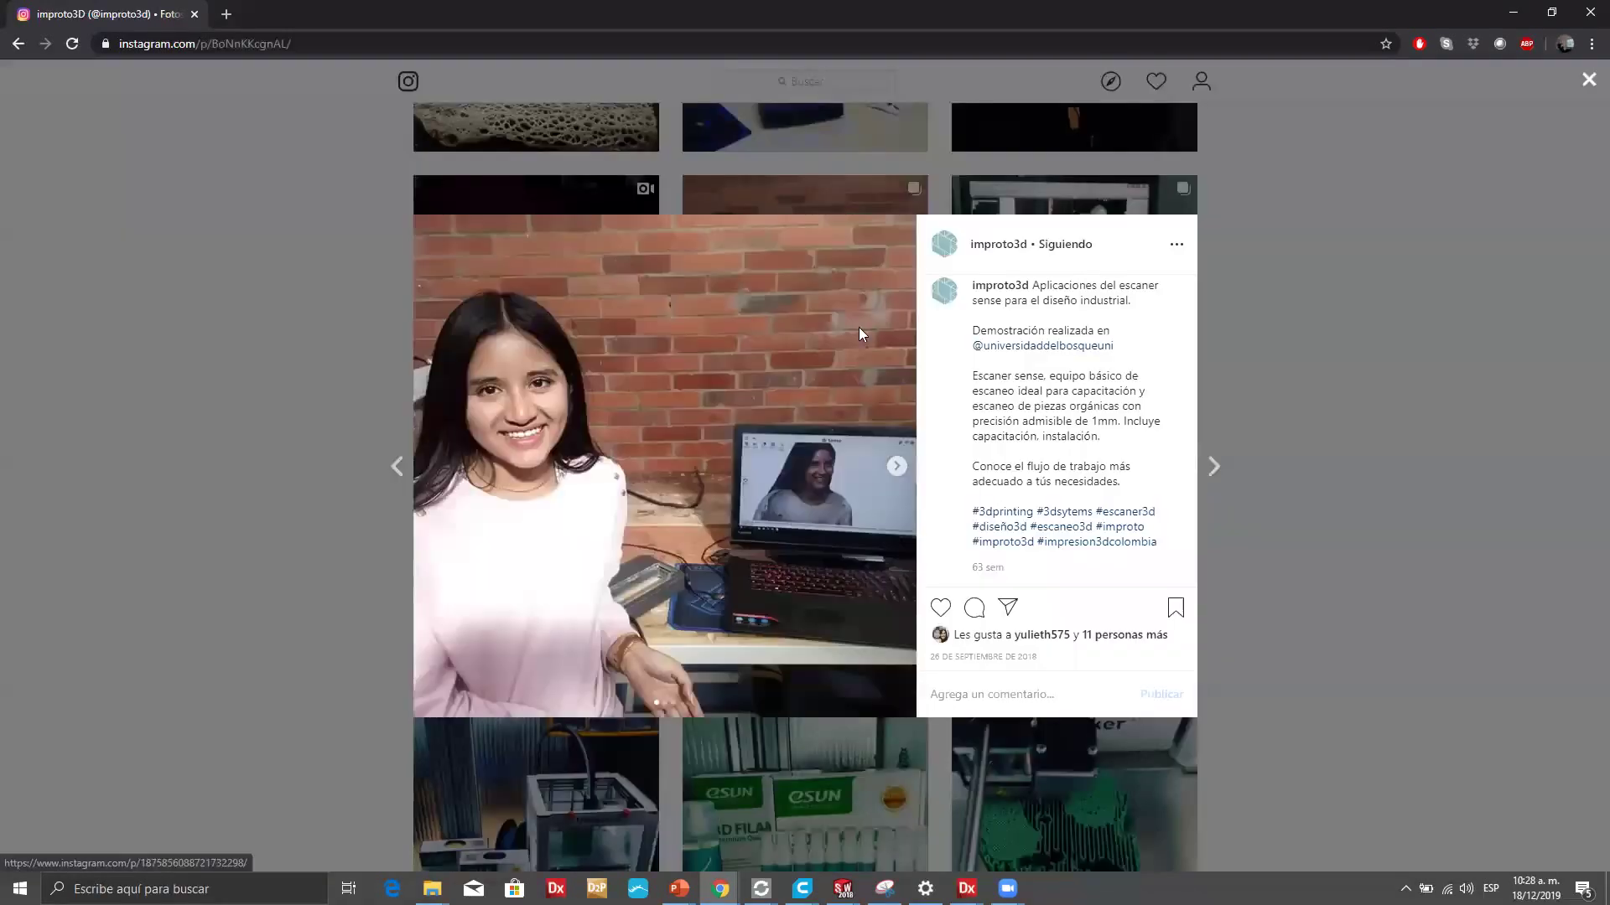
pyautogui.click(897, 467)
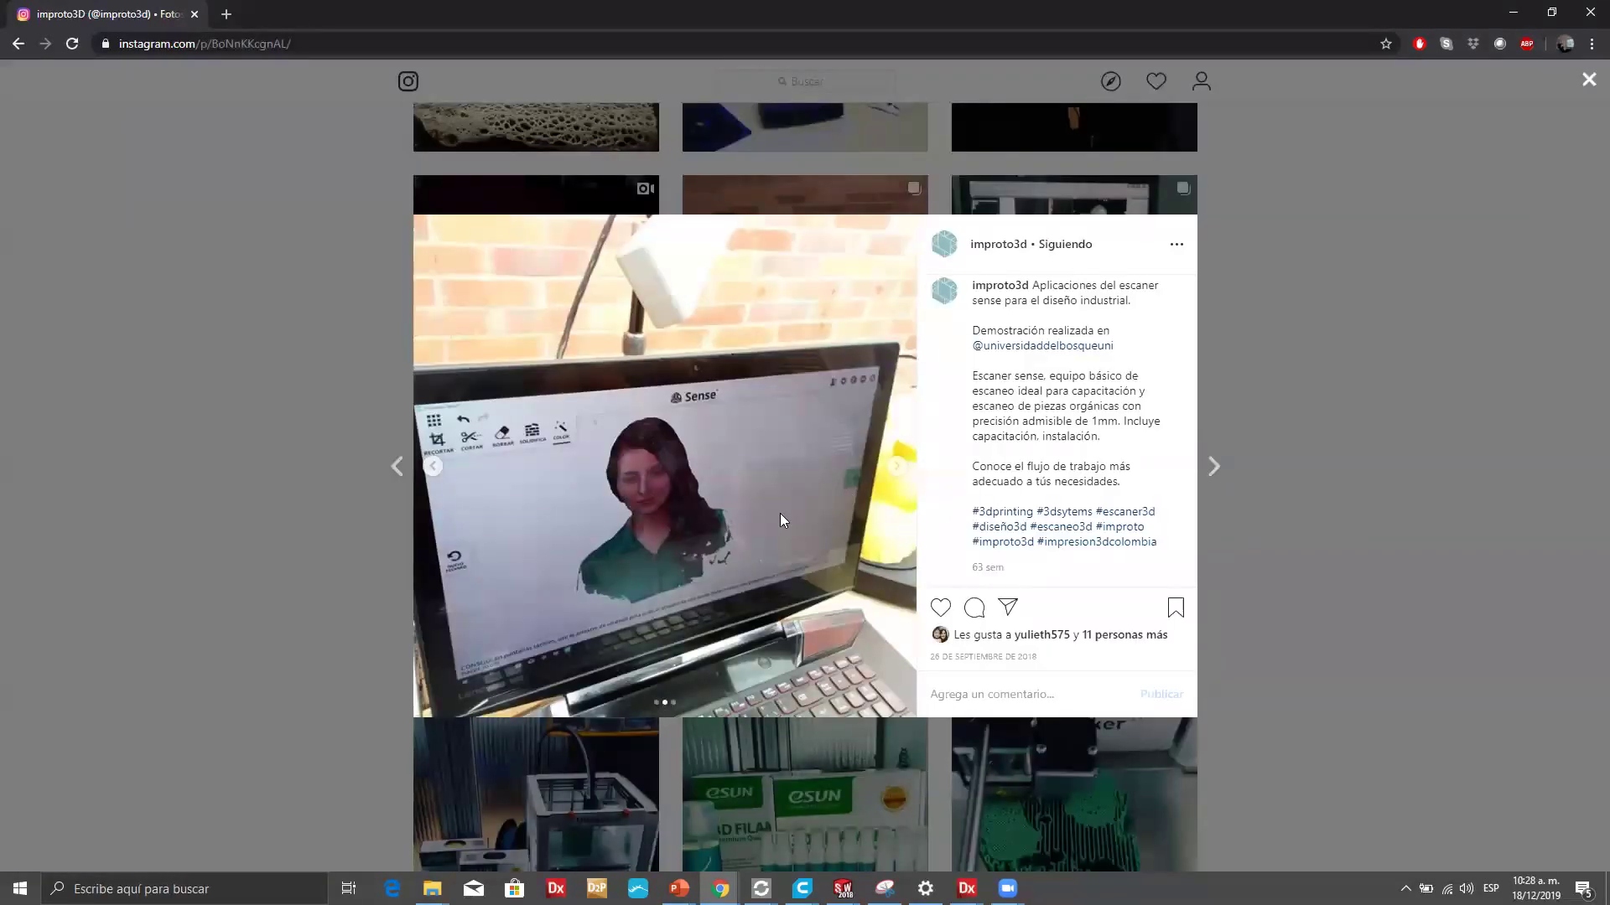
pyautogui.click(432, 467)
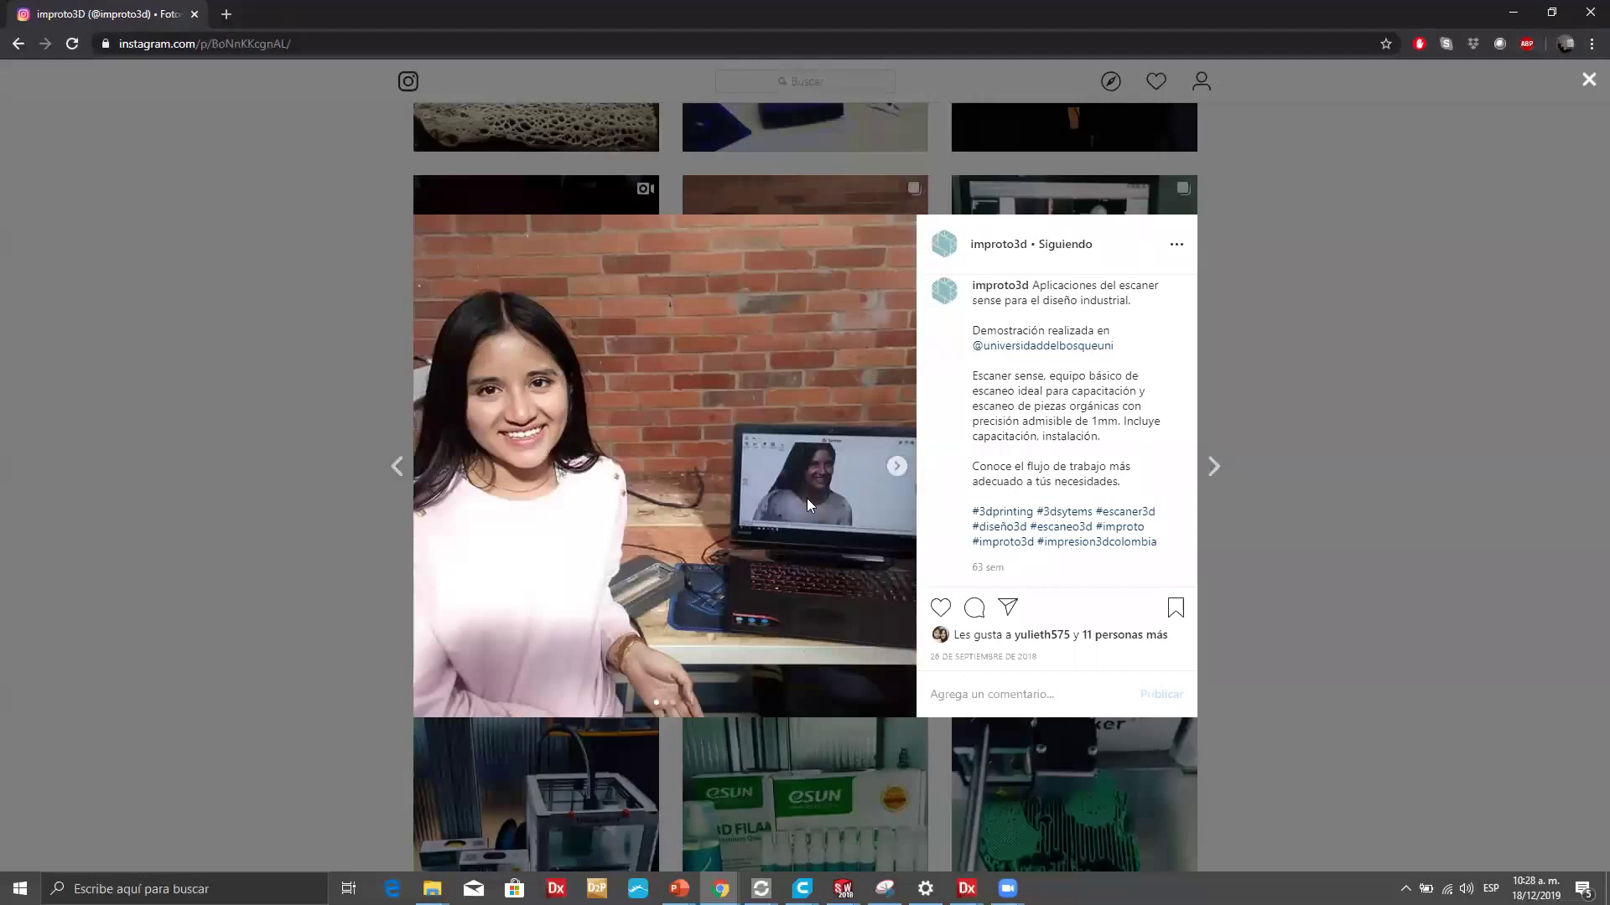
pyautogui.click(896, 466)
pyautogui.click(896, 466)
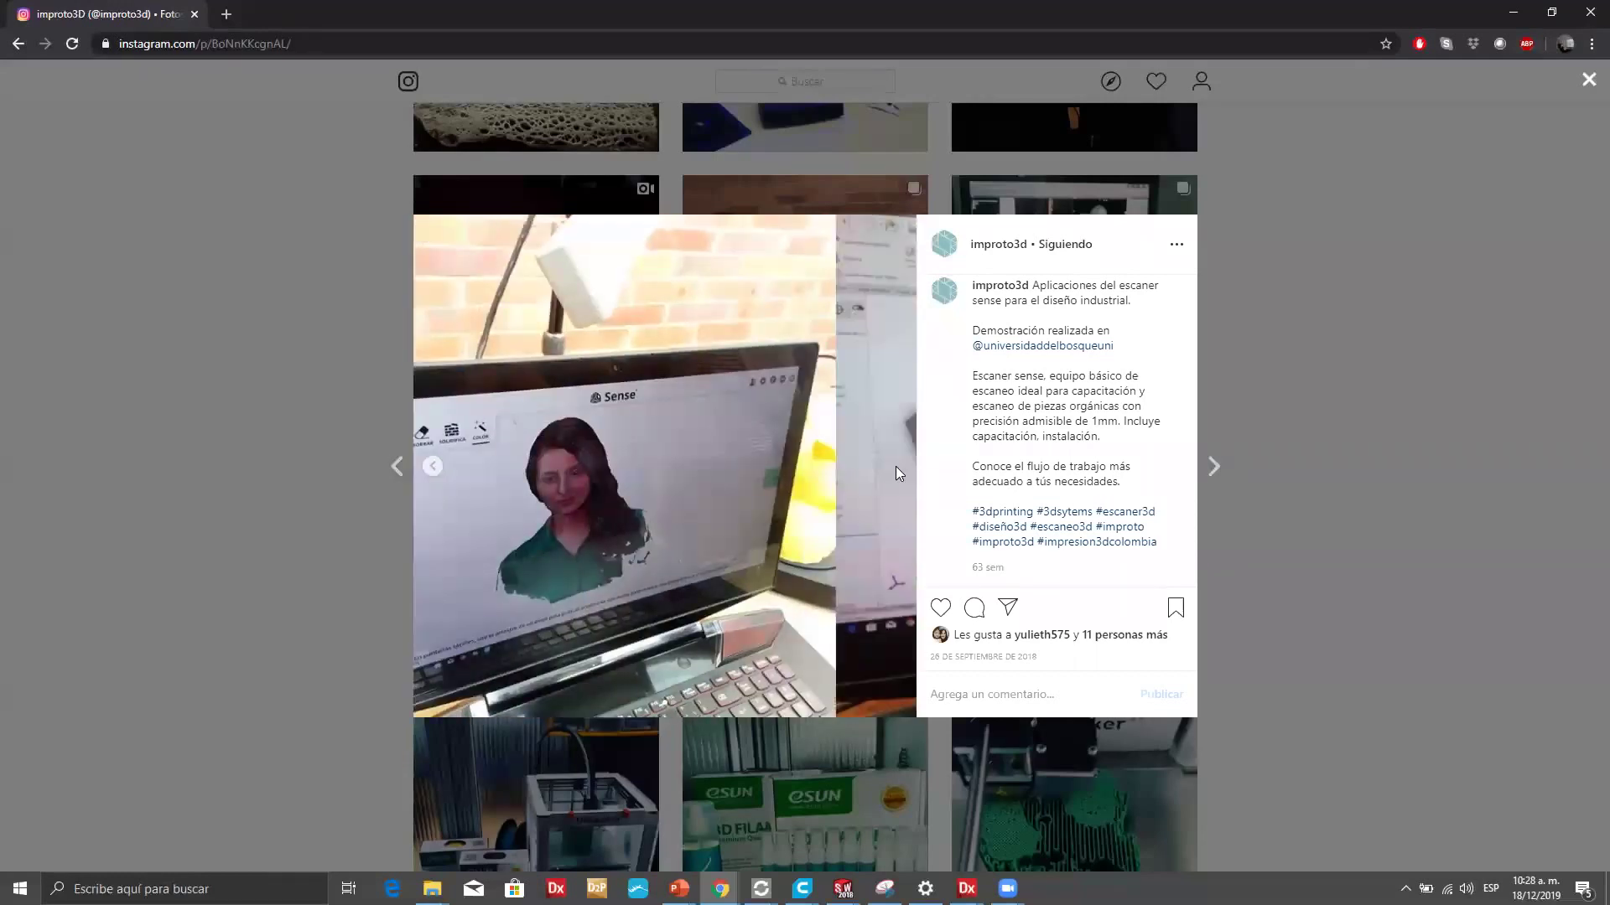
pyautogui.click(1303, 389)
# Find the post showing a skull being scanned beside a laptop and play its video.
pyautogui.scroll(-12, 1023, 419)
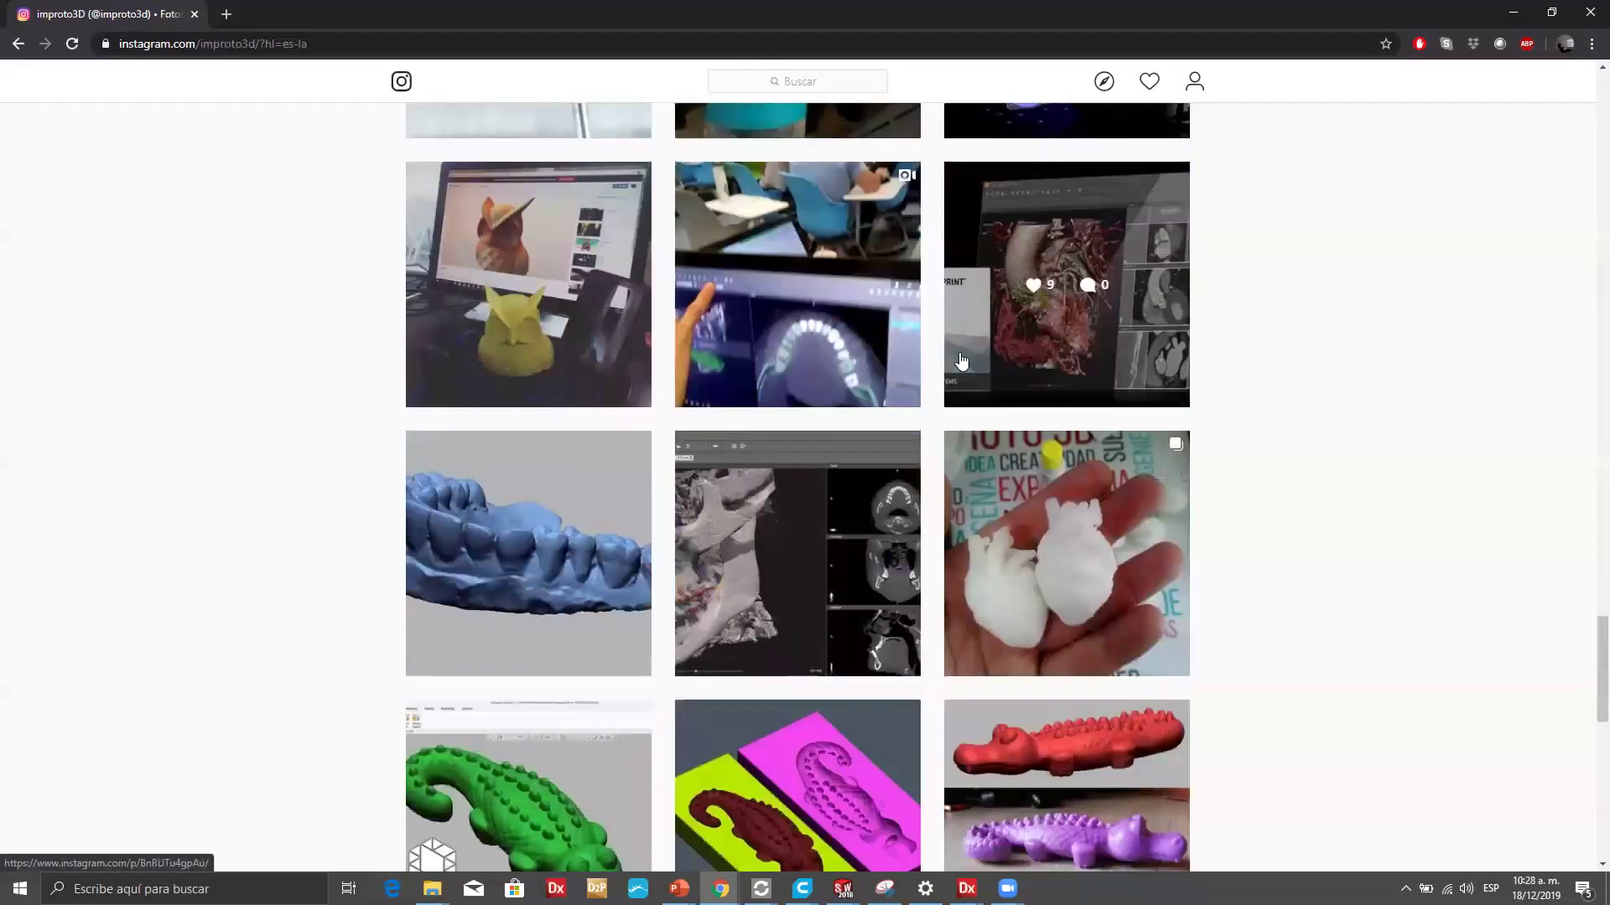
pyautogui.scroll(-18, 961, 361)
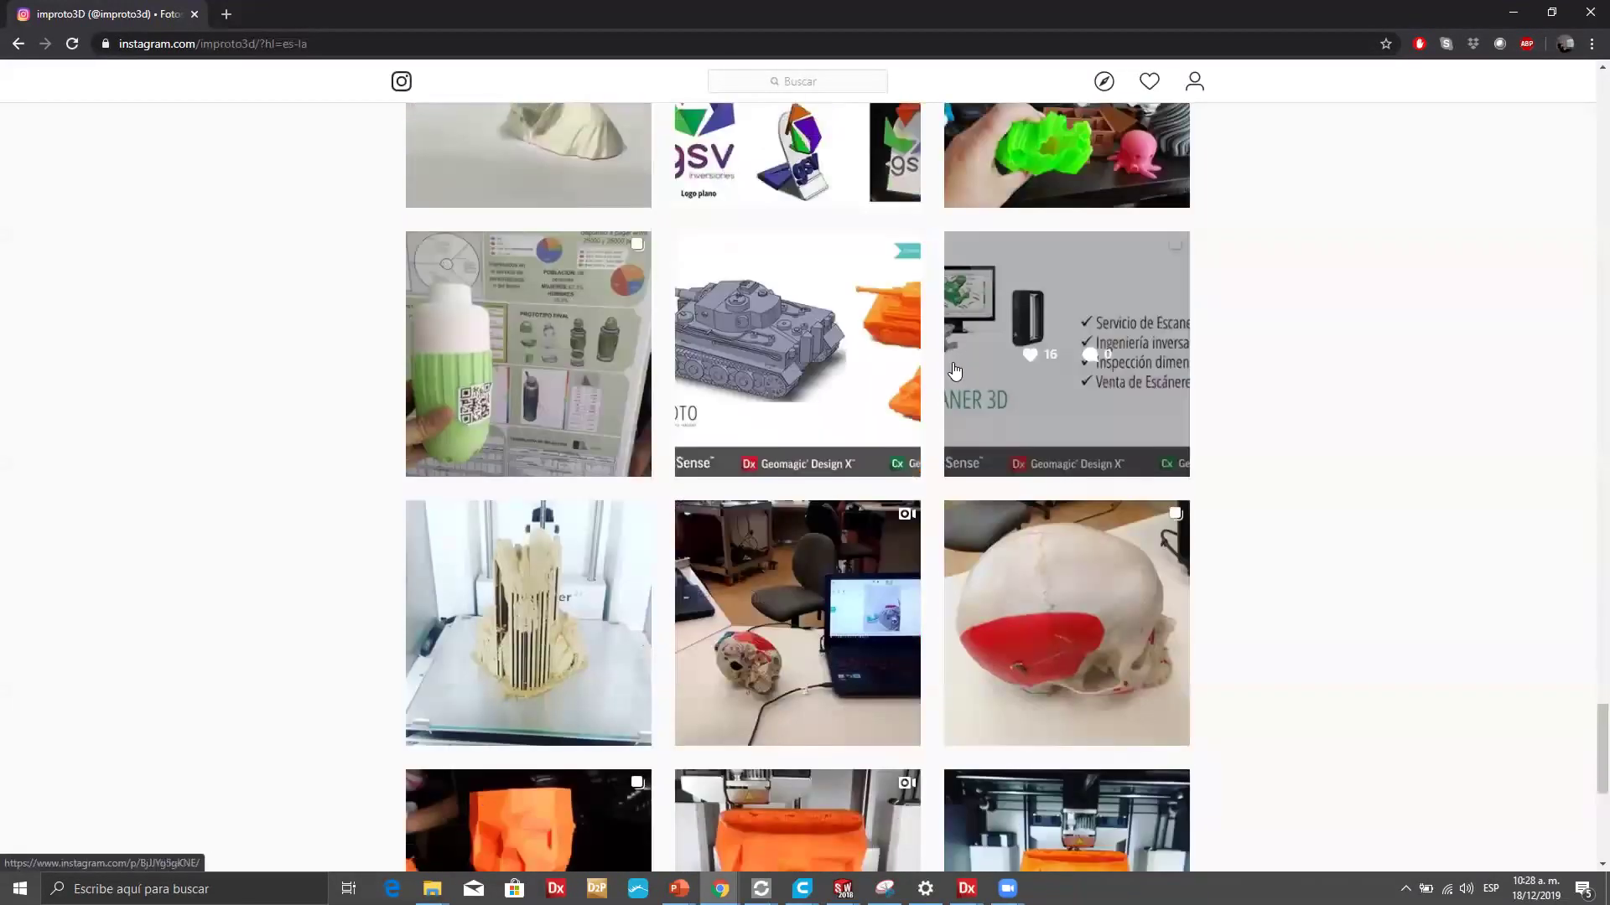
pyautogui.scroll(-5, 954, 371)
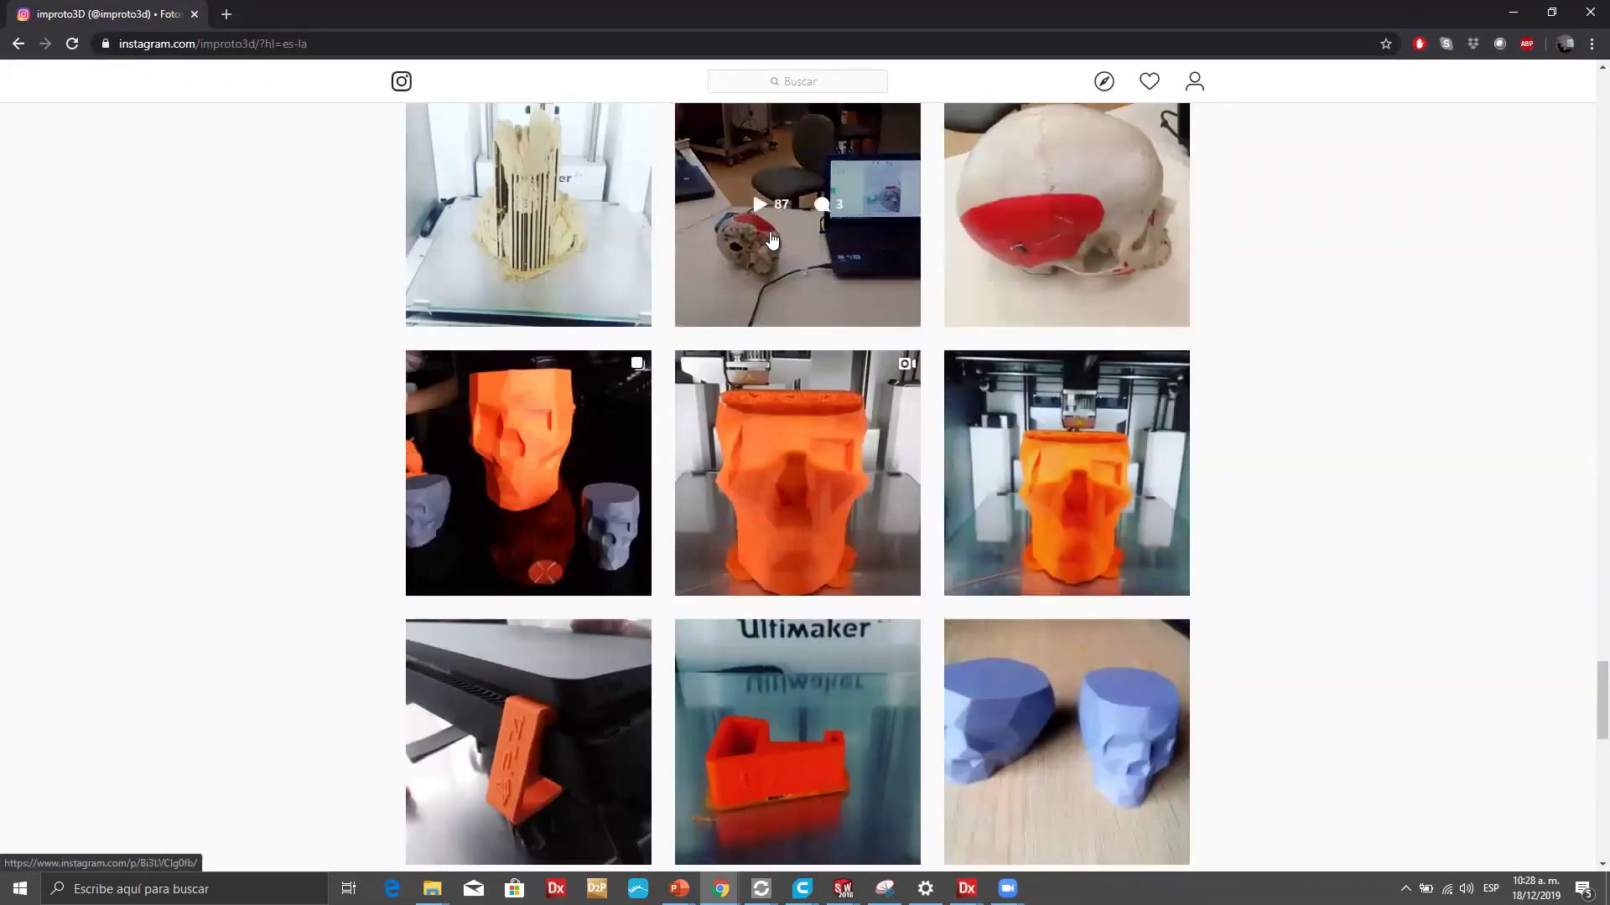
pyautogui.click(760, 210)
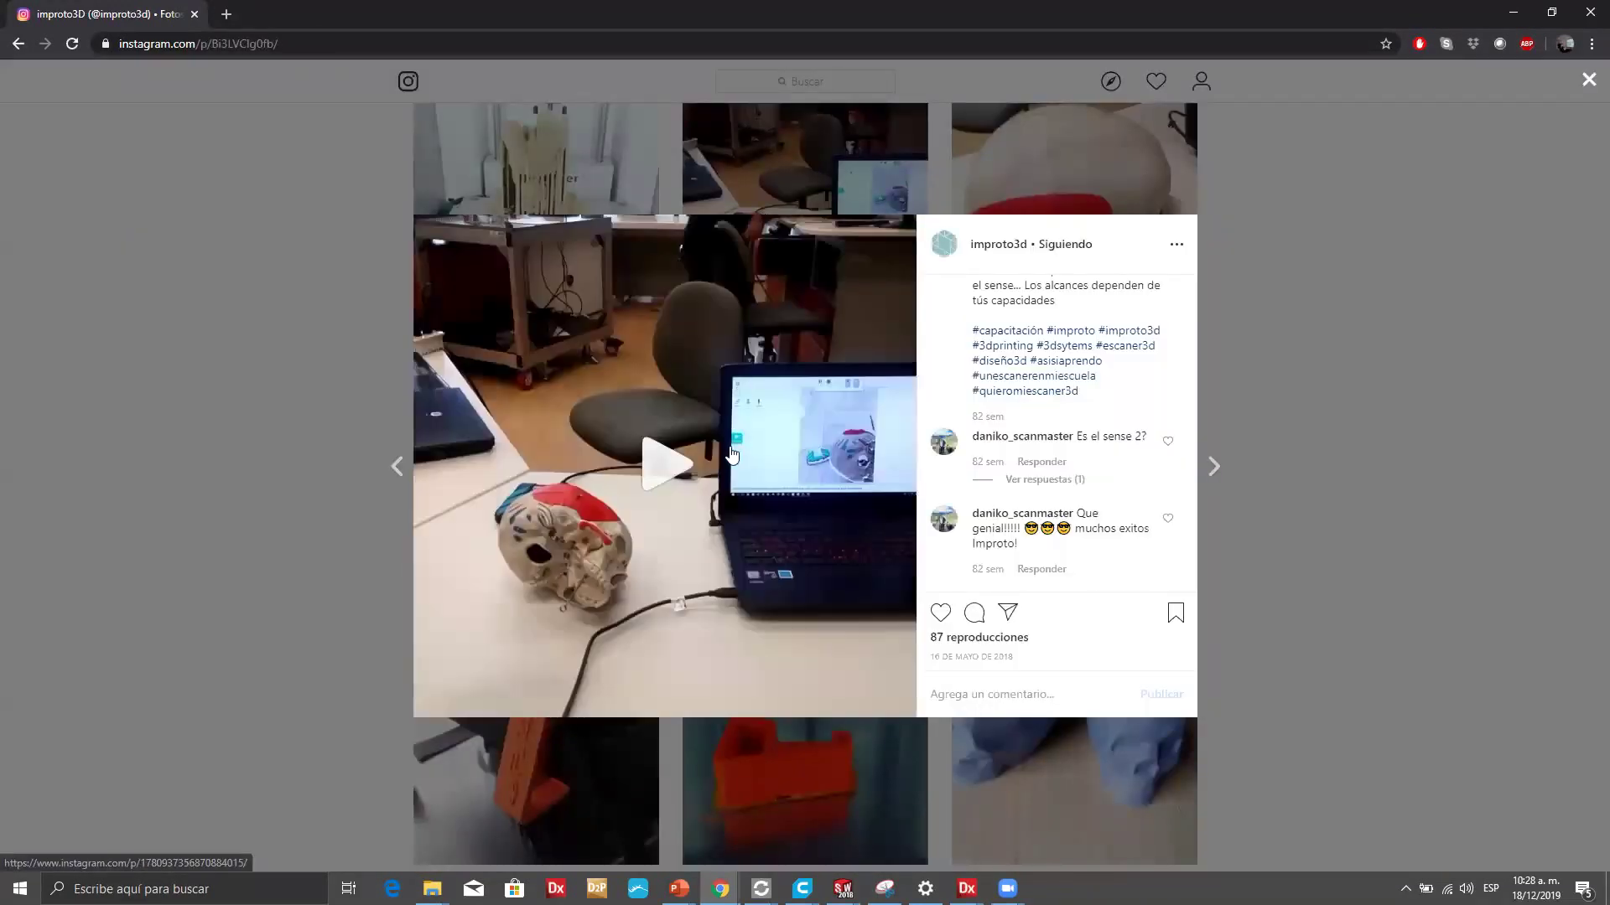
pyautogui.click(681, 476)
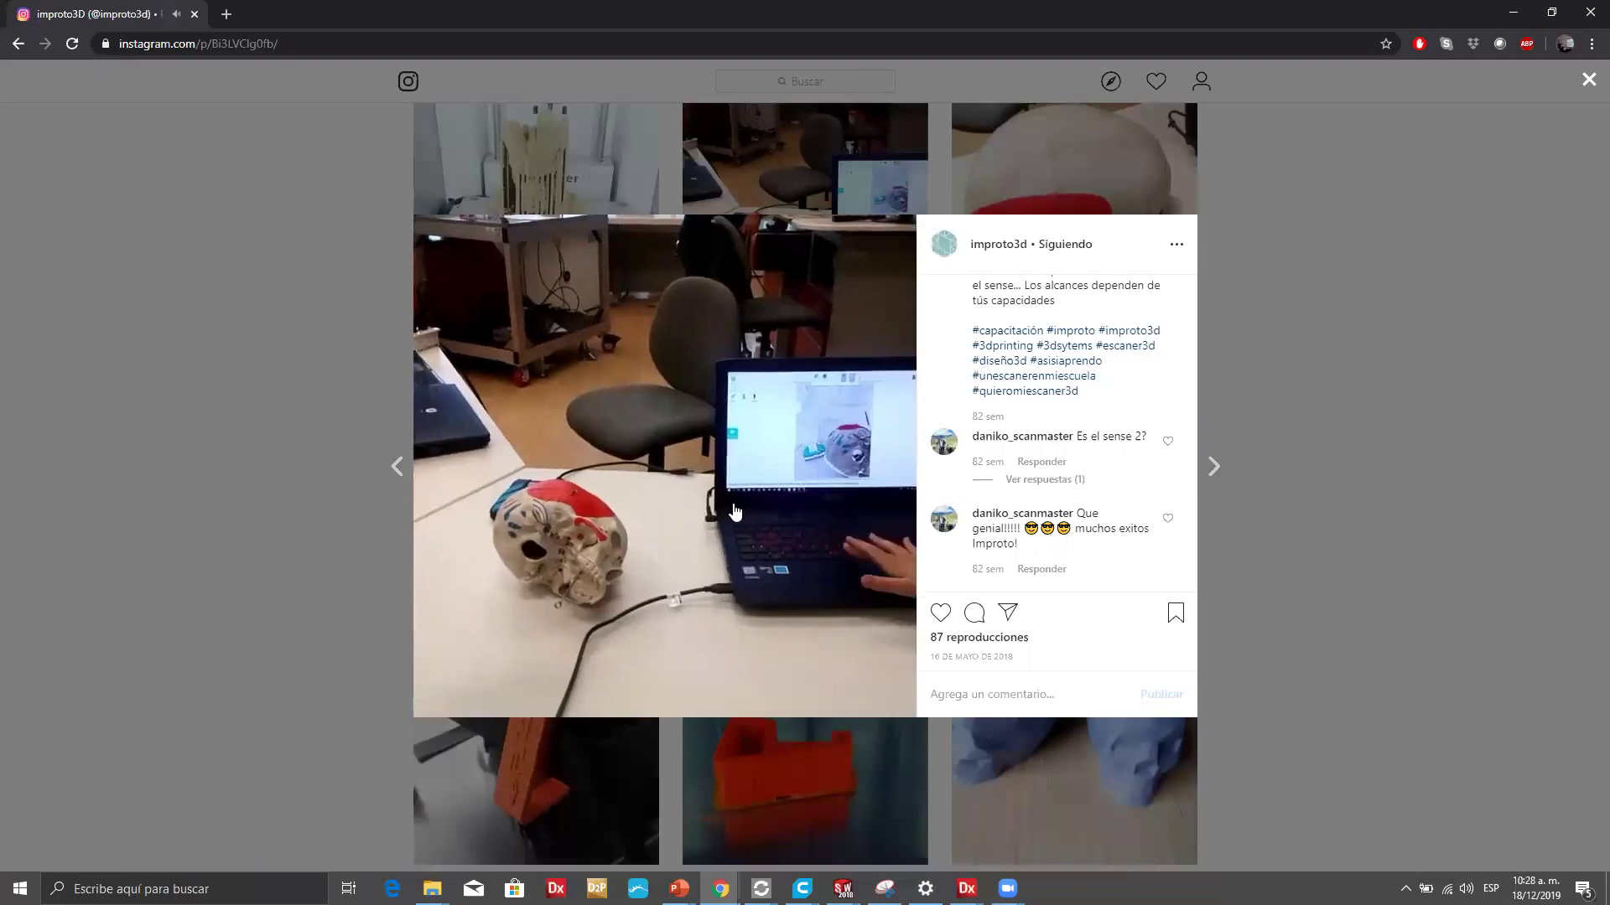
# Pause the skull scanning video and close its post.
pyautogui.click(852, 313)
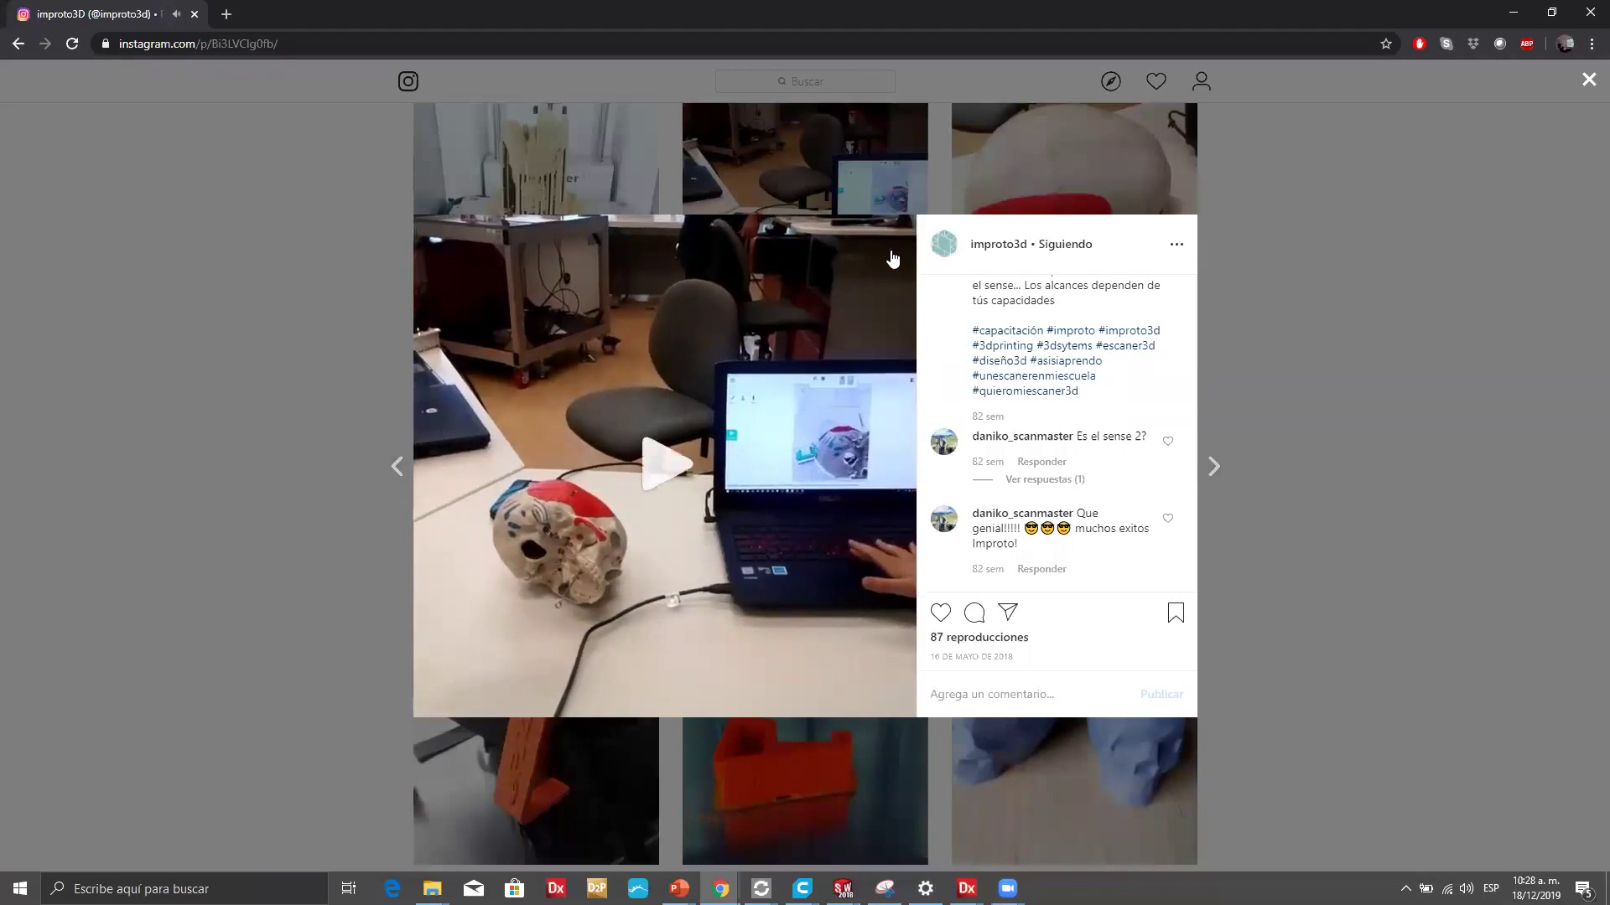
pyautogui.click(694, 486)
pyautogui.click(719, 666)
pyautogui.click(823, 390)
pyautogui.click(823, 390)
pyautogui.click(1363, 377)
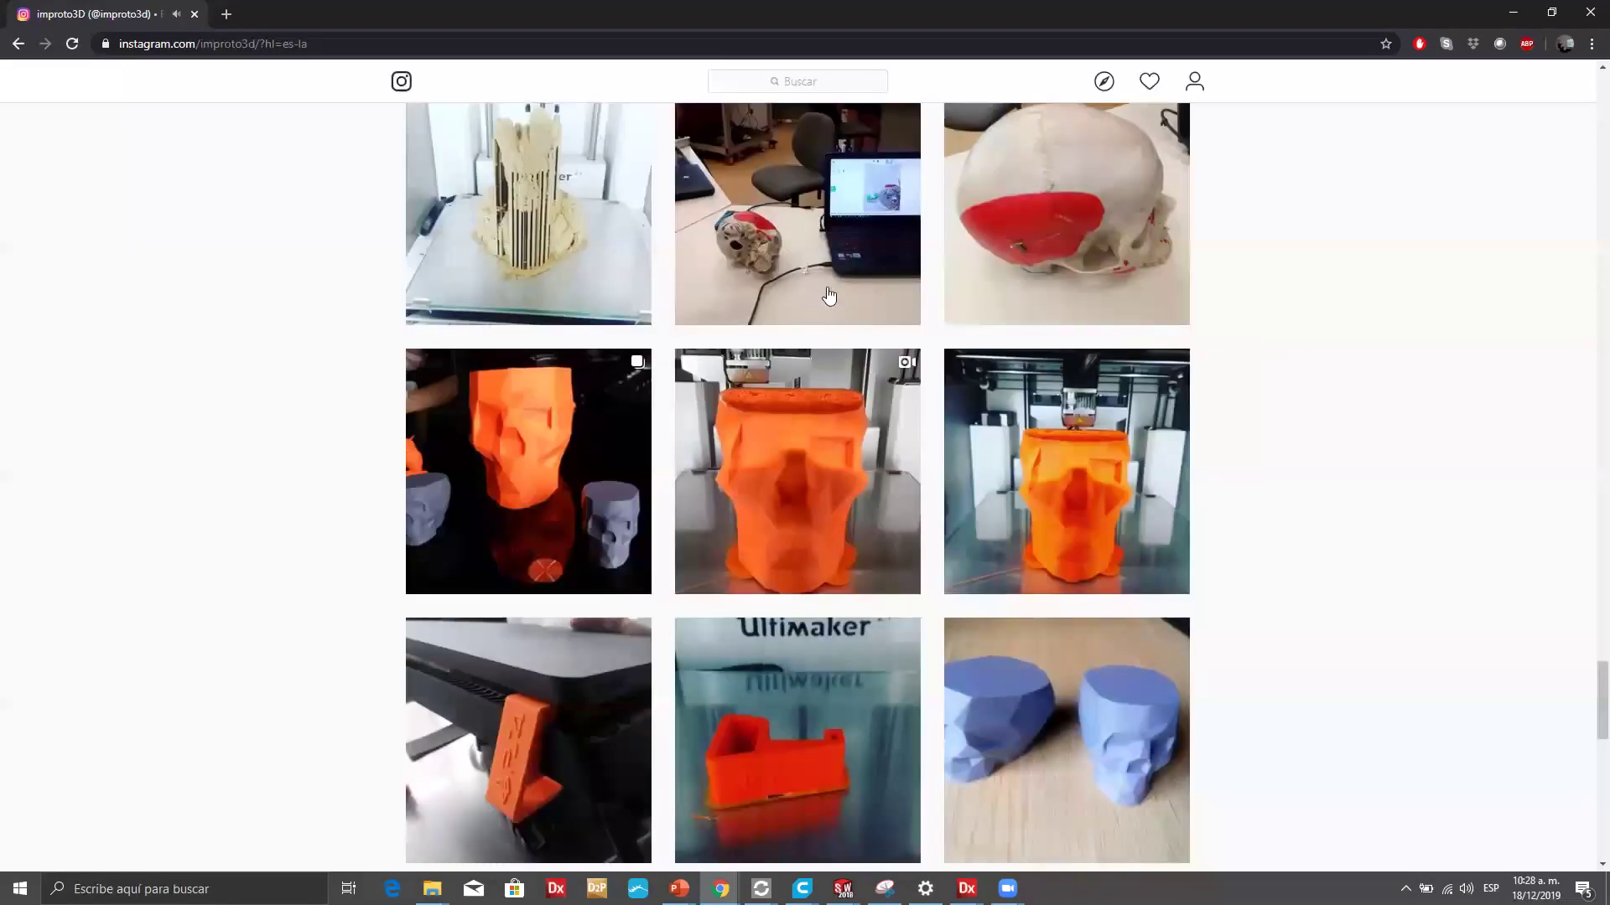
# Find the ExpoAgroFuturo post about the reach of 3D scanning, play its video and close it.
pyautogui.scroll(-8, 821, 268)
pyautogui.scroll(-7, 831, 302)
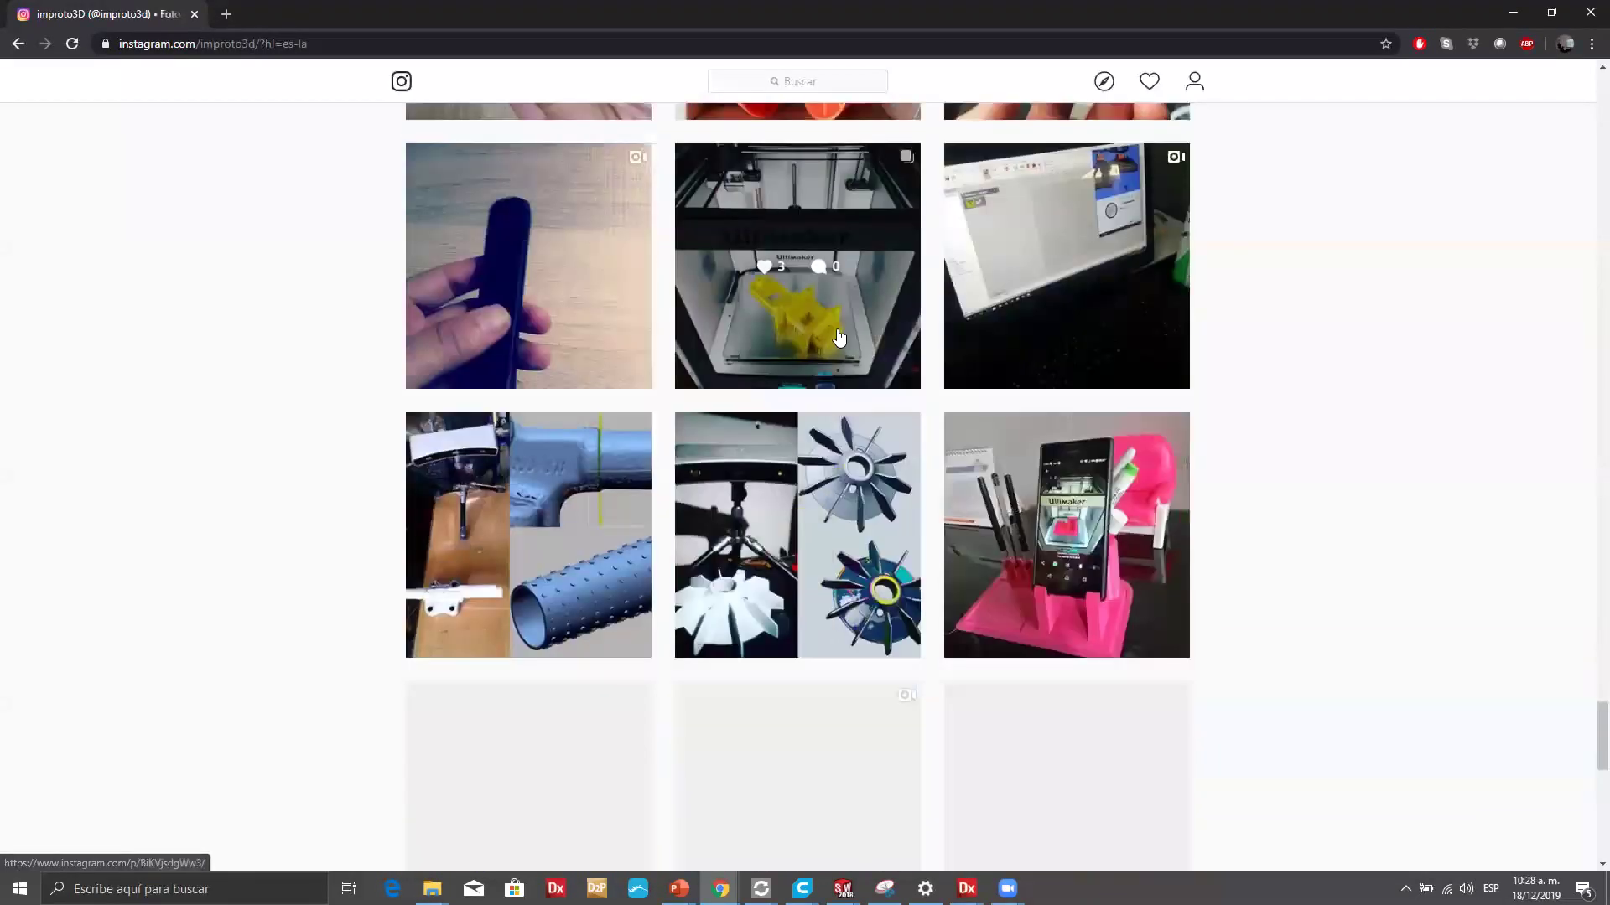
pyautogui.scroll(-7, 864, 330)
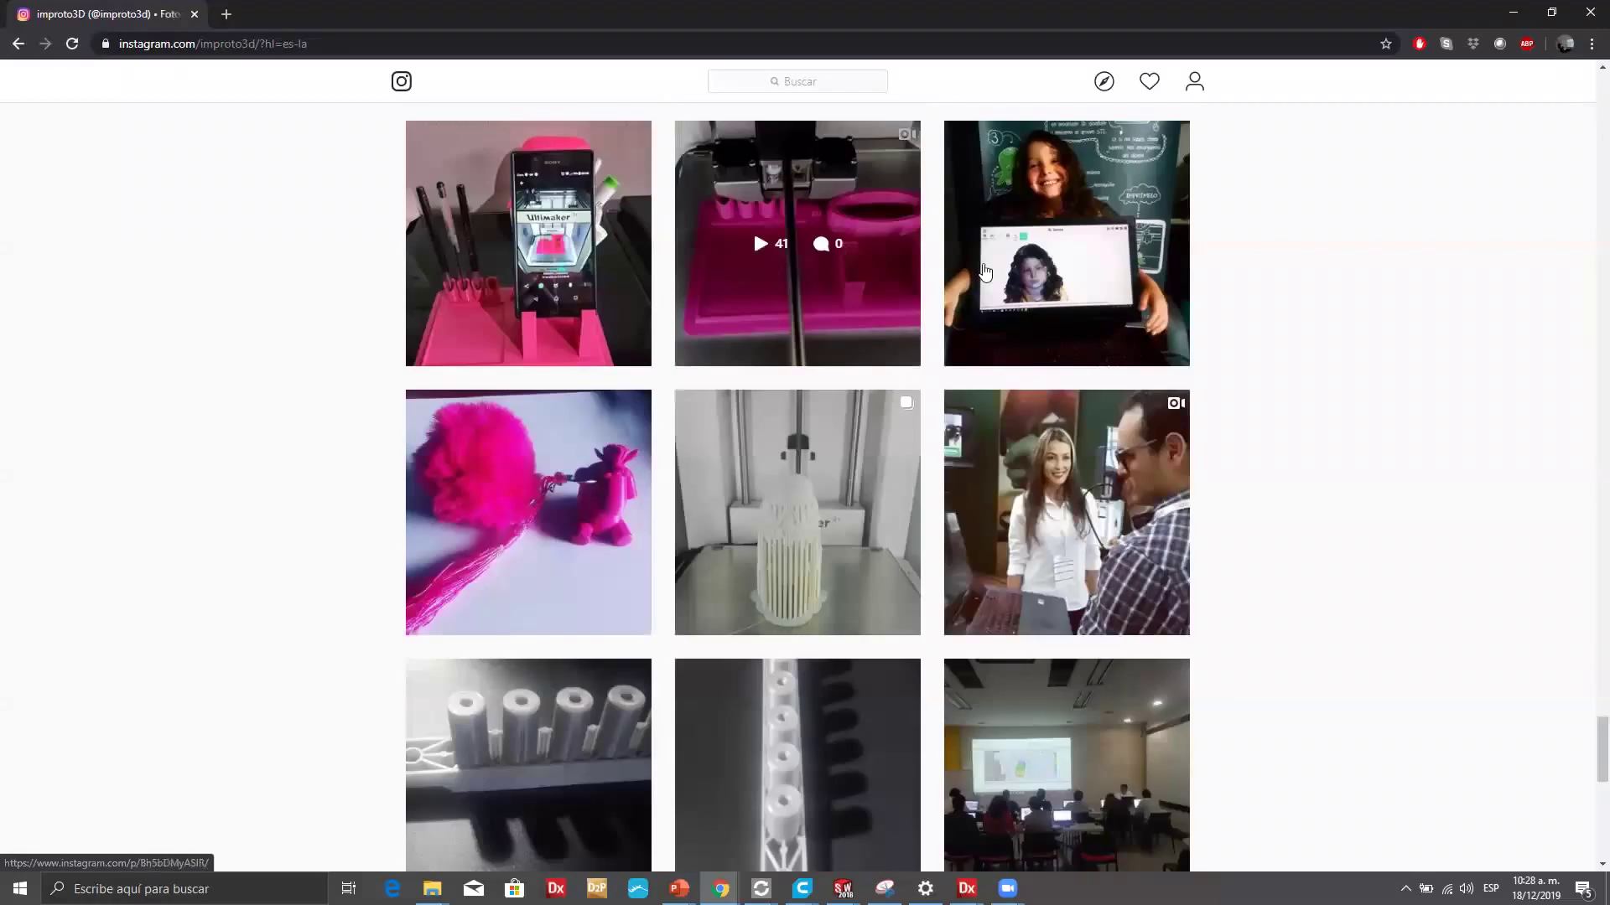
pyautogui.scroll(-2, 753, 228)
pyautogui.click(1025, 344)
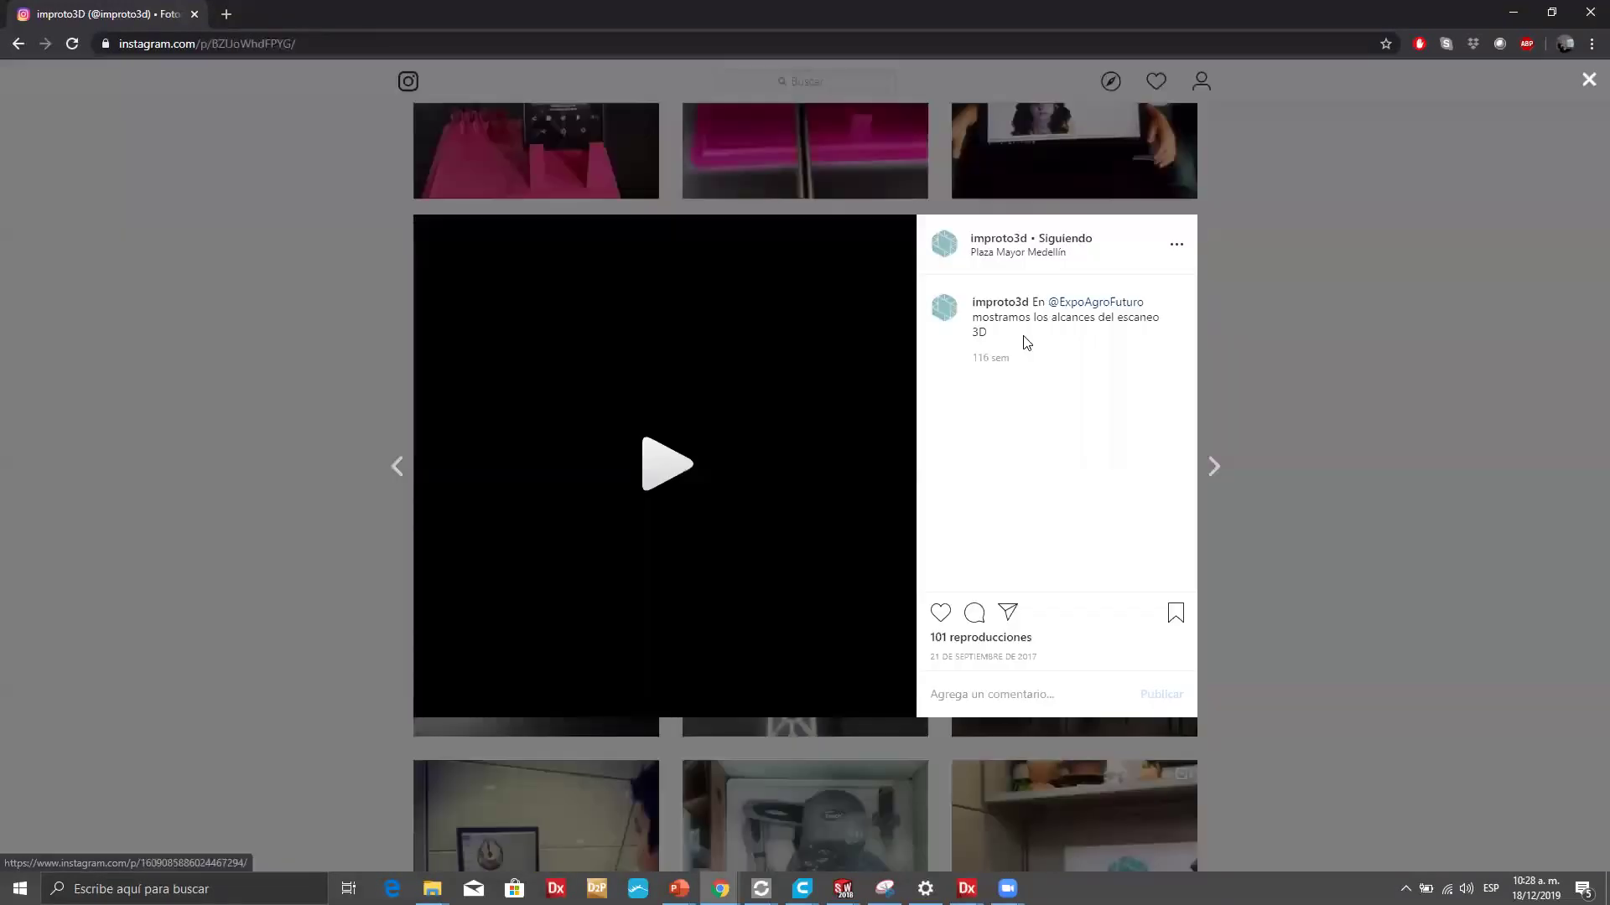
pyautogui.click(679, 479)
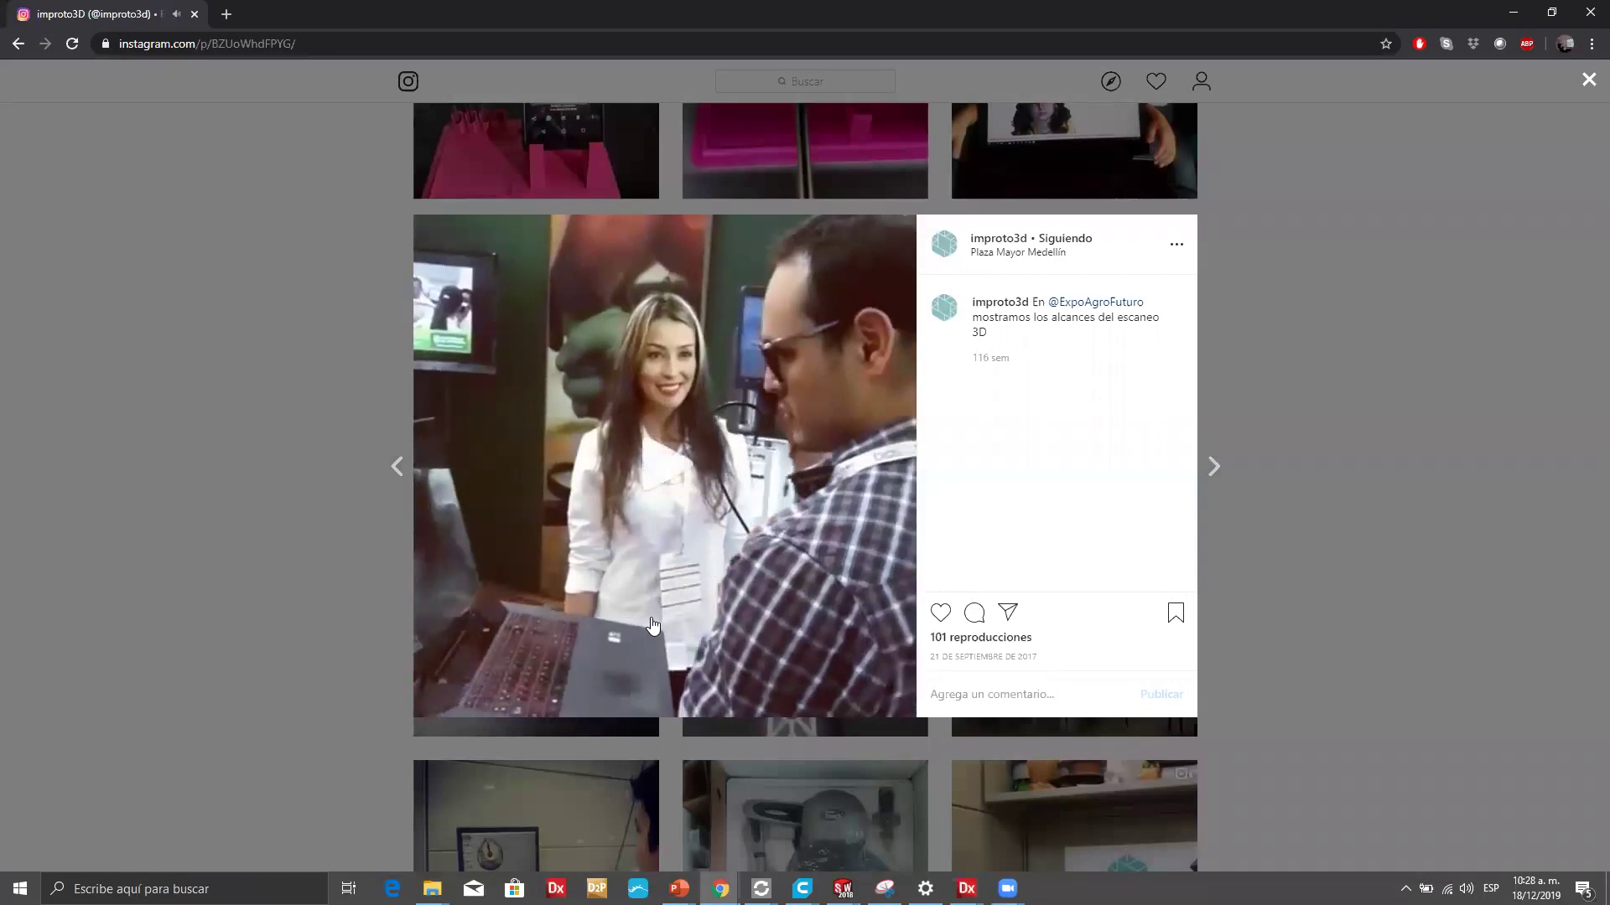
pyautogui.click(1295, 345)
# Highlight the account name improto3d in the page address and return to Geomagic Design X.
pyautogui.scroll(8, 872, 335)
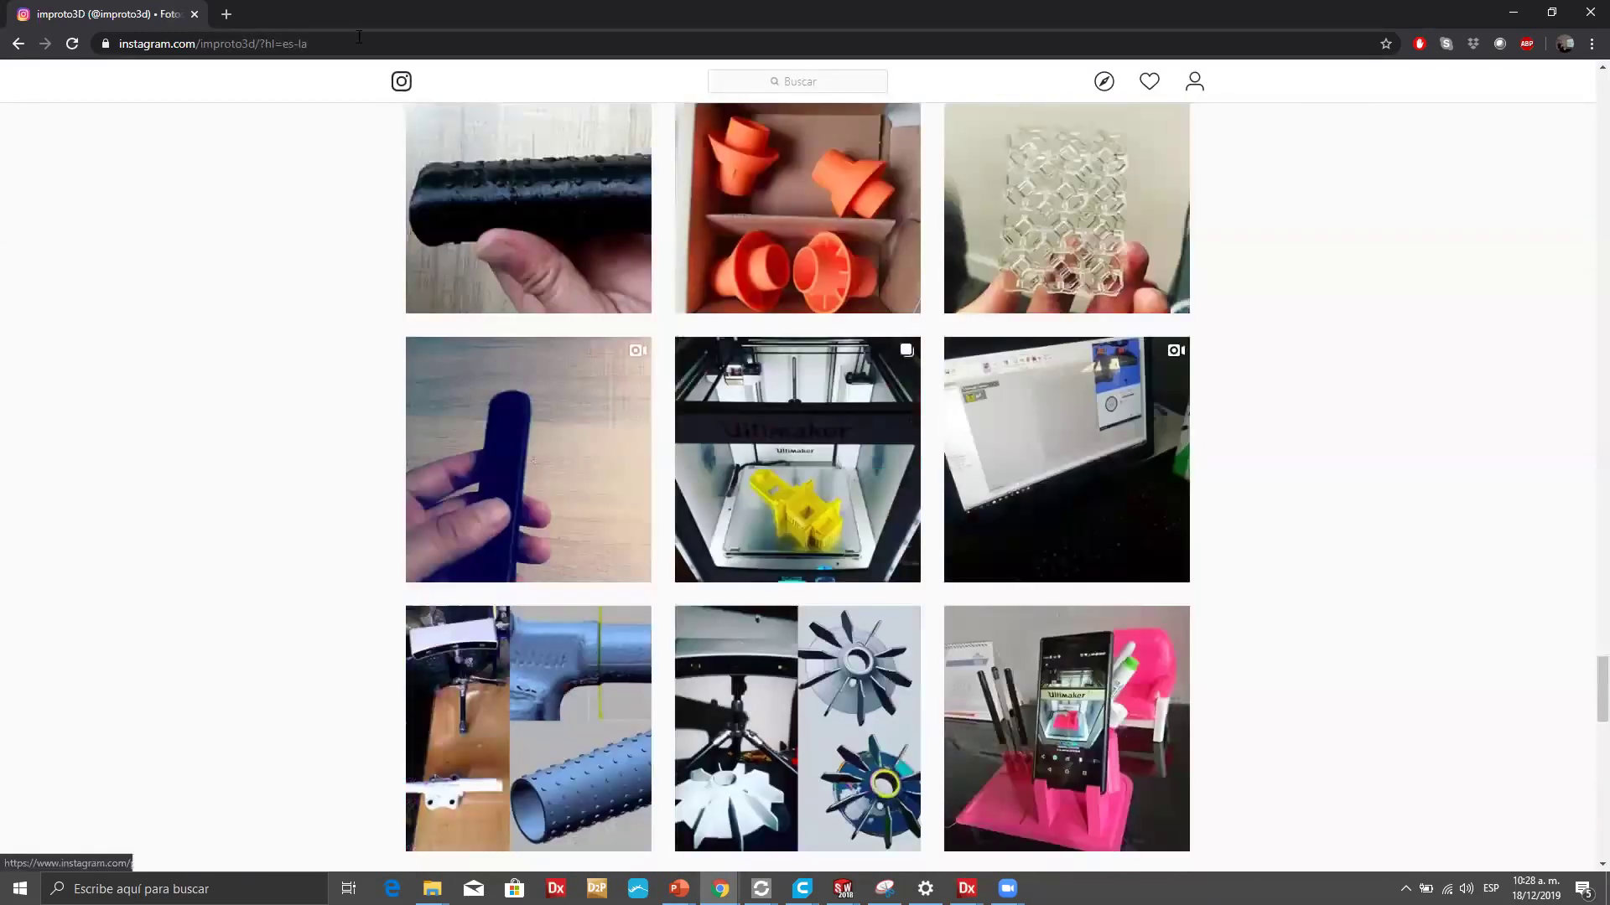
pyautogui.click(277, 44)
pyautogui.moveTo(267, 44); pyautogui.dragTo(323, 44)
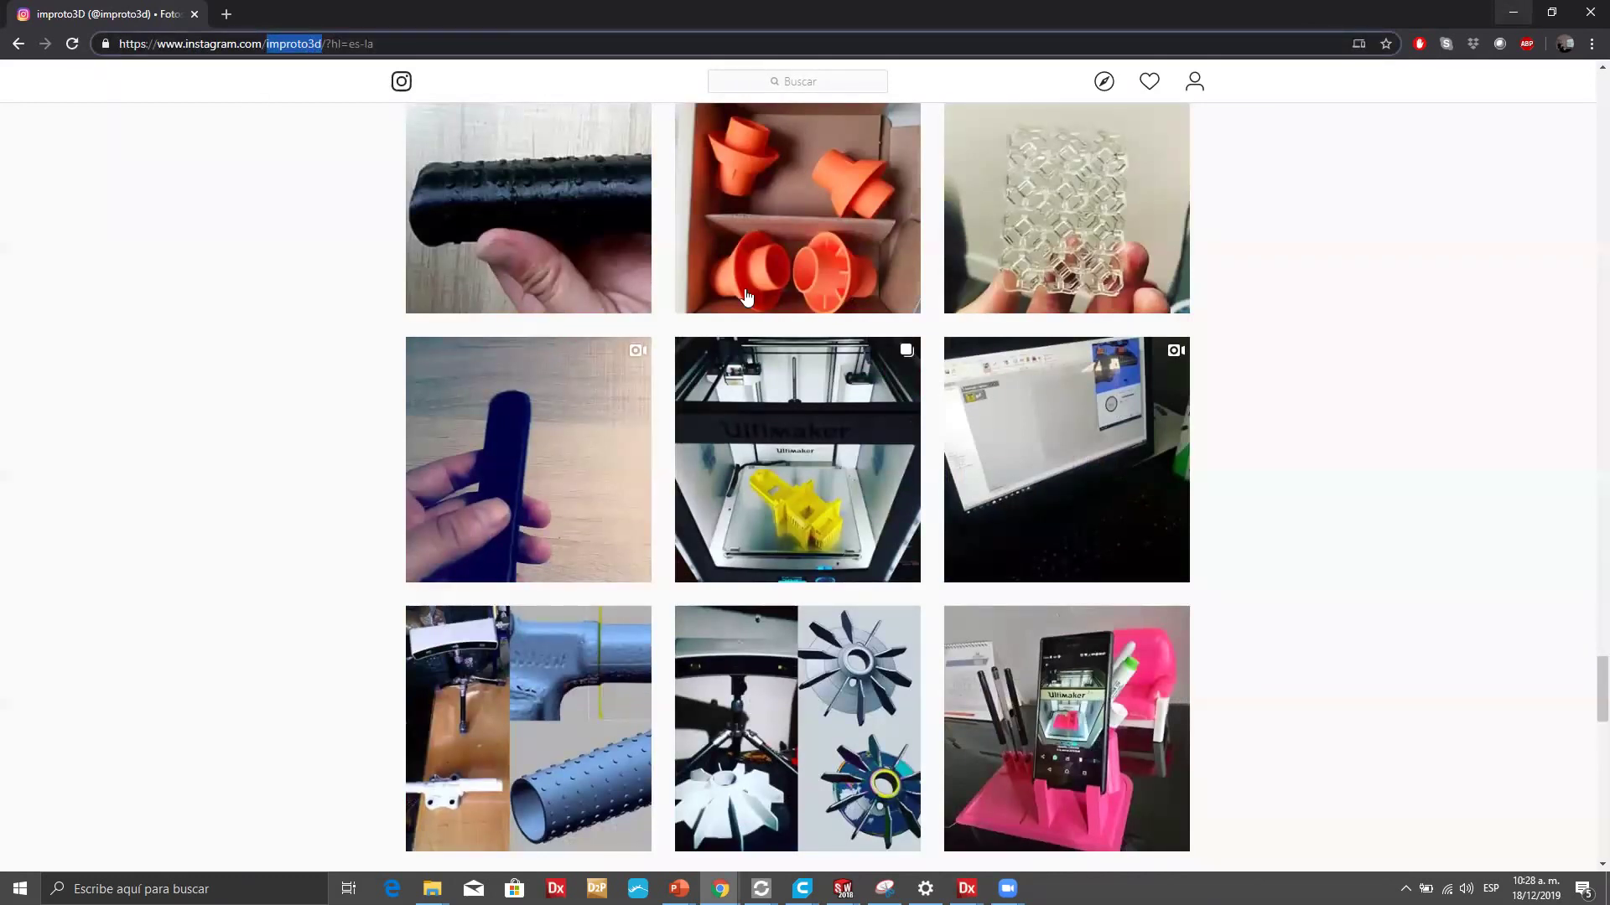
pyautogui.click(1516, 10)
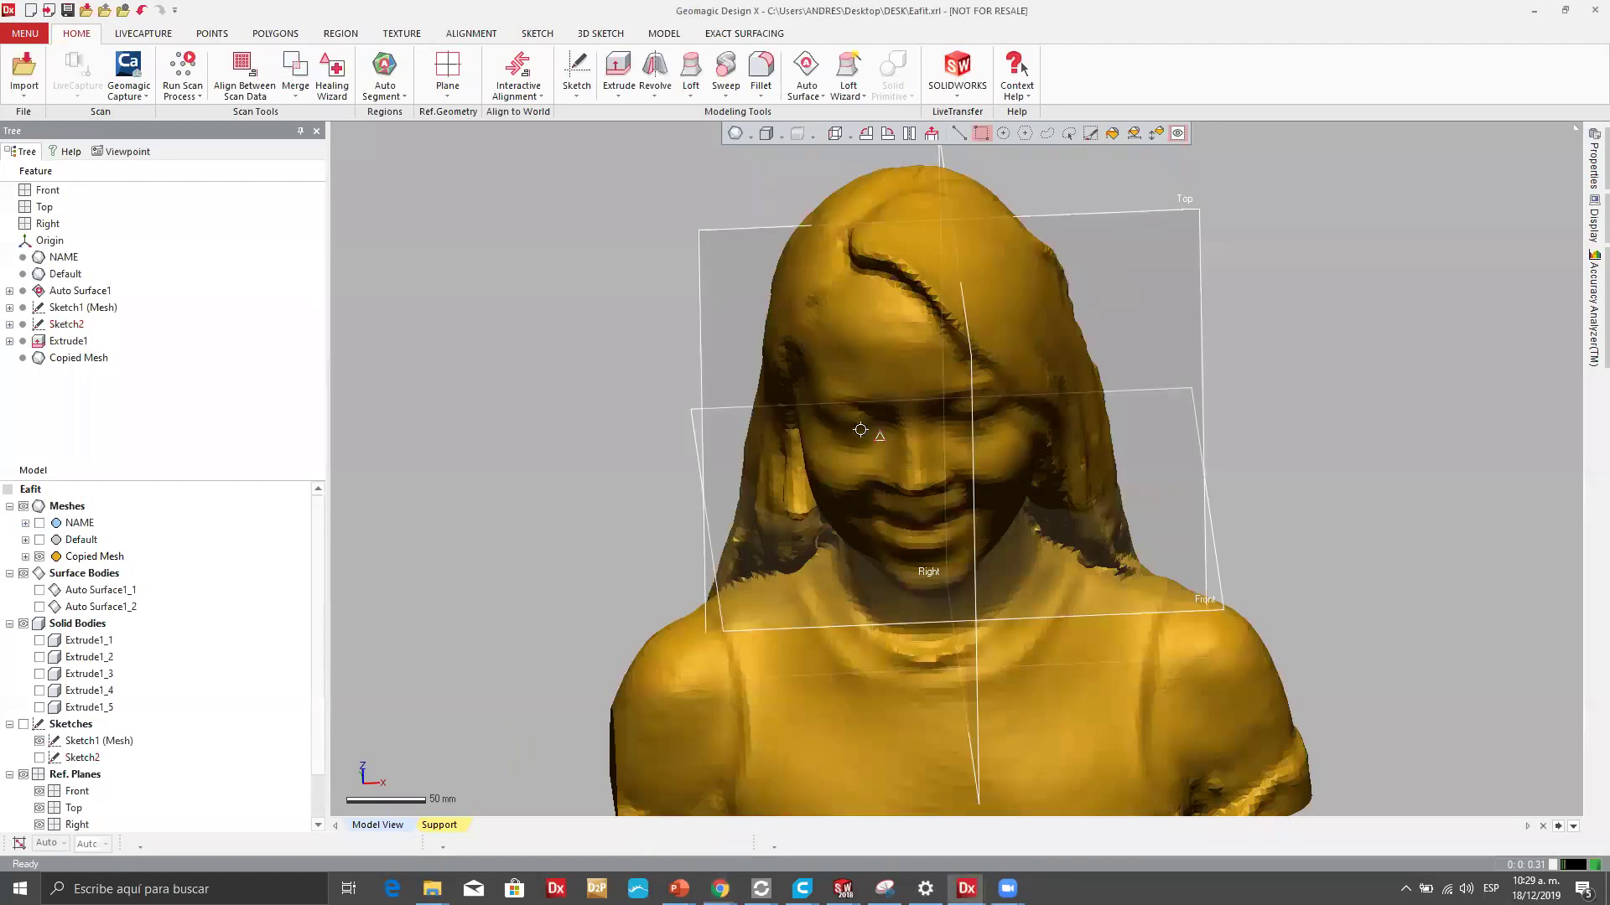
# Display the Copied Mesh shaded with its triangle edges and inspect the hair and forehead up close.
pyautogui.moveTo(657, 132); pyautogui.dragTo(749, 144, button='right')
pyautogui.click(751, 135)
pyautogui.click(736, 212)
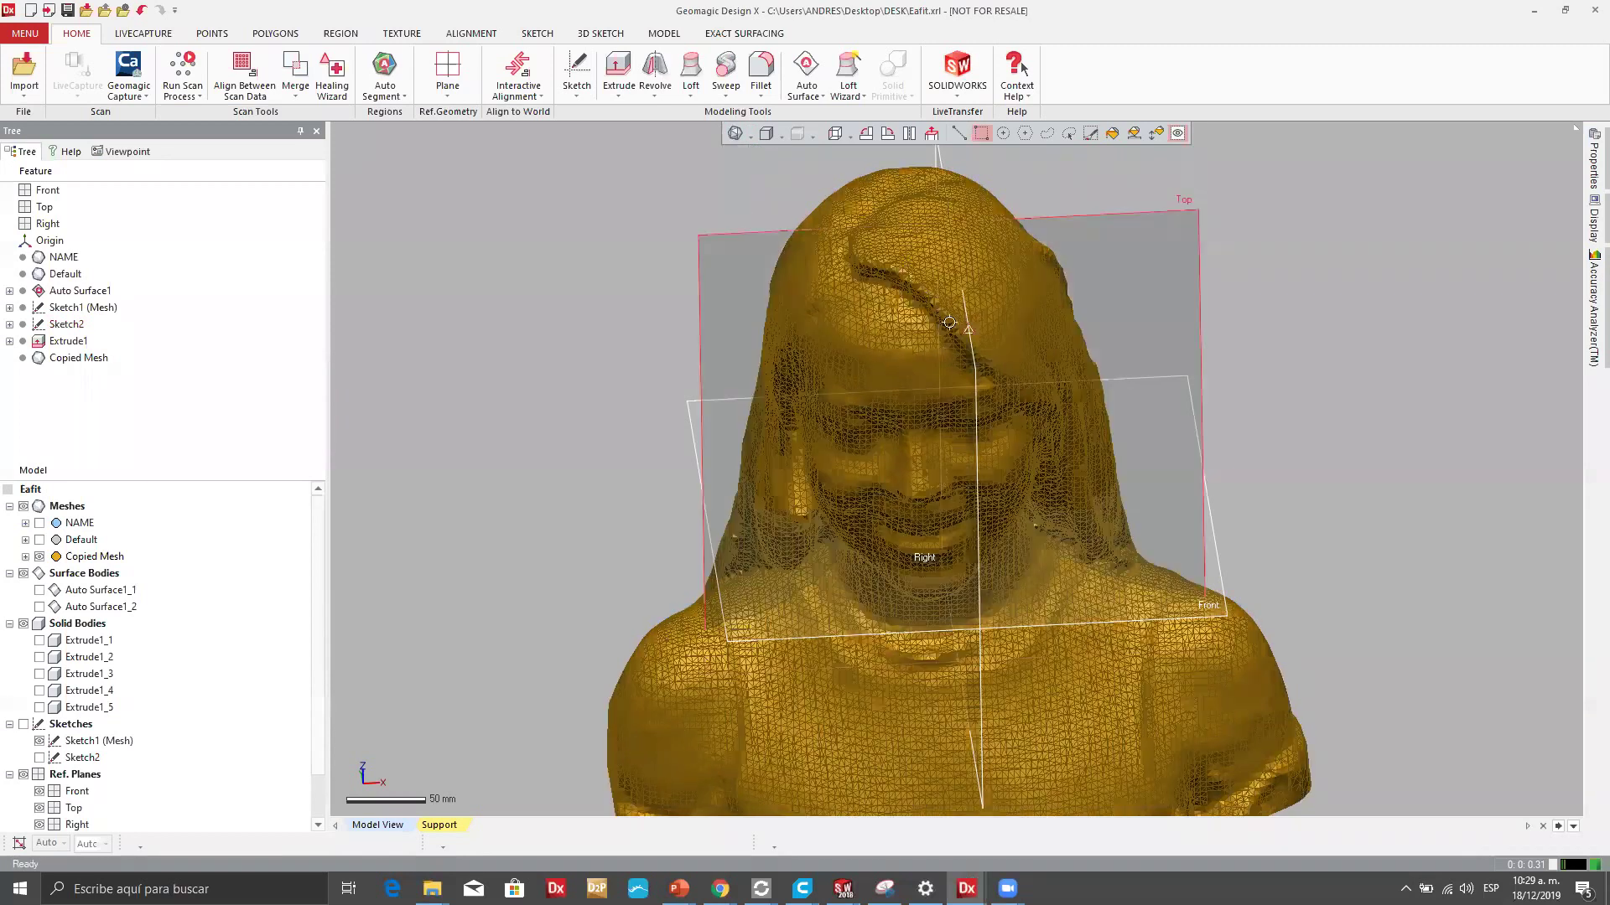
pyautogui.scroll(-3, 954, 379)
pyautogui.moveTo(953, 379); pyautogui.dragTo(955, 395, button='right')
pyautogui.scroll(4, 955, 395)
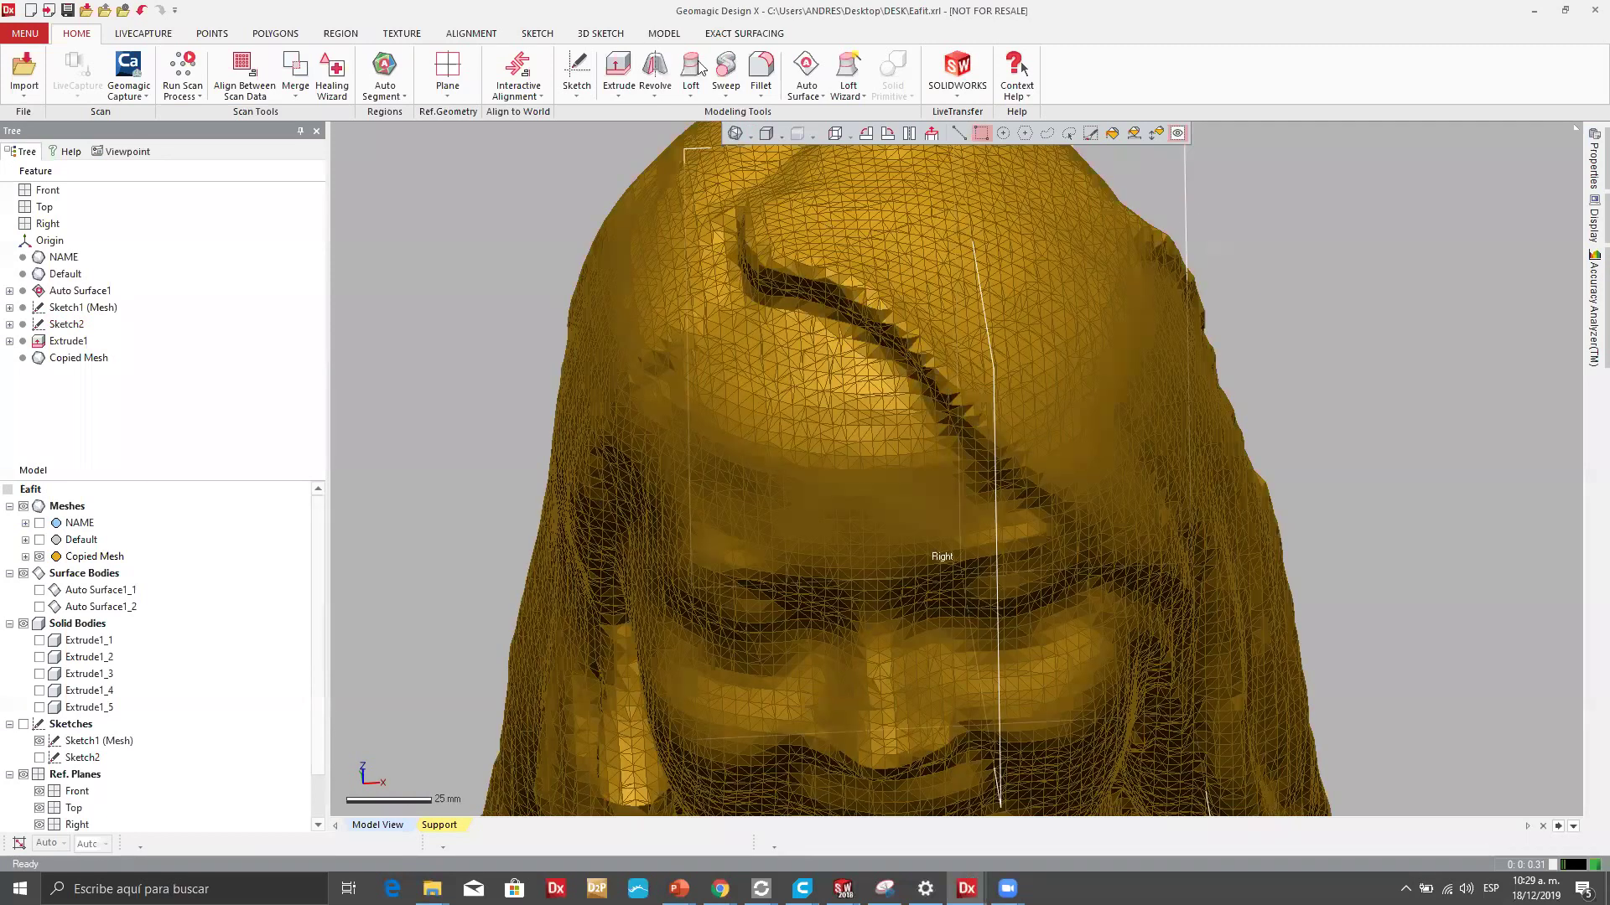
# Return the bust mesh to plain shaded display without edges.
pyautogui.click(735, 132)
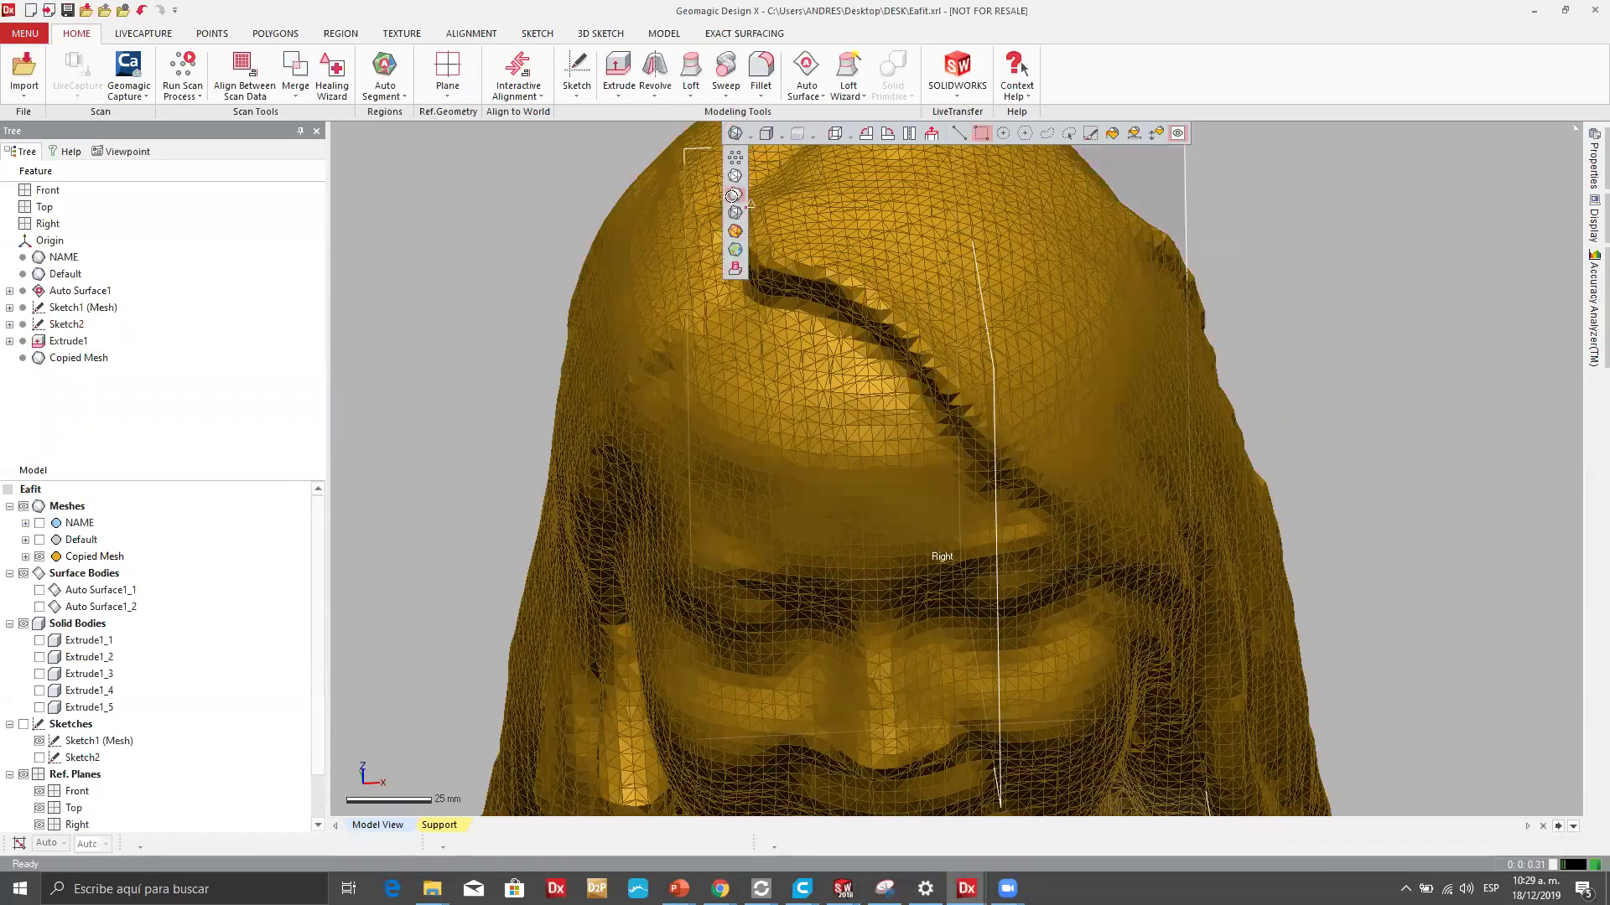
pyautogui.click(735, 234)
pyautogui.scroll(-3, 925, 385)
pyautogui.moveTo(925, 385)
pyautogui.mouseDown(button='right')
pyautogui.moveTo(875, 402)
pyautogui.moveTo(846, 469)
pyautogui.moveTo(870, 557)
pyautogui.moveTo(863, 457)
pyautogui.mouseUp(button='right')
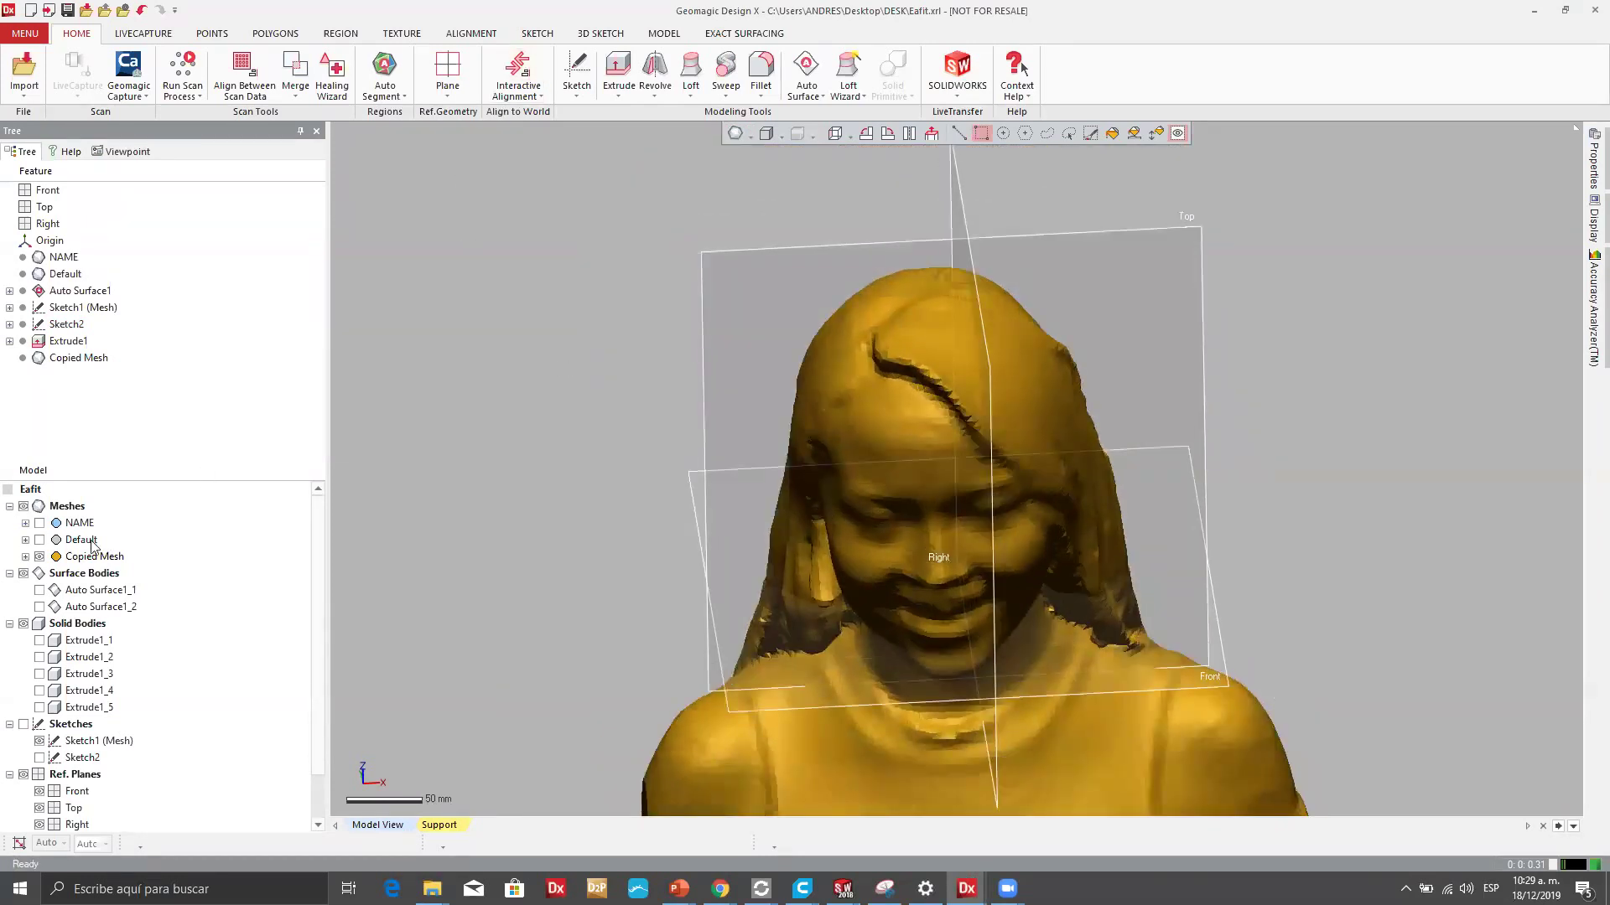
# Hide and show the Copied Mesh again, then flood-select the whole bust and clear the selection.
pyautogui.click(40, 557)
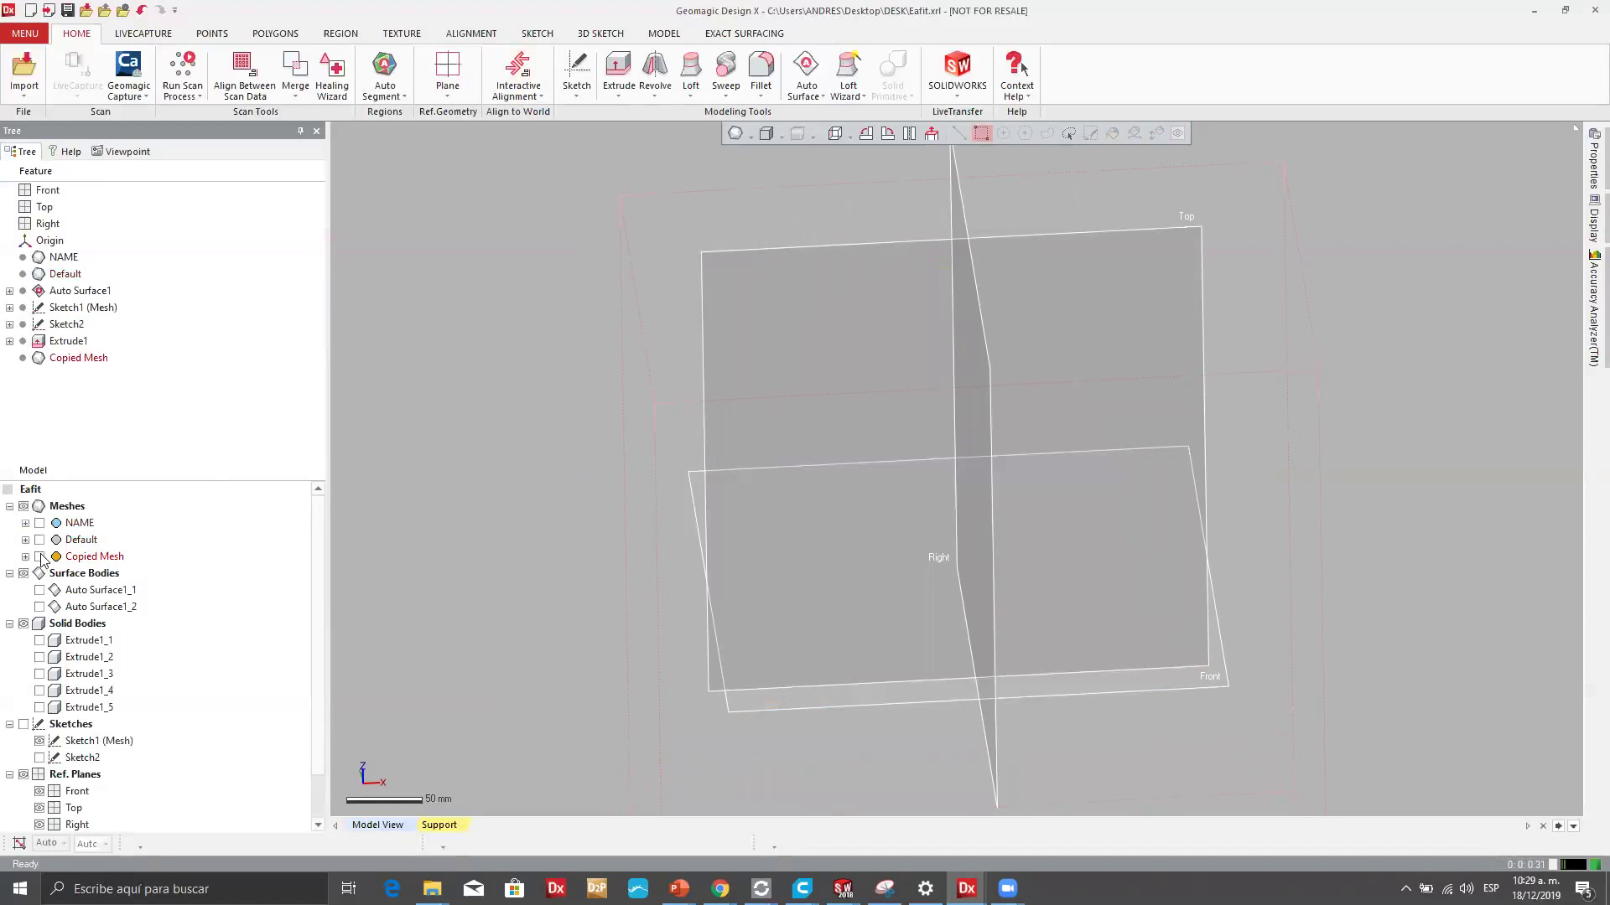
pyautogui.click(39, 556)
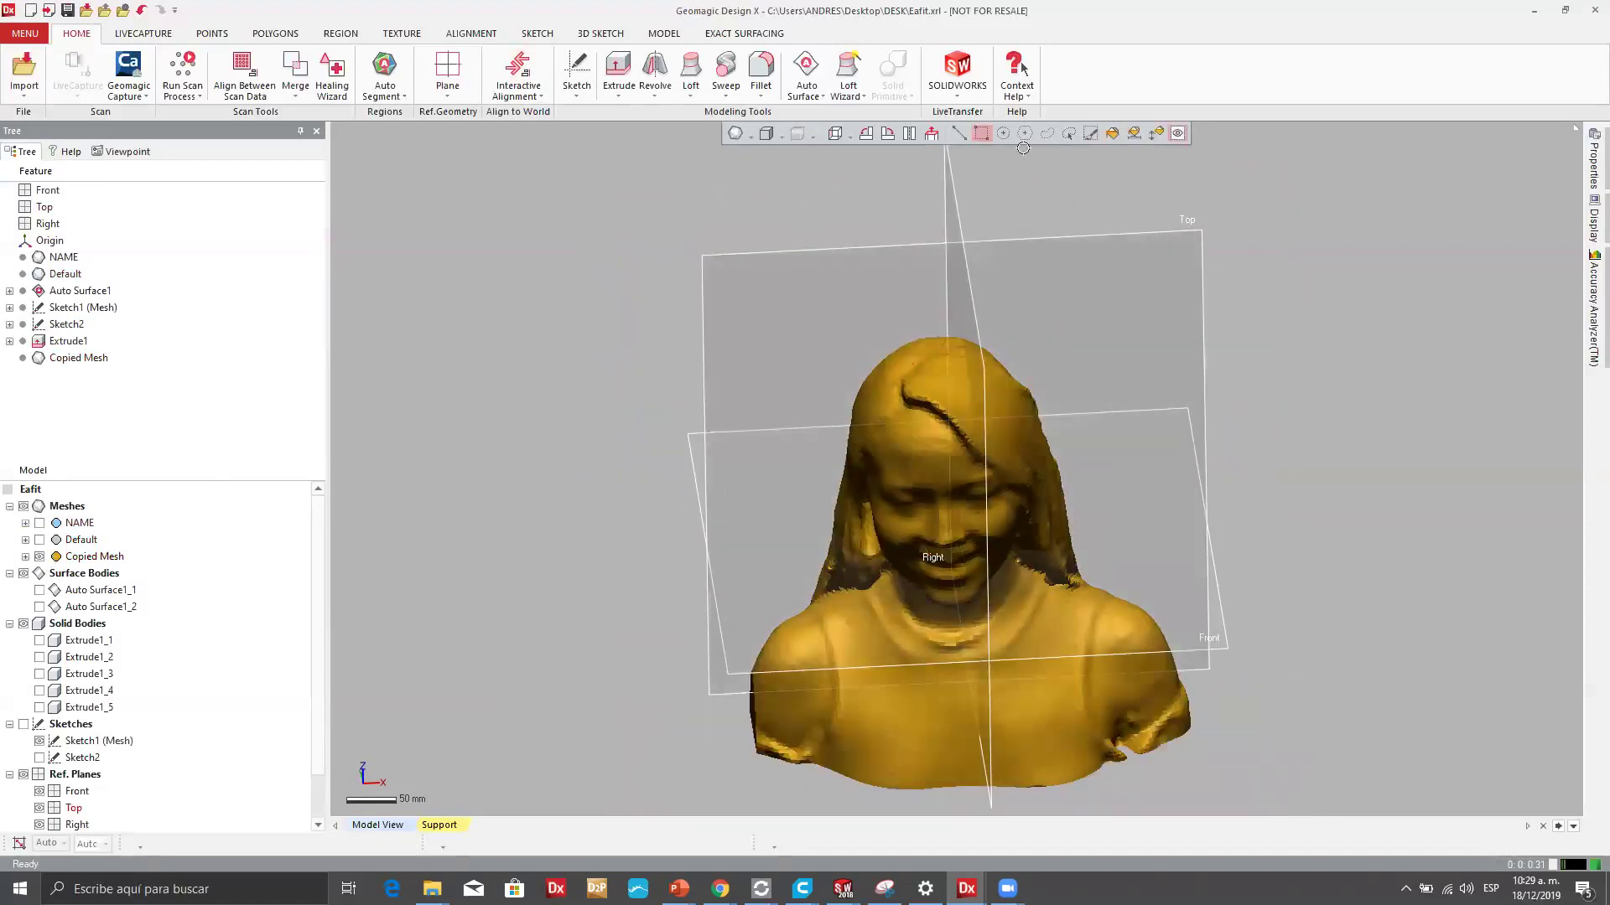
pyautogui.click(1111, 133)
pyautogui.click(981, 369)
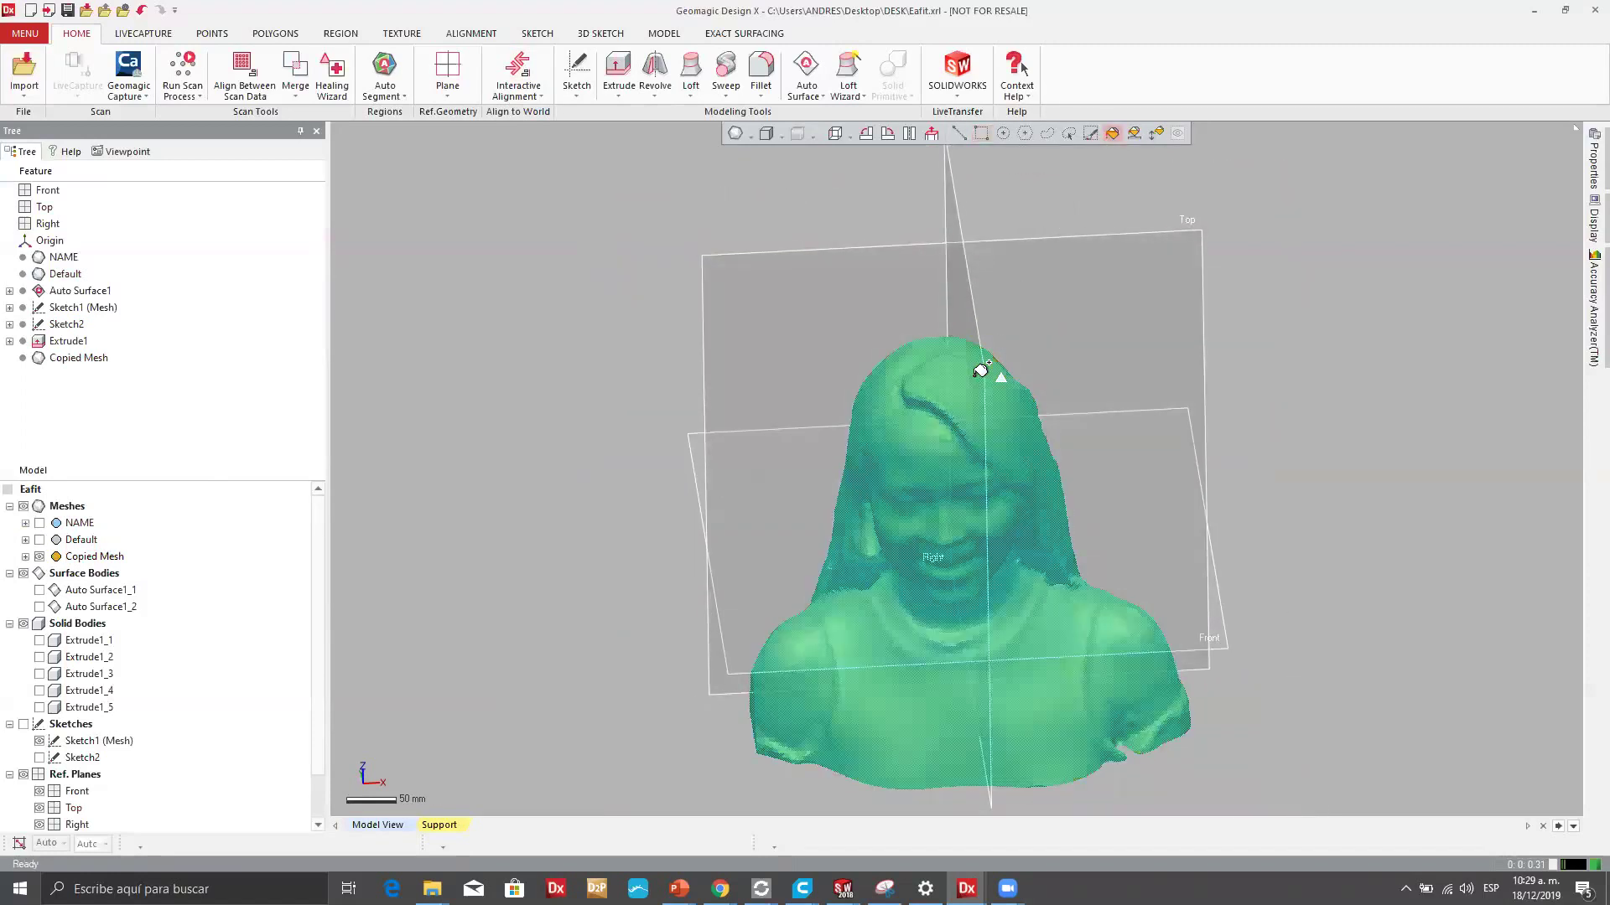
pyautogui.click(981, 370)
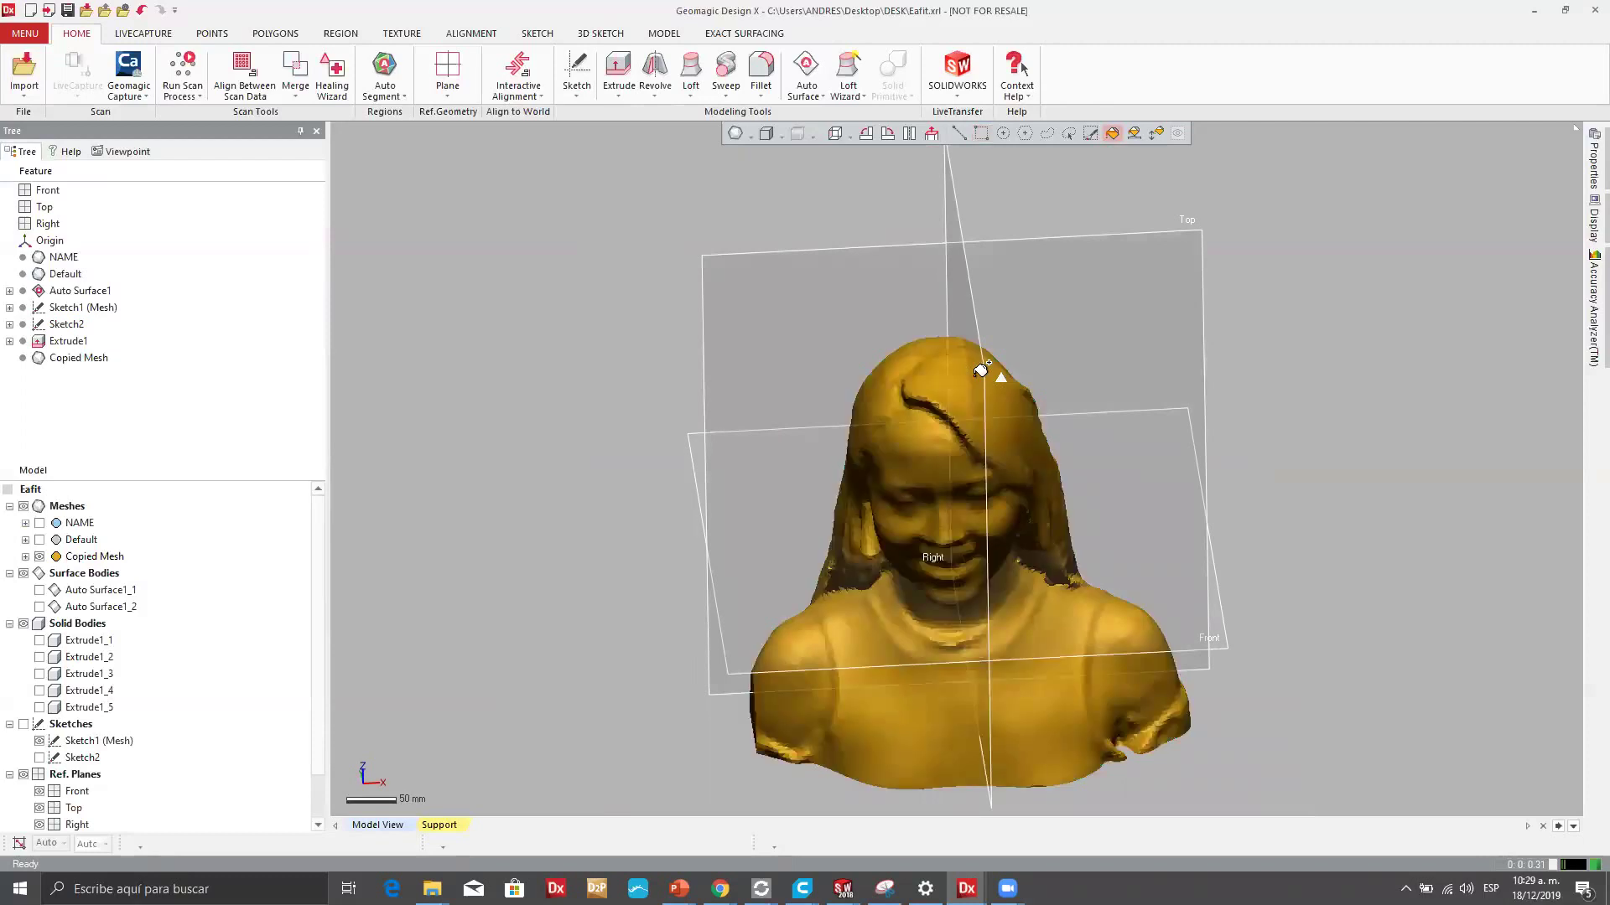
# Repair the Copied Mesh with the Healing Wizard using its preset defect options.
pyautogui.moveTo(970, 395); pyautogui.dragTo(927, 420, button='right')
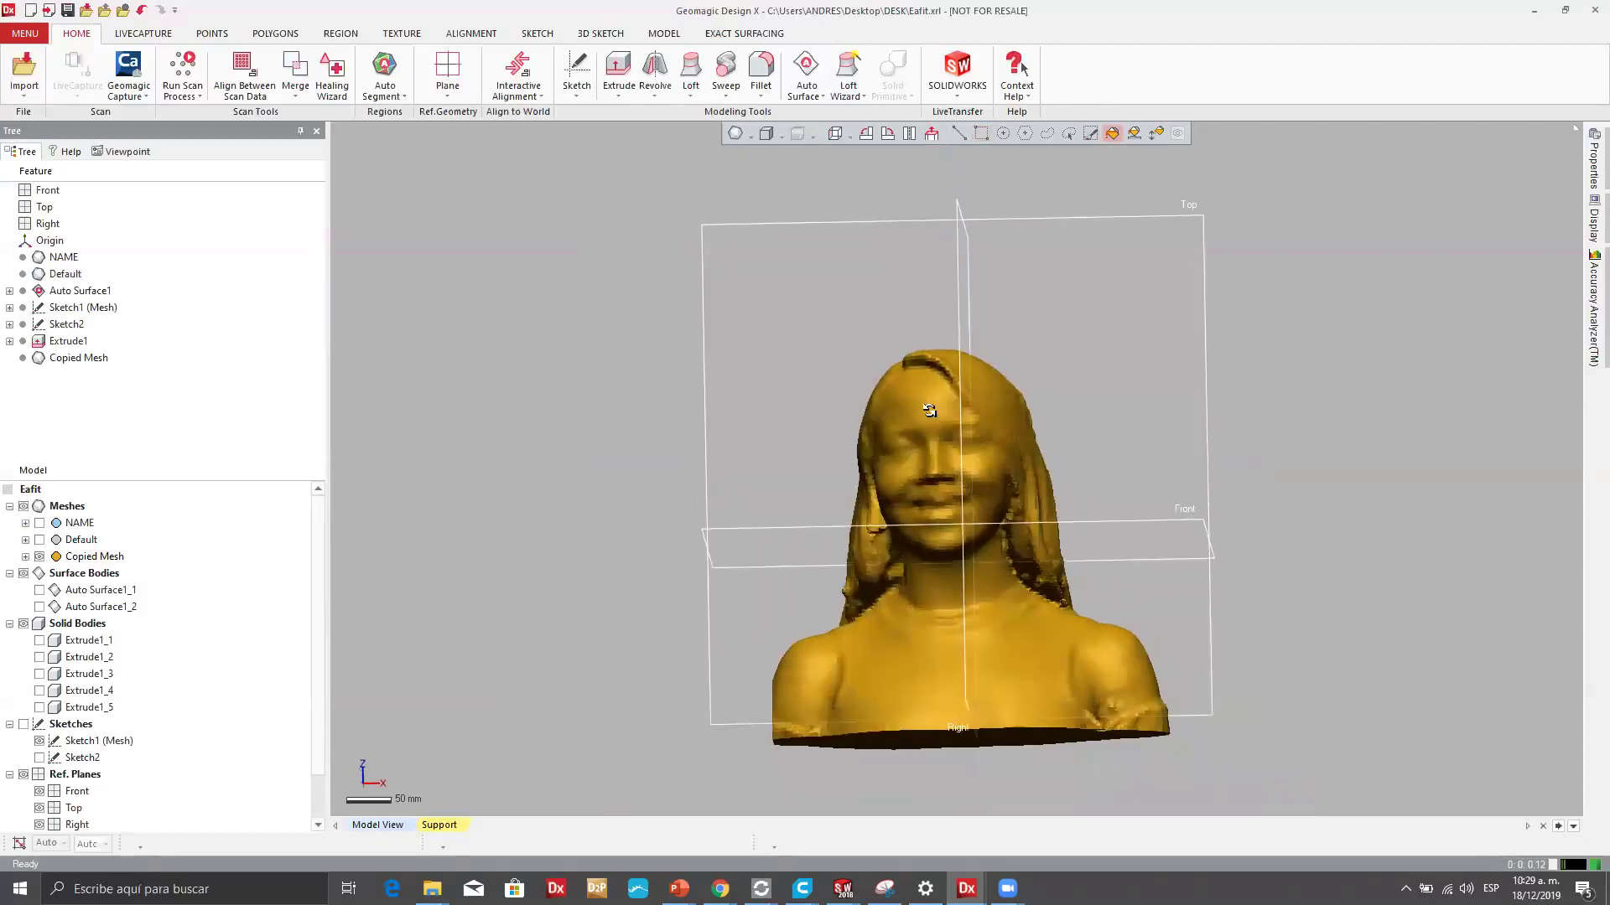
pyautogui.scroll(5, 927, 420)
pyautogui.moveTo(865, 469); pyautogui.dragTo(847, 386, button='right')
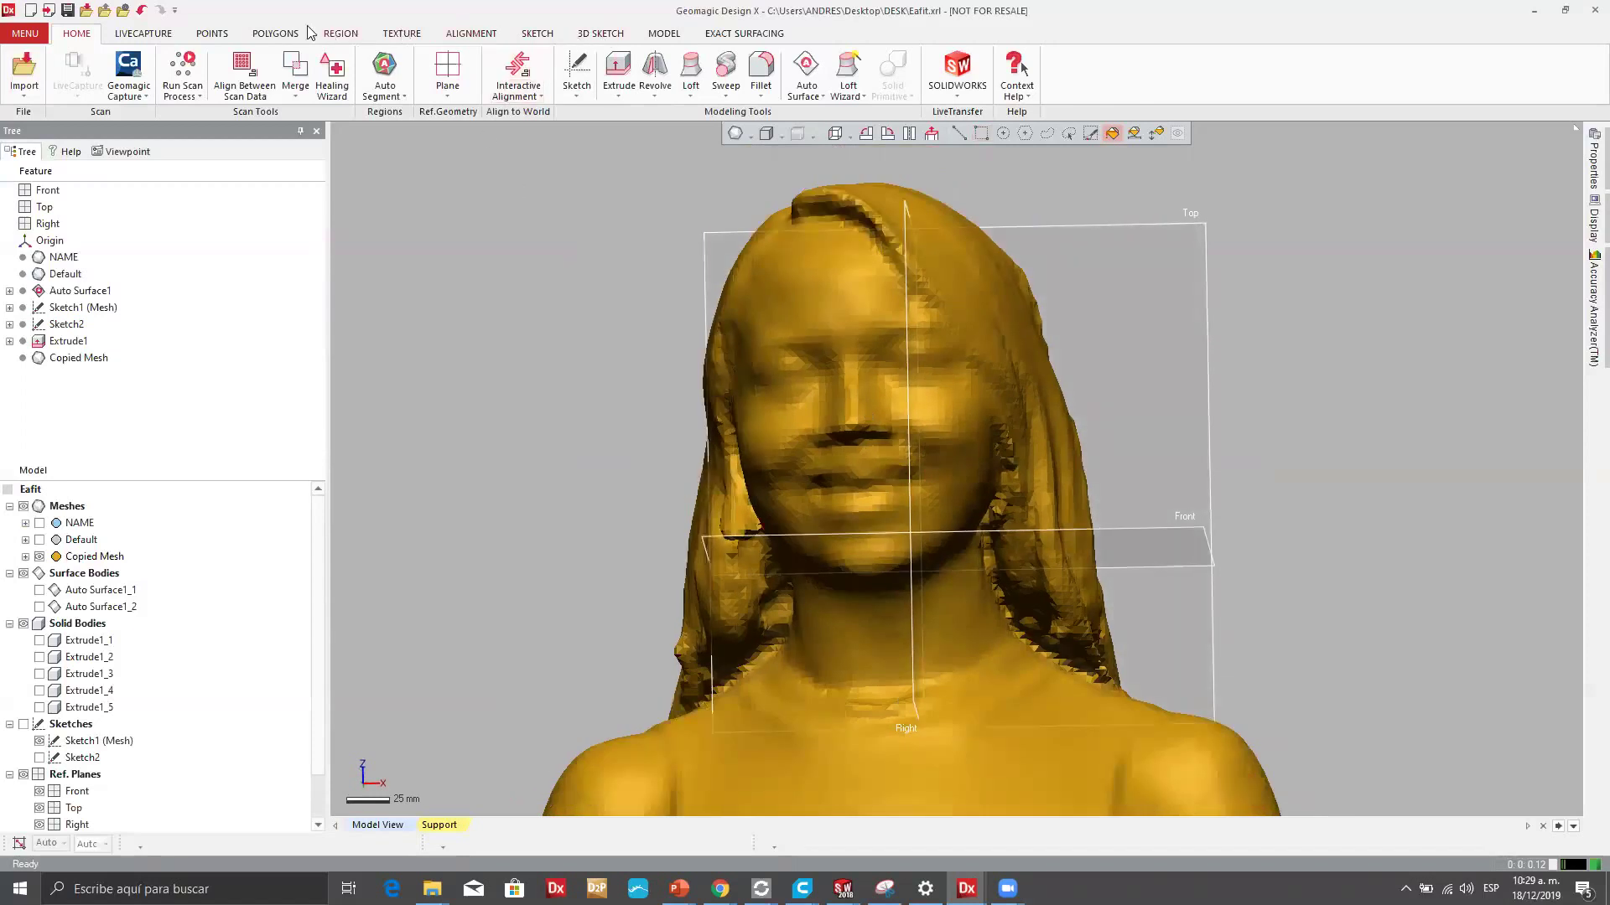
pyautogui.click(276, 32)
pyautogui.click(151, 74)
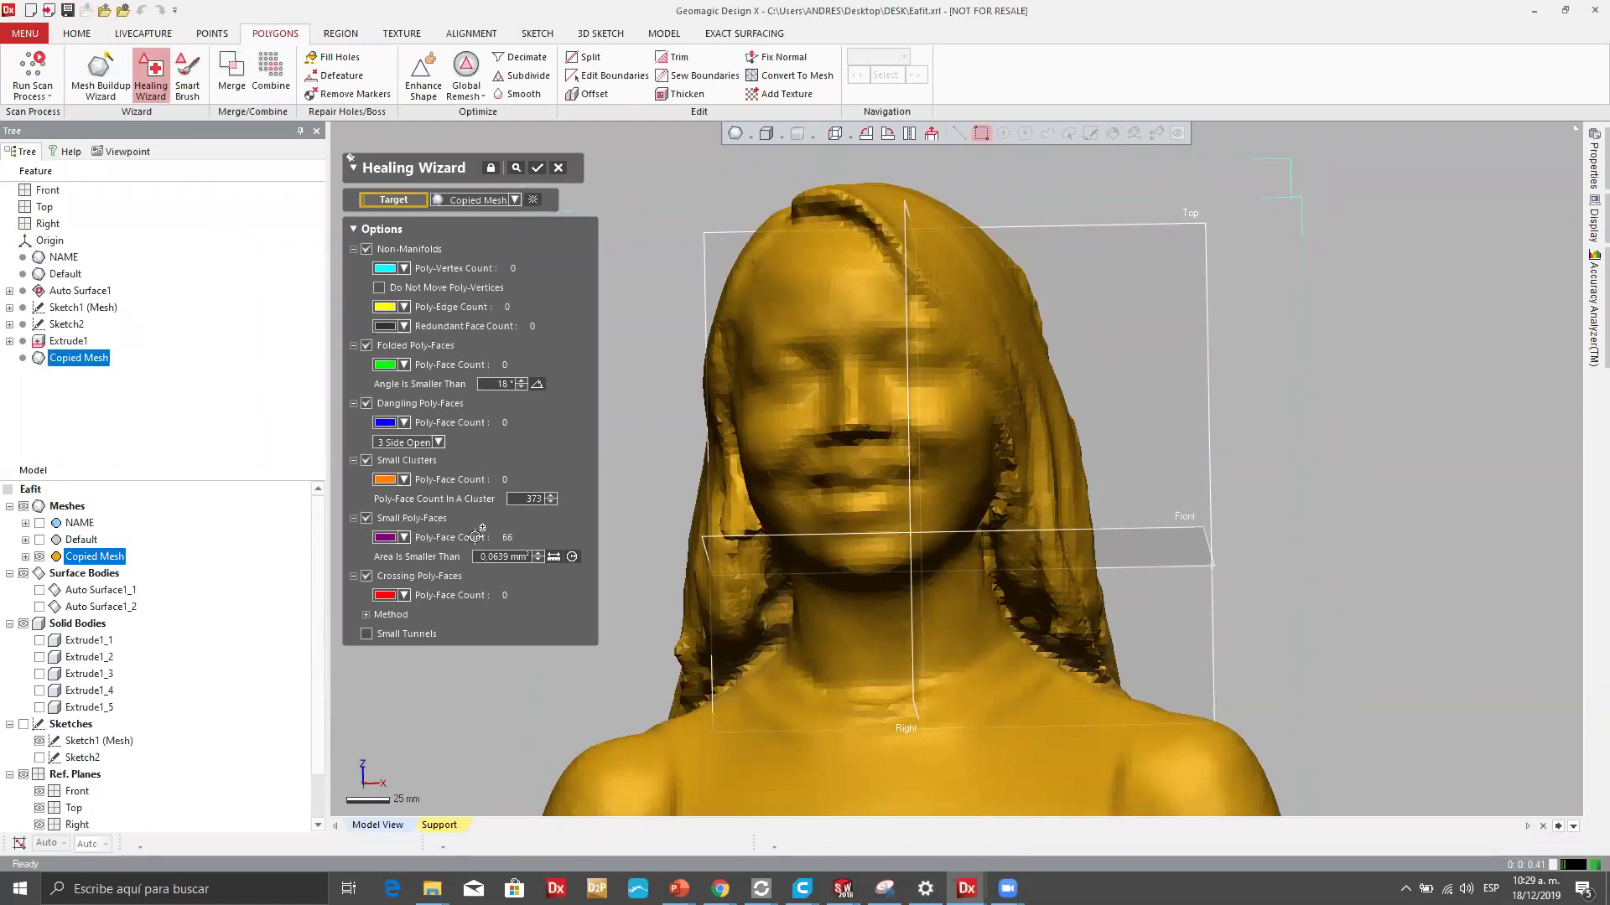
pyautogui.moveTo(977, 394); pyautogui.dragTo(1150, 467, button='right')
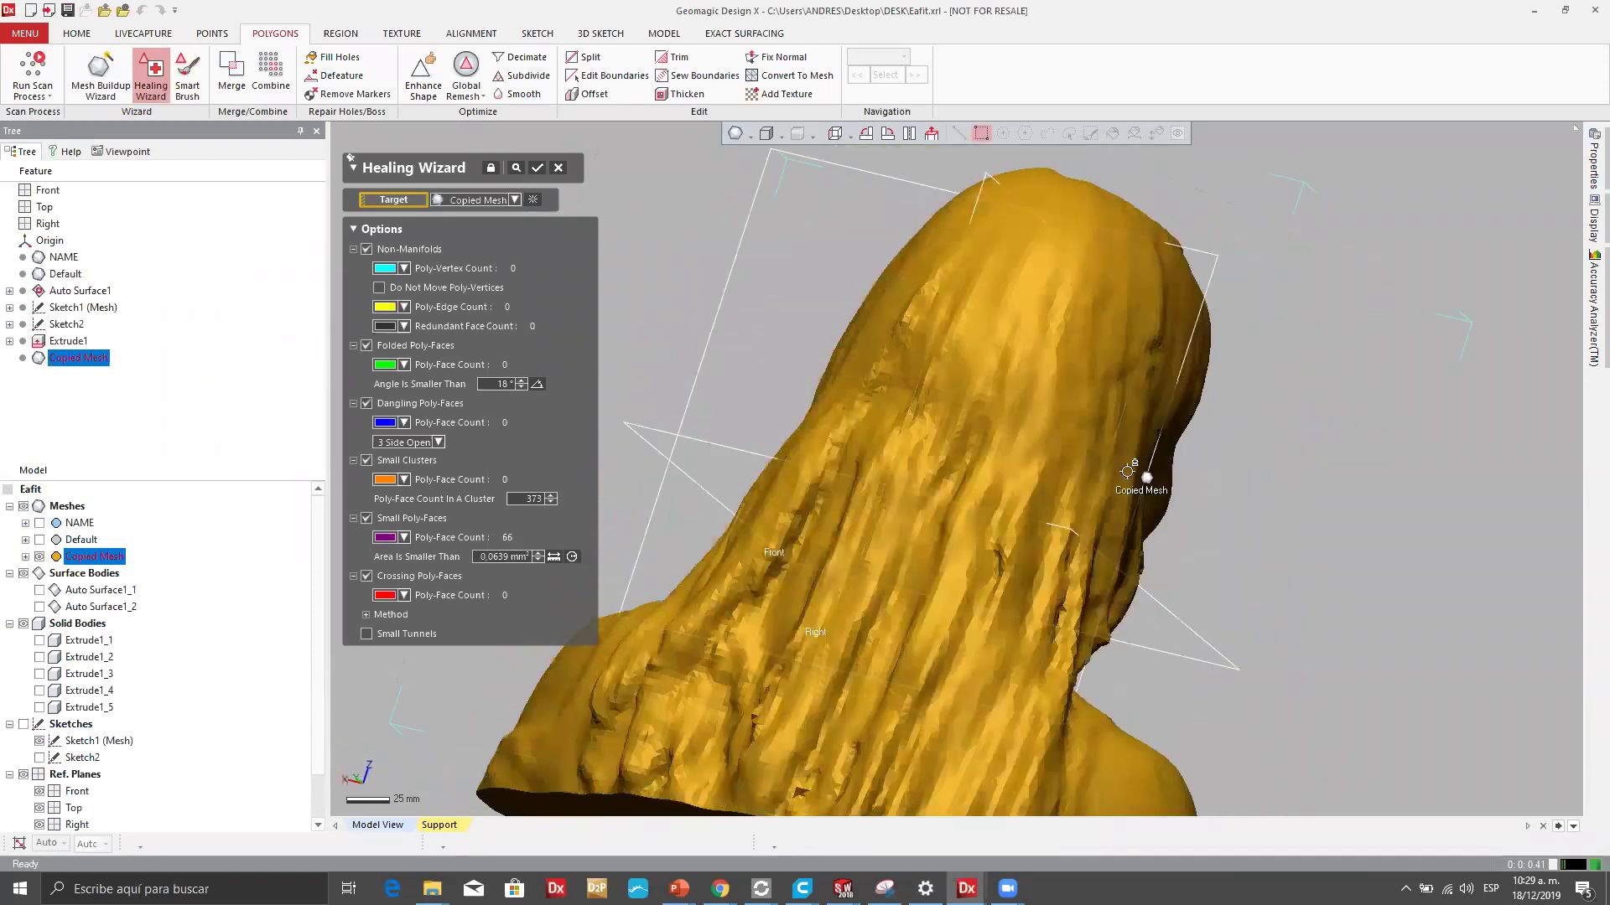
pyautogui.moveTo(521, 505); pyautogui.dragTo(512, 229, button='right')
pyautogui.click(534, 170)
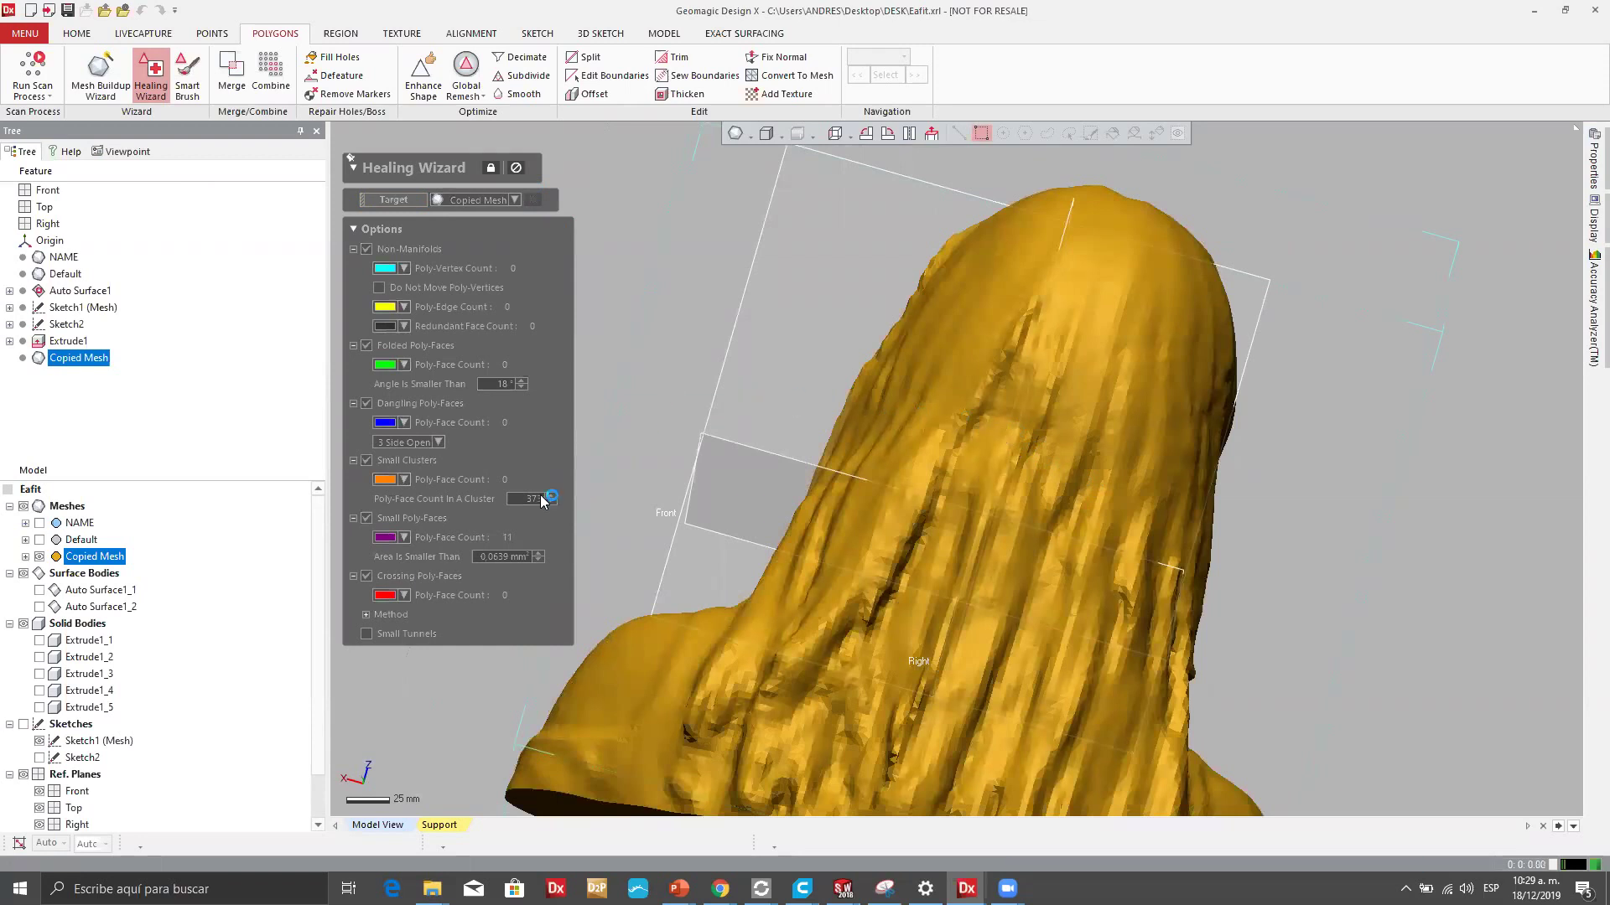
# Hide all the reference planes and view the healed bust from the front.
pyautogui.click(766, 461)
pyautogui.moveTo(575, 226)
pyautogui.mouseDown(button='right')
pyautogui.moveTo(1042, 420)
pyautogui.moveTo(871, 402)
pyautogui.moveTo(965, 368)
pyautogui.moveTo(864, 289)
pyautogui.moveTo(873, 493)
pyautogui.moveTo(927, 514)
pyautogui.moveTo(1009, 504)
pyautogui.mouseUp(button='right')
pyautogui.moveTo(838, 330); pyautogui.dragTo(970, 366, button='right')
pyautogui.scroll(3, 970, 366)
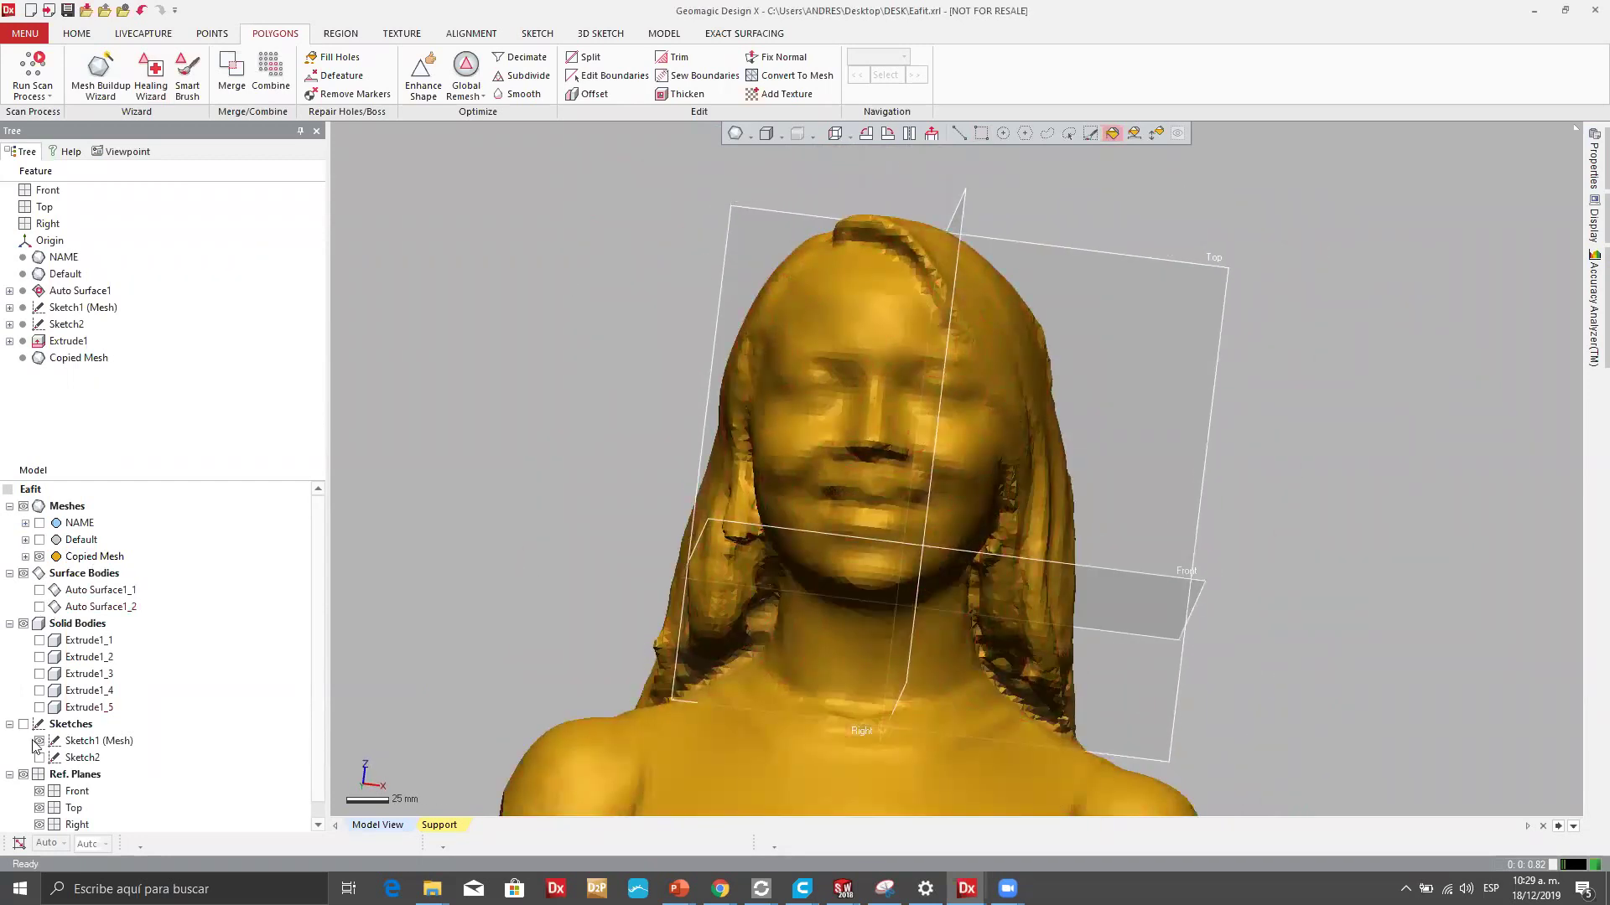
pyautogui.click(24, 774)
pyautogui.moveTo(835, 399); pyautogui.dragTo(845, 414, button='right')
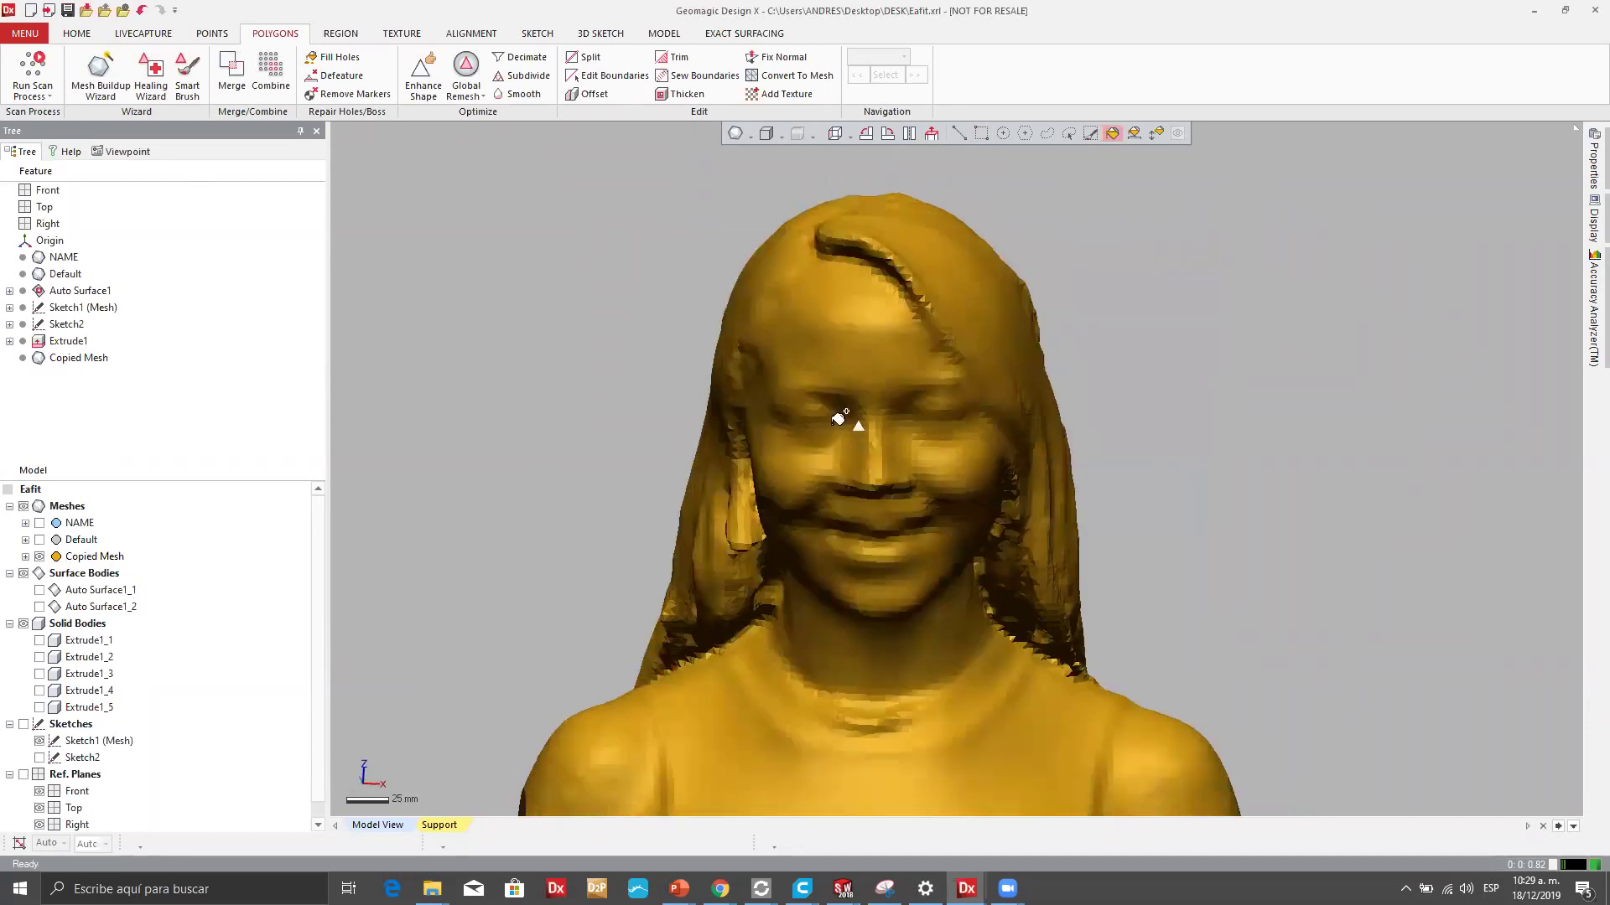
pyautogui.scroll(-2, 820, 412)
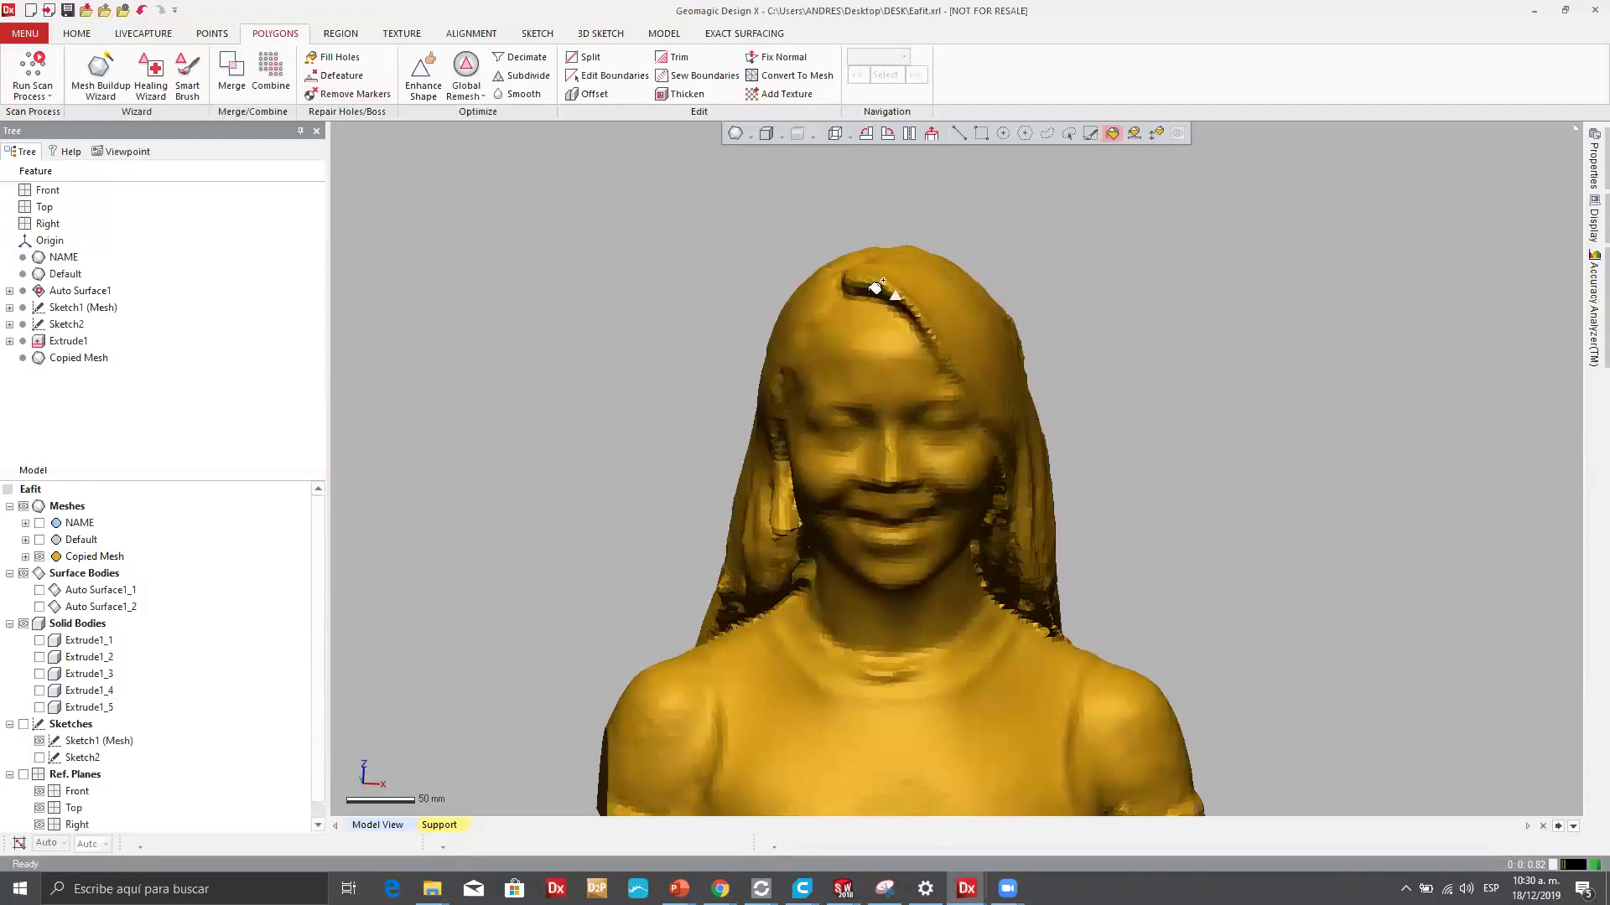
# Start the Smart Brush on the Copied Mesh with the Smooth method and work around the cheek, jaw and ear.
pyautogui.click(187, 76)
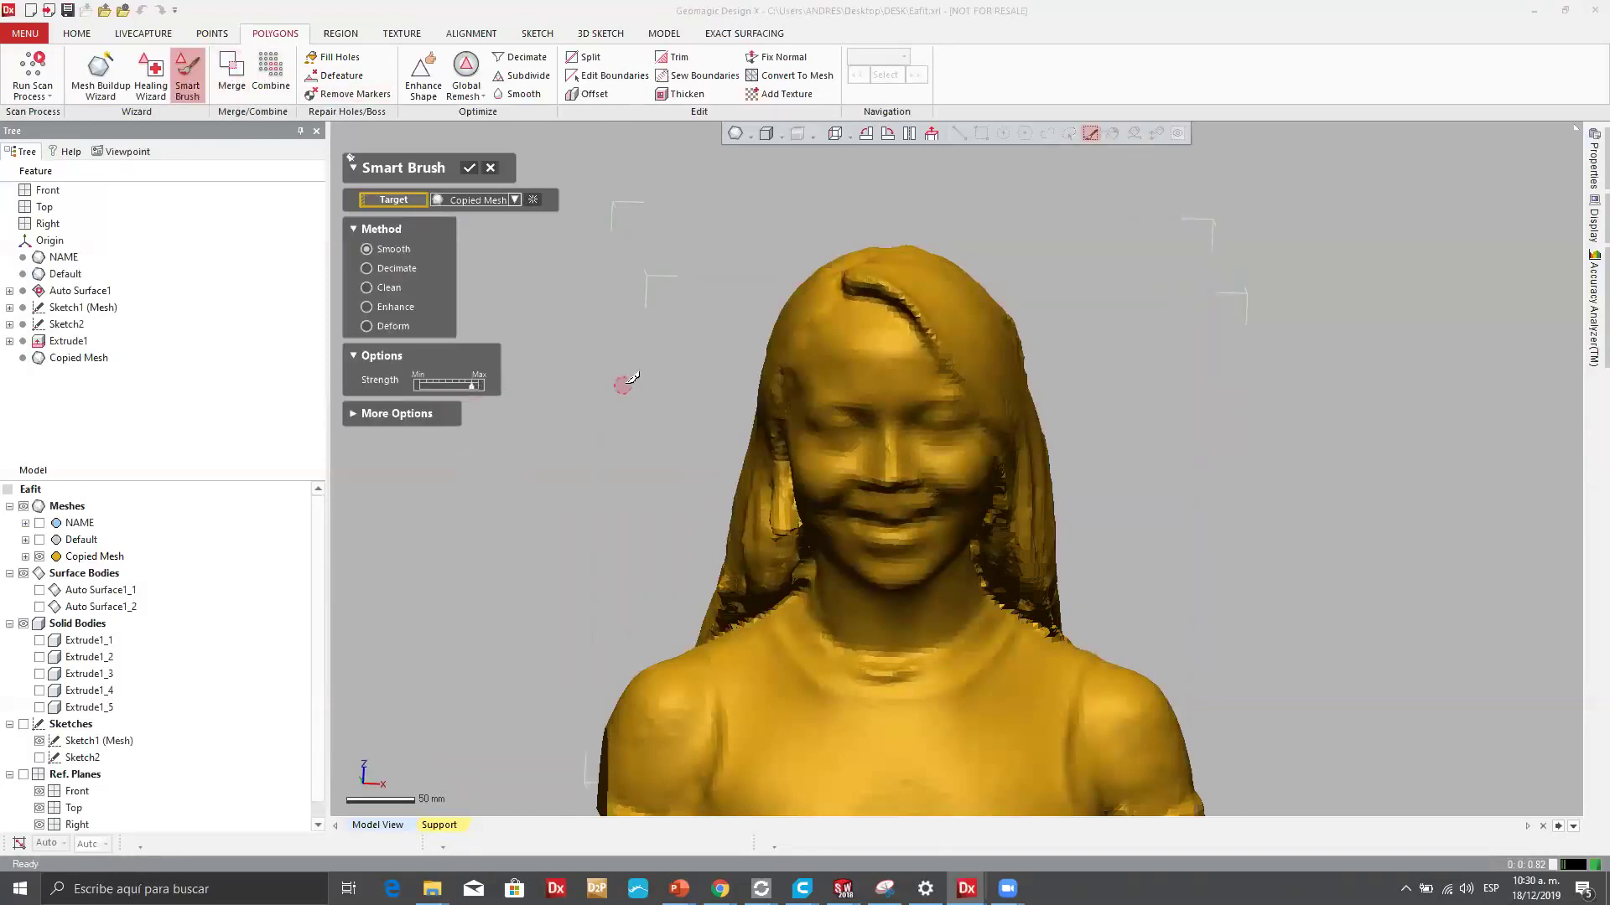
pyautogui.scroll(5, 879, 518)
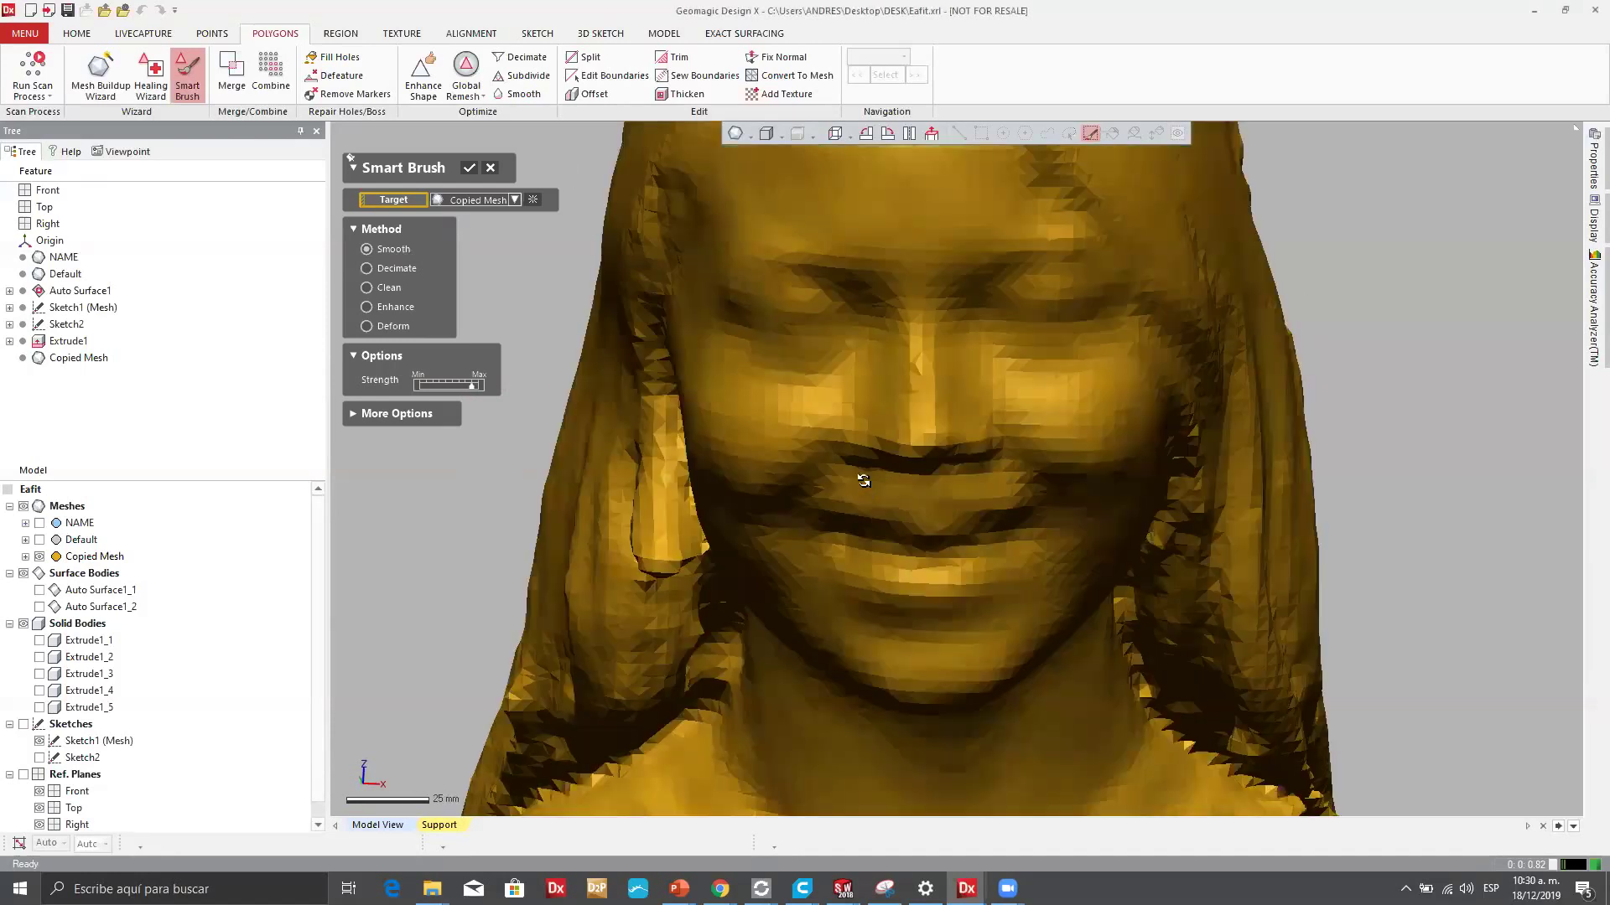
pyautogui.moveTo(1033, 444); pyautogui.dragTo(1045, 431, button='right')
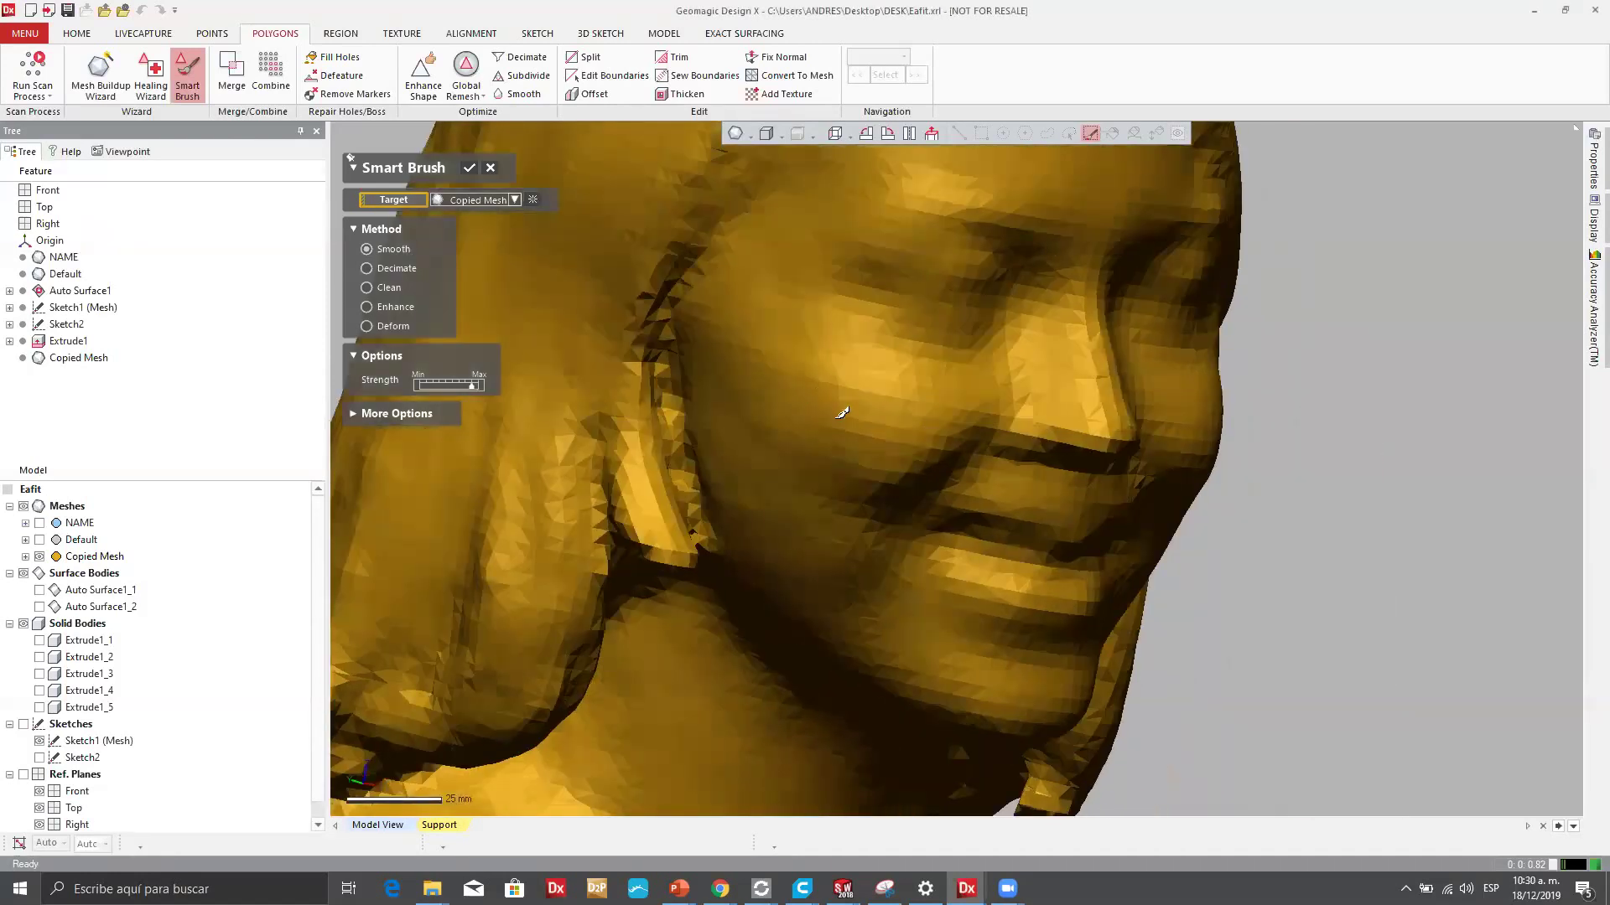
pyautogui.moveTo(842, 413); pyautogui.dragTo(984, 424, button='right')
pyautogui.moveTo(1194, 407)
pyautogui.mouseDown(button='right')
pyautogui.moveTo(927, 280)
pyautogui.moveTo(773, 381)
pyautogui.mouseUp(button='right')
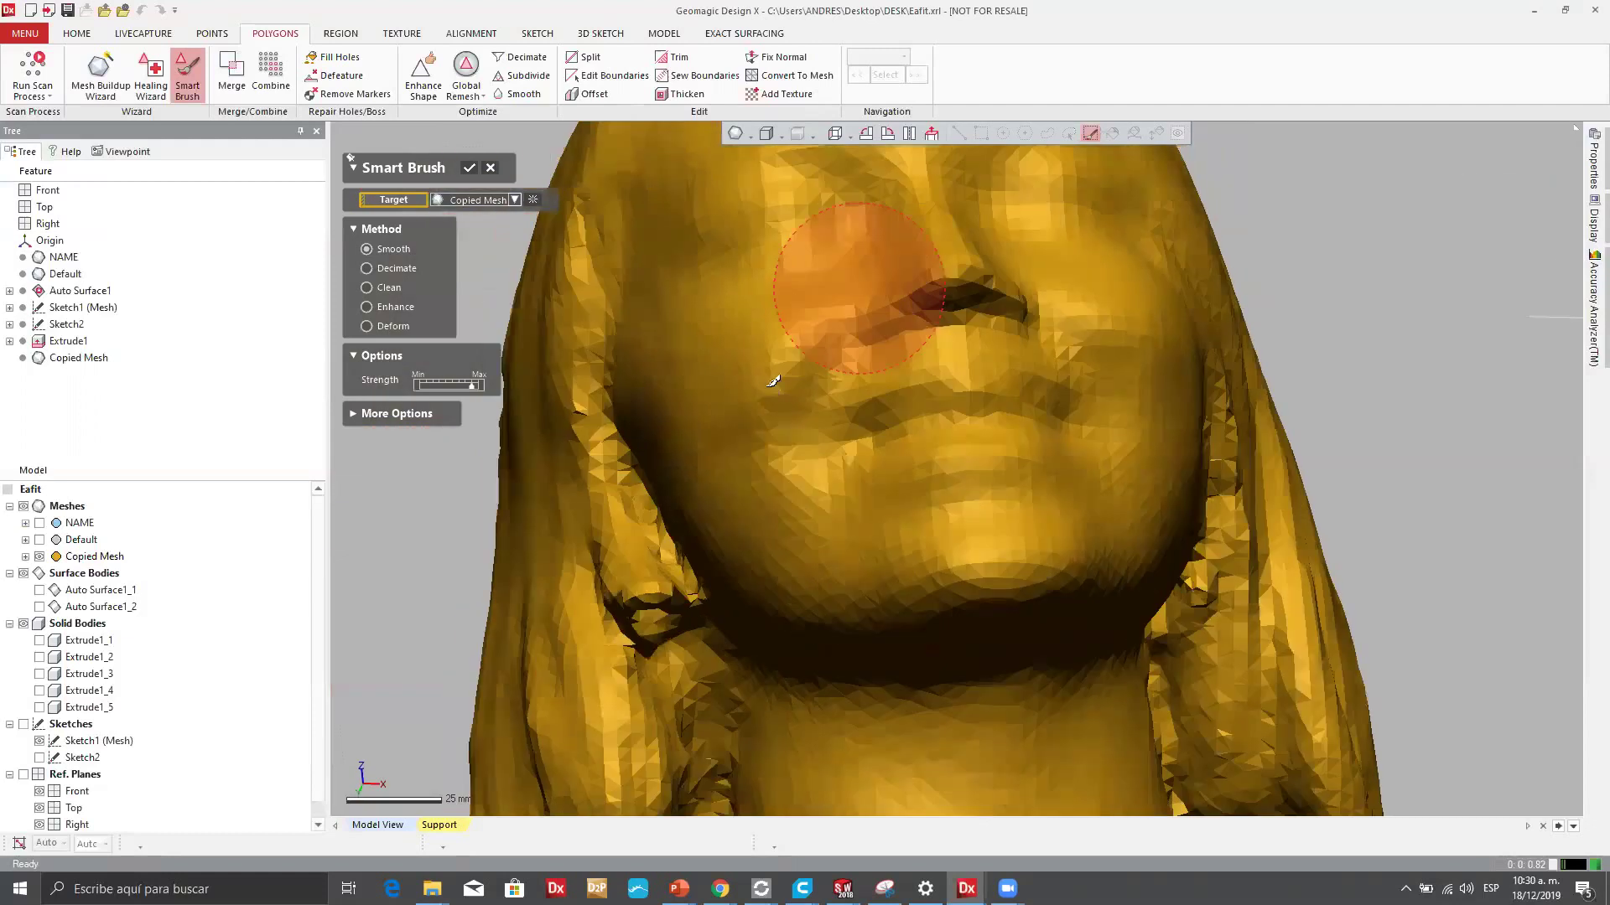
pyautogui.moveTo(969, 457); pyautogui.dragTo(665, 481, button='right')
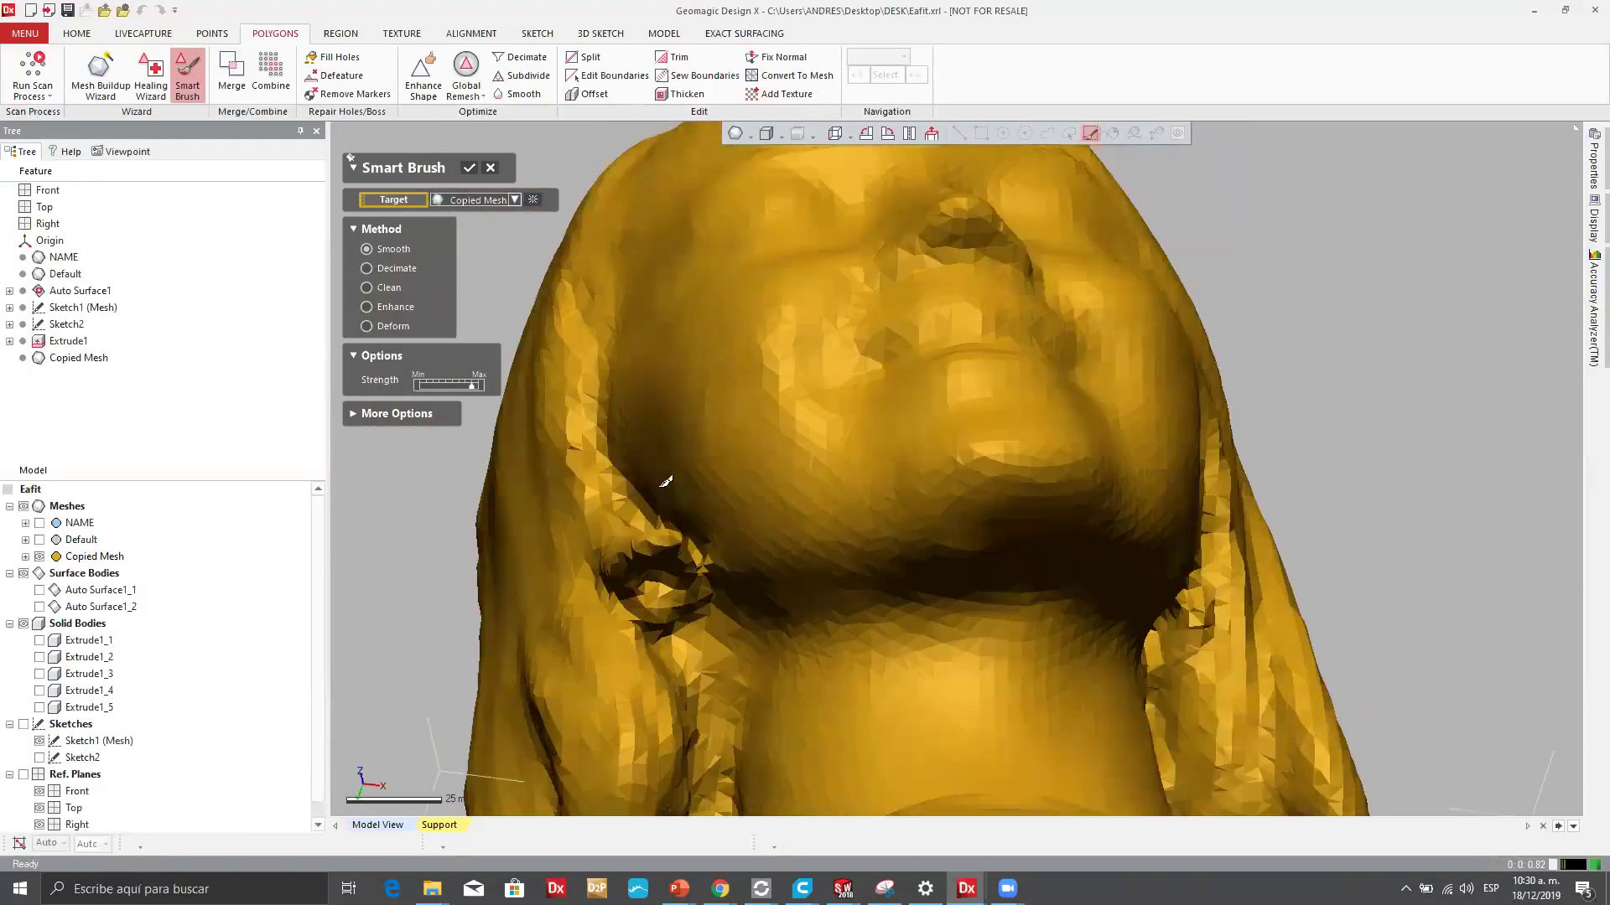
pyautogui.moveTo(645, 555); pyautogui.dragTo(673, 505, button='right')
pyautogui.moveTo(935, 574)
pyautogui.mouseDown(button='right')
pyautogui.moveTo(801, 615)
pyautogui.moveTo(885, 613)
pyautogui.mouseUp(button='right')
pyautogui.moveTo(671, 520)
pyautogui.mouseDown(button='right')
pyautogui.moveTo(957, 561)
pyautogui.moveTo(827, 660)
pyautogui.mouseUp(button='right')
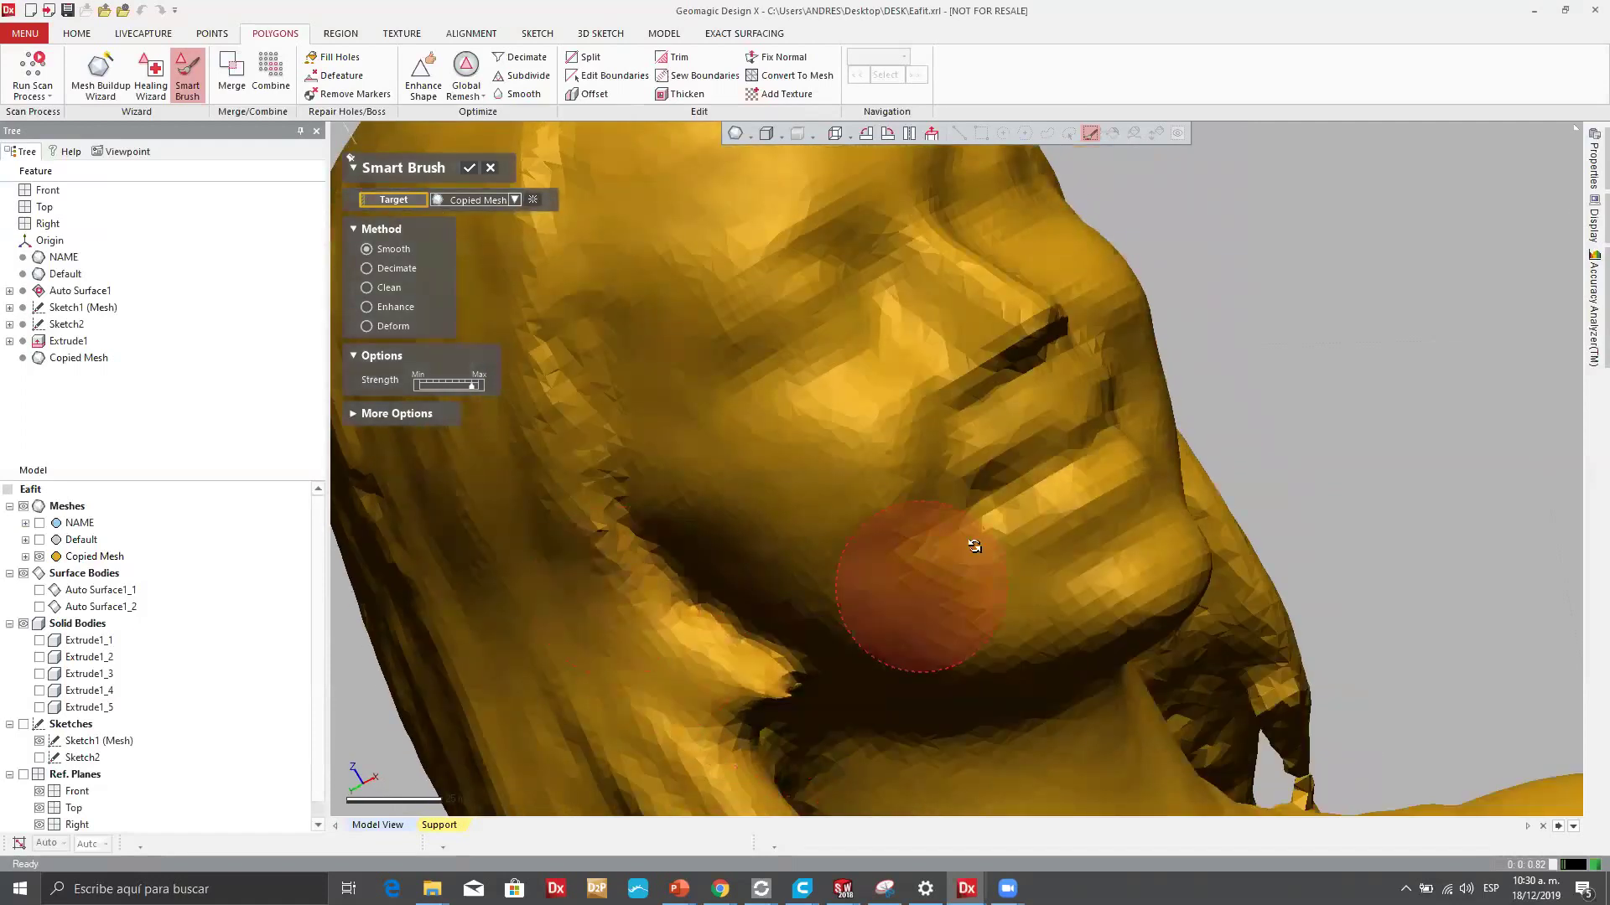
# Smooth the rough hair strands beside the shoulder with the Smart Brush and apply the changes.
pyautogui.scroll(-3, 816, 525)
pyautogui.moveTo(815, 526); pyautogui.dragTo(1064, 666, button='right')
pyautogui.scroll(-3, 1048, 478)
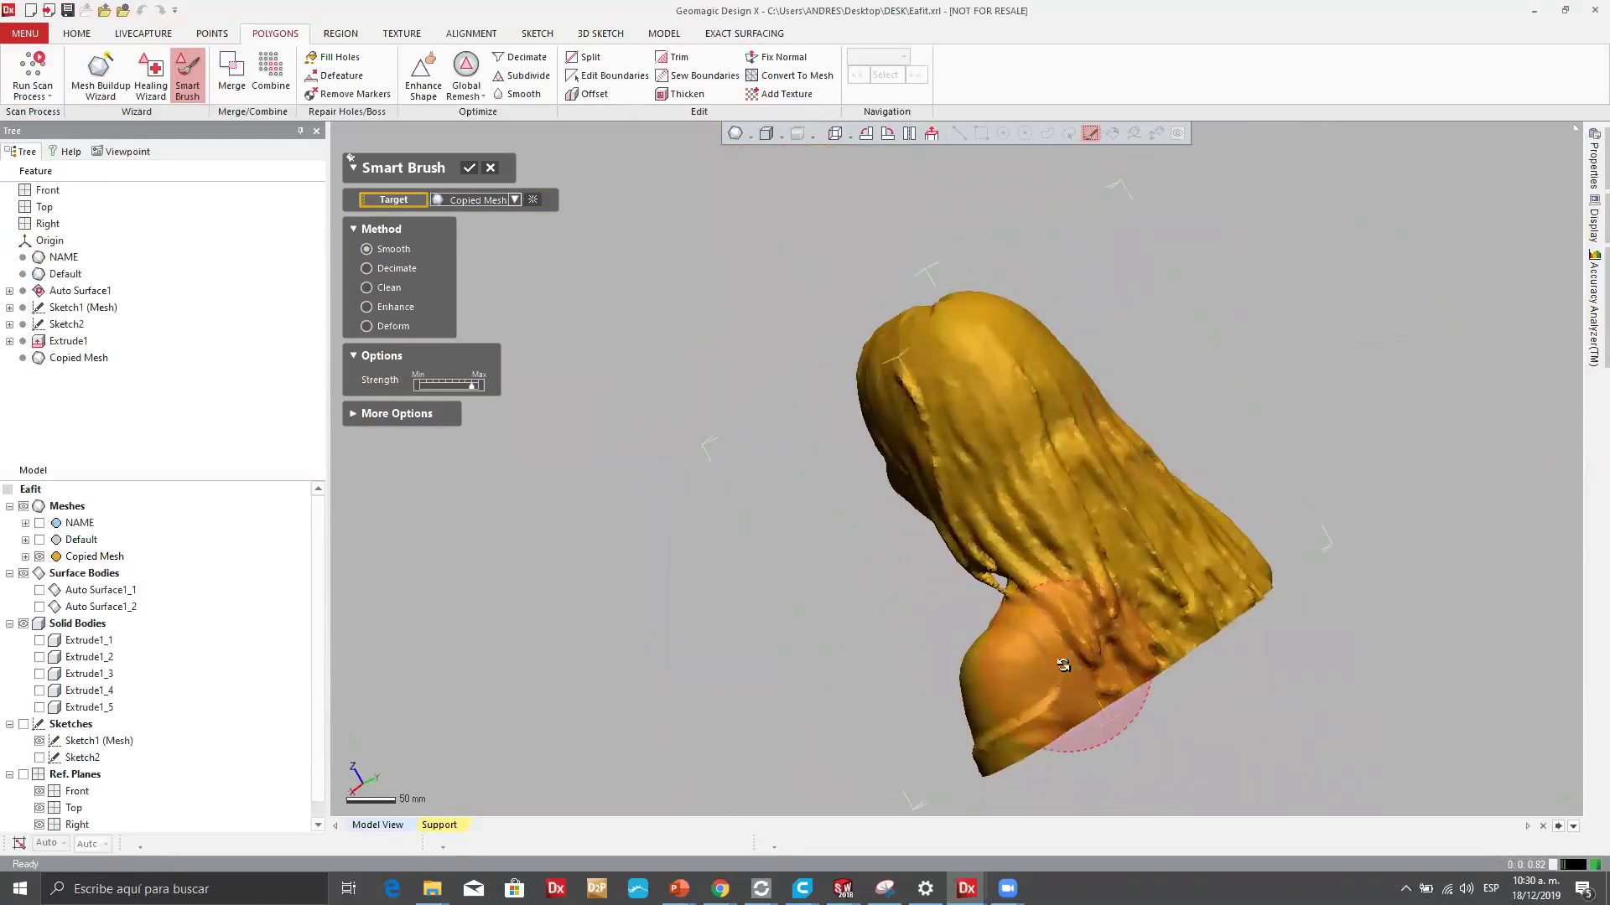
pyautogui.scroll(3, 905, 717)
pyautogui.moveTo(905, 717); pyautogui.dragTo(860, 694)
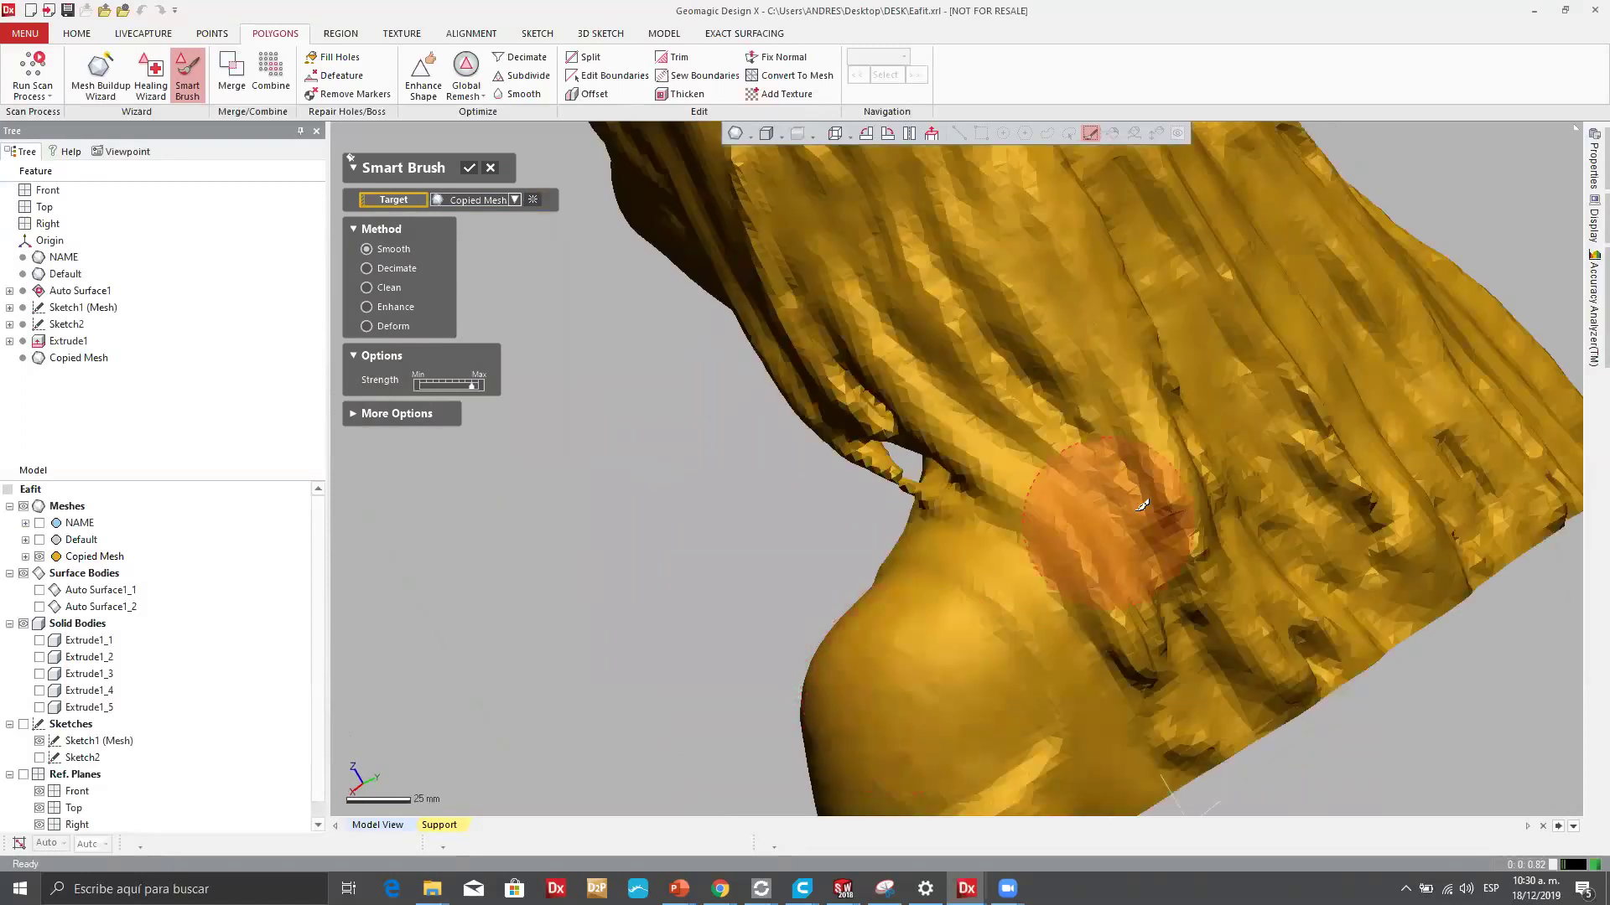
pyautogui.moveTo(771, 369); pyautogui.dragTo(556, 210, button='right')
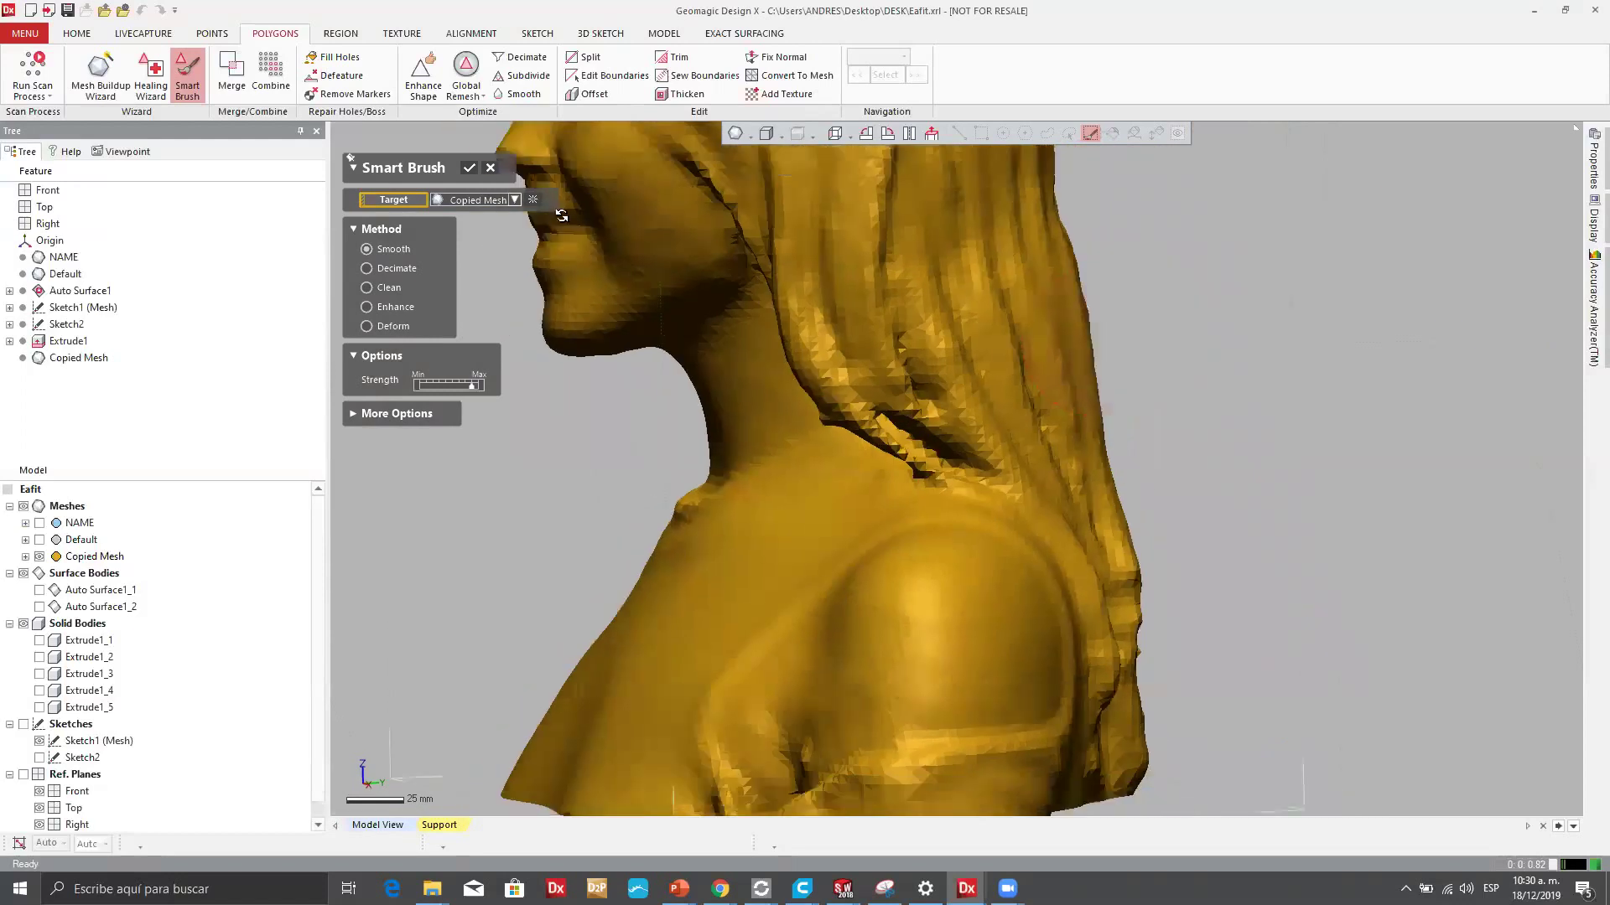
pyautogui.click(471, 171)
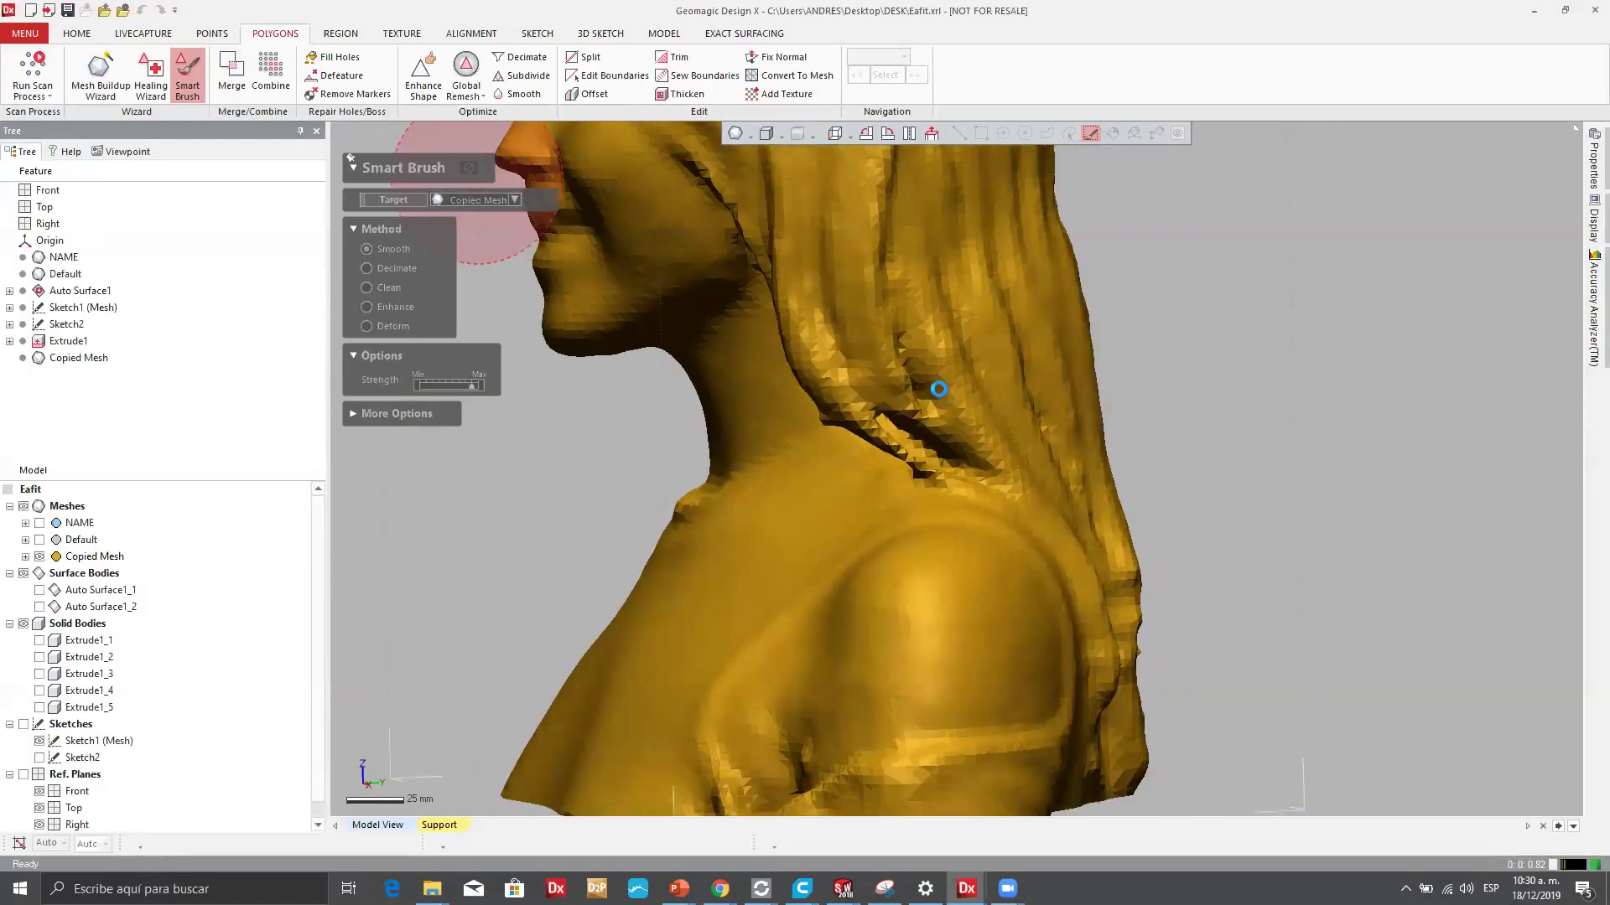
# Apply Enhance Shape to the whole Copied Mesh with the preset sharpness, smoothness and enhance level.
pyautogui.scroll(-3, 939, 389)
pyautogui.moveTo(838, 385); pyautogui.dragTo(952, 361, button='right')
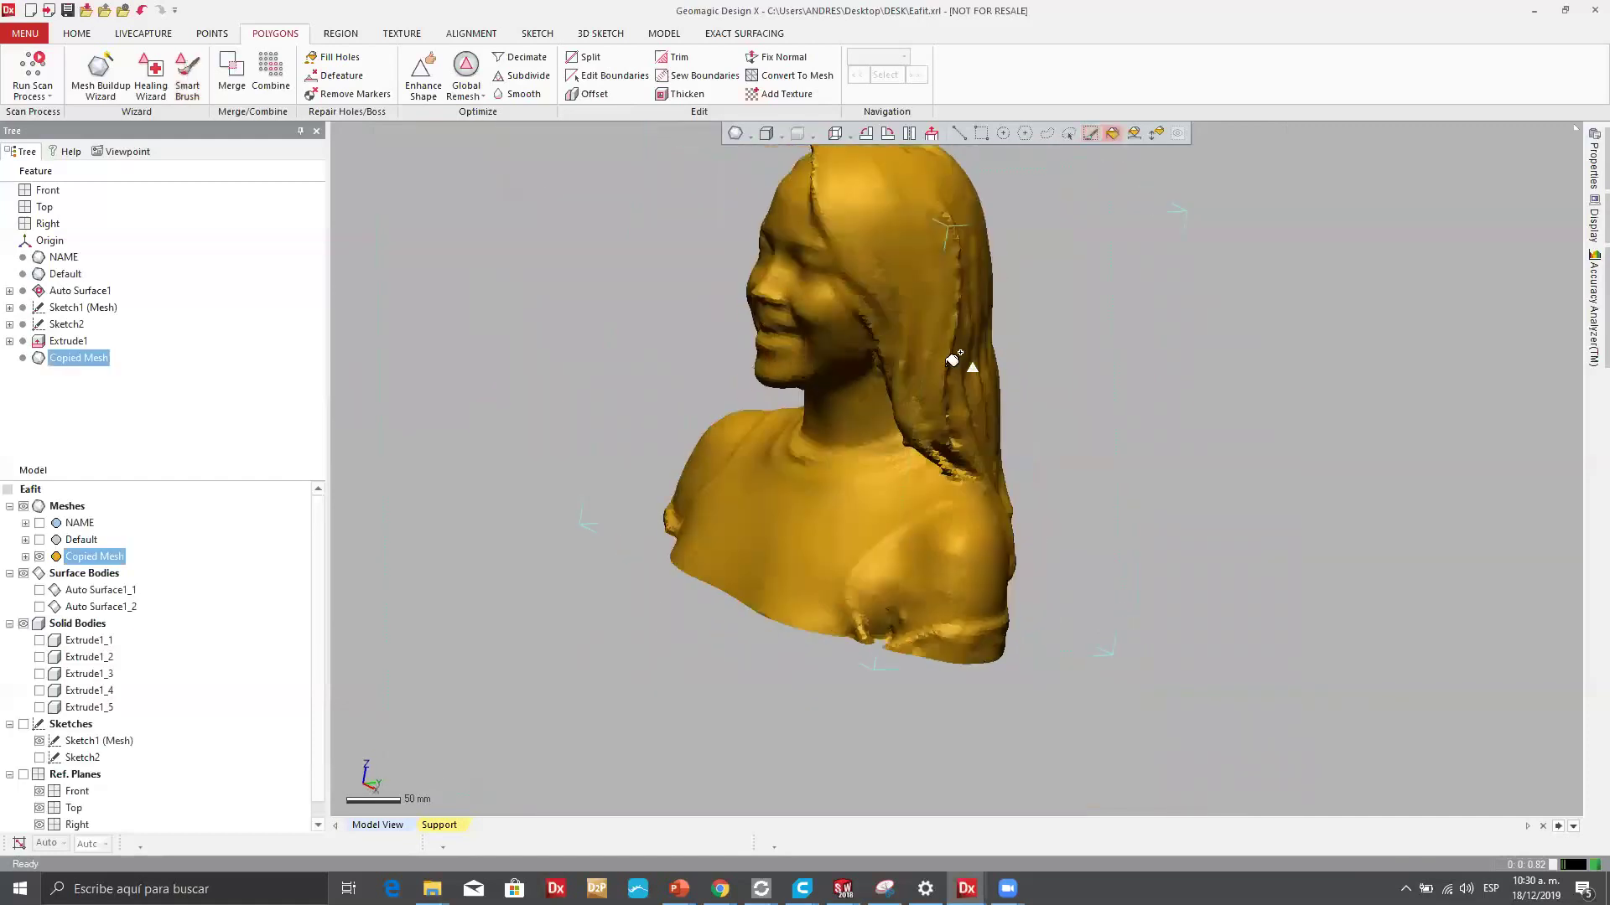
pyautogui.click(420, 84)
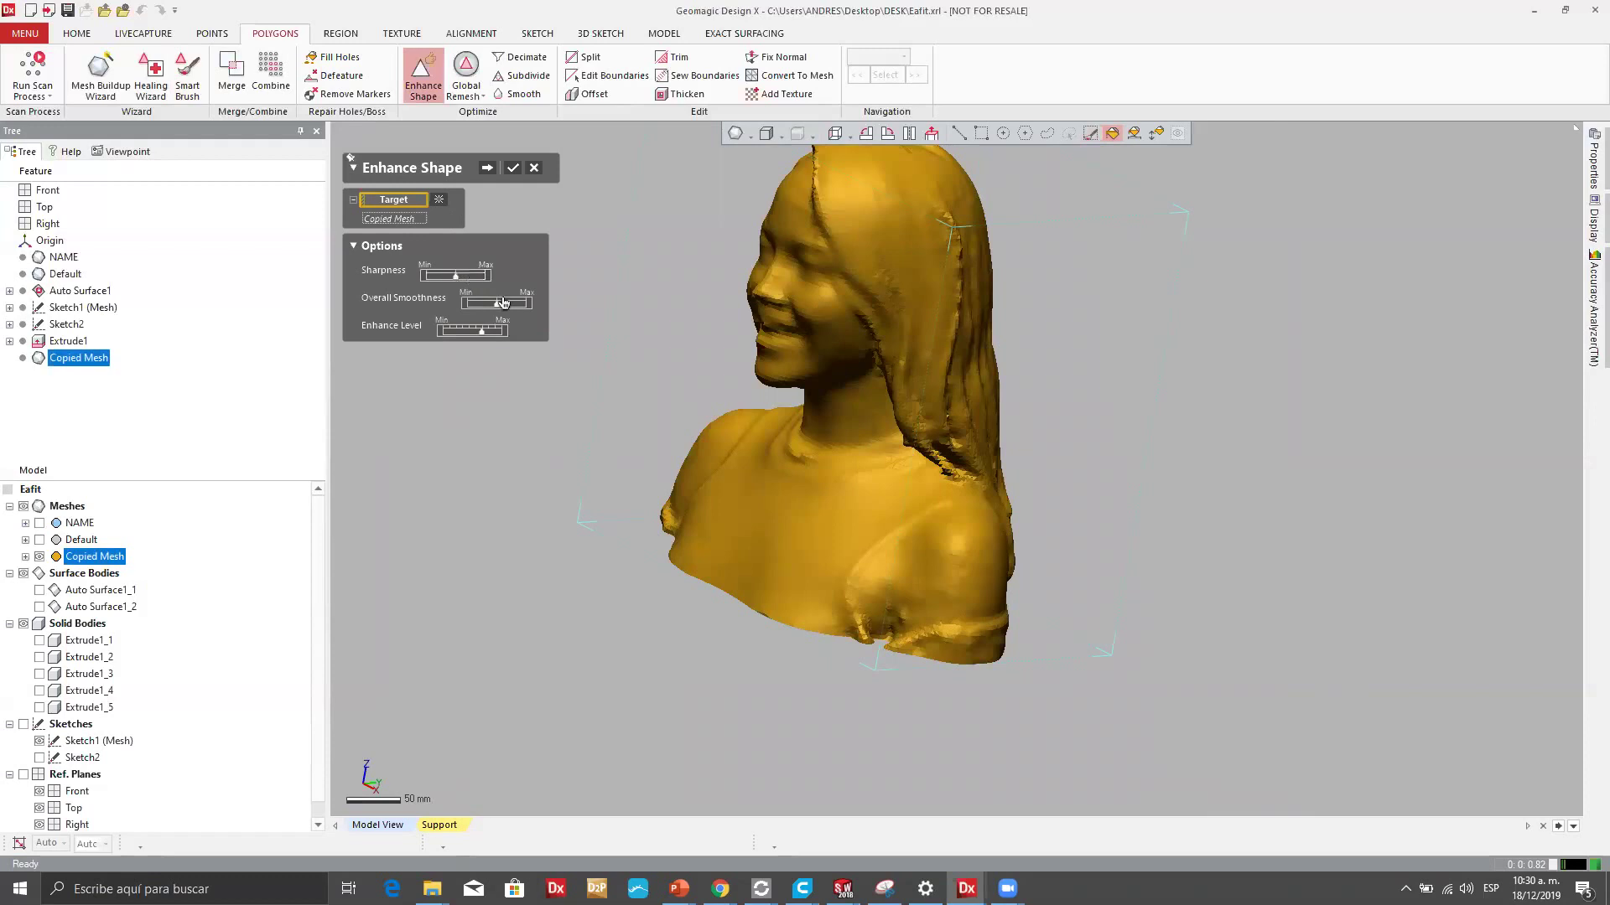
pyautogui.click(513, 169)
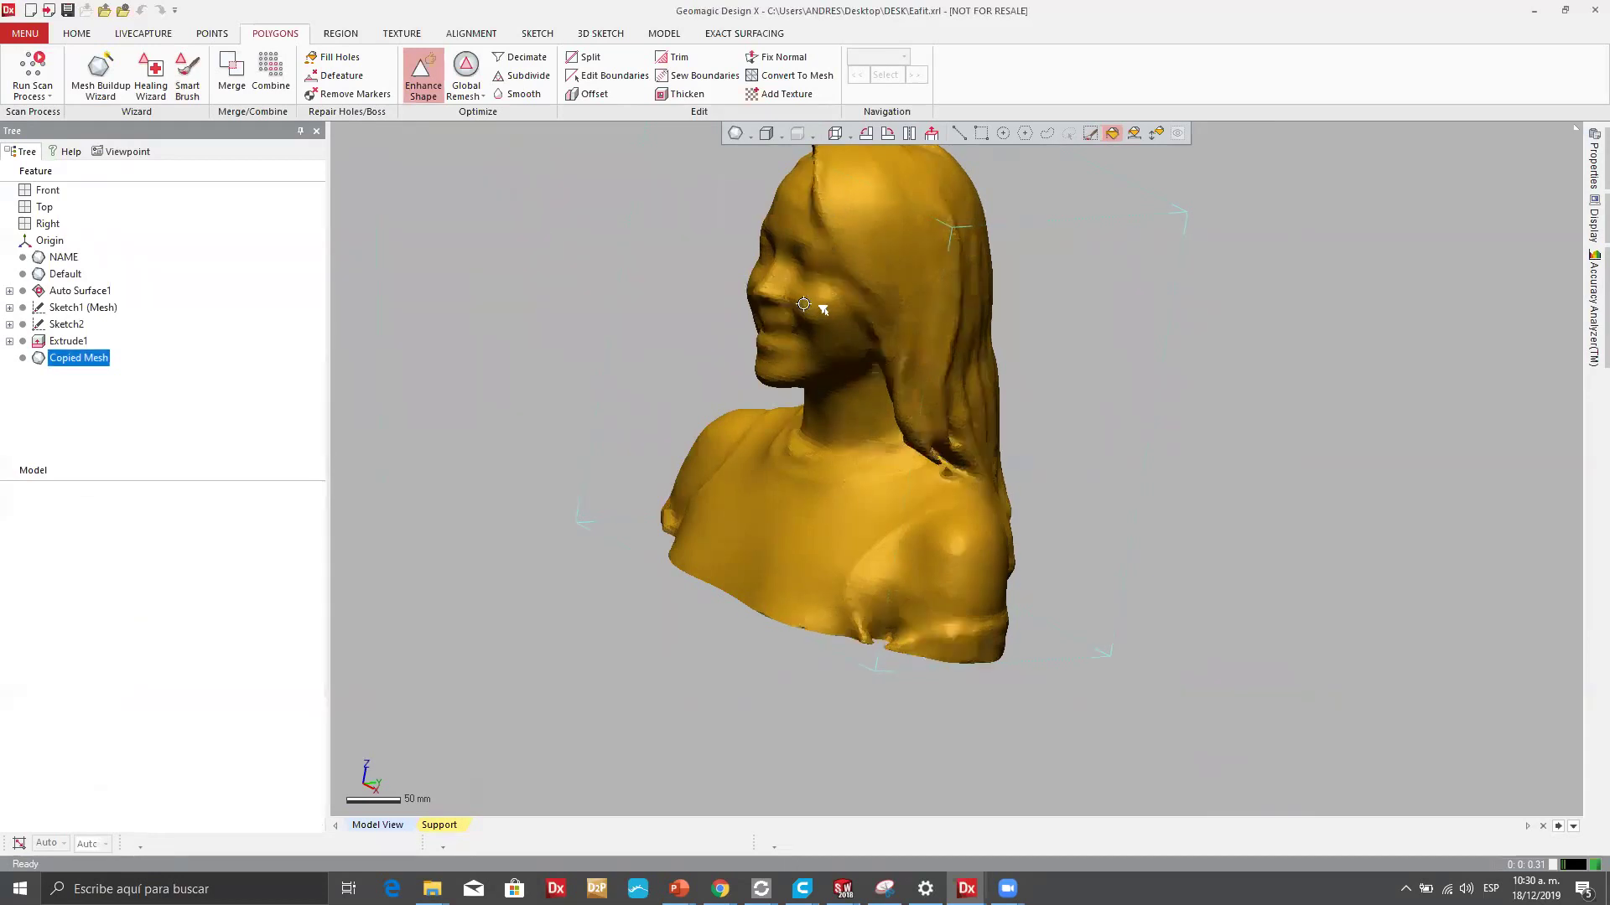
# Select the mesh faces around the small pit on the shoulder just below the hair tips, leaving the hair unselected.
pyautogui.scroll(3, 815, 238)
pyautogui.moveTo(819, 237); pyautogui.dragTo(744, 432, button='right')
pyautogui.scroll(-2, 1018, 453)
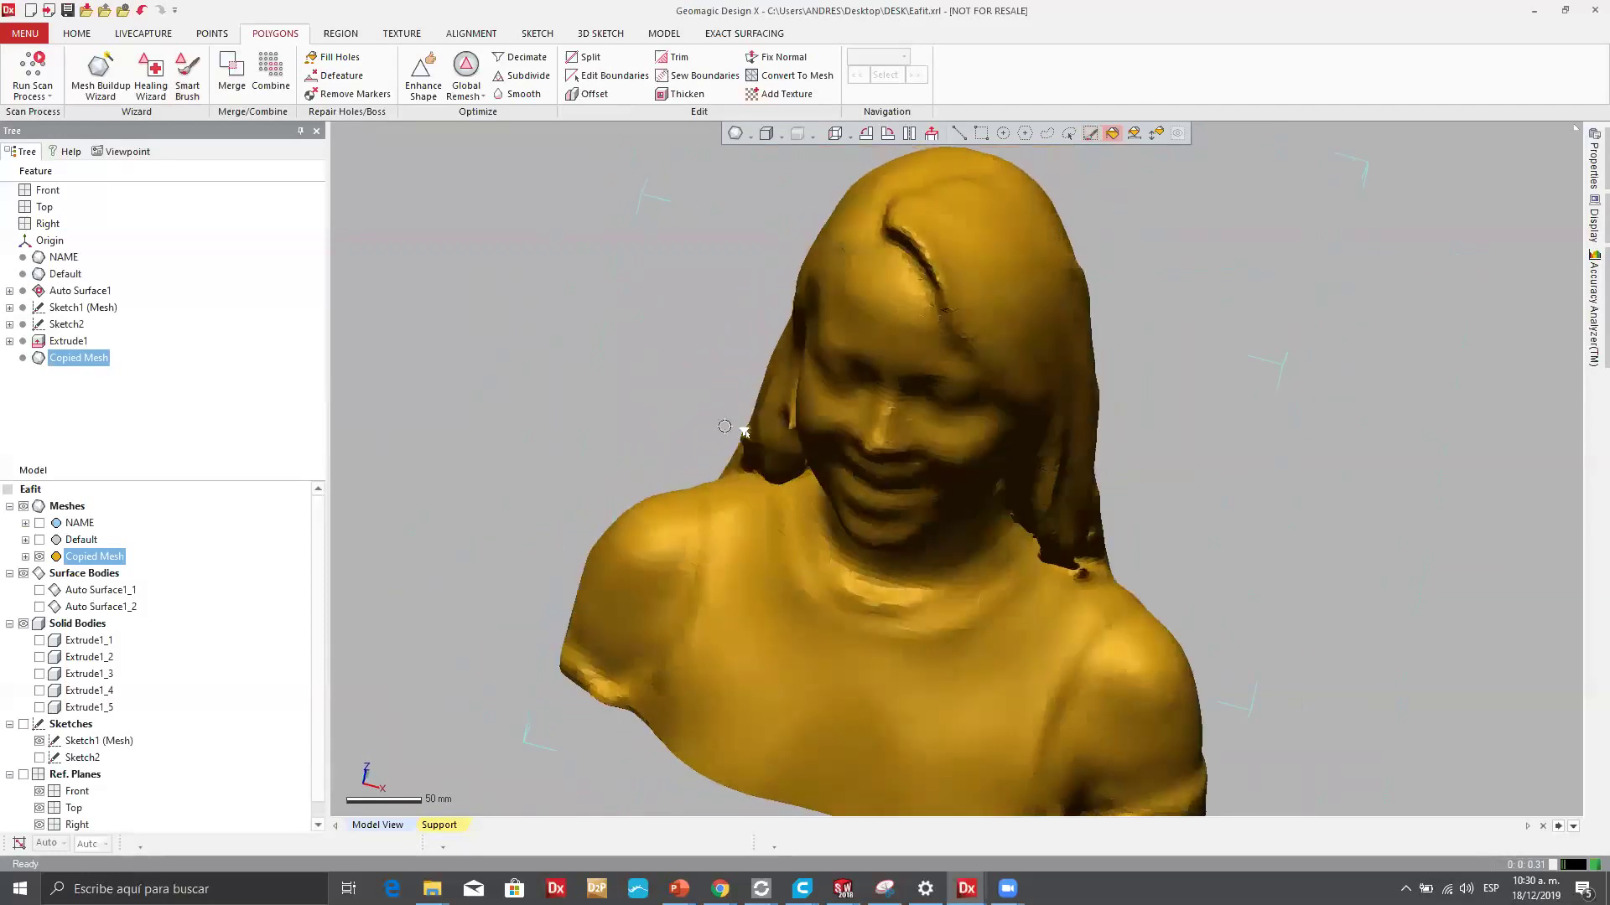
pyautogui.moveTo(1179, 524); pyautogui.dragTo(1192, 562, button='right')
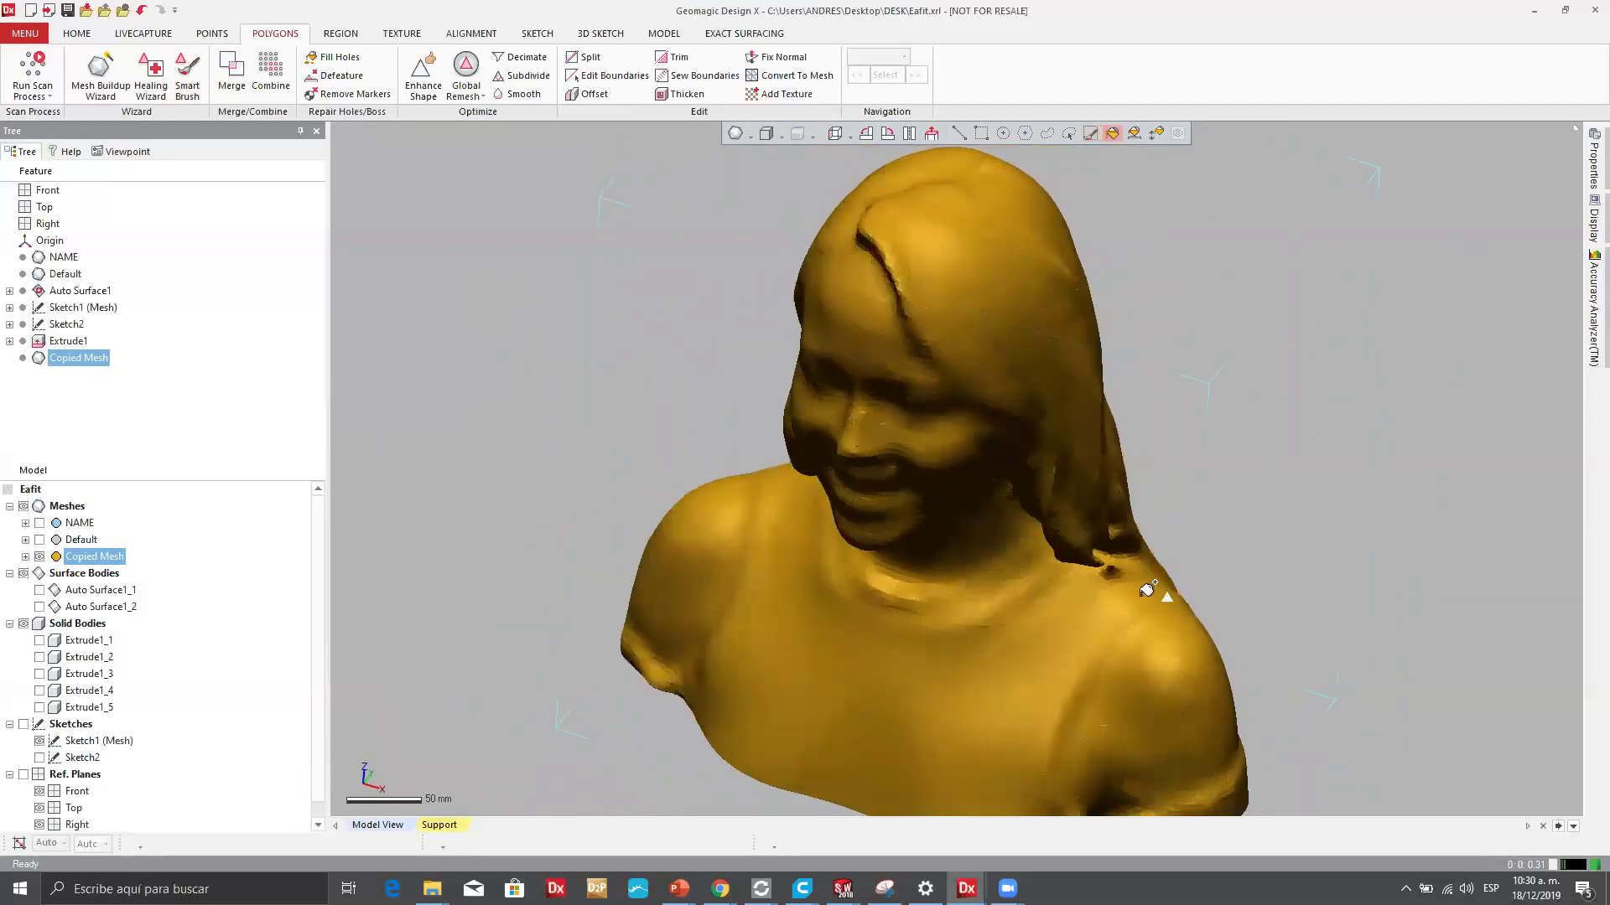
pyautogui.scroll(2, 1147, 589)
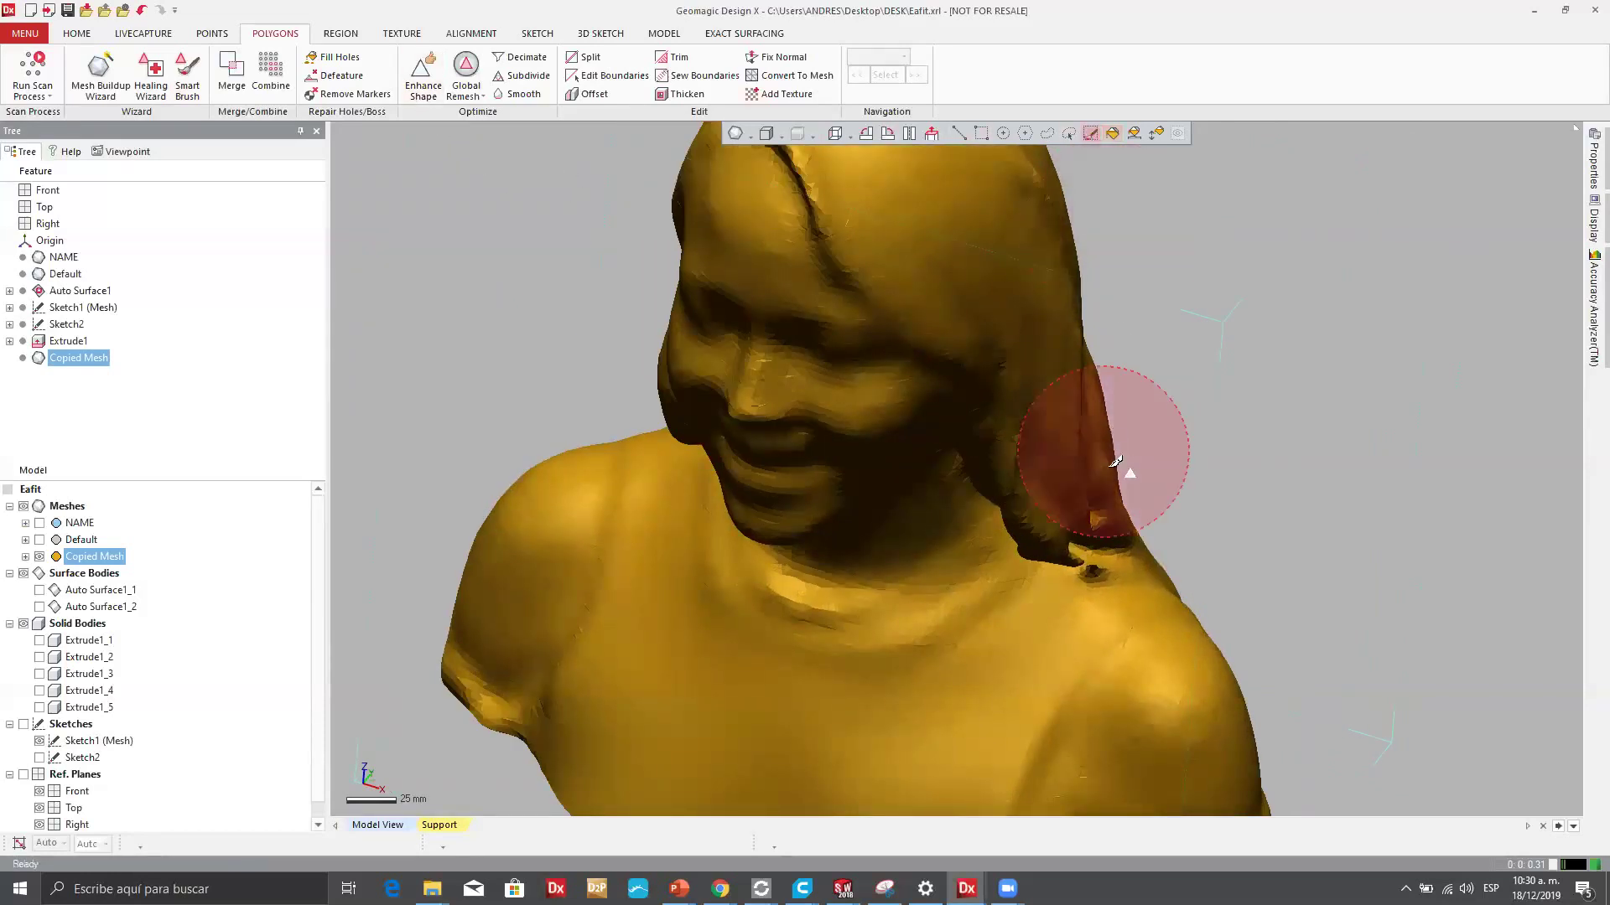
pyautogui.scroll(3, 1125, 467)
pyautogui.scroll(3, 1095, 742)
pyautogui.scroll(1, 1095, 742)
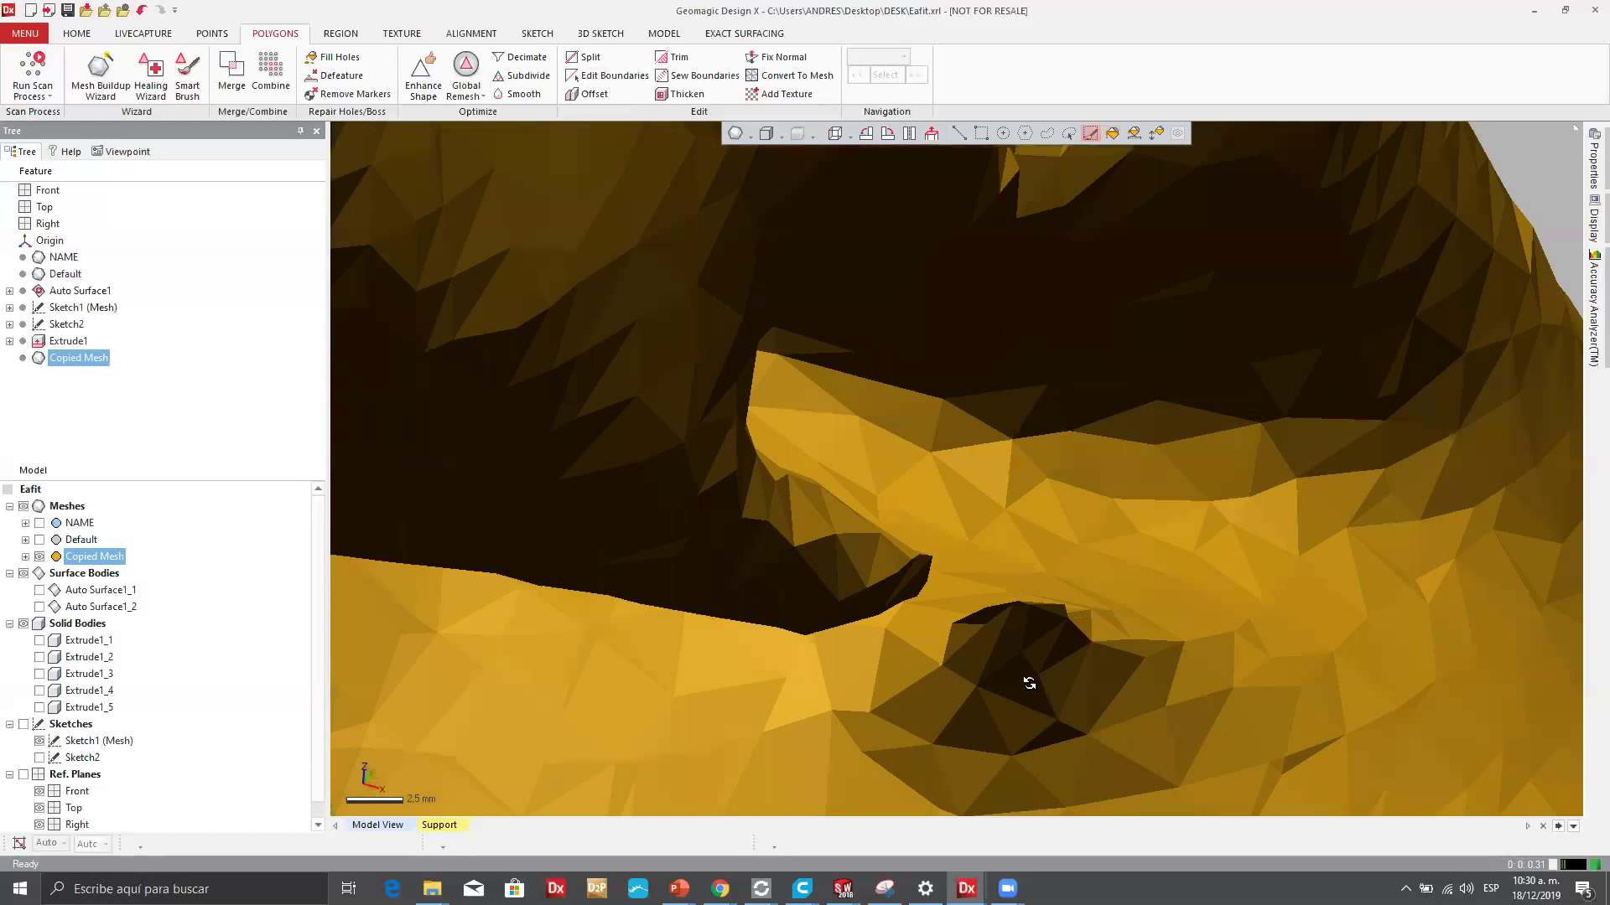
pyautogui.moveTo(1006, 676)
pyautogui.mouseDown()
pyautogui.moveTo(1174, 694)
pyautogui.moveTo(1008, 666)
pyautogui.mouseUp()
pyautogui.scroll(-2, 1111, 592)
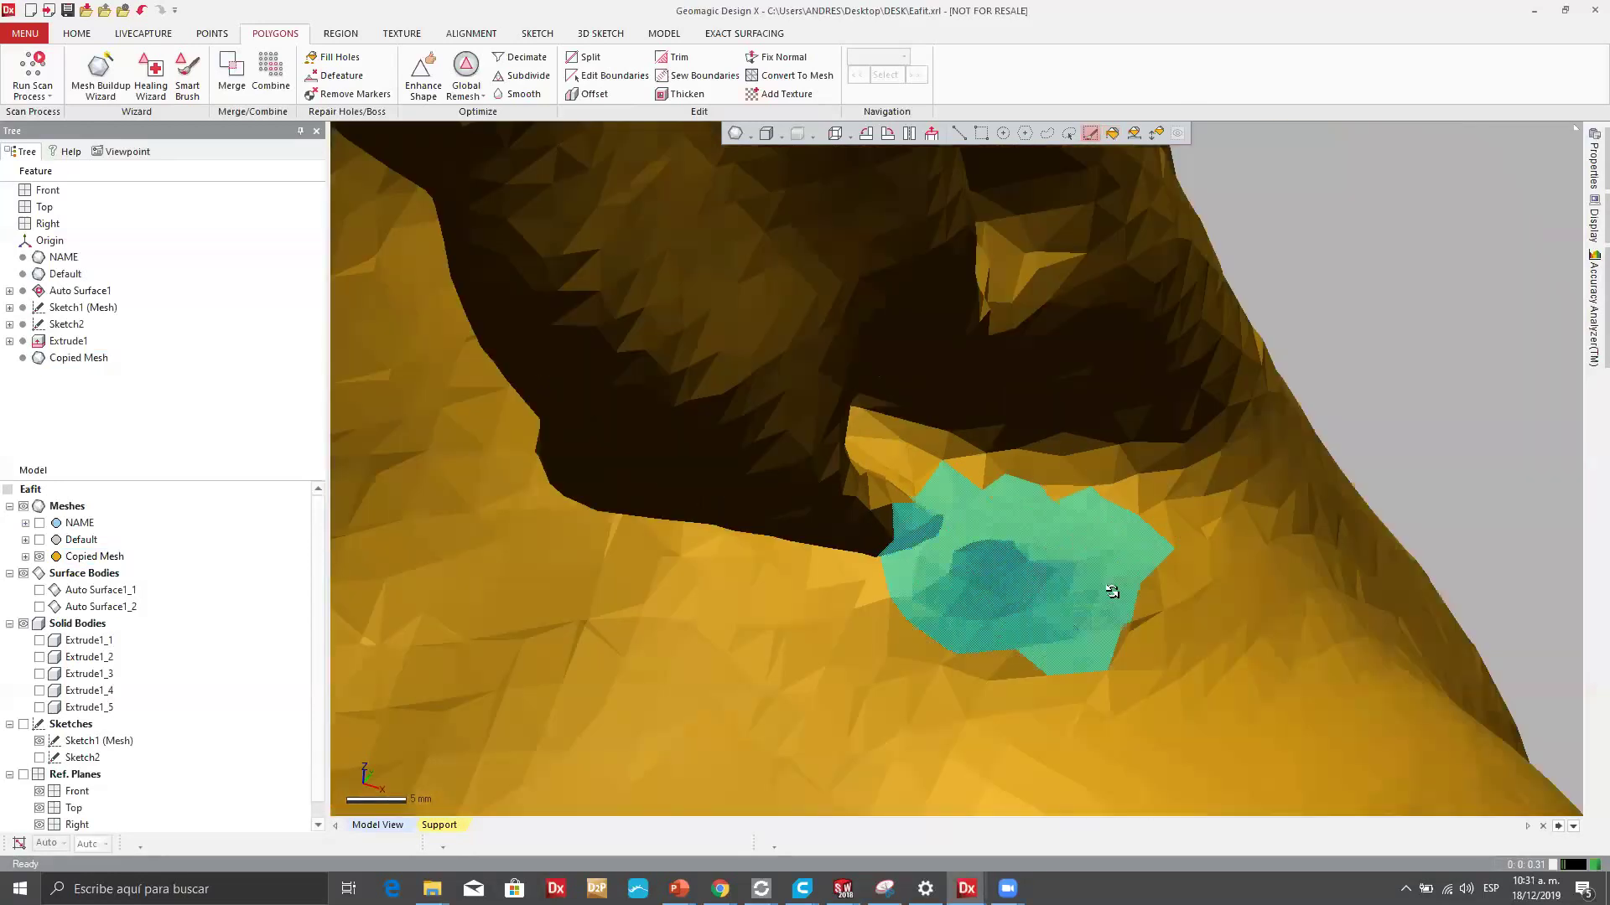
pyautogui.scroll(-2, 1009, 578)
pyautogui.moveTo(1009, 579)
pyautogui.mouseDown(button='right')
pyautogui.moveTo(1006, 605)
pyautogui.moveTo(808, 503)
pyautogui.moveTo(801, 470)
pyautogui.moveTo(1078, 575)
pyautogui.mouseUp(button='right')
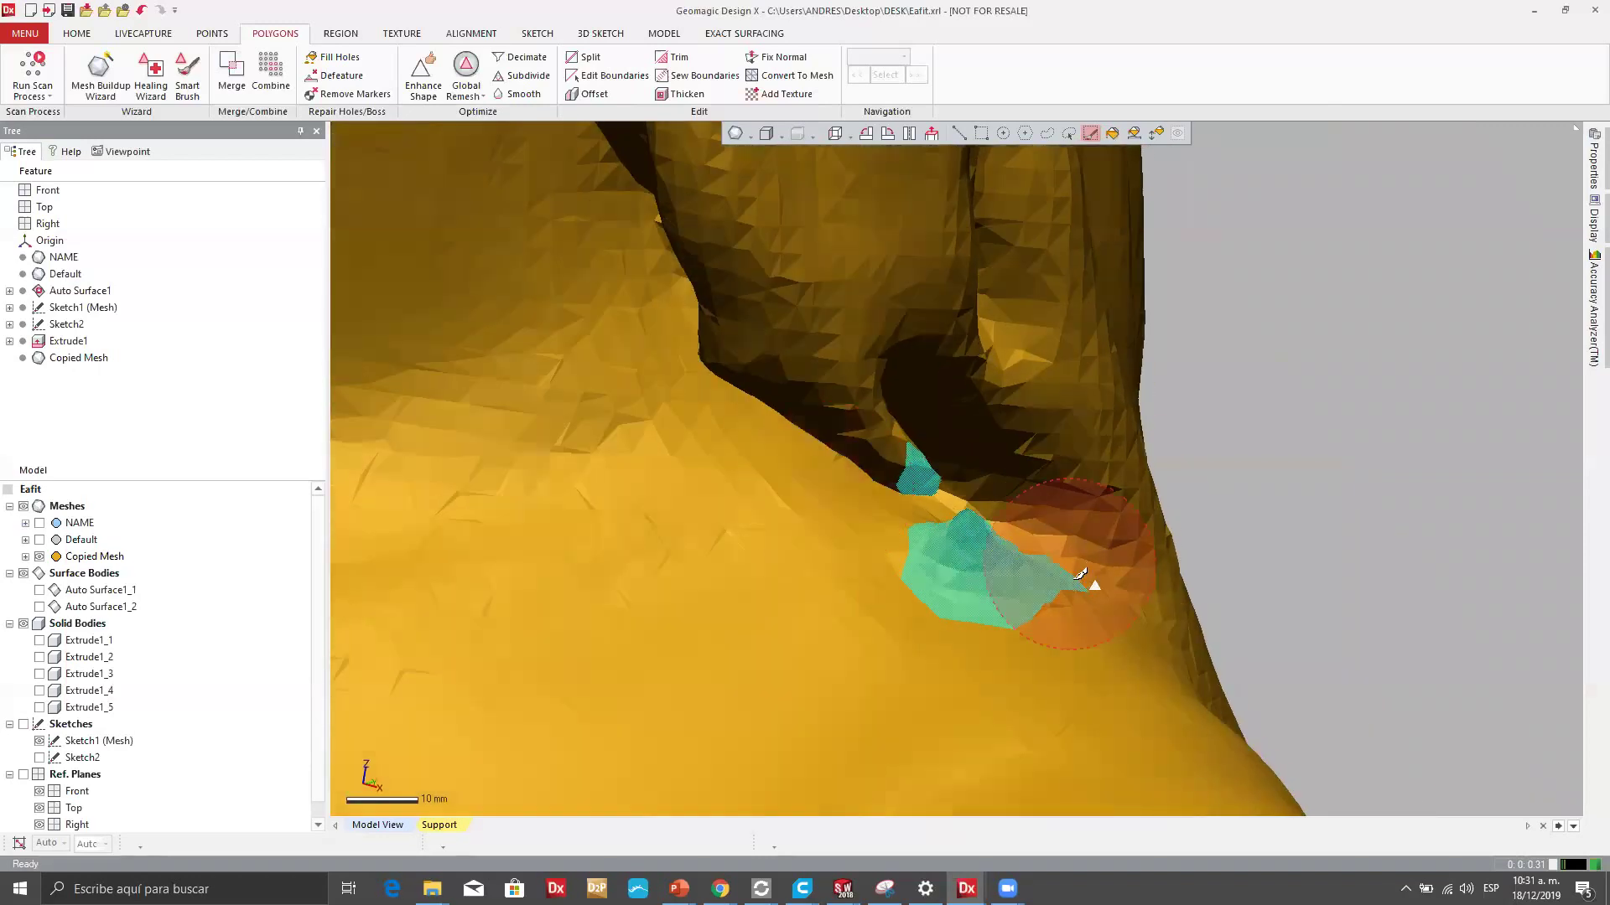
pyautogui.moveTo(944, 406)
pyautogui.mouseDown(button='right')
pyautogui.moveTo(783, 370)
pyautogui.moveTo(881, 413)
pyautogui.mouseUp(button='right')
pyautogui.moveTo(1078, 403)
pyautogui.mouseDown(button='right')
pyautogui.moveTo(706, 343)
pyautogui.moveTo(862, 406)
pyautogui.moveTo(541, 176)
pyautogui.mouseUp(button='right')
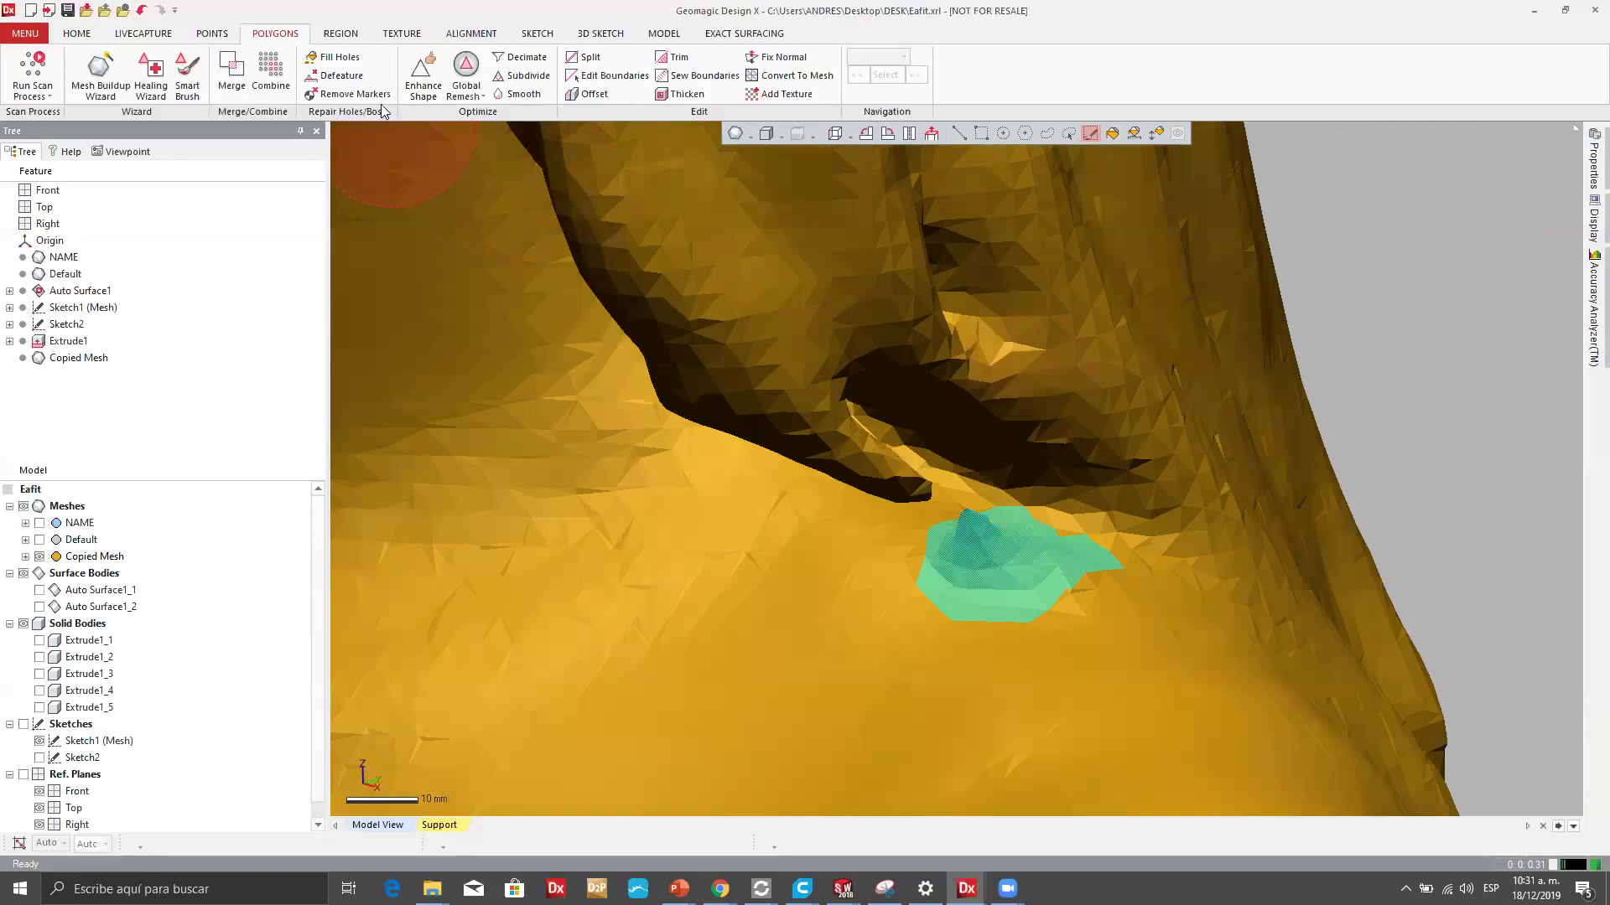
# Defeature the selected shoulder faces using the Fill and Curvature methods with a smoothed boundary.
pyautogui.click(341, 75)
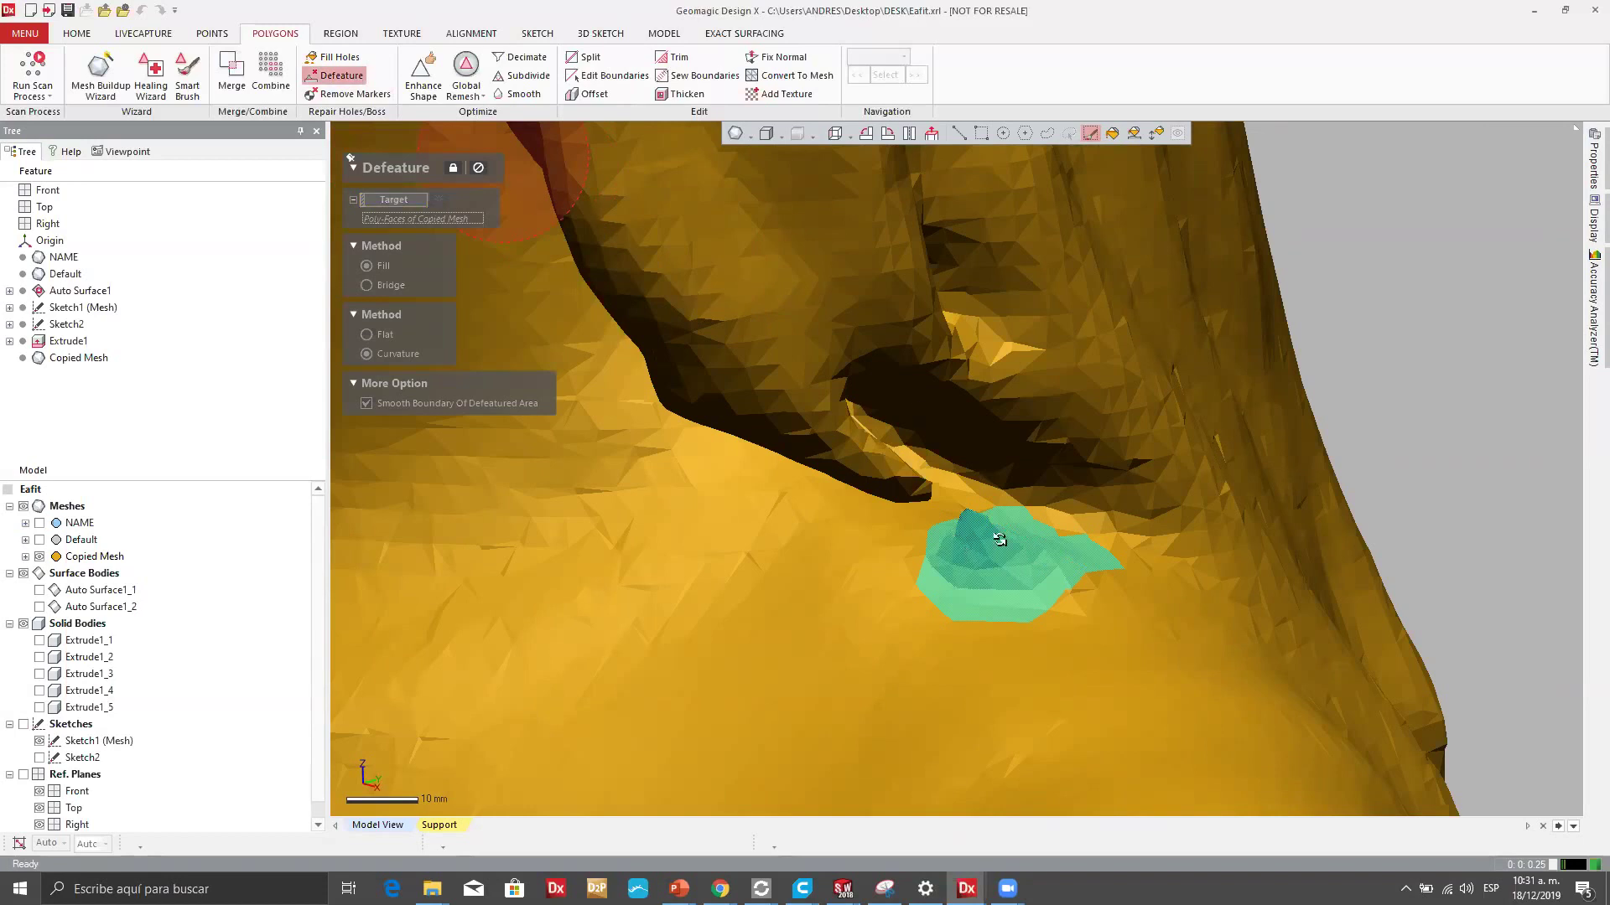
pyautogui.scroll(-3, 1017, 592)
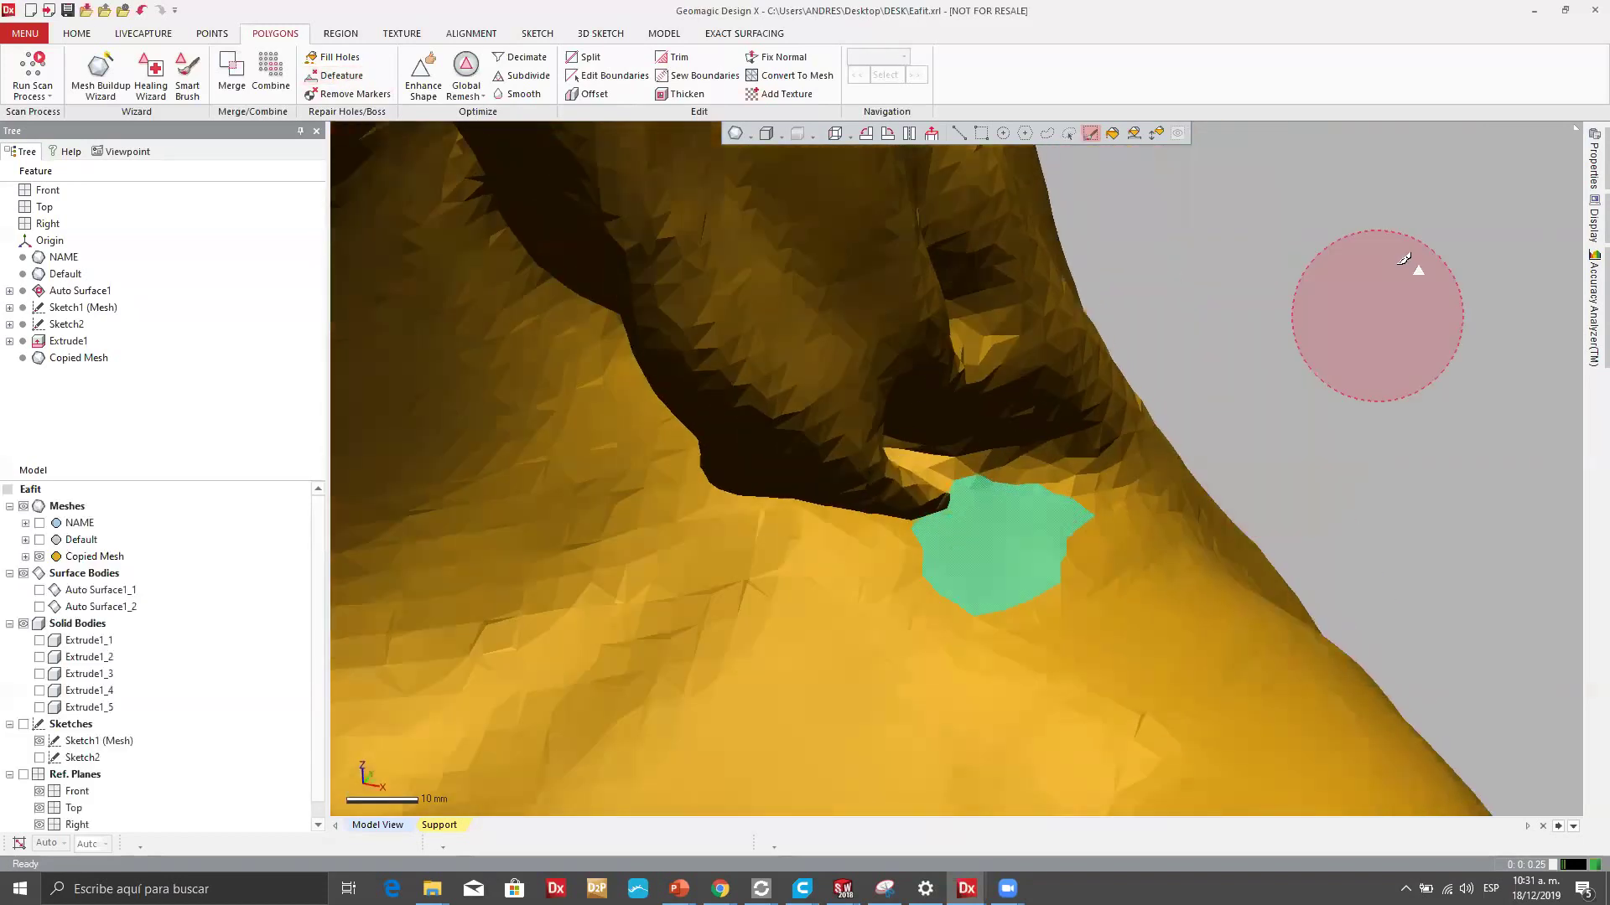
pyautogui.press('Return')
pyautogui.scroll(-5, 1071, 397)
pyautogui.moveTo(988, 460); pyautogui.dragTo(1045, 600, button='right')
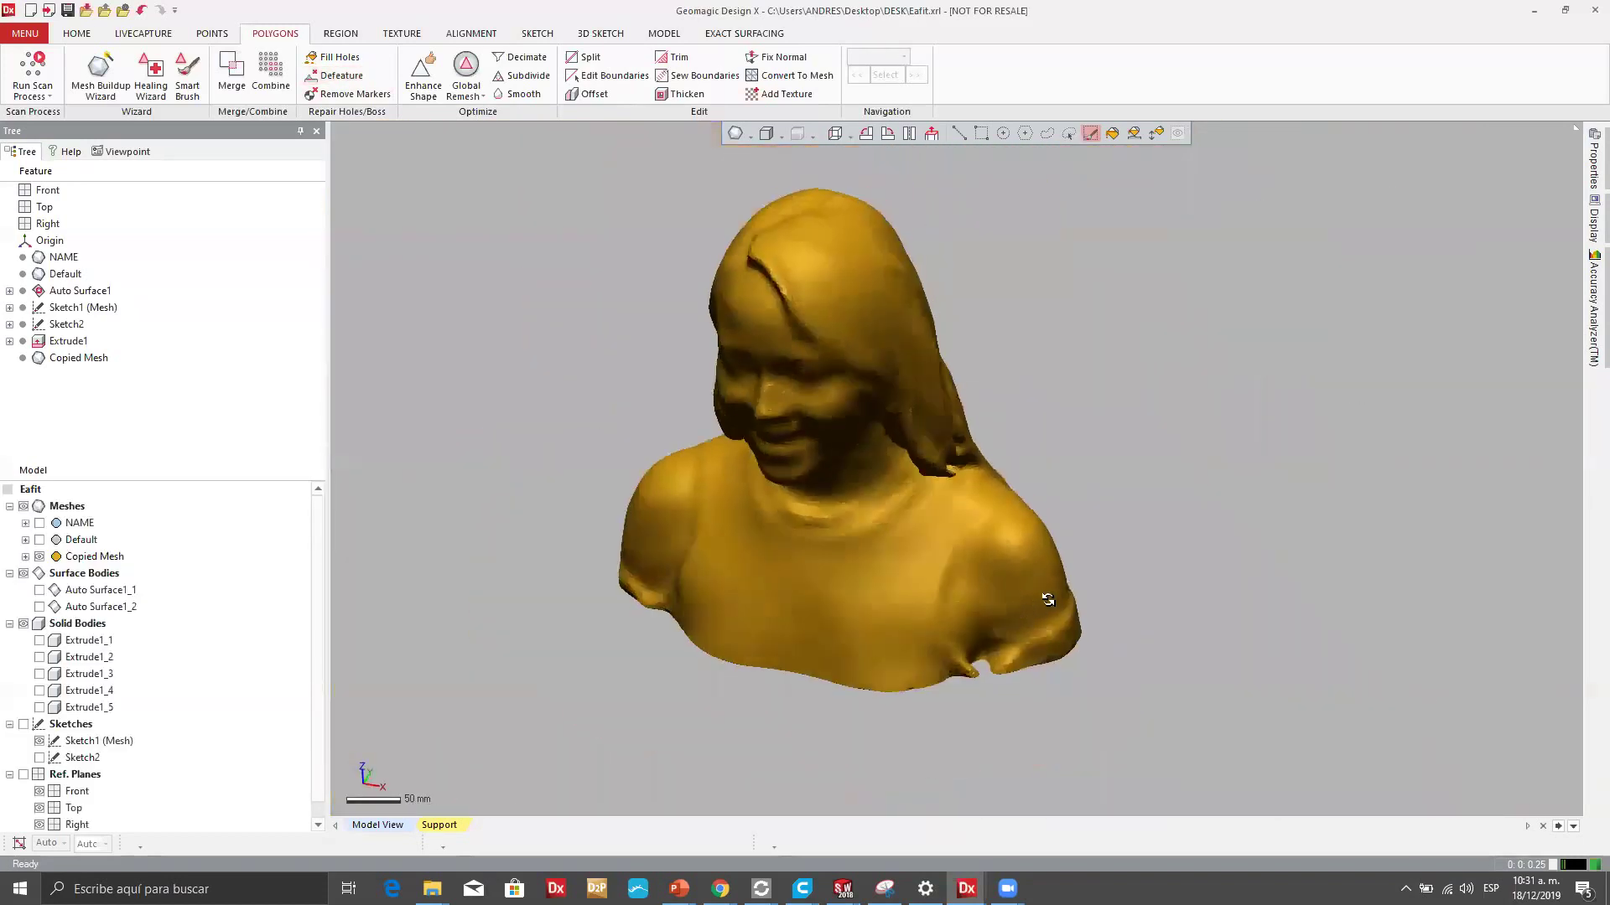
pyautogui.scroll(5, 826, 393)
pyautogui.moveTo(807, 369); pyautogui.dragTo(805, 205, button='right')
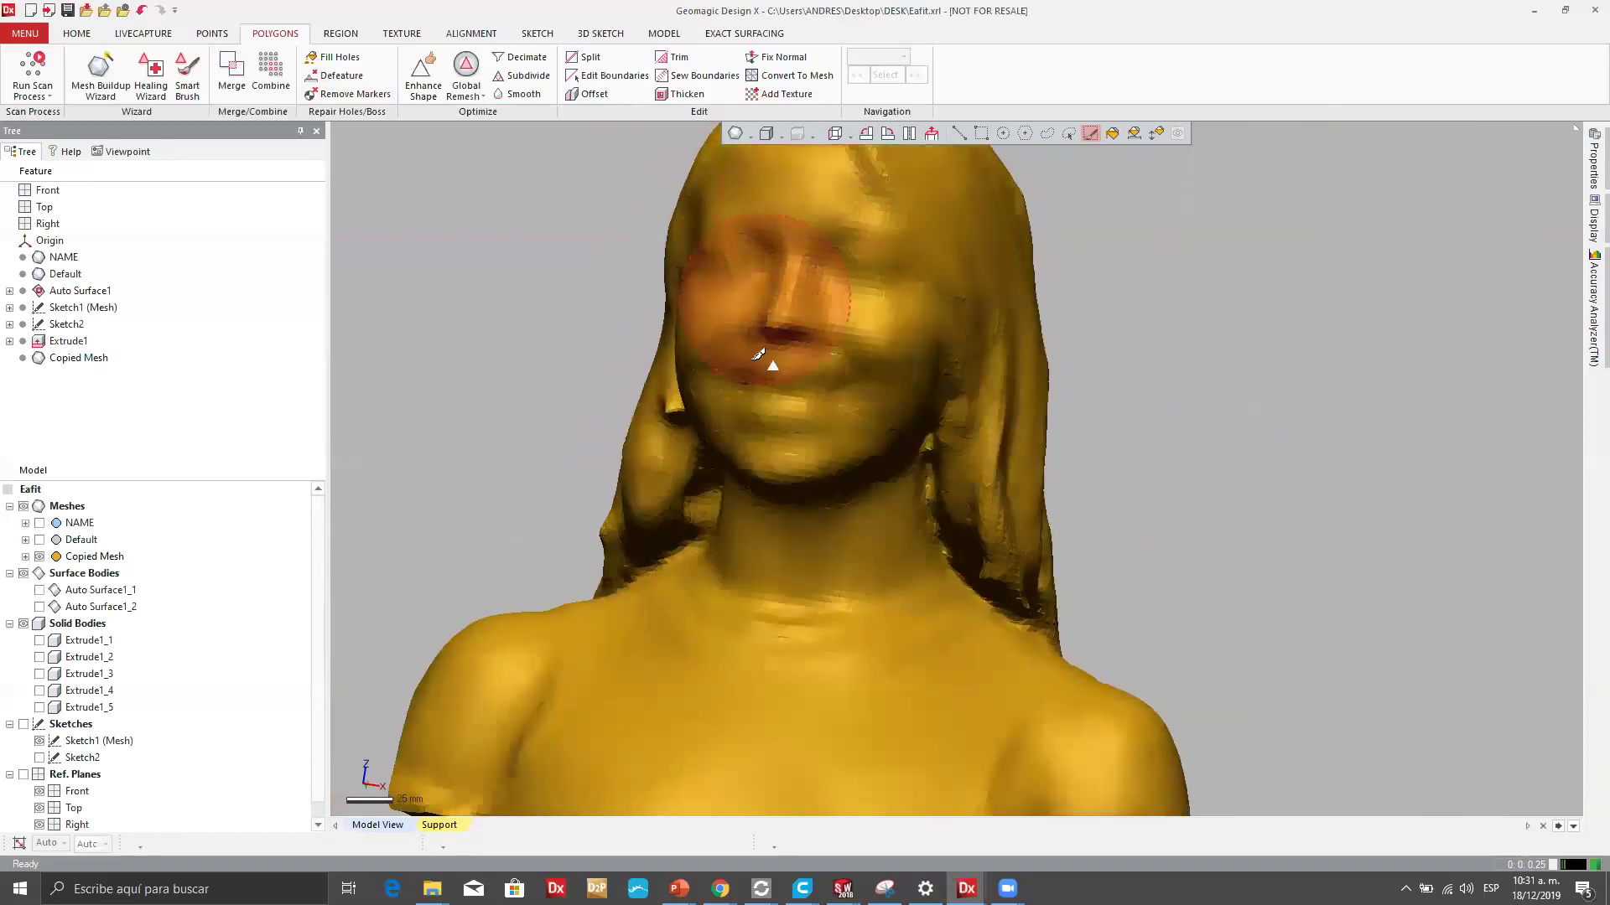
pyautogui.moveTo(765, 355); pyautogui.dragTo(819, 413, button='right')
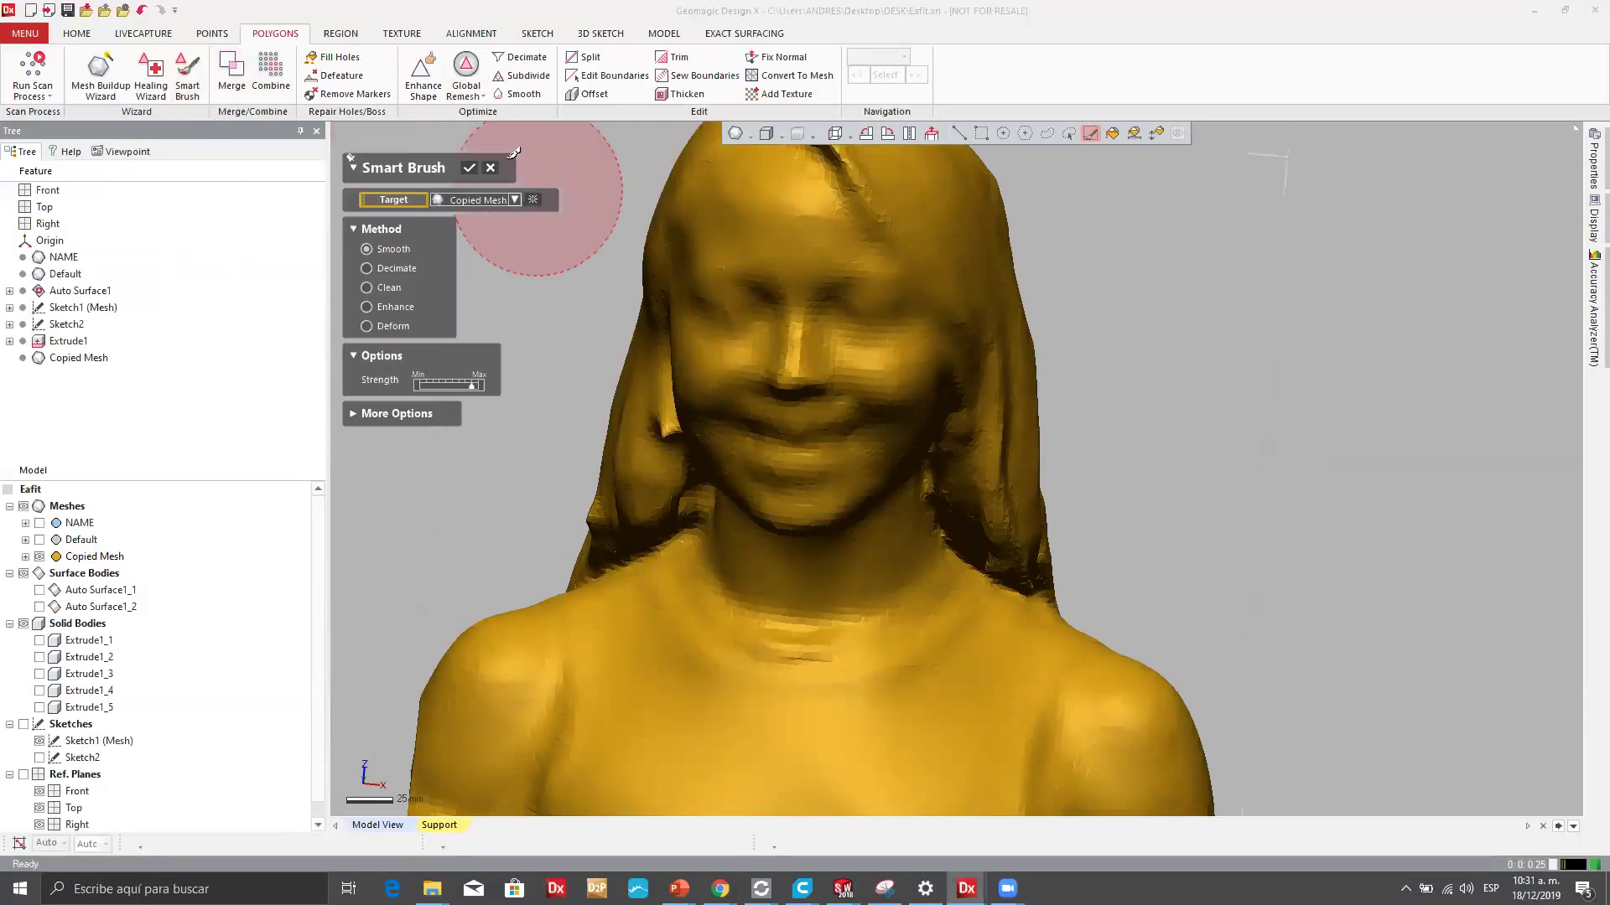
pyautogui.click(492, 168)
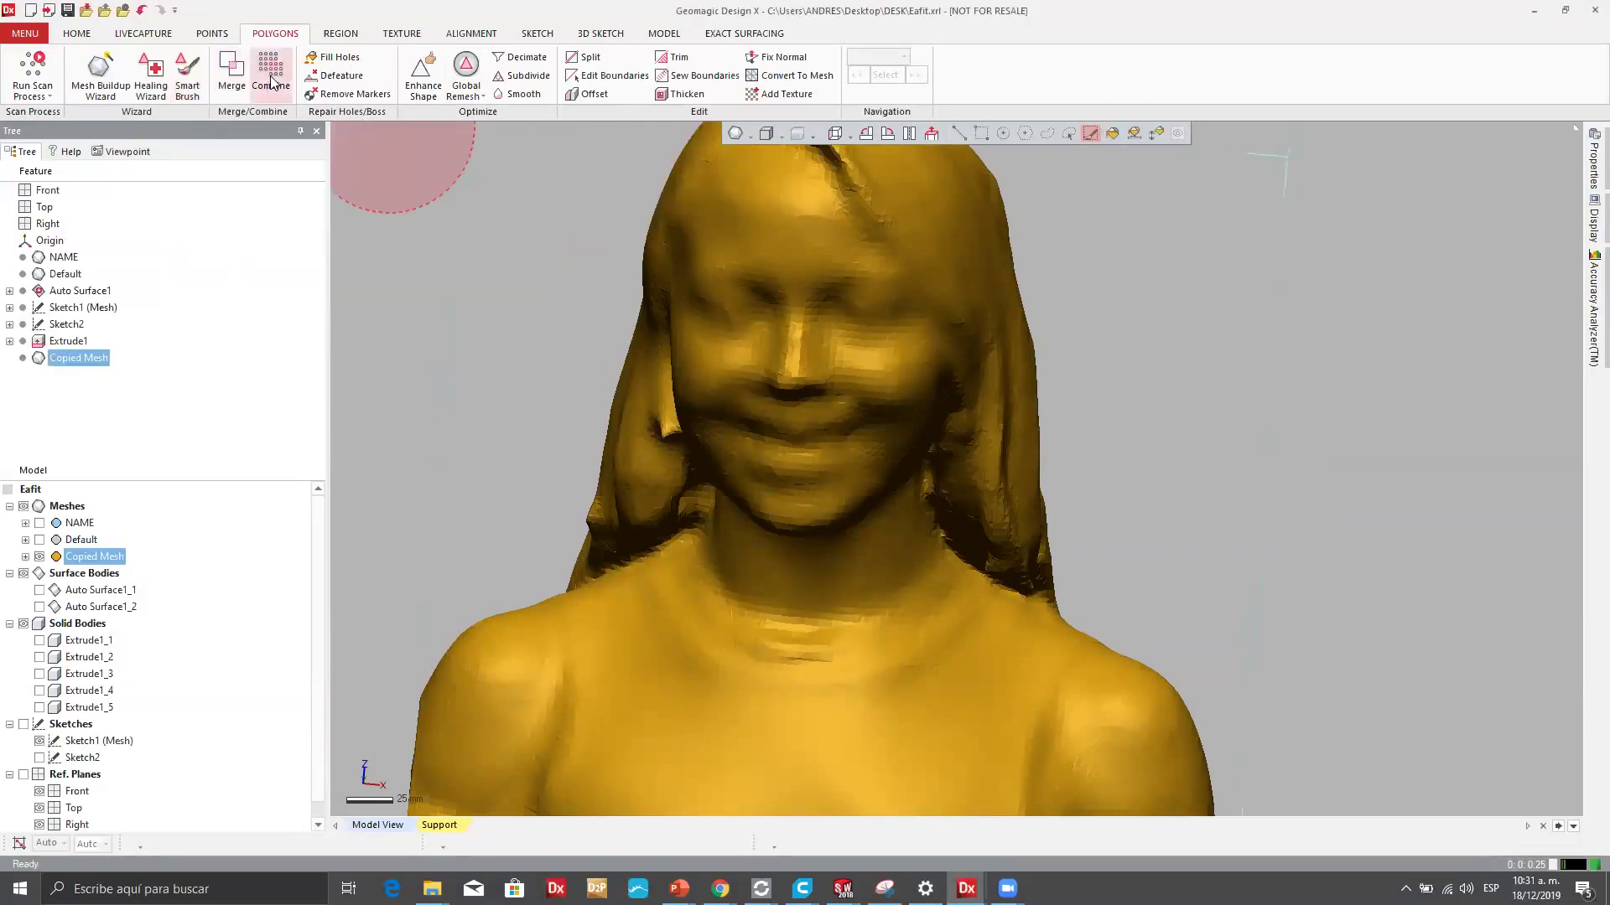
pyautogui.click(466, 91)
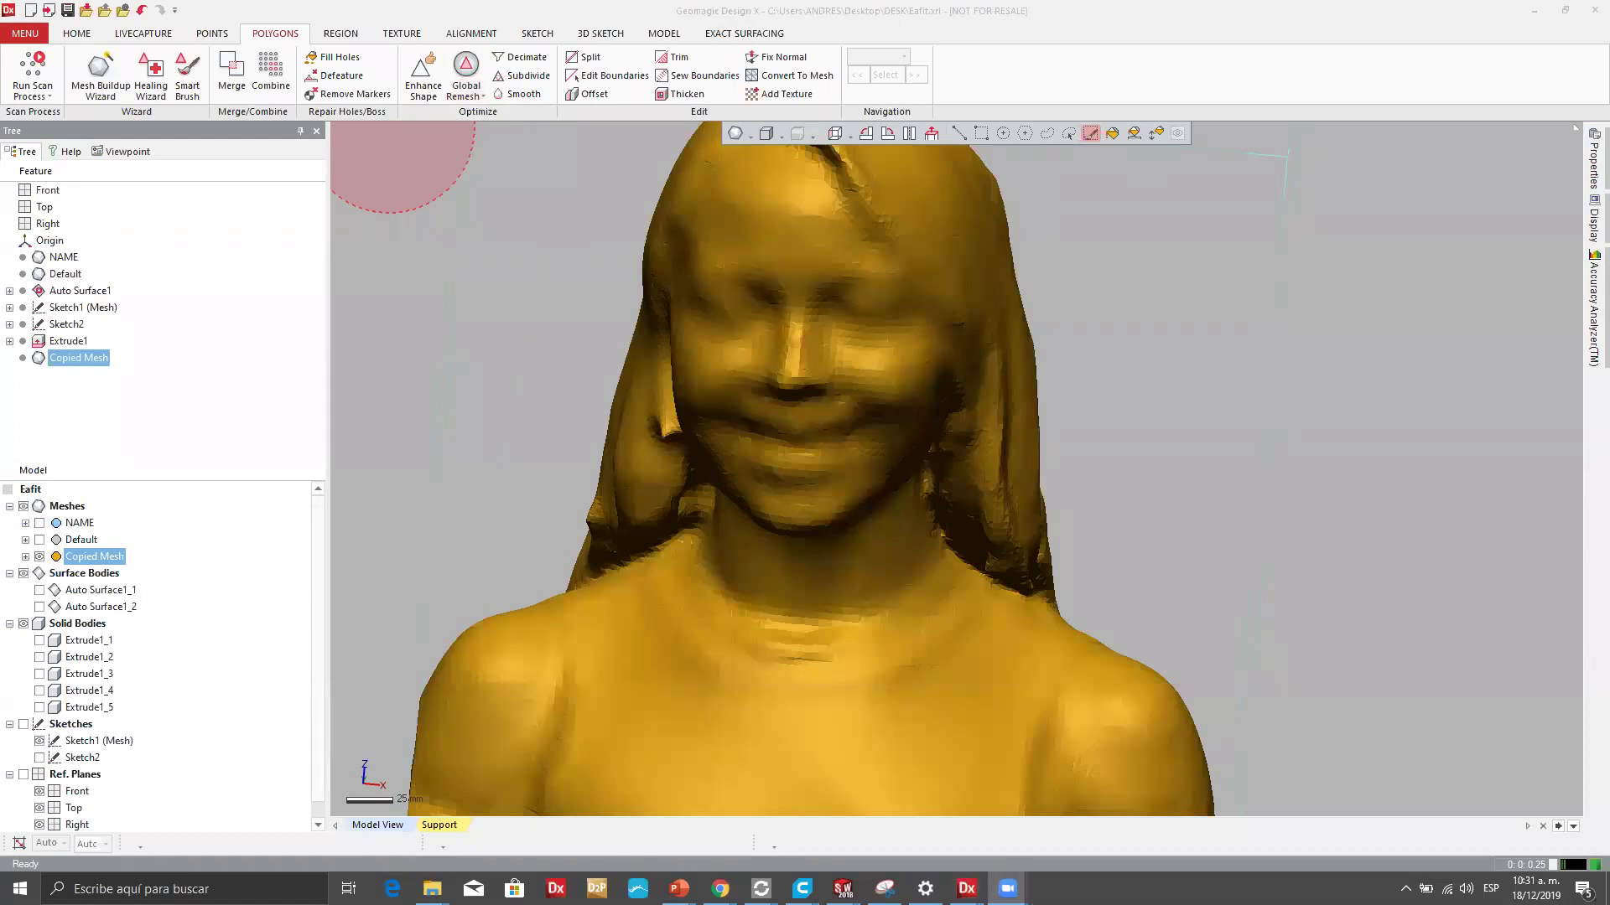
pyautogui.click(474, 103)
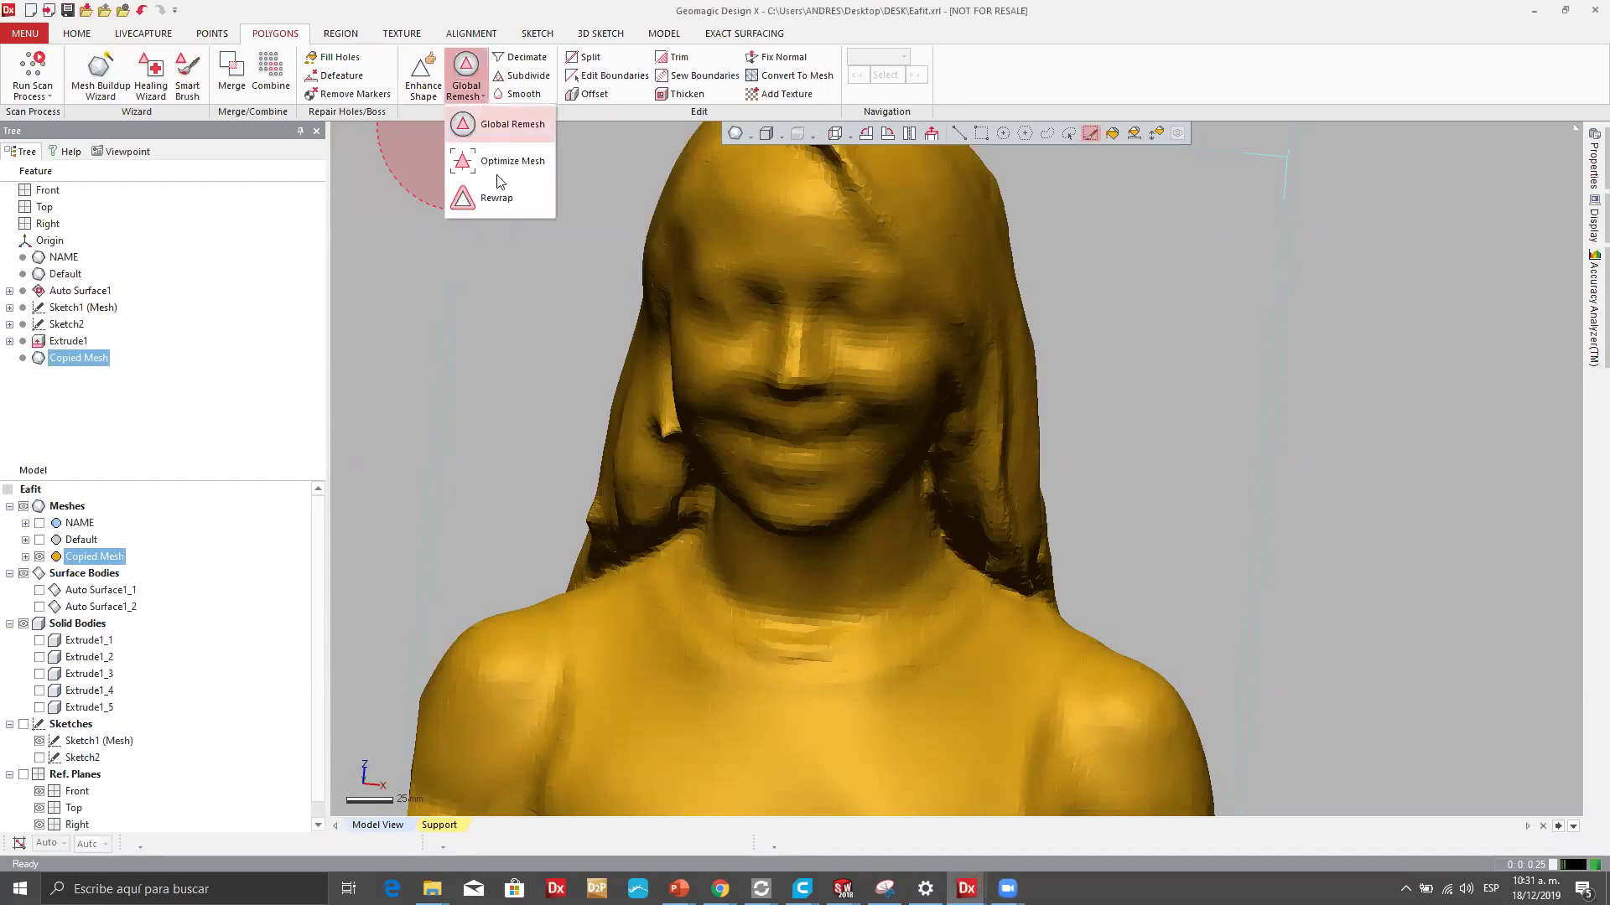
pyautogui.click(512, 126)
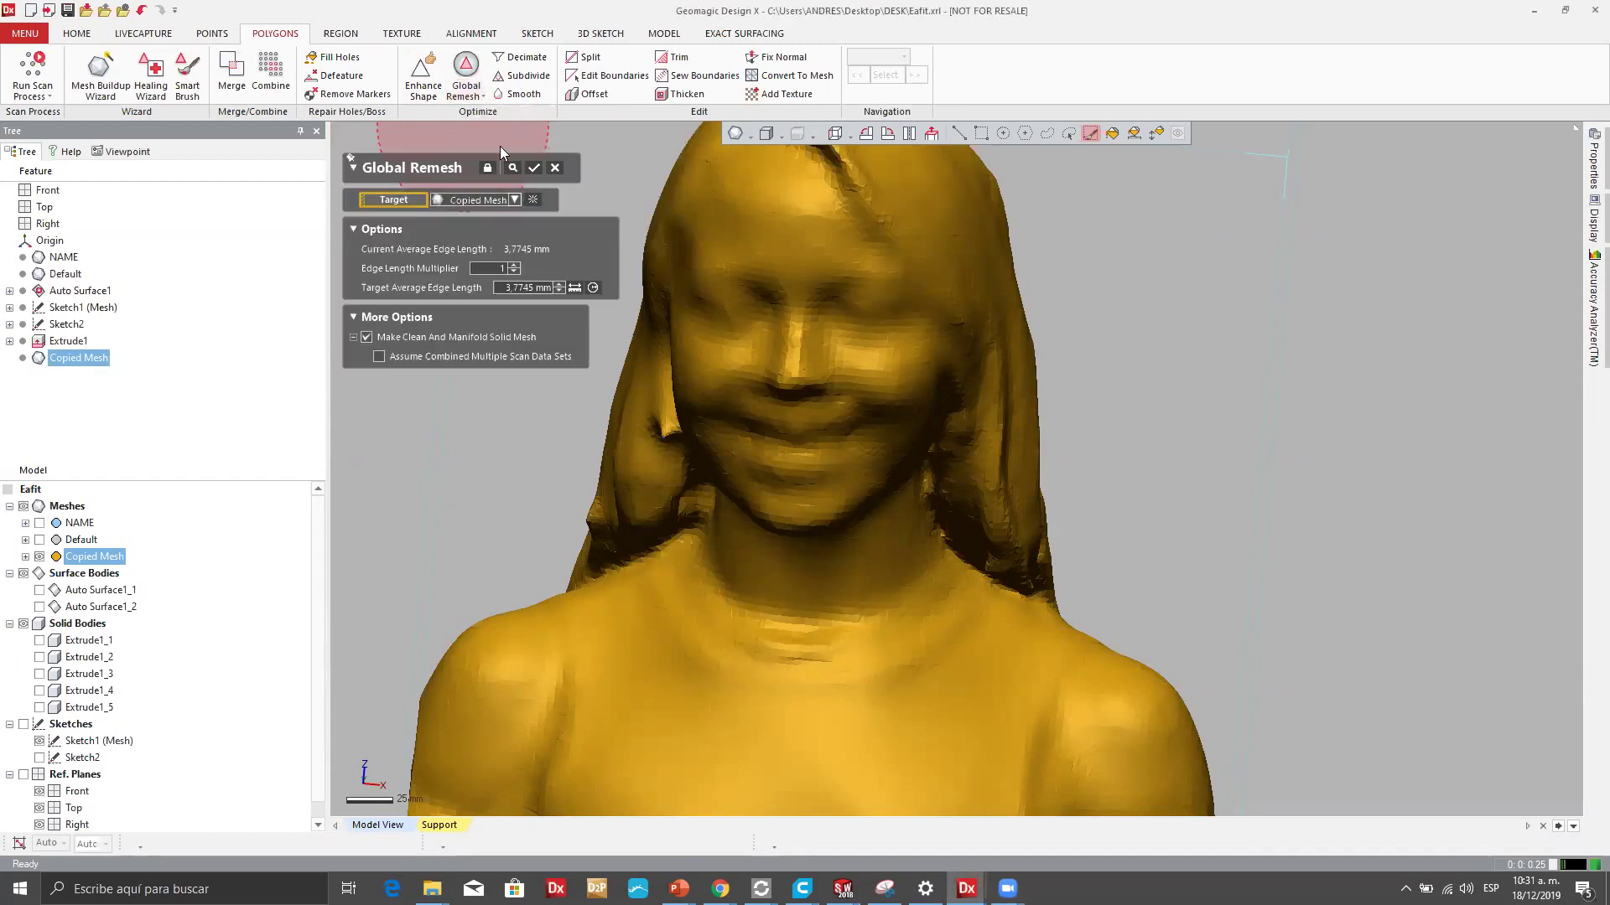
pyautogui.click(557, 169)
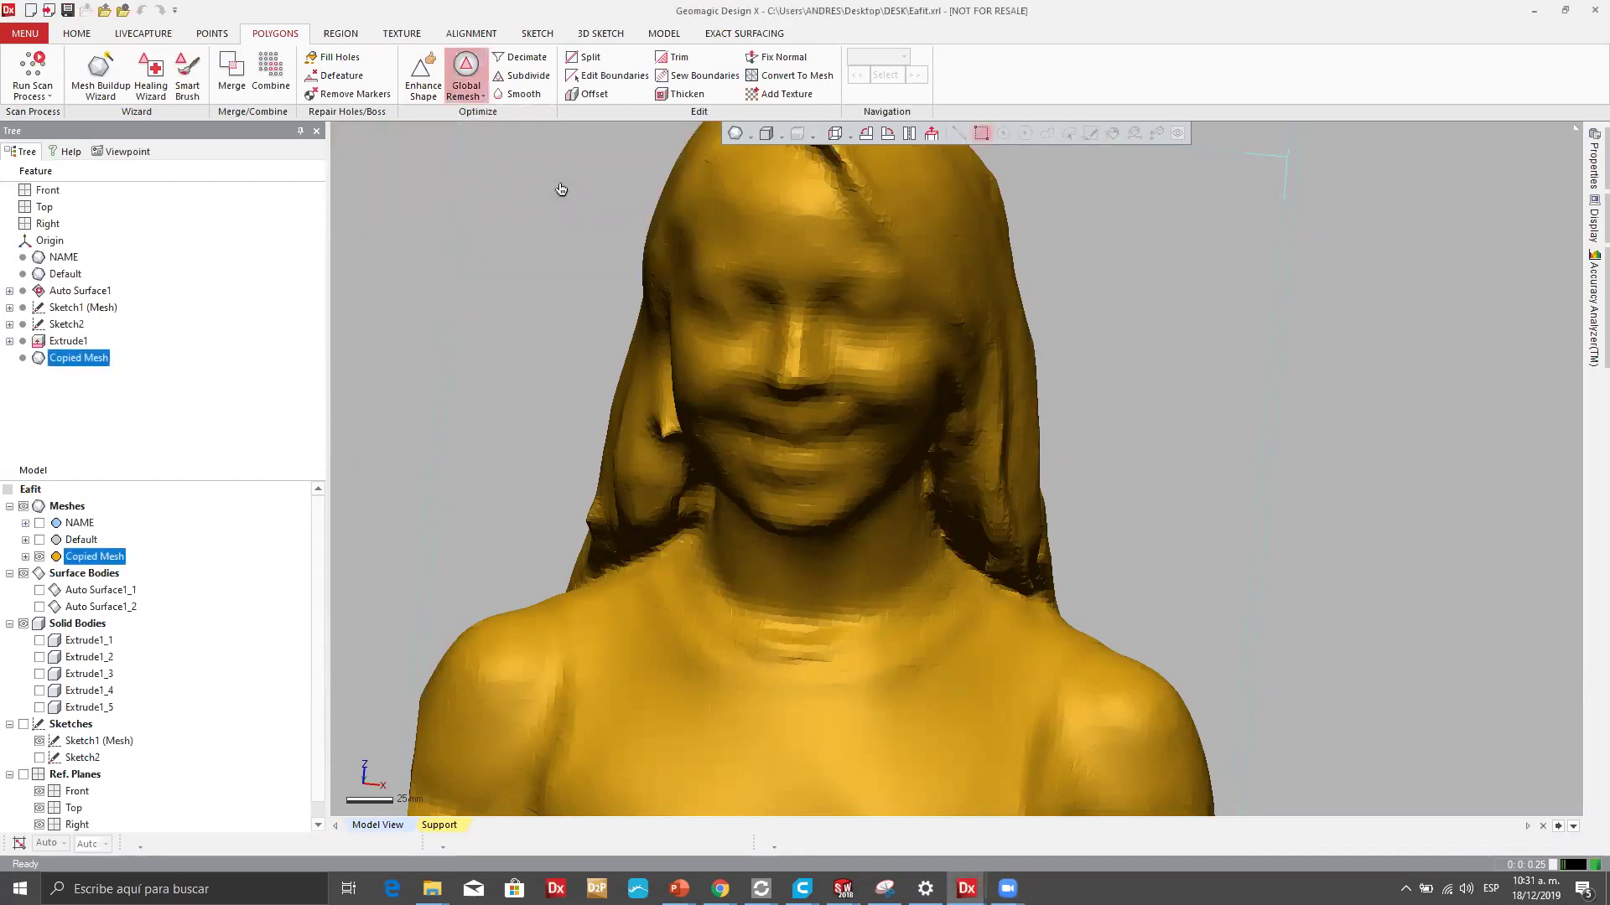
# Put the bust project away and switch to the Geomagic Design X window with the formlabs bracket project.
pyautogui.click(1531, 14)
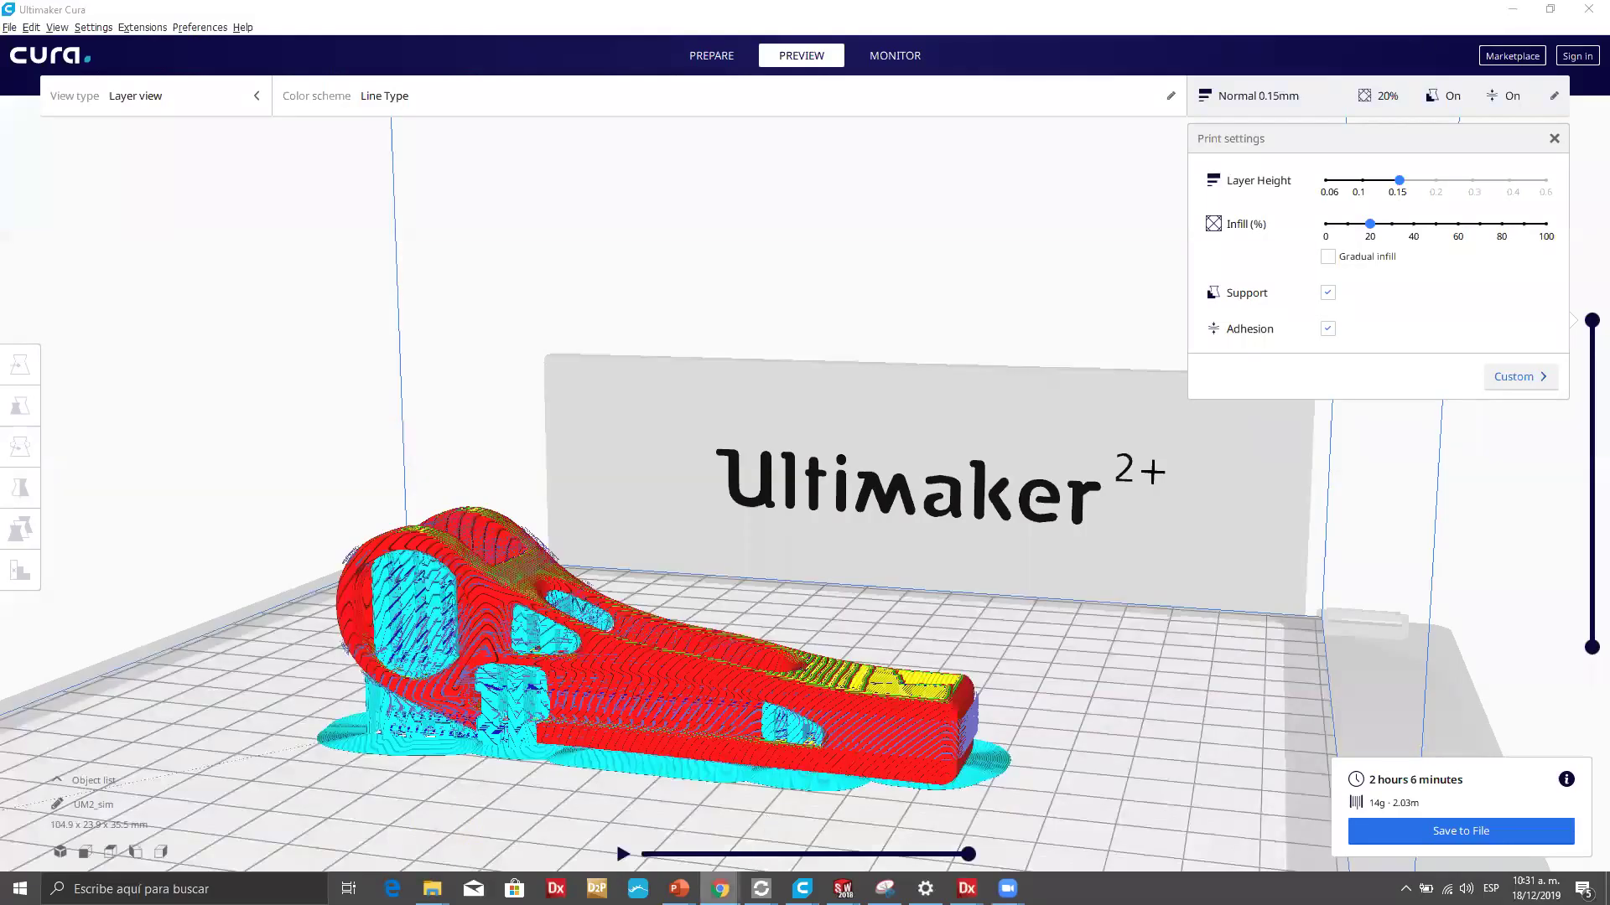
pyautogui.moveTo(967, 888)
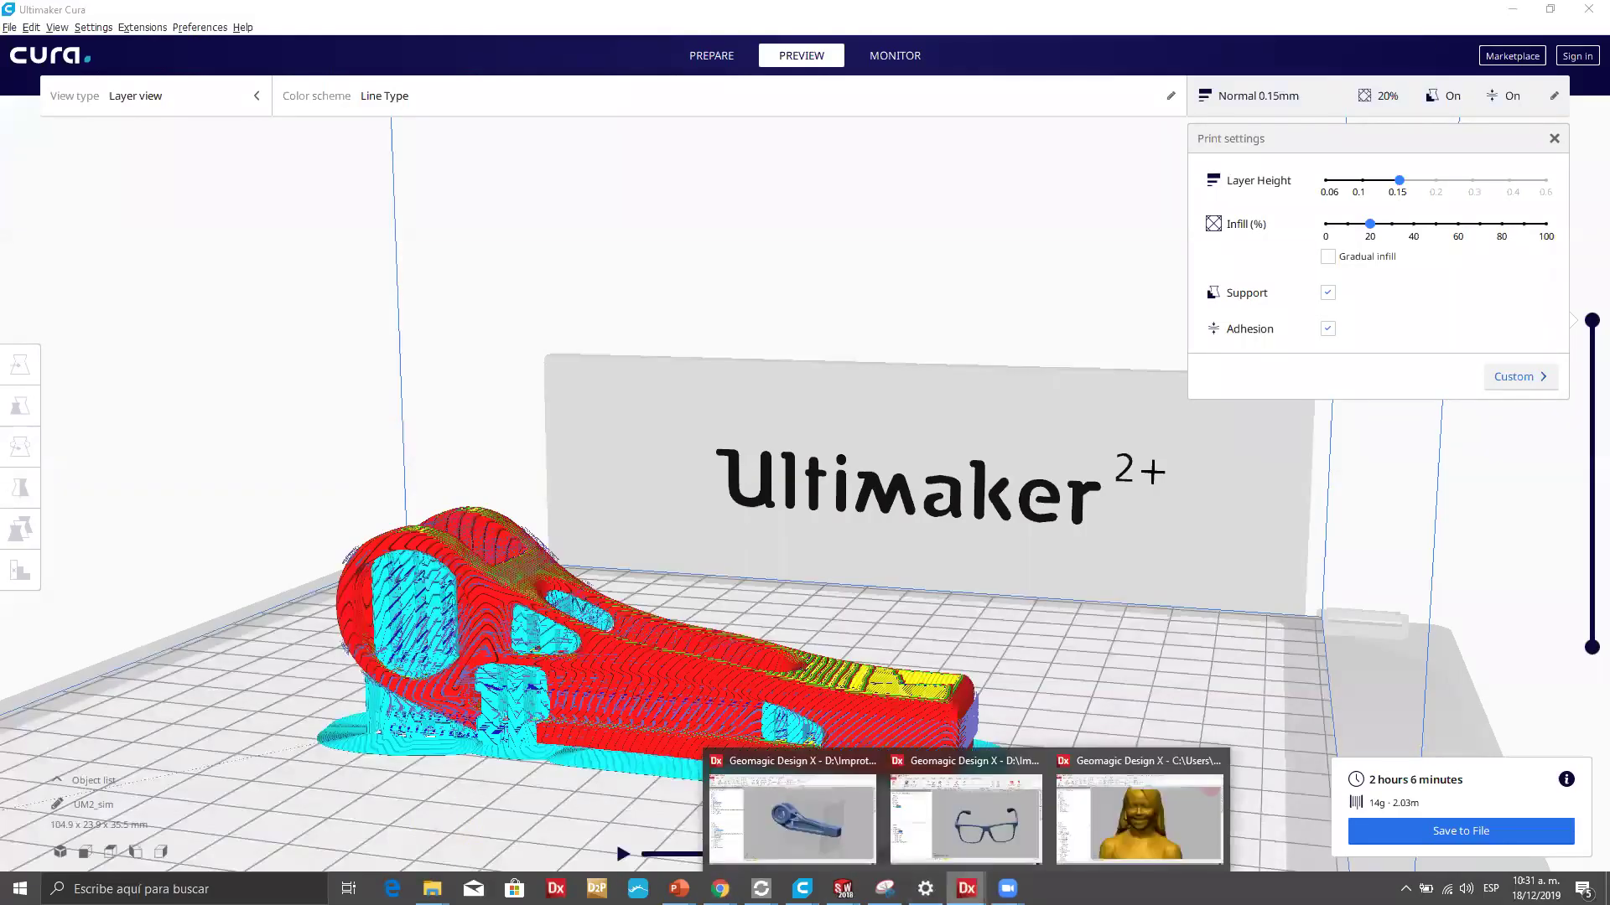
pyautogui.click(845, 833)
pyautogui.moveTo(872, 467); pyautogui.dragTo(863, 431, button='right')
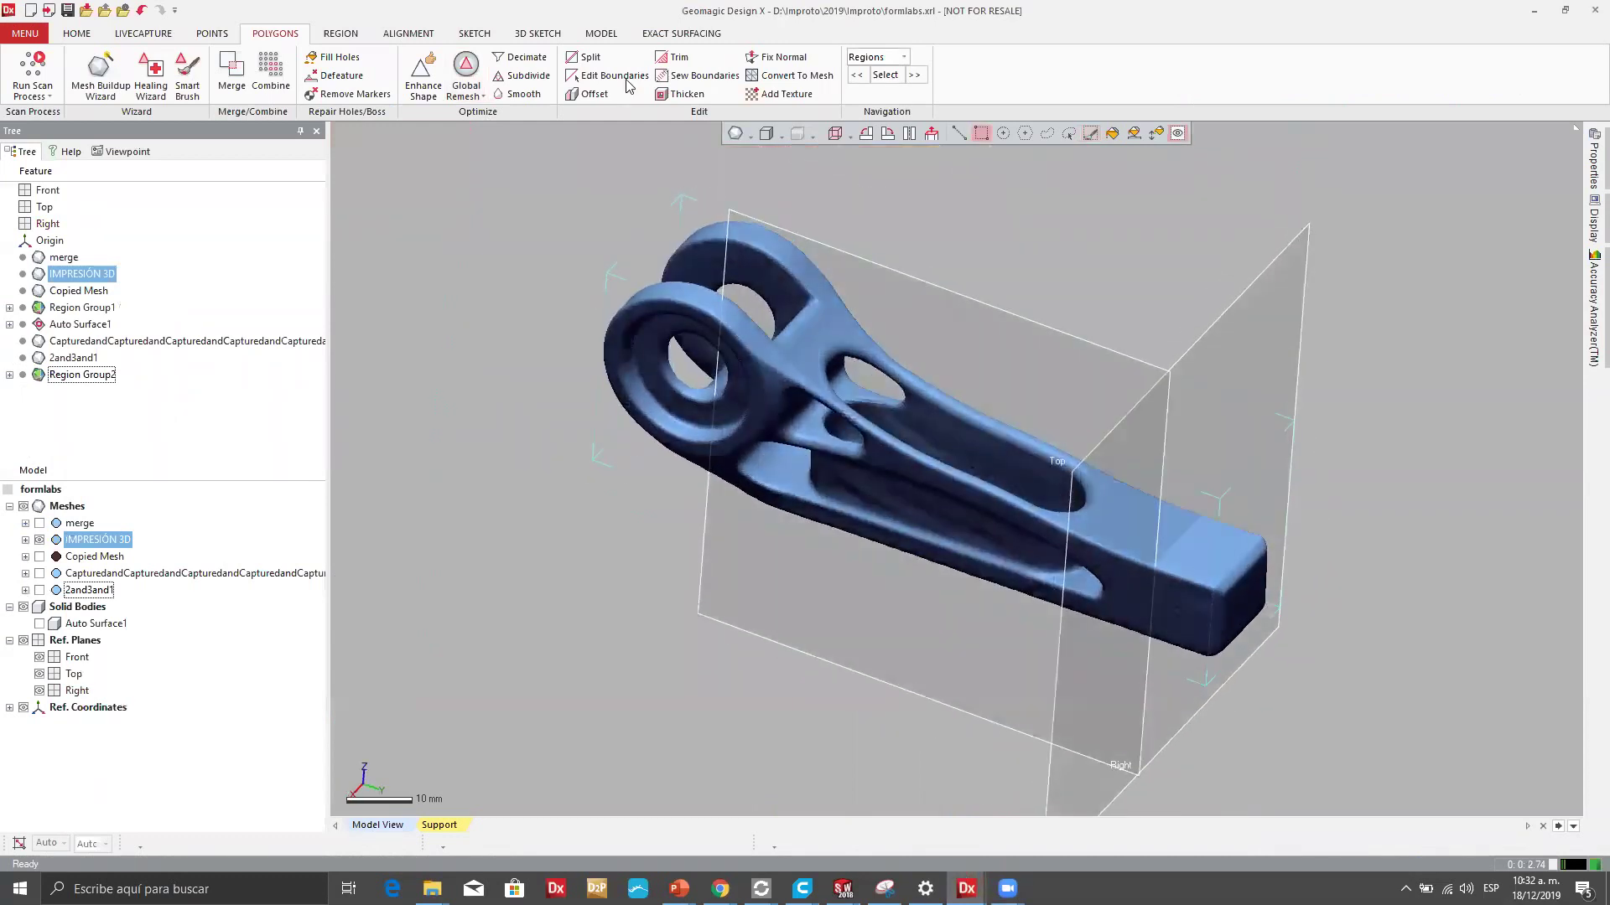
# Run Auto Surface on the IMPRESIÓN 3D mesh as Mechanical, with auto-estimated patch count and Adaptive fitting.
pyautogui.click(678, 37)
pyautogui.click(38, 71)
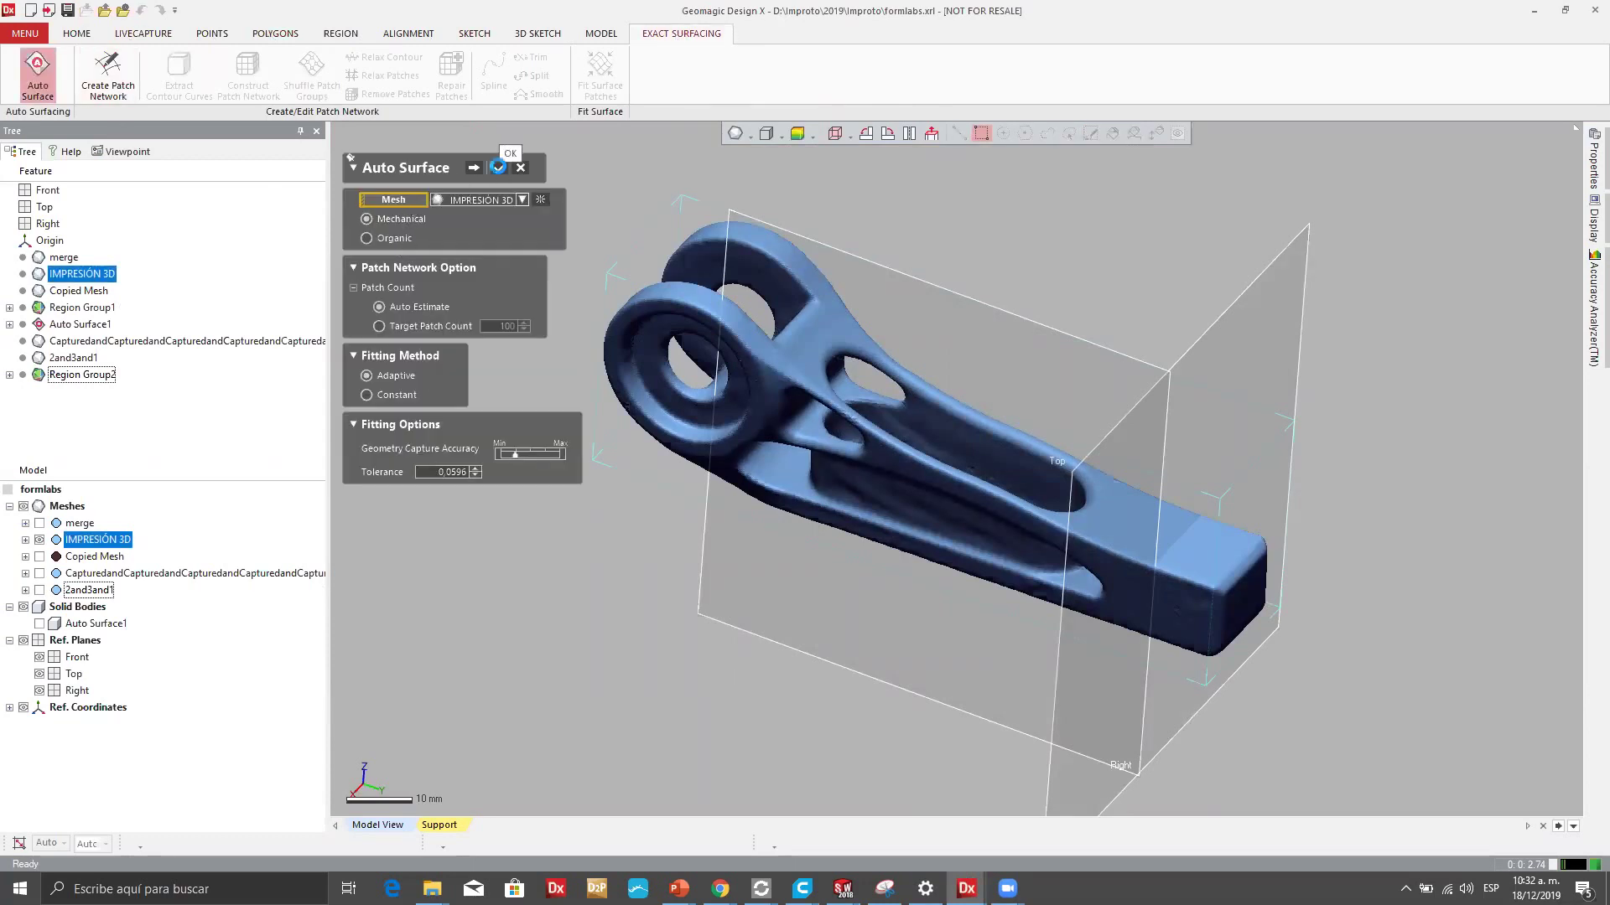
pyautogui.click(497, 167)
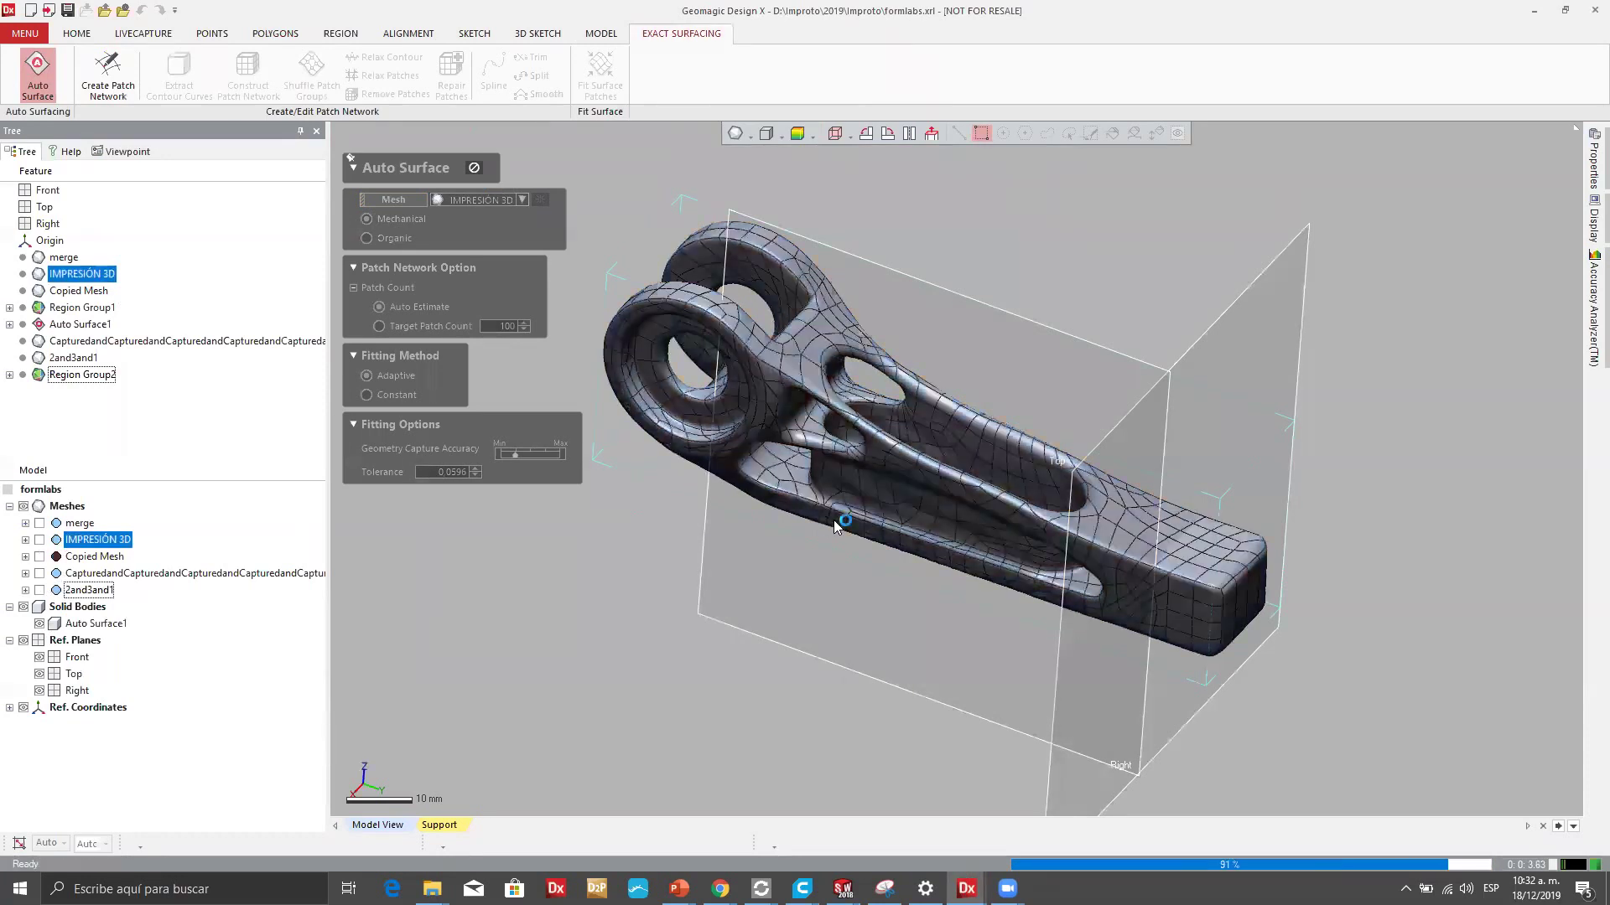
pyautogui.scroll(3, 905, 408)
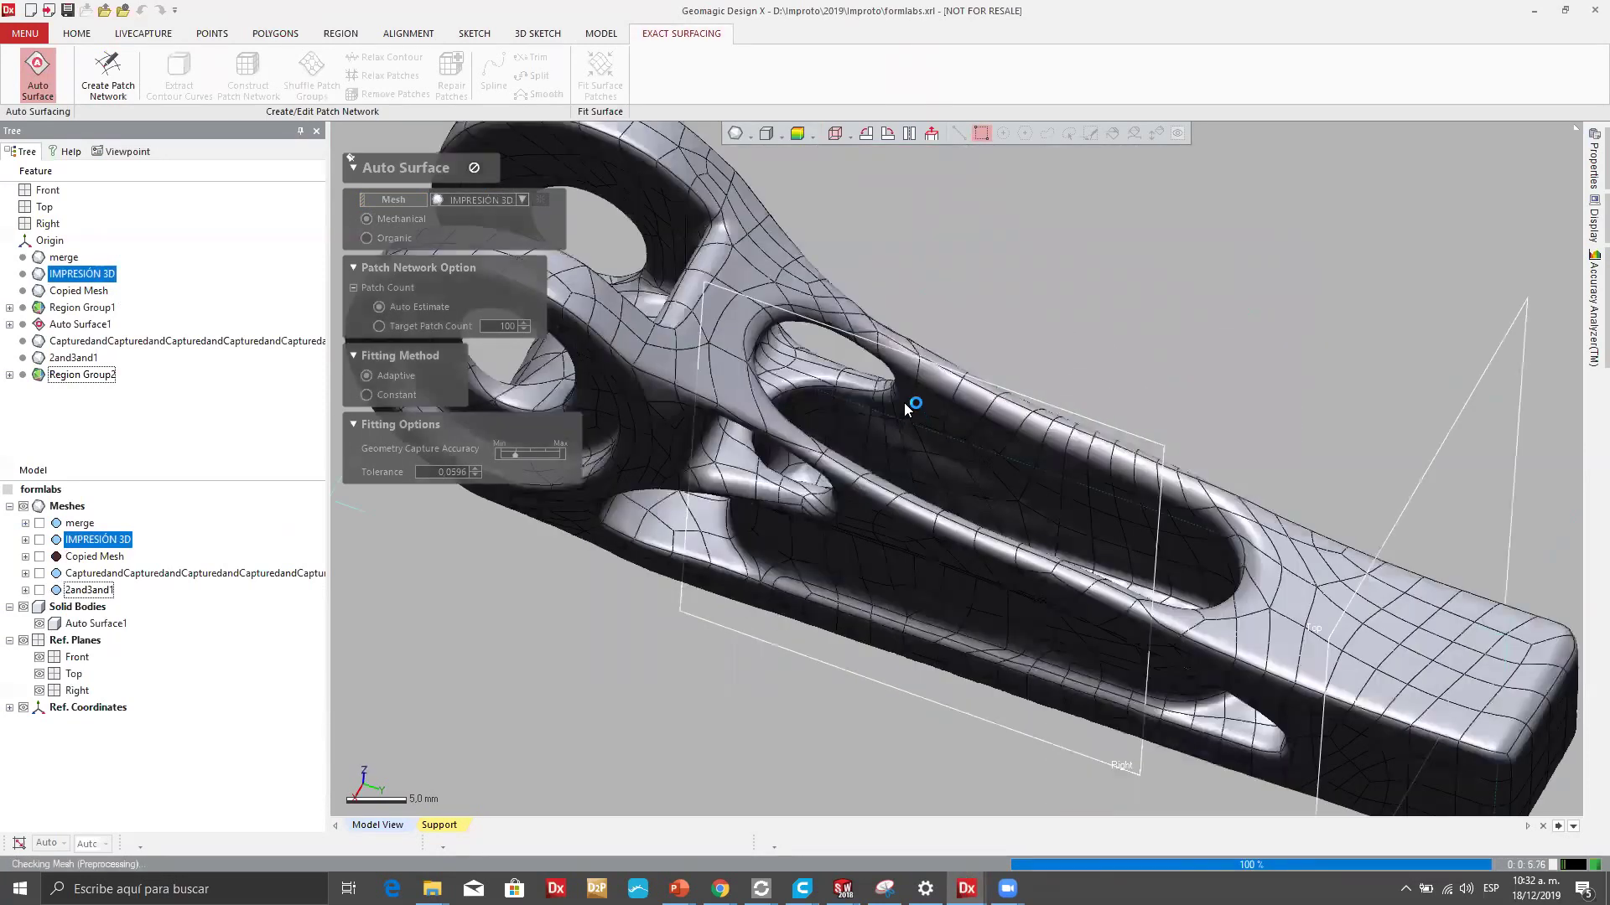
pyautogui.scroll(-2, 905, 408)
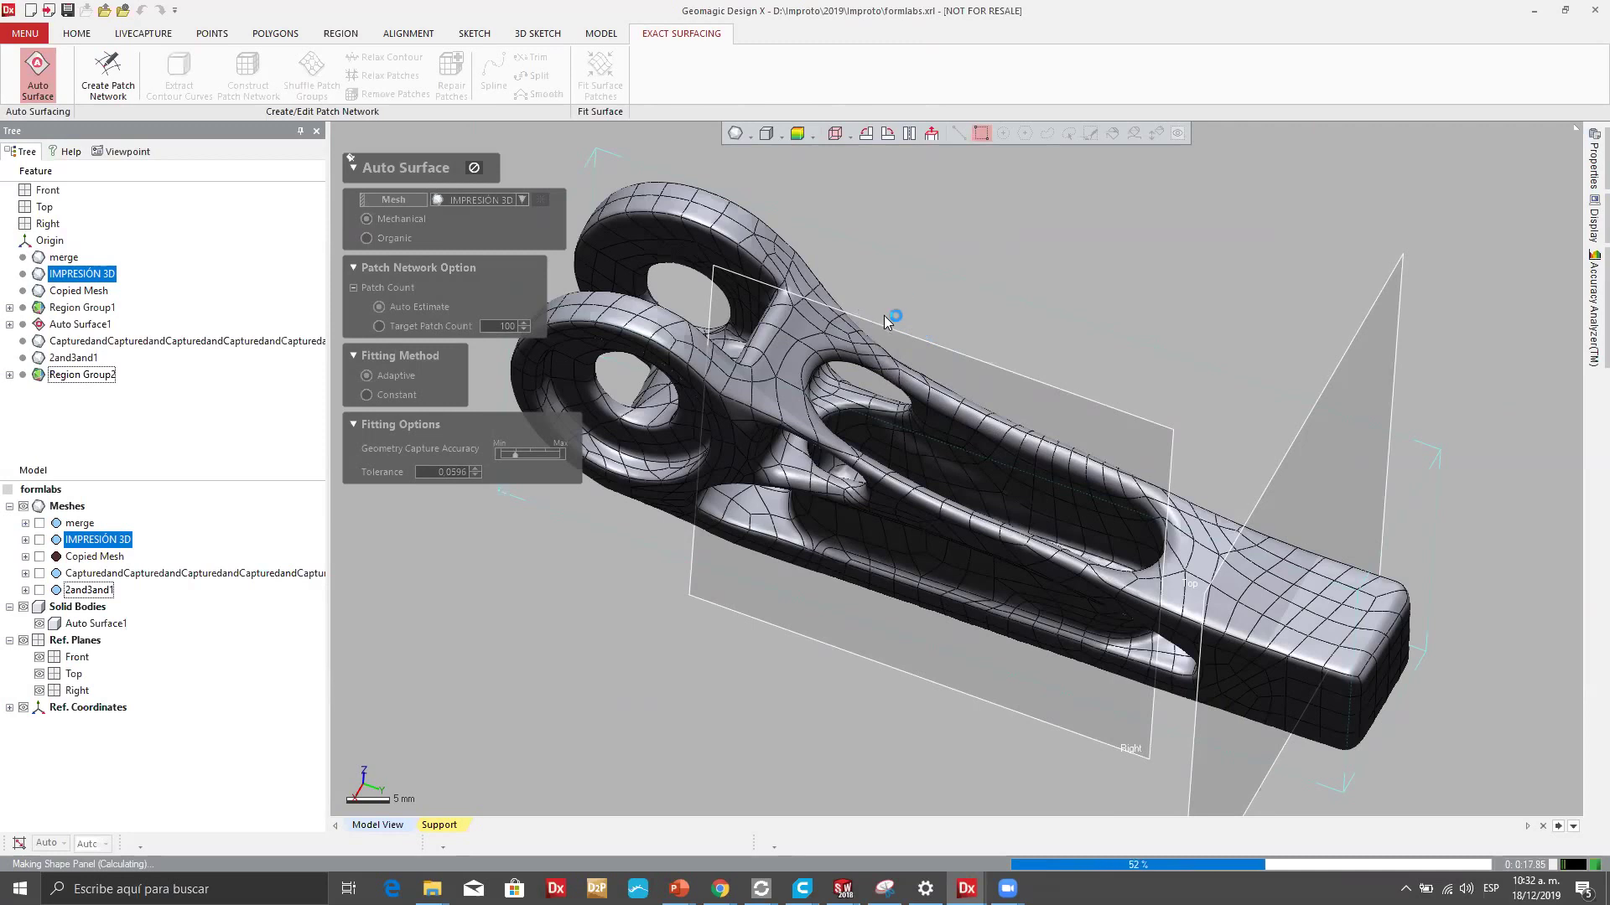
# Hide the Auto Surface1 solid, show the IMPRESIÓN 3D mesh again and bring up the SOLIDWORKS LiveTransfer command.
pyautogui.click(40, 623)
pyautogui.click(39, 540)
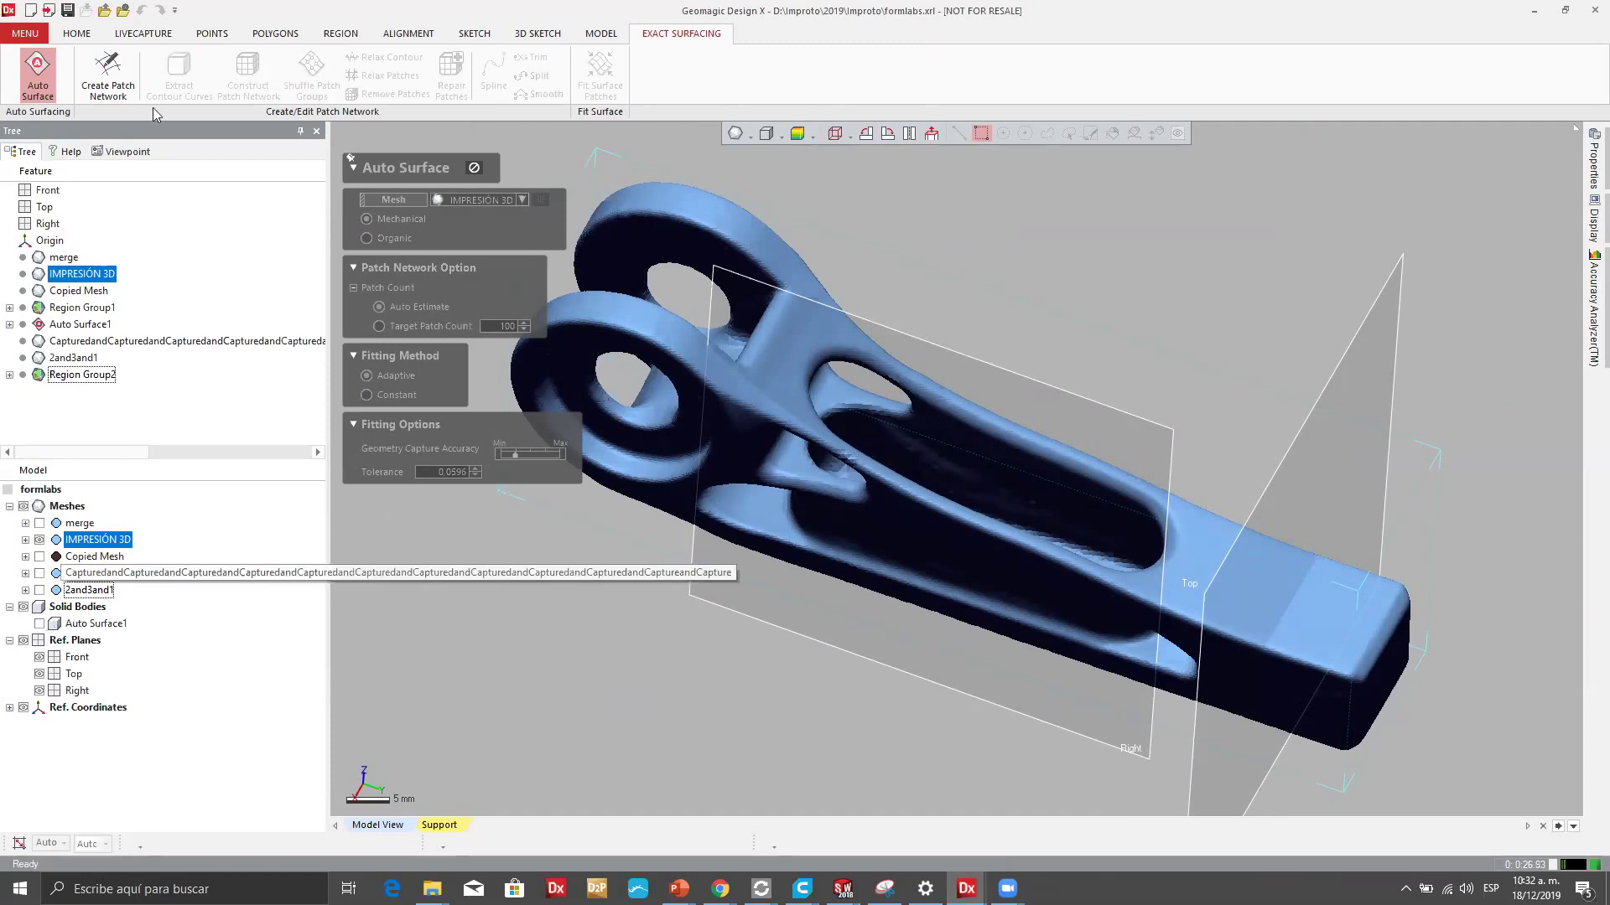
pyautogui.click(84, 37)
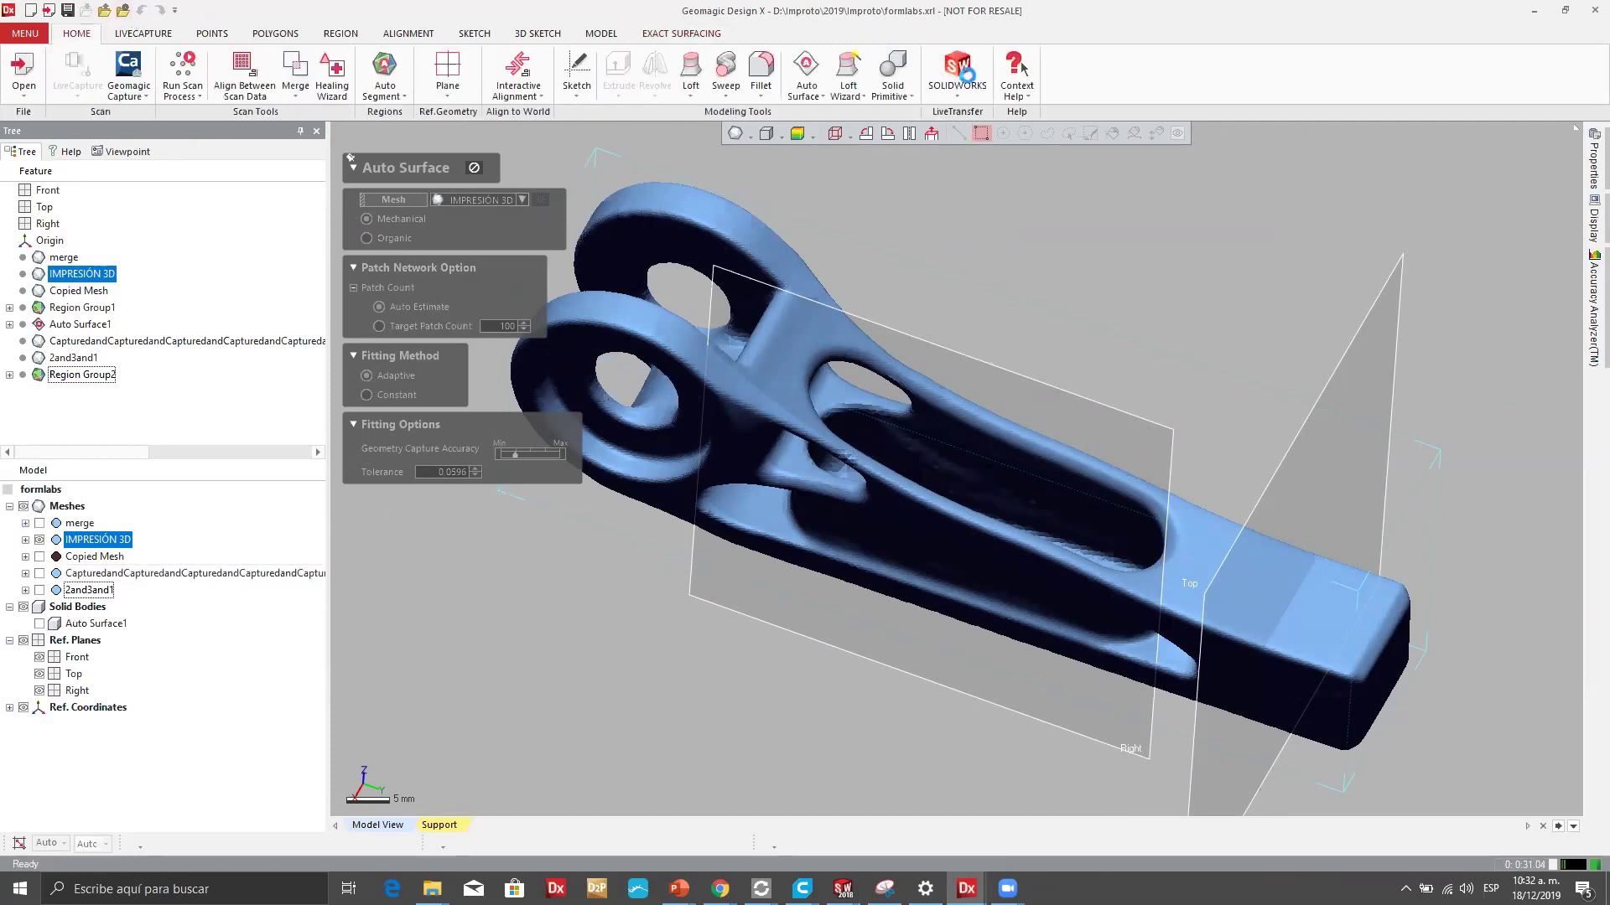
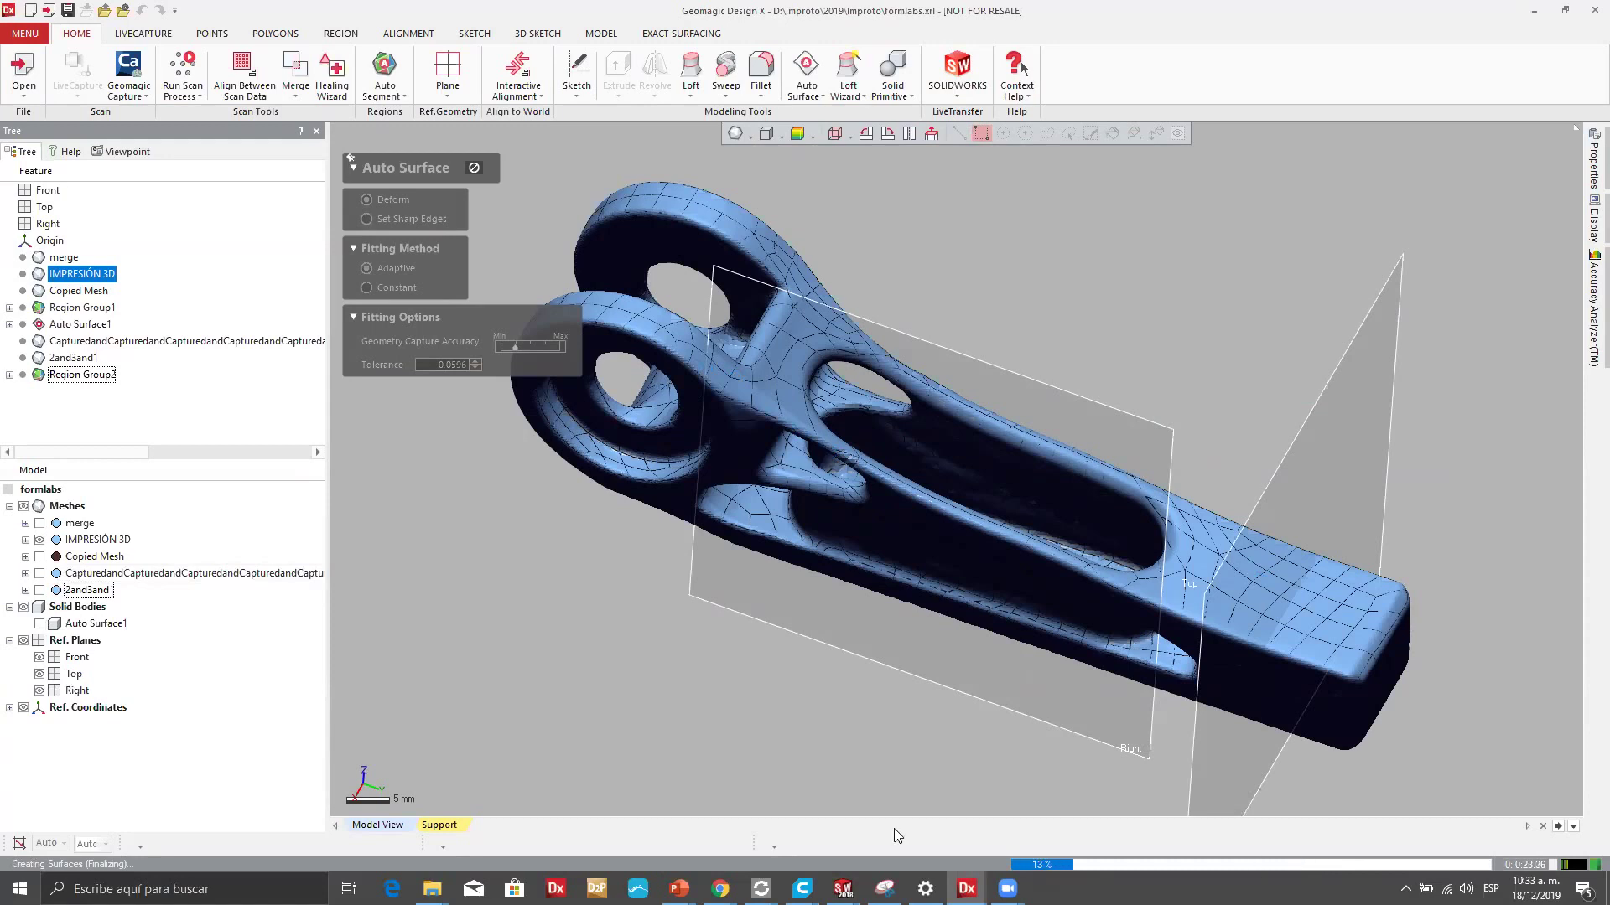
# Switch to the SIM part in SOLIDWORKS, maximize it and highlight the imported solid to examine its surface patches.
pyautogui.moveTo(857, 866)
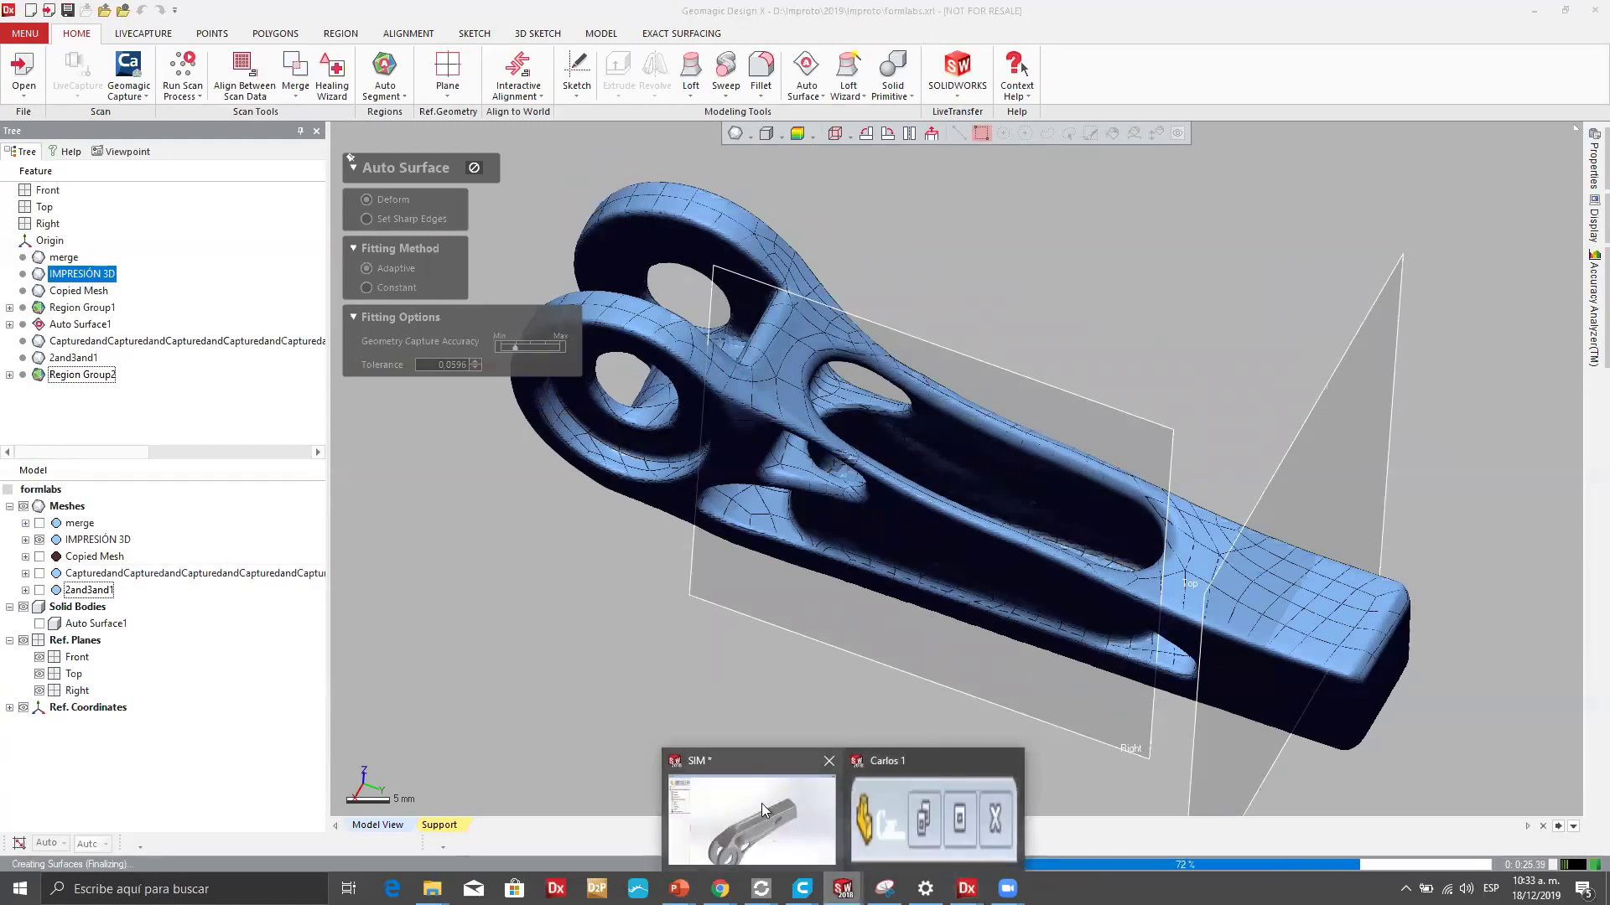
pyautogui.click(761, 803)
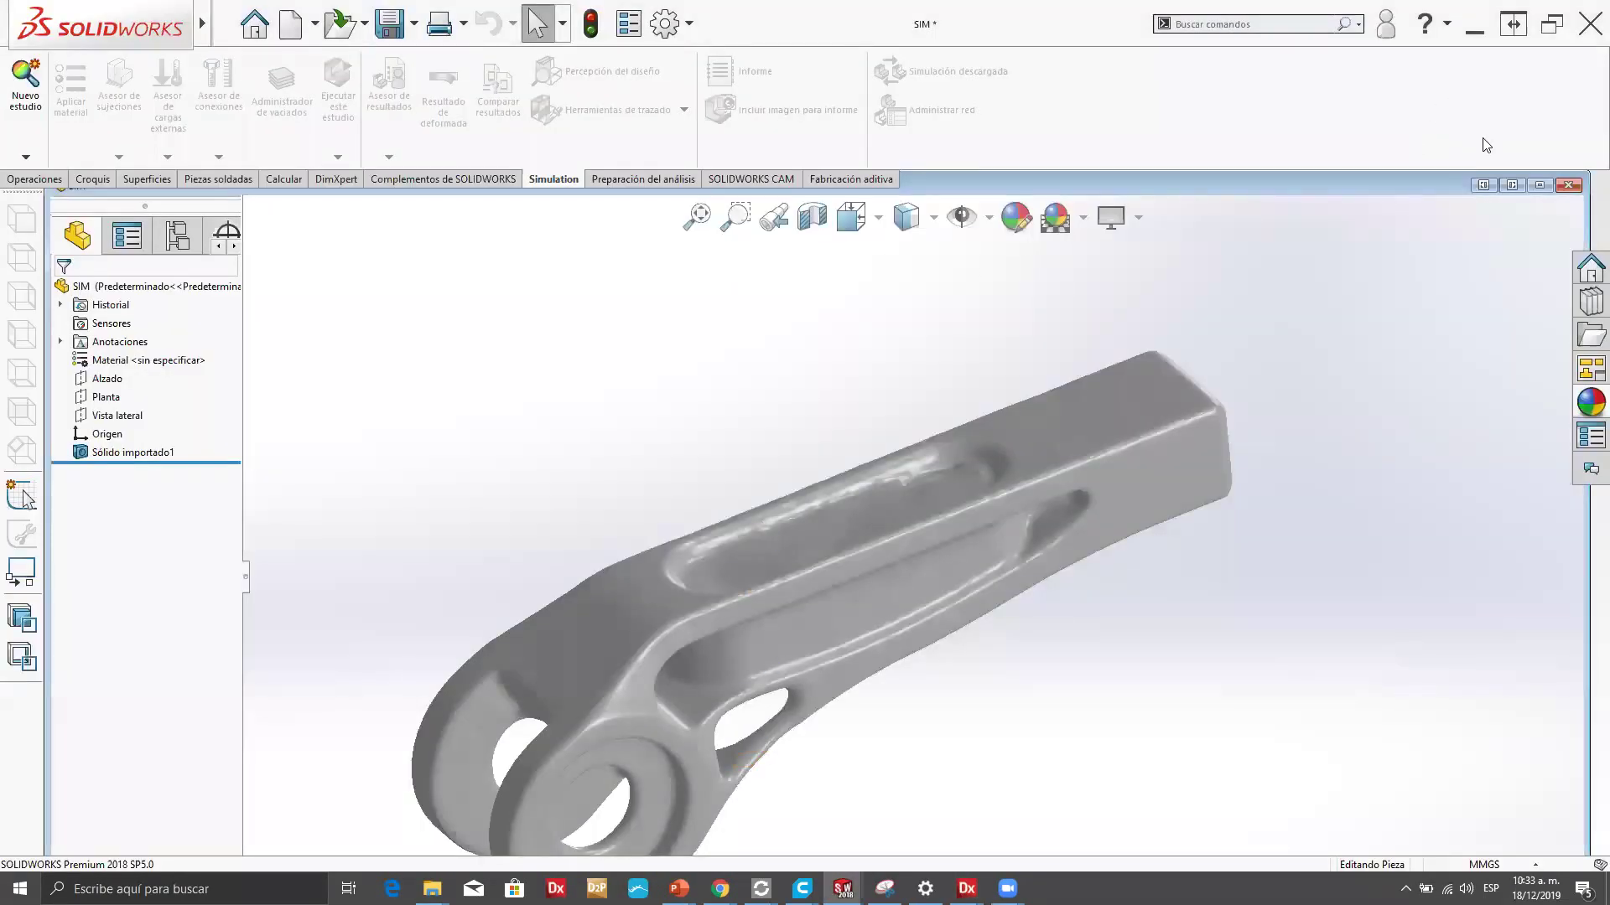
pyautogui.click(1538, 184)
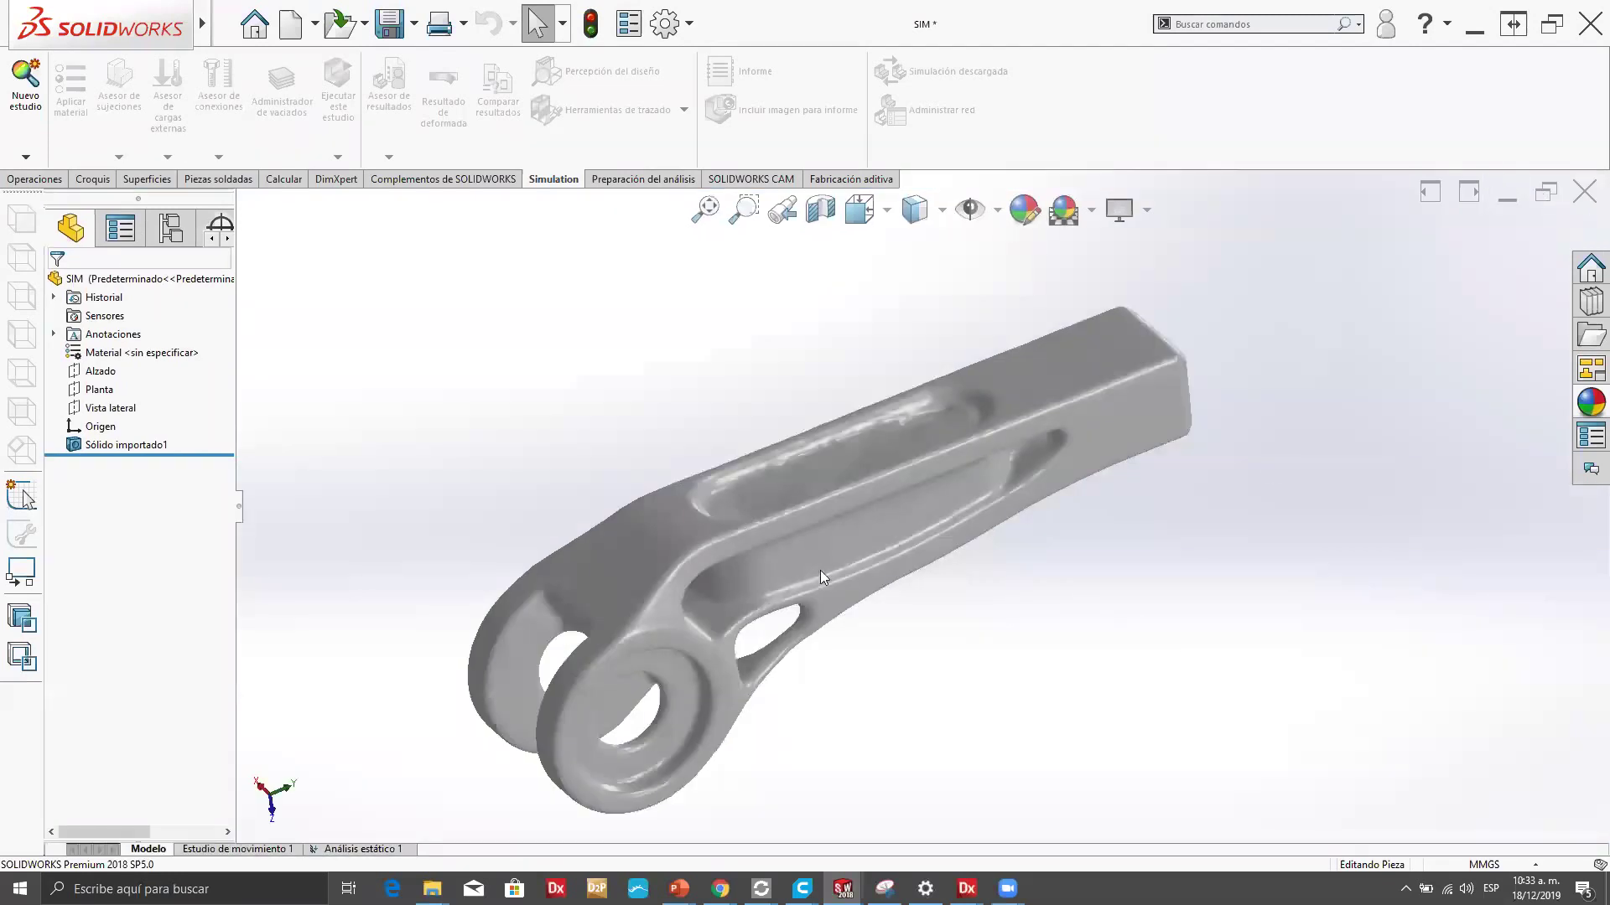
pyautogui.click(156, 444)
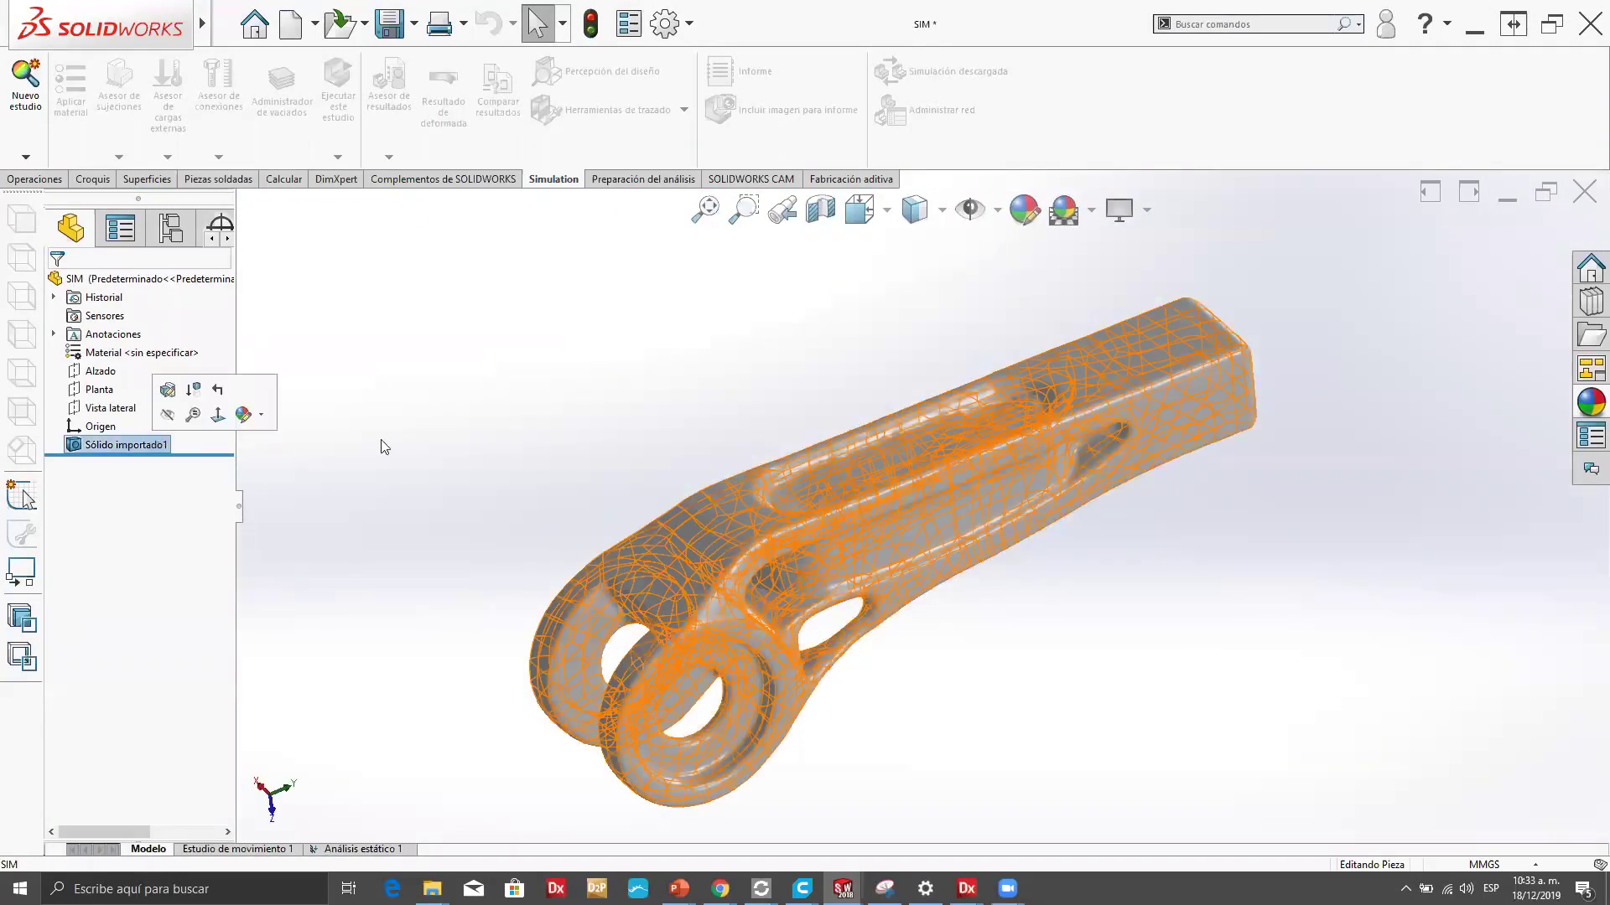
pyautogui.click(754, 416)
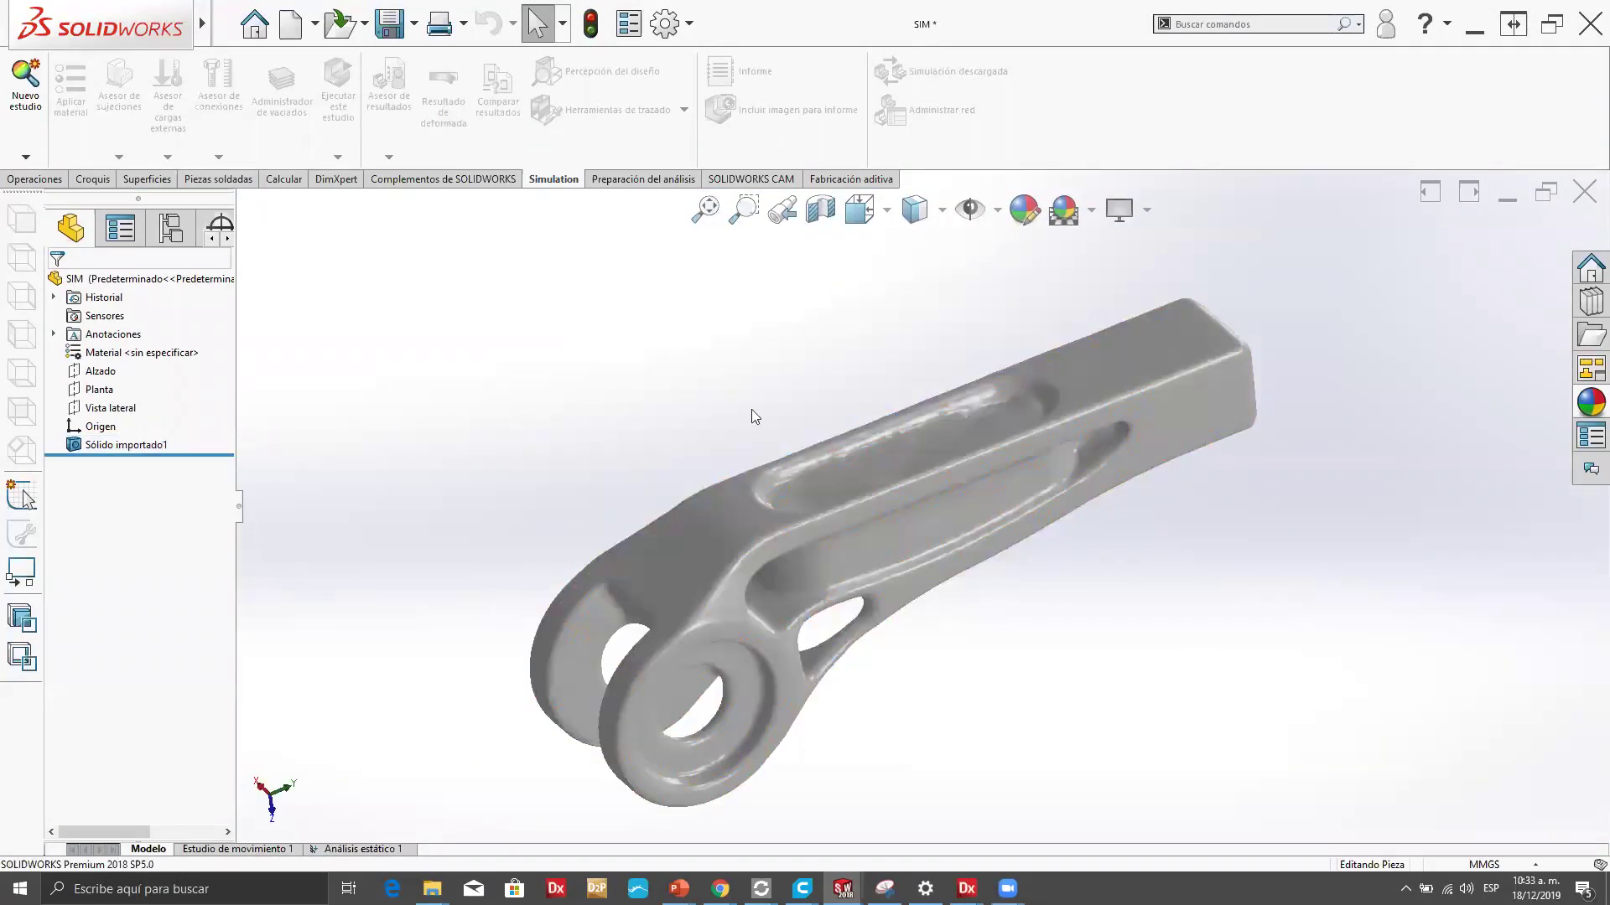
# Display the SIM part shaded with edges and examine the surface patches on the bracket.
pyautogui.click(943, 210)
pyautogui.click(925, 256)
pyautogui.moveTo(1042, 460)
pyautogui.mouseDown(button='middle')
pyautogui.moveTo(1042, 640)
pyautogui.moveTo(1195, 604)
pyautogui.moveTo(923, 420)
pyautogui.moveTo(1022, 520)
pyautogui.moveTo(1054, 542)
pyautogui.moveTo(798, 280)
pyautogui.moveTo(923, 313)
pyautogui.moveTo(1075, 475)
pyautogui.moveTo(1257, 338)
pyautogui.moveTo(1116, 472)
pyautogui.moveTo(987, 719)
pyautogui.moveTo(914, 651)
pyautogui.moveTo(931, 683)
pyautogui.moveTo(911, 704)
pyautogui.moveTo(825, 614)
pyautogui.moveTo(842, 543)
pyautogui.mouseUp(button='middle')
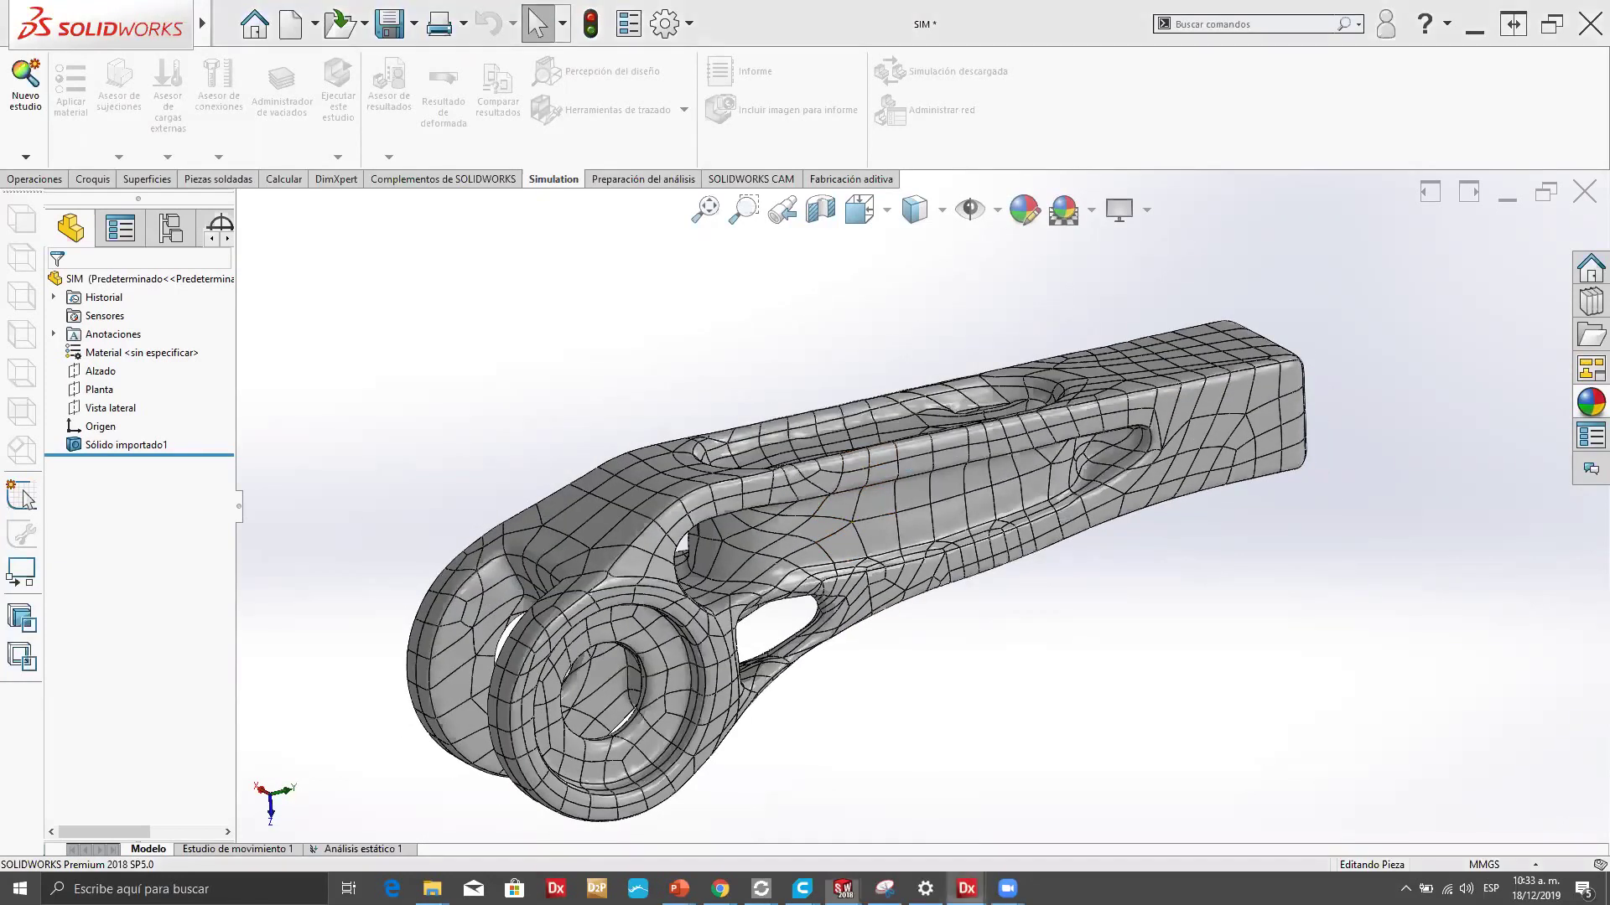
# Switch to the formlabs project in Geomagic Design X and run the Deviation for Body analysis as a Color Map.
pyautogui.moveTo(966, 888)
pyautogui.click(809, 821)
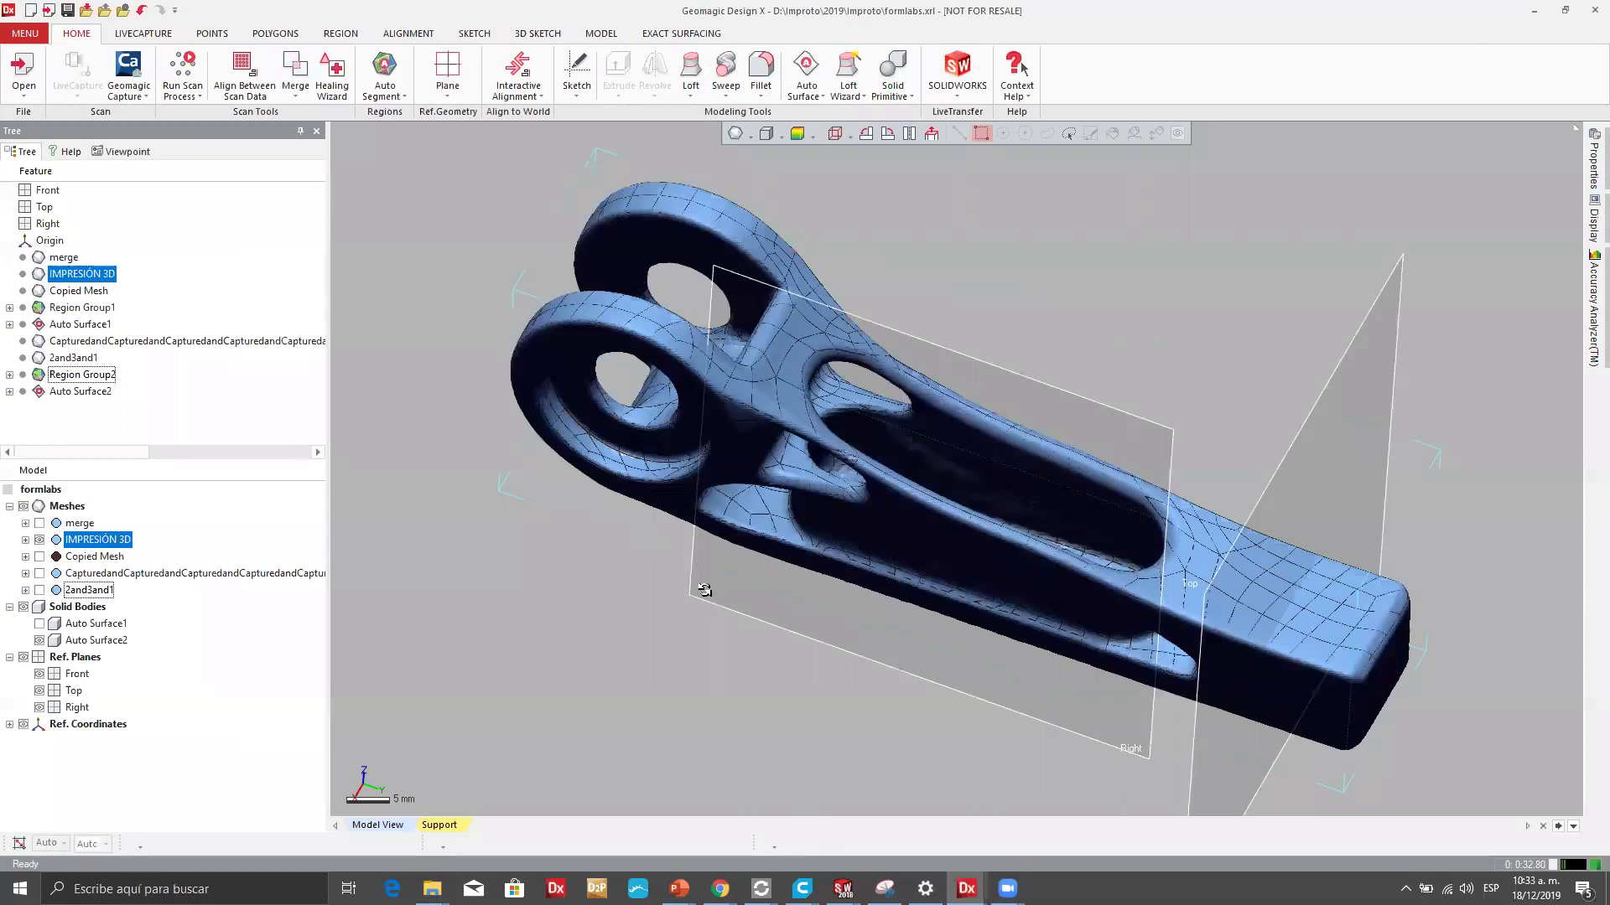
pyautogui.moveTo(704, 590); pyautogui.dragTo(654, 587, button='middle')
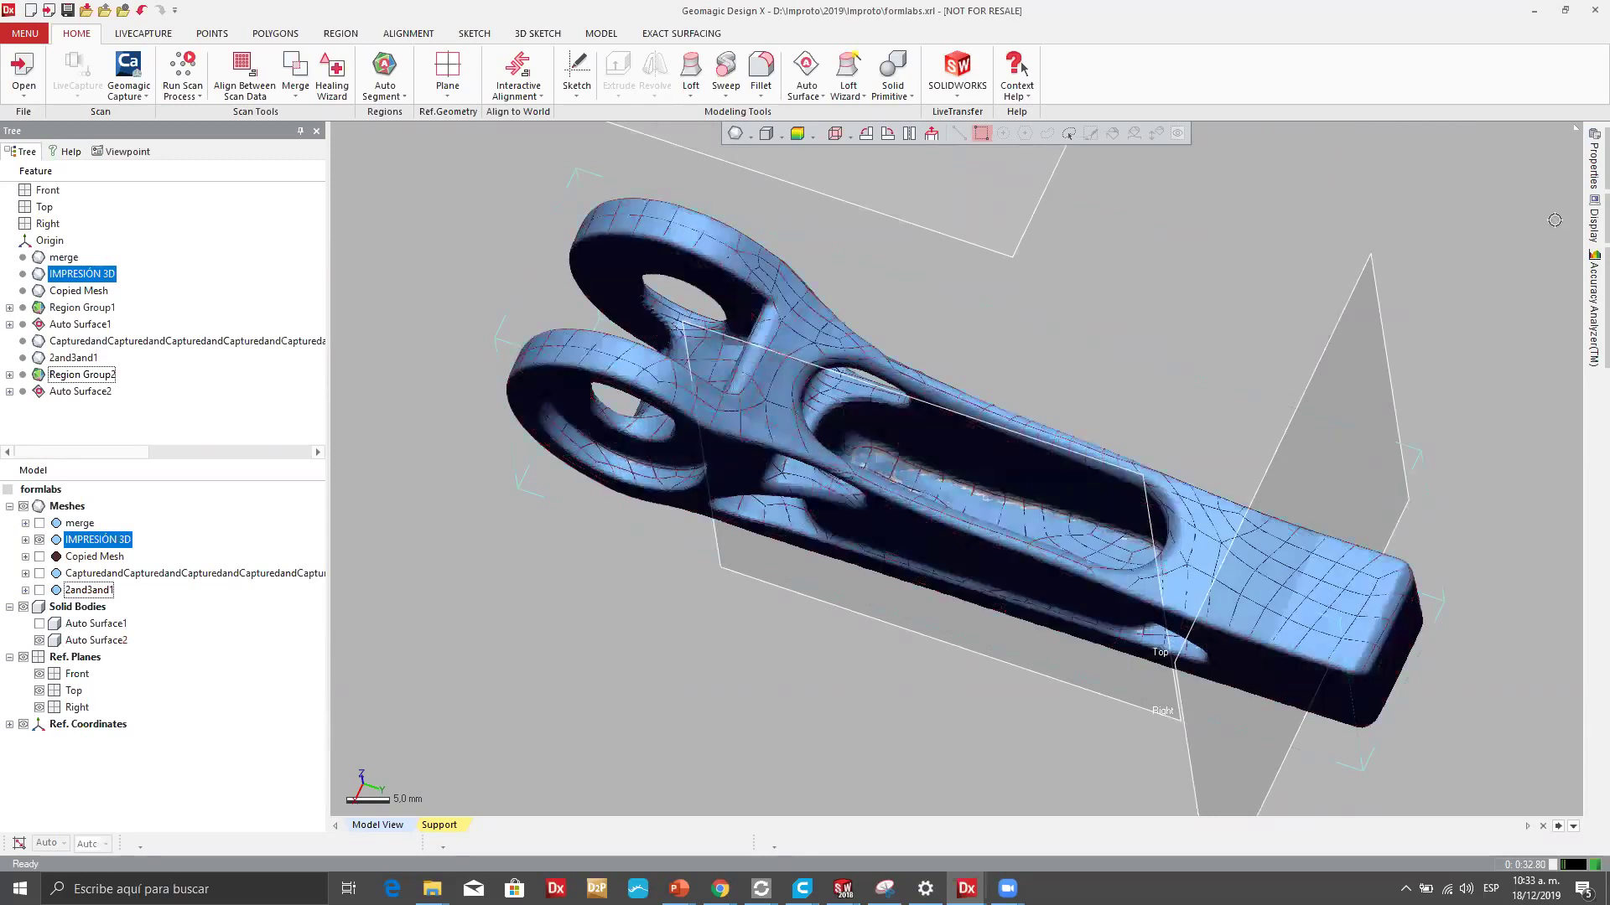
pyautogui.click(1592, 310)
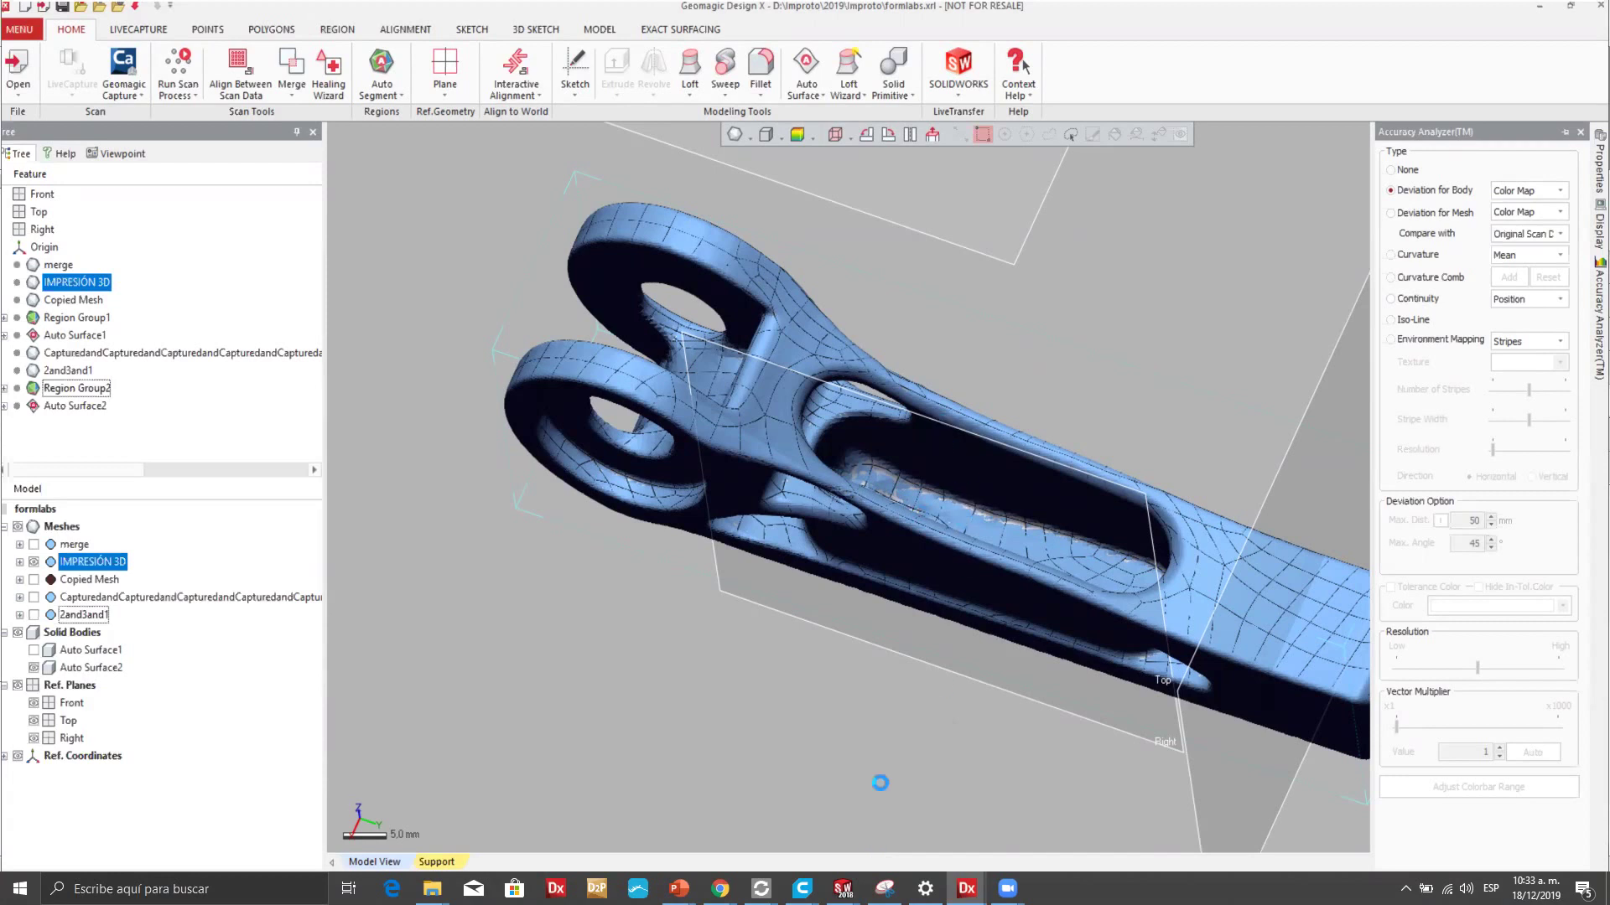
# Switch back to the SIM part in SOLIDWORKS, shade it without edges and open the Análisis estático 1 study.
pyautogui.moveTo(843, 888)
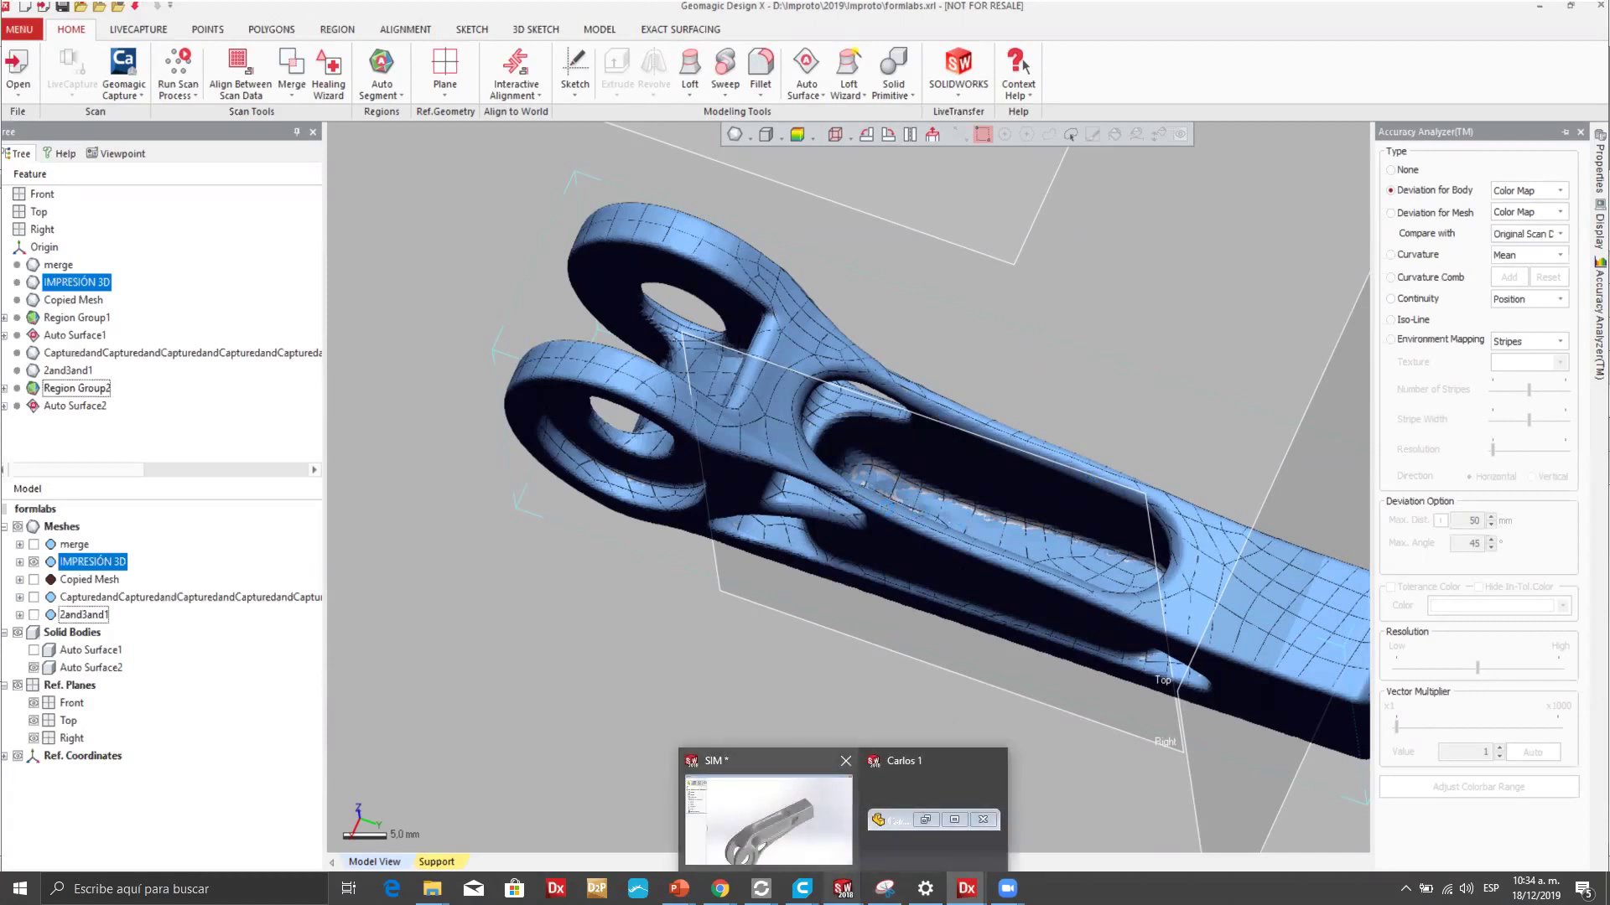
pyautogui.click(820, 815)
pyautogui.moveTo(844, 385); pyautogui.dragTo(838, 383, button='middle')
pyautogui.moveTo(924, 524); pyautogui.dragTo(336, 453, button='middle')
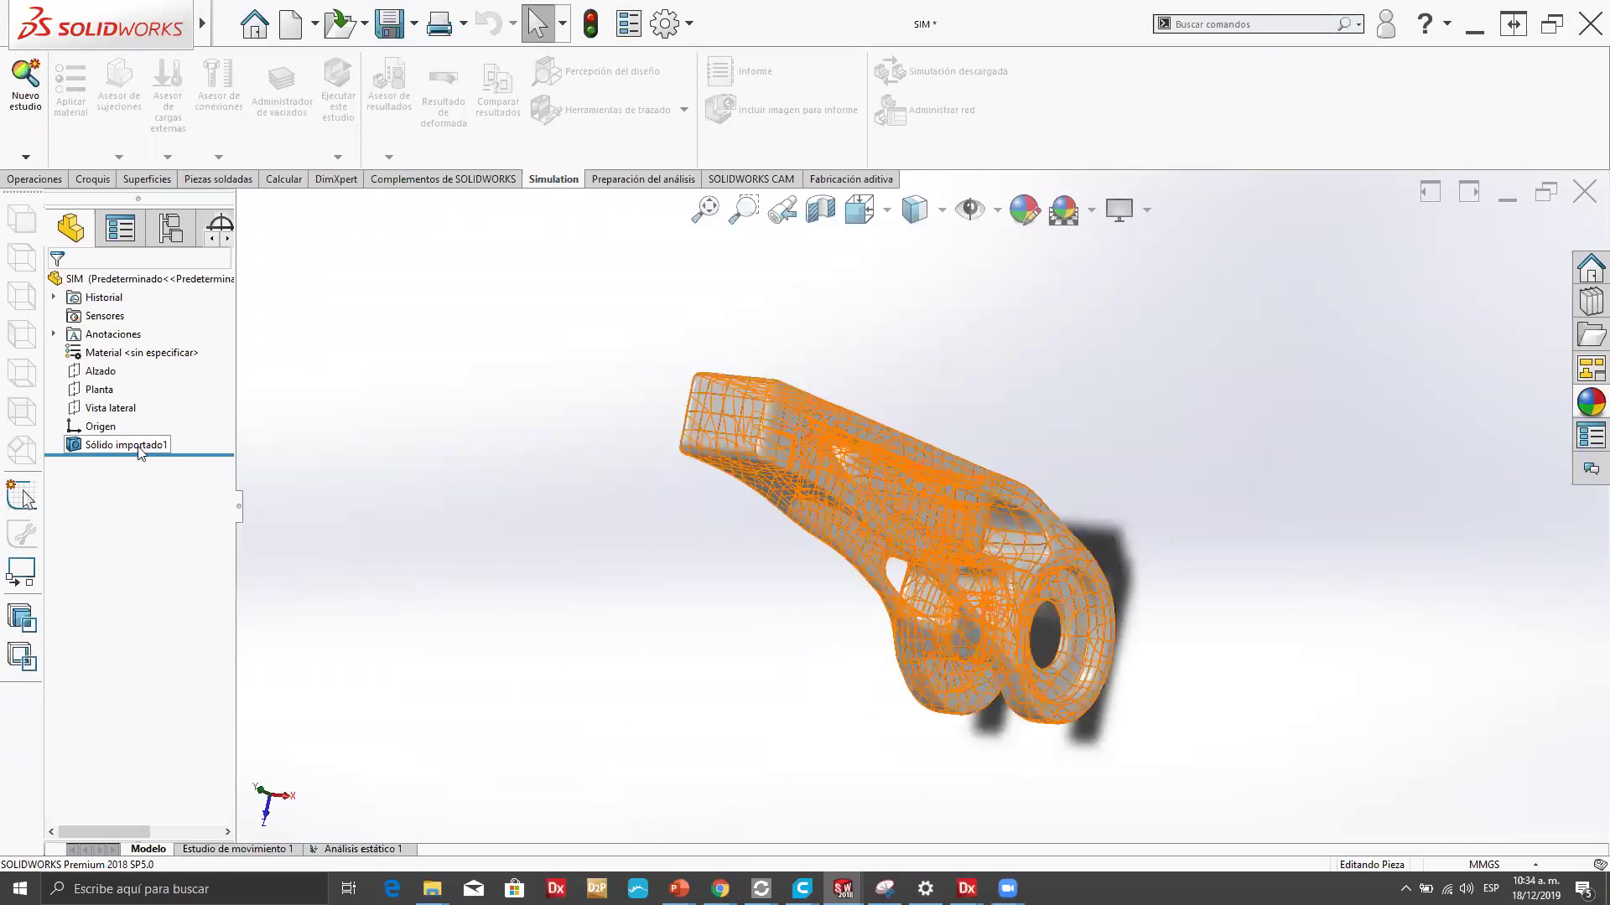
pyautogui.moveTo(840, 351); pyautogui.dragTo(1004, 431, button='middle')
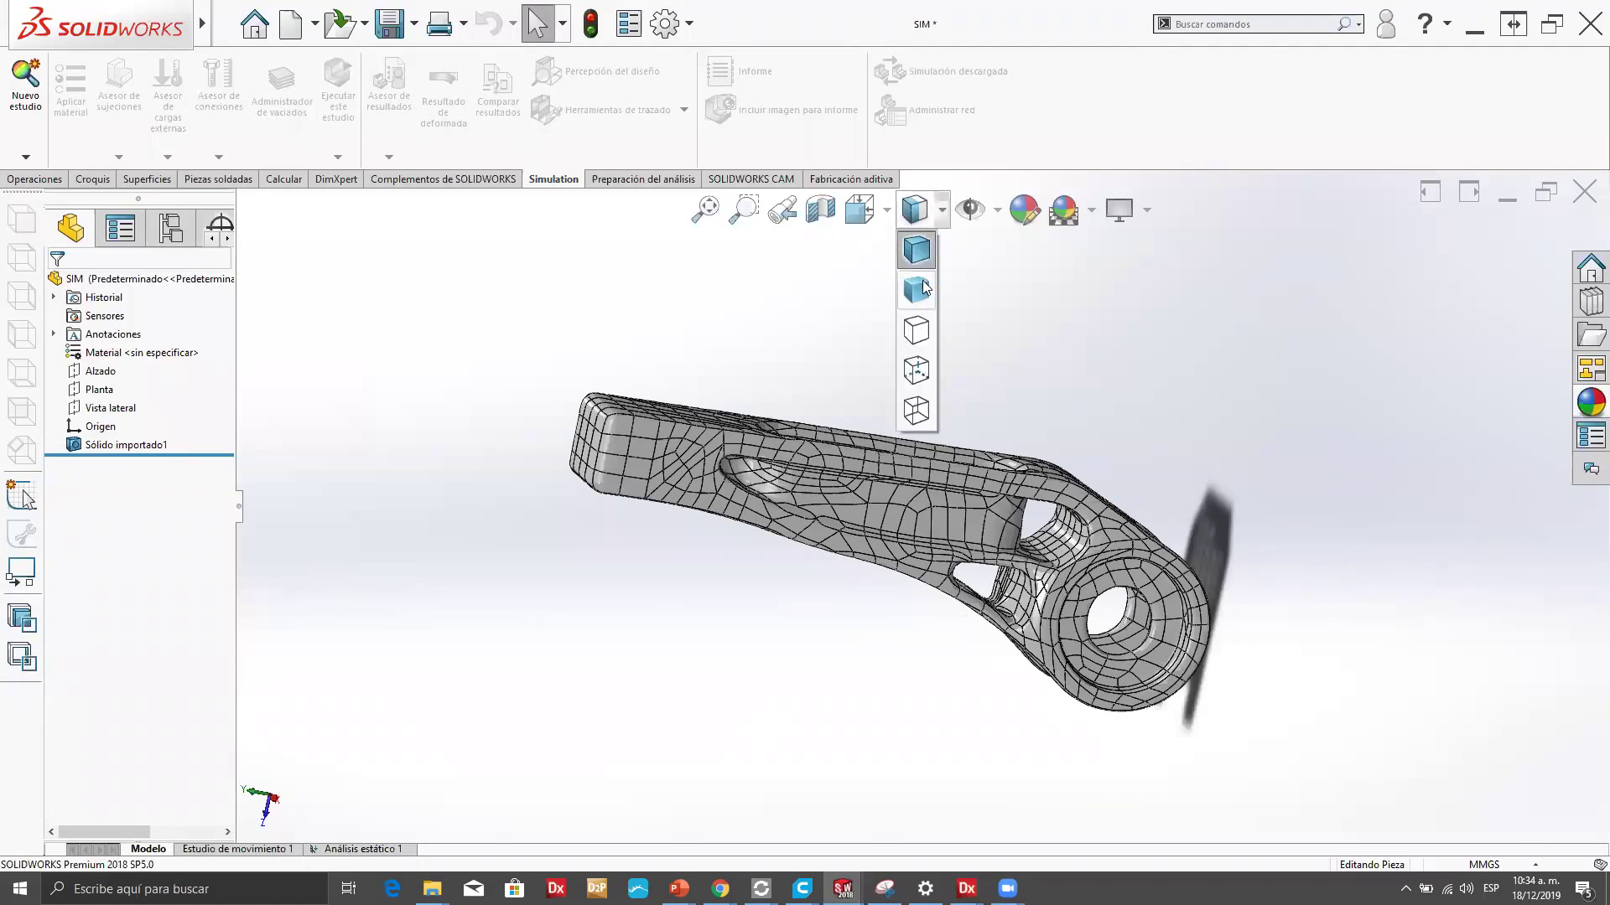
pyautogui.click(912, 316)
pyautogui.moveTo(888, 352)
pyautogui.mouseDown(button='middle')
pyautogui.moveTo(803, 485)
pyautogui.moveTo(883, 557)
pyautogui.moveTo(981, 363)
pyautogui.moveTo(654, 688)
pyautogui.mouseUp(button='middle')
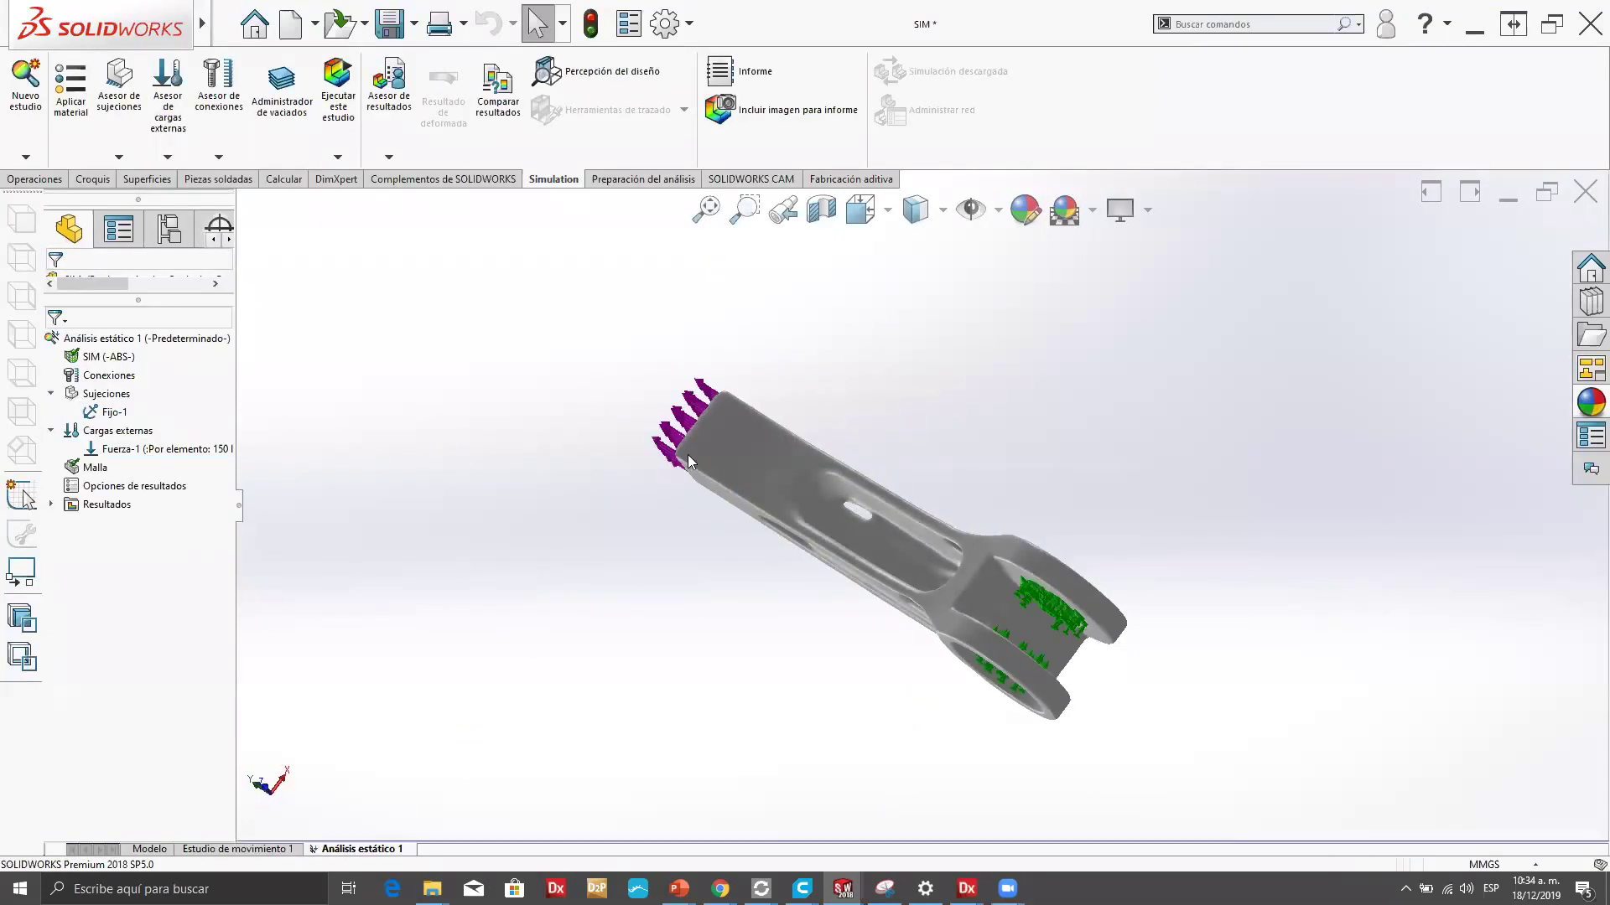
# Examine the Fijo-1 fixture at the bracket's hole and the Fuerza-1 load on its end face.
pyautogui.moveTo(766, 558); pyautogui.dragTo(969, 461, button='middle')
pyautogui.scroll(-2, 1064, 505)
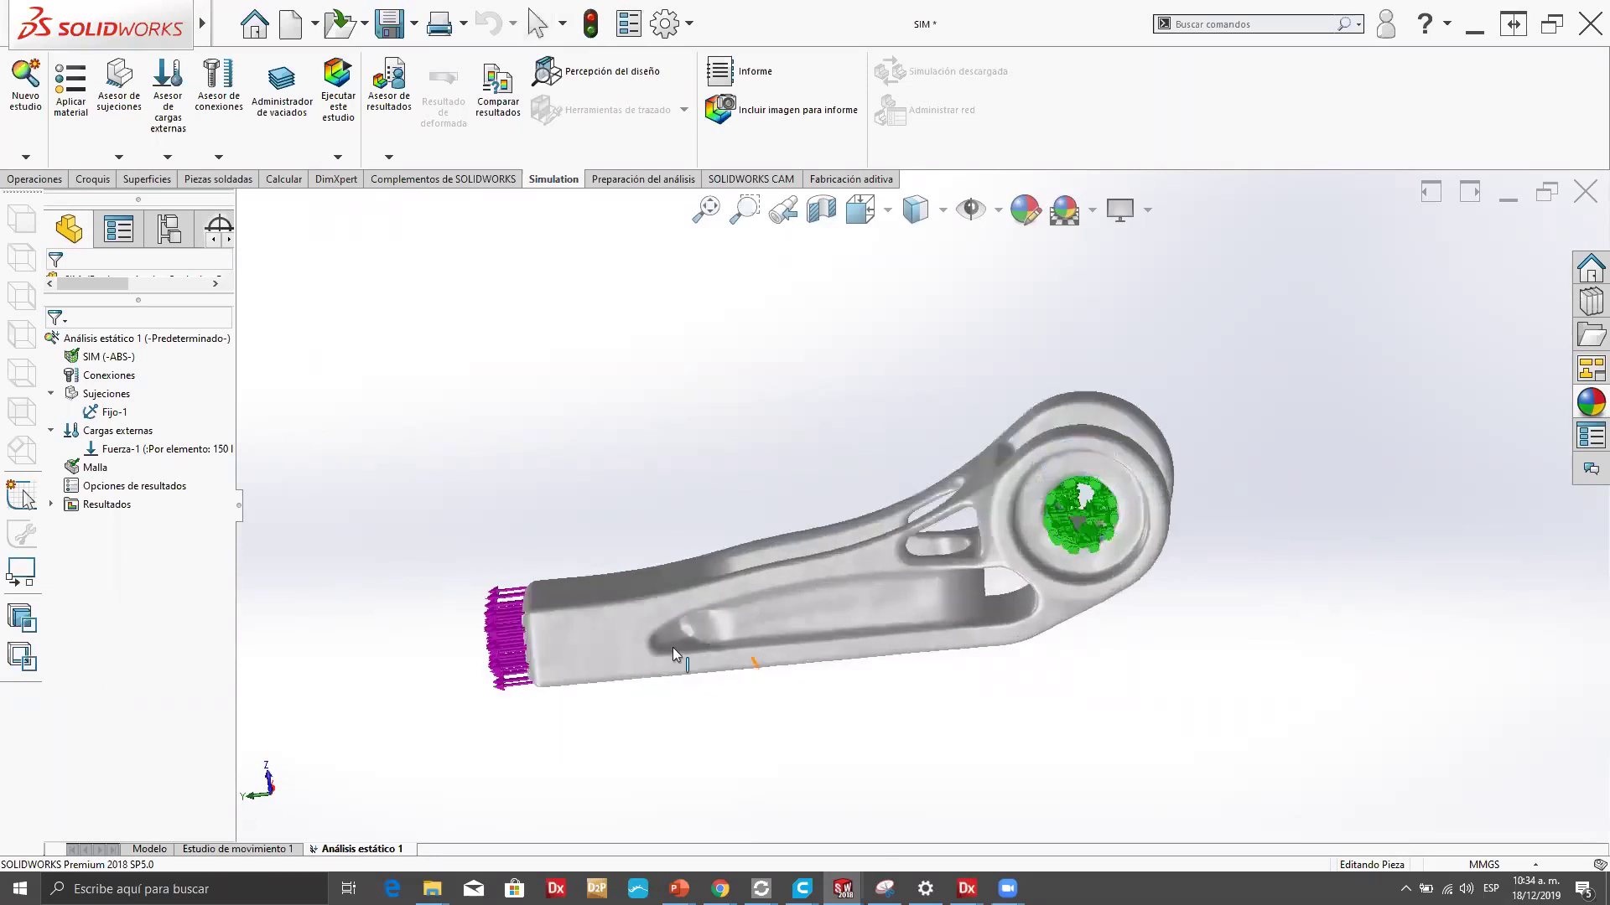
pyautogui.scroll(-2, 672, 647)
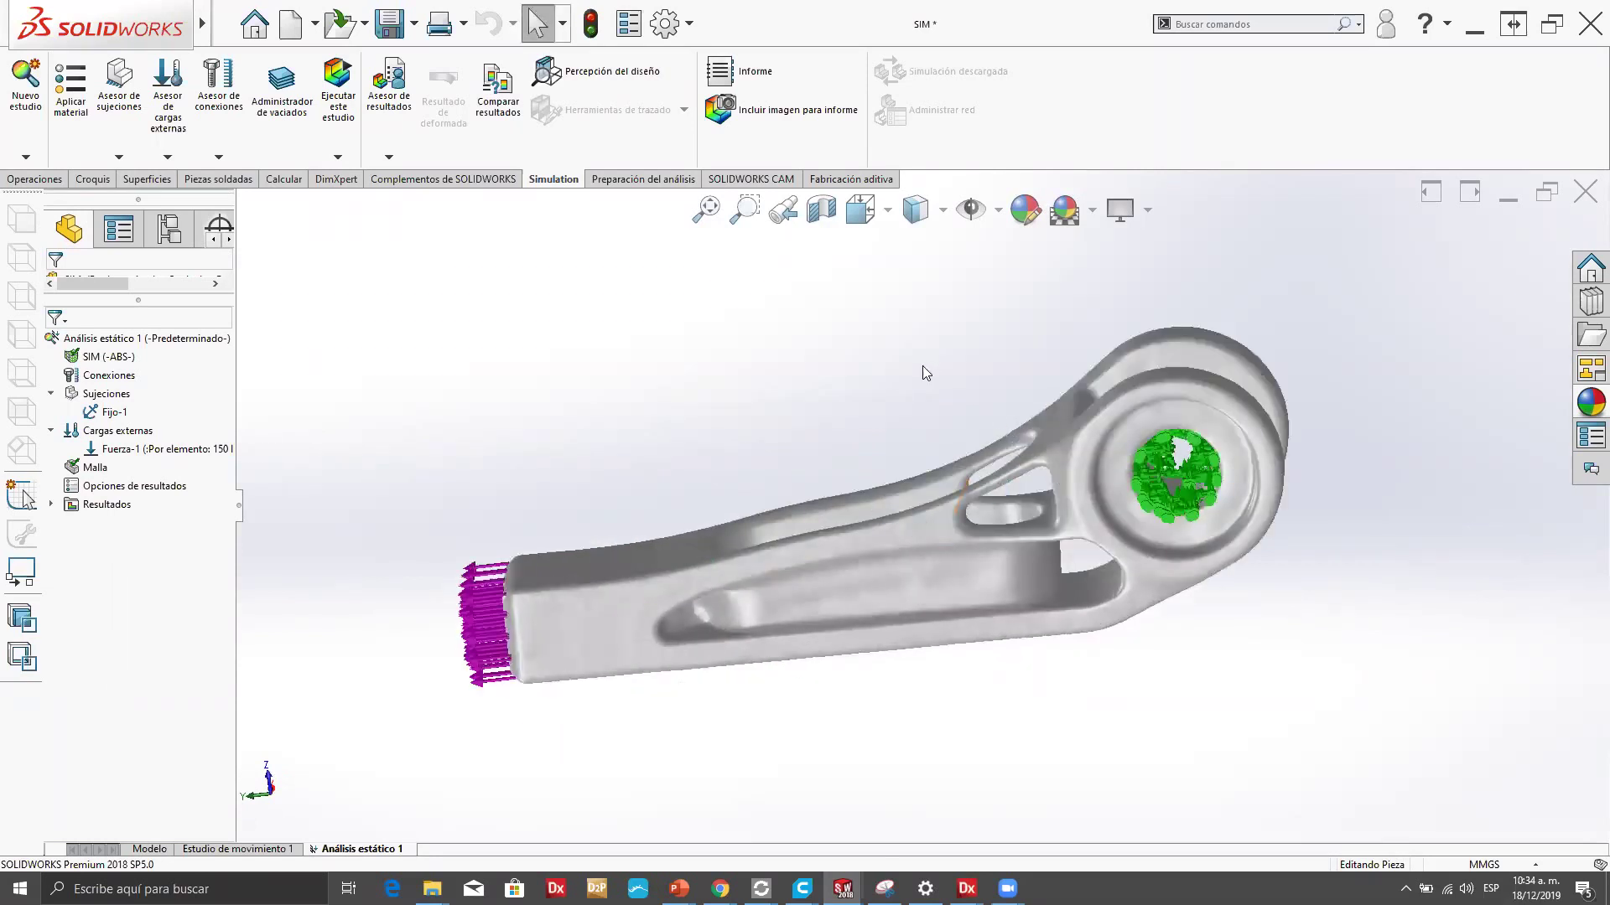
pyautogui.moveTo(923, 367); pyautogui.dragTo(940, 395, button='middle')
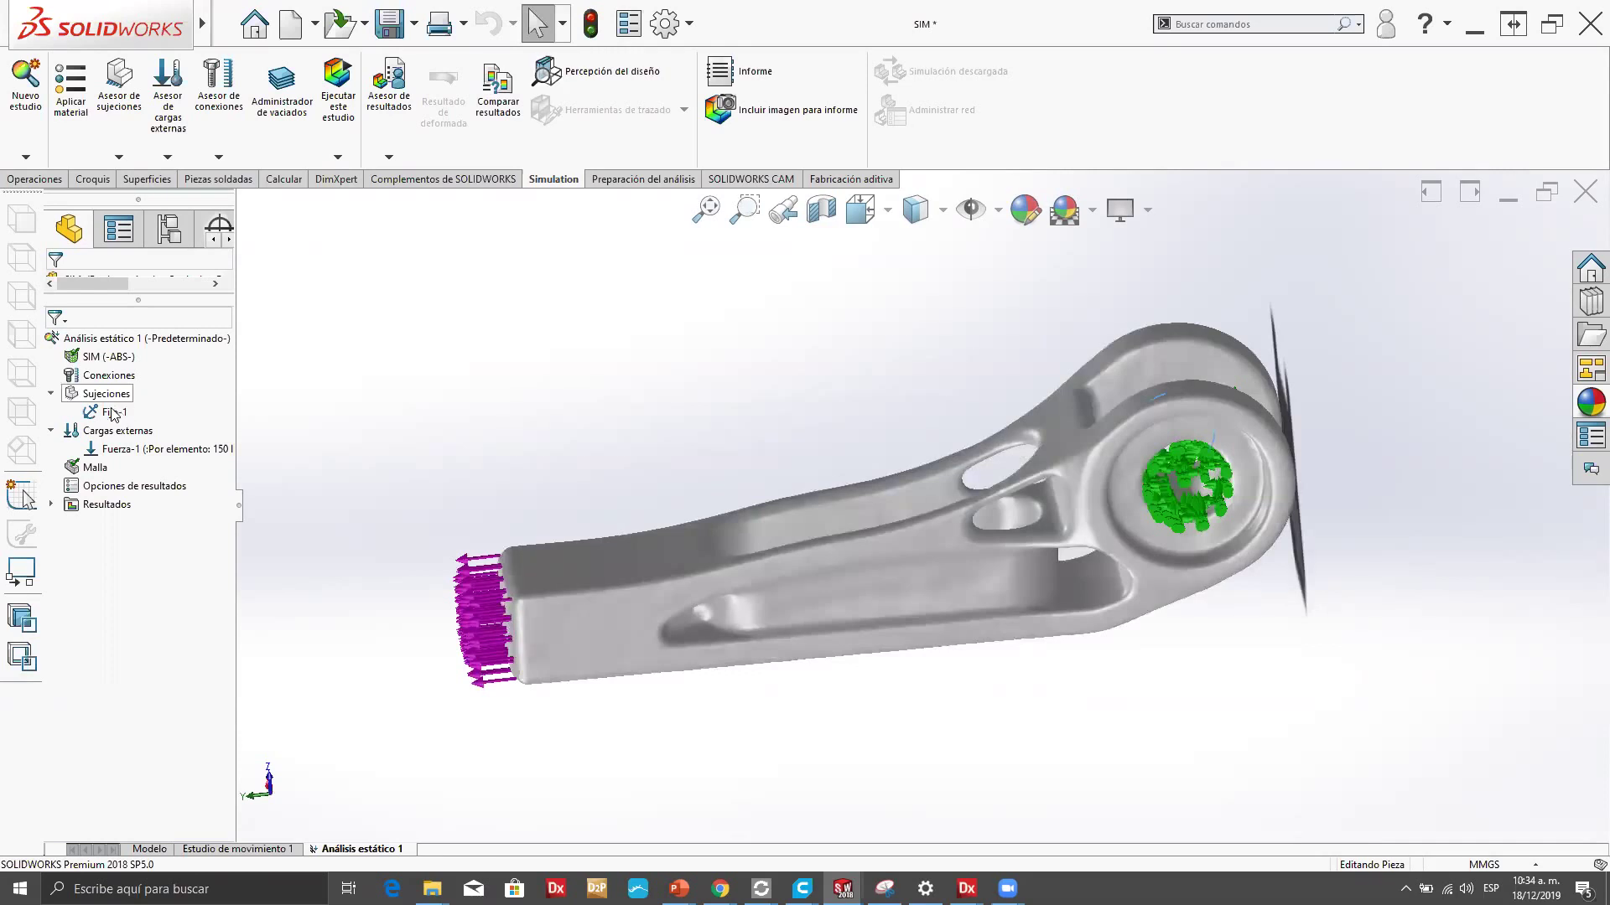
pyautogui.click(115, 412)
pyautogui.click(134, 448)
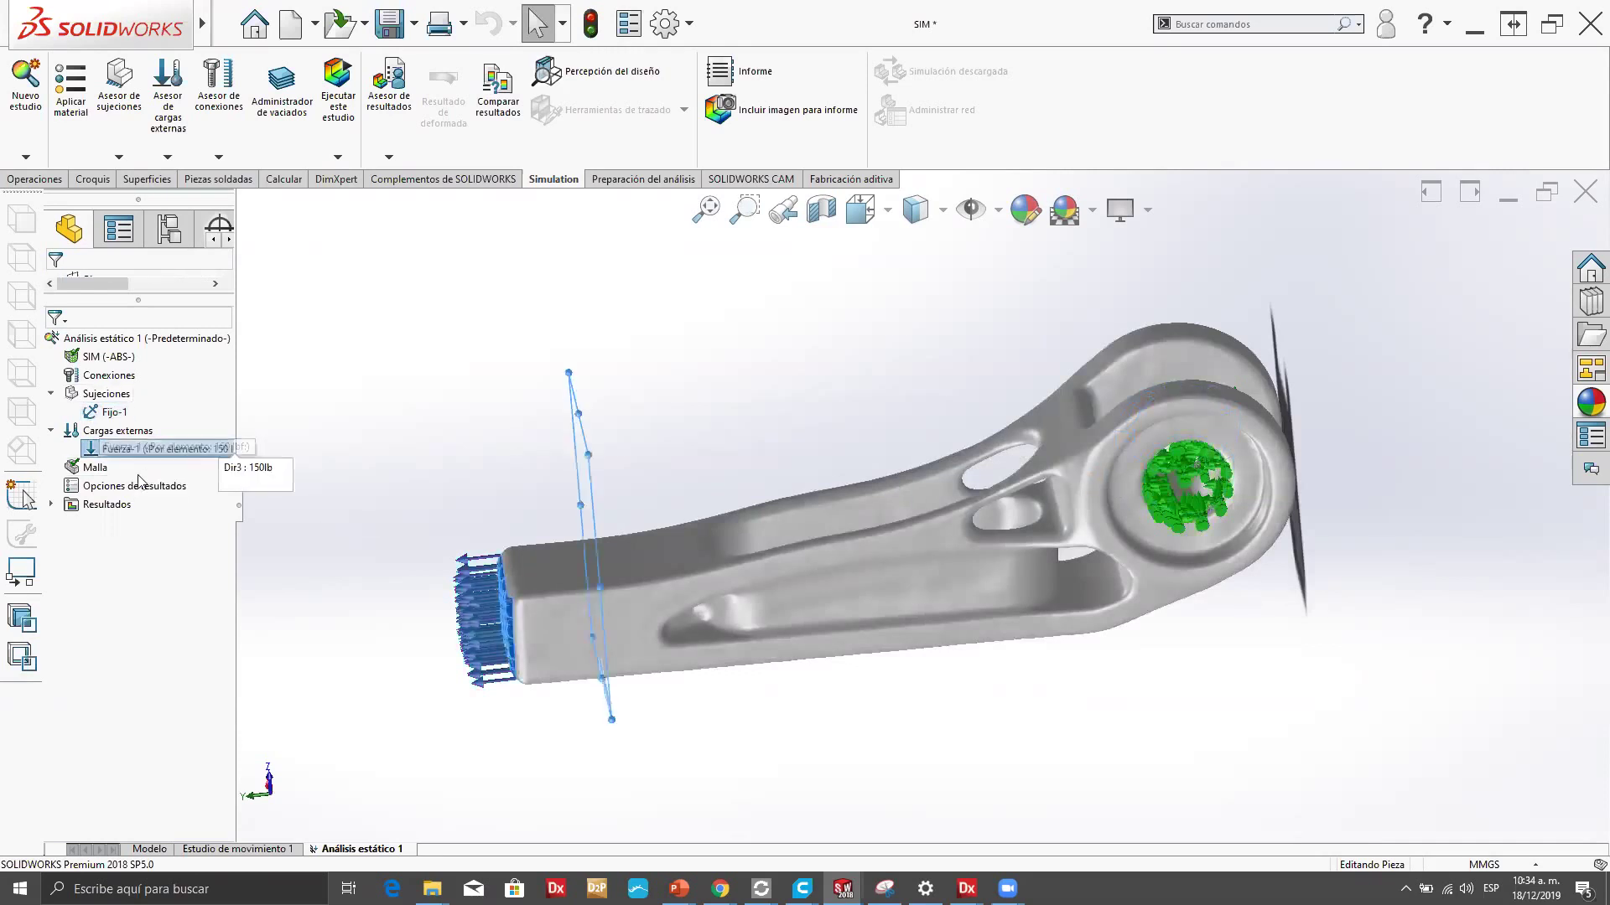
# Expand the study results, show the Percepción del diseño1 plot and examine the load-carrying regions around the bracket's openings.
pyautogui.click(51, 504)
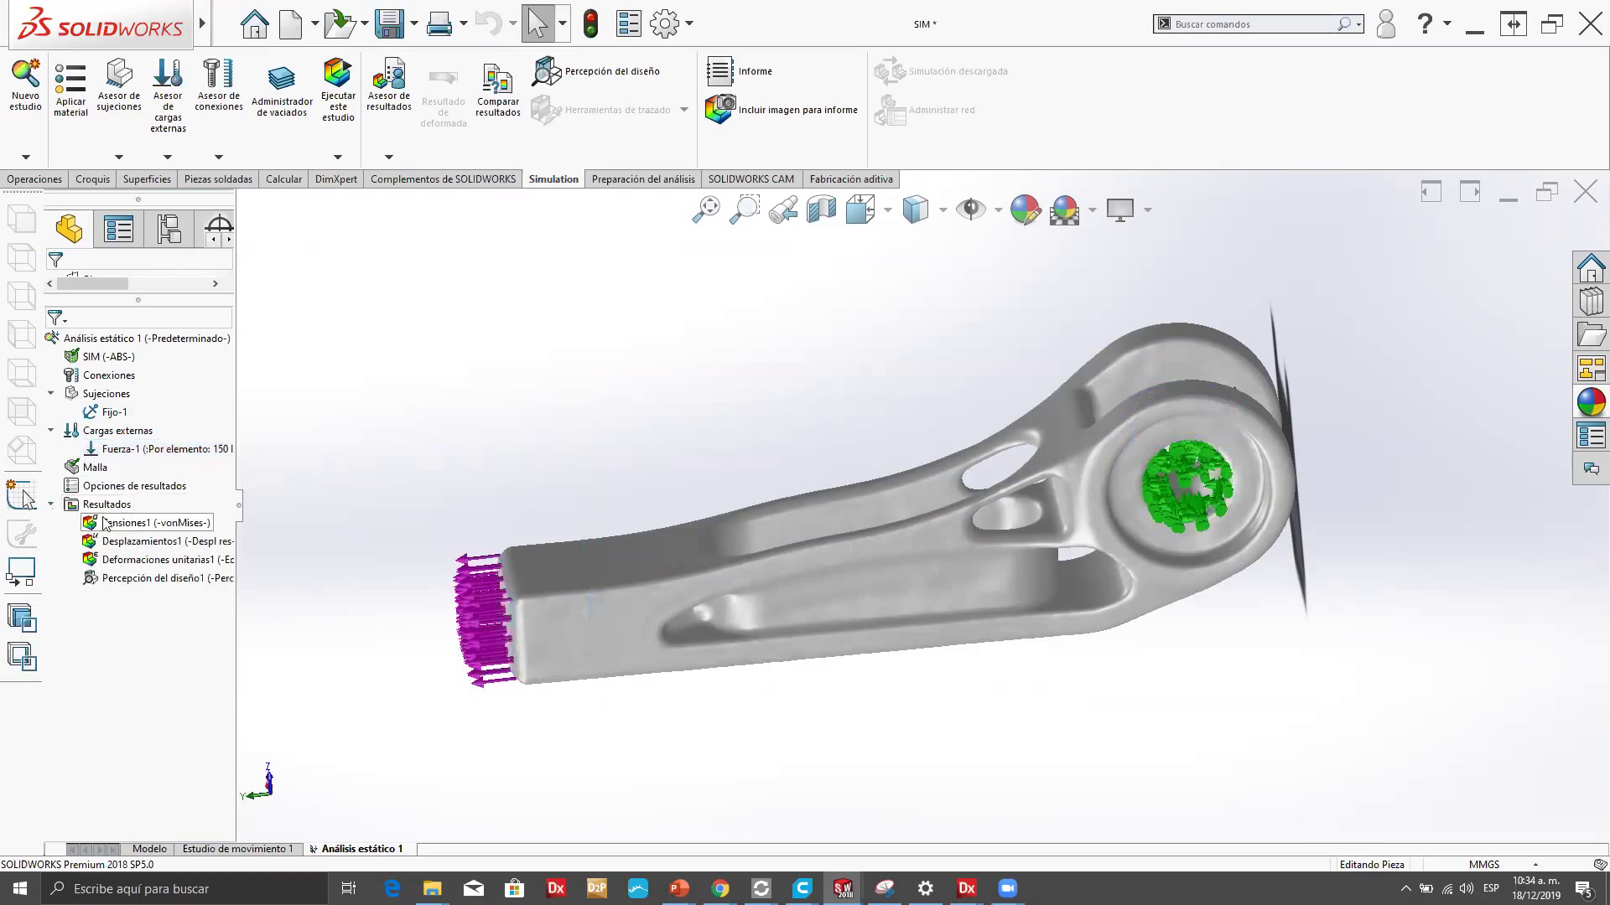
pyautogui.doubleClick(123, 575)
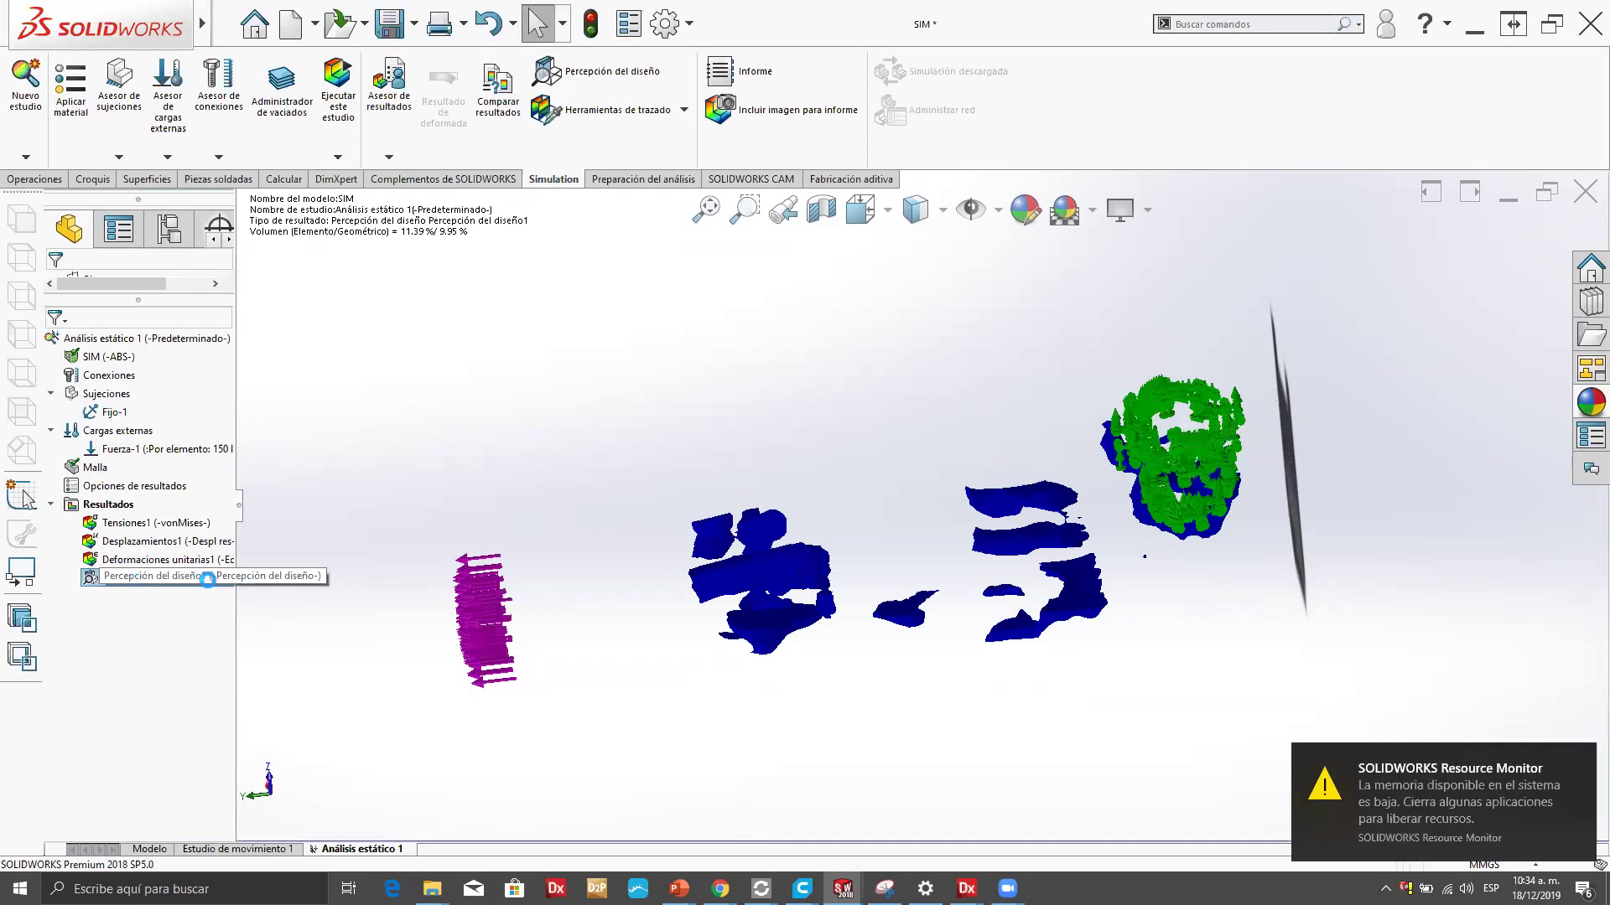
pyautogui.moveTo(913, 445); pyautogui.dragTo(801, 467, button='middle')
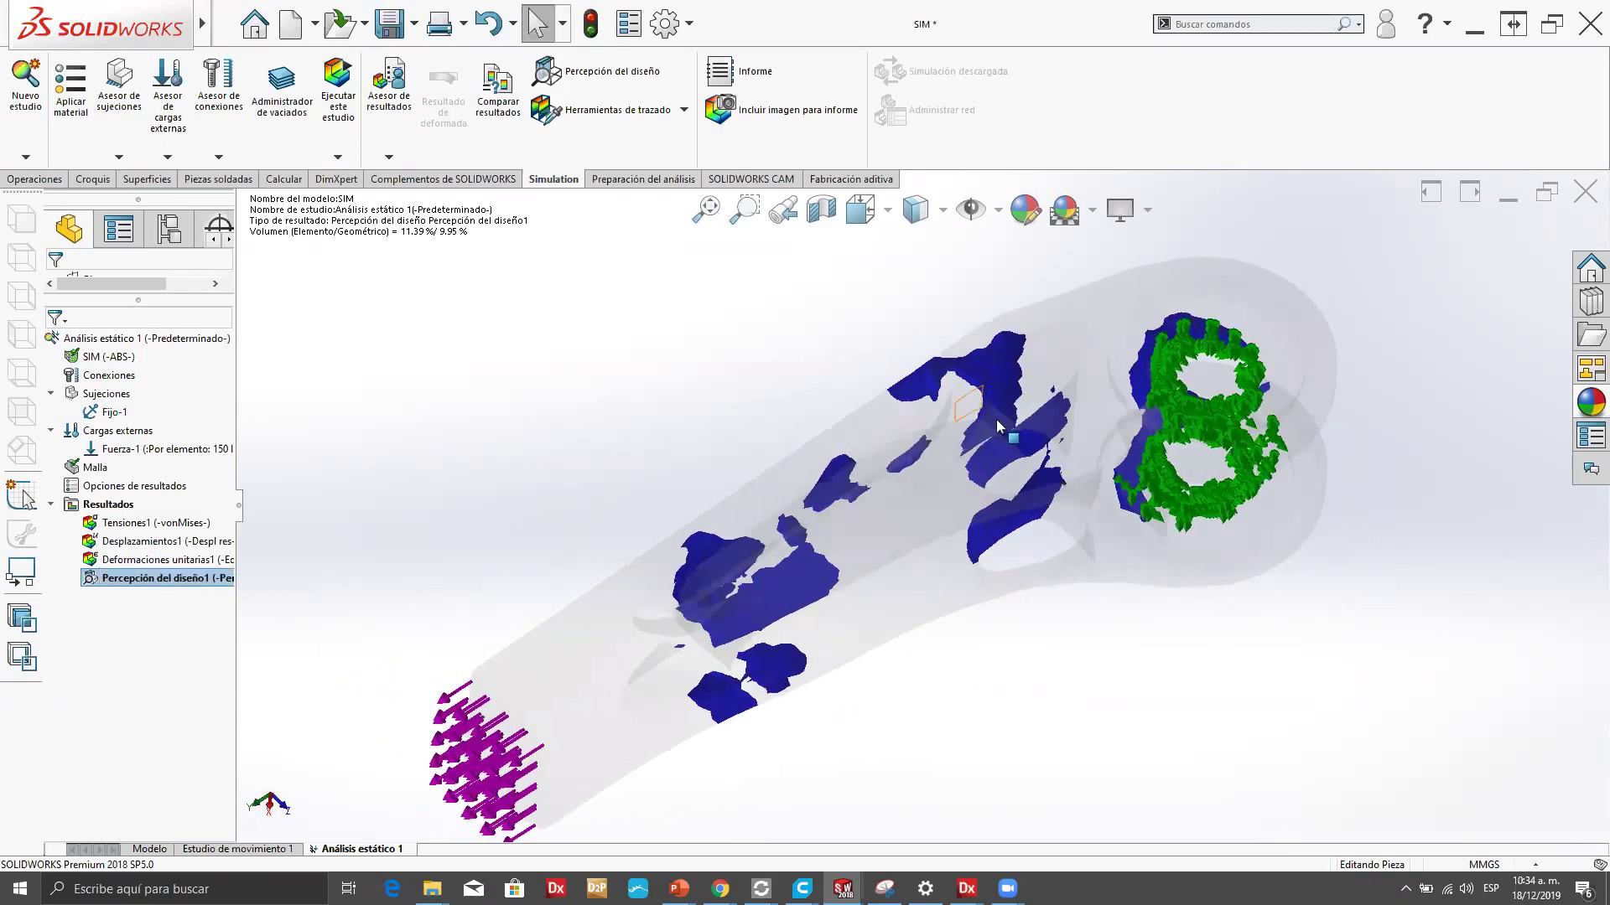
pyautogui.scroll(-3, 977, 406)
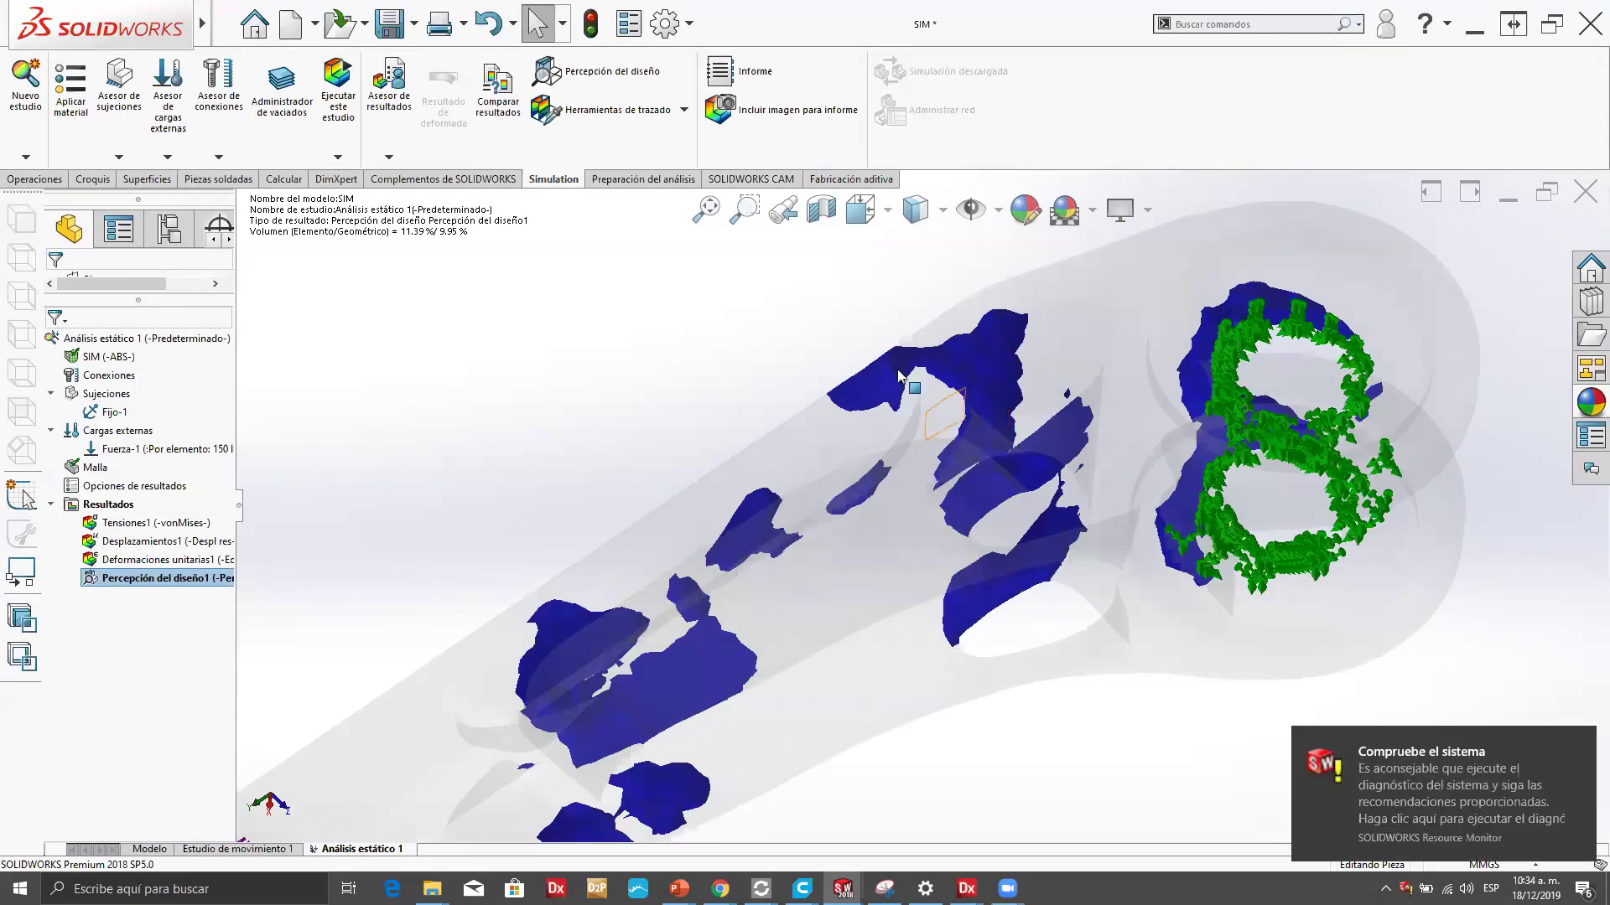
pyautogui.scroll(-3, 855, 373)
pyautogui.moveTo(855, 373); pyautogui.dragTo(1105, 411, button='middle')
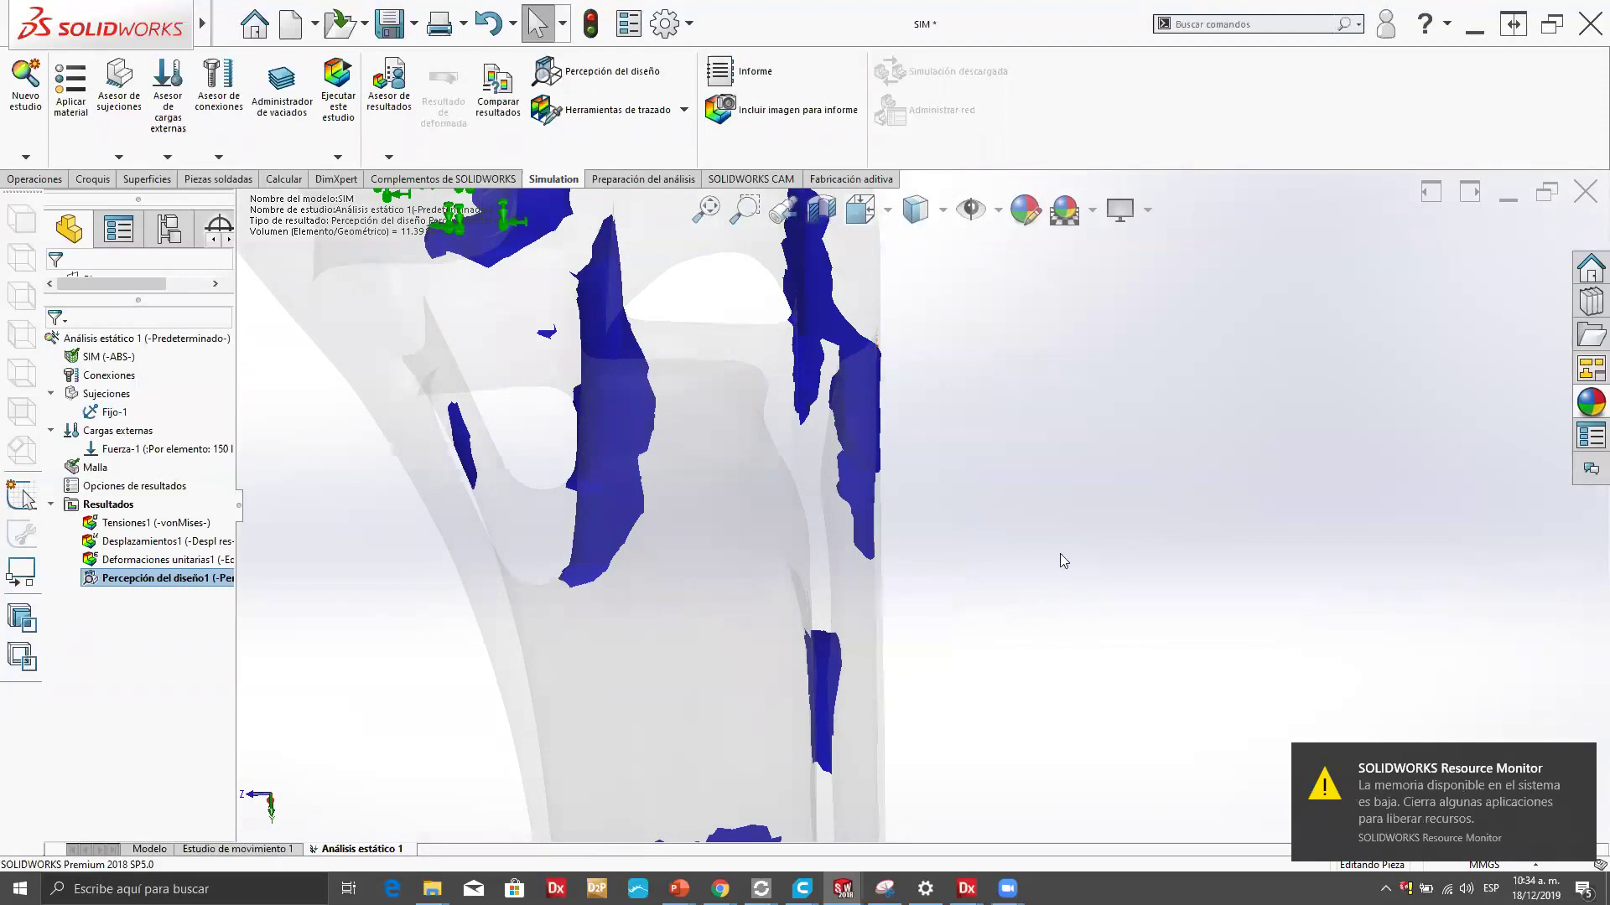
pyautogui.moveTo(761, 519); pyautogui.dragTo(760, 491, button='middle')
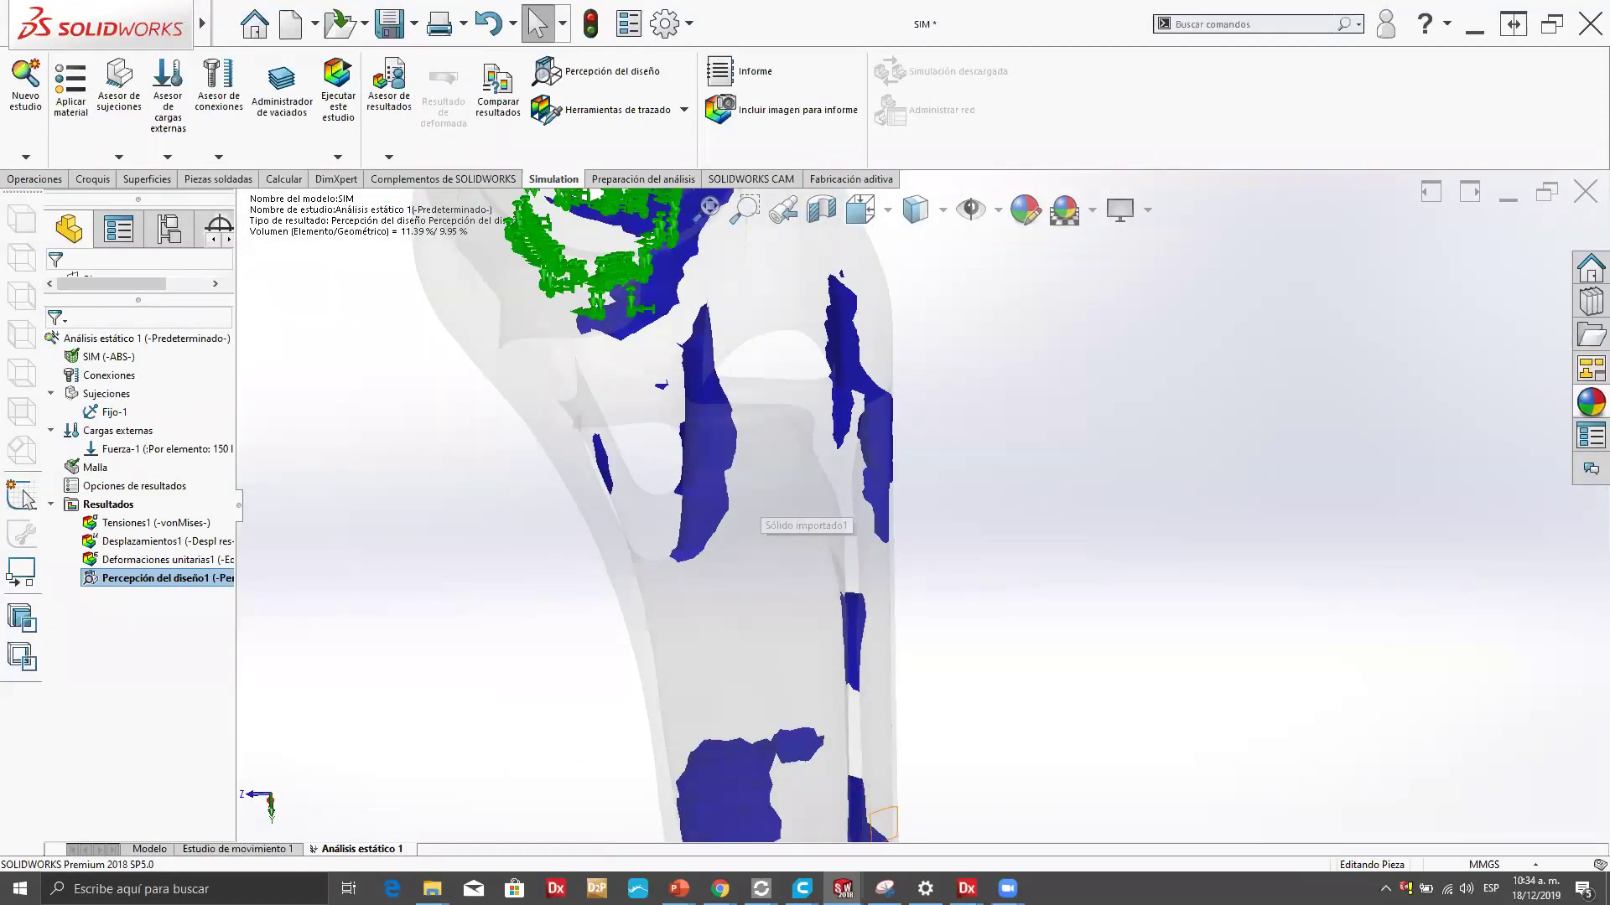
pyautogui.moveTo(967, 888)
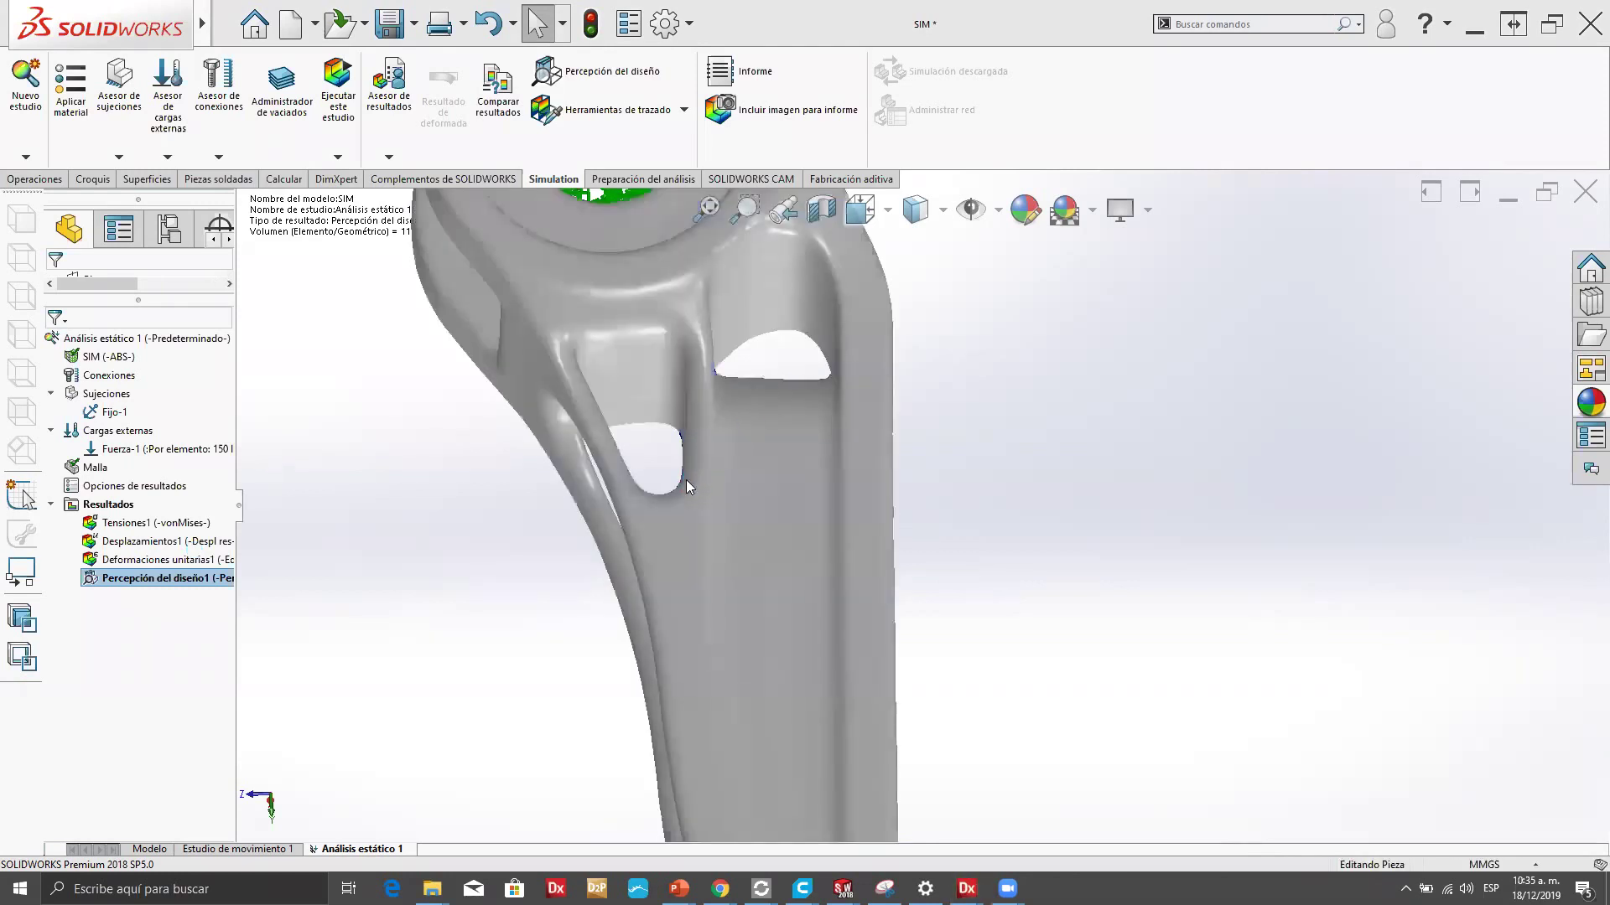
# Show the Tensiones1 von Mises stress plot and examine the stress distribution around the bracket's openings and fork.
pyautogui.click(159, 523)
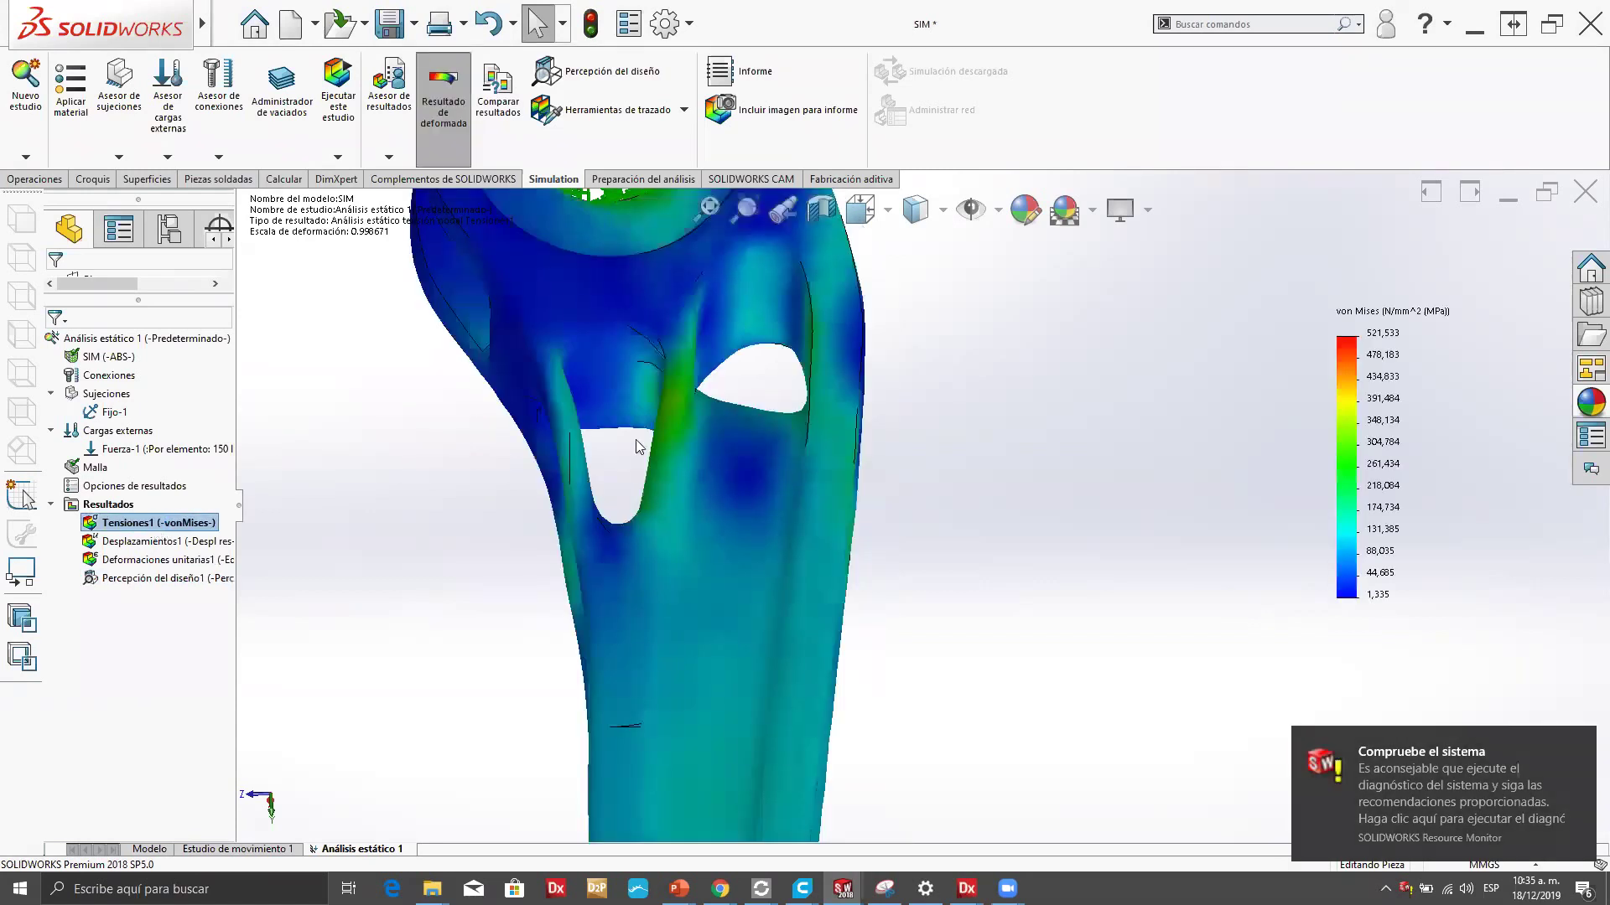
pyautogui.moveTo(906, 575); pyautogui.dragTo(1000, 560, button='middle')
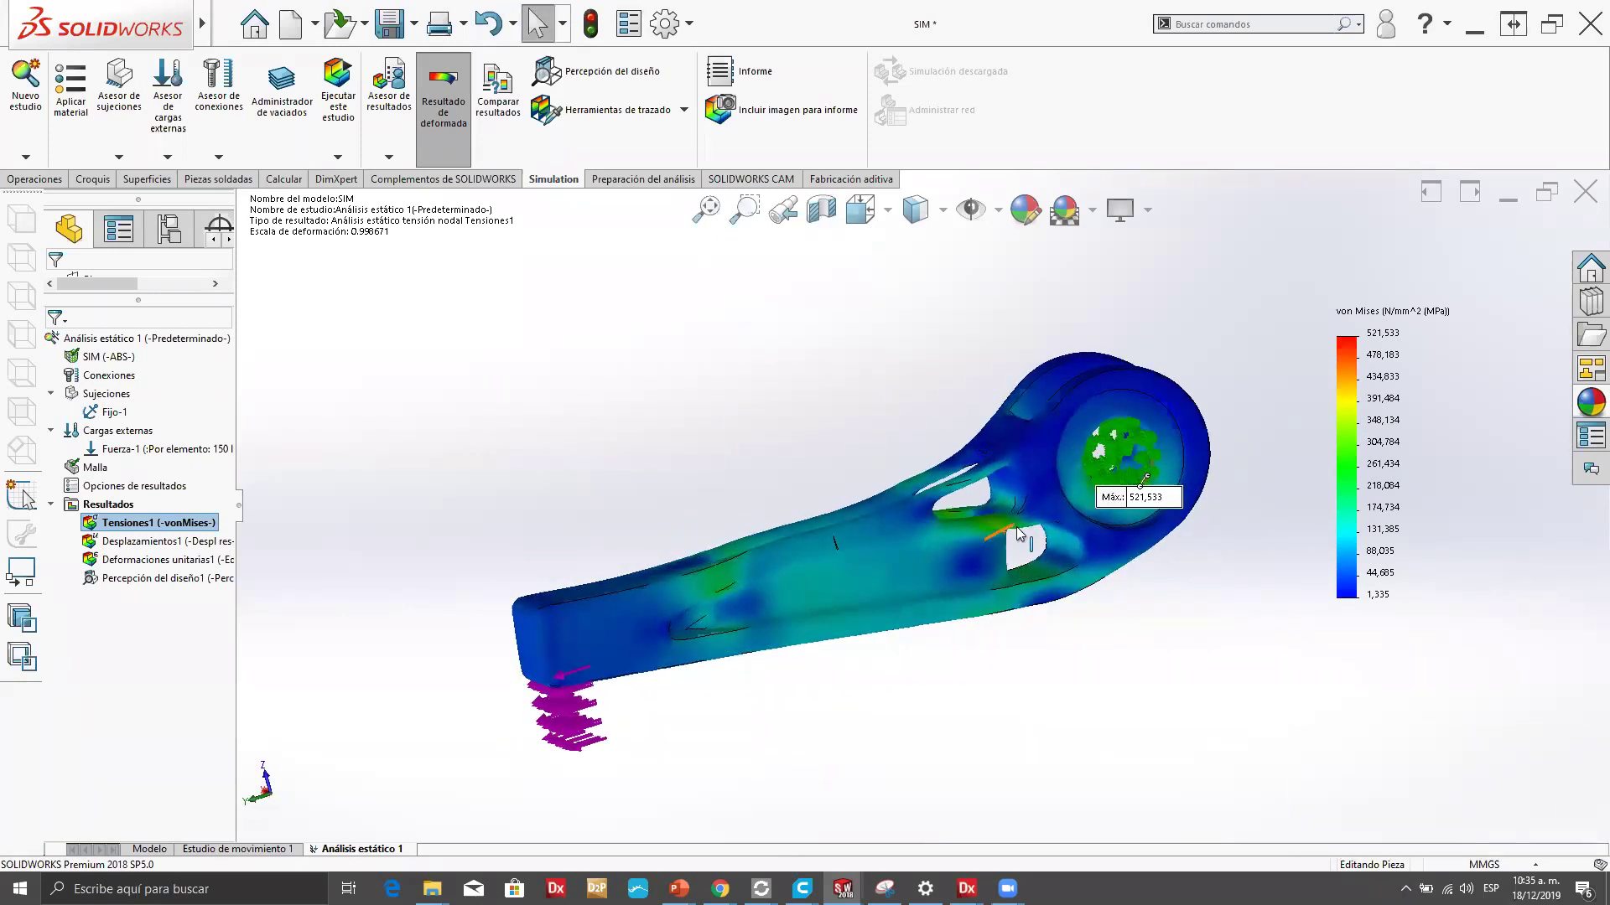
pyautogui.scroll(-5, 1000, 560)
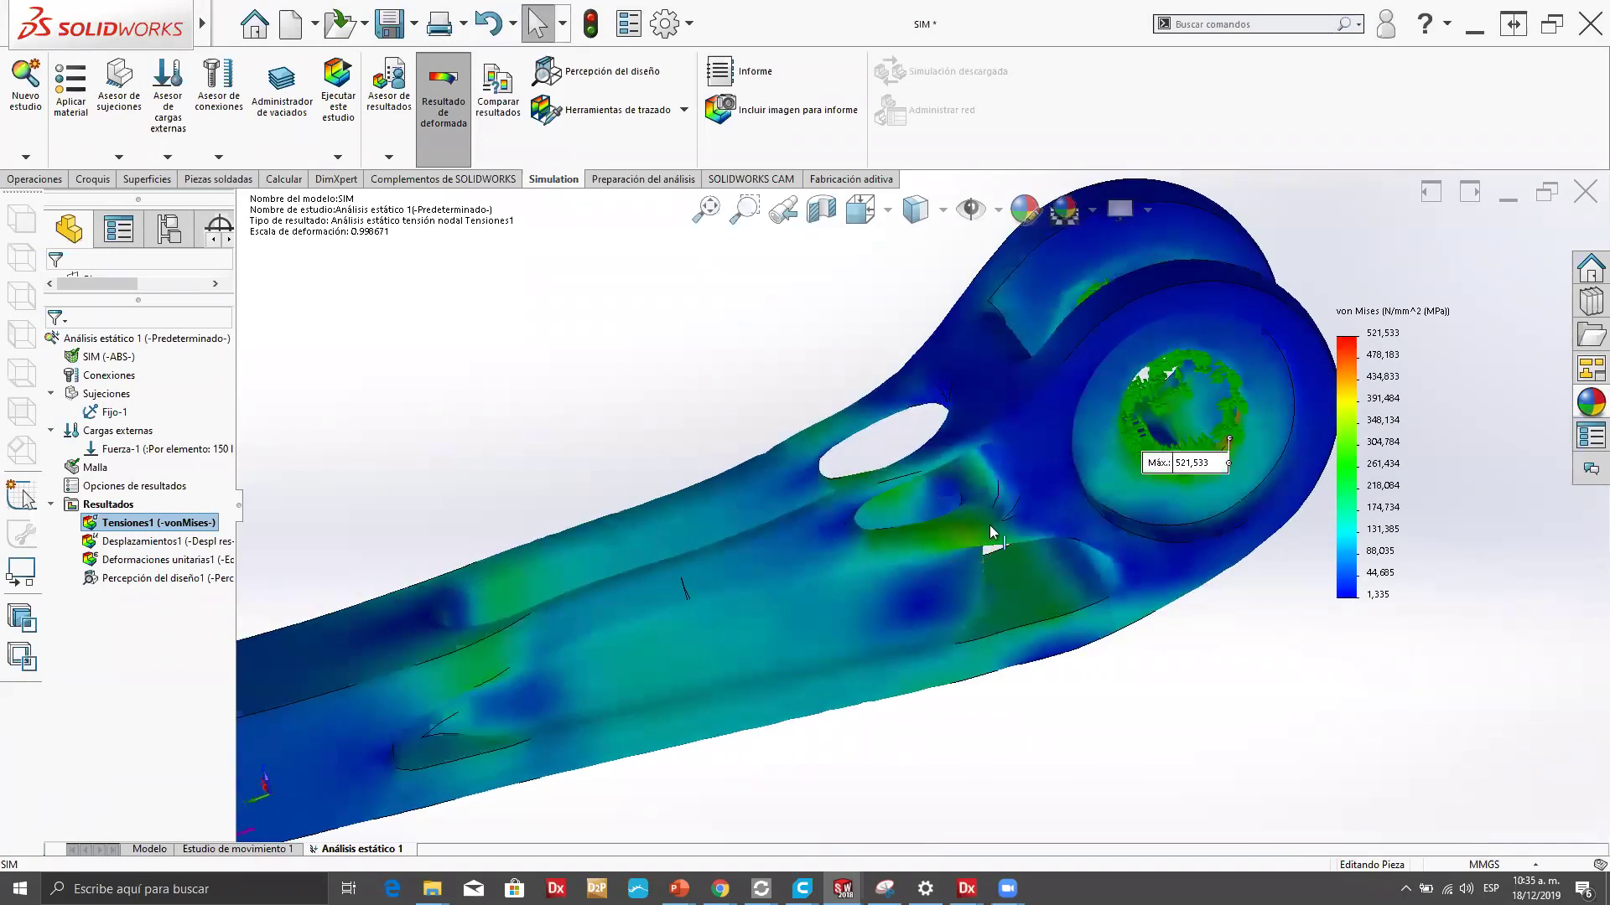
pyautogui.scroll(3, 1295, 345)
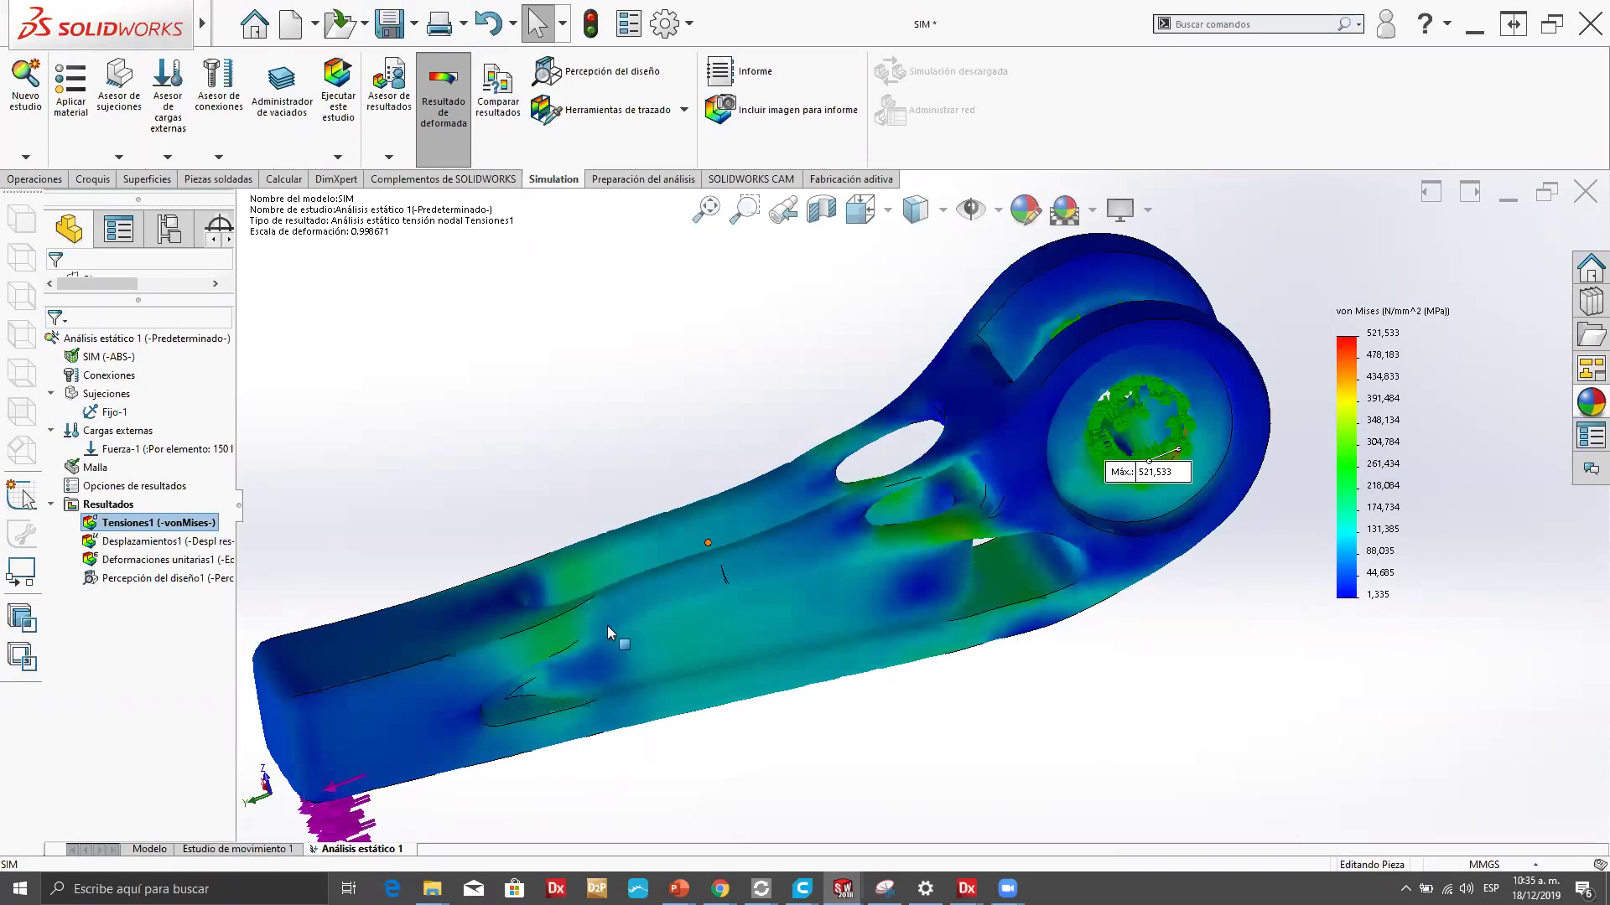
pyautogui.moveTo(911, 453); pyautogui.dragTo(923, 662, button='middle')
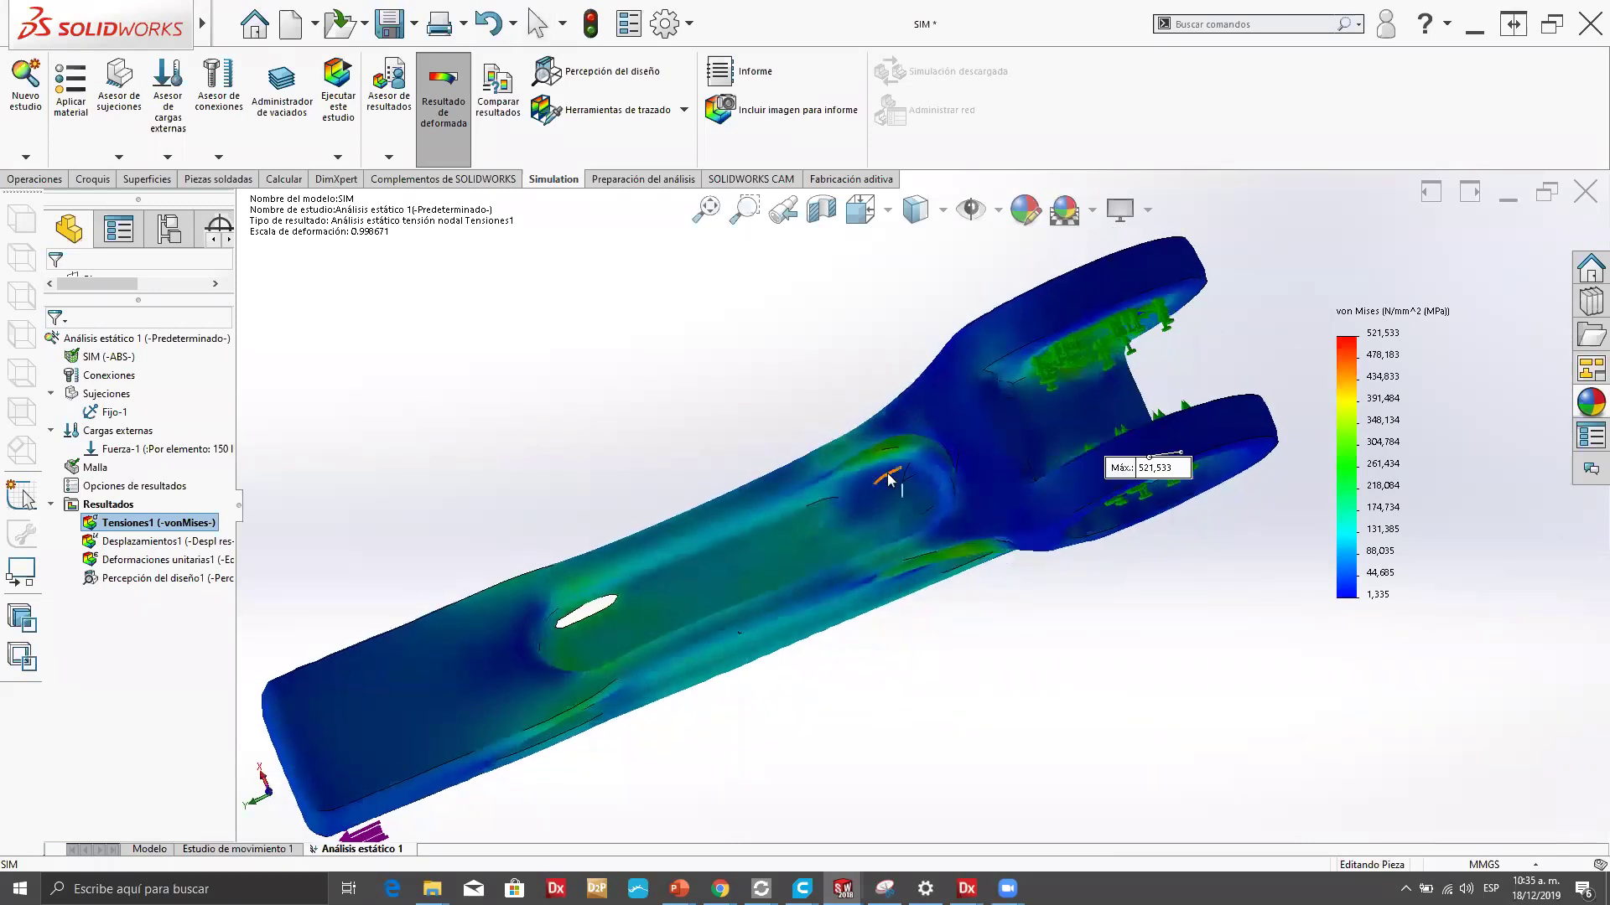
pyautogui.moveTo(904, 481); pyautogui.dragTo(918, 382, button='middle')
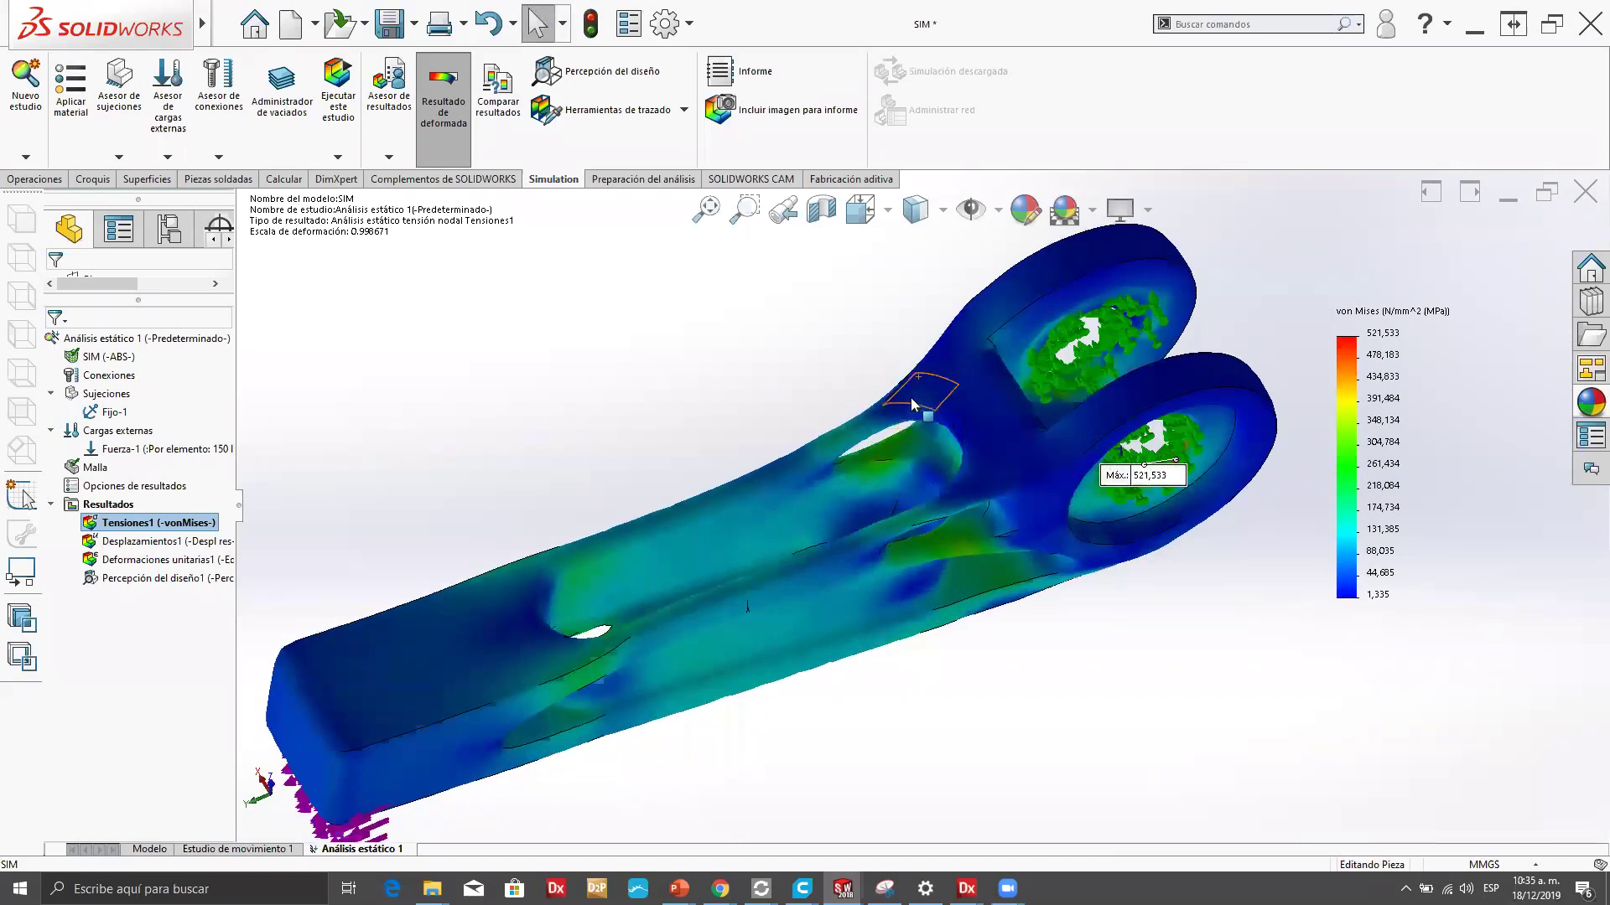
pyautogui.moveTo(880, 446); pyautogui.dragTo(788, 330, button='middle')
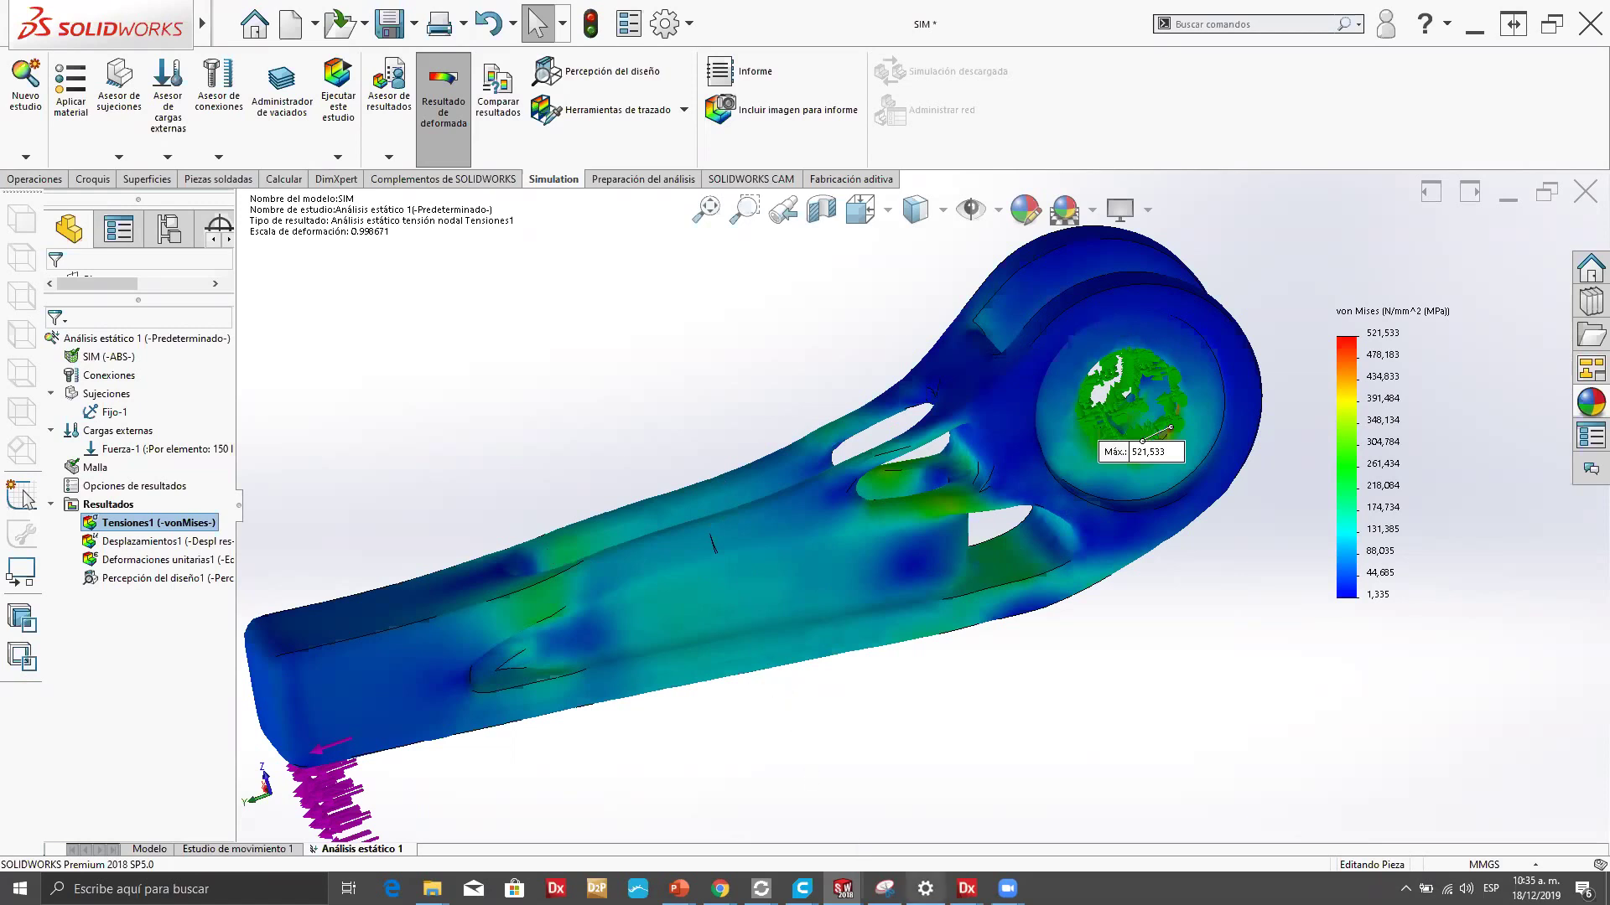
# Switch to the formlabs project in Geomagic Design X and examine the bracket's deviation color map and the modeling and exact surfacing tools.
pyautogui.click(968, 886)
pyautogui.click(915, 820)
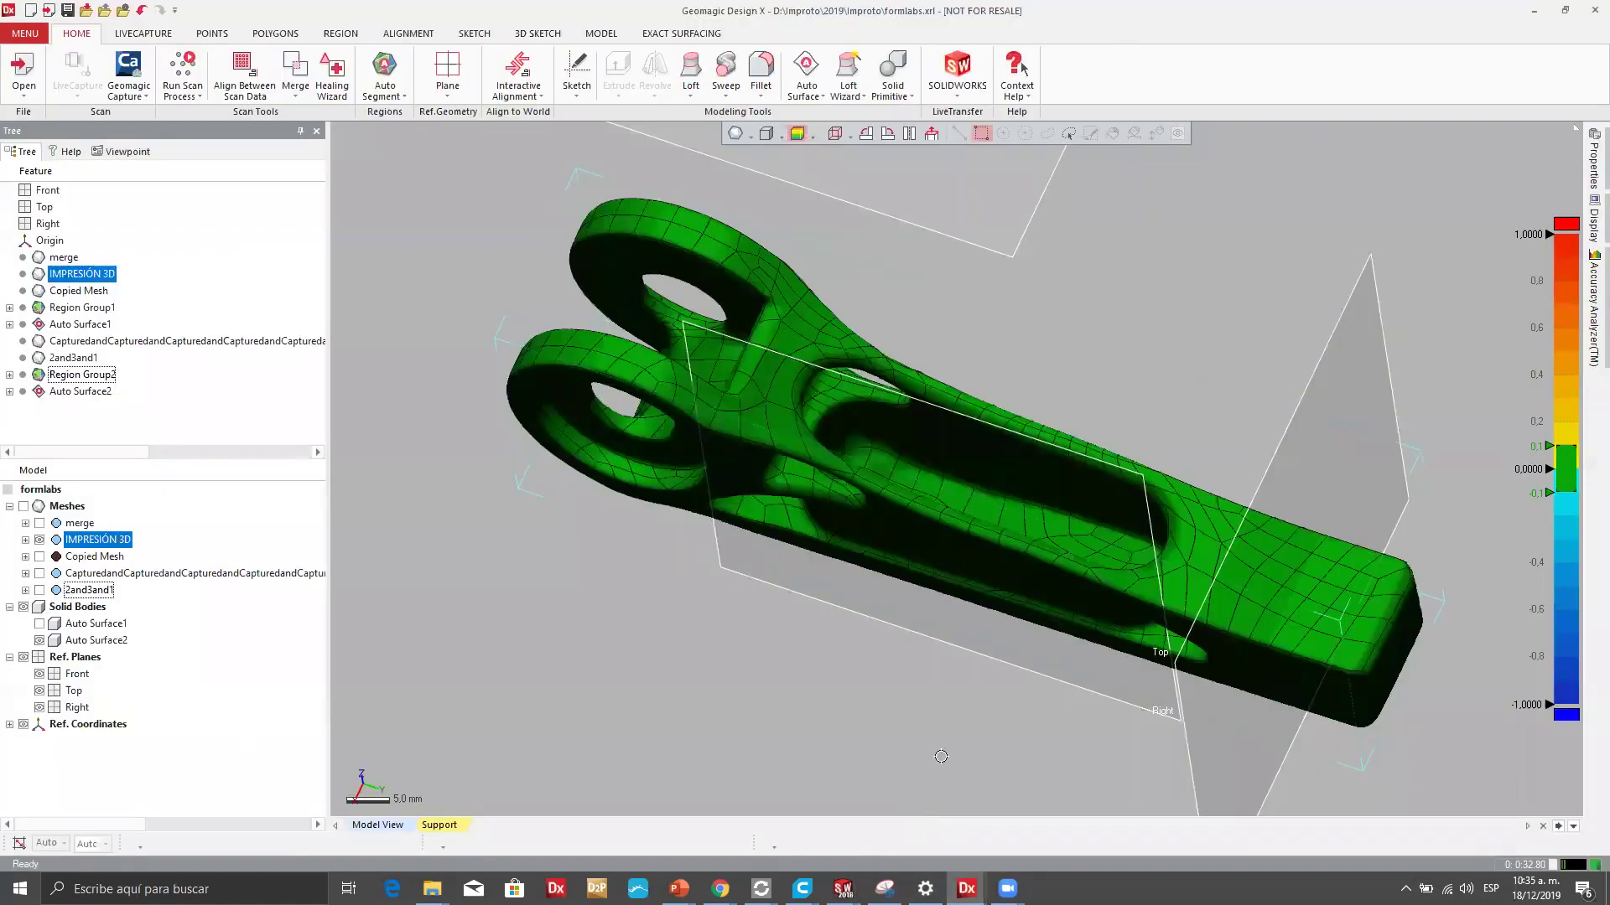
pyautogui.moveTo(1075, 323); pyautogui.dragTo(1087, 186, button='right')
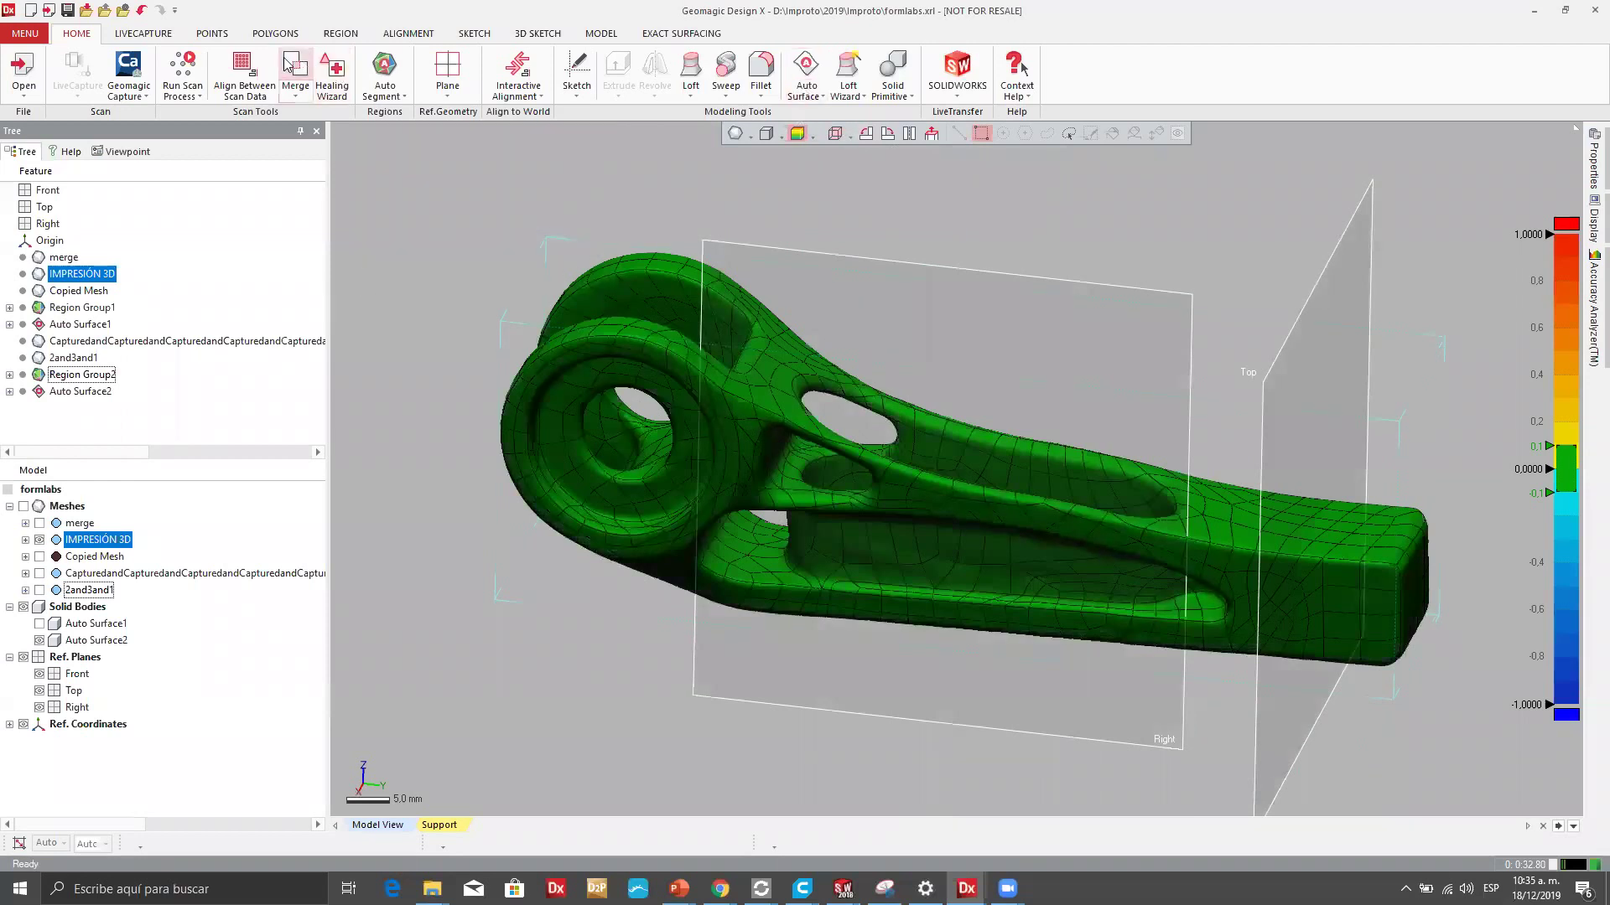
pyautogui.click(601, 33)
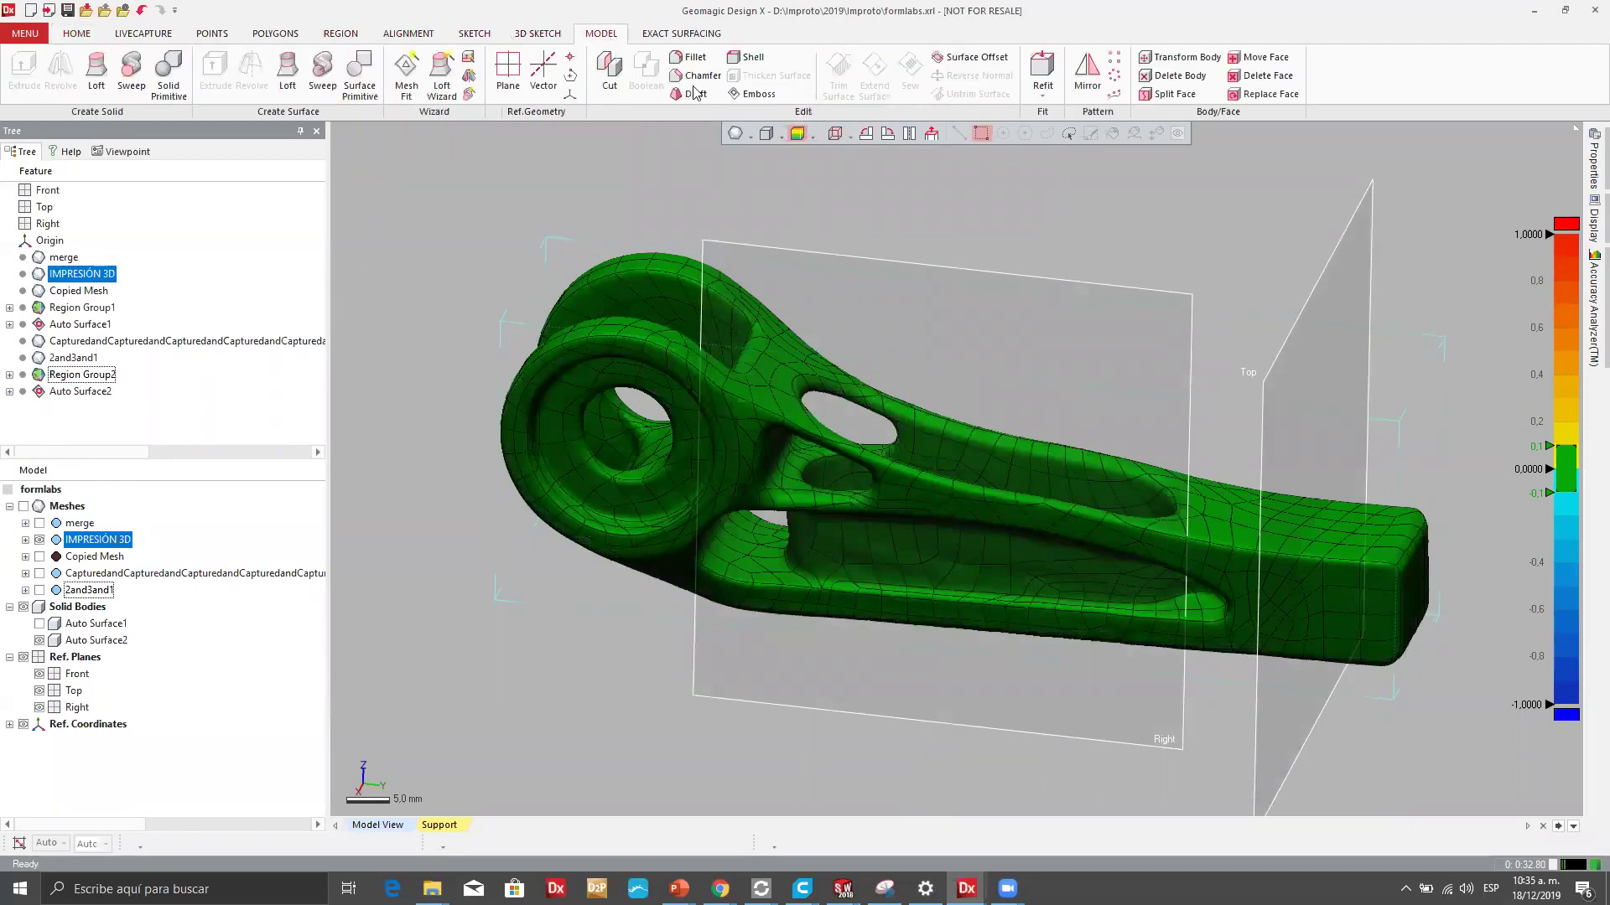
pyautogui.click(678, 36)
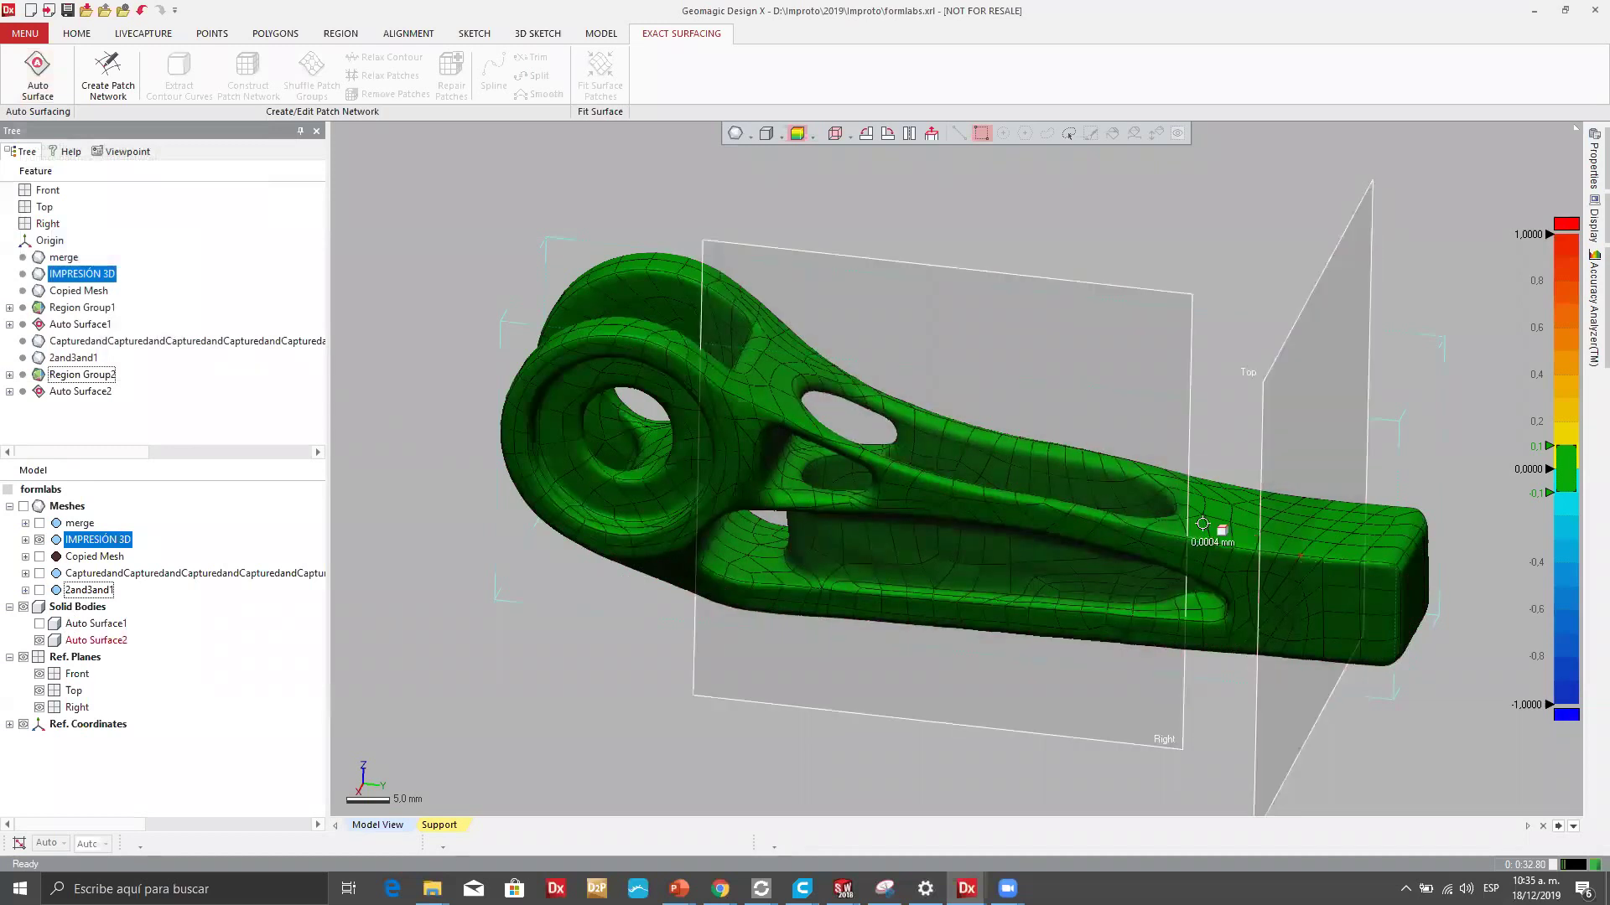
pyautogui.moveTo(1143, 564)
pyautogui.mouseDown(button='right')
pyautogui.moveTo(999, 591)
pyautogui.moveTo(964, 570)
pyautogui.mouseUp(button='right')
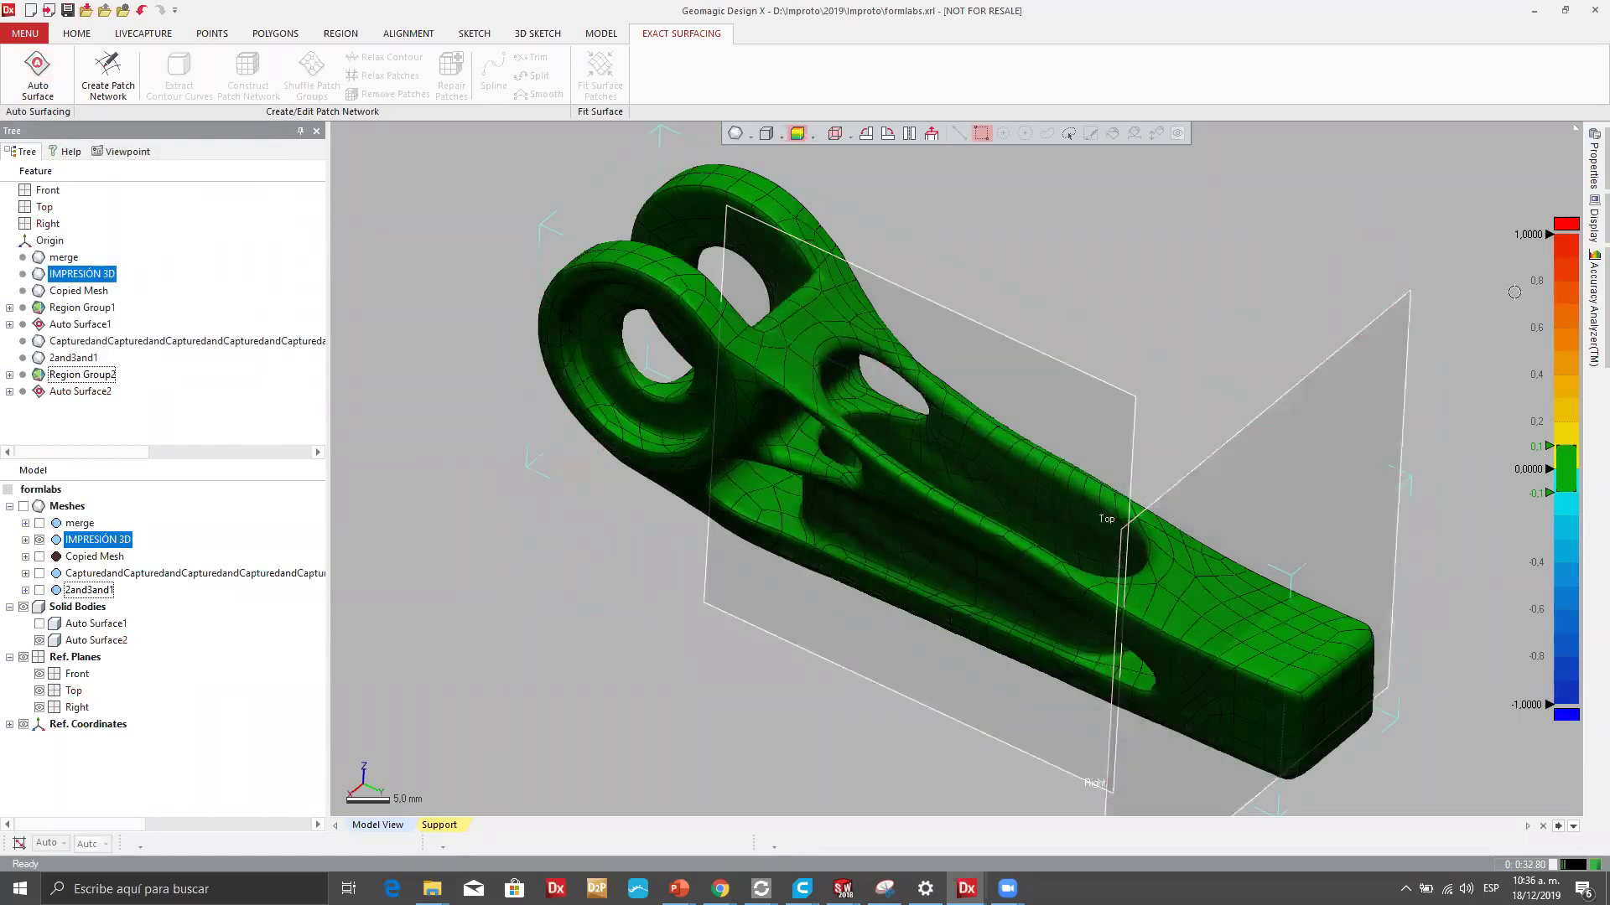
# Turn off the deviation analysis and hide the Auto Surface2 solid, leaving the IMPRESIÓN 3D mesh shown.
pyautogui.click(1591, 285)
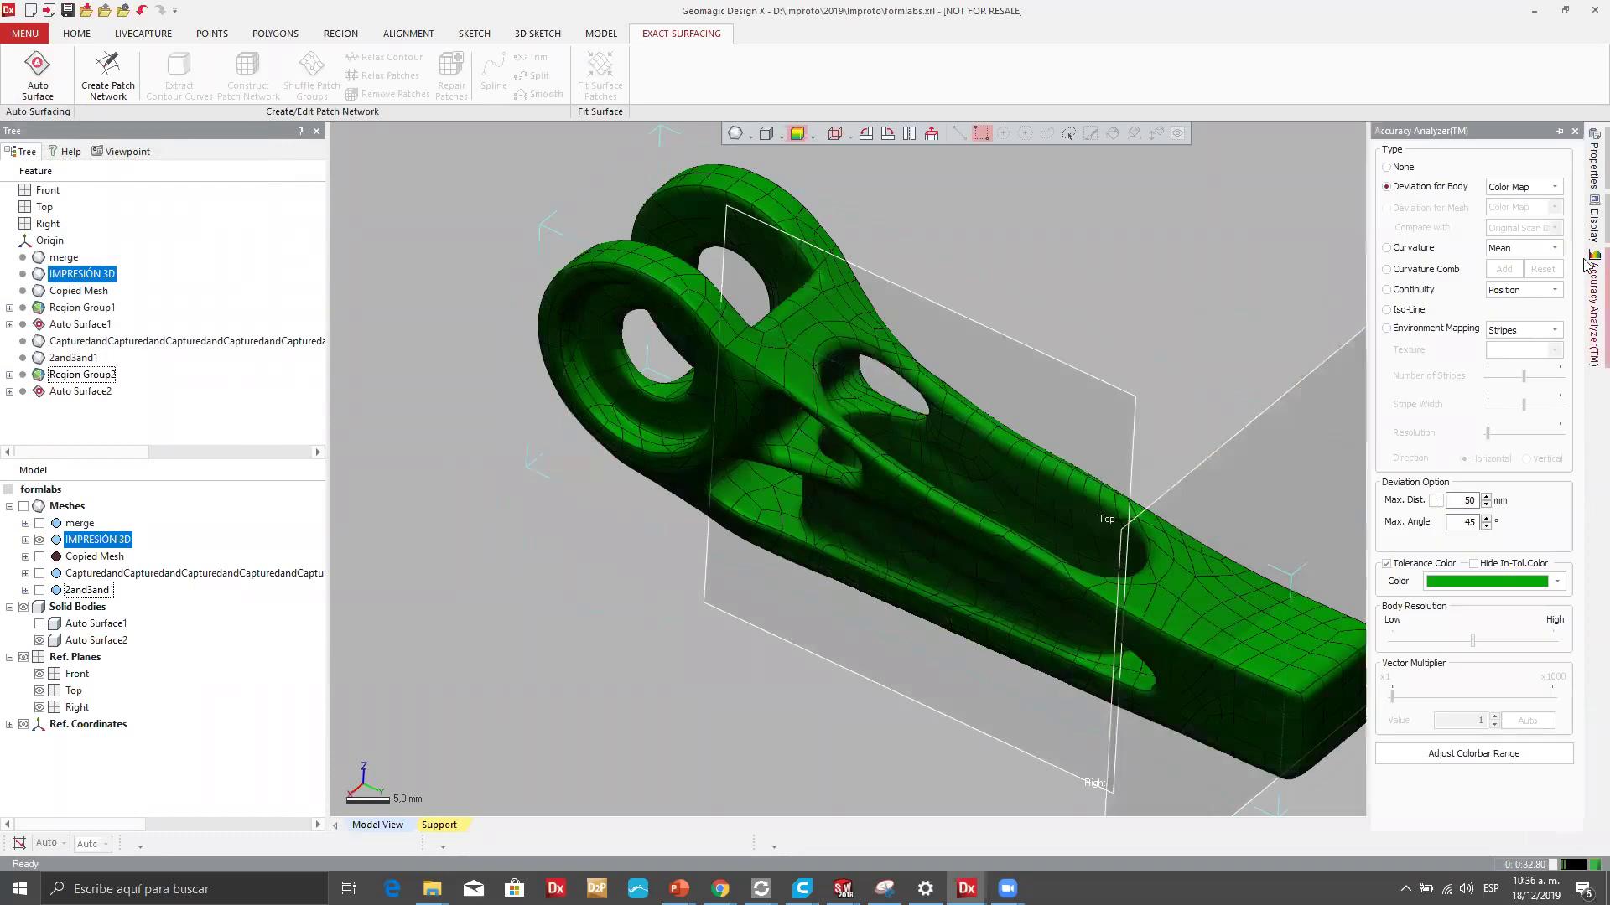
pyautogui.click(1395, 169)
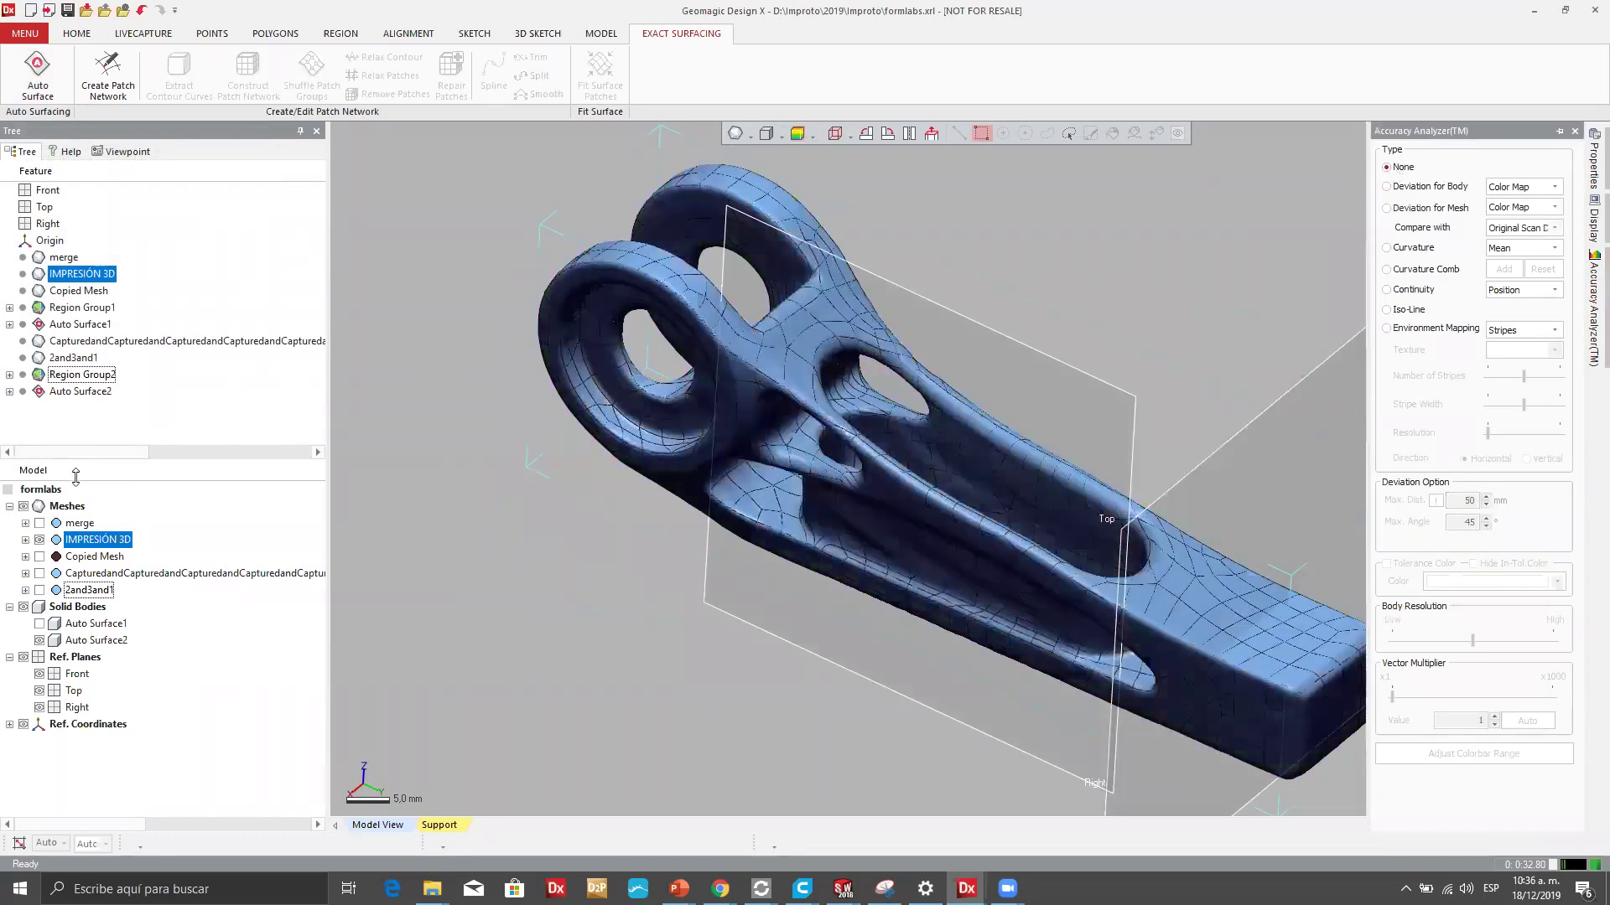
pyautogui.click(57, 538)
pyautogui.click(41, 642)
pyautogui.press('Escape')
pyautogui.moveTo(802, 435); pyautogui.dragTo(926, 327, button='right')
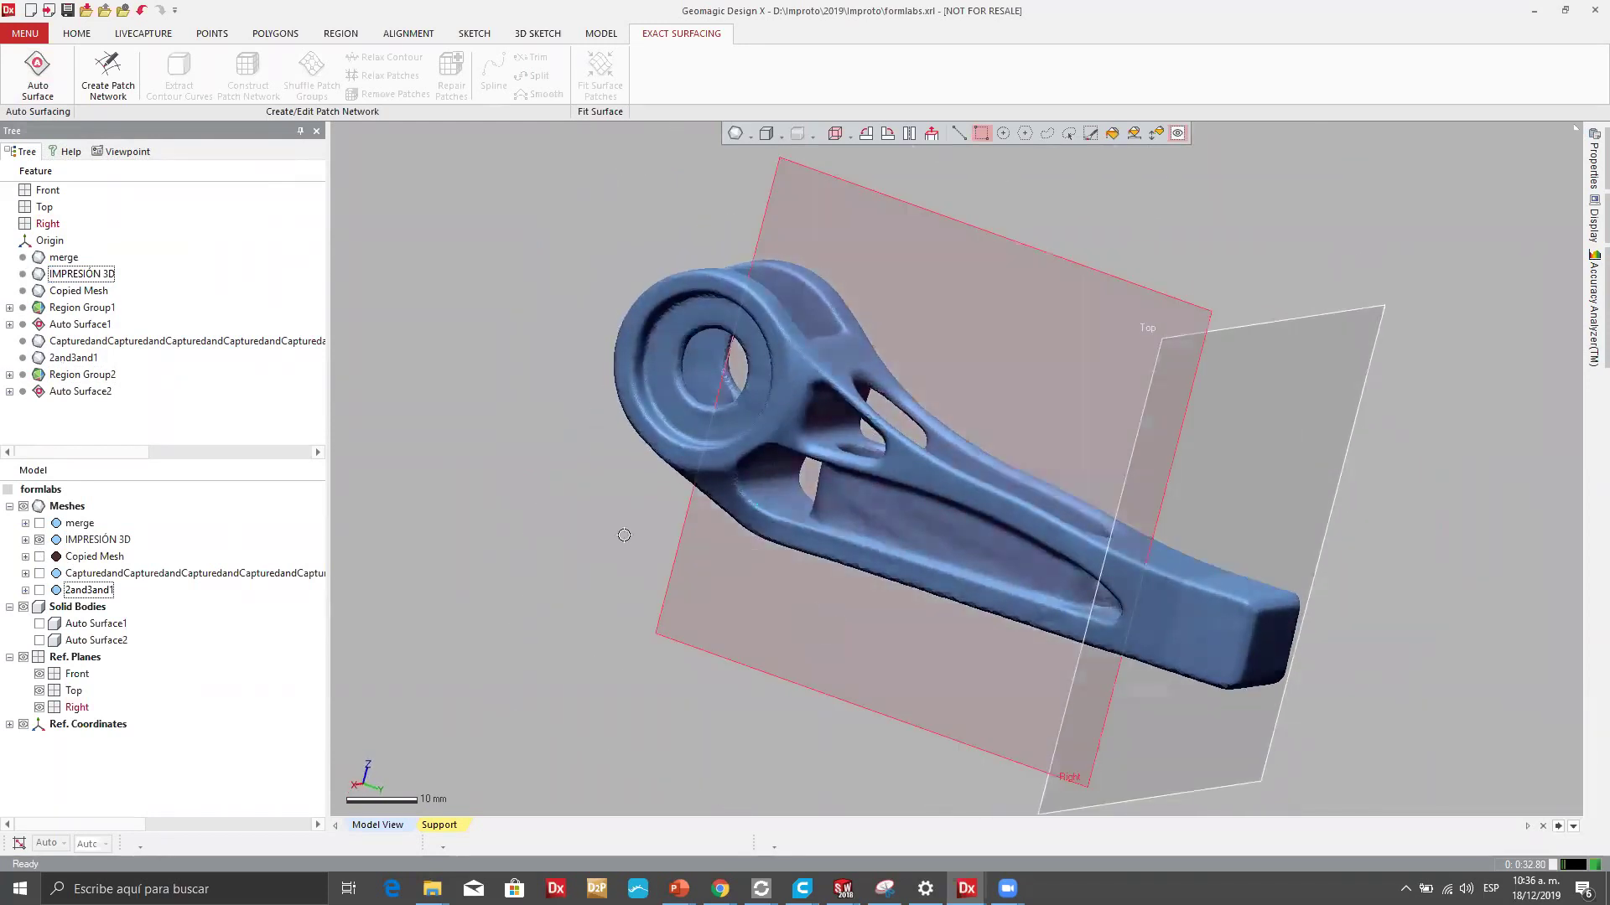
pyautogui.moveTo(910, 408)
pyautogui.mouseDown(button='right')
pyautogui.moveTo(844, 405)
pyautogui.moveTo(935, 414)
pyautogui.mouseUp(button='right')
pyautogui.click(910, 381)
pyautogui.moveTo(1283, 478); pyautogui.dragTo(922, 487, button='right')
pyautogui.moveTo(1110, 611); pyautogui.dragTo(593, 586, button='right')
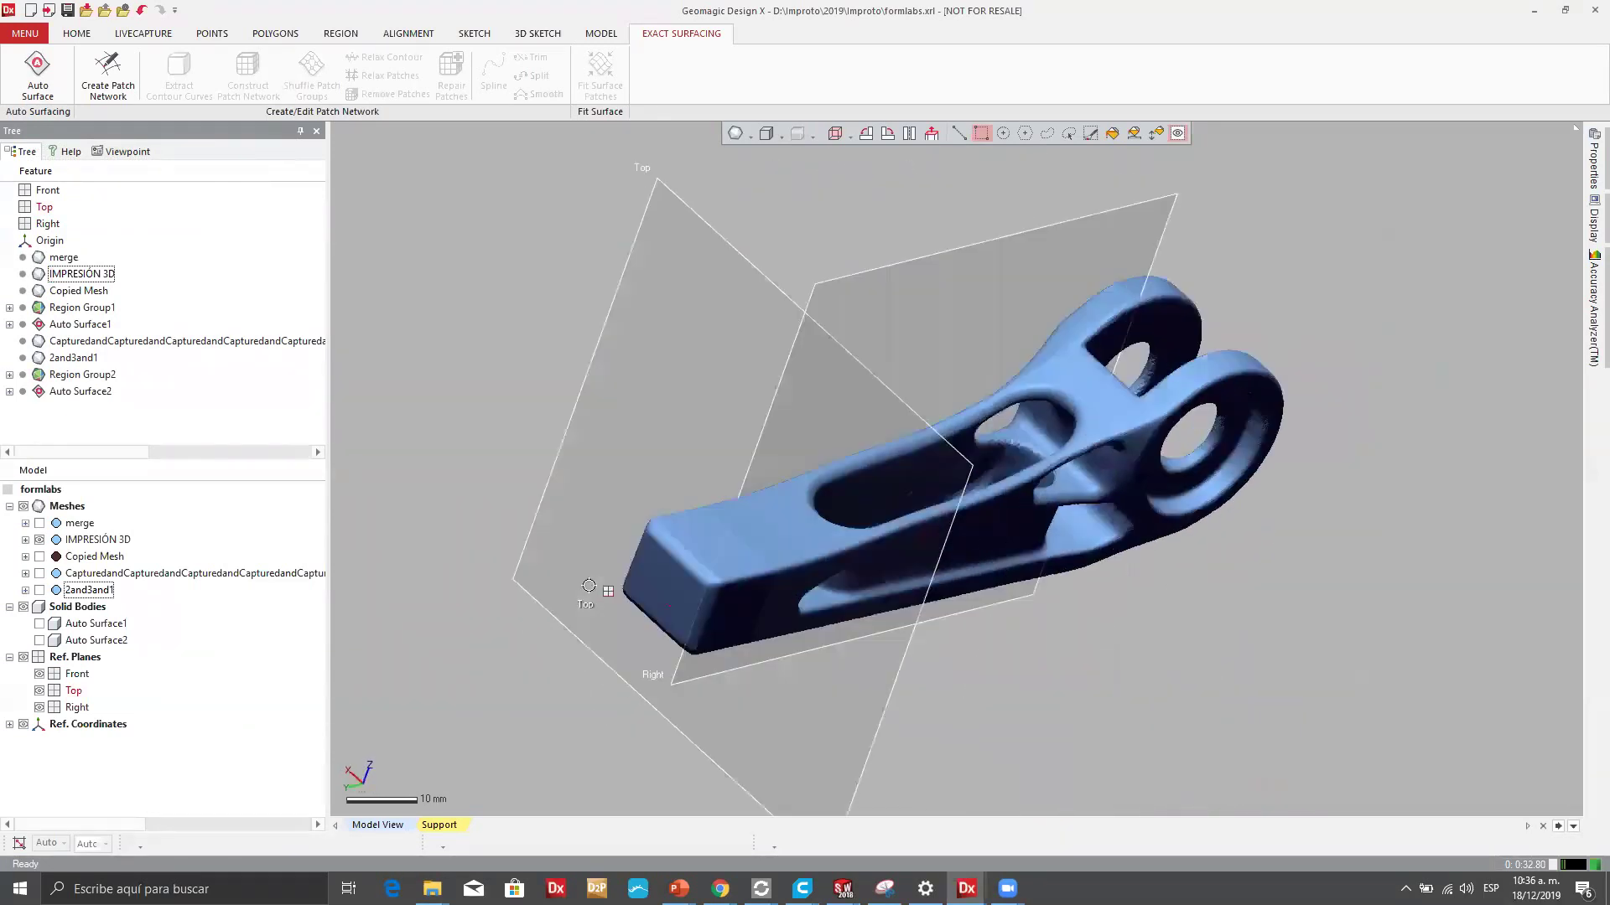
# Examine the IMPRESIÓN 3D mesh from several sides, including its fork, elongated openings and solid end block.
pyautogui.scroll(5, 672, 565)
pyautogui.moveTo(761, 573)
pyautogui.mouseDown(button='right')
pyautogui.moveTo(805, 520)
pyautogui.moveTo(488, 323)
pyautogui.moveTo(758, 449)
pyautogui.moveTo(1135, 586)
pyautogui.moveTo(1272, 546)
pyautogui.moveTo(986, 497)
pyautogui.moveTo(1107, 603)
pyautogui.moveTo(964, 545)
pyautogui.moveTo(793, 505)
pyautogui.moveTo(838, 638)
pyautogui.moveTo(800, 782)
pyautogui.mouseUp(button='right')
pyautogui.scroll(-3, 986, 497)
pyautogui.scroll(-3, 793, 506)
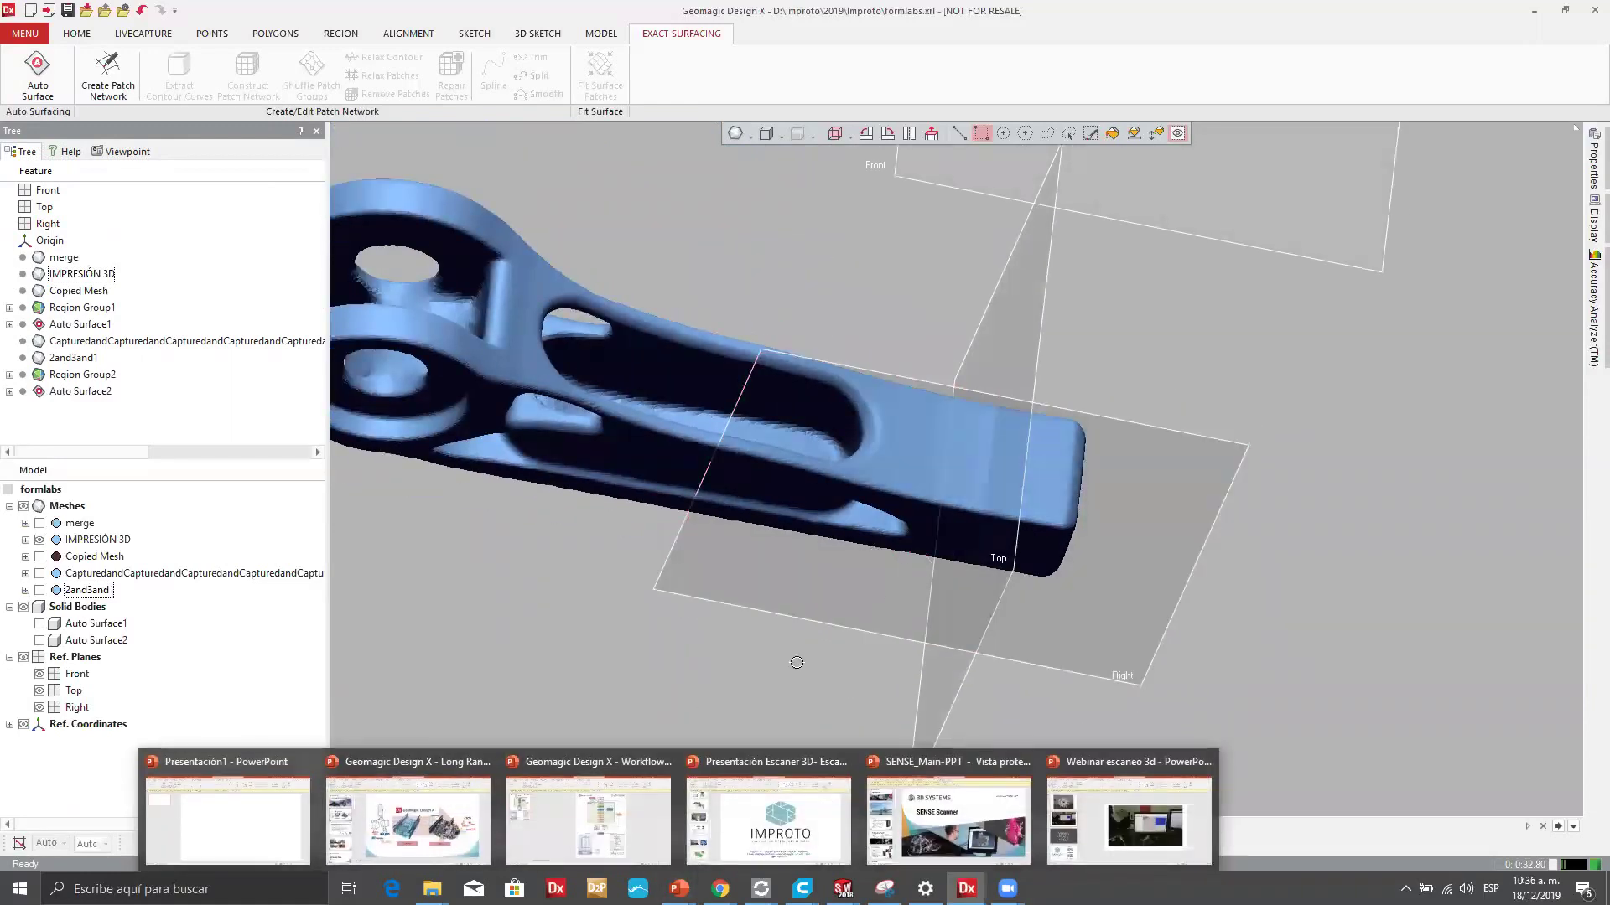
pyautogui.scroll(-2, 629, 535)
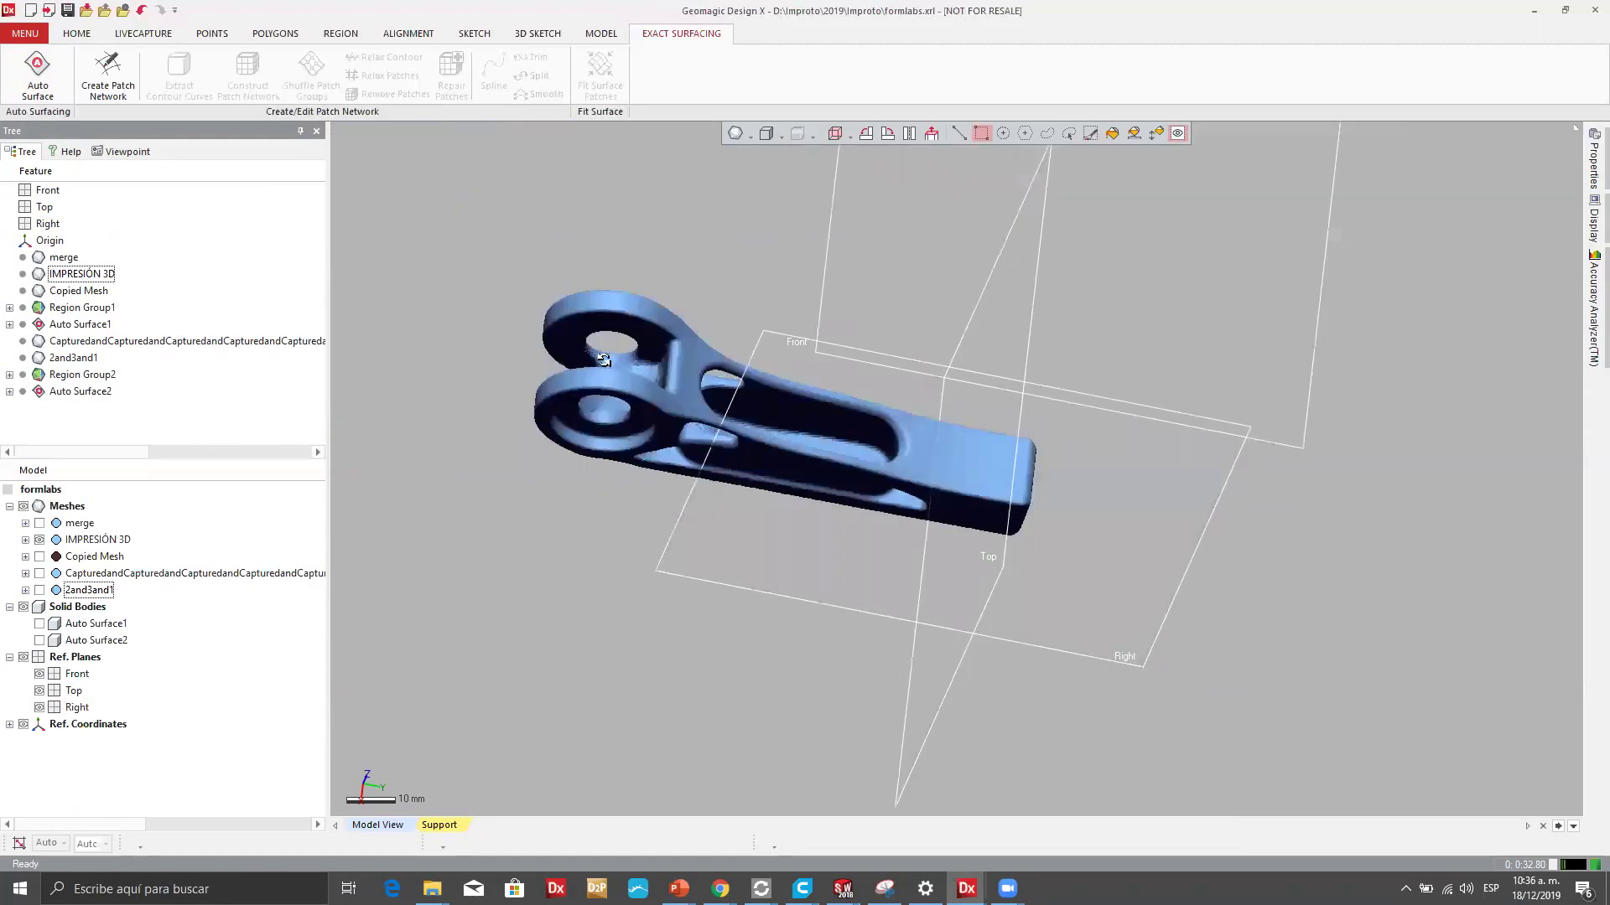
pyautogui.moveTo(629, 535); pyautogui.dragTo(771, 388, button='right')
pyautogui.scroll(4, 771, 388)
pyautogui.moveTo(818, 517); pyautogui.dragTo(609, 411, button='right')
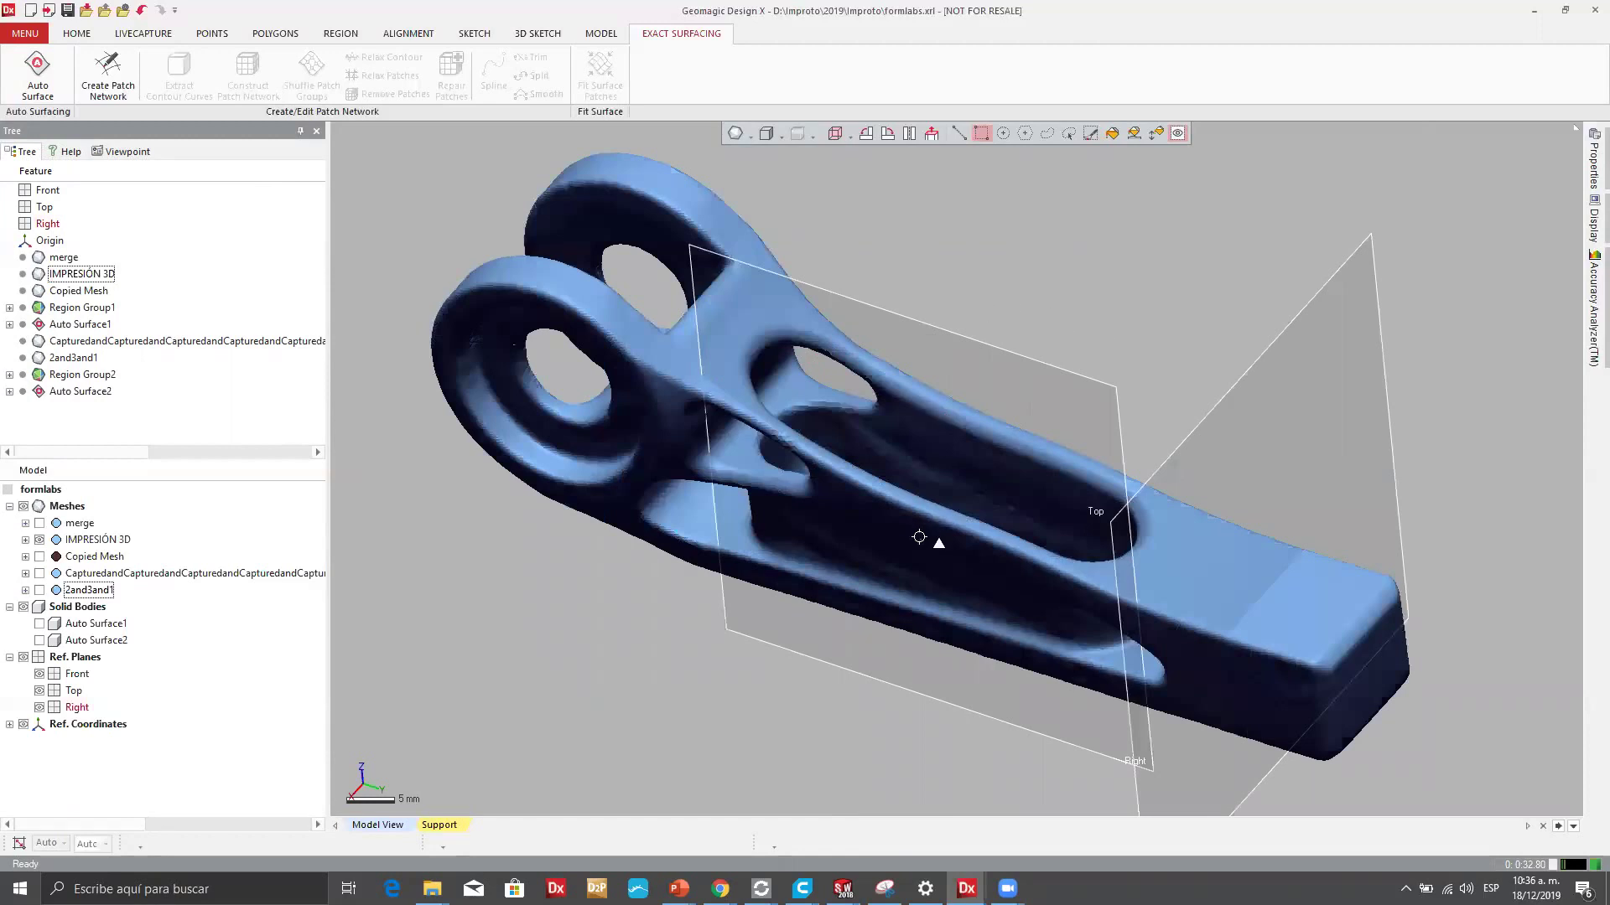
# Display the IMPRESIÓN 3D mesh as wireframe and examine its triangle structure around the bracket's openings and fork.
pyautogui.click(735, 134)
pyautogui.click(737, 178)
pyautogui.scroll(5, 746, 381)
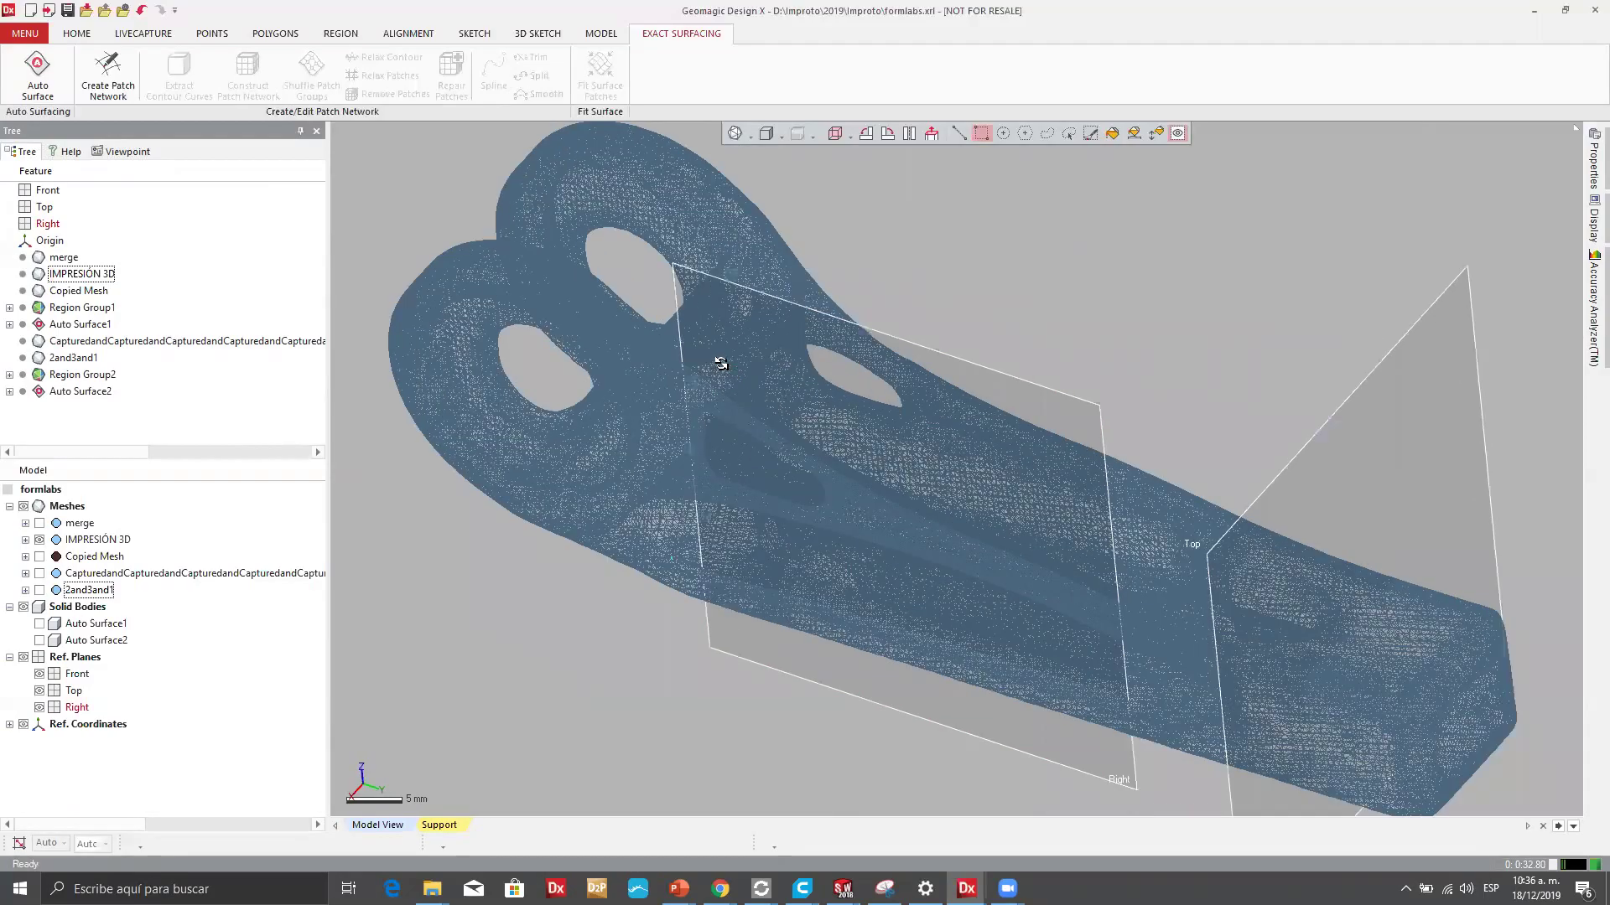
pyautogui.scroll(-8, 771, 400)
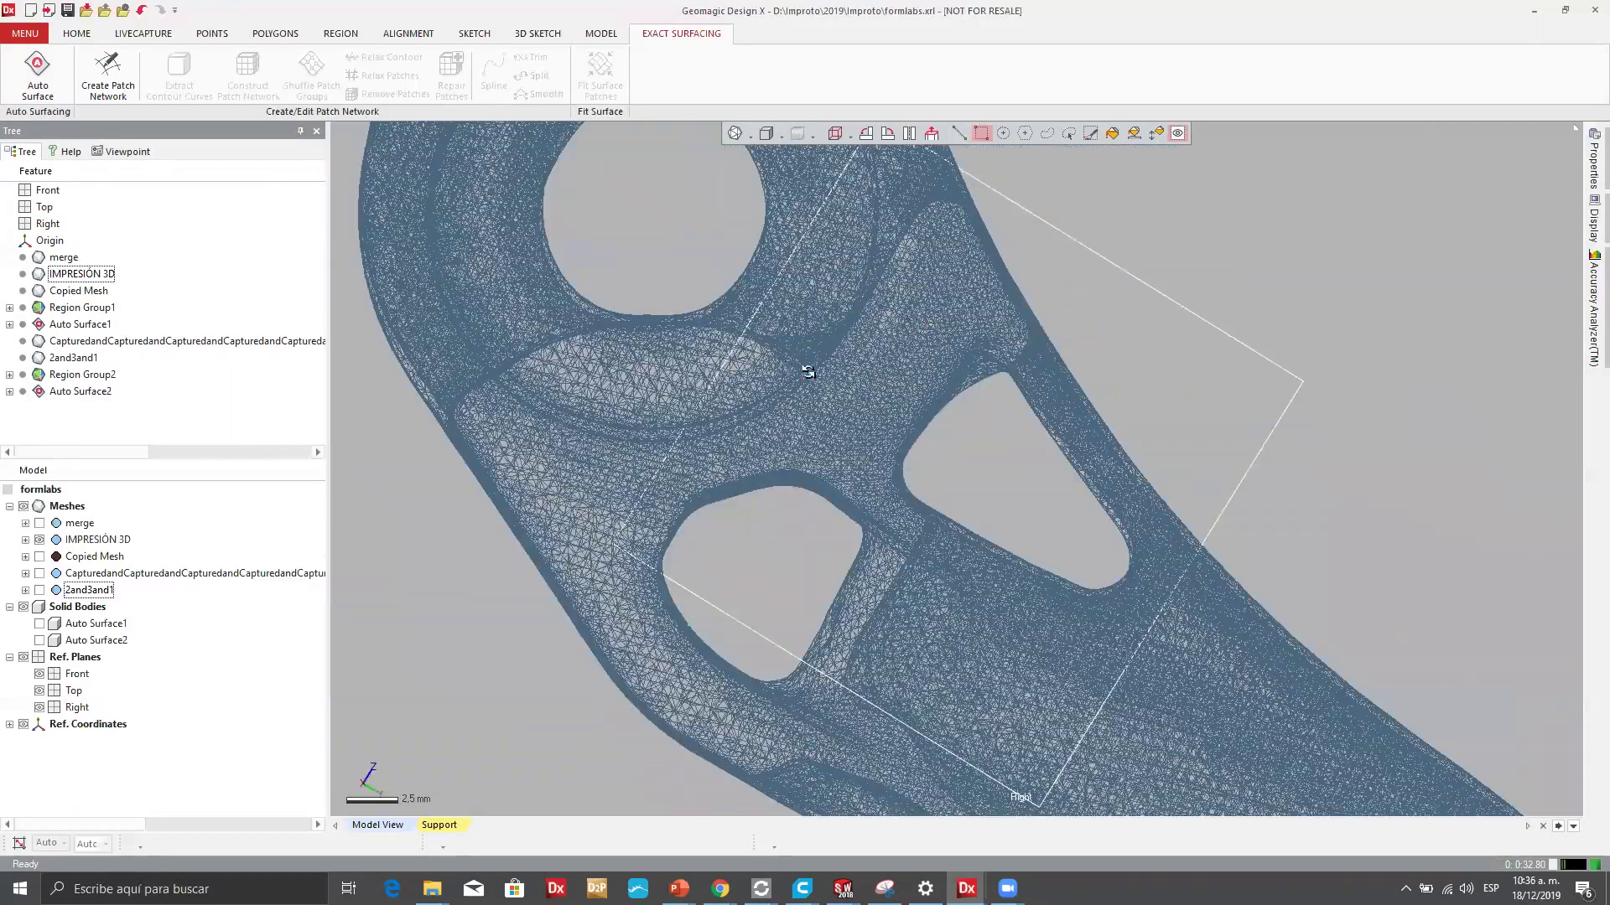
pyautogui.scroll(-2, 807, 371)
pyautogui.moveTo(807, 371); pyautogui.dragTo(609, 269, button='right')
pyautogui.scroll(2, 1224, 685)
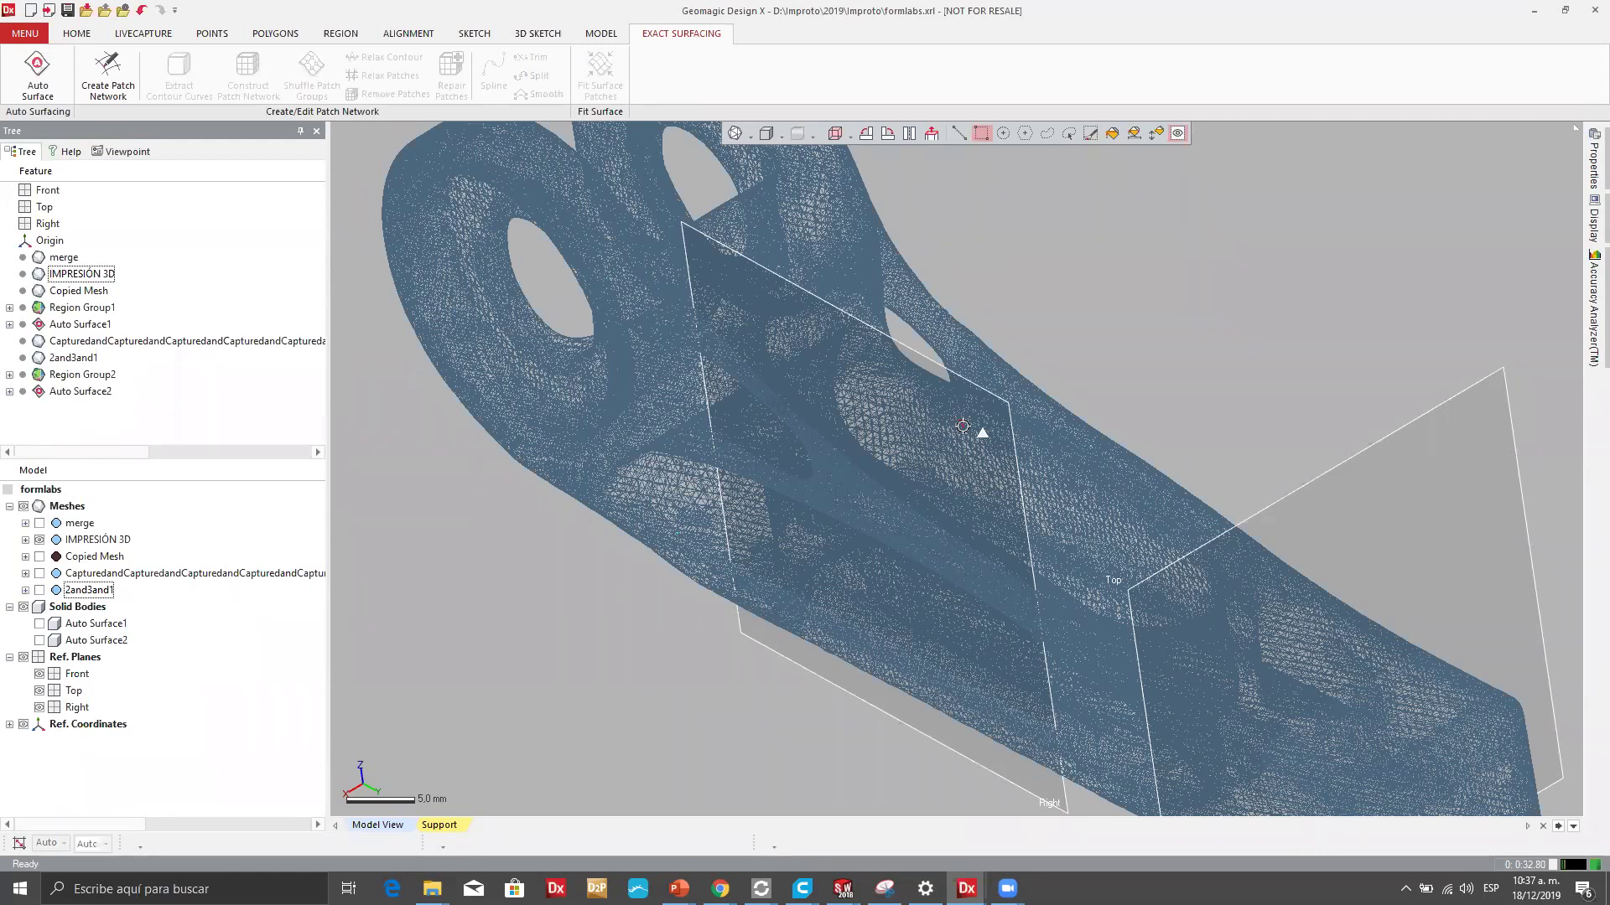
# Return the mesh to shaded display, examine the bracket's side pockets and fork, and show the polygon editing tools.
pyautogui.click(749, 136)
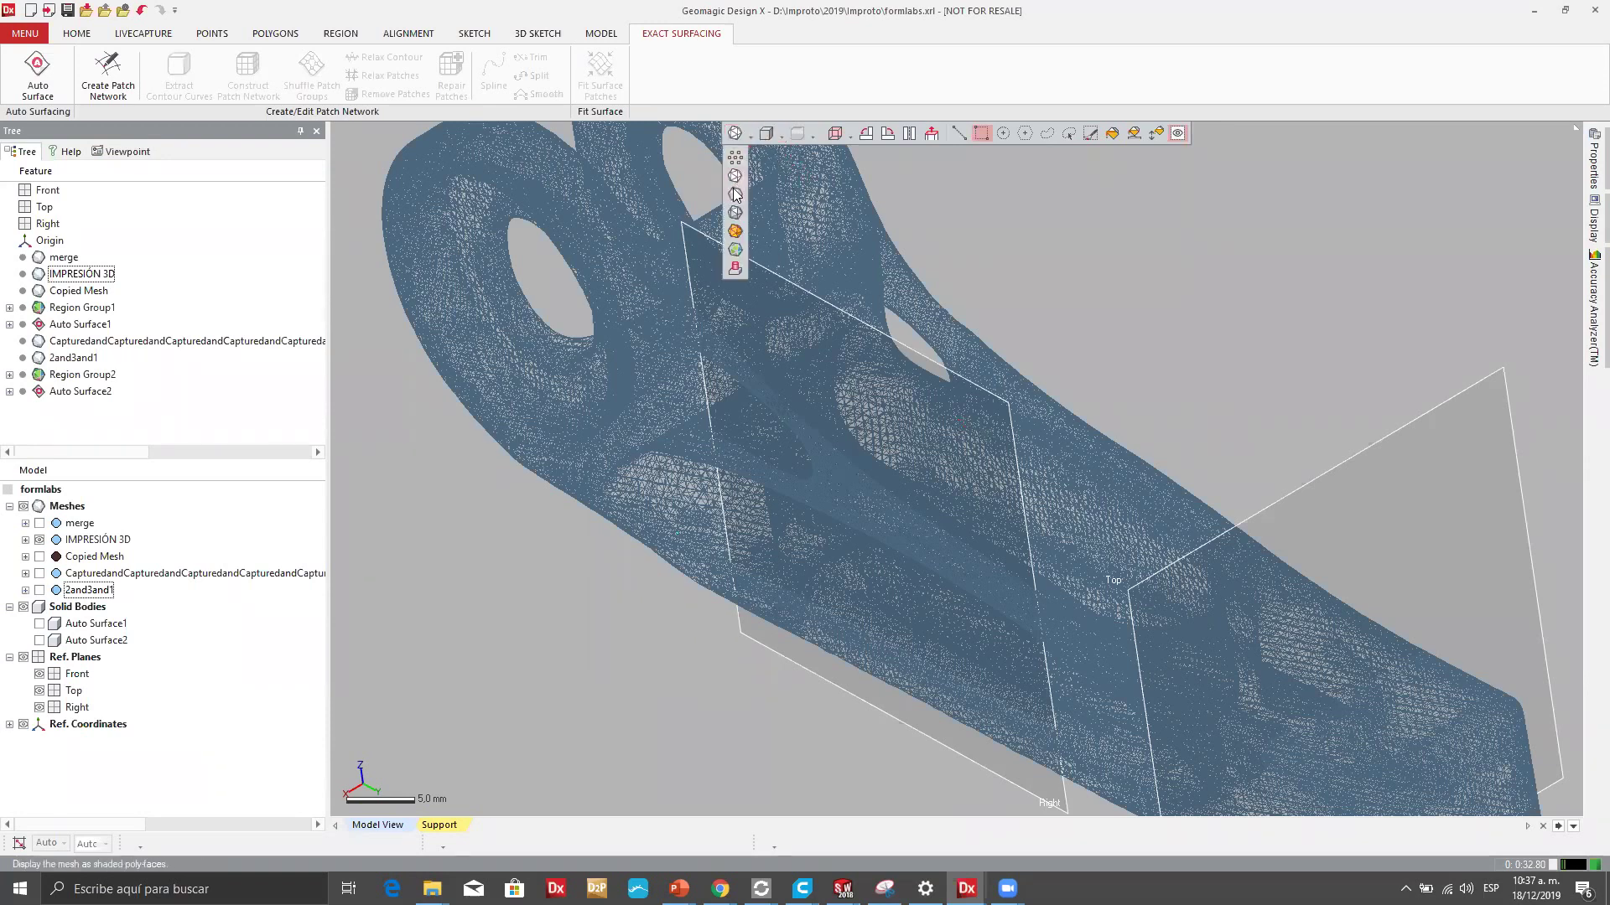
pyautogui.click(740, 219)
pyautogui.scroll(-3, 739, 220)
pyautogui.moveTo(765, 285); pyautogui.dragTo(882, 285, button='right')
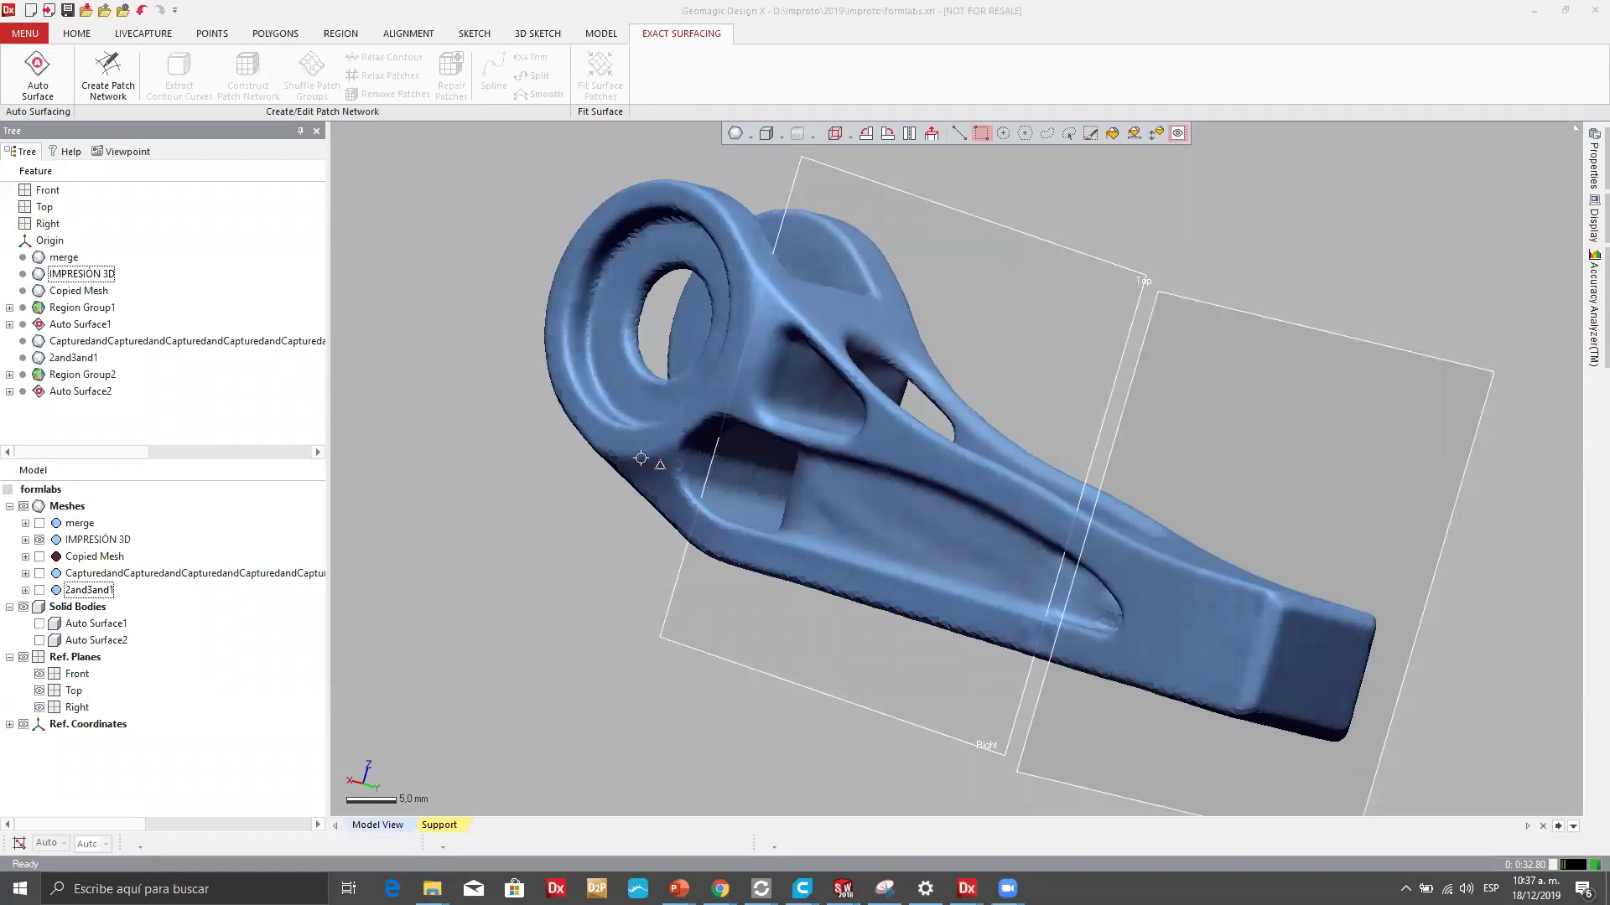
pyautogui.moveTo(738, 462); pyautogui.dragTo(805, 394, button='right')
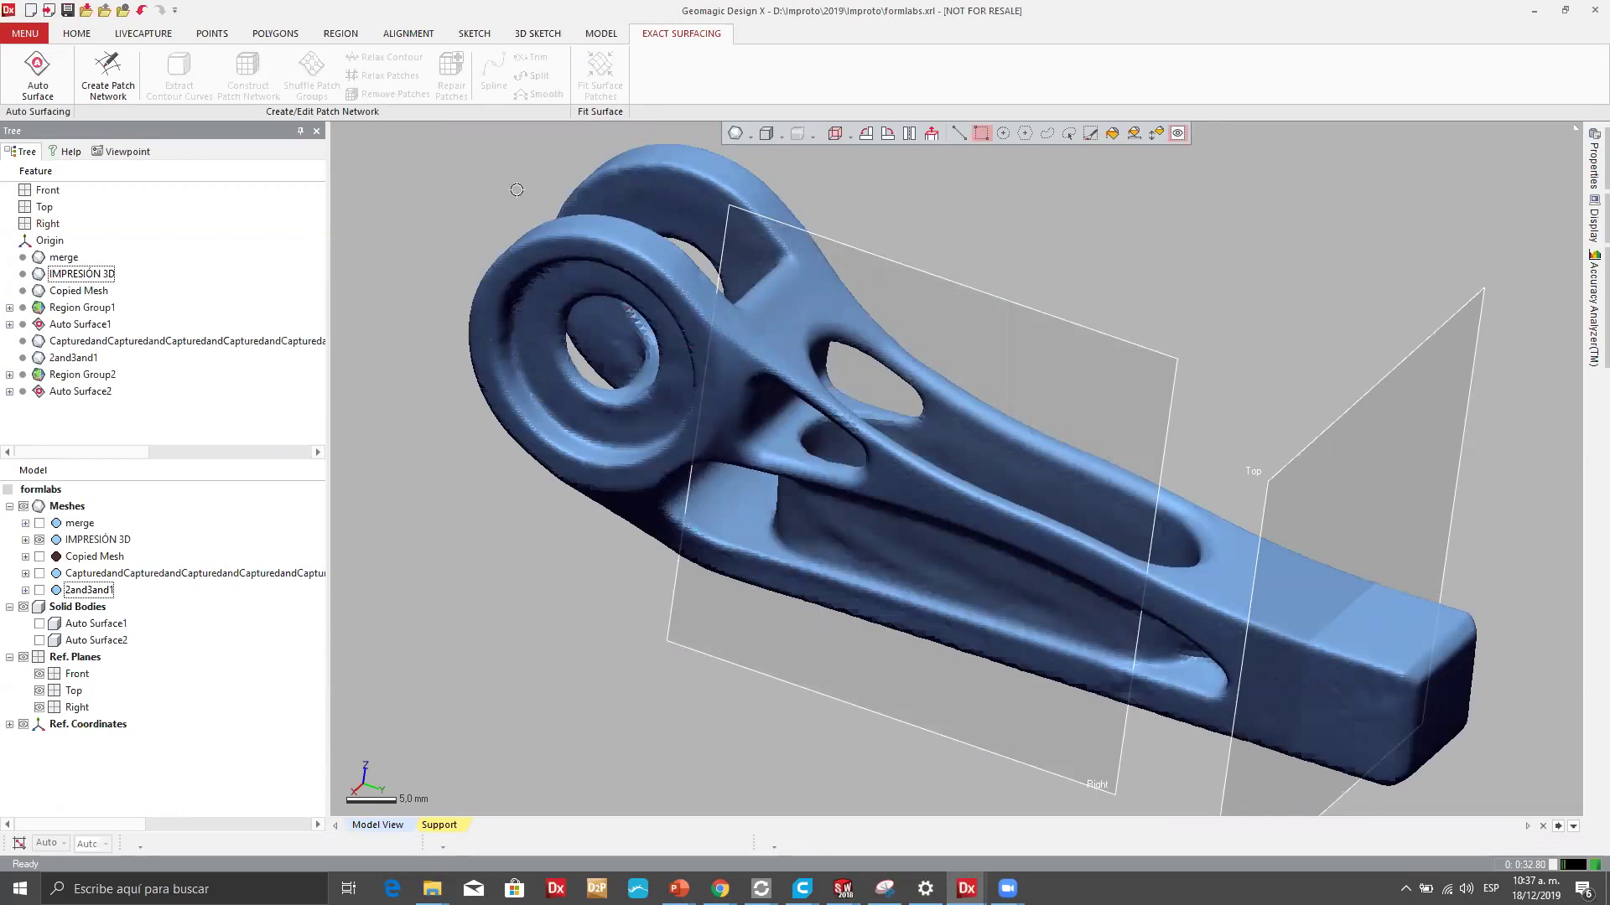
pyautogui.click(274, 36)
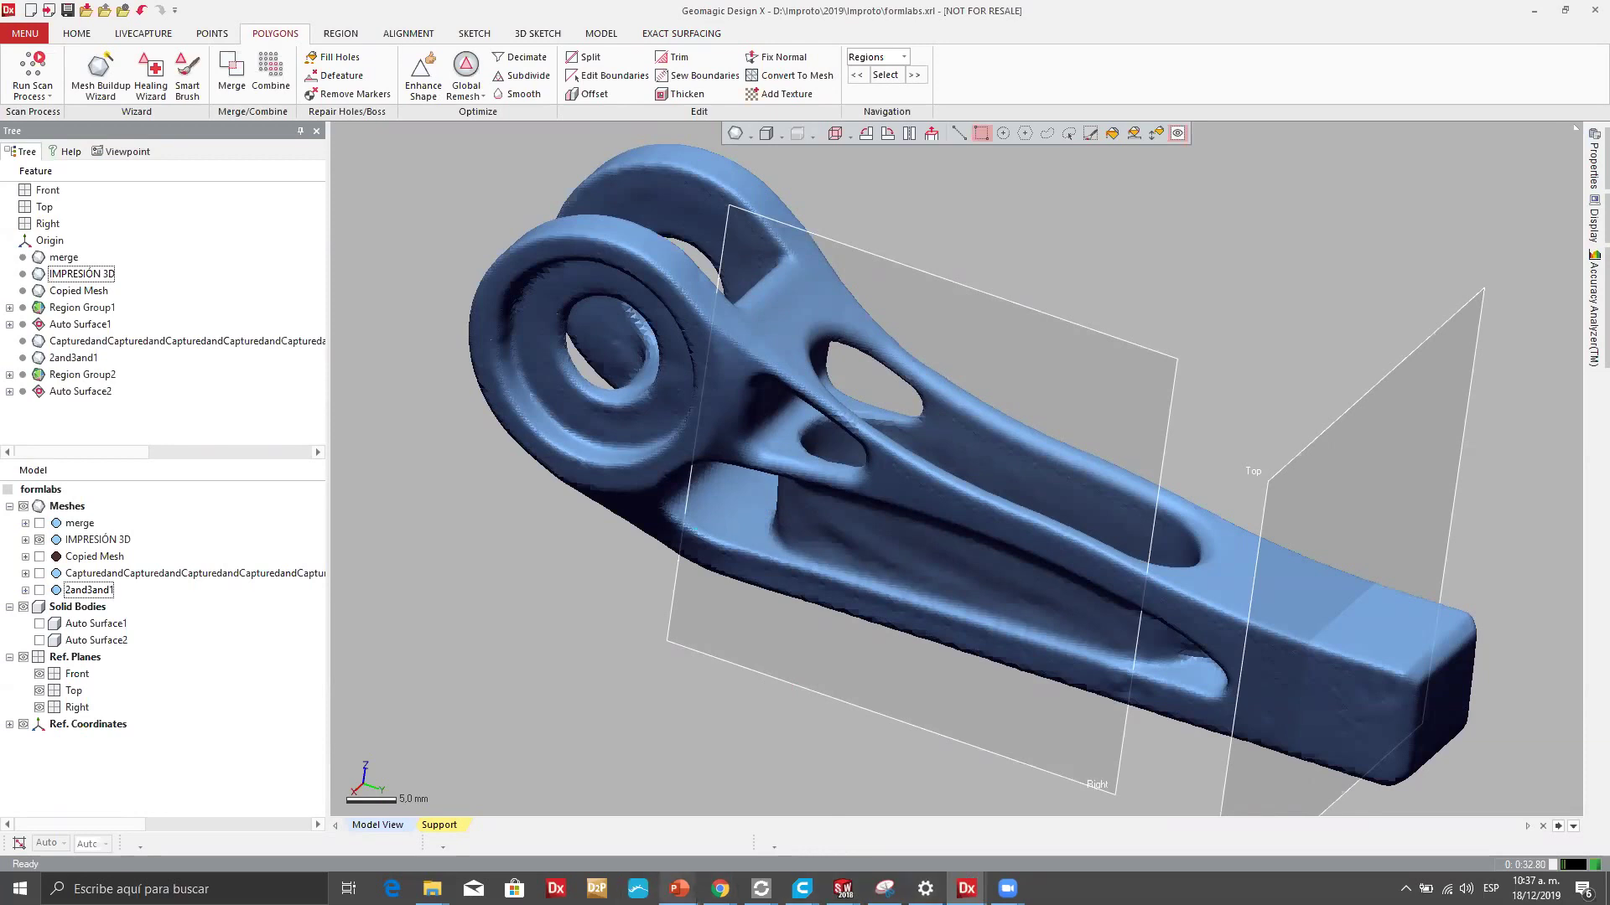
# Switch to the Webinar escaneo 3d presentation in PowerPoint, view slide 21 and play the turbine wheel printing video on slide 22.
pyautogui.click(679, 889)
pyautogui.click(1129, 826)
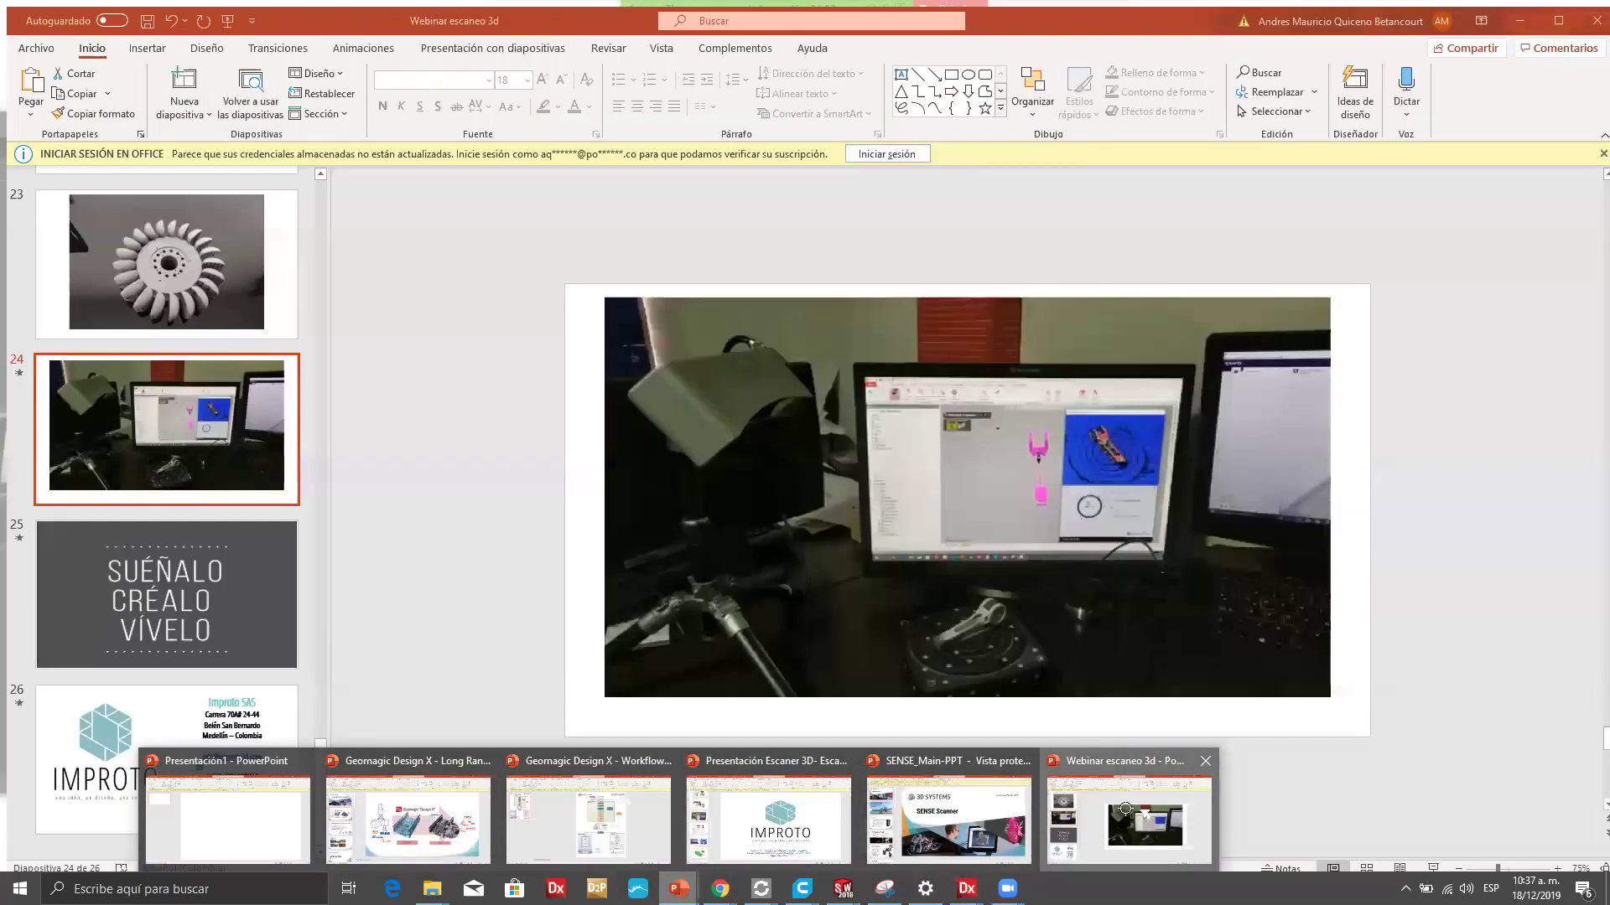
pyautogui.scroll(3, 226, 386)
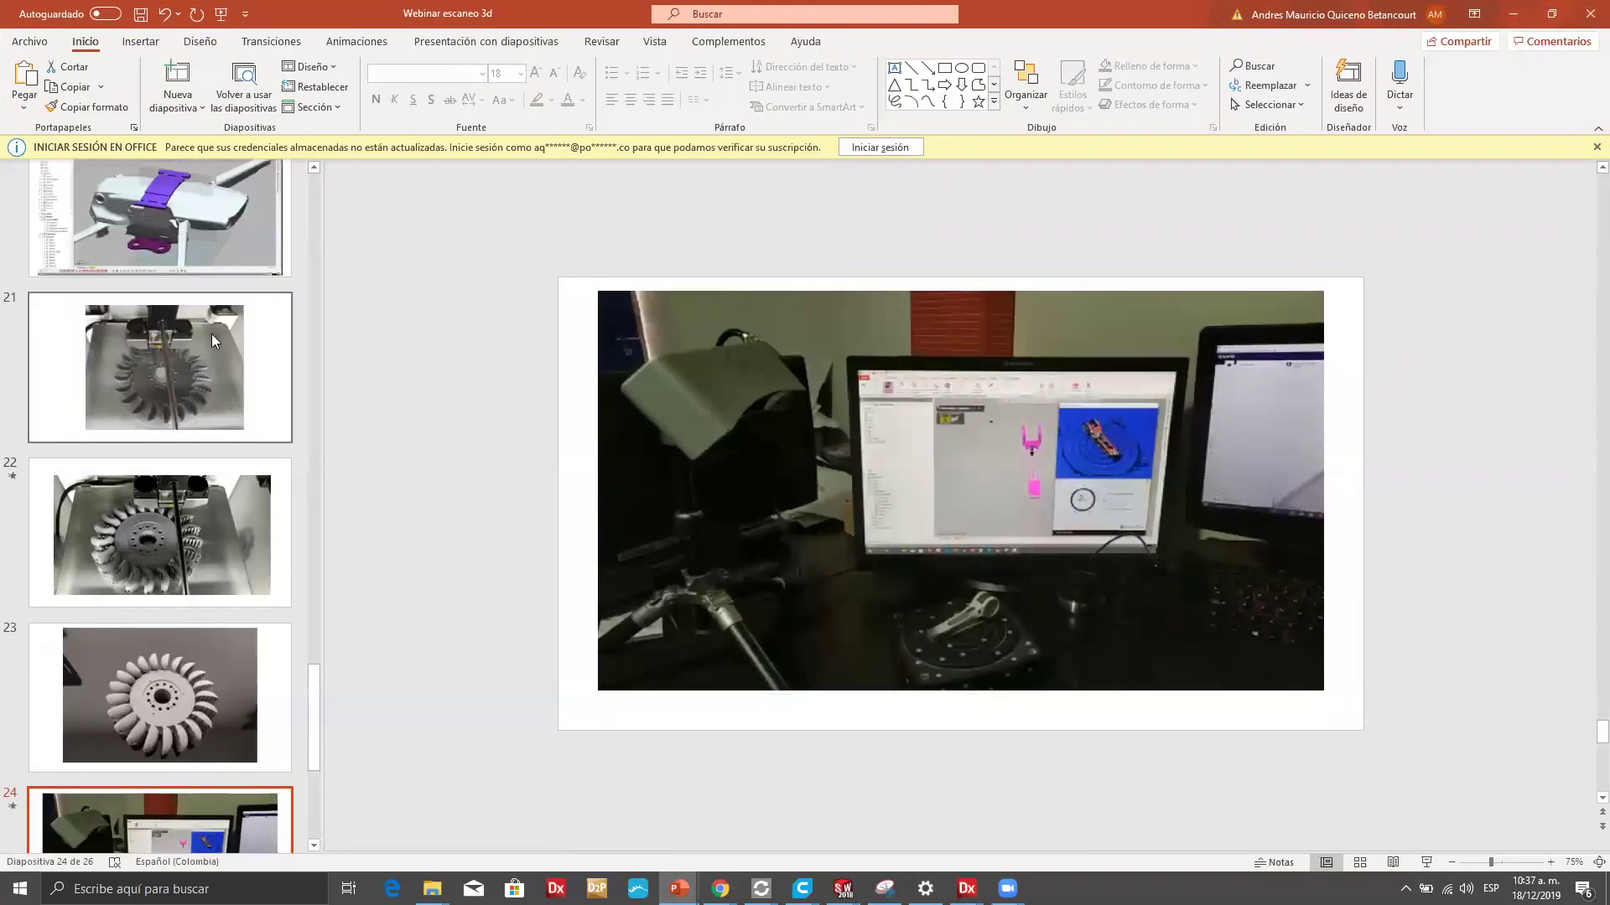
pyautogui.scroll(3, 211, 334)
pyautogui.click(204, 613)
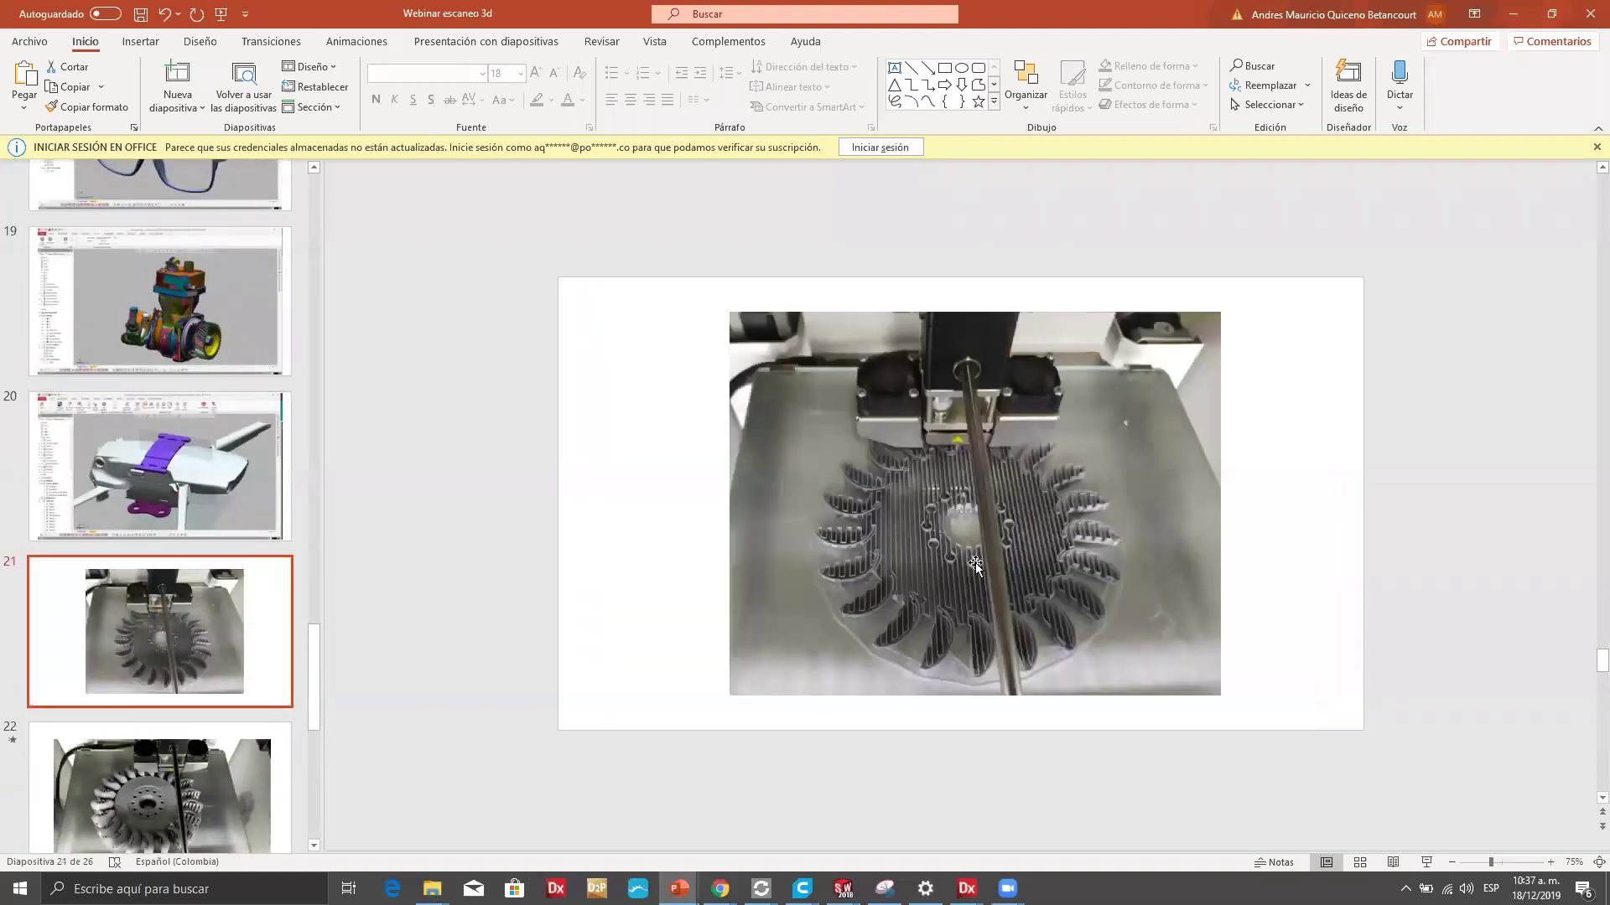
pyautogui.click(254, 762)
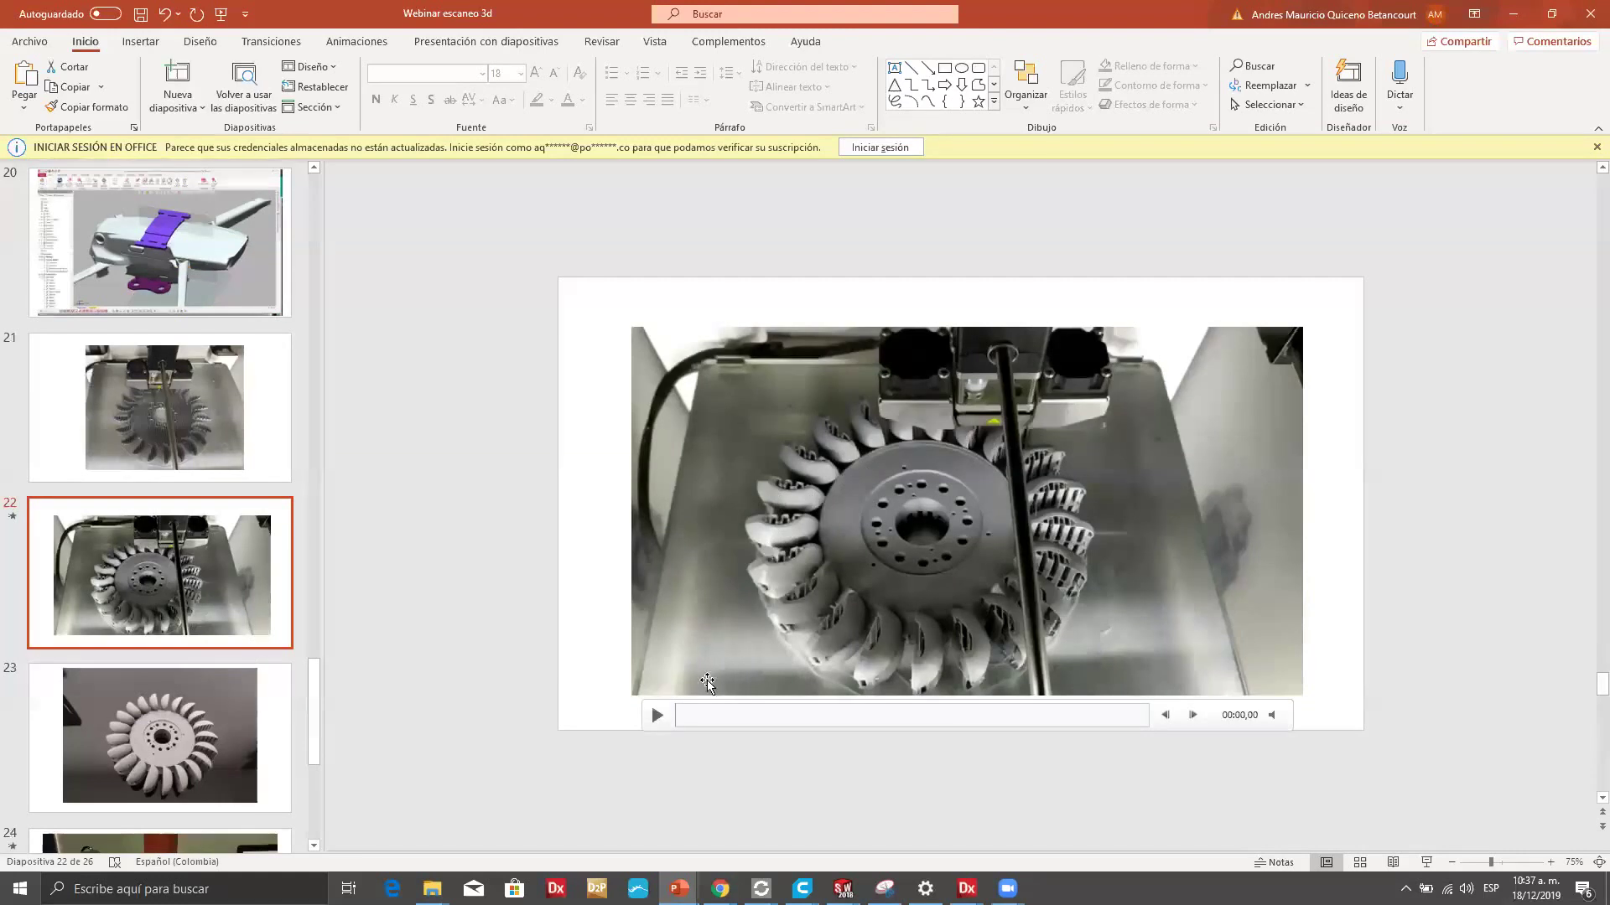
pyautogui.click(658, 717)
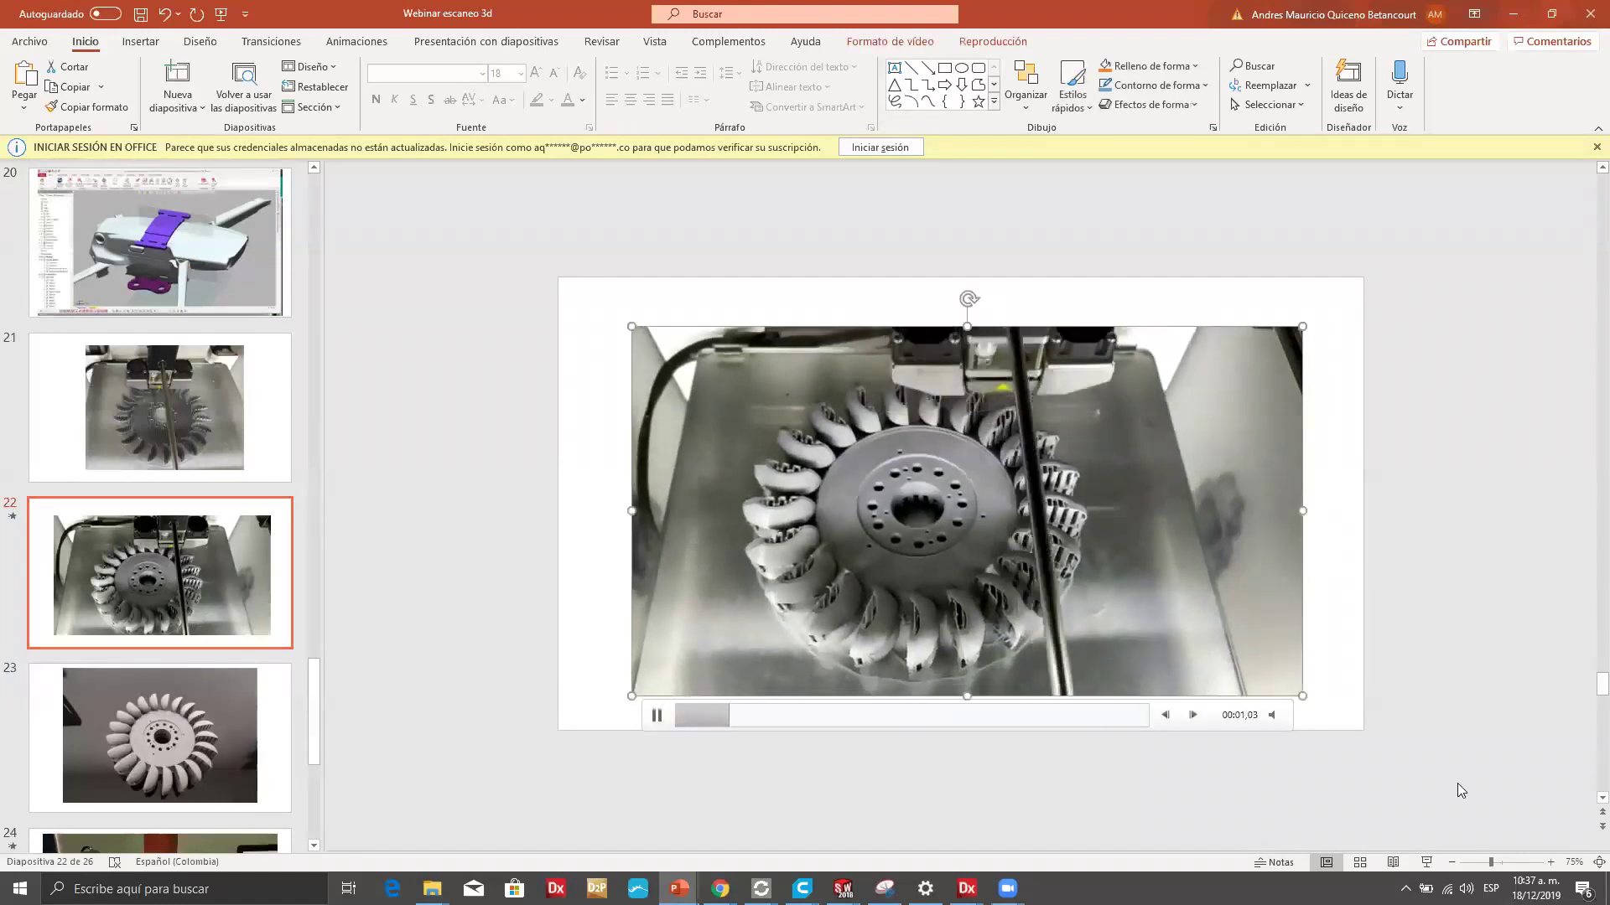